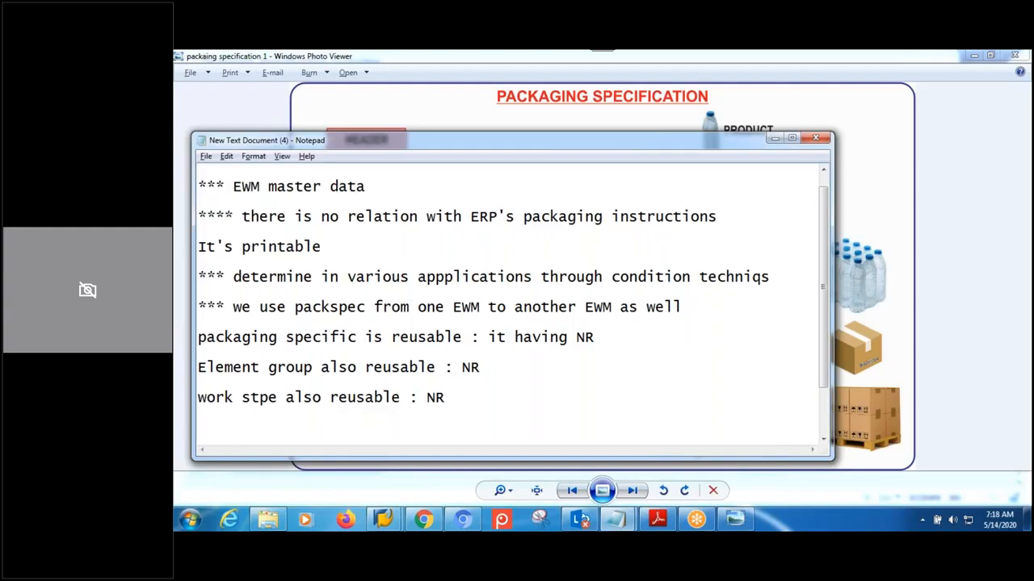
# - Bring the Packaging Specification Overview forward and add an empty new row
pyautogui.moveTo(384, 521)
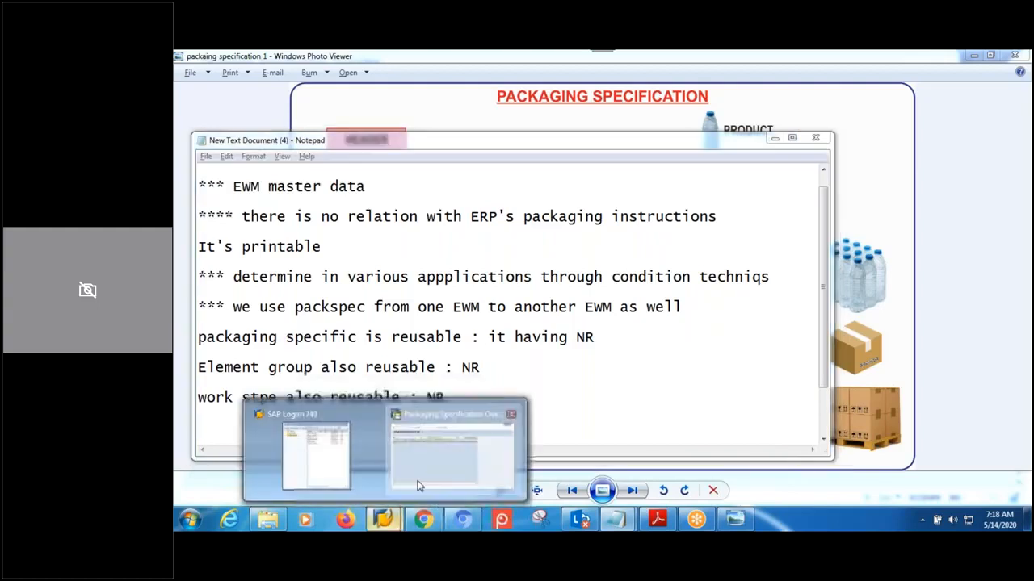
pyautogui.click(462, 475)
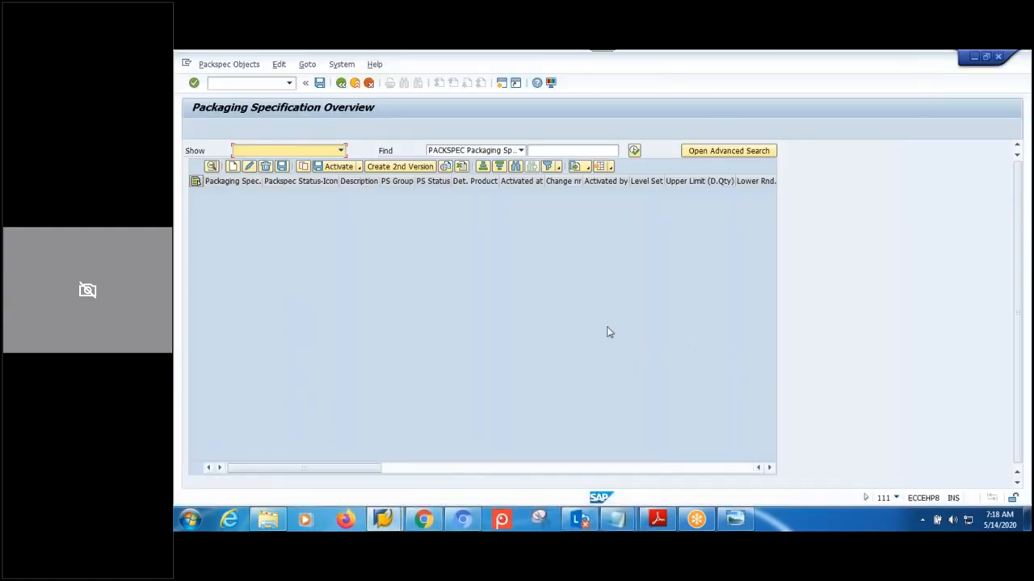
pyautogui.click(233, 166)
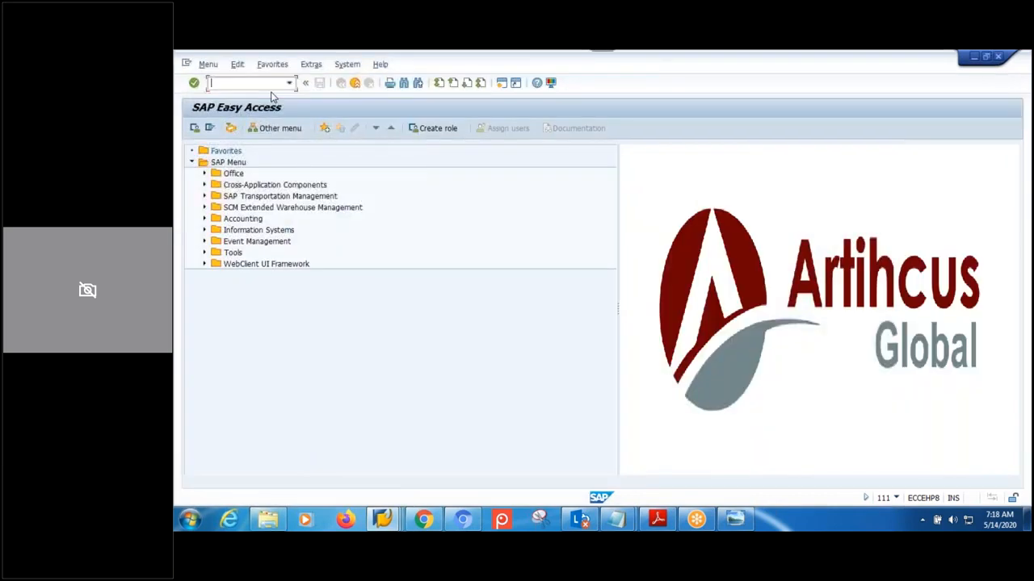
# - Run spro and expand SCM EWM > Extended Warehouse Management > Master Data > Packaging Specification in the IMG
pyautogui.write('spro')
pyautogui.press('Return')
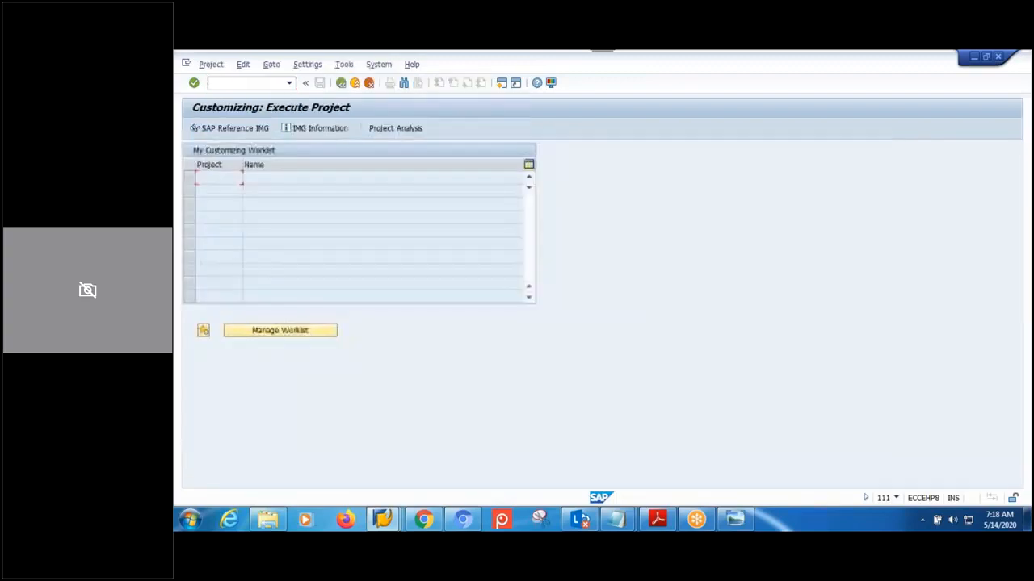
pyautogui.click(266, 127)
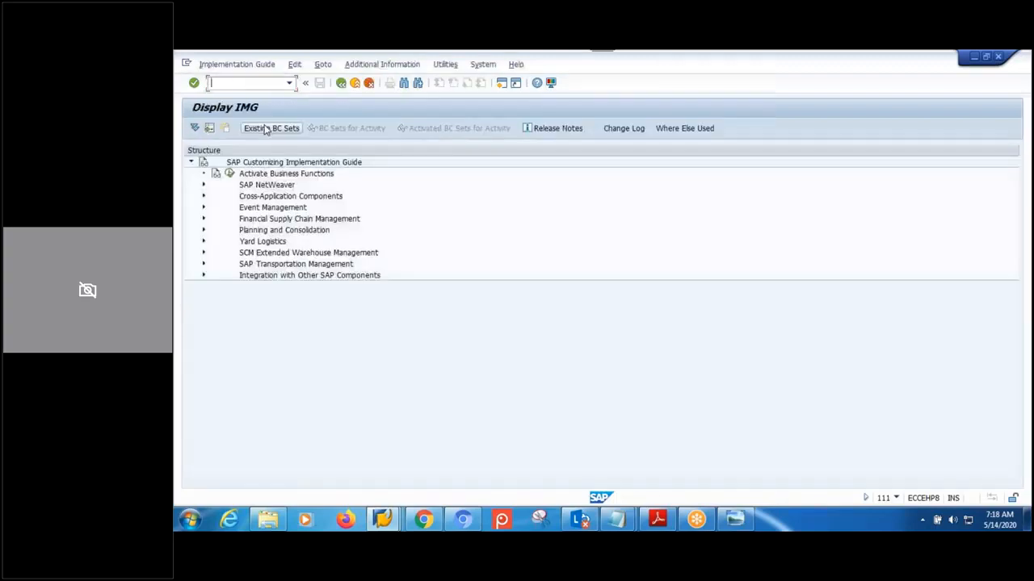
pyautogui.click(203, 253)
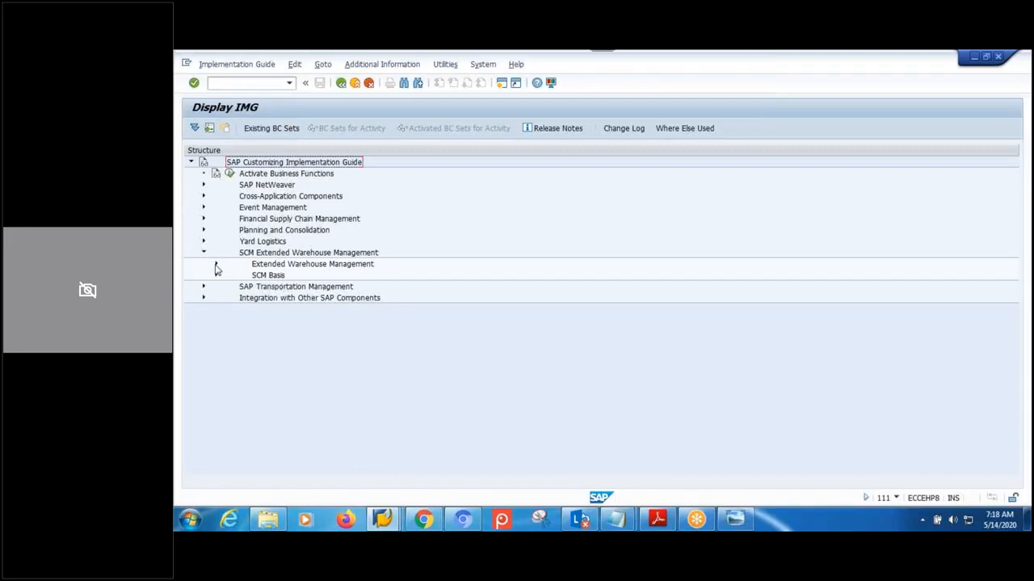
pyautogui.click(215, 265)
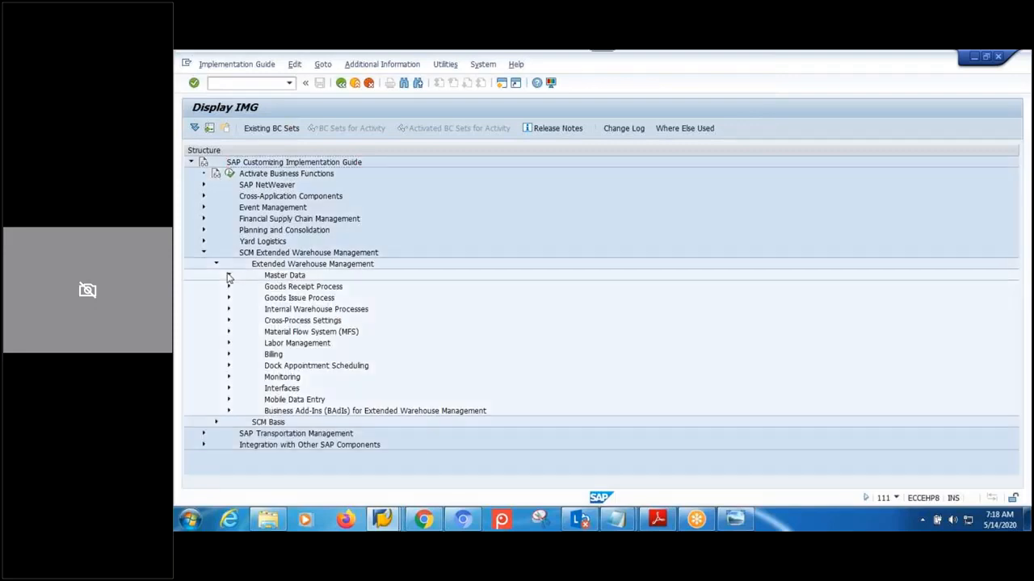
pyautogui.click(229, 276)
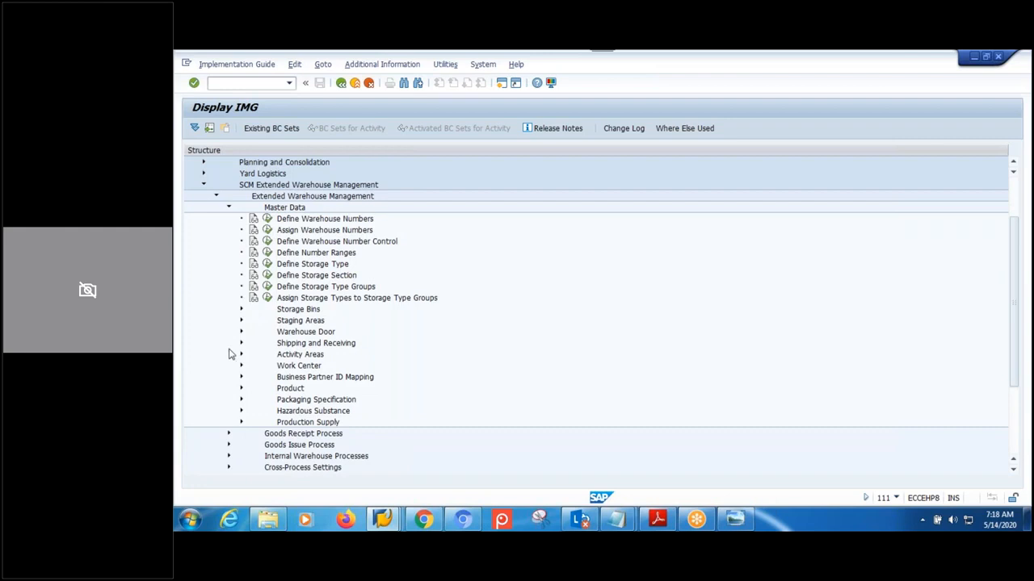
pyautogui.click(241, 400)
# - Execute Define Number Range for Packaging Specification and display its intervals
pyautogui.click(345, 334)
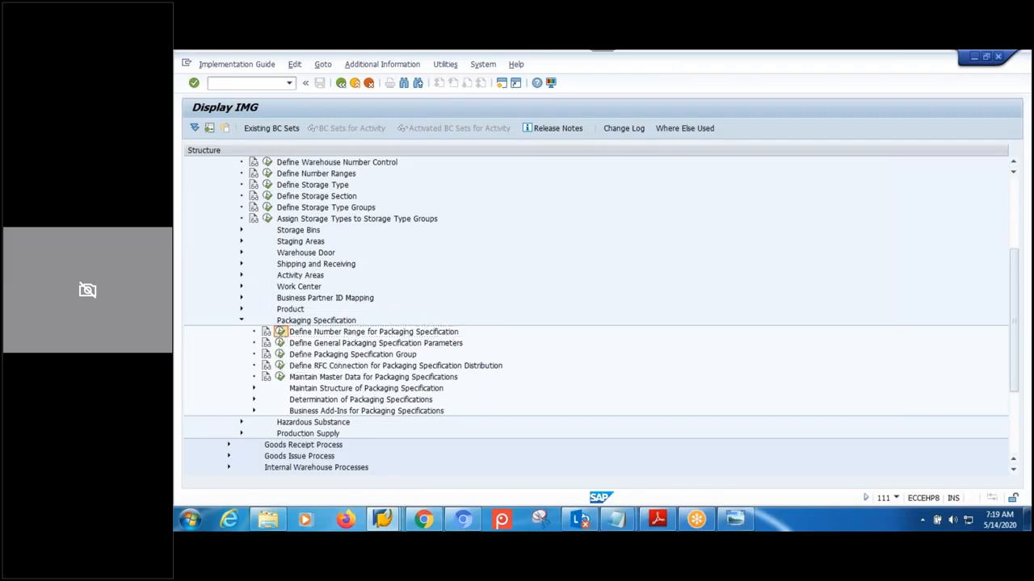
pyautogui.click(279, 332)
pyautogui.click(243, 179)
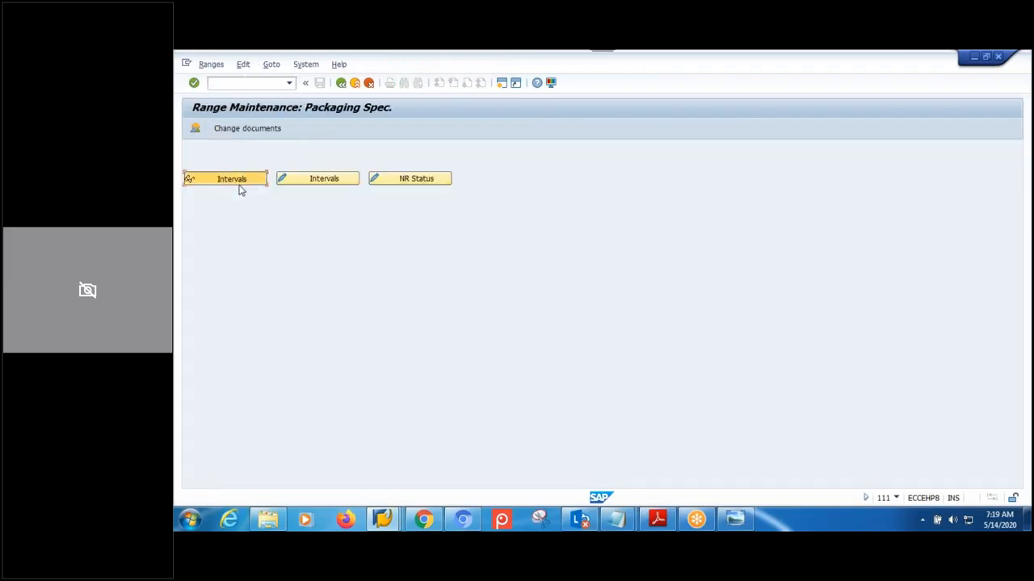
# - Scroll through the number range intervals, then go back twice to the IMG tree
pyautogui.scroll(-3, 268, 231)
pyautogui.scroll(3, 273, 281)
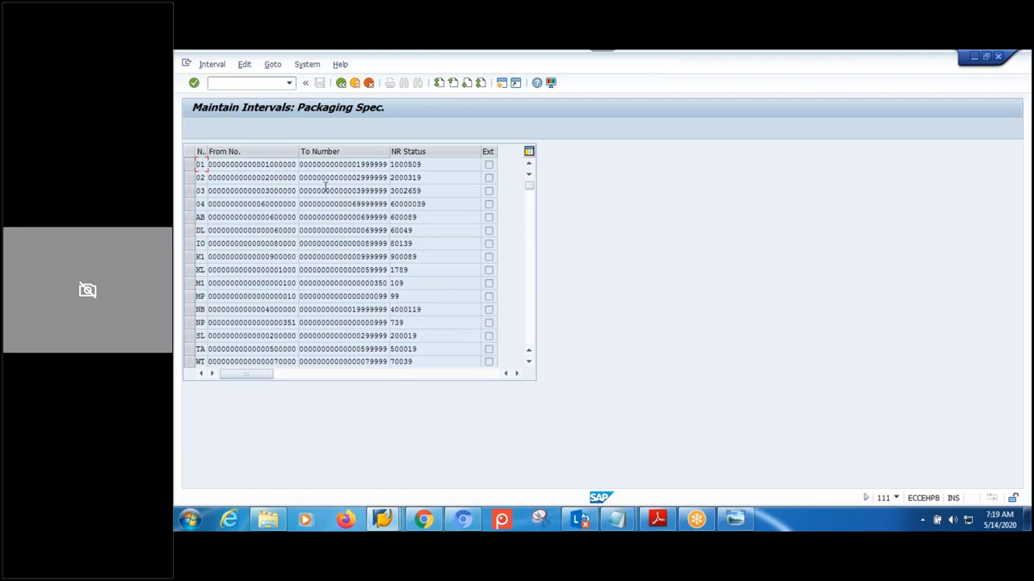
pyautogui.click(341, 84)
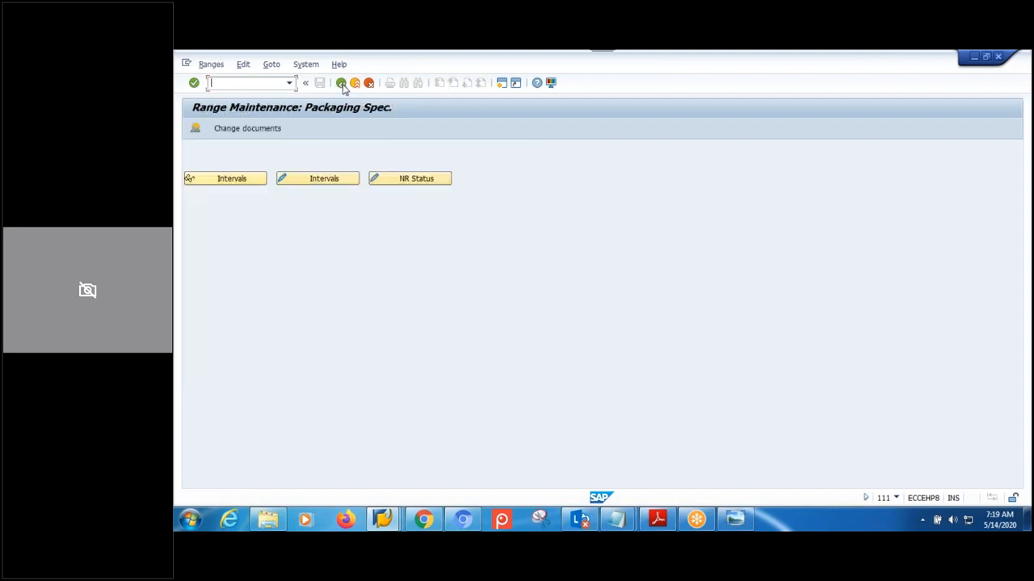
pyautogui.click(342, 84)
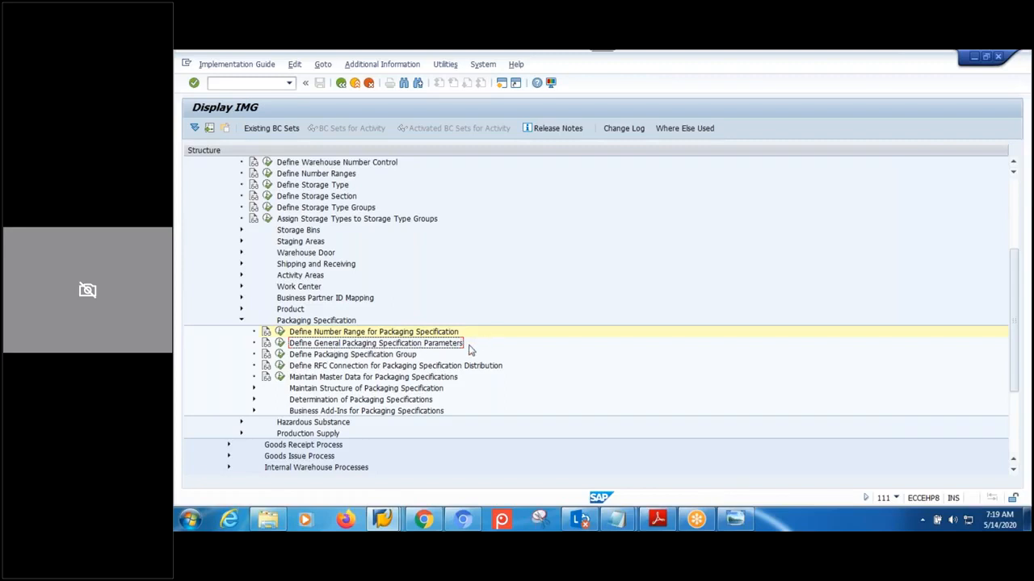
# - Open the general packaging specification parameters and inspect NR Work Step 02, NR Elem. Group 03 and Max.Rows
pyautogui.click(280, 344)
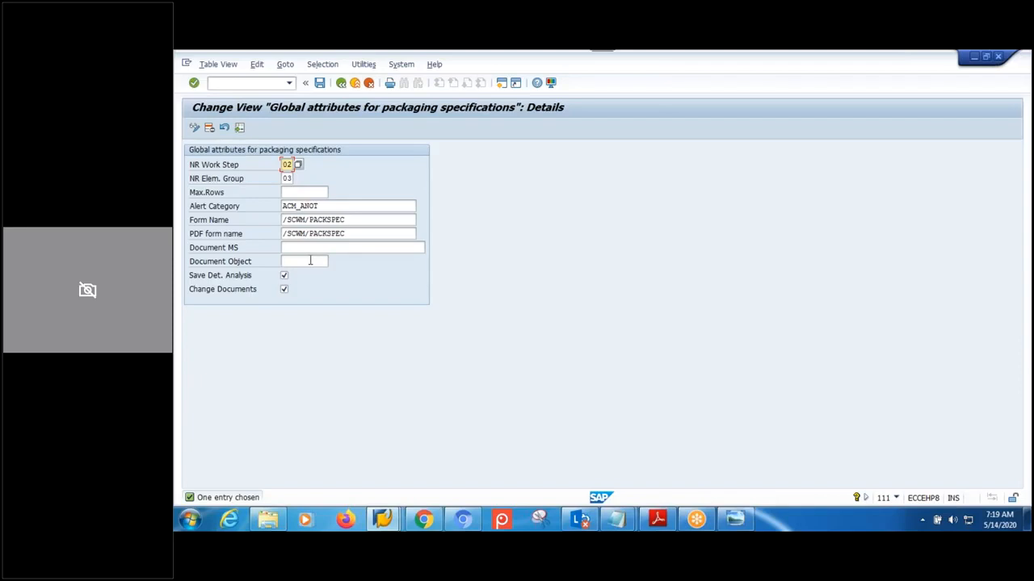
pyautogui.click(286, 179)
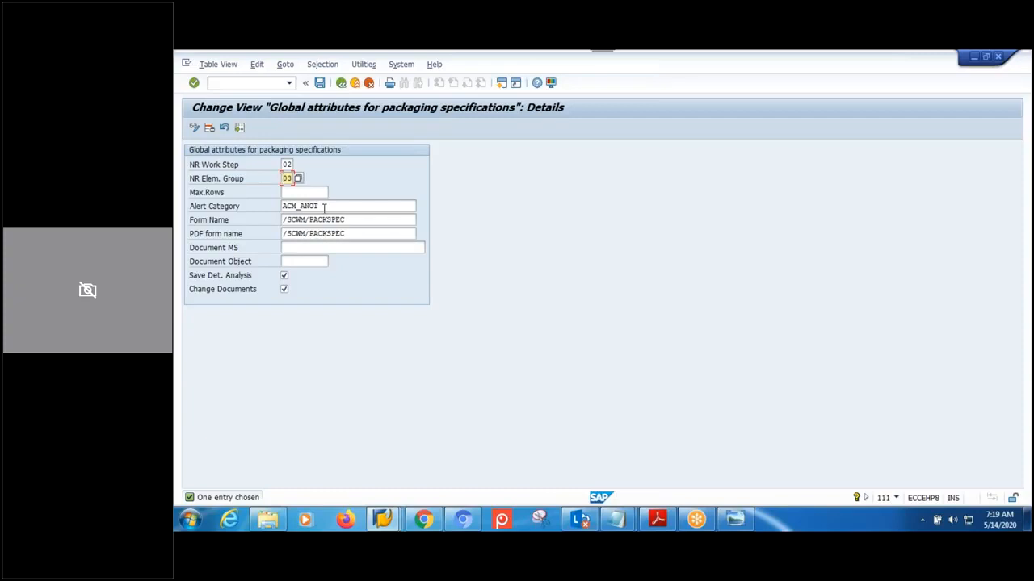
pyautogui.click(287, 165)
pyautogui.click(287, 179)
pyautogui.click(293, 188)
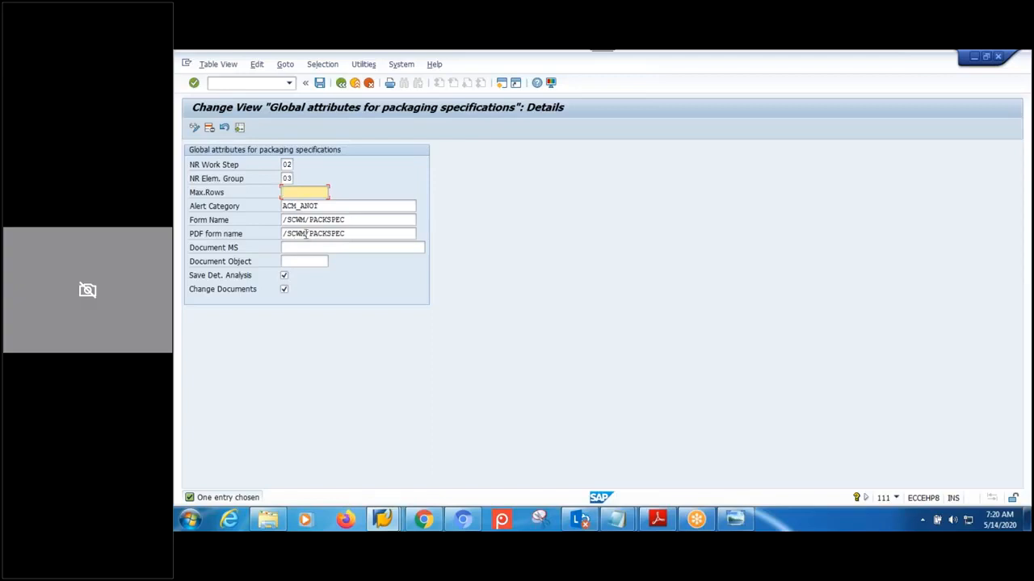
# - Inspect the Alert Category and the /SCWM/PACKSPEC form name settings
pyautogui.click(336, 206)
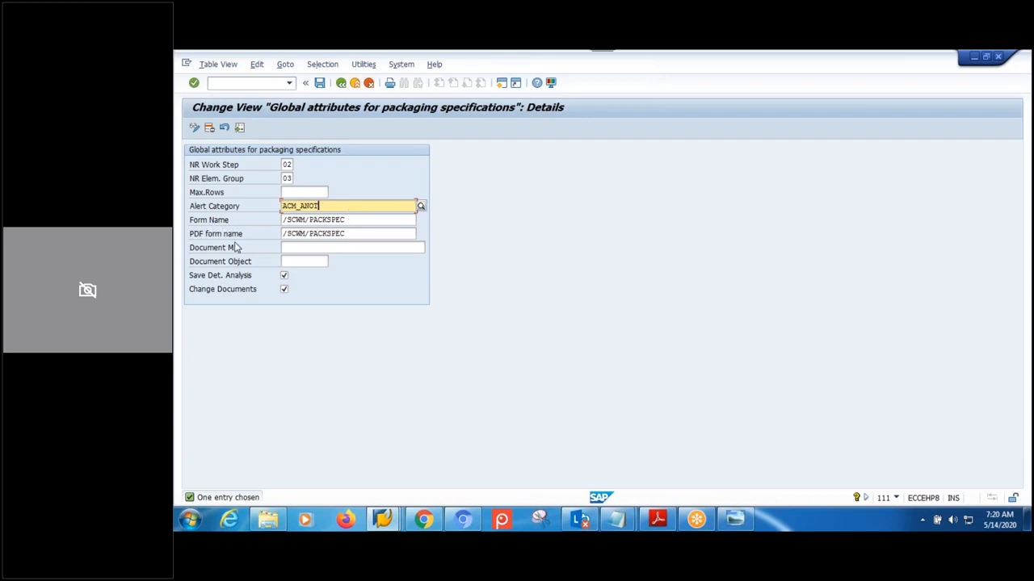
pyautogui.click(346, 233)
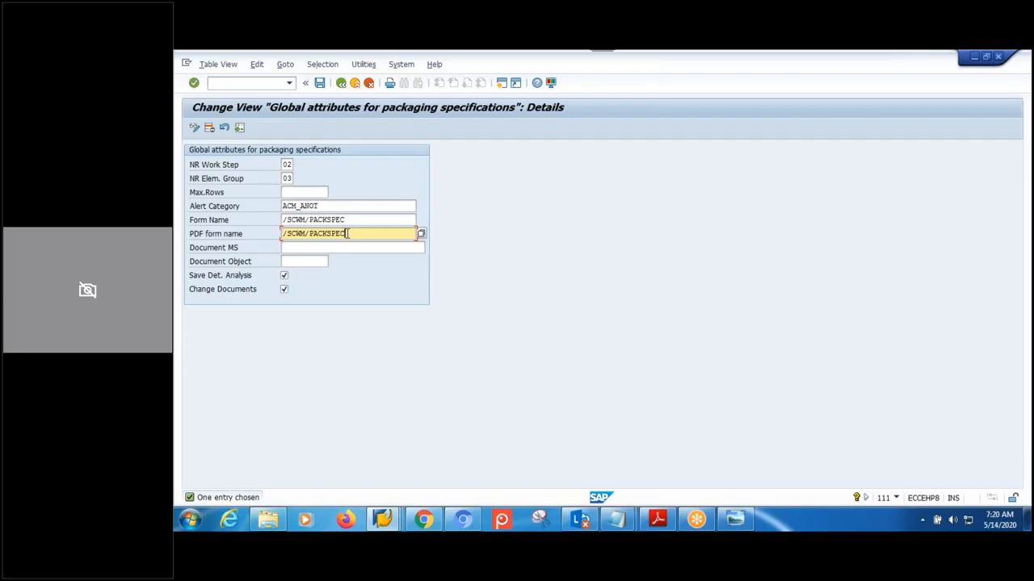
pyautogui.moveTo(355, 220); pyautogui.dragTo(281, 226)
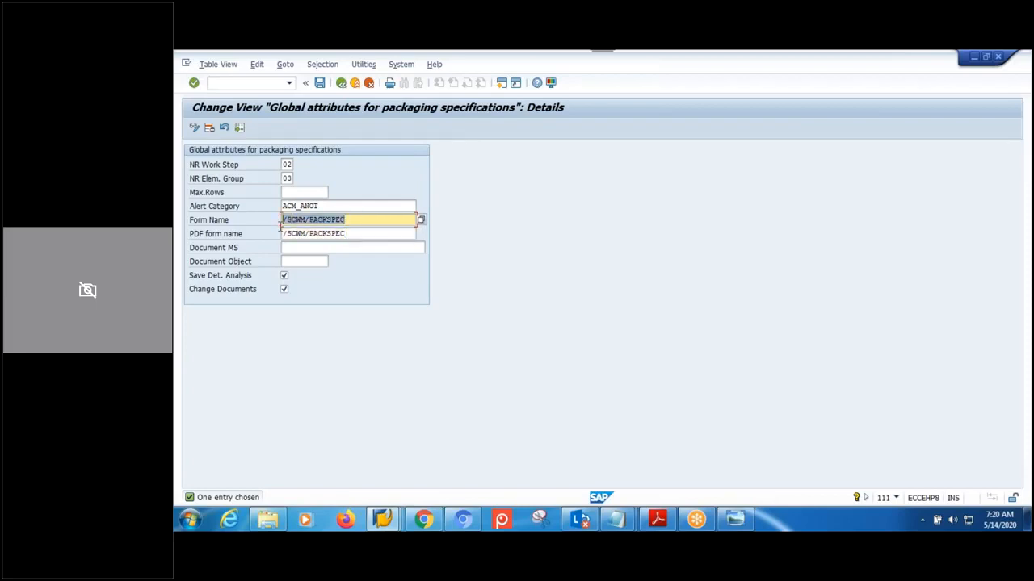
pyautogui.moveTo(360, 234); pyautogui.dragTo(279, 233)
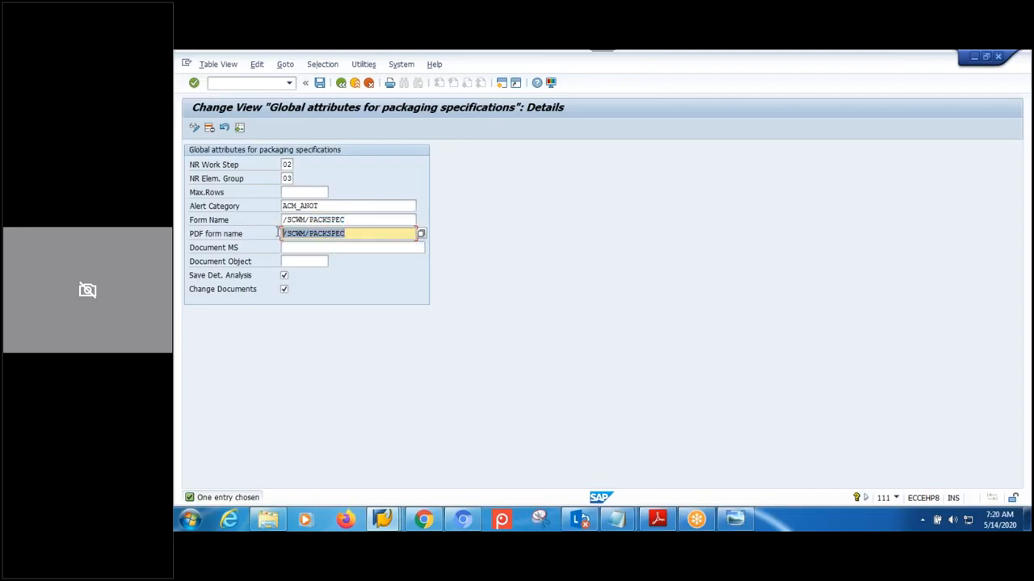
pyautogui.click(355, 219)
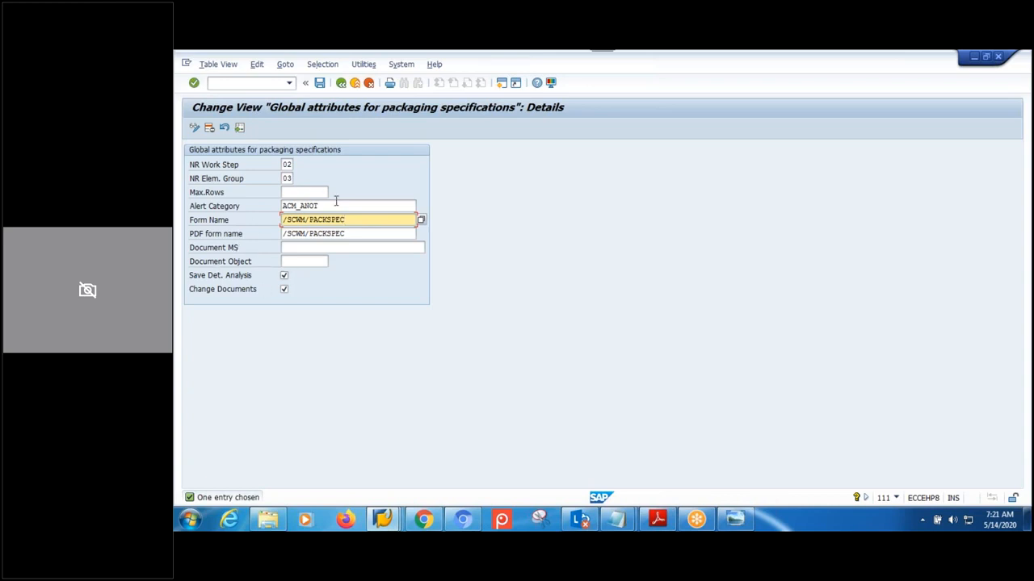
# - Review the empty Document MS and Document Object fields, then bring the Notepad packaging notes forward
pyautogui.click(352, 247)
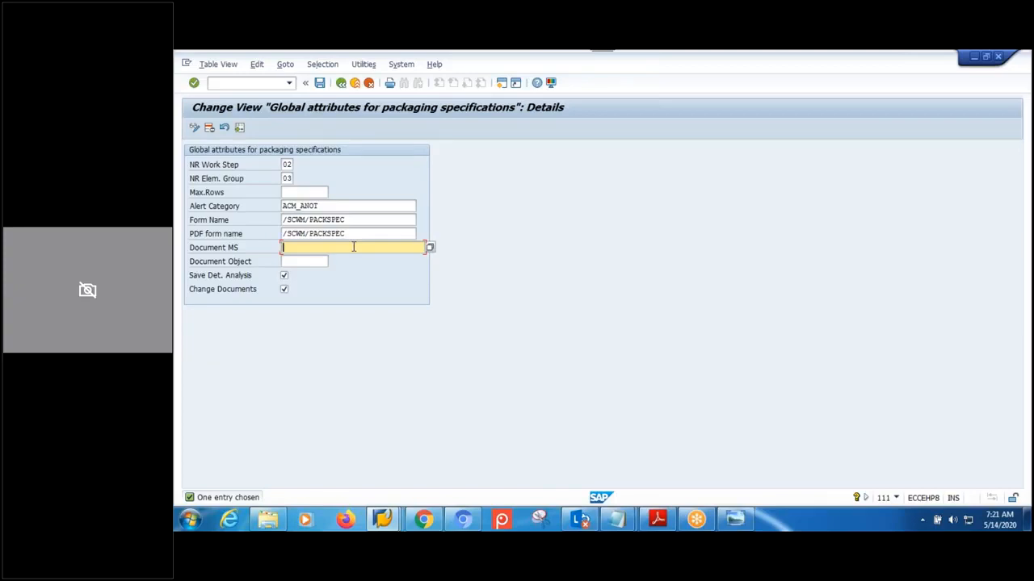
pyautogui.click(299, 262)
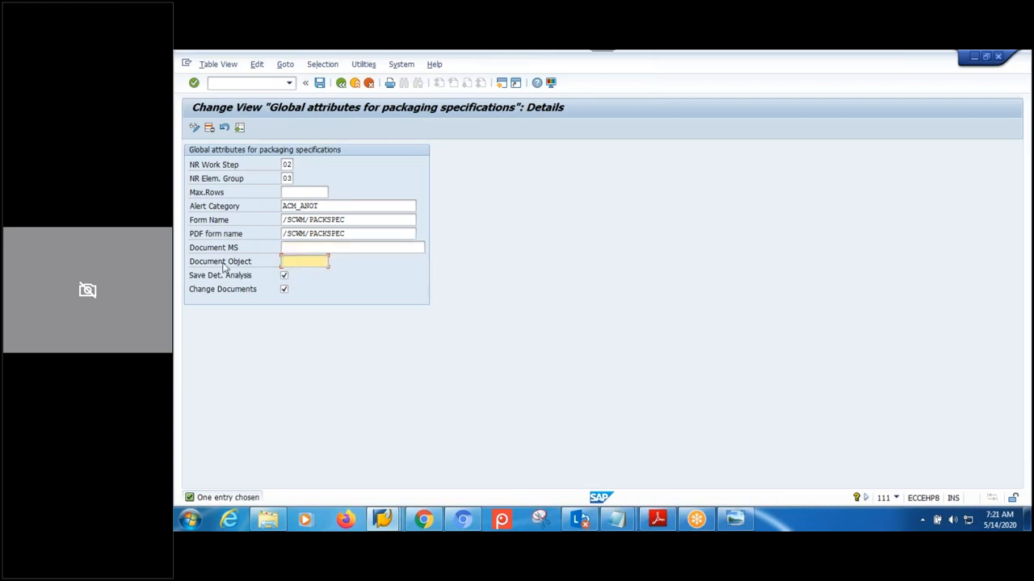
pyautogui.click(326, 250)
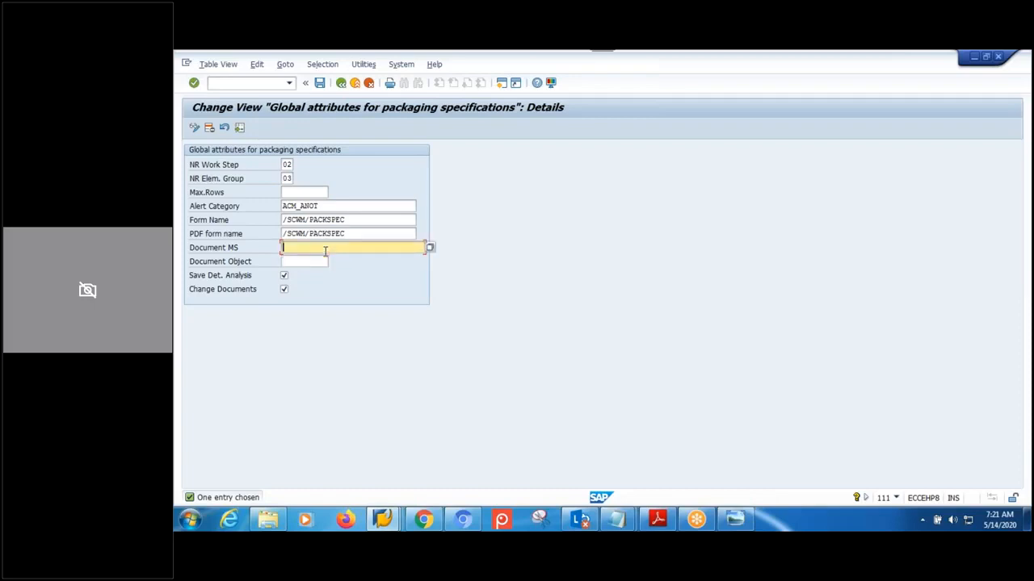
pyautogui.click(316, 262)
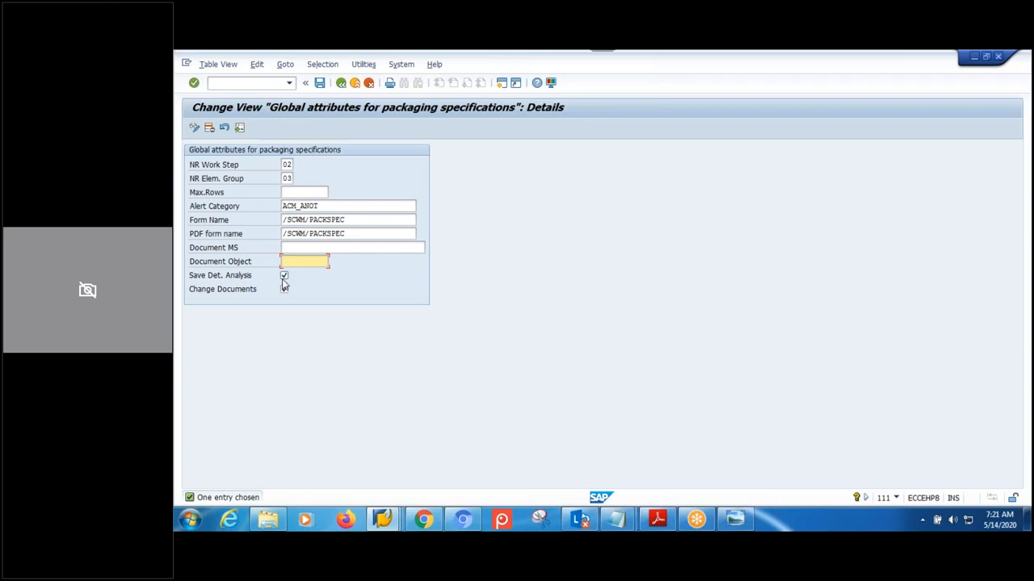
pyautogui.click(620, 521)
pyautogui.click(685, 452)
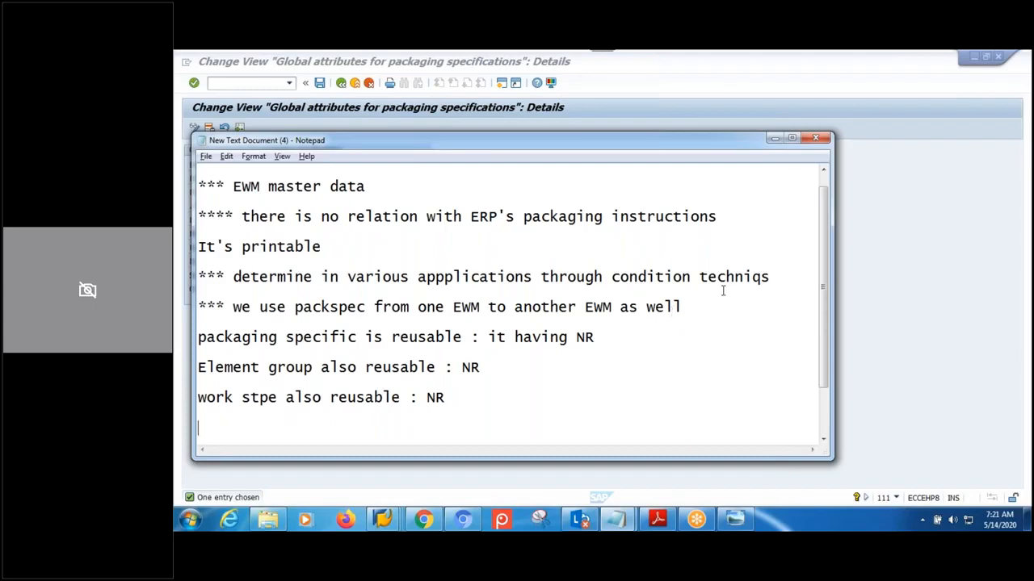
# - Highlight the condition technique note, check the empty Max.Rows field, then show the desktop
pyautogui.moveTo(782, 282); pyautogui.dragTo(234, 280)
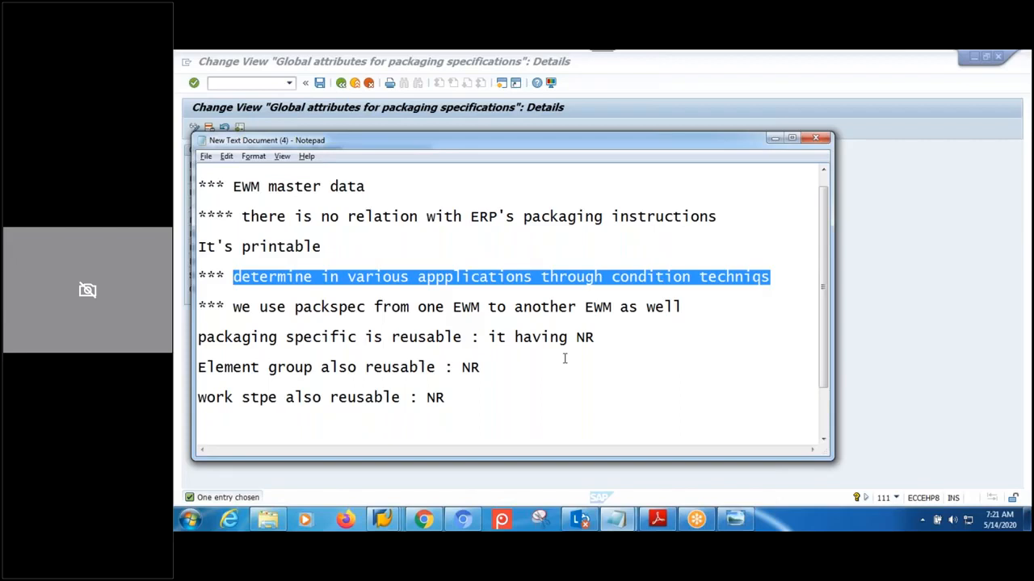
pyautogui.hotkey('alt', 'Tab')
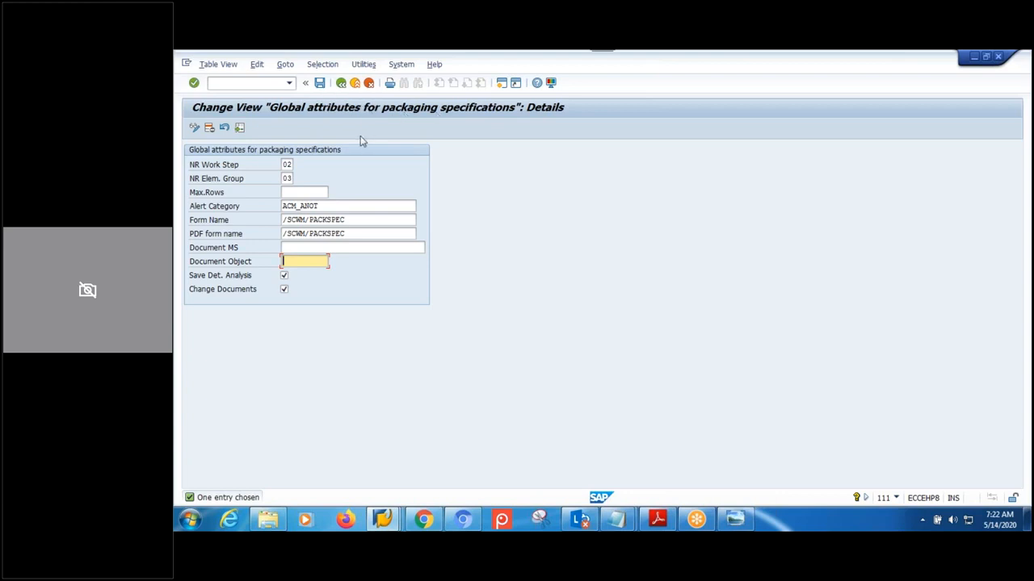
pyautogui.click(300, 192)
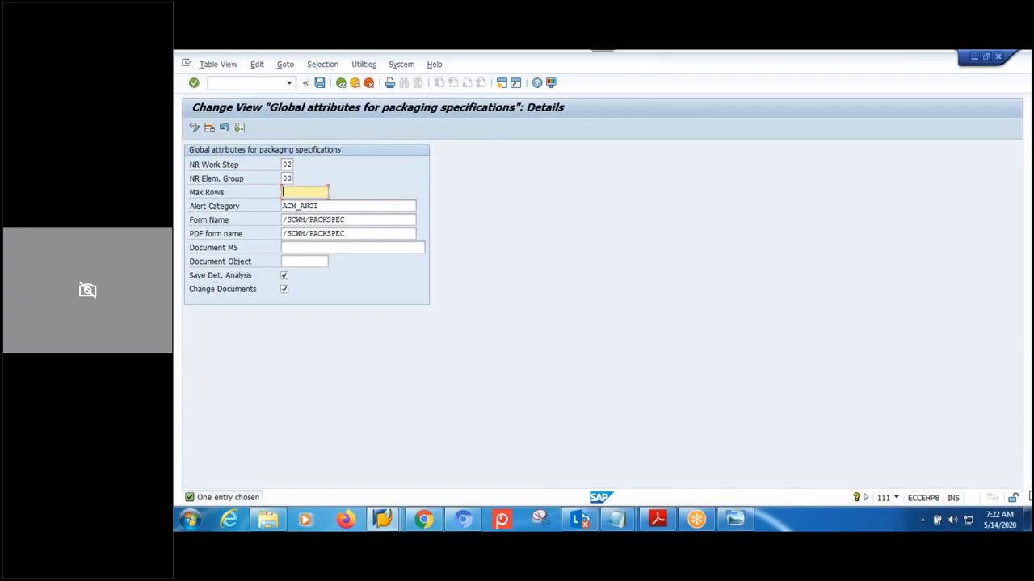
pyautogui.click(1029, 521)
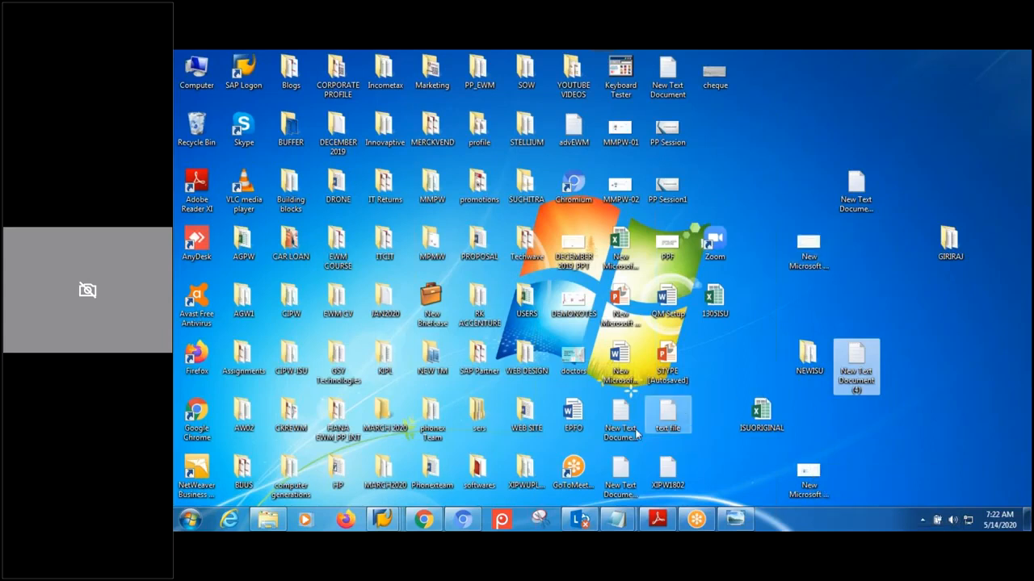
# - Create a new text document on the desktop, open it, and add blank lines
pyautogui.rightClick(951, 311)
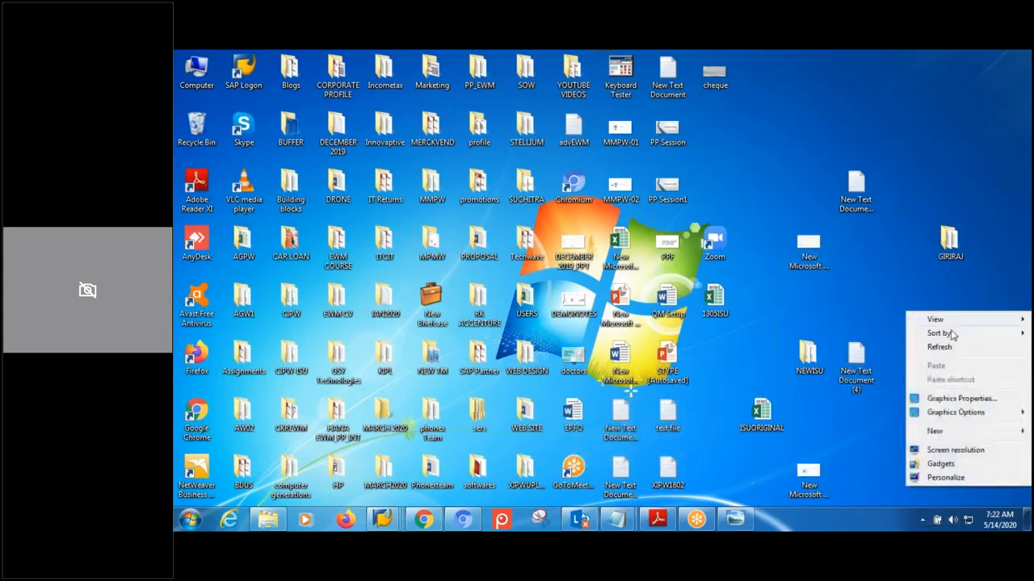
pyautogui.moveTo(933, 430)
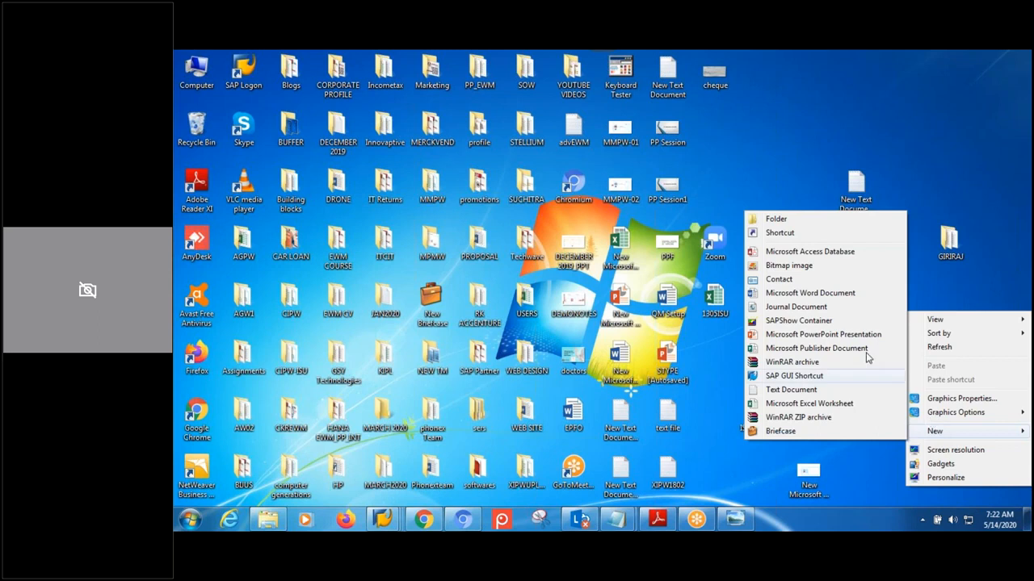
pyautogui.click(795, 390)
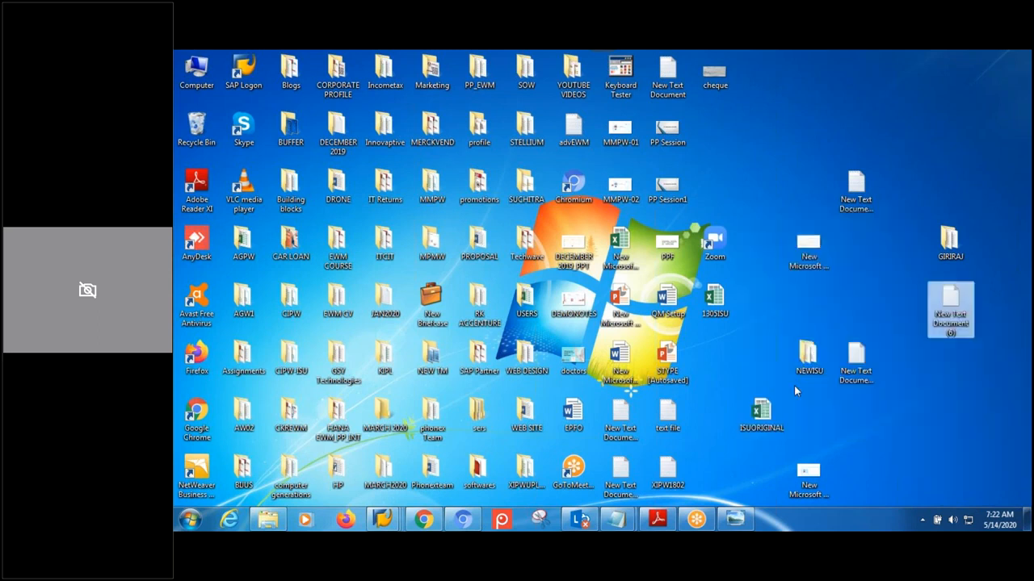
pyautogui.doubleClick(950, 303)
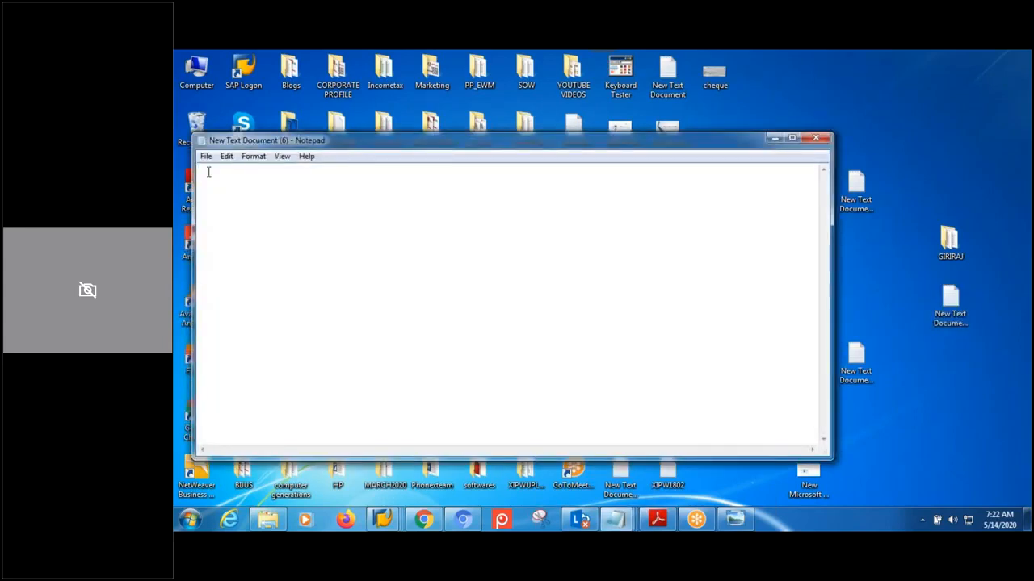
pyautogui.press('Return')
pyautogui.press('Return')
pyautogui.press('Return')
pyautogui.press('Return')
pyautogui.press('Return')
pyautogui.press('Return')
pyautogui.press('Return')
pyautogui.press('Return')
pyautogui.press('Return')
pyautogui.press('Return')
pyautogui.press('Return')
pyautogui.press('Return')
pyautogui.press('Return')
pyautogui.press('Return')
pyautogui.press('Return')
pyautogui.press('Return')
# - Close the new document without saving and bring the packaging notes back
pyautogui.click(815, 138)
pyautogui.click(616, 300)
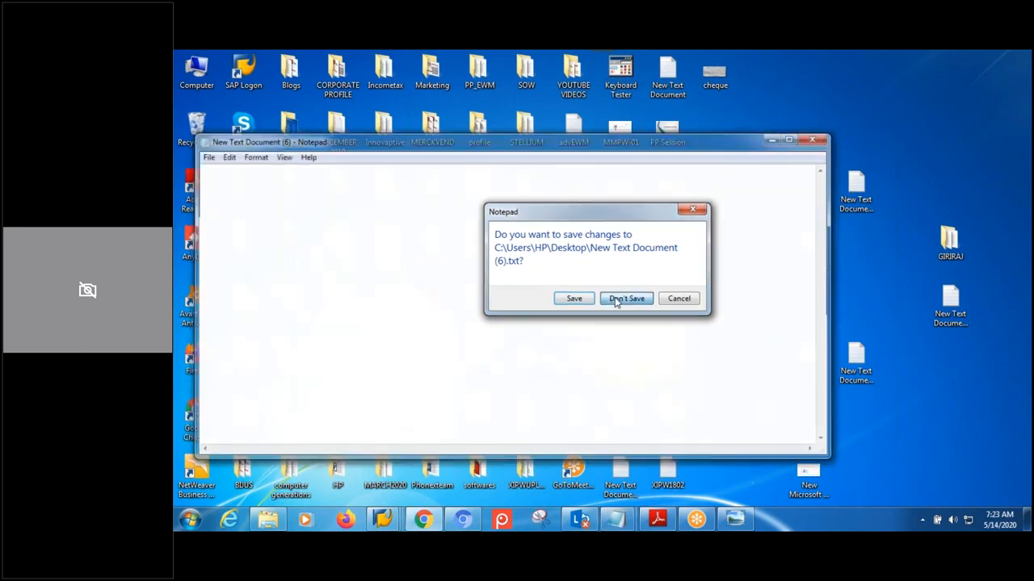
pyautogui.moveTo(626, 525)
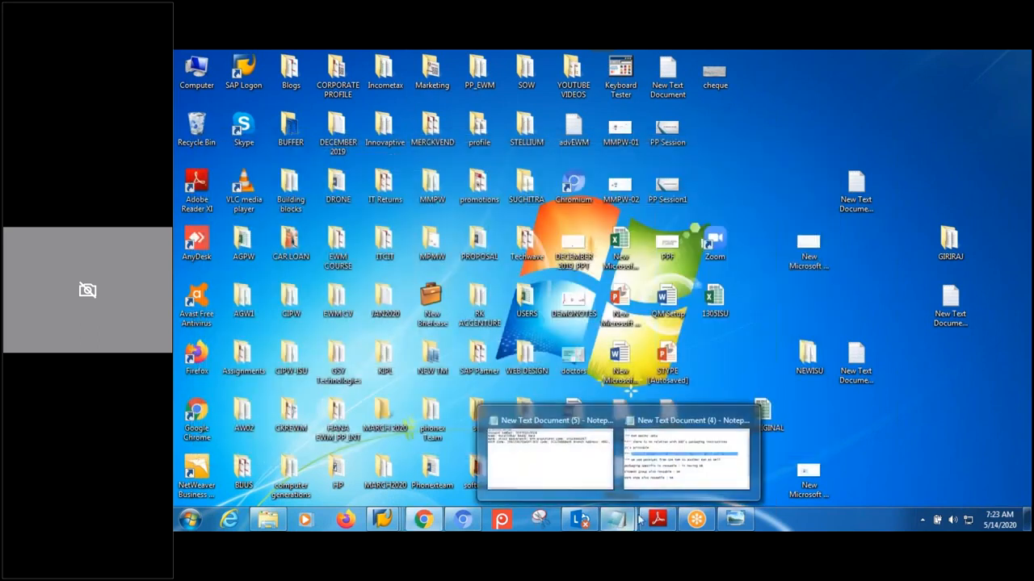
pyautogui.click(687, 454)
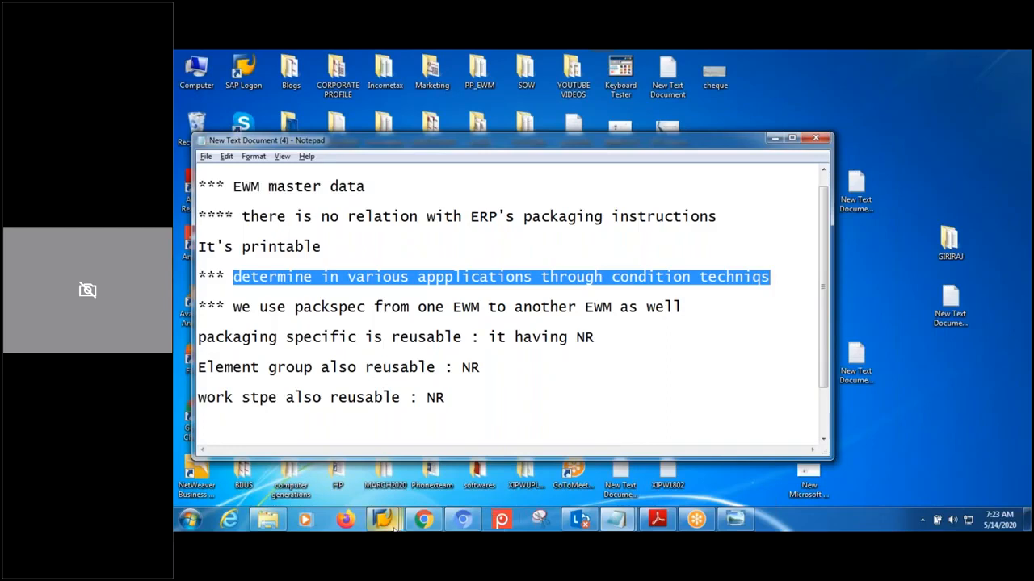
# - Return SAP to the IMG, select Define Packaging Specification Group, then view the packaging specification diagram
pyautogui.moveTo(388, 522)
pyautogui.click(525, 453)
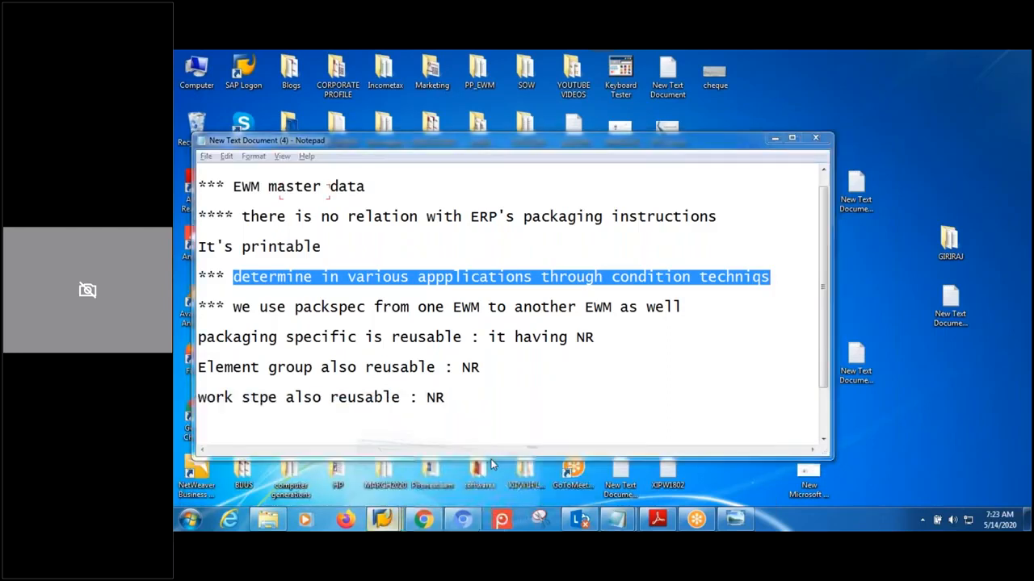
pyautogui.click(340, 84)
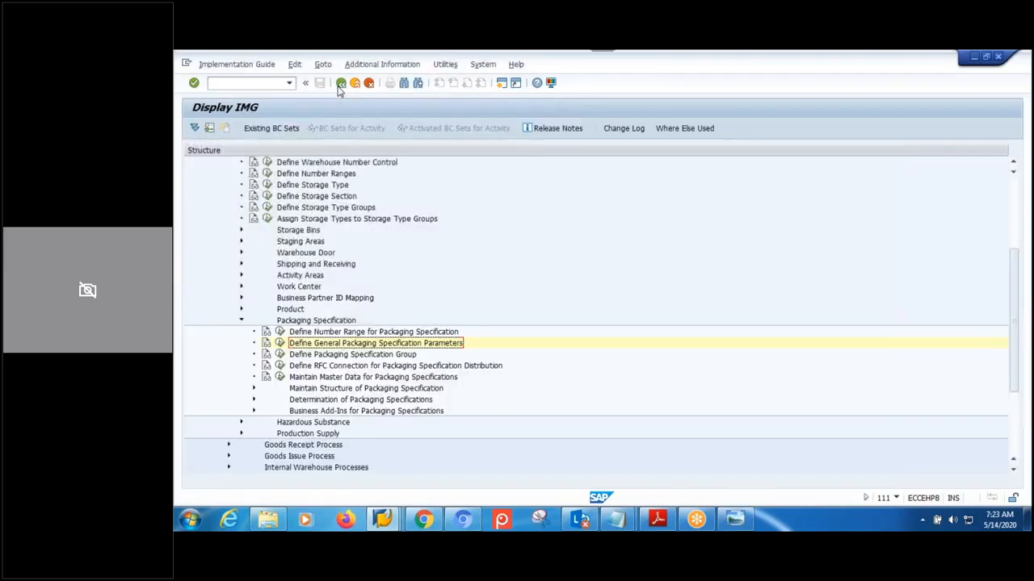
pyautogui.click(370, 357)
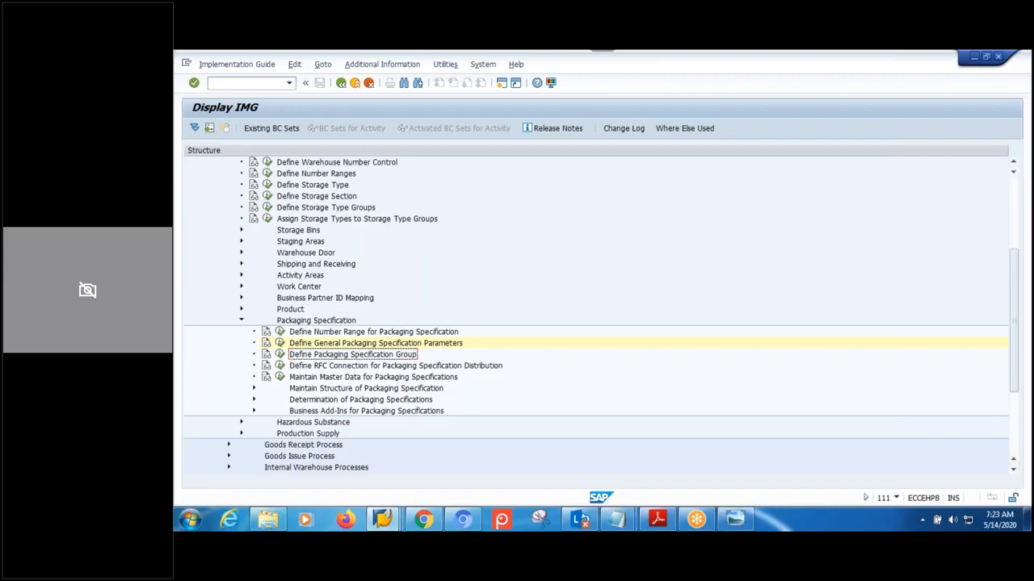
pyautogui.click(741, 520)
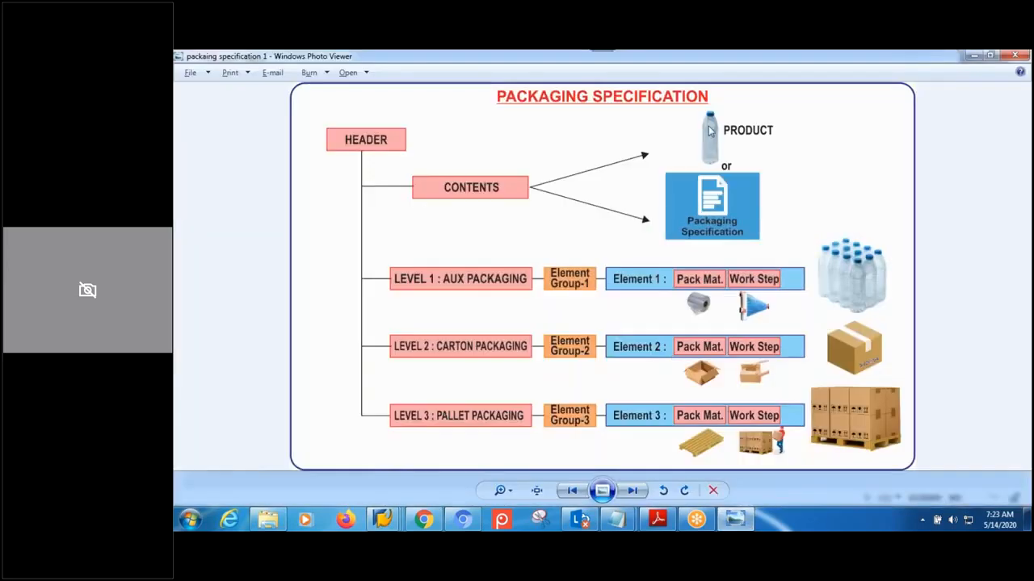
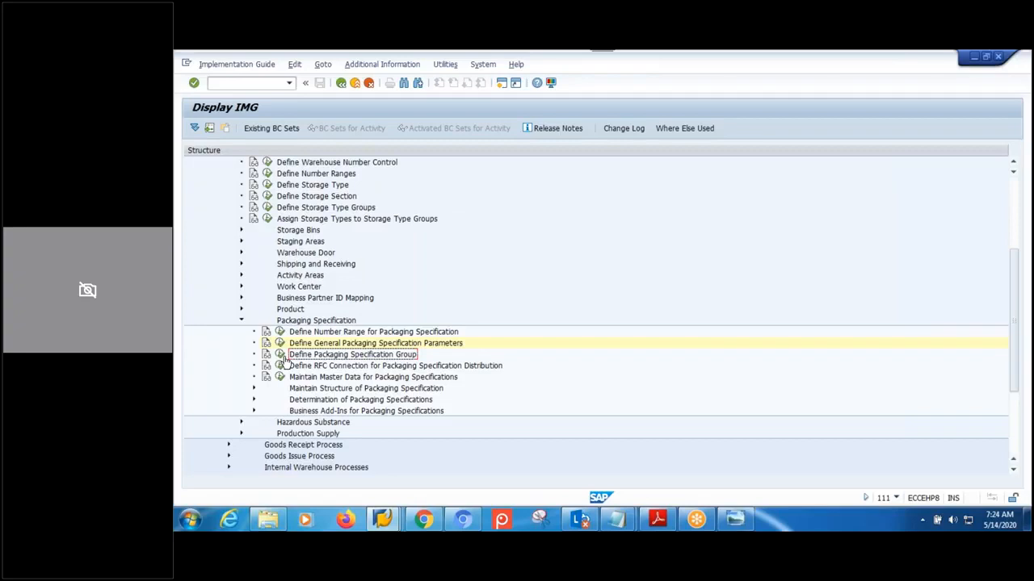
# - Add packaging specification group MPMW, description 'MPMW-PACKSPEC-GRP', number range KL
pyautogui.click(280, 356)
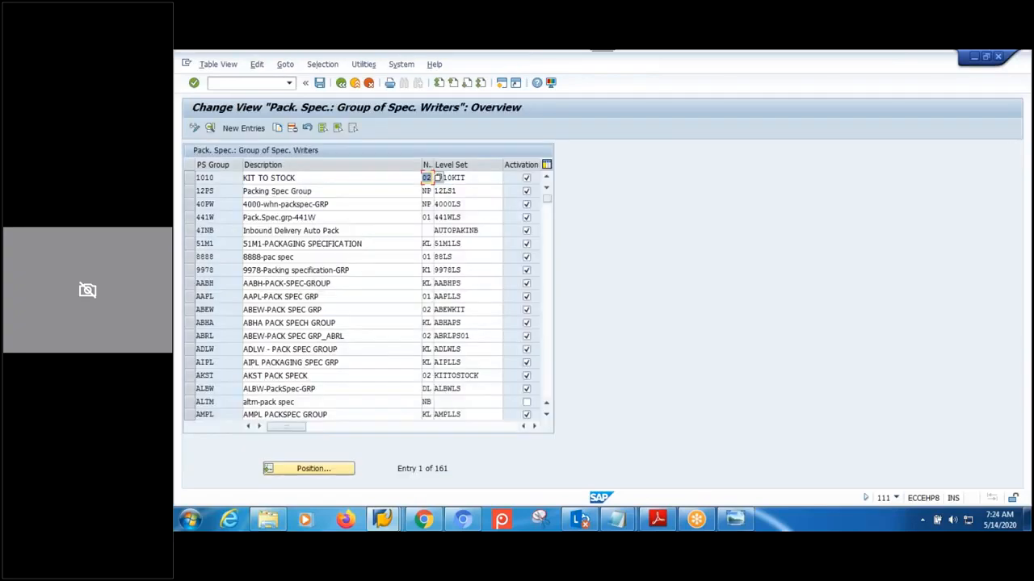
pyautogui.click(263, 130)
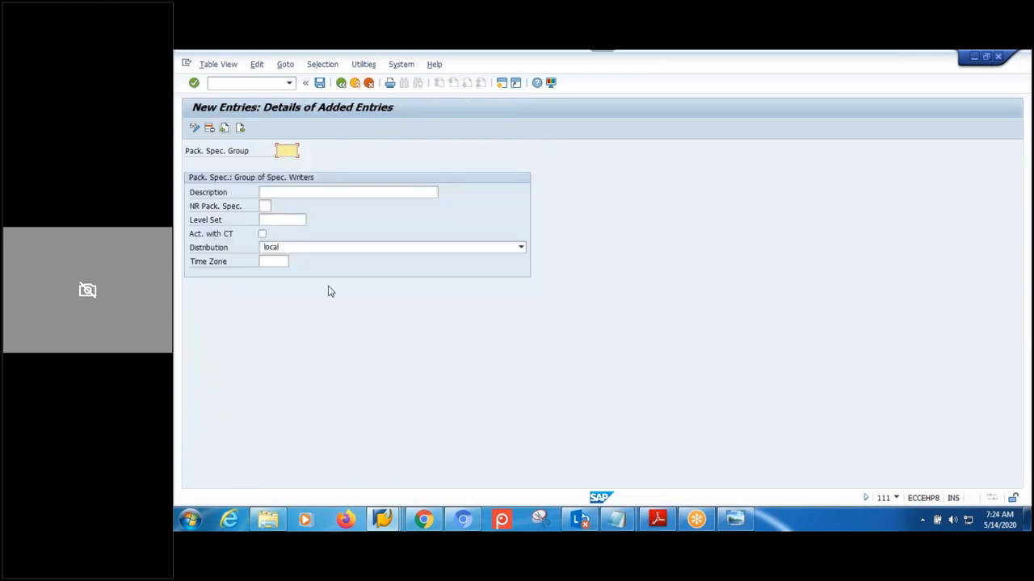
pyautogui.write('MPMM')
pyautogui.click(307, 192)
pyautogui.write('MPMW')
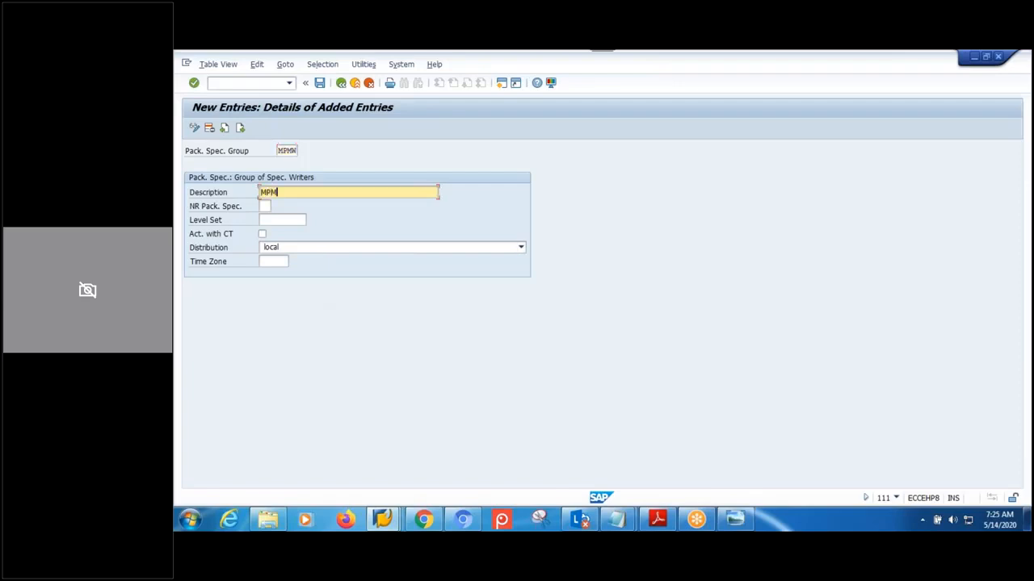
pyautogui.write('-PACKSPEC-GRP')
pyautogui.click(265, 206)
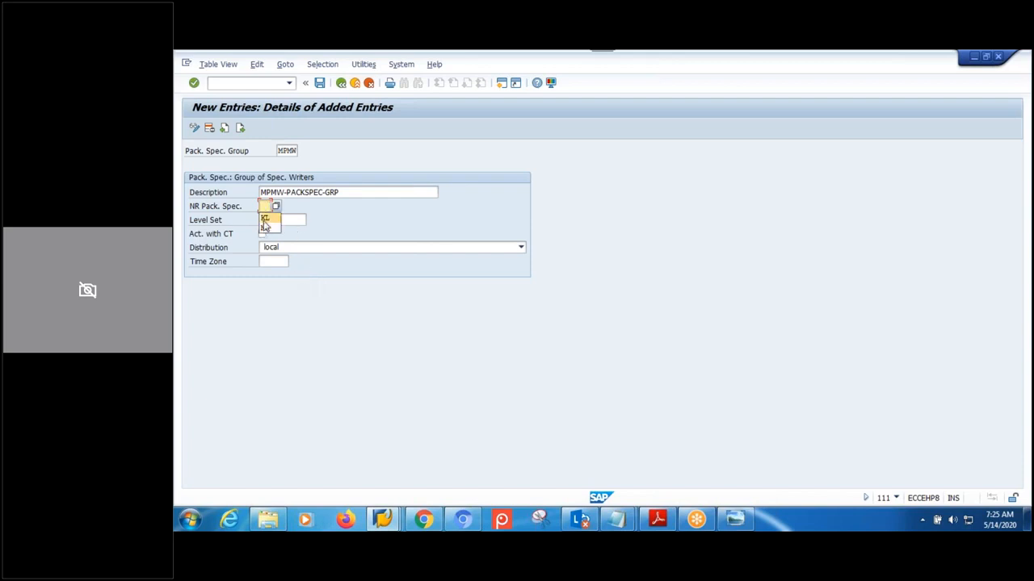
pyautogui.click(265, 218)
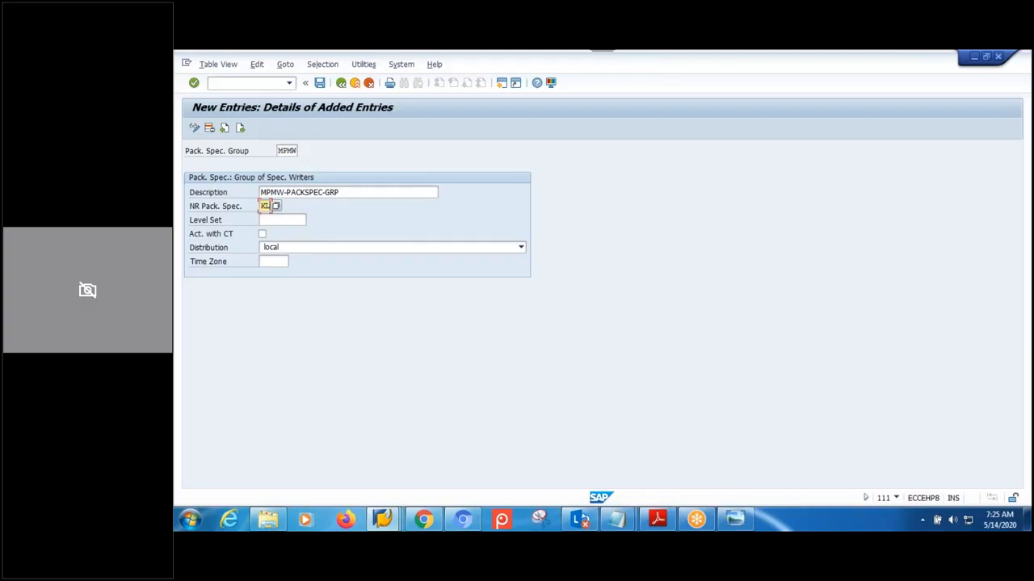
pyautogui.click(276, 219)
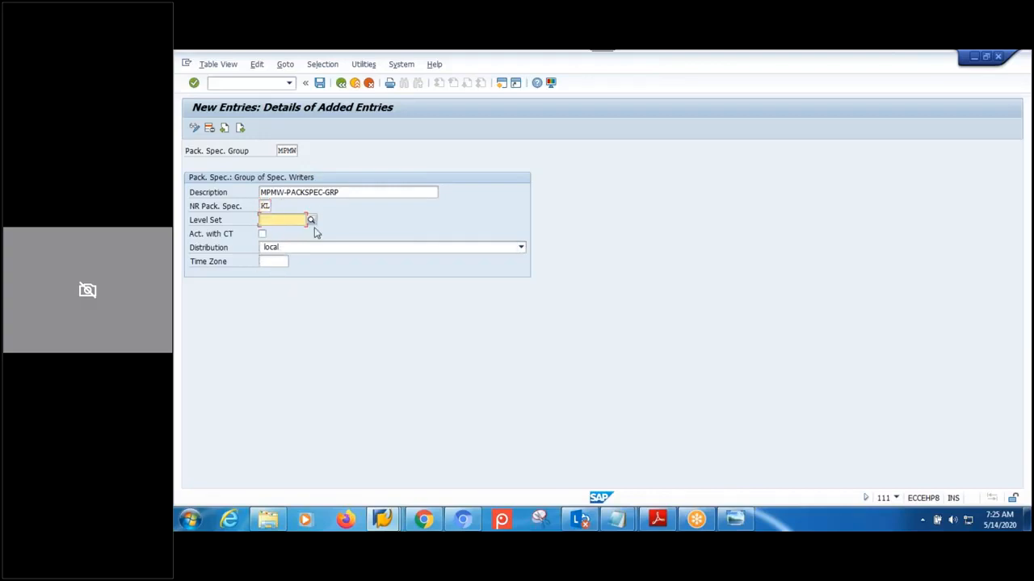
# - Save the new group under a transport request and switch to the Packaging Specification Overview window
pyautogui.click(319, 84)
pyautogui.click(358, 258)
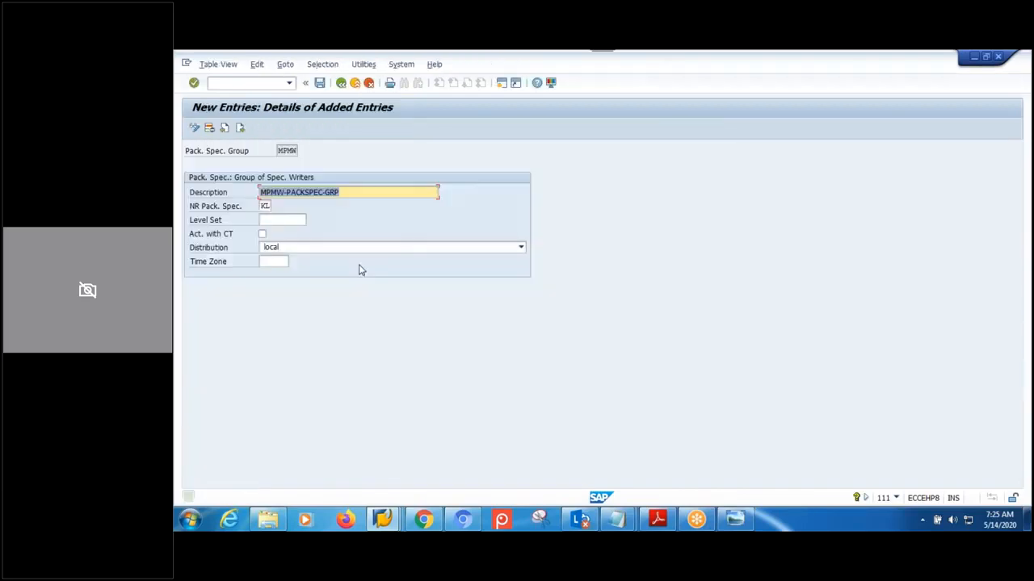
pyautogui.click(353, 192)
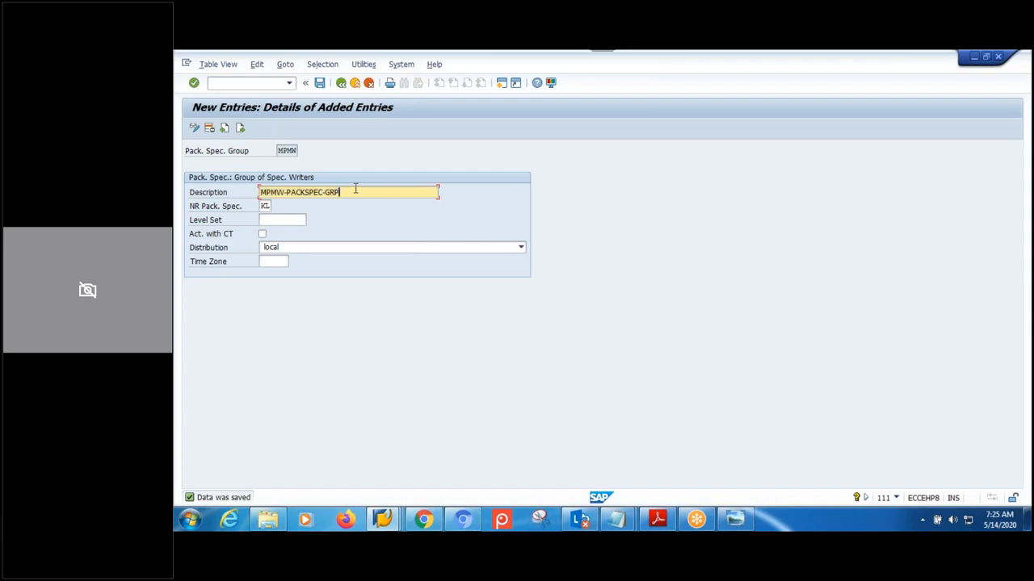
pyautogui.click(287, 151)
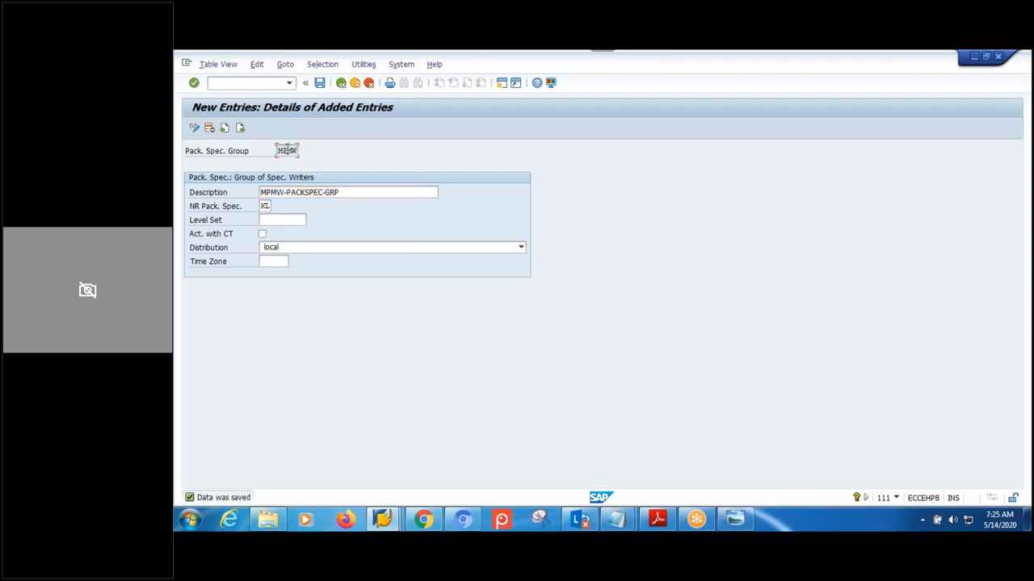
pyautogui.click(381, 522)
pyautogui.click(391, 444)
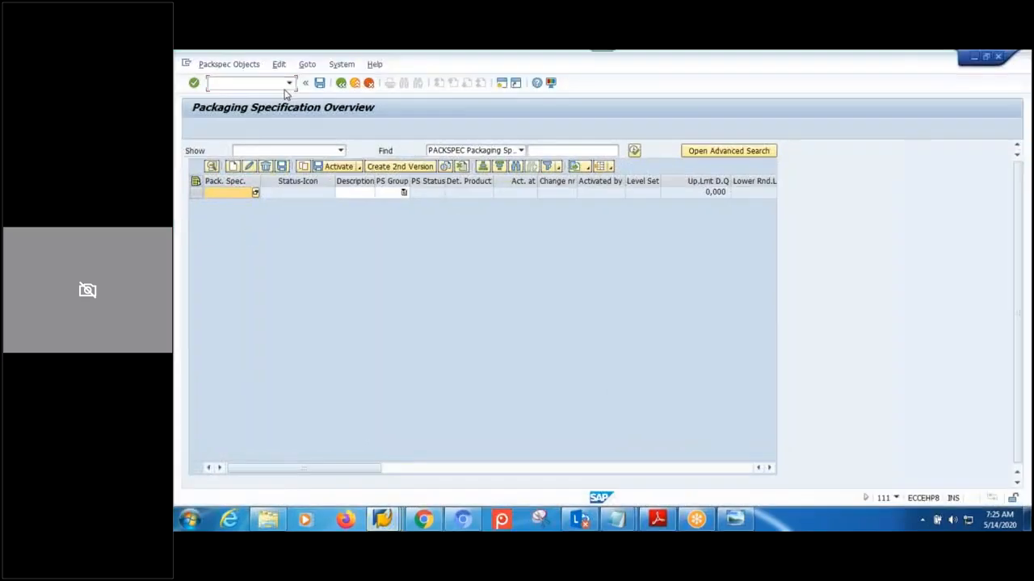
# - Add a new packaging specification row with PS group MPMW, generating number 1786
pyautogui.click(341, 84)
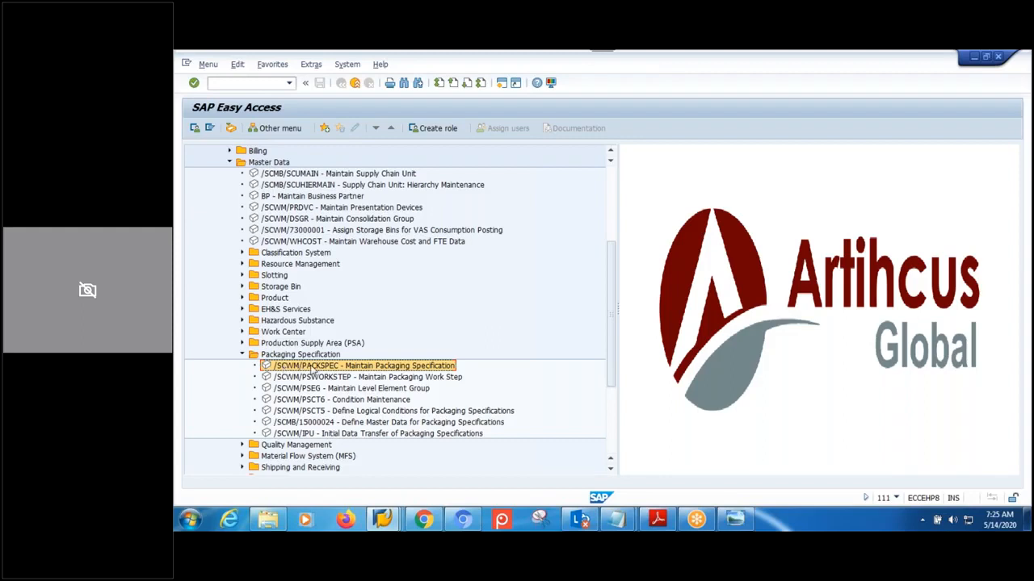
pyautogui.doubleClick(378, 367)
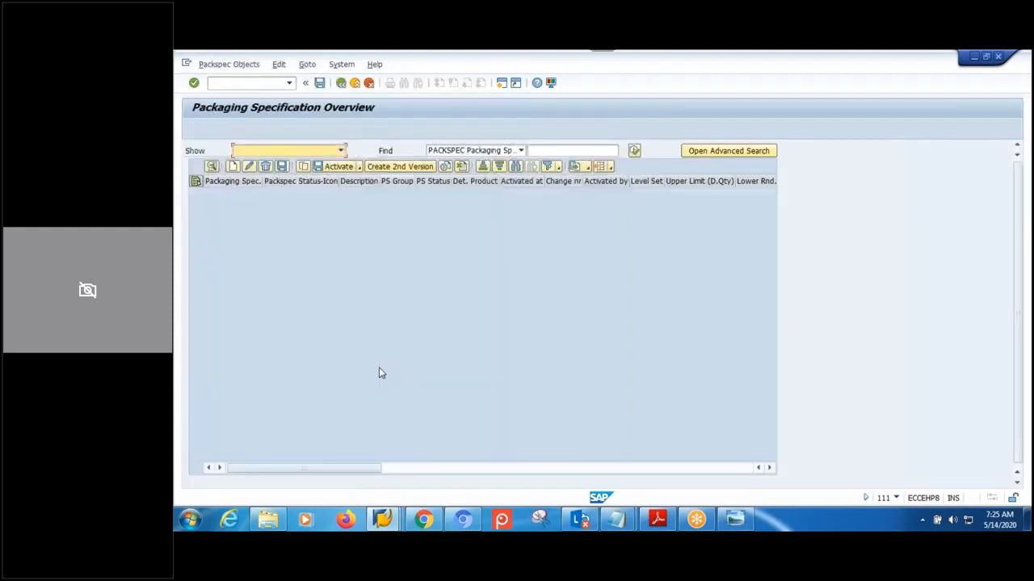
pyautogui.click(232, 167)
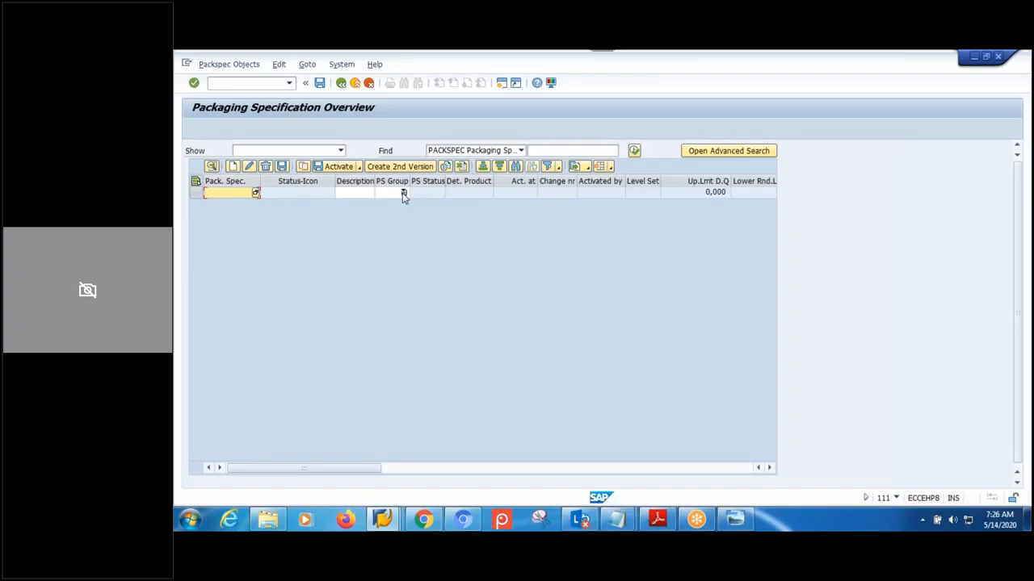
pyautogui.click(403, 194)
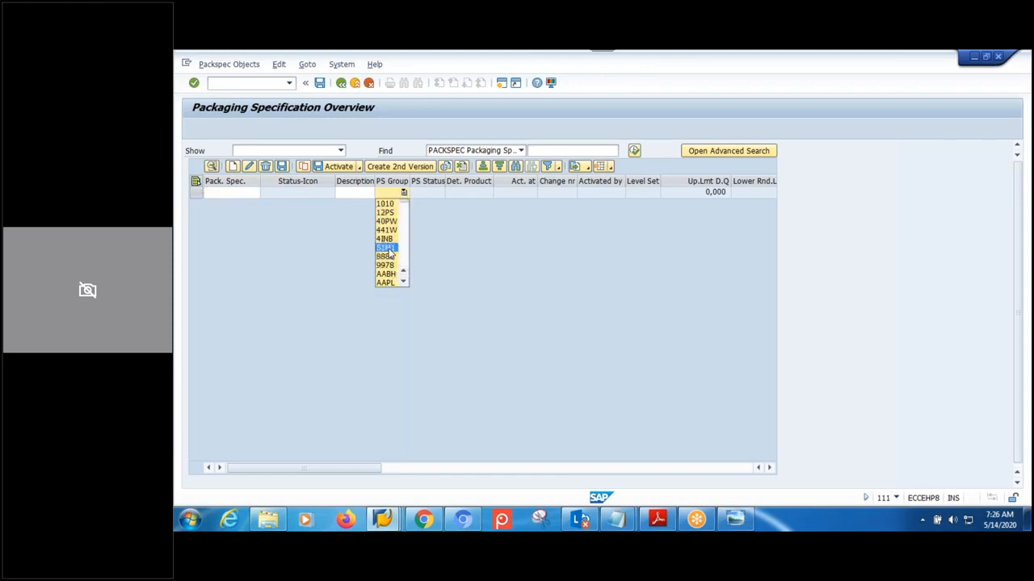
pyautogui.press('Down')
pyautogui.press('Down')
pyautogui.press('Down')
pyautogui.press('Down')
pyautogui.press('Down')
pyautogui.press('Down')
pyautogui.press('Down')
pyautogui.press('Down')
pyautogui.press('Down')
pyautogui.press('Down')
pyautogui.press('Down')
pyautogui.press('Down')
pyautogui.press('Down')
pyautogui.press('Down')
pyautogui.press('Down')
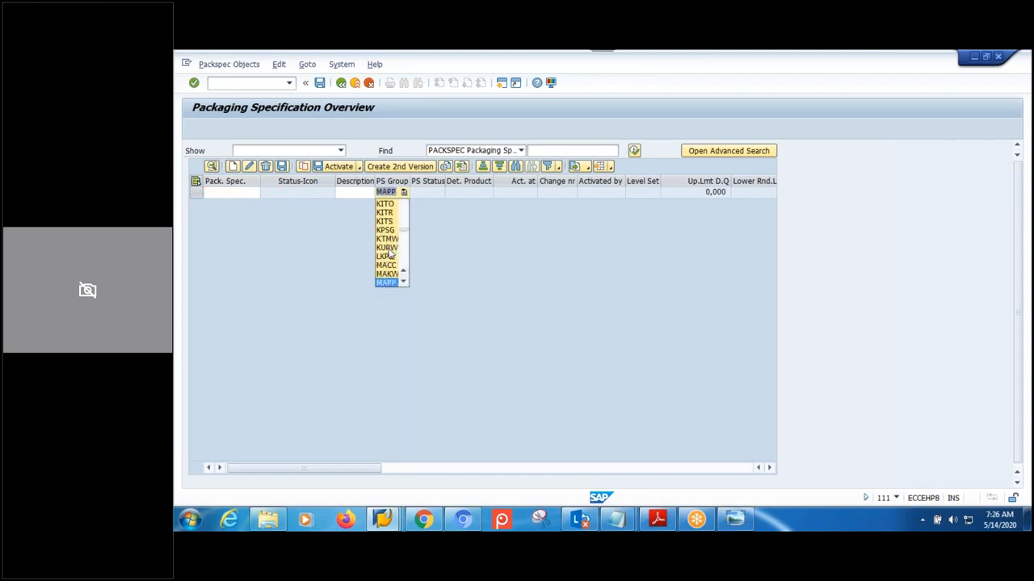
pyautogui.press('Down')
pyautogui.press('Down')
pyautogui.press('Down')
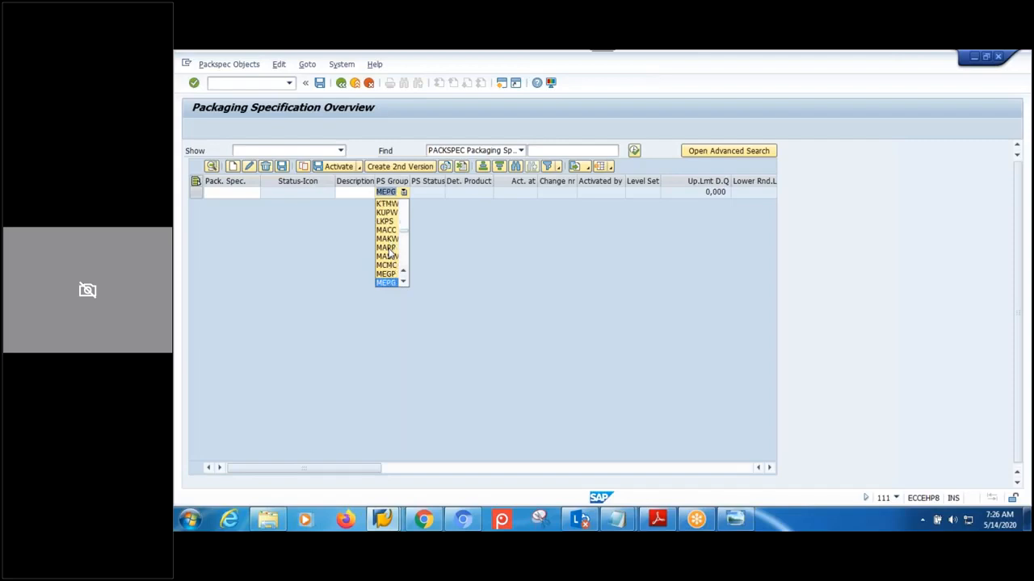
pyautogui.press('Down')
pyautogui.press('Down')
pyautogui.press('Down')
pyautogui.press('Down')
pyautogui.press('Down')
pyautogui.press('Down')
pyautogui.press('Down')
pyautogui.press('Down')
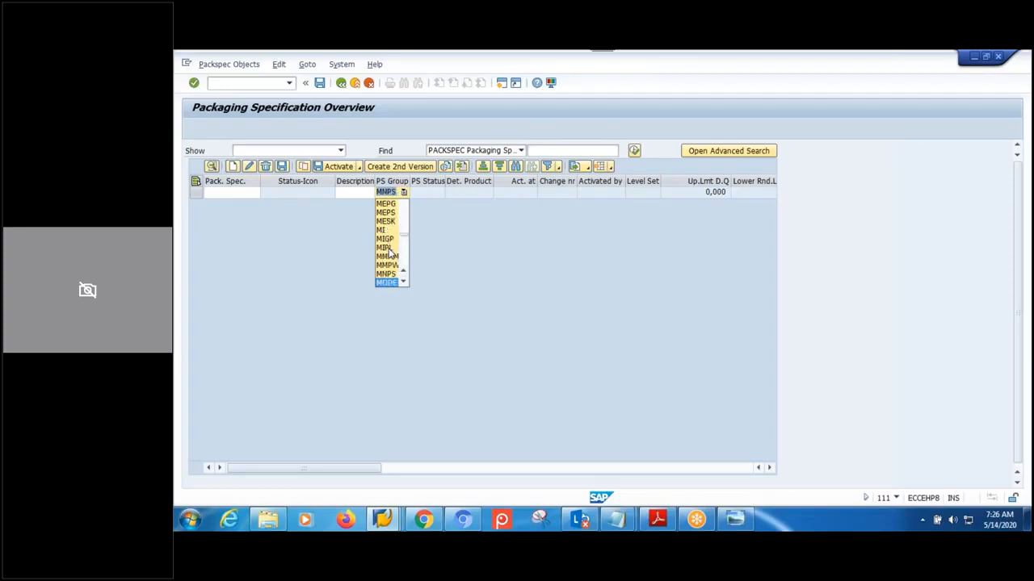
pyautogui.press('Down')
pyautogui.press('Down')
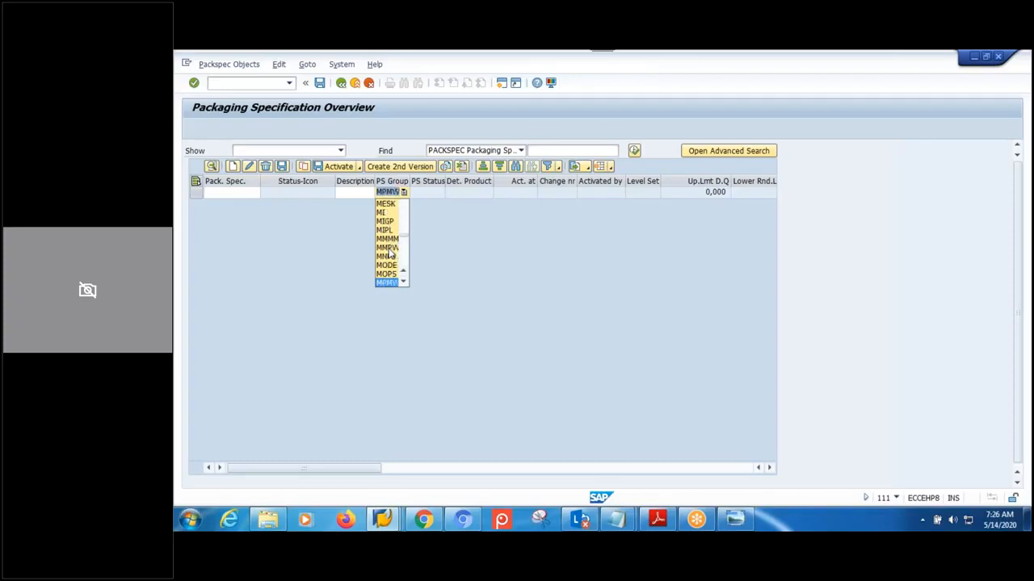
pyautogui.press('Return')
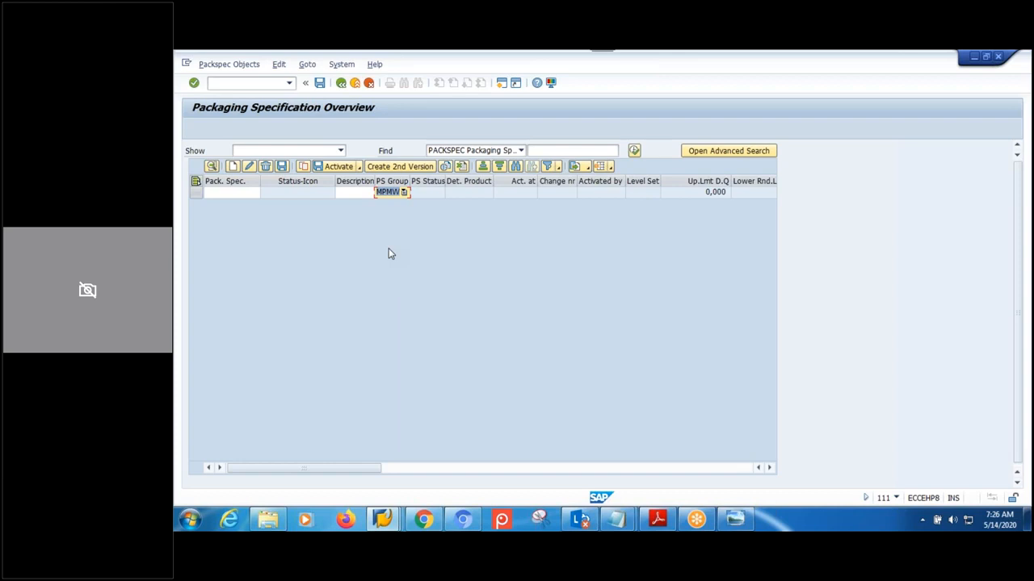
pyautogui.press('Return')
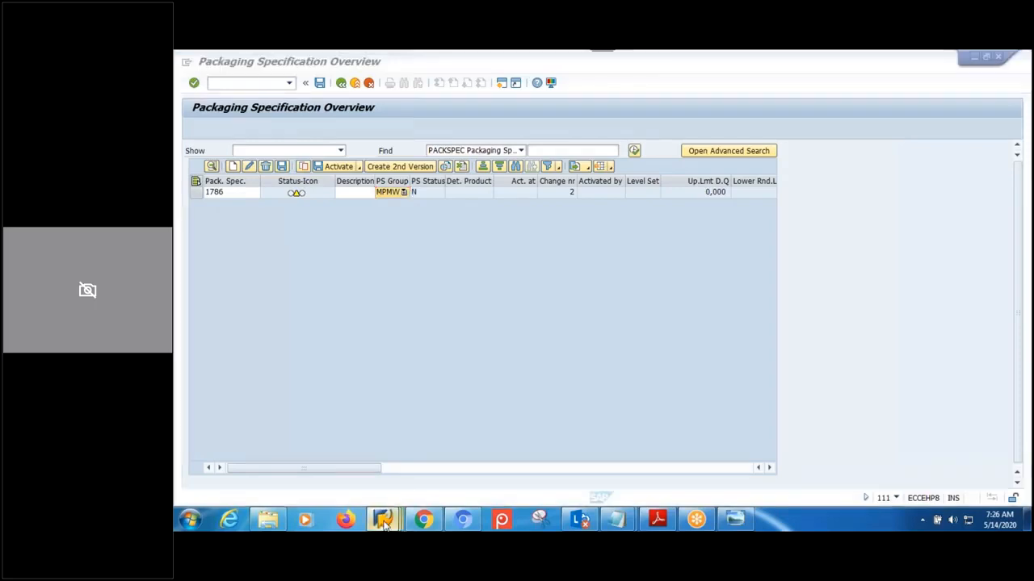
# - Save the MPMW group definition and go back to the IMG structure
pyautogui.moveTo(383, 519)
pyautogui.click(496, 465)
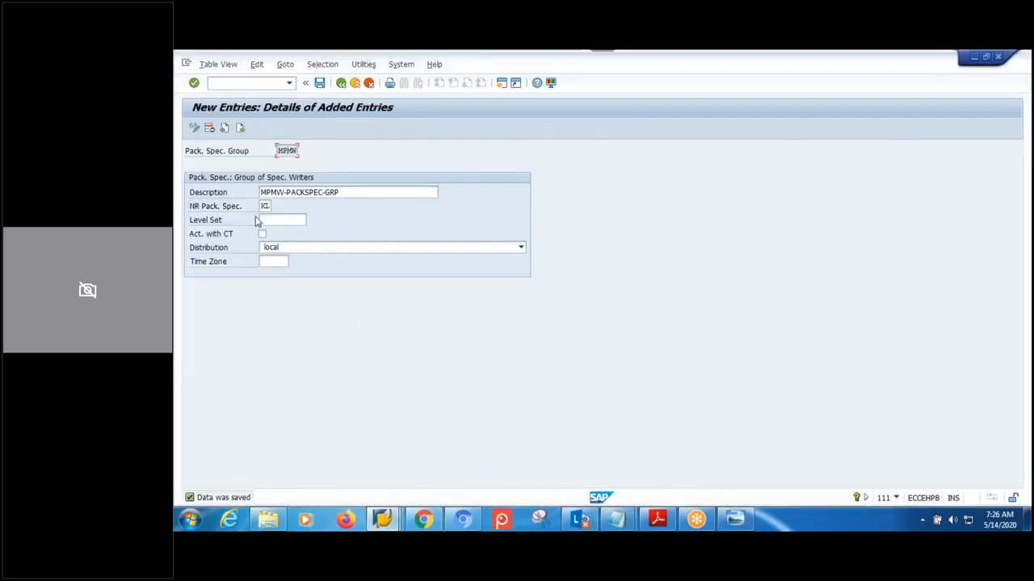
pyautogui.click(289, 149)
pyautogui.click(320, 83)
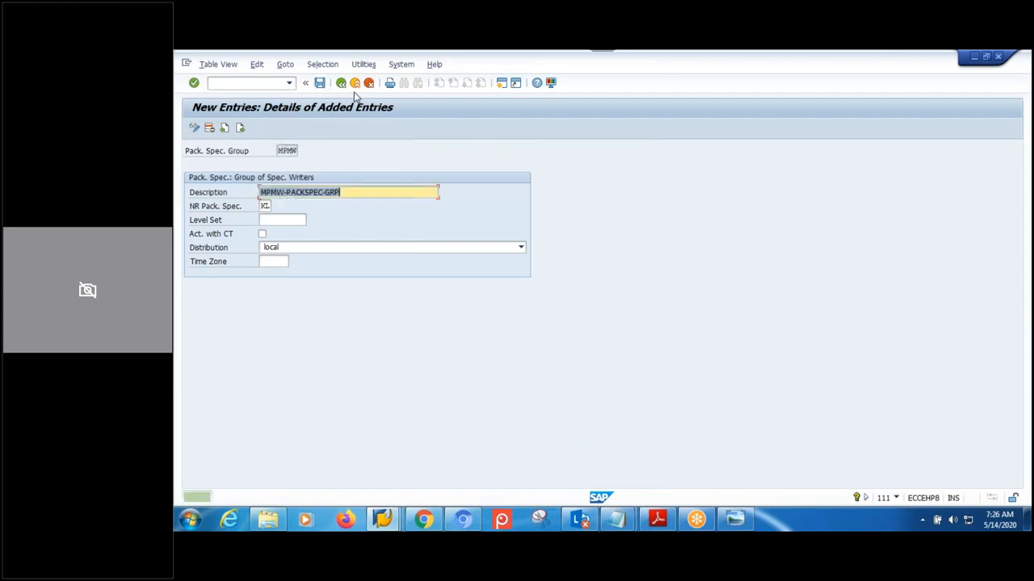
pyautogui.click(340, 83)
pyautogui.click(340, 83)
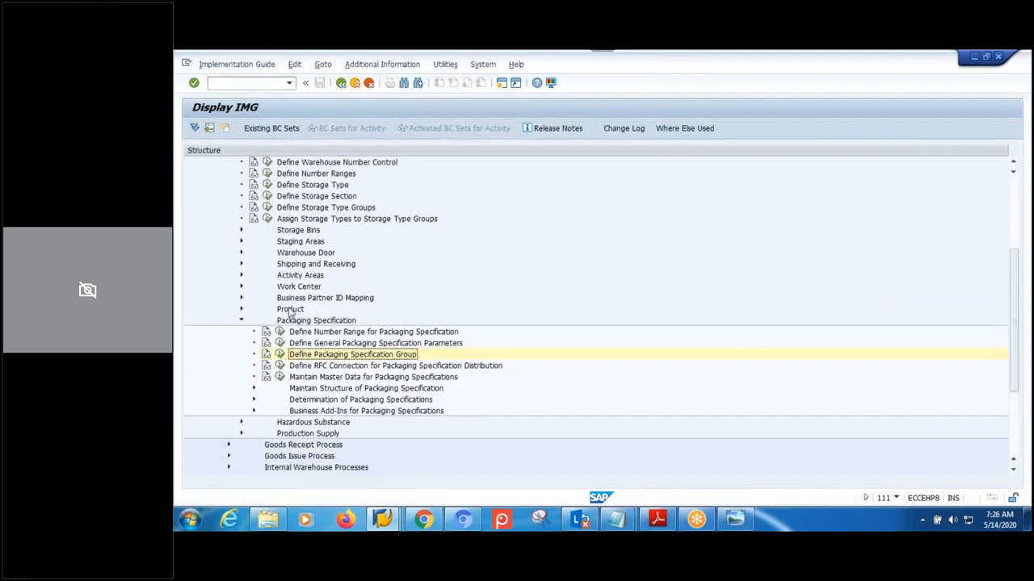
# - Check the KL number range interval's current number (1789), then reselect specification 1786 in the overview
pyautogui.click(278, 332)
pyautogui.click(226, 181)
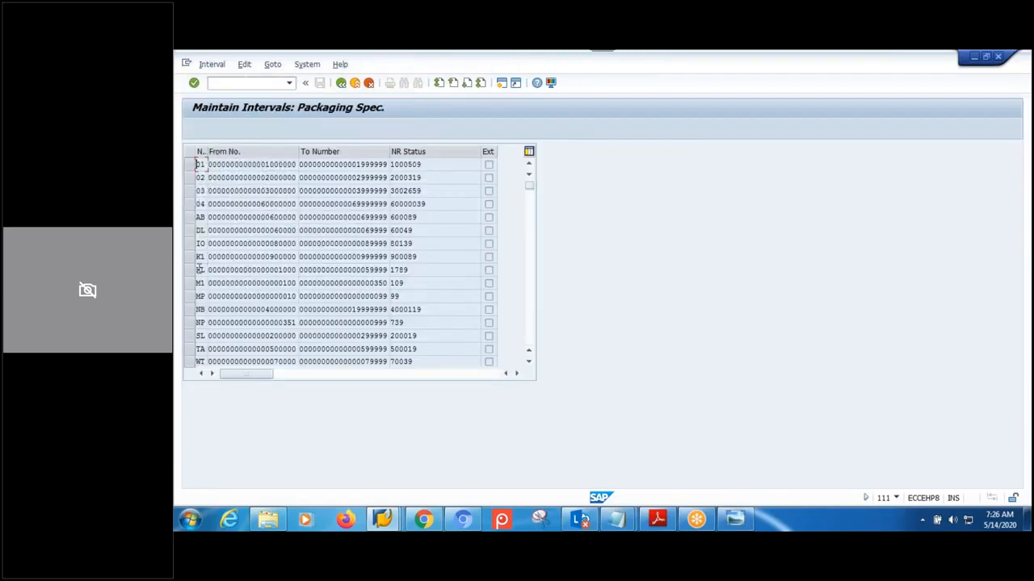
pyautogui.click(419, 269)
pyautogui.click(386, 521)
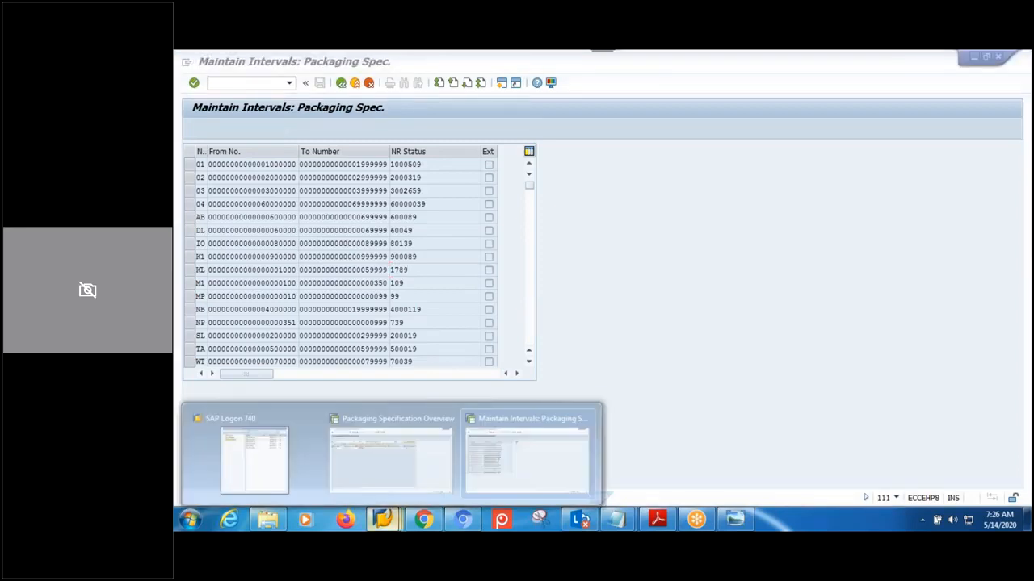
pyautogui.click(390, 462)
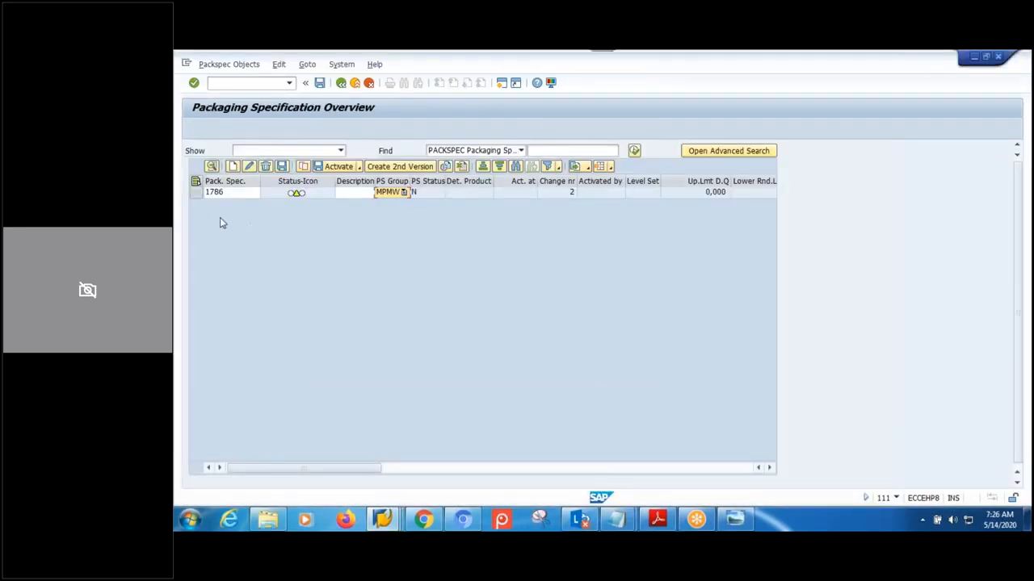
pyautogui.click(196, 192)
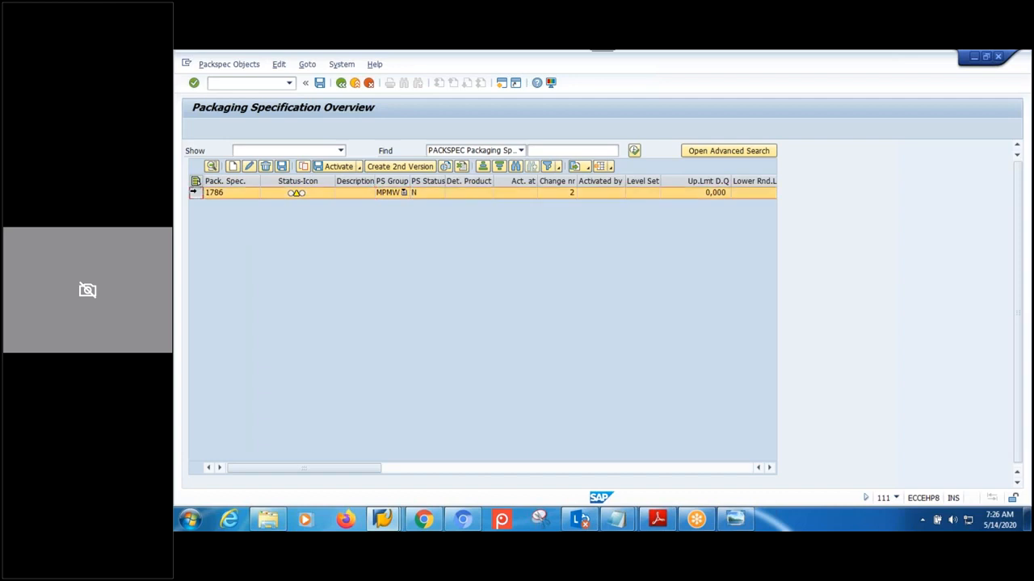
# - Give packaging specification 1786 the description 'TEST-PACKSPEC' and apply it
pyautogui.click(211, 167)
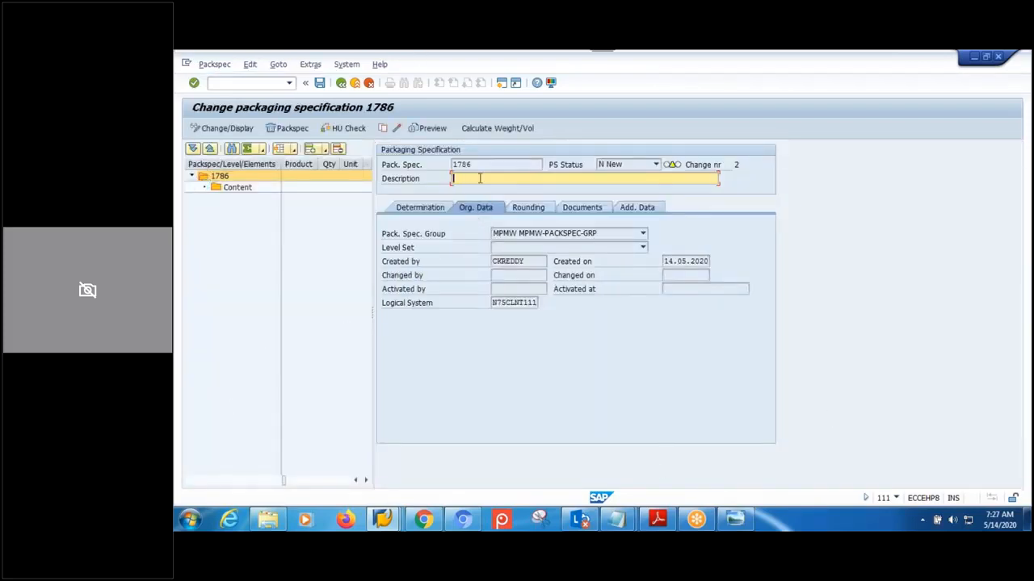
pyautogui.write('TEST-PACKSPEC')
pyautogui.click(420, 208)
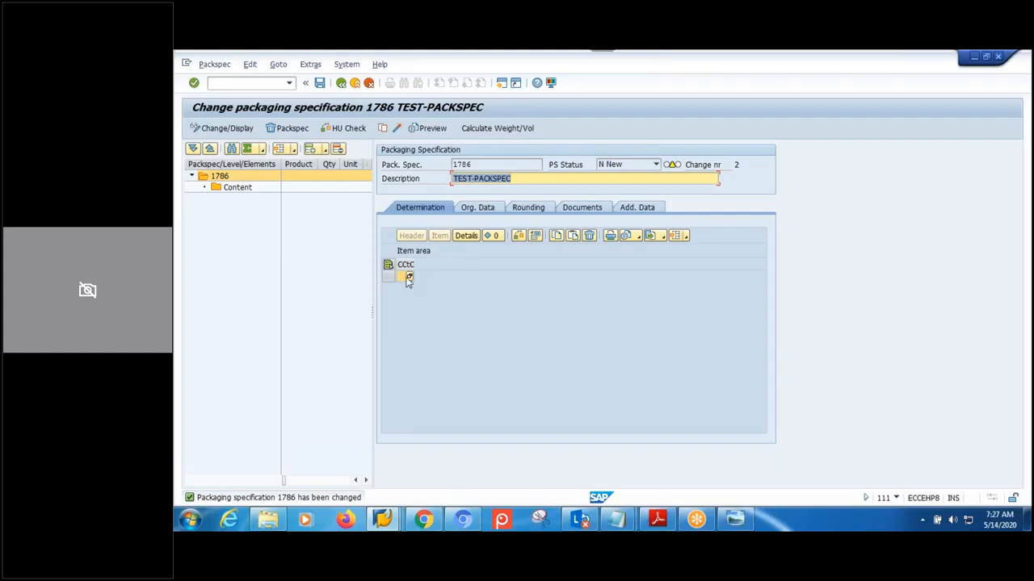
# - Review the organisational, rounding, documents and additional data, the Content node, and the packaging specification diagram
pyautogui.click(478, 208)
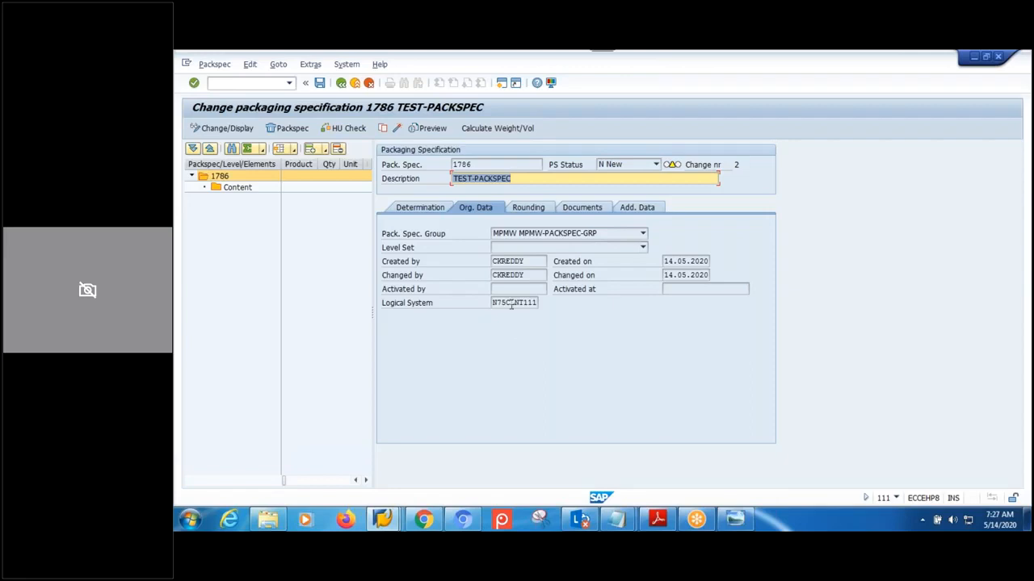
pyautogui.click(530, 208)
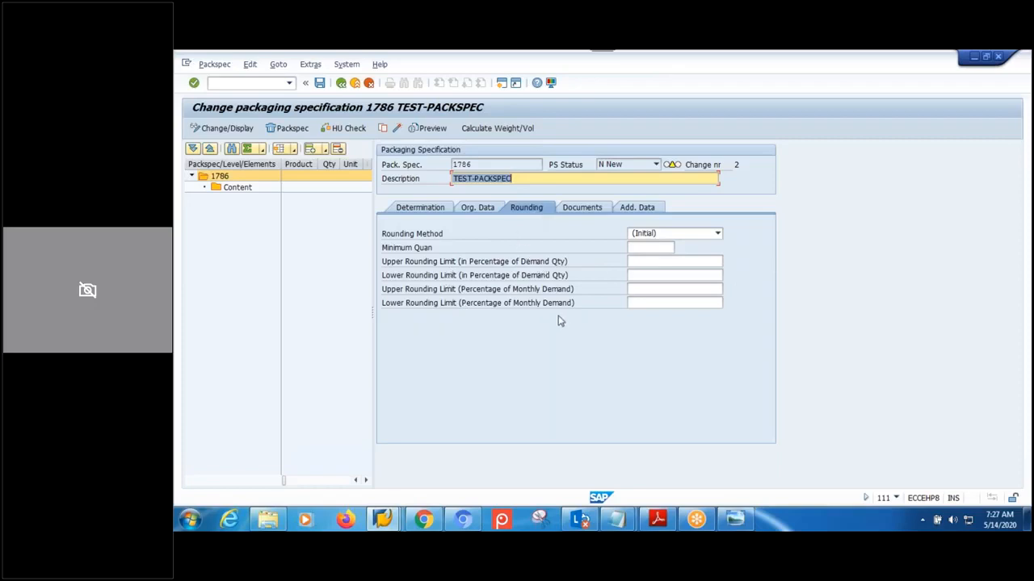
pyautogui.click(581, 207)
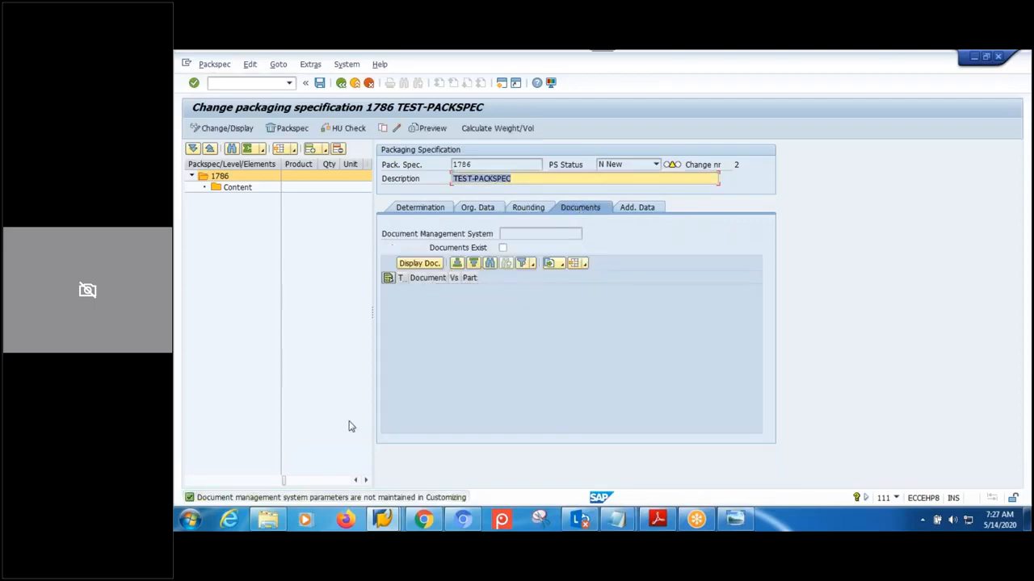
pyautogui.click(631, 208)
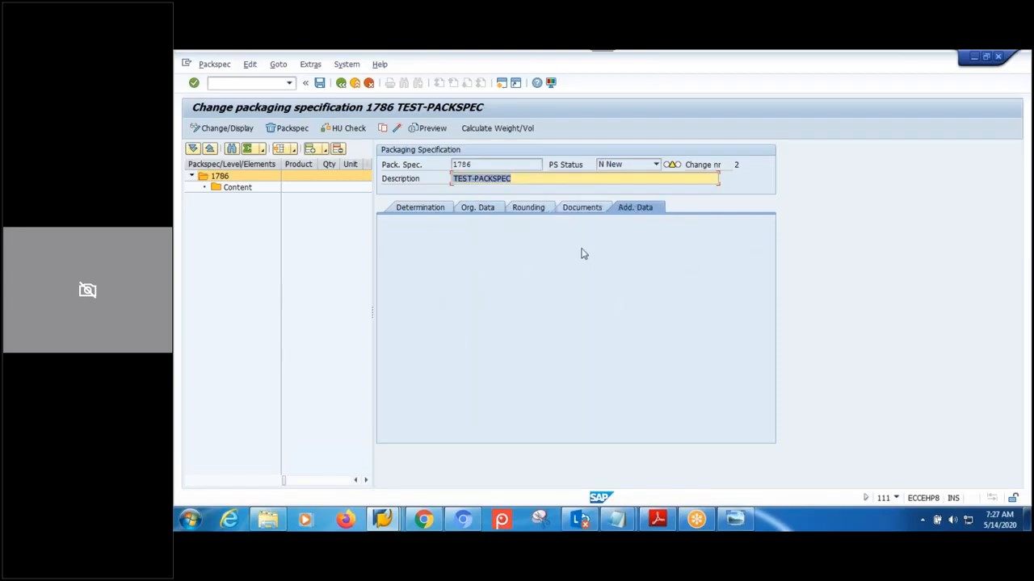
pyautogui.click(208, 179)
pyautogui.click(235, 188)
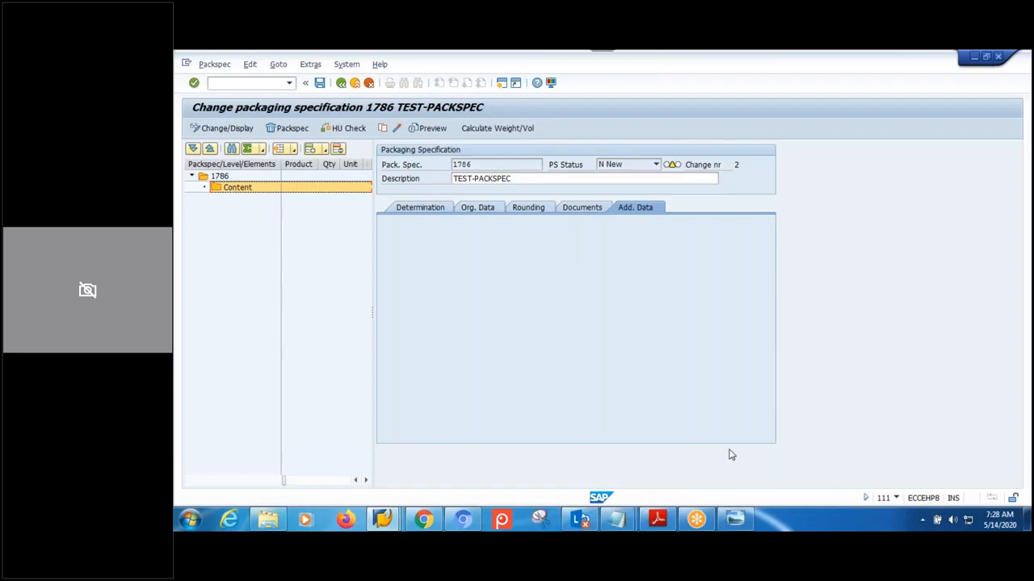
pyautogui.click(736, 518)
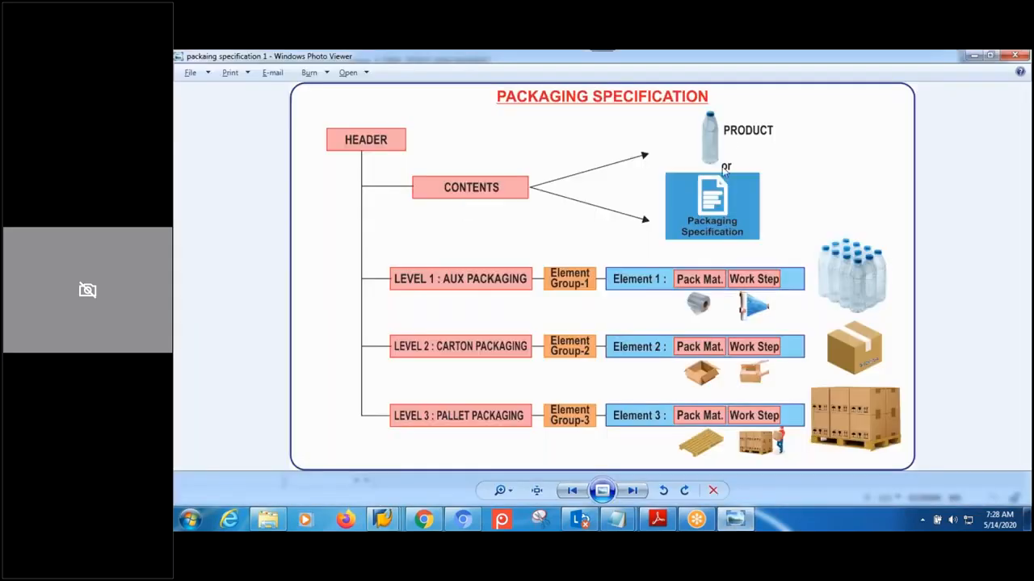
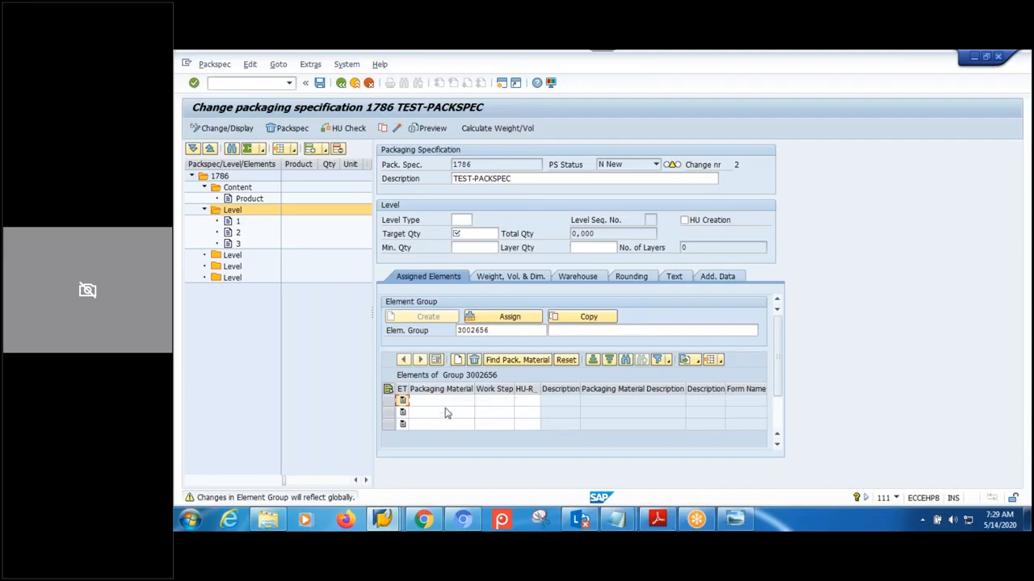
# - Delete the third and second element rows from packaging specification 1786, confirming each deletion
pyautogui.click(440, 400)
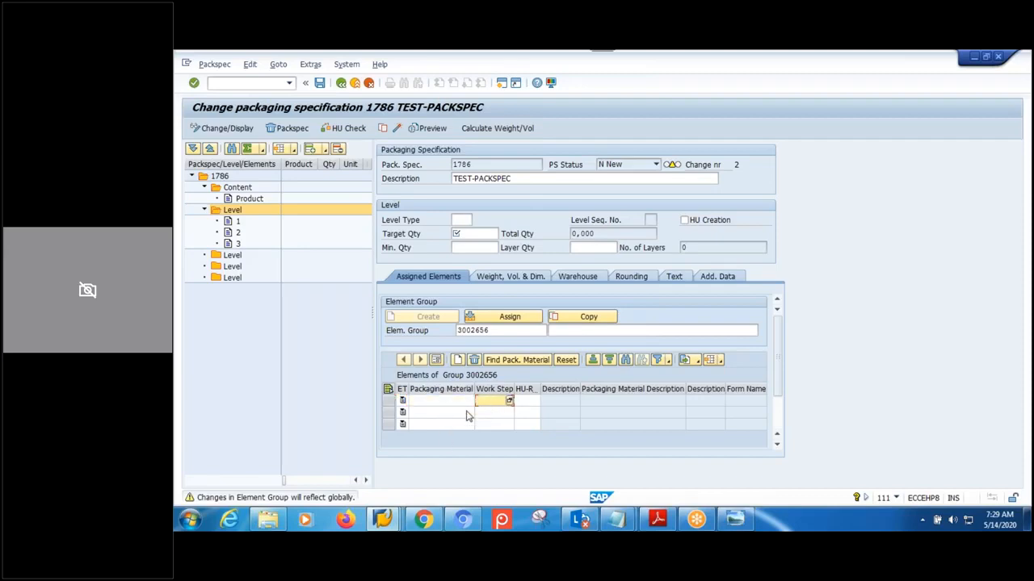
pyautogui.click(462, 413)
pyautogui.click(488, 422)
pyautogui.click(388, 426)
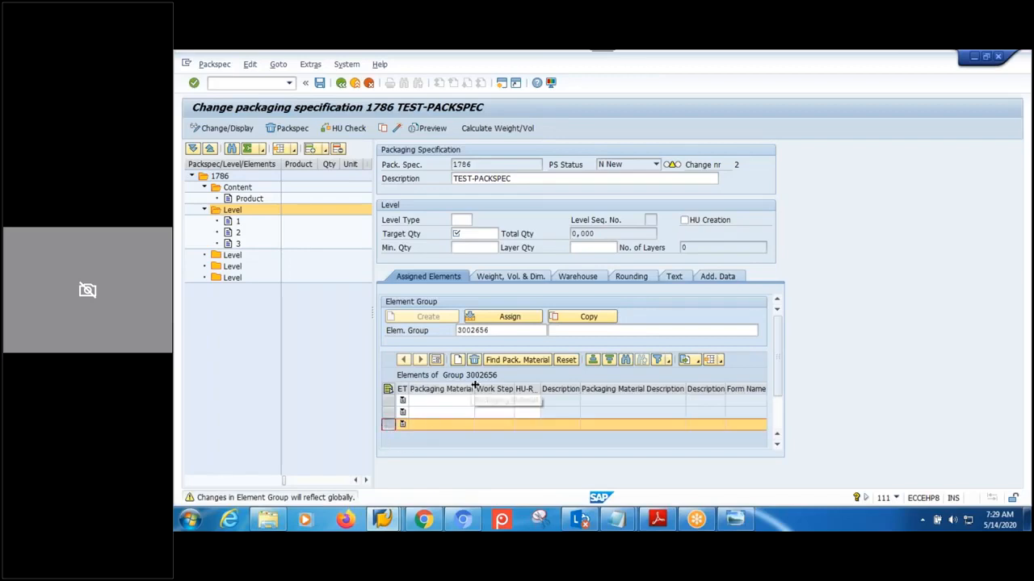
pyautogui.click(474, 359)
pyautogui.click(352, 293)
pyautogui.click(387, 412)
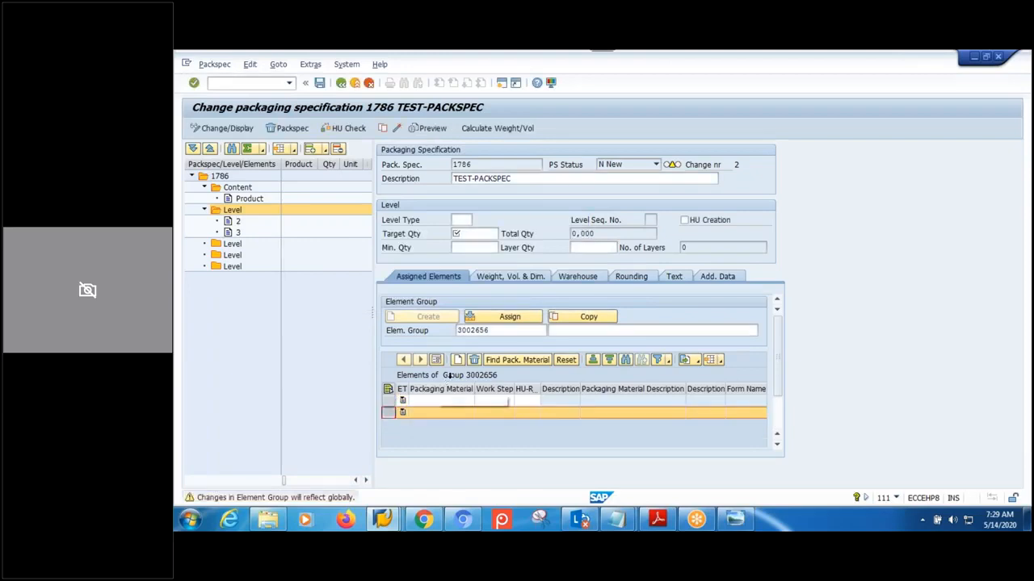
pyautogui.click(474, 359)
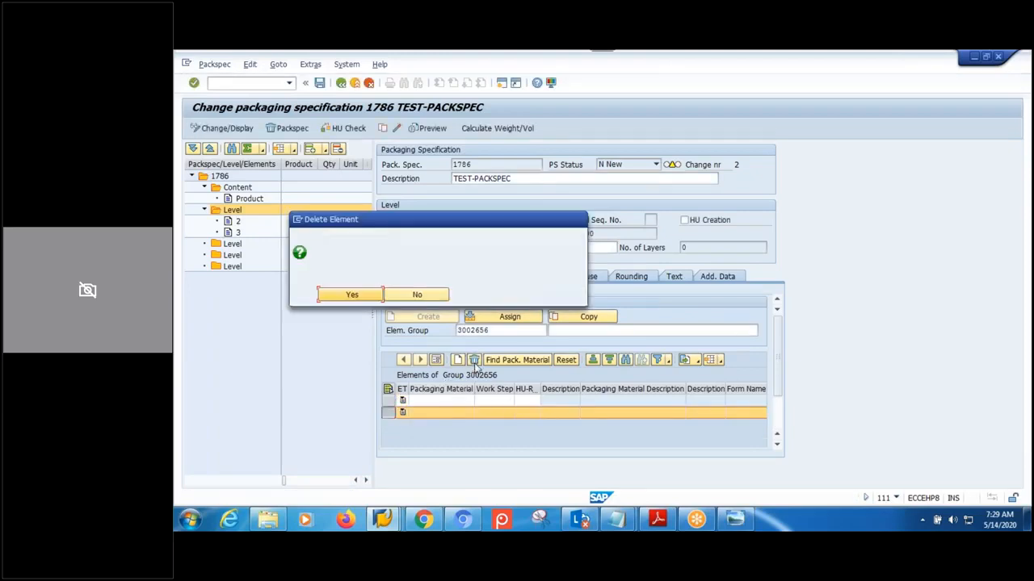
pyautogui.click(350, 295)
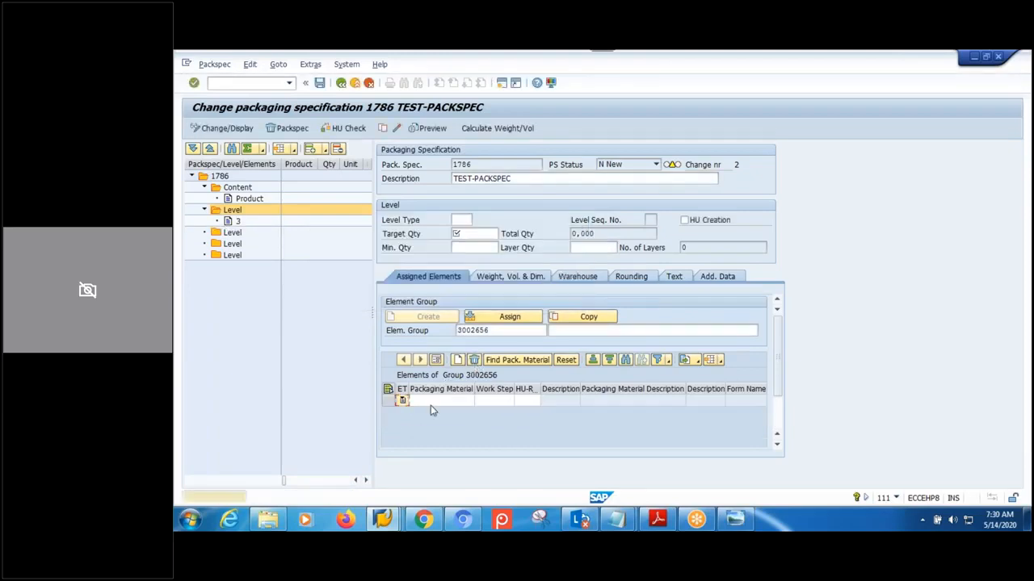
# - Create a new element group with element rows under the second level
pyautogui.click(232, 233)
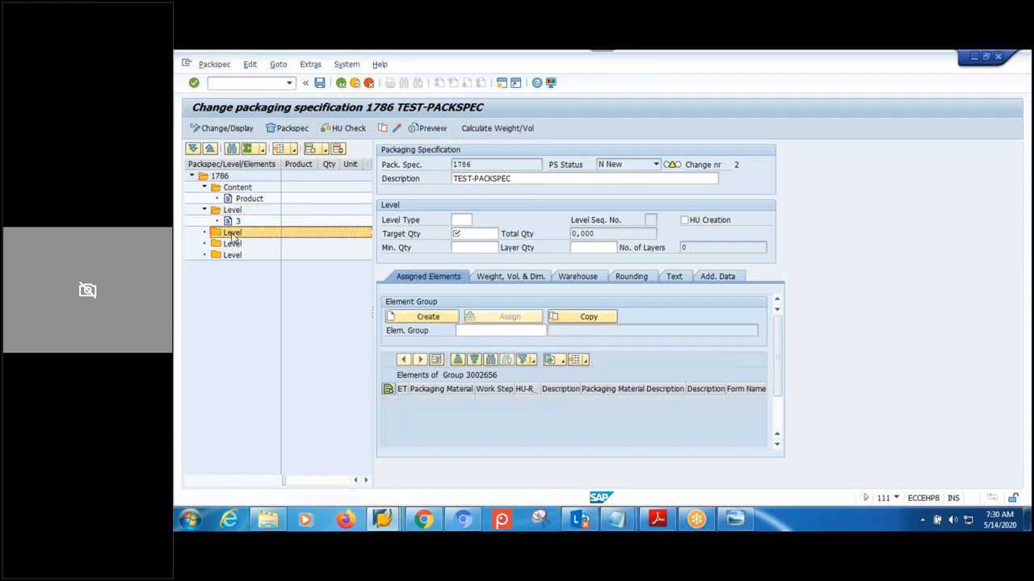
pyautogui.click(422, 318)
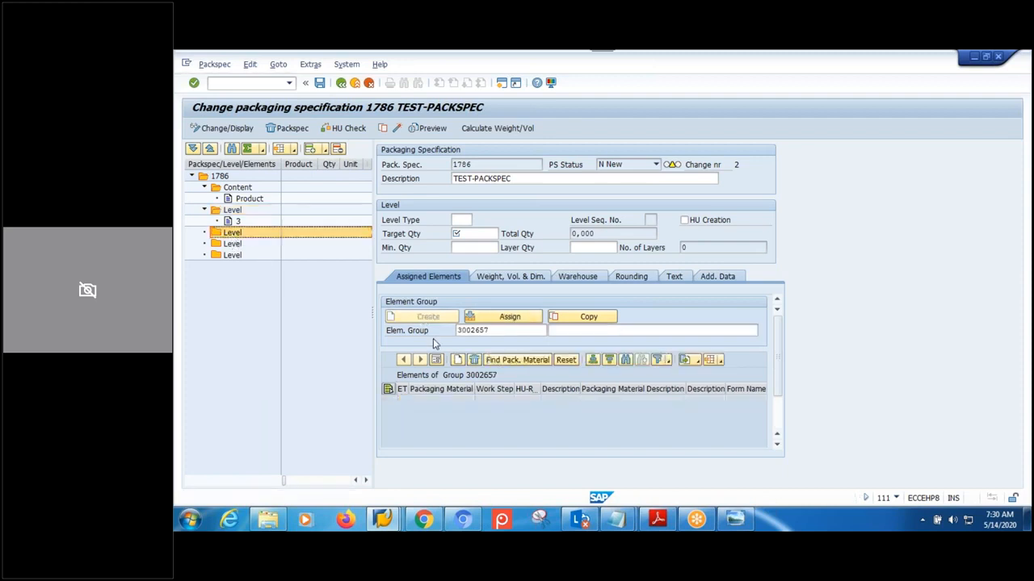
pyautogui.click(457, 359)
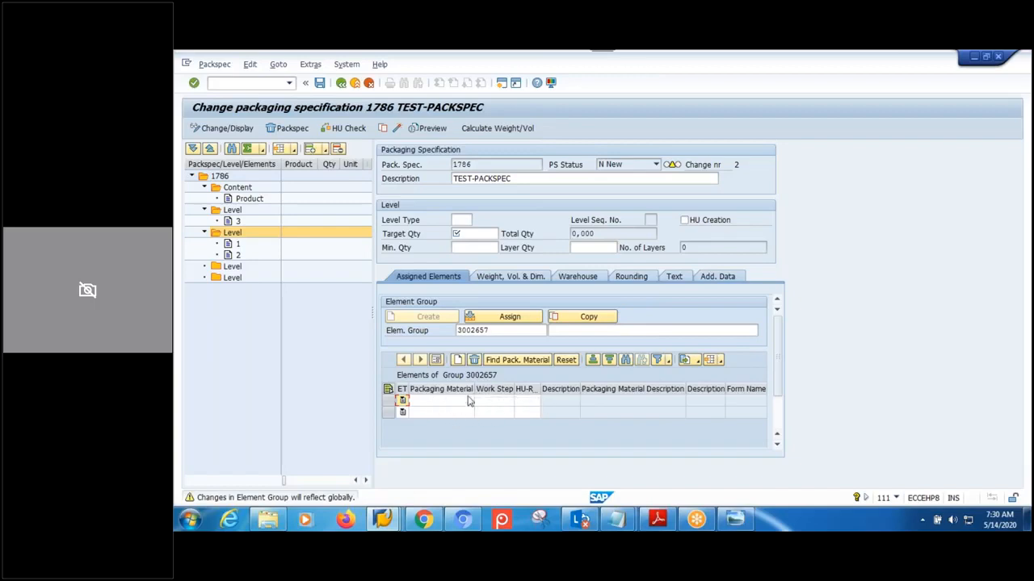
pyautogui.click(417, 404)
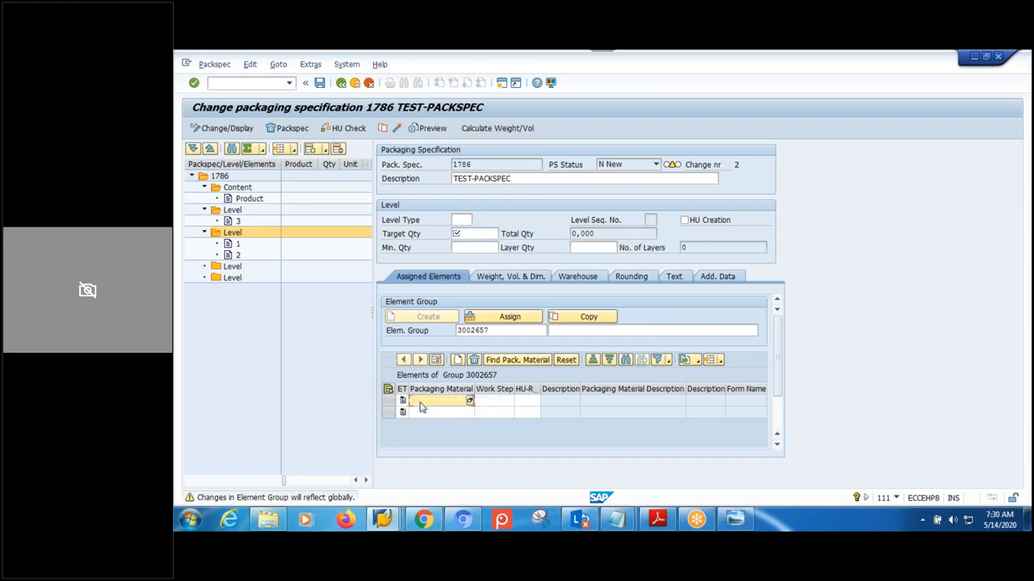
pyautogui.click(485, 403)
pyautogui.click(435, 404)
pyautogui.click(482, 402)
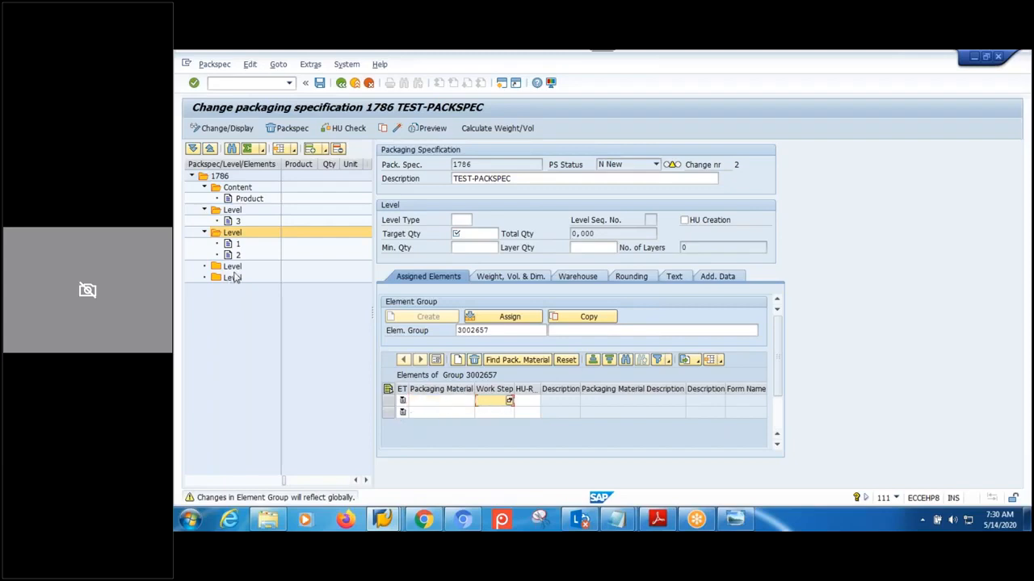
# - Delete the lower levels one by one from the specification tree, down to the second level
pyautogui.click(234, 270)
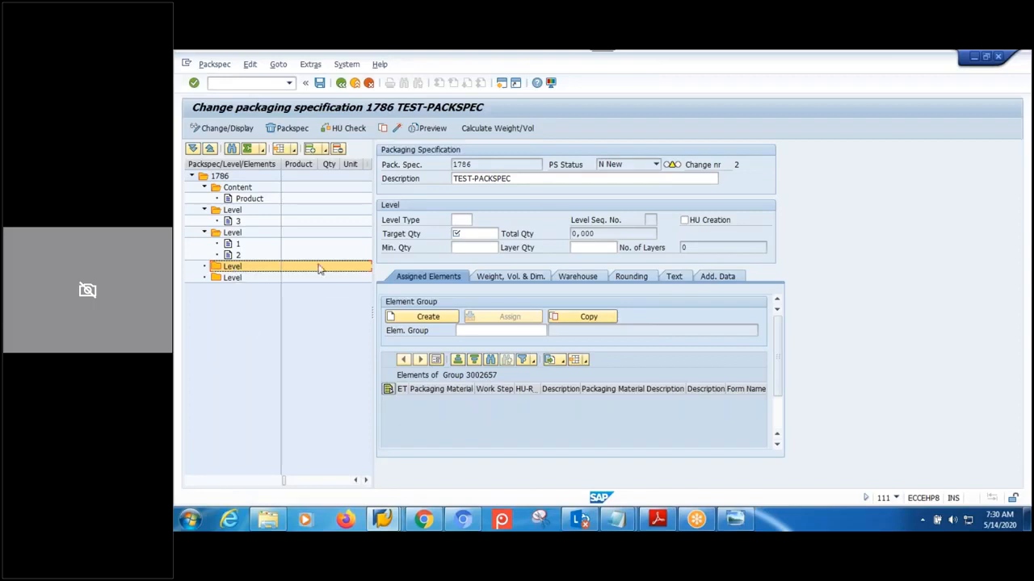
pyautogui.click(230, 279)
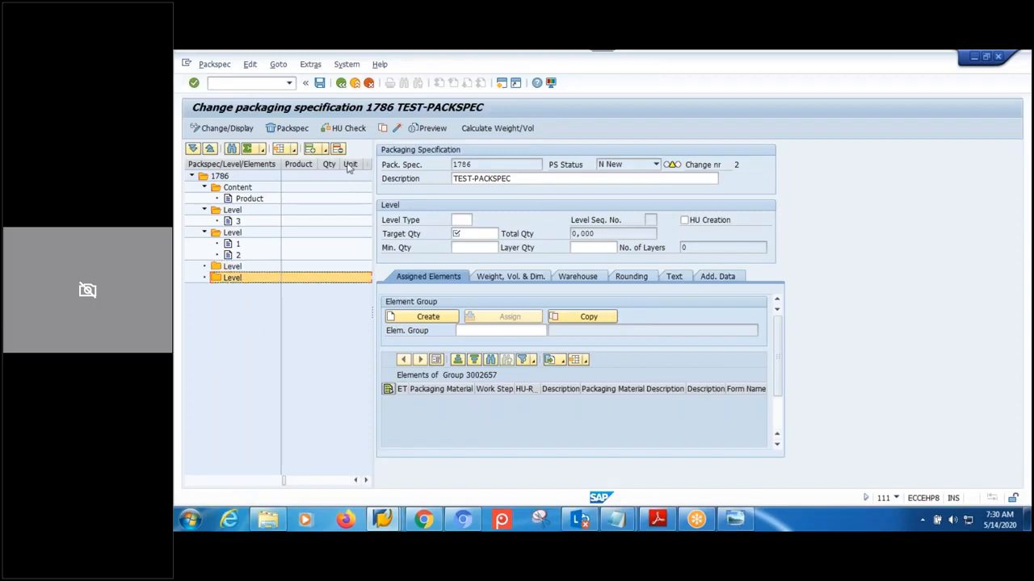
pyautogui.click(339, 150)
pyautogui.click(234, 266)
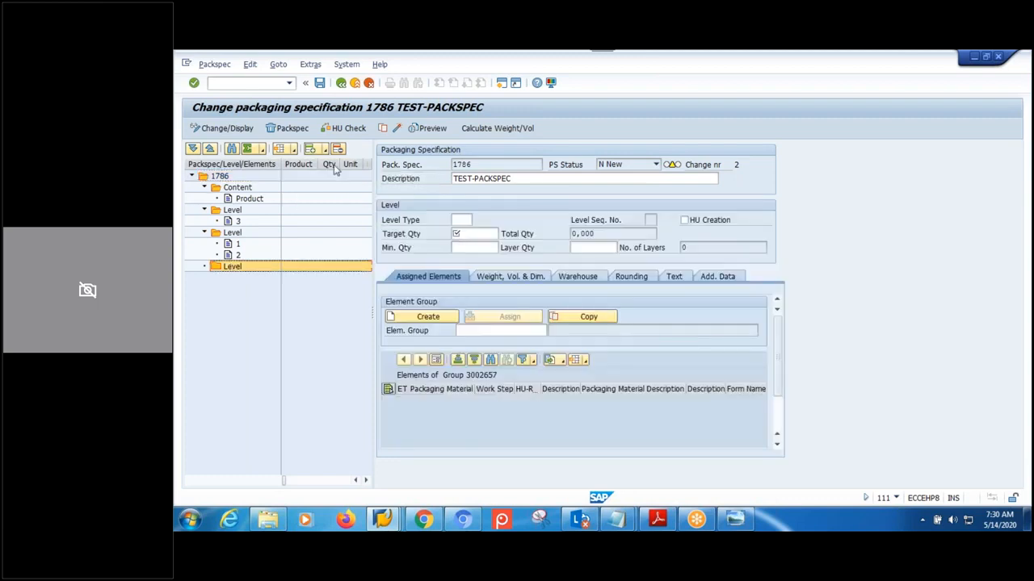
pyautogui.click(338, 150)
pyautogui.click(232, 233)
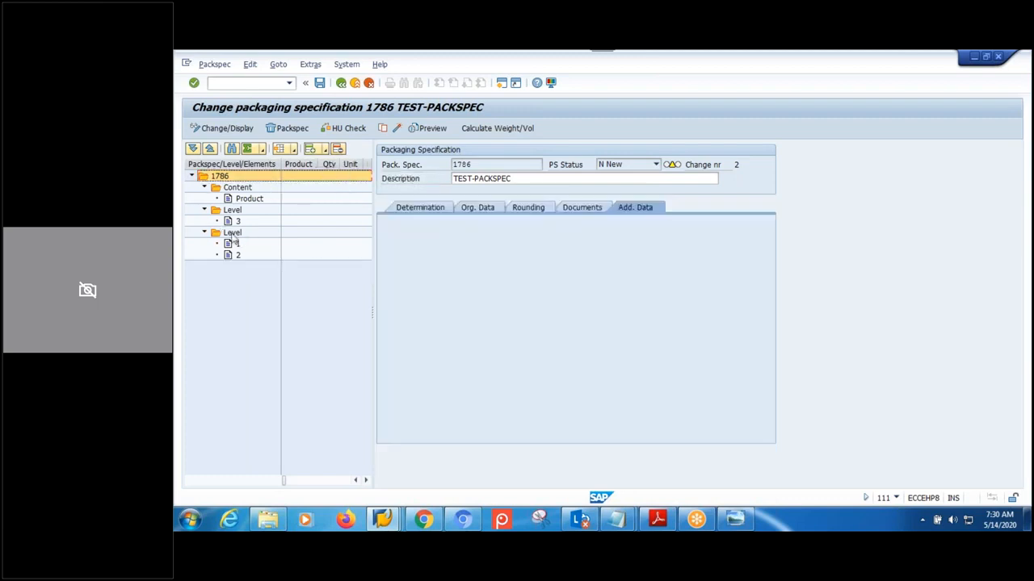
pyautogui.click(338, 151)
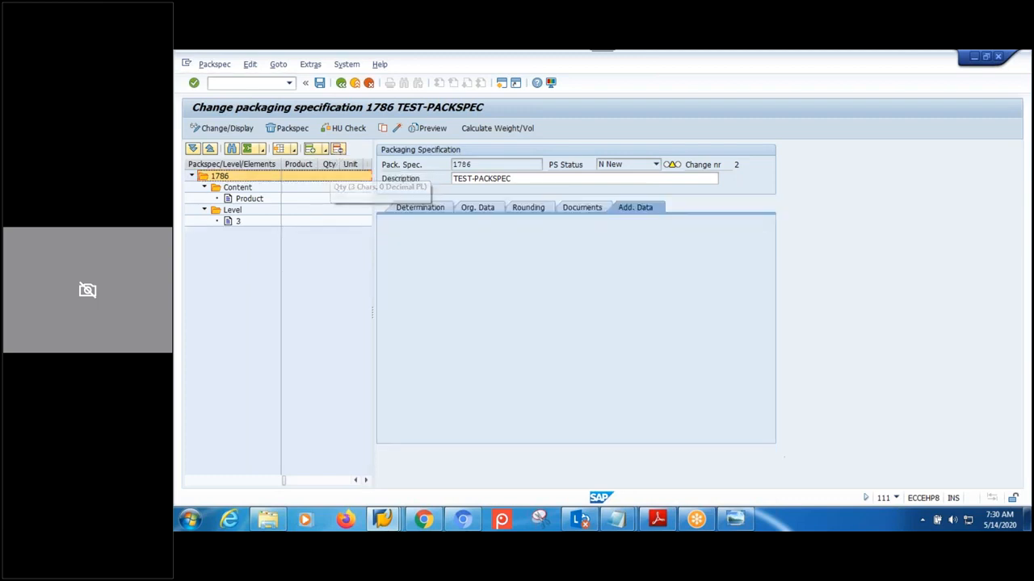
# - Delete the remaining first level with its element and remove the product, leaving only Content
pyautogui.click(232, 220)
pyautogui.click(338, 151)
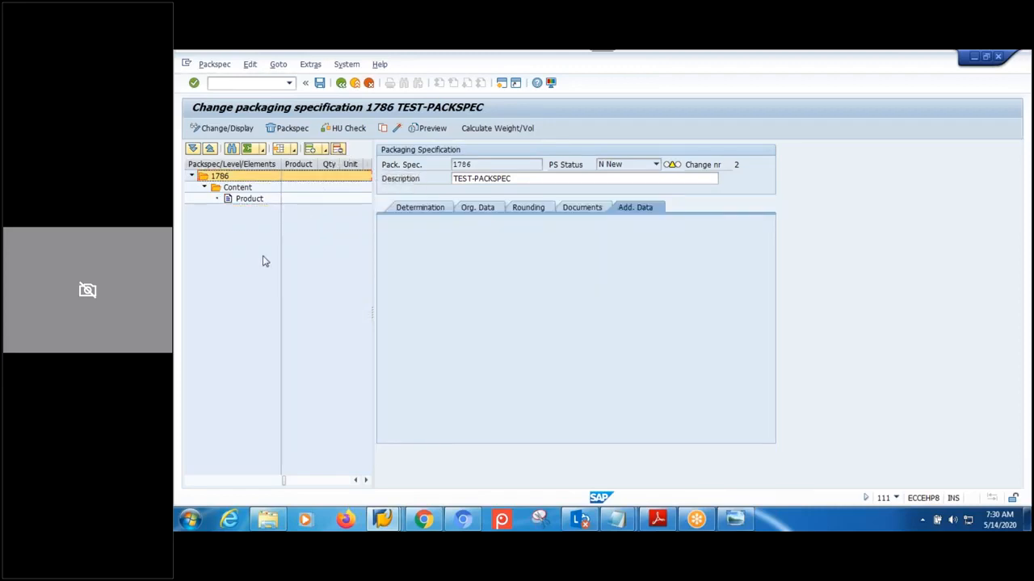
pyautogui.click(248, 201)
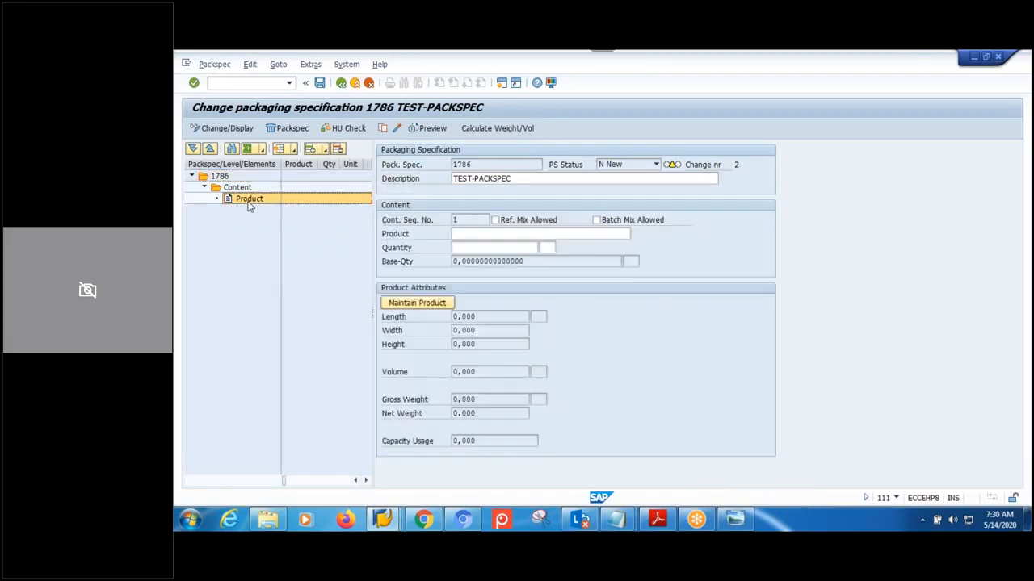
pyautogui.click(339, 151)
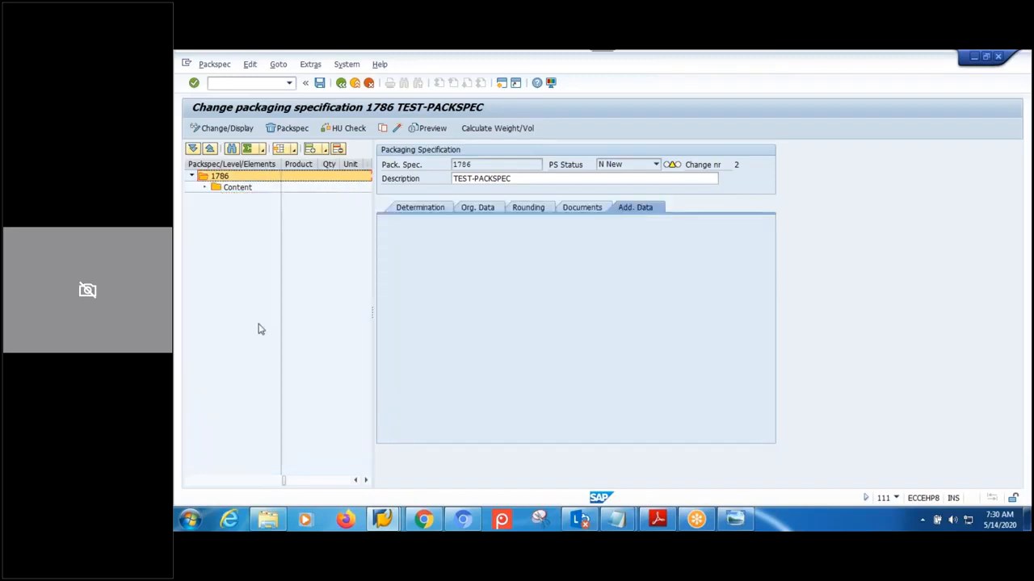
pyautogui.click(736, 519)
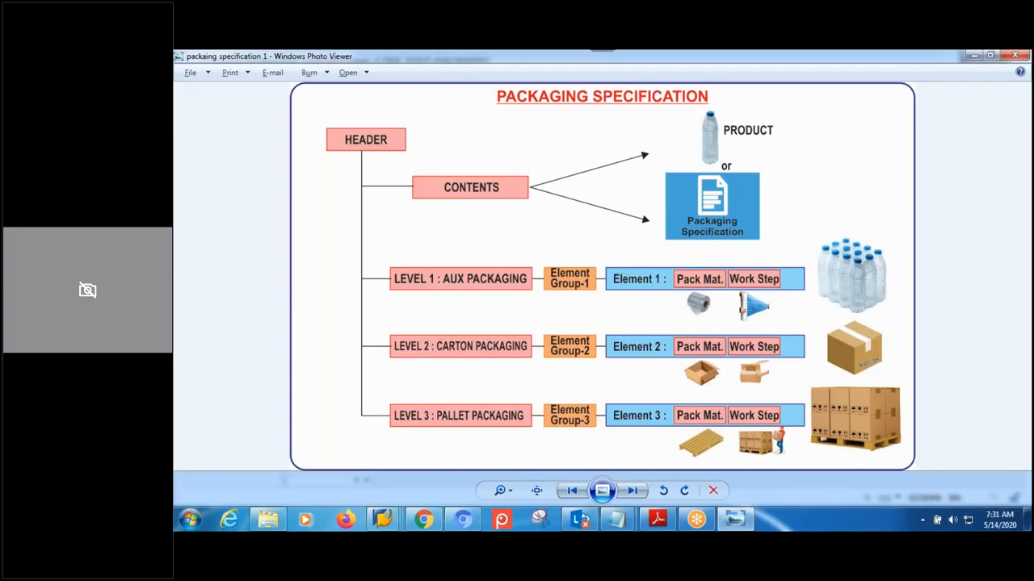
# - Add a new Notepad line reading 'Levelset : set of levels' below the last note
pyautogui.moveTo(616, 520)
pyautogui.click(684, 456)
pyautogui.click(487, 394)
pyautogui.press('Return')
pyautogui.write('Level s')
pyautogui.write('te')
pyautogui.press('BackSpace')
pyautogui.press('BackSpace')
pyautogui.press('BackSpace')
pyautogui.press('BackSpace')
pyautogui.press('BackSpace')
pyautogui.write('lset : ')
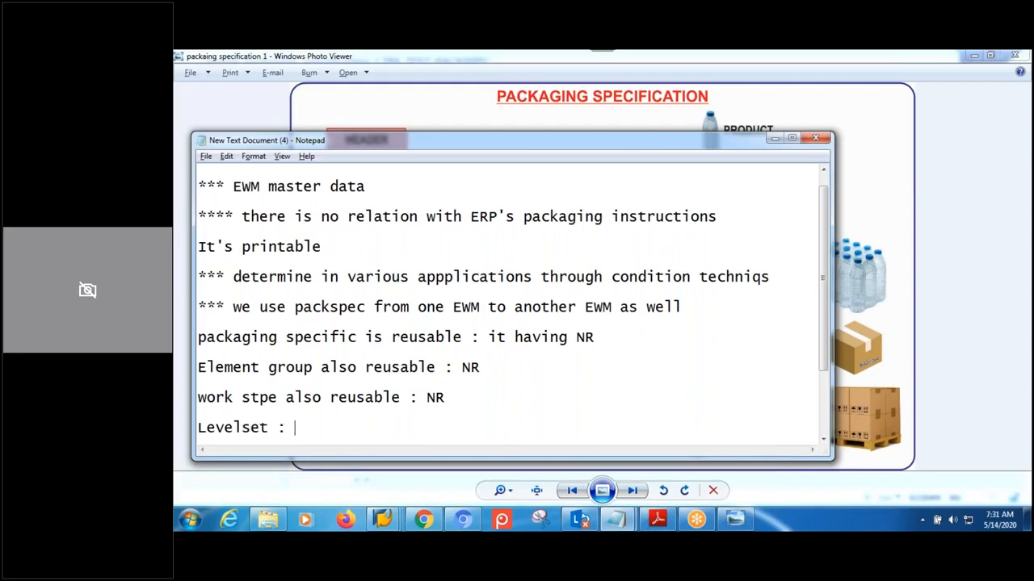
pyautogui.write('set of levels')
pyautogui.press('Return')
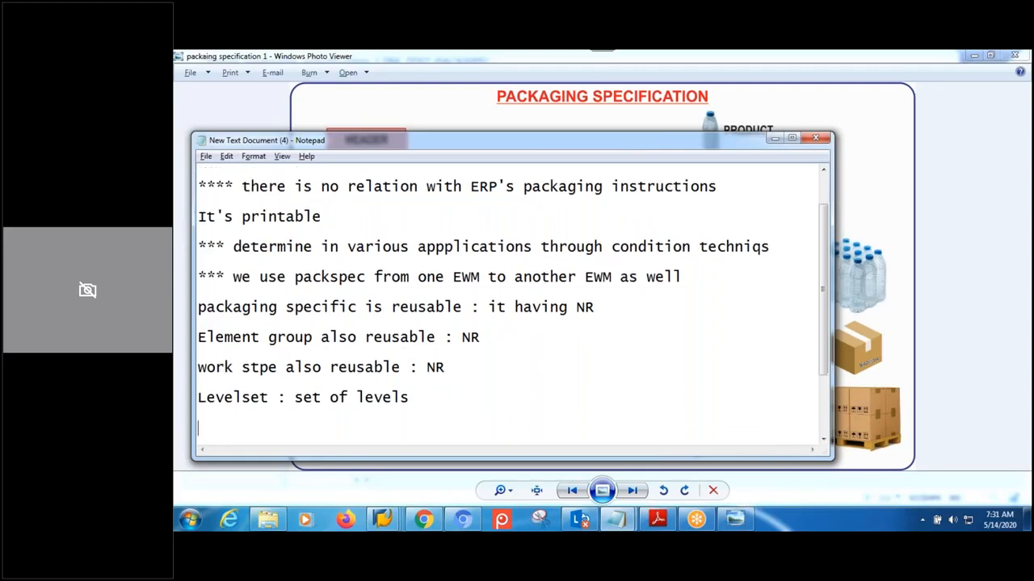
# - Highlight 'Levelset' and 'set of levels' in the new note
pyautogui.moveTo(270, 398); pyautogui.dragTo(198, 403)
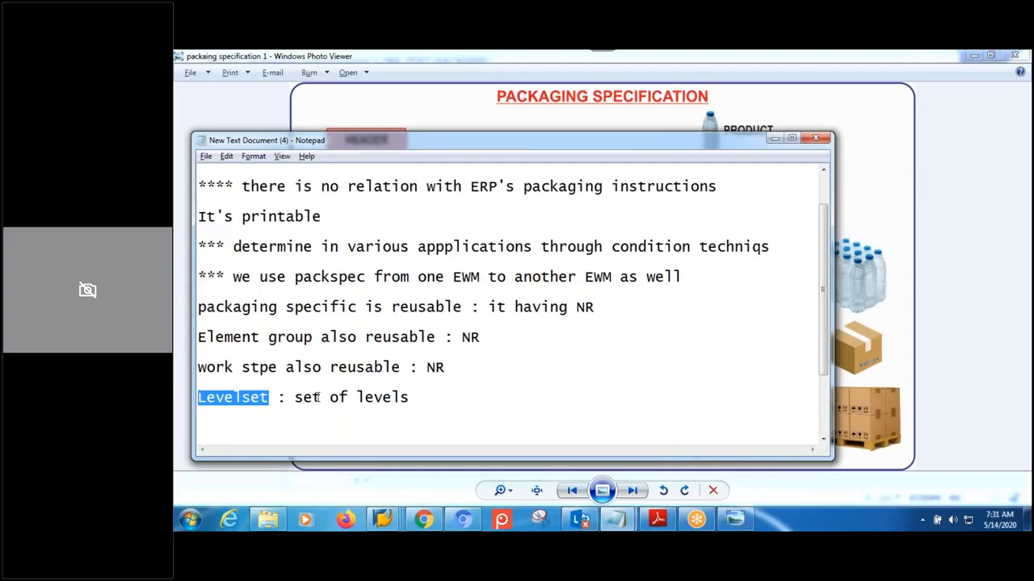
pyautogui.moveTo(421, 397); pyautogui.dragTo(295, 397)
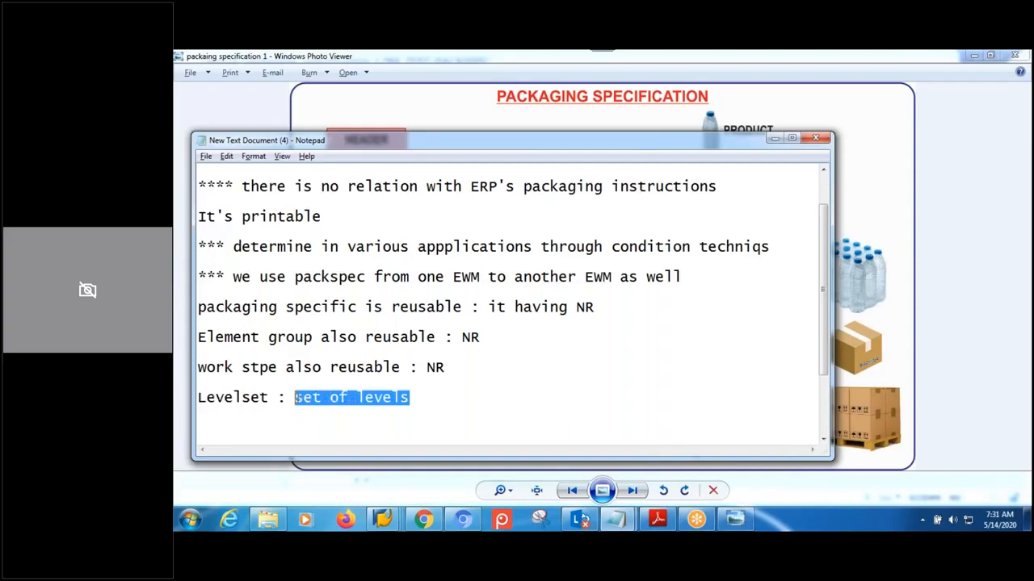
pyautogui.click(383, 519)
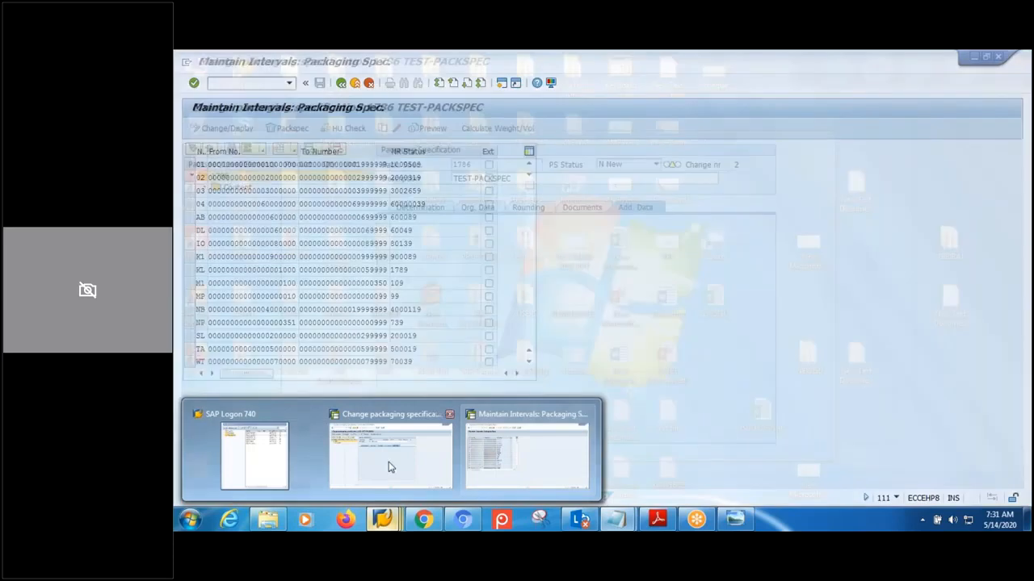
# - Locate group MPMW in the packaging specification group settings and open its details
pyautogui.click(517, 456)
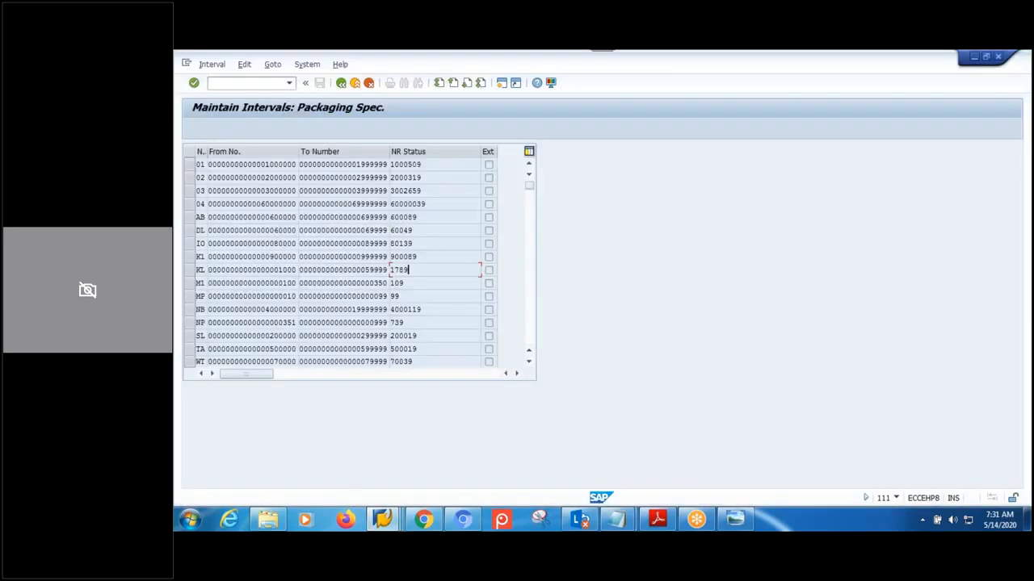
pyautogui.click(340, 83)
pyautogui.click(341, 83)
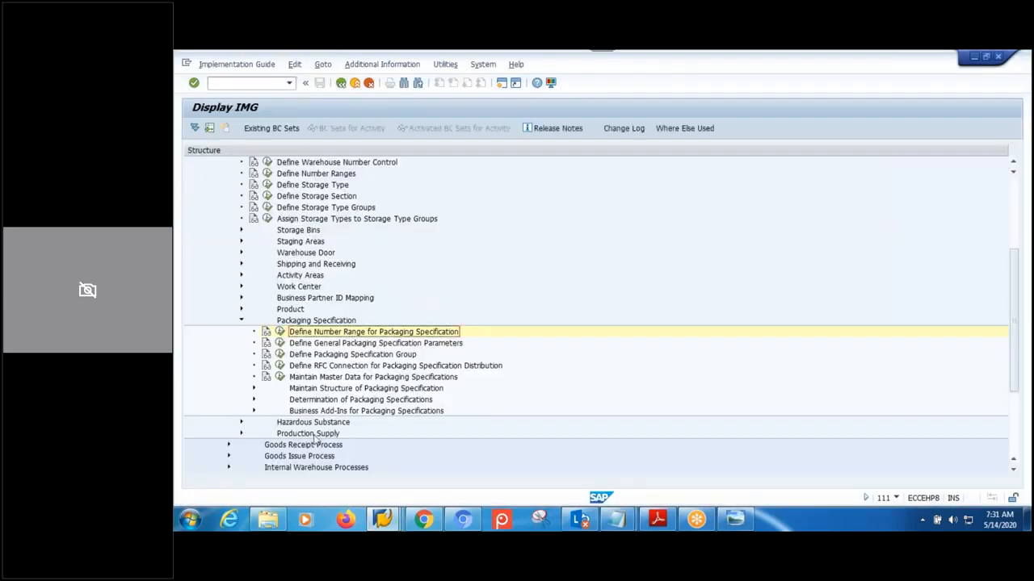
pyautogui.click(279, 355)
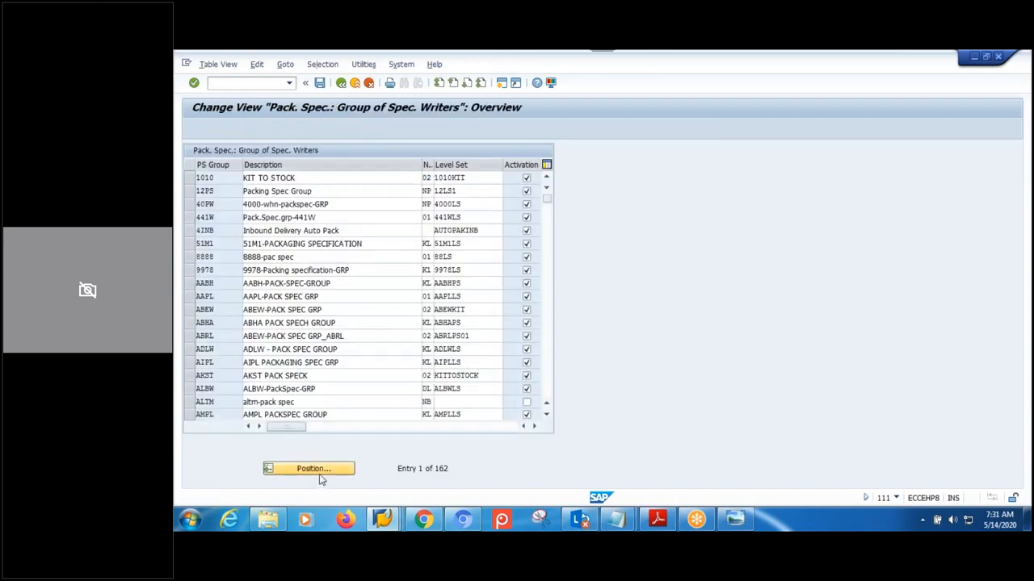
pyautogui.click(320, 480)
pyautogui.write('MPMM')
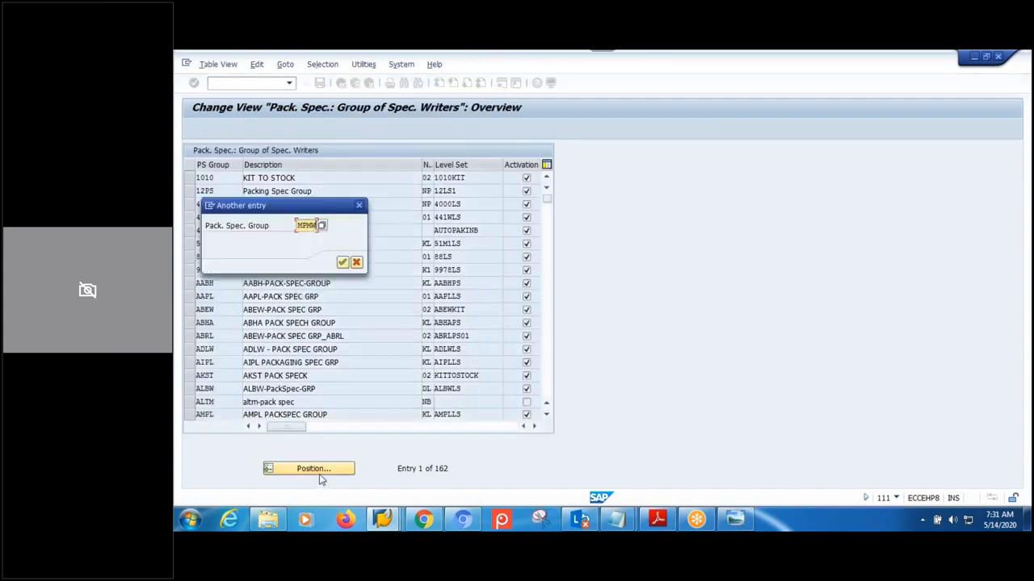
pyautogui.press('Return')
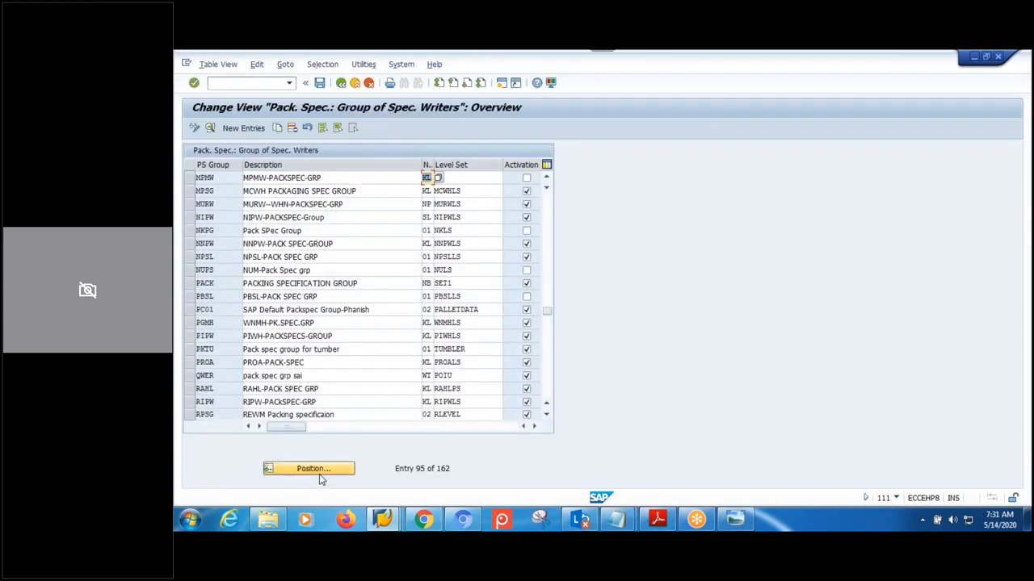
pyautogui.click(191, 178)
pyautogui.click(210, 128)
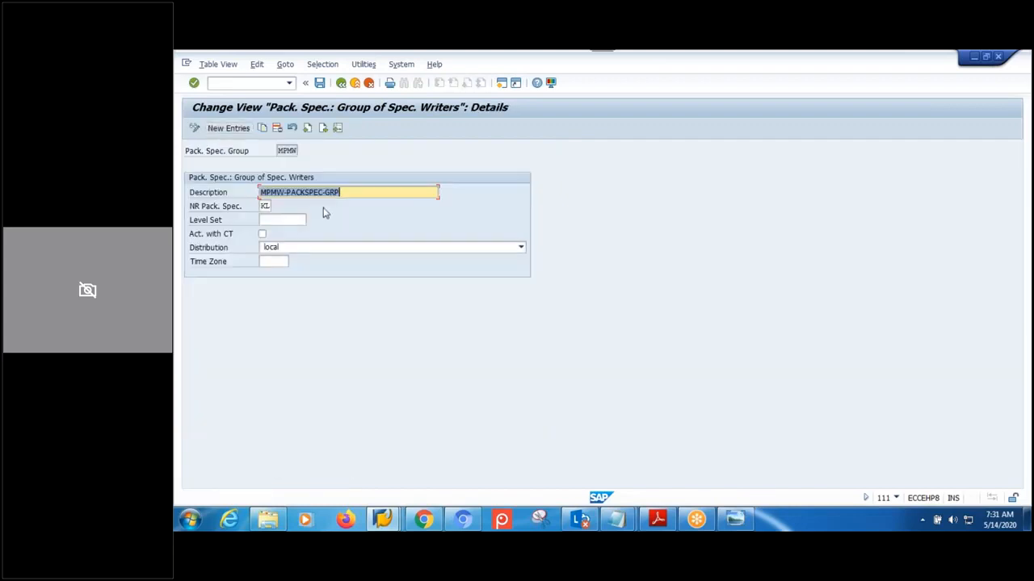
# - Check that MPMW's Level Set field is empty, then return to the group list
pyautogui.click(375, 192)
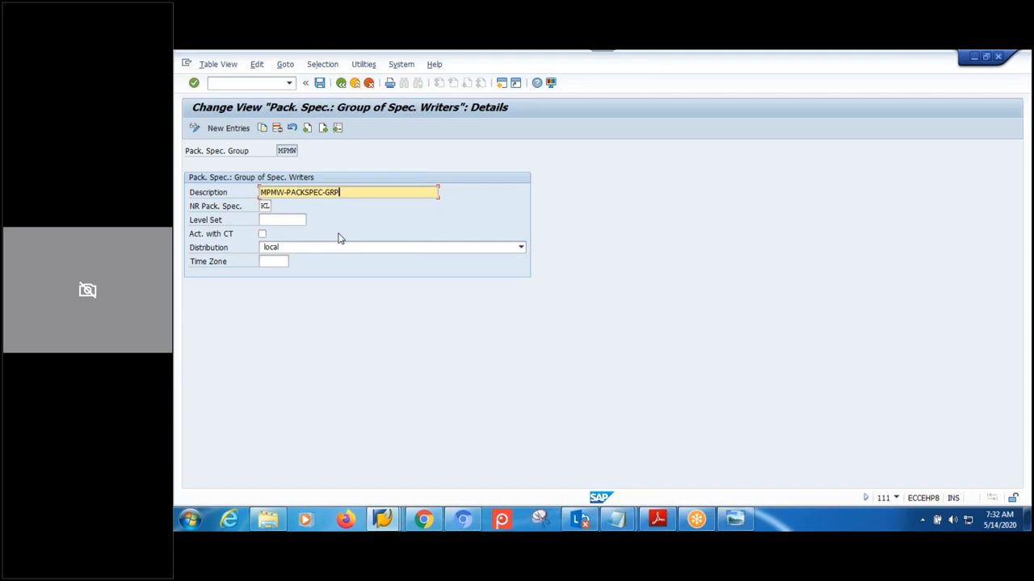
pyautogui.click(341, 84)
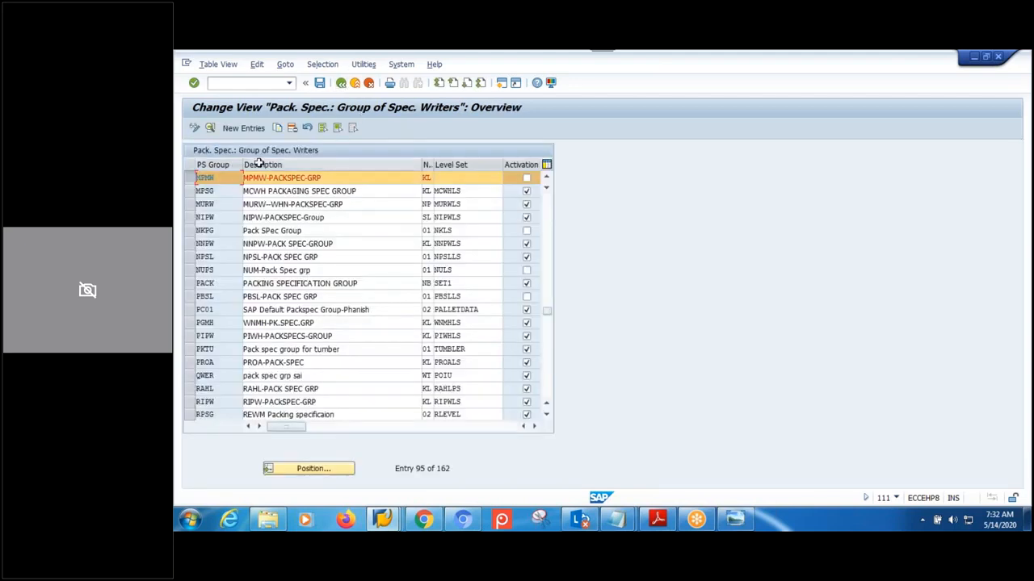
pyautogui.click(210, 130)
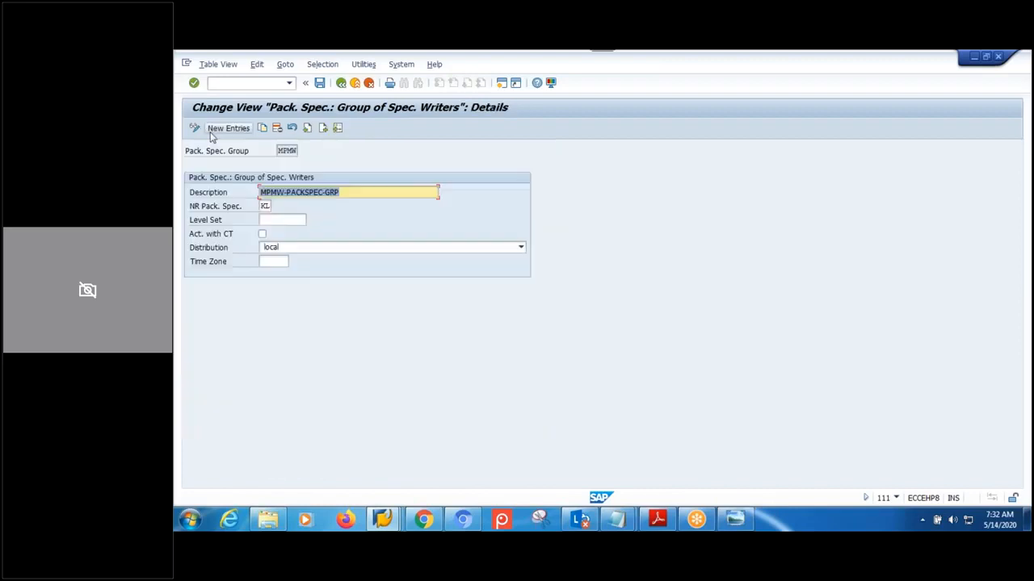
pyautogui.click(281, 219)
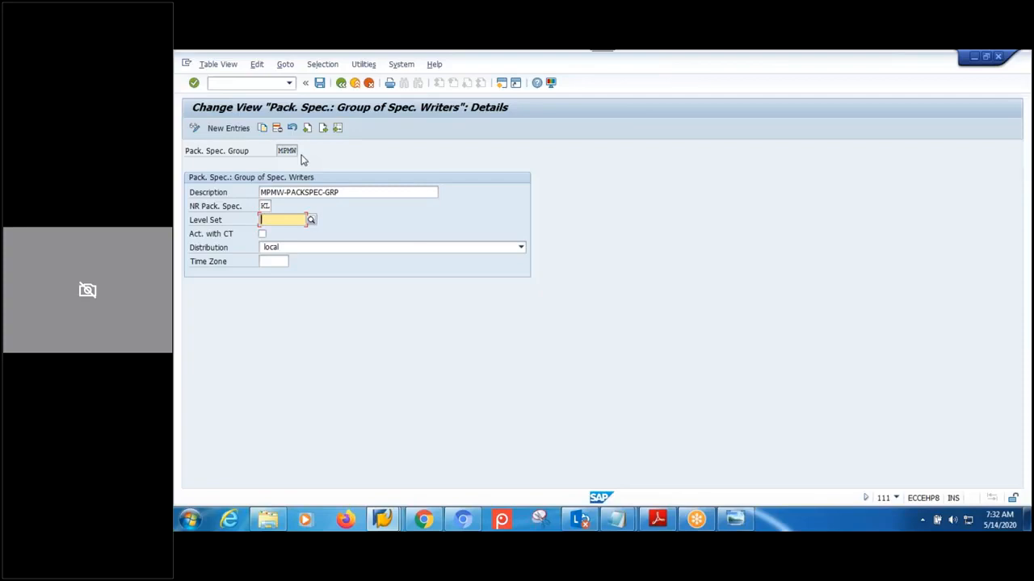
pyautogui.click(341, 82)
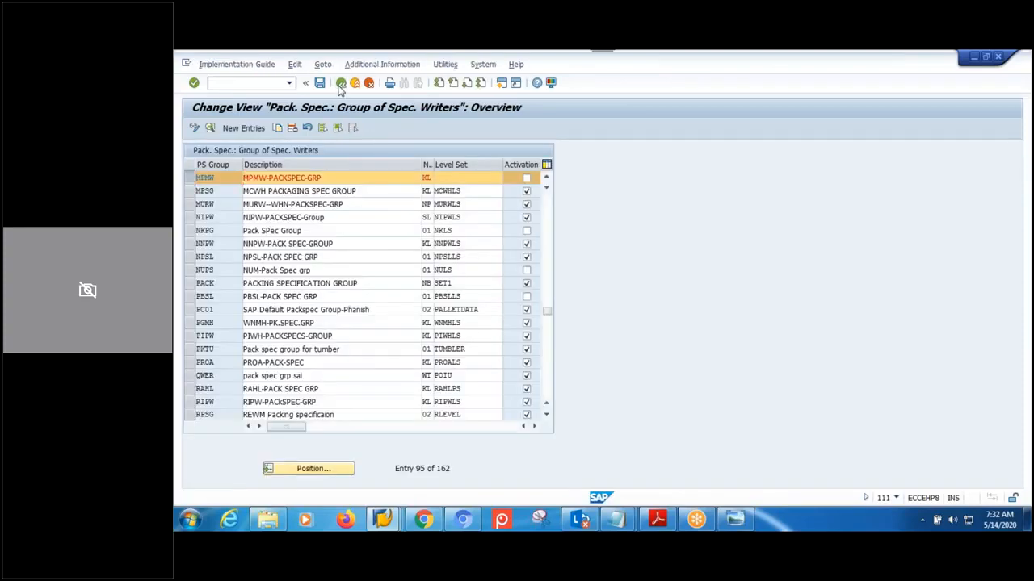
# - Open the Define Level Set table under Maintain Structure of Packaging Specification
pyautogui.click(341, 83)
pyautogui.click(328, 391)
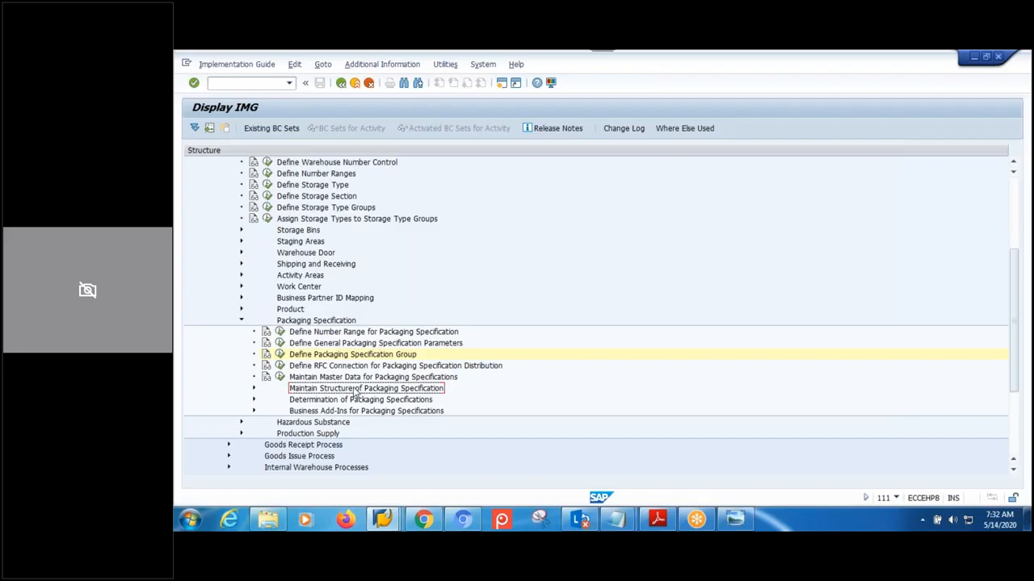
pyautogui.click(254, 389)
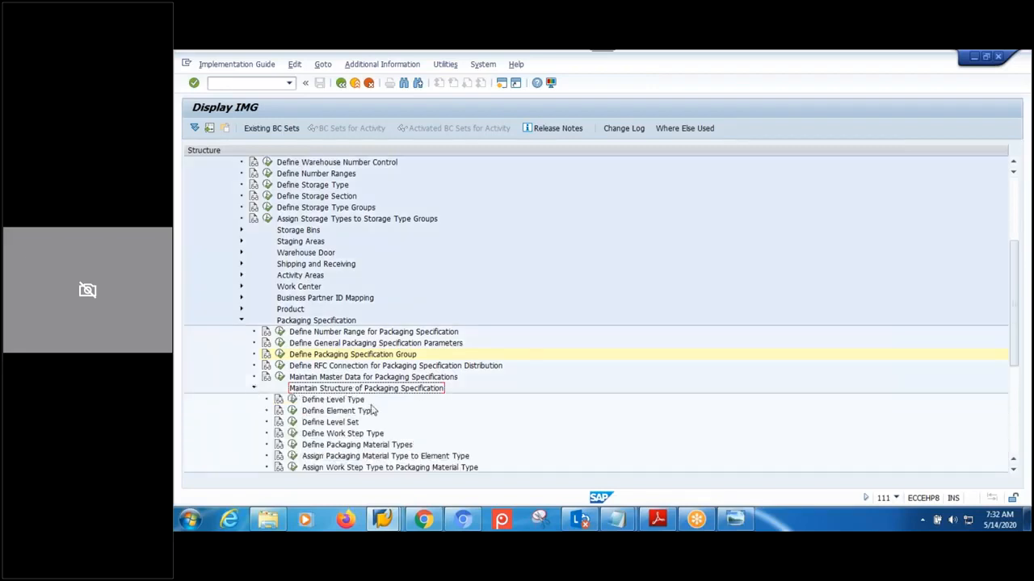
pyautogui.scroll(-2, 367, 403)
pyautogui.click(354, 357)
pyautogui.click(347, 377)
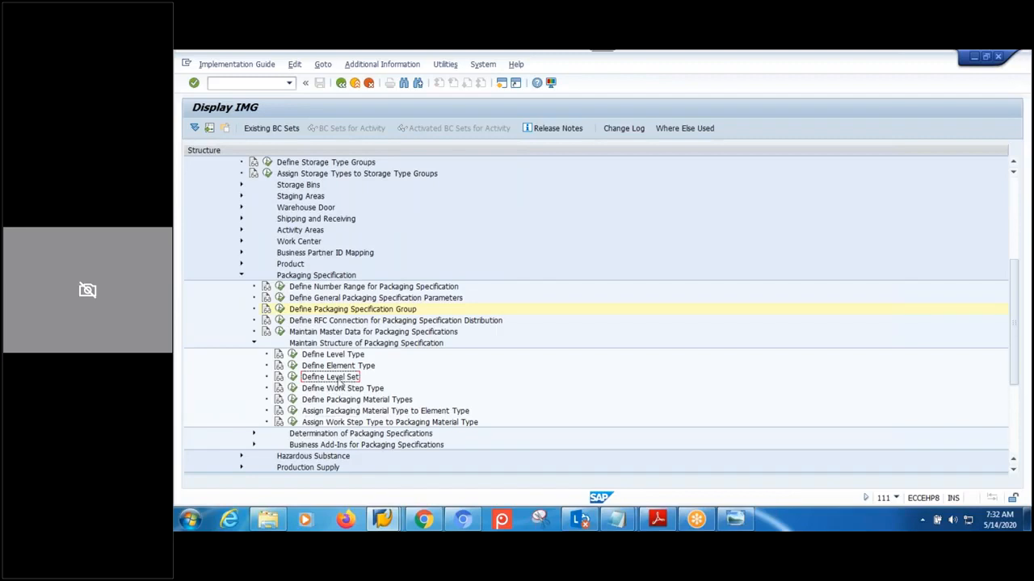
pyautogui.click(292, 378)
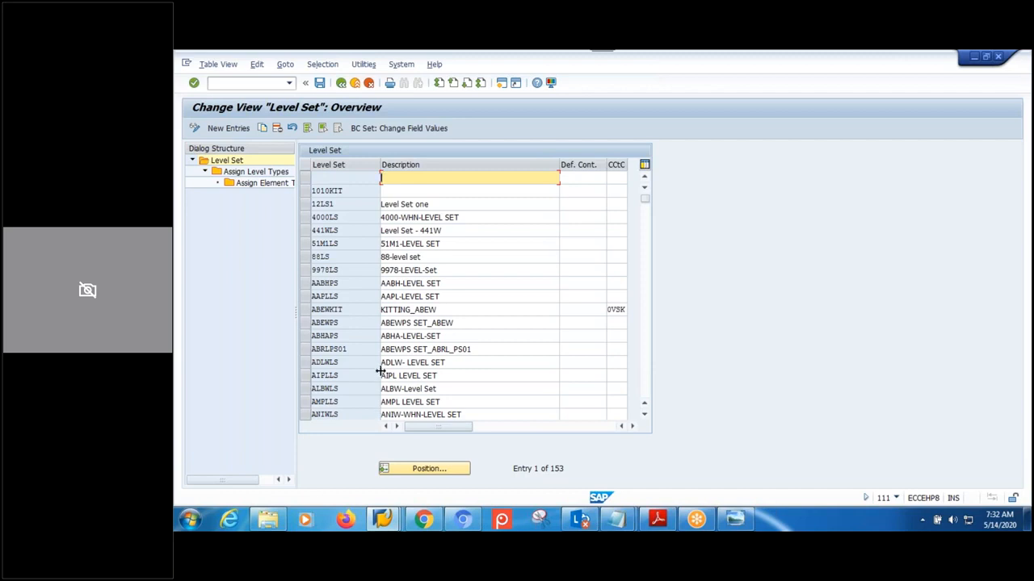
# - Add level set MPMWLS described 'MPMW-LEVESET', save it, and return to the configuration tree
pyautogui.click(224, 130)
pyautogui.write('MP')
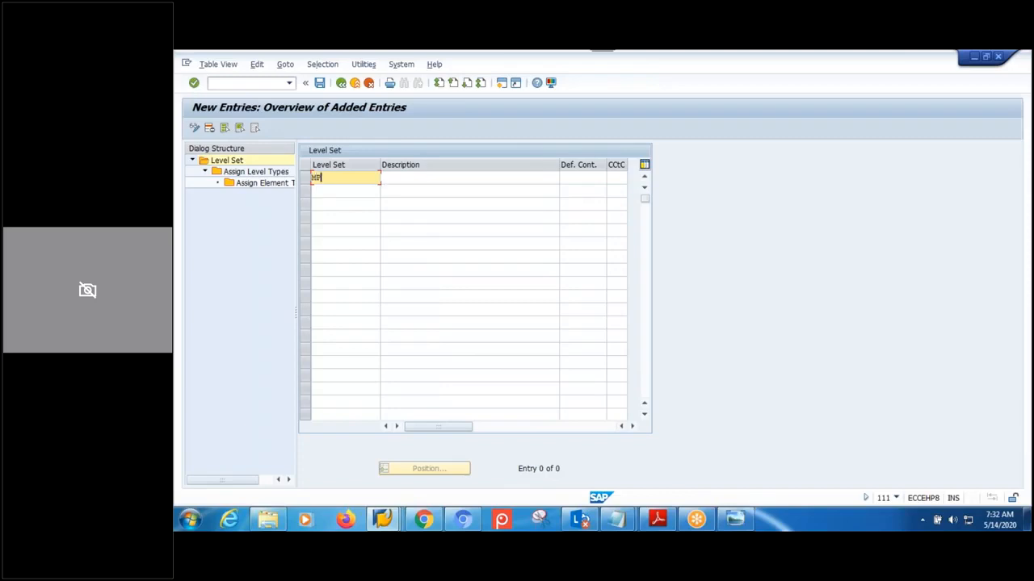
pyautogui.write('MWE')
pyautogui.press('BackSpace')
pyautogui.write('LS')
pyautogui.click(432, 180)
pyautogui.write('MP')
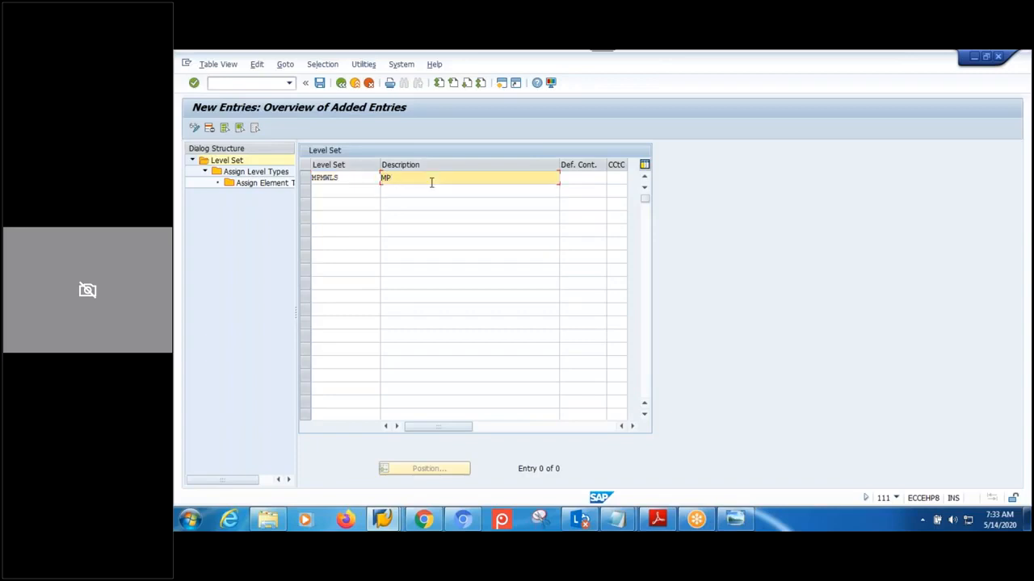
pyautogui.write('MW-LEVESET')
pyautogui.press('Return')
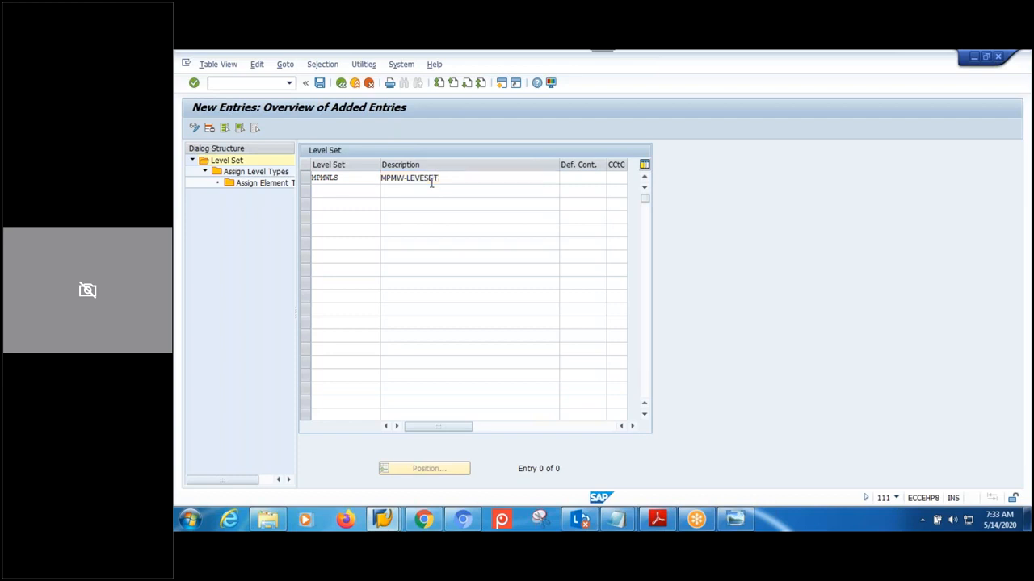
pyautogui.click(320, 83)
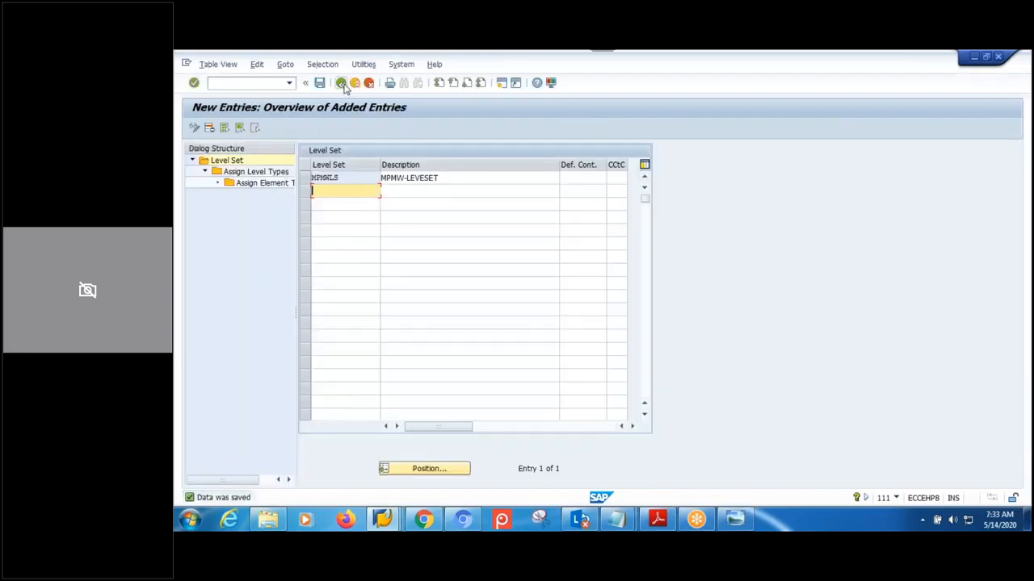
pyautogui.click(342, 83)
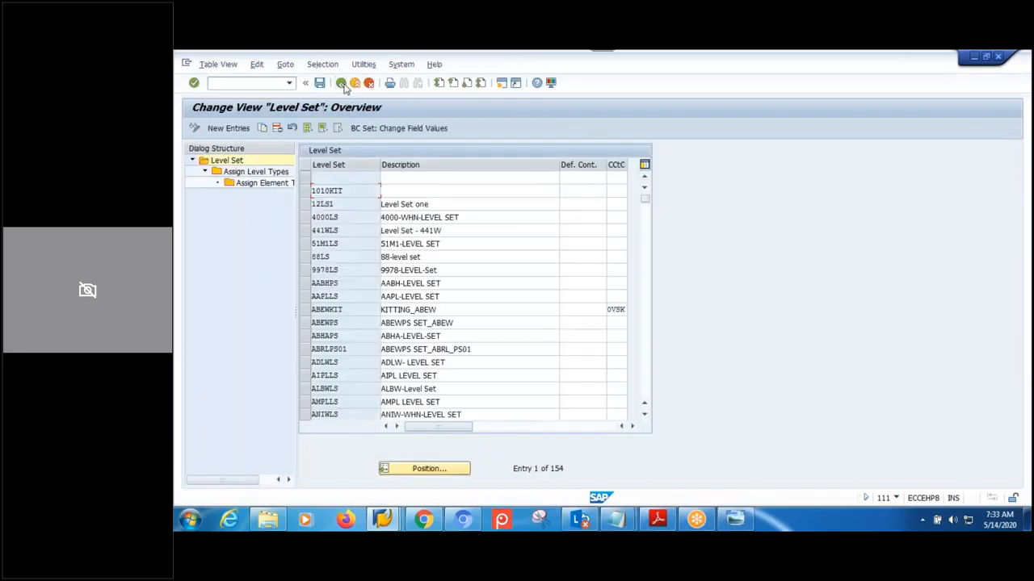
pyautogui.click(341, 83)
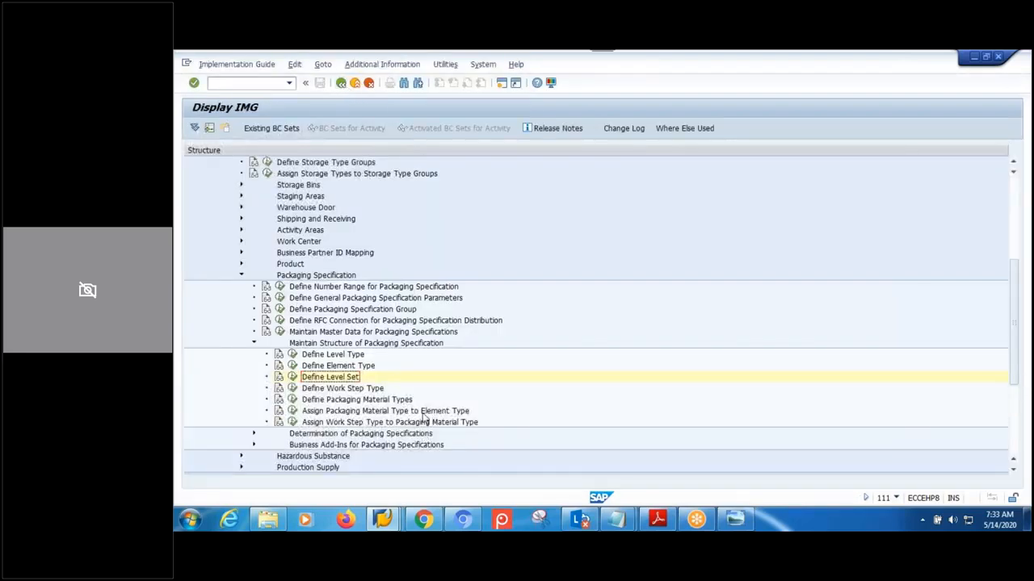
# - Find packaging specification group MPMW in the group table and open its details
pyautogui.click(365, 310)
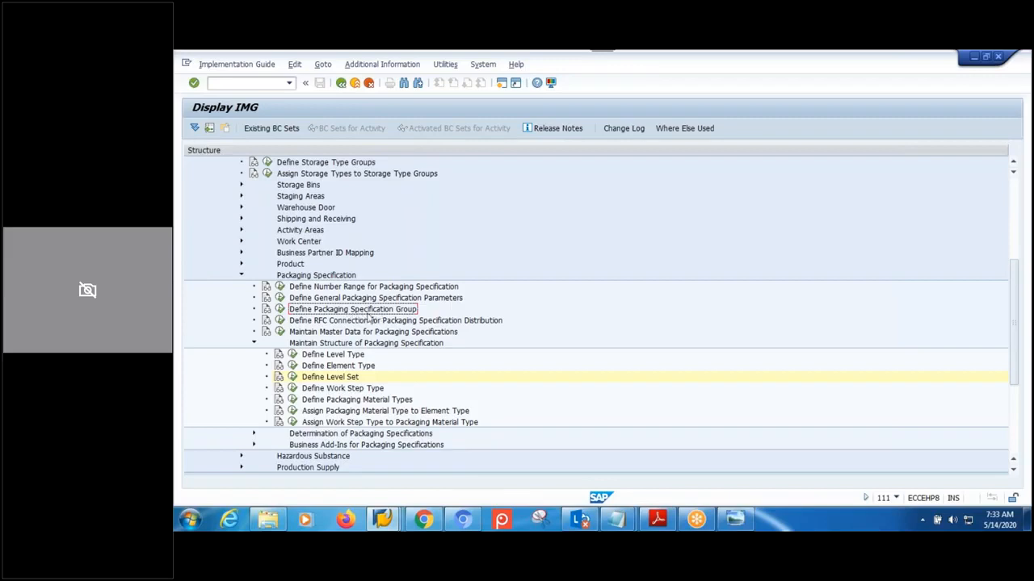
pyautogui.click(279, 310)
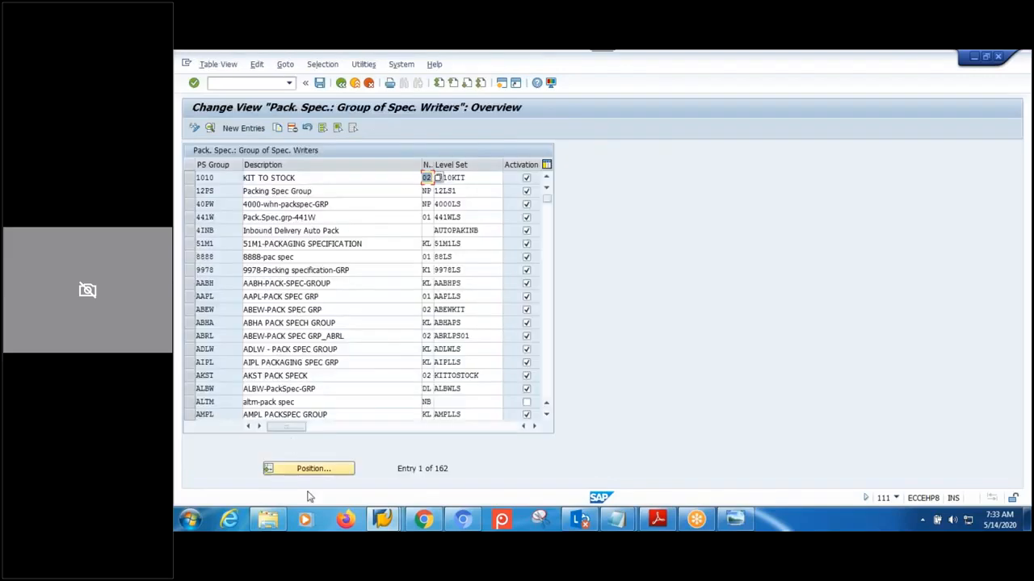
pyautogui.click(317, 470)
pyautogui.write('MPMM')
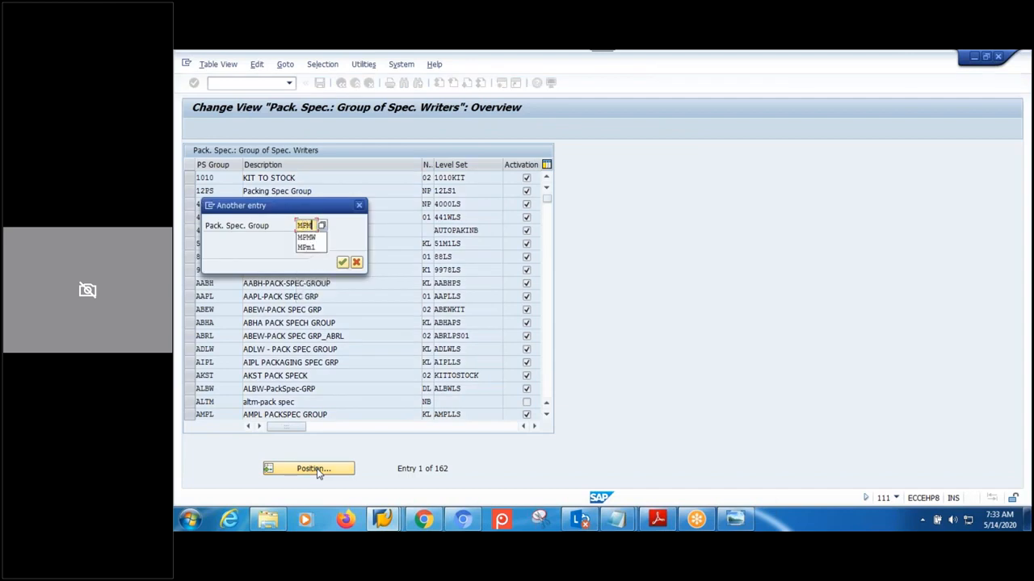
pyautogui.click(343, 261)
pyautogui.click(189, 177)
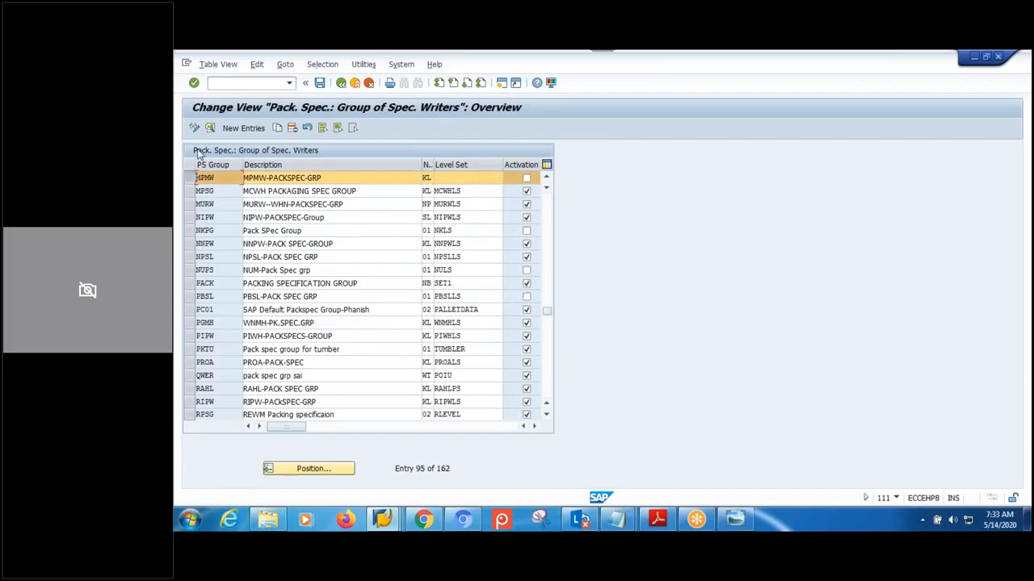
pyautogui.click(210, 127)
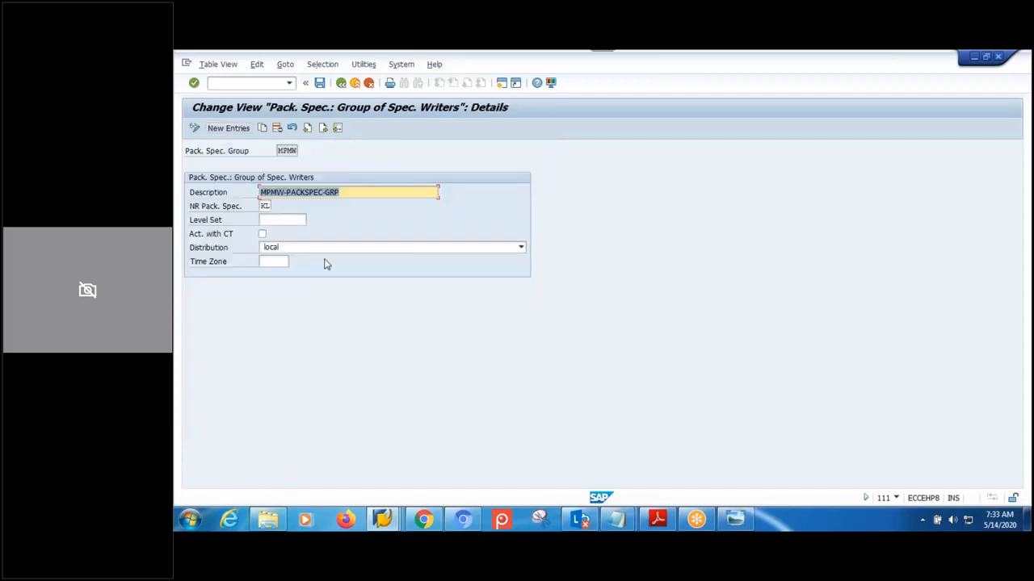
# - Set MPMW's Level Set to MPMWLS and save it under the change request
pyautogui.click(296, 220)
pyautogui.write('MPMW')
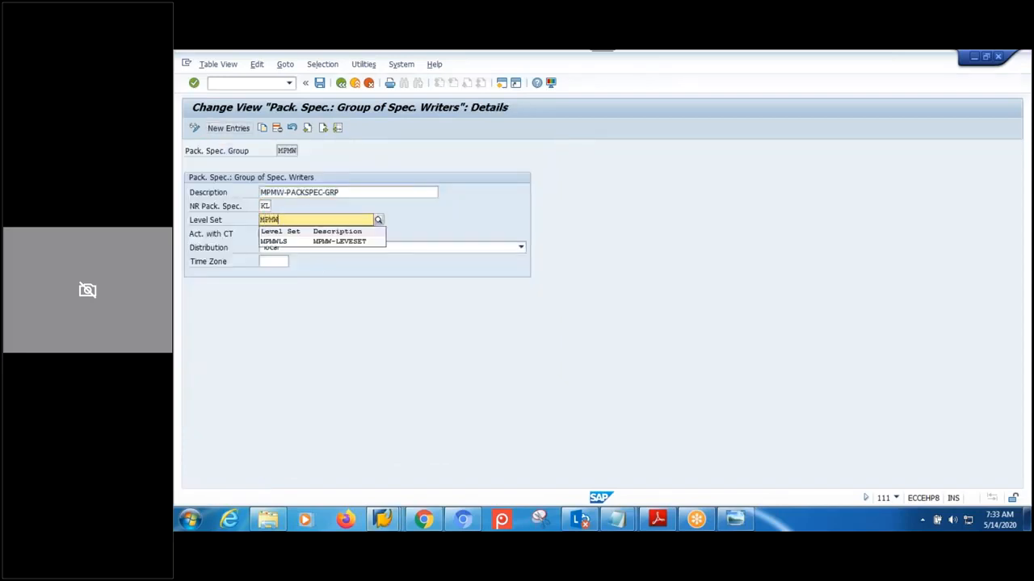
pyautogui.click(339, 242)
pyautogui.click(319, 83)
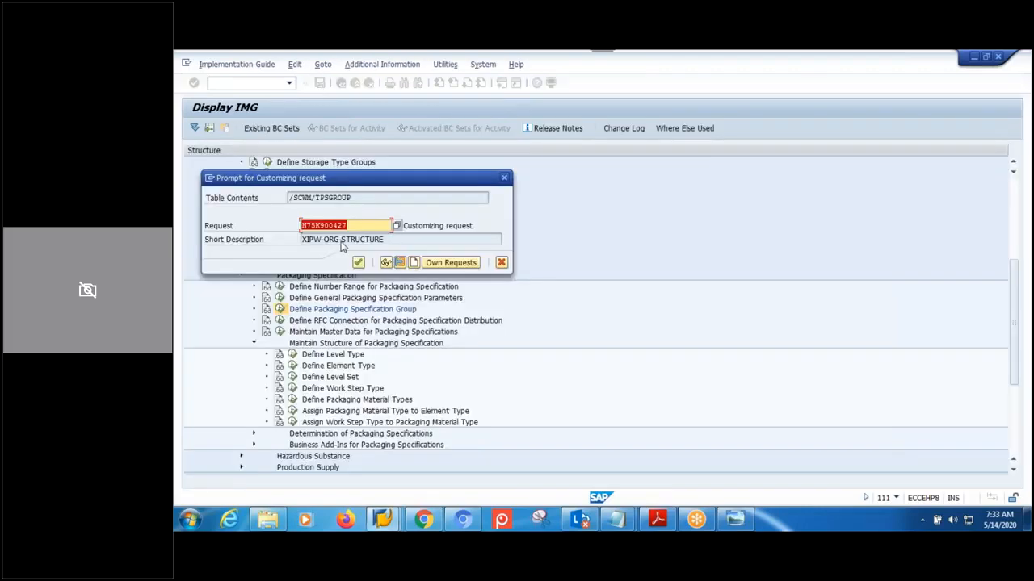
pyautogui.click(356, 262)
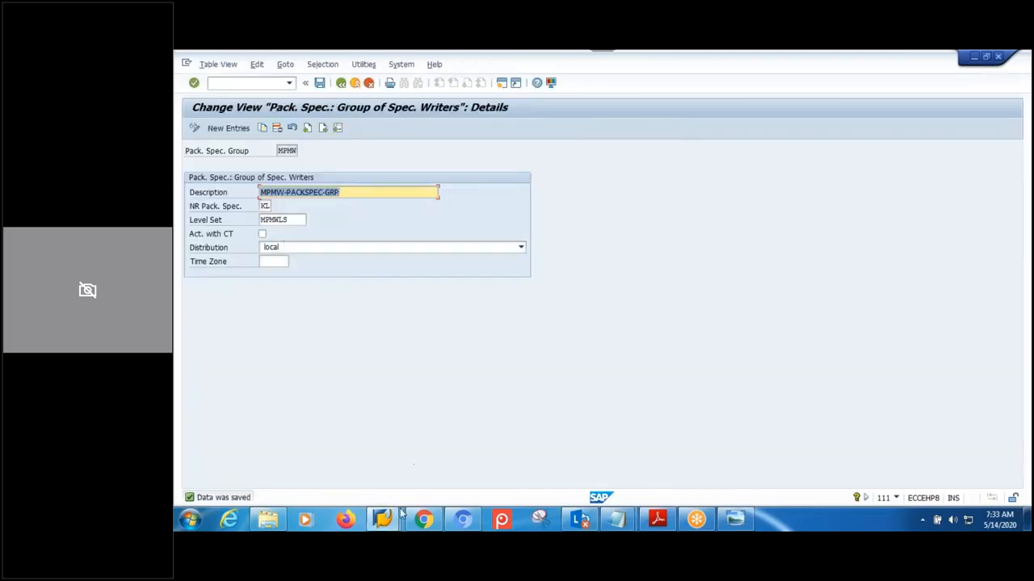
pyautogui.moveTo(383, 519)
pyautogui.click(427, 483)
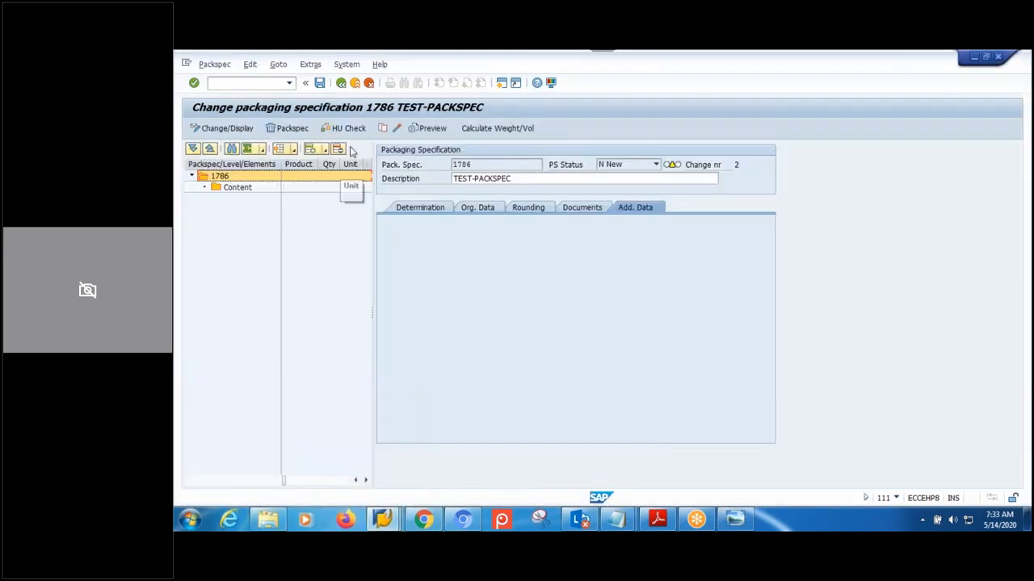
# - Leave packaging specification 1786 without saving and exit the overview
pyautogui.click(341, 83)
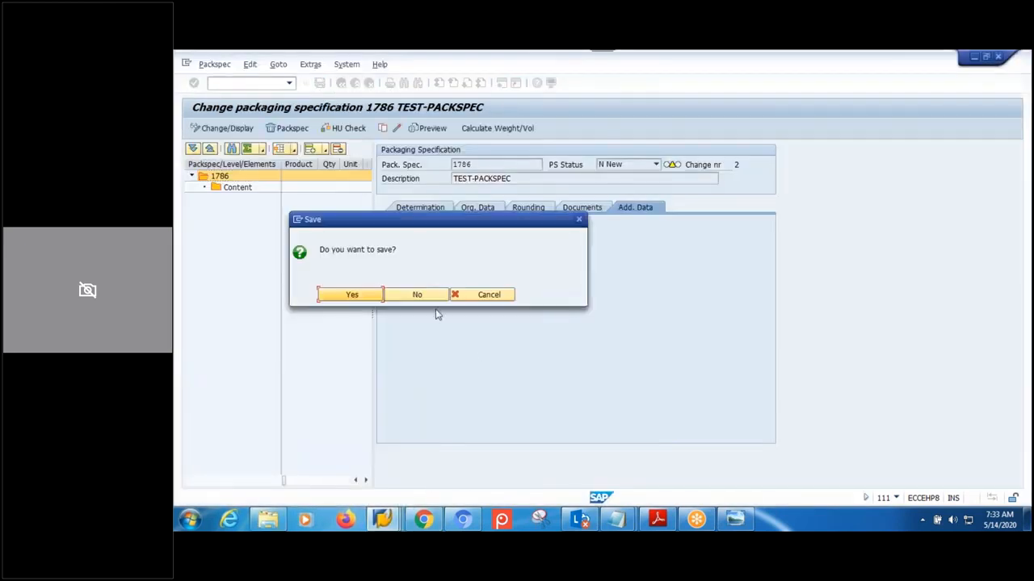
pyautogui.click(420, 296)
pyautogui.click(424, 291)
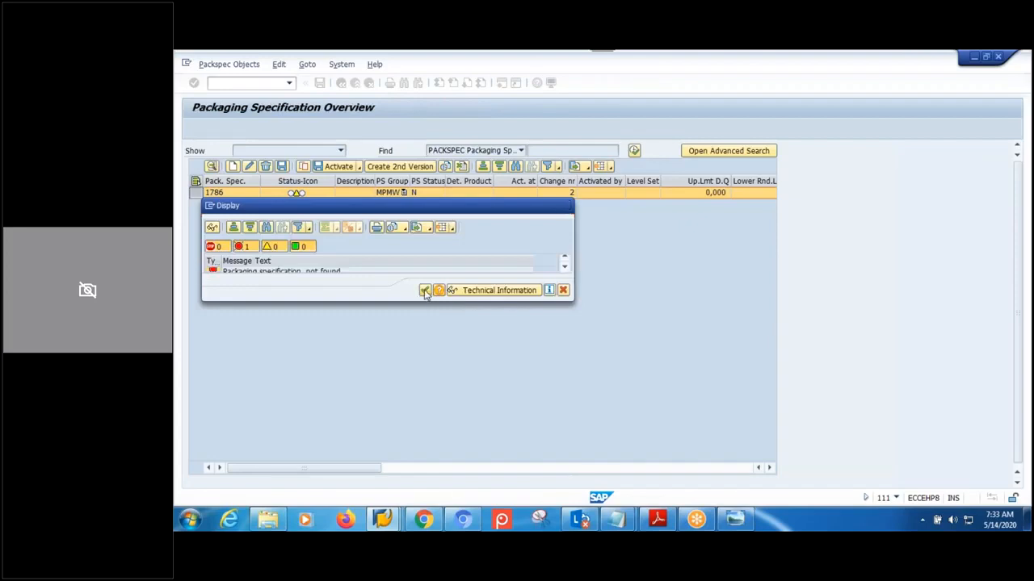
pyautogui.click(341, 83)
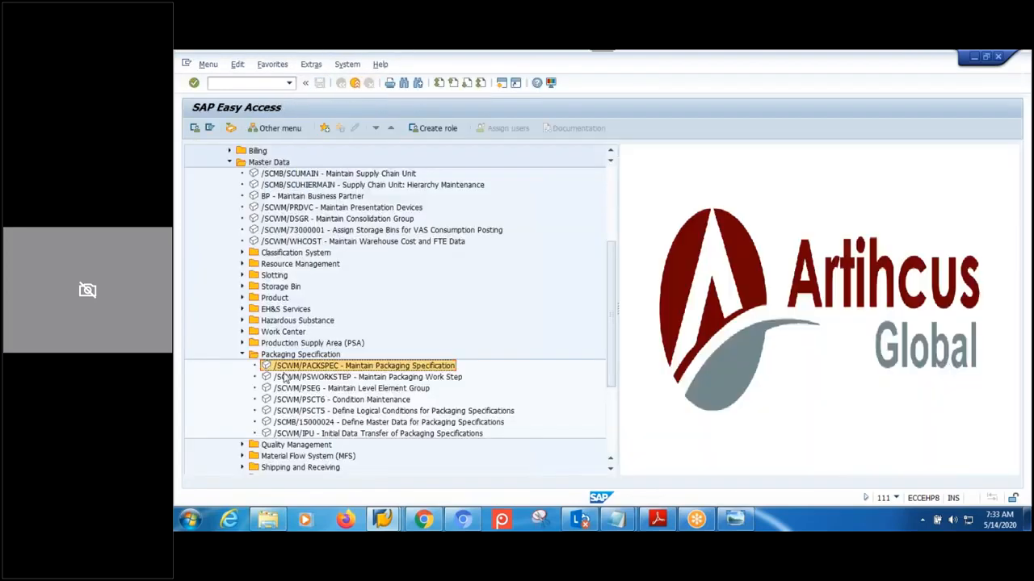
# - Create a new packaging specification in group MPMW, generating number 1787
pyautogui.doubleClick(365, 370)
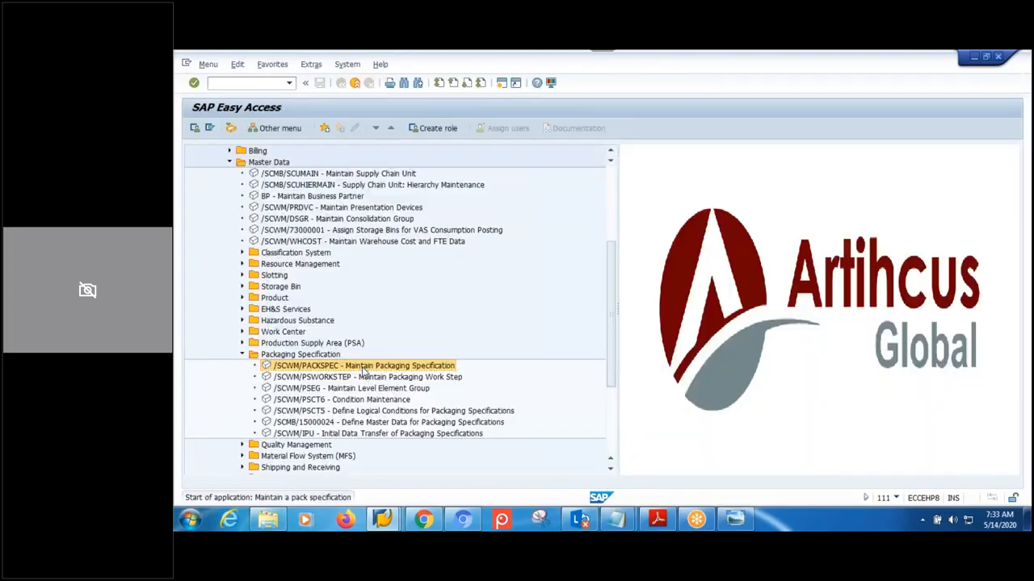
pyautogui.click(230, 166)
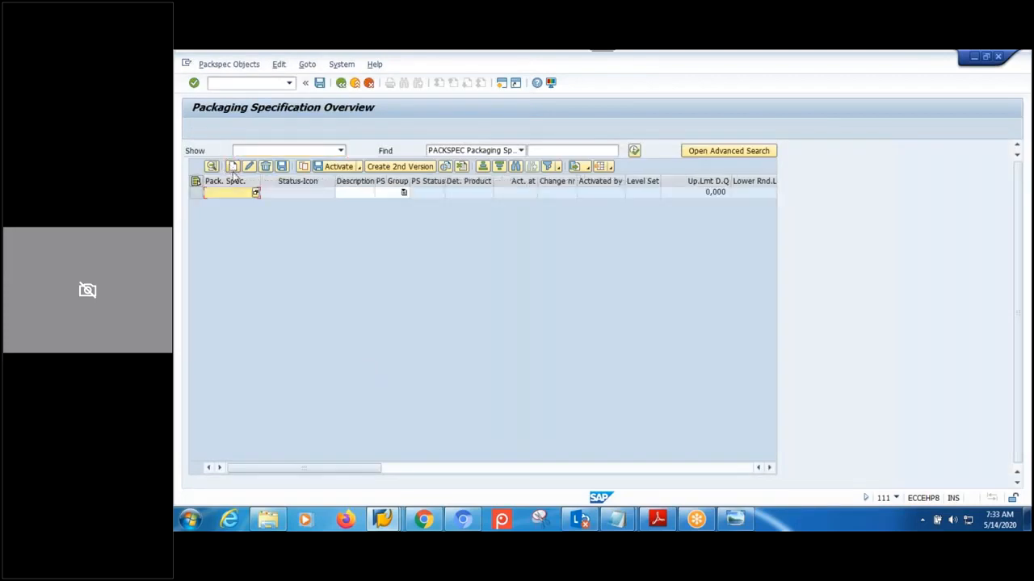
pyautogui.click(403, 193)
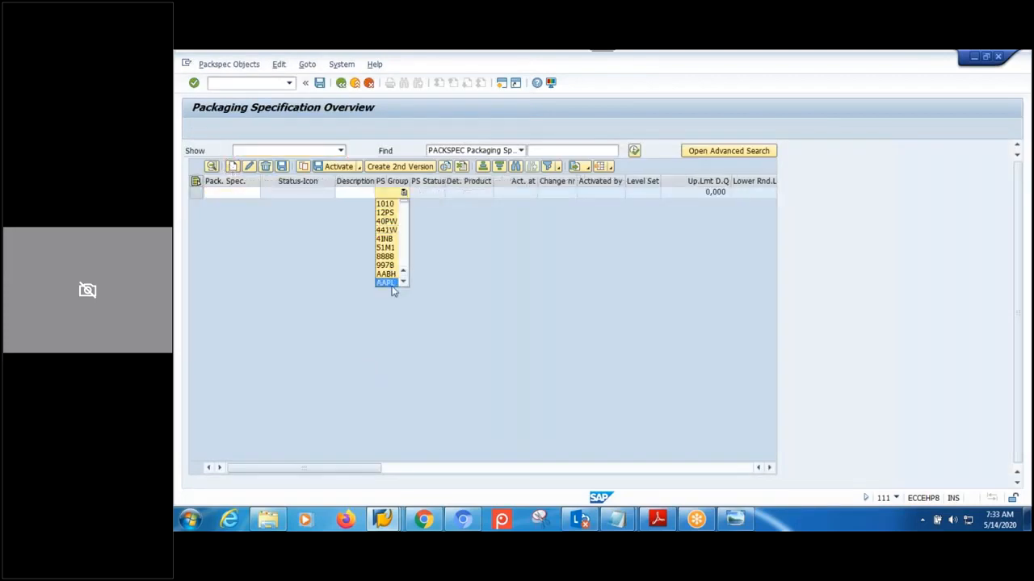
pyautogui.press('m')
pyautogui.press('m')
pyautogui.press('m')
pyautogui.press('m')
pyautogui.press('m')
pyautogui.press('m')
pyautogui.press('m')
pyautogui.press('m')
pyautogui.press('m')
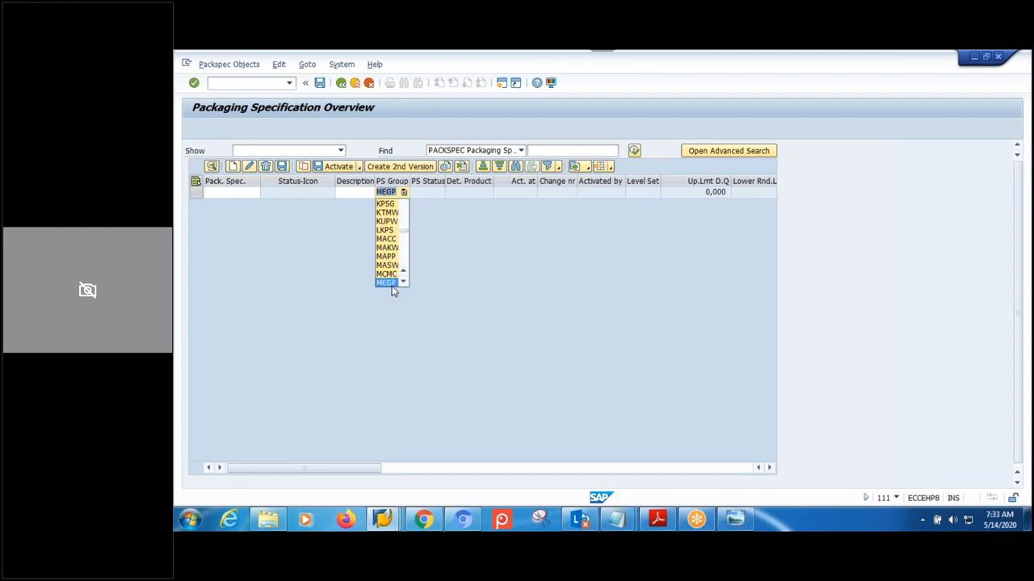
pyautogui.press('m')
pyautogui.press('m')
pyautogui.press('m')
pyautogui.press('m')
pyautogui.press('m')
pyautogui.press('m')
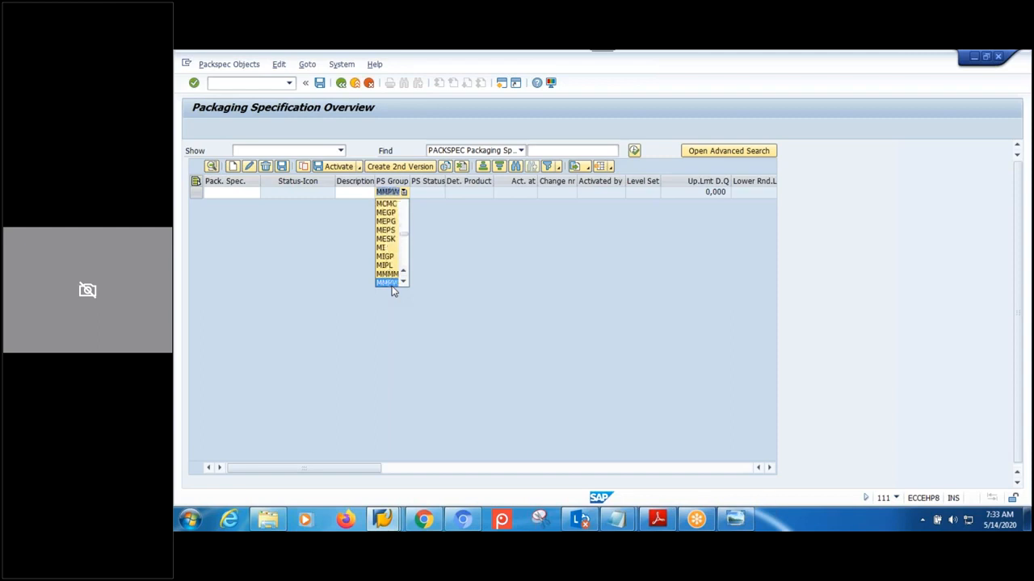
pyautogui.press('m')
pyautogui.press('m')
pyautogui.press('m')
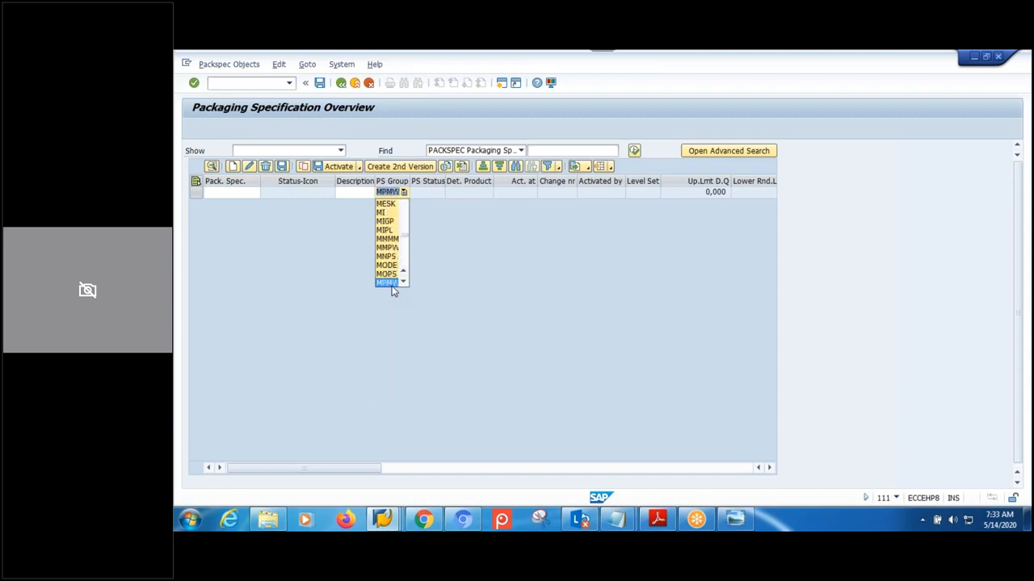
pyautogui.click(389, 284)
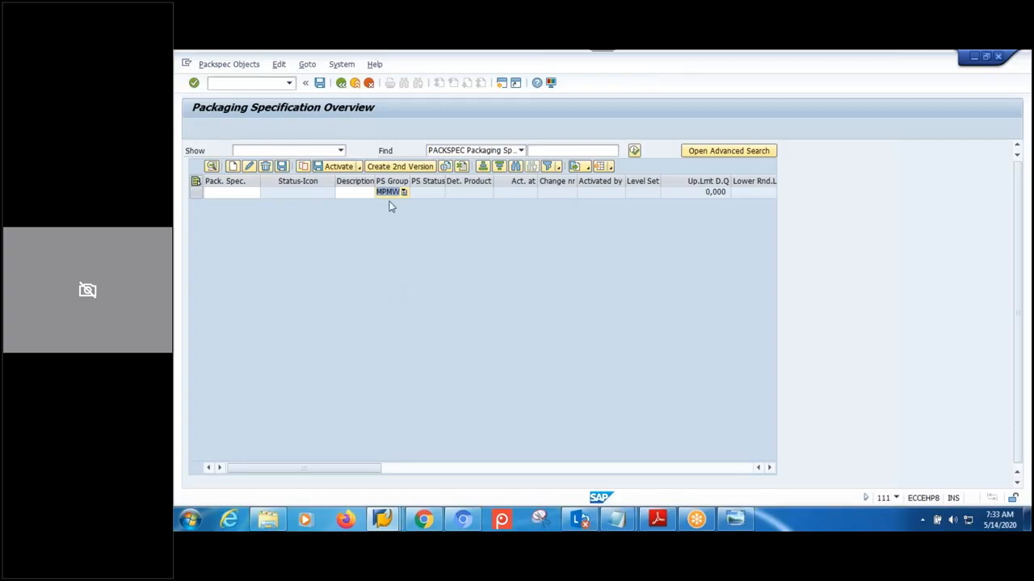
pyautogui.press('Return')
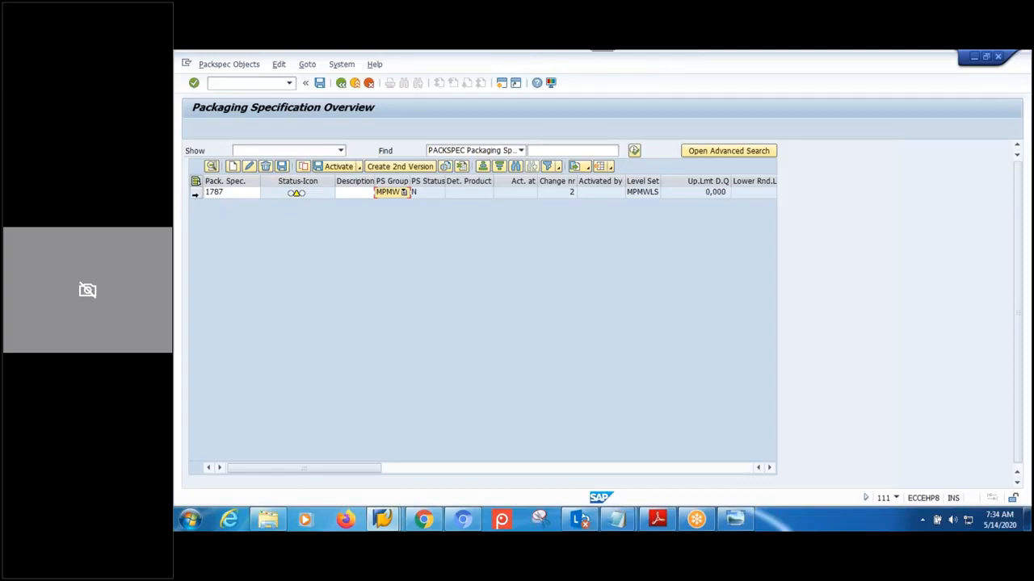
# - Open specification 1787, then exit without saving back to the main menu
pyautogui.click(194, 194)
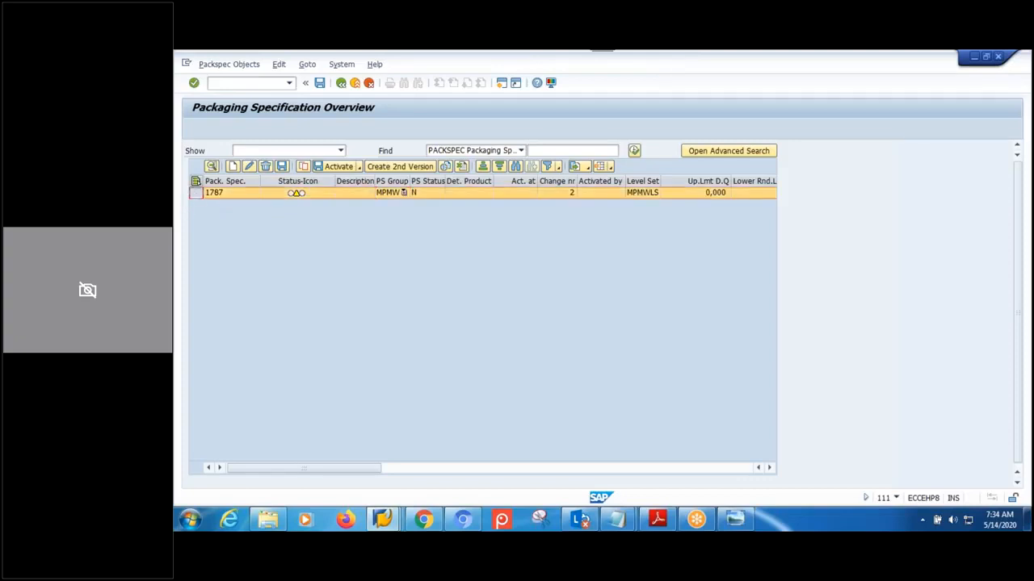
pyautogui.click(211, 167)
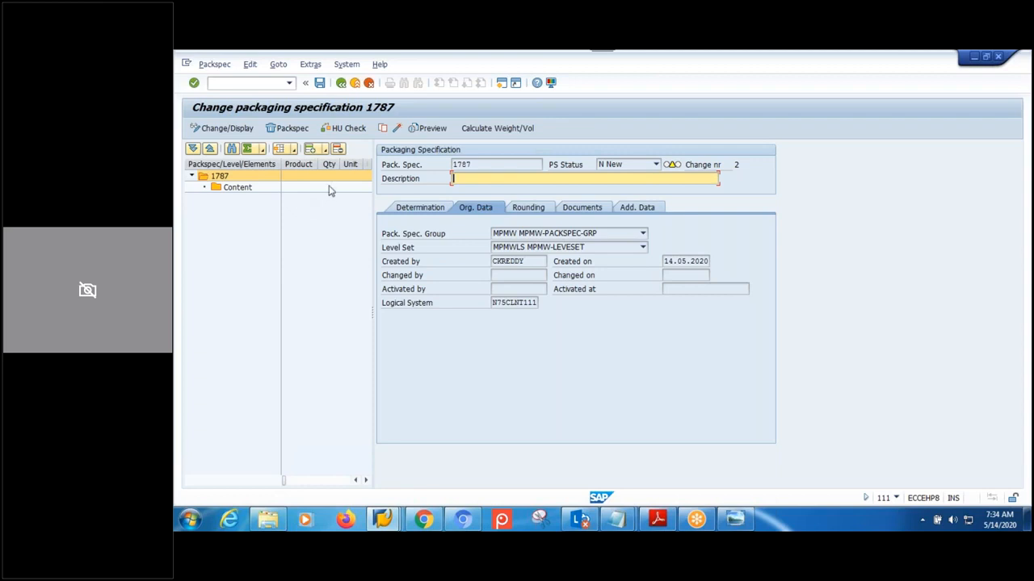
pyautogui.click(340, 84)
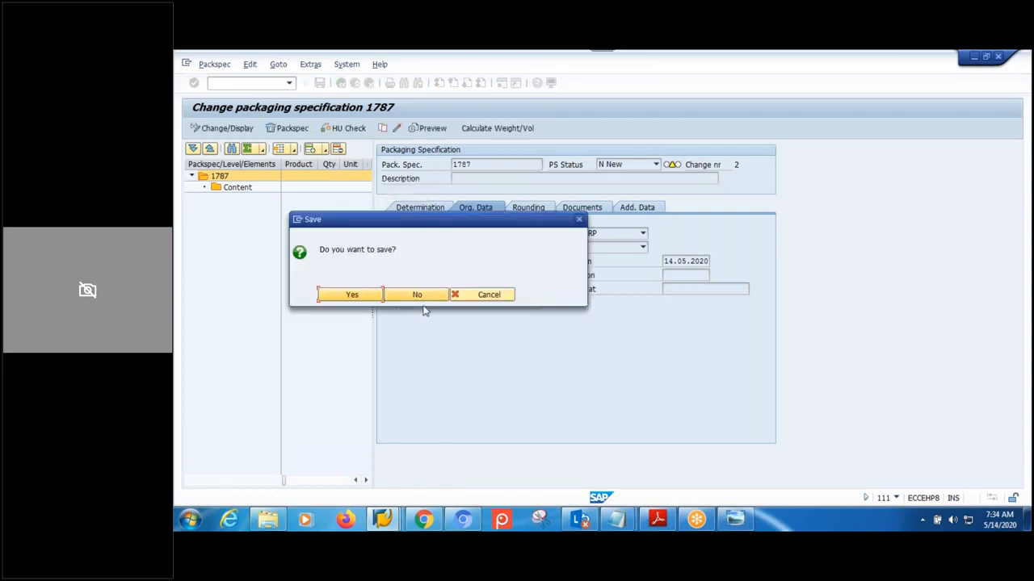
pyautogui.click(417, 295)
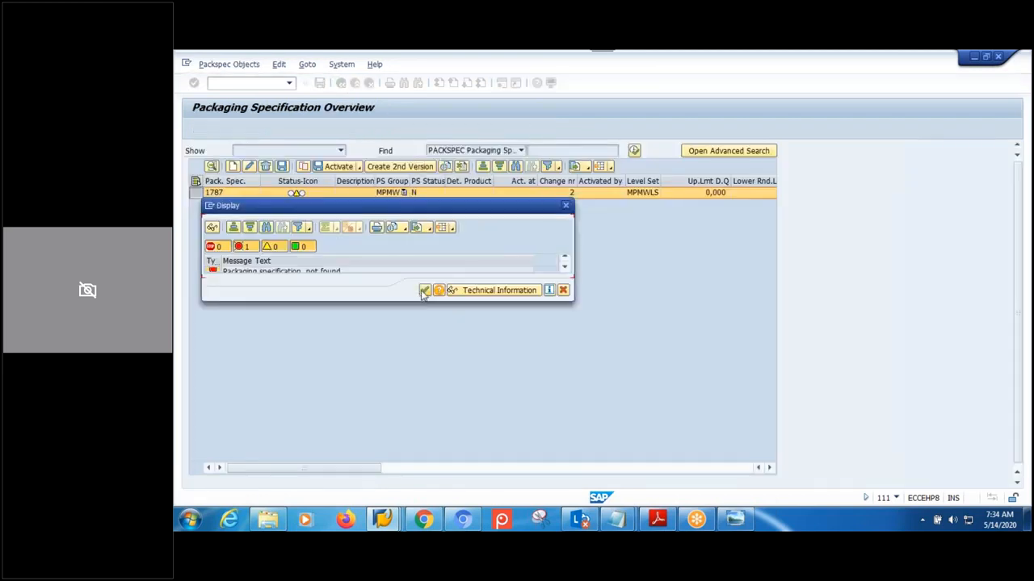
pyautogui.click(425, 290)
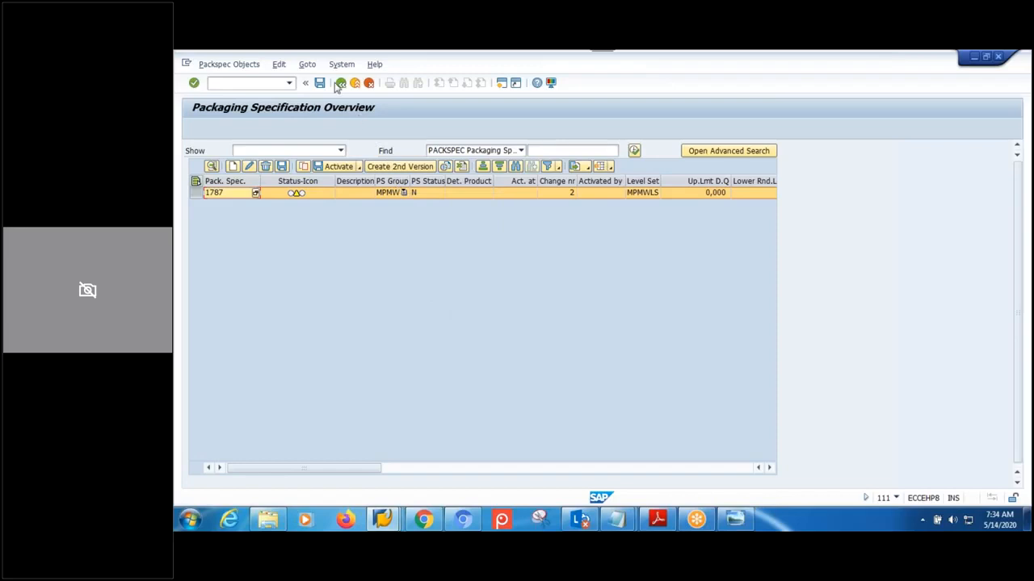
pyautogui.click(341, 83)
pyautogui.click(341, 84)
# - Return to the IMG tree and select Define Level Type under Maintain Structure of Packaging Specification
pyautogui.moveTo(386, 523)
pyautogui.click(527, 452)
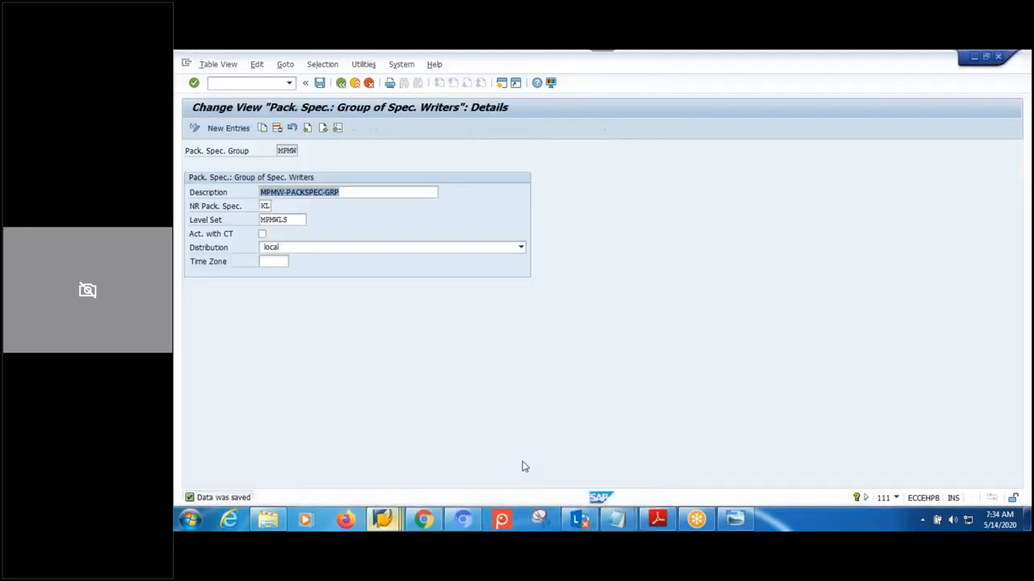
pyautogui.click(342, 84)
pyautogui.click(341, 84)
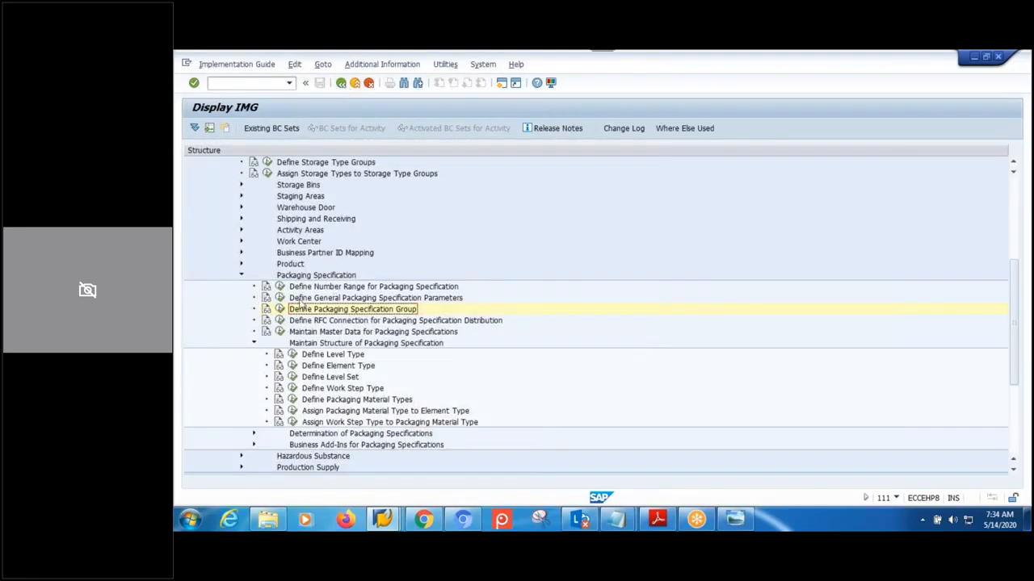
pyautogui.scroll(-1, 334, 346)
pyautogui.click(335, 321)
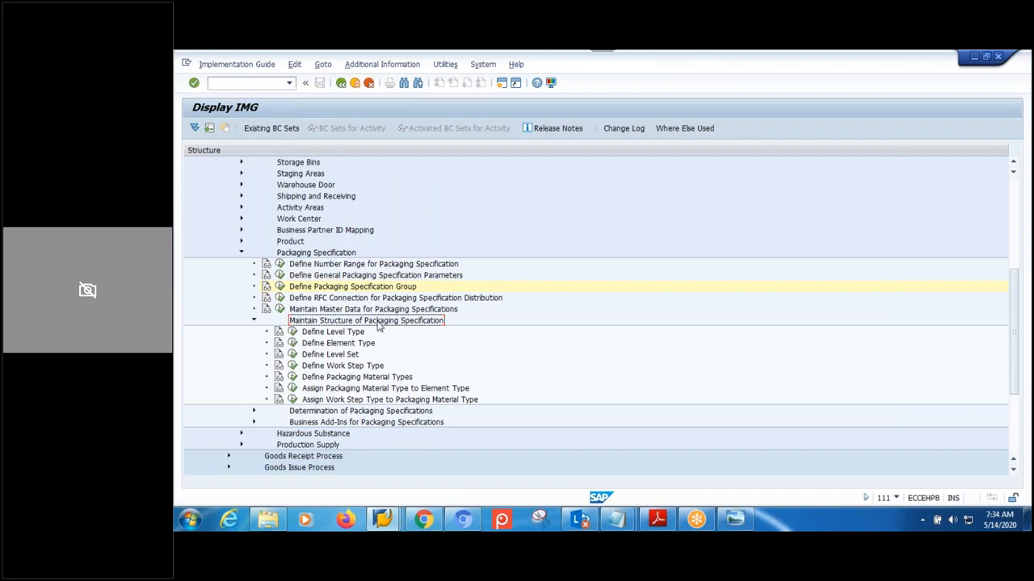
pyautogui.click(339, 336)
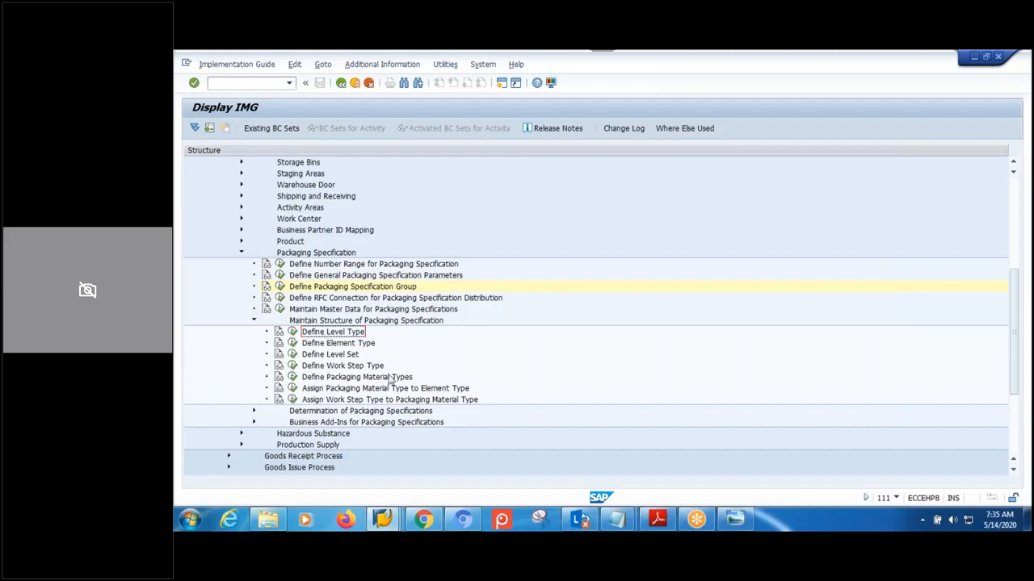
# - Add level type MPL1 'MPMW-LEVEL-01' with level quantity available for input, performing entity not relevant
pyautogui.click(291, 332)
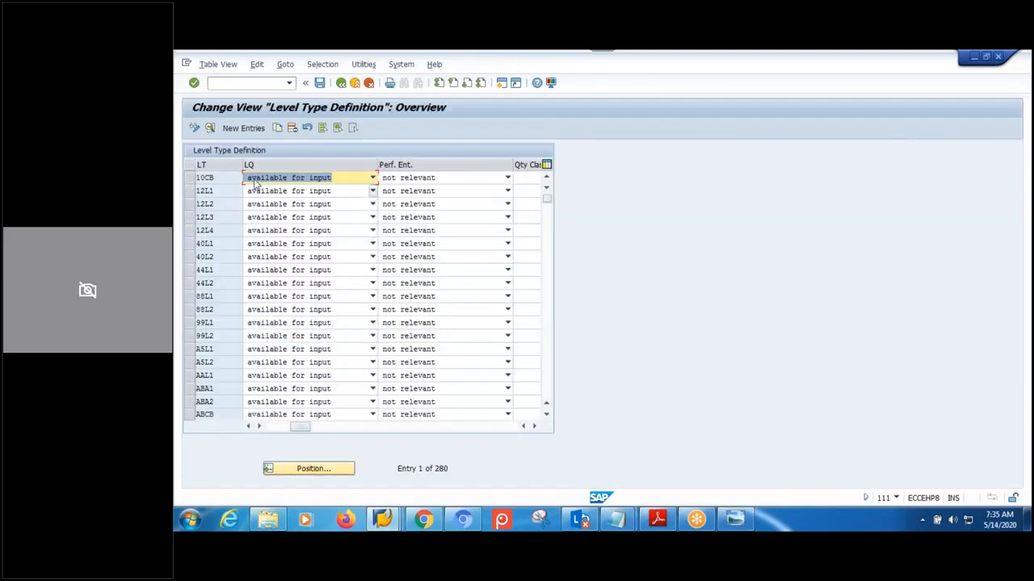
pyautogui.click(244, 129)
pyautogui.write('MPL1')
pyautogui.click(326, 192)
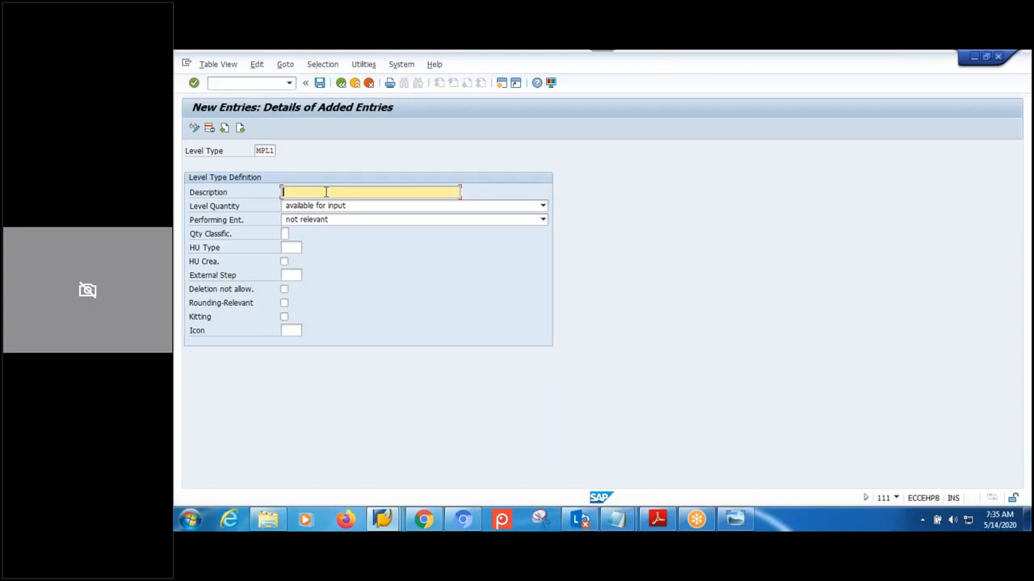
pyautogui.write('MPMW-LEVEL-01')
pyautogui.click(543, 206)
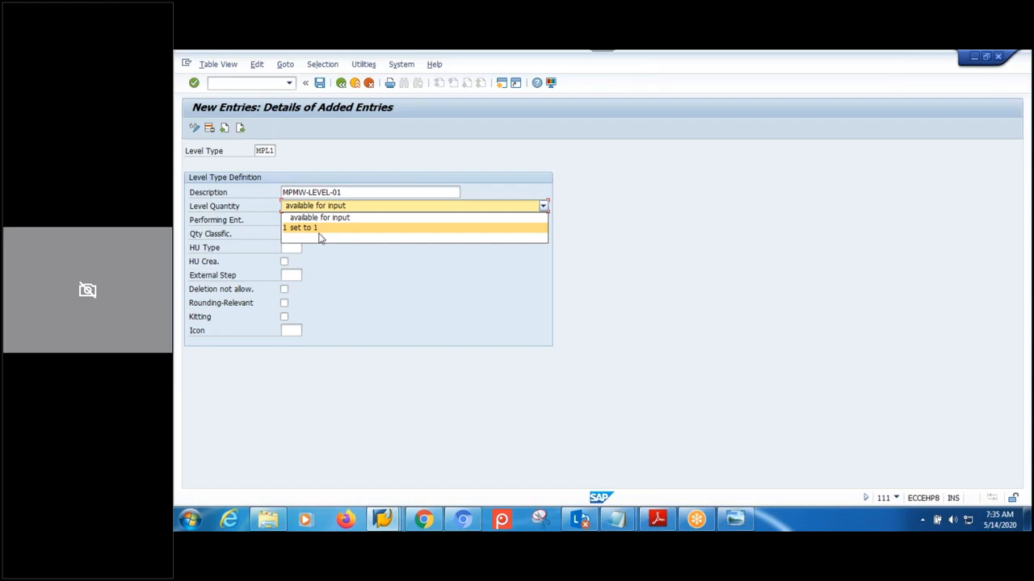
pyautogui.click(361, 296)
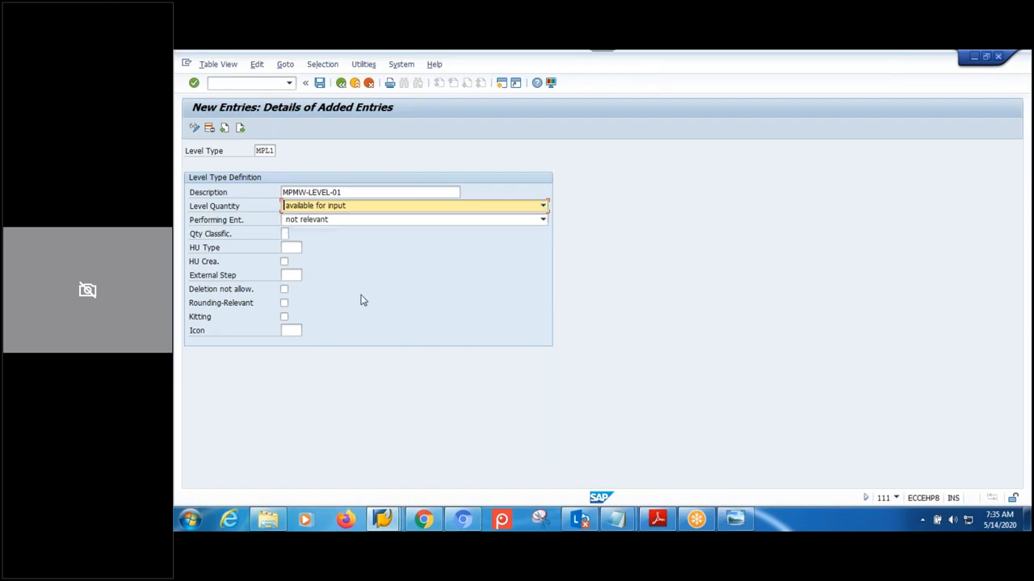
pyautogui.click(363, 222)
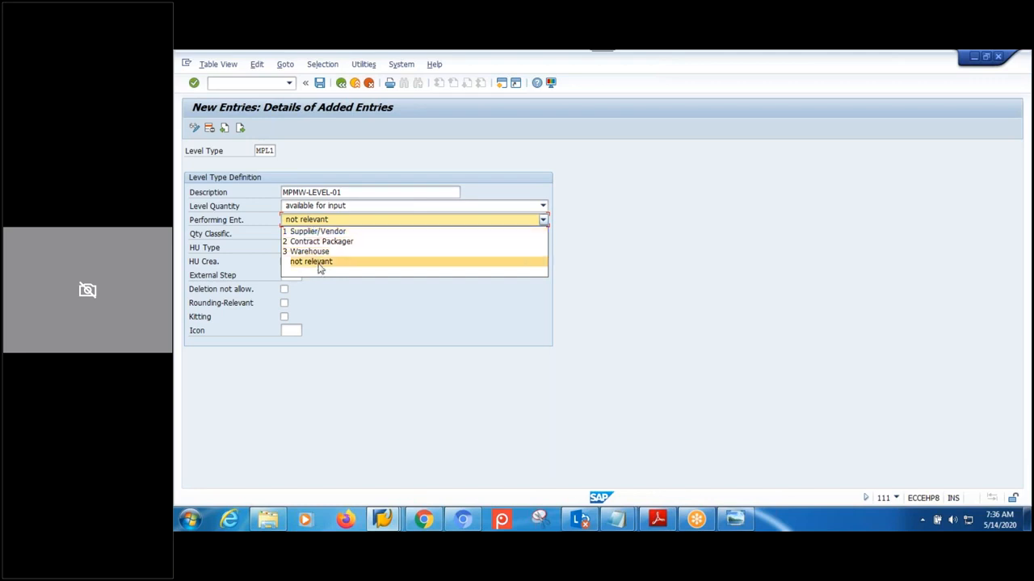
pyautogui.click(320, 262)
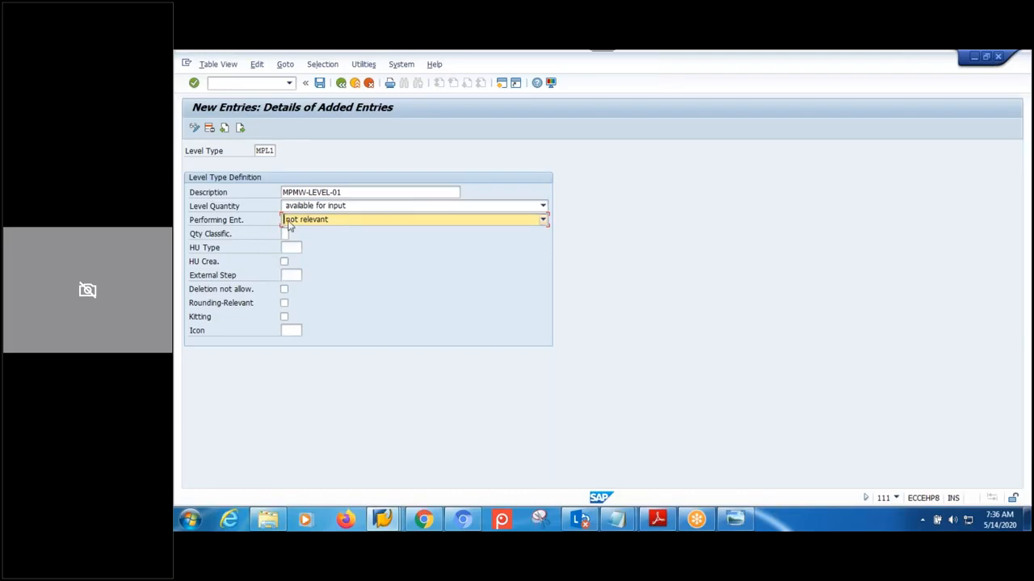
# - Append '( AUX )' to the description, disallow deletion, and bring up the icon list
pyautogui.click(357, 191)
pyautogui.write('(')
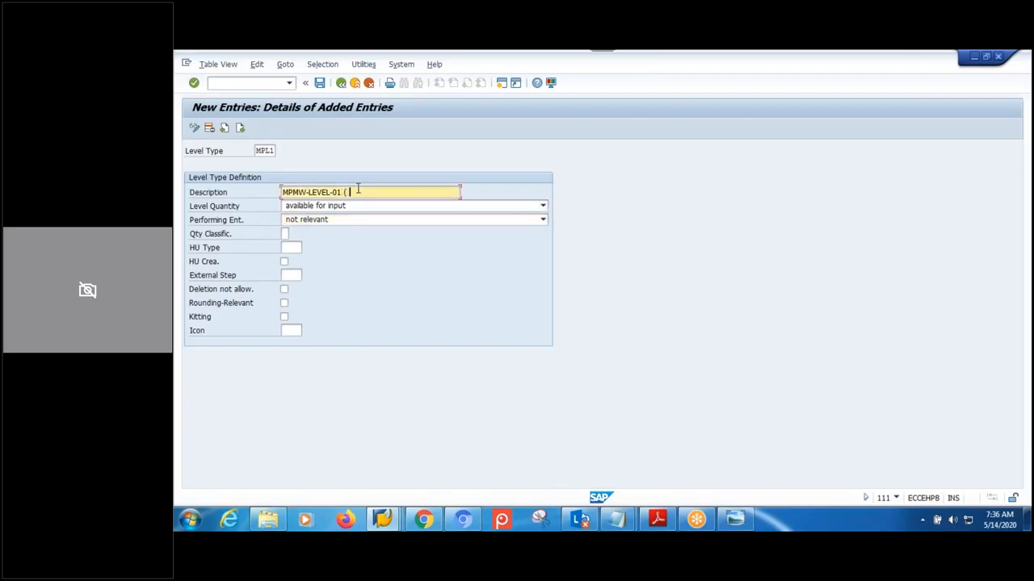
pyautogui.write(' AUX )')
pyautogui.click(284, 290)
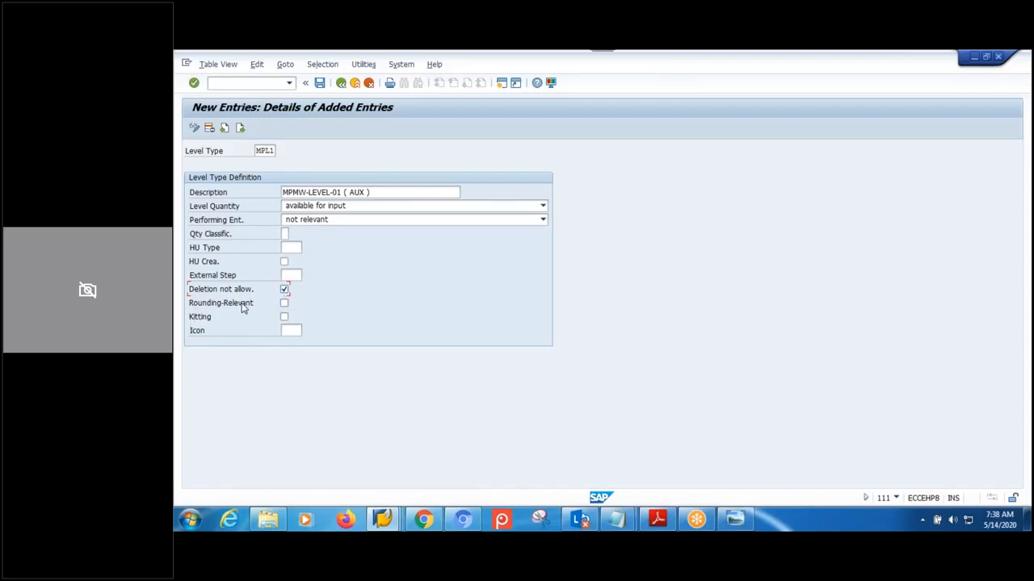
pyautogui.click(293, 331)
pyautogui.click(307, 331)
pyautogui.moveTo(373, 185); pyautogui.dragTo(614, 170)
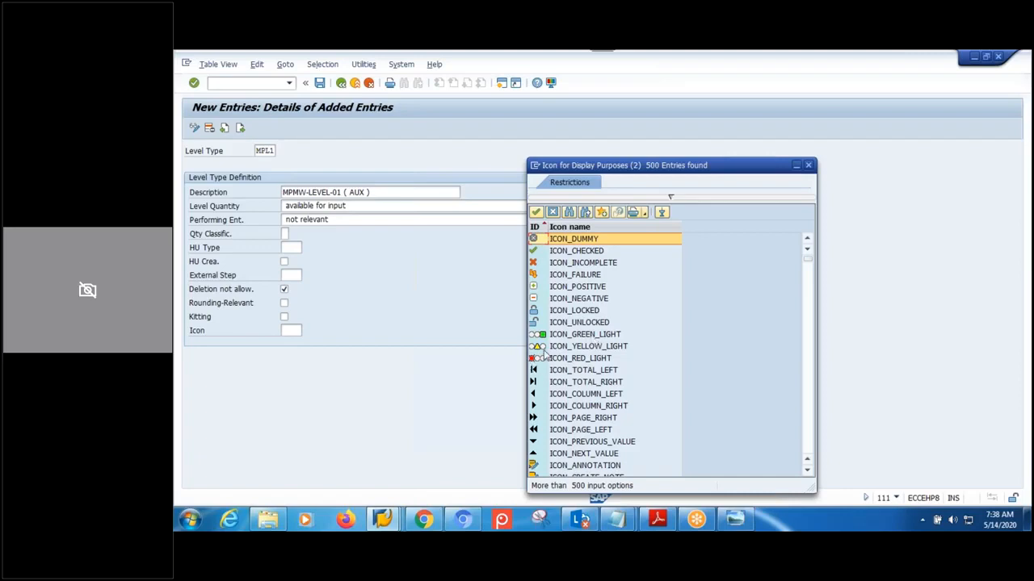
# - Set the level type icon to ICON_GREEN_LIGHT and attempt to save
pyautogui.click(581, 335)
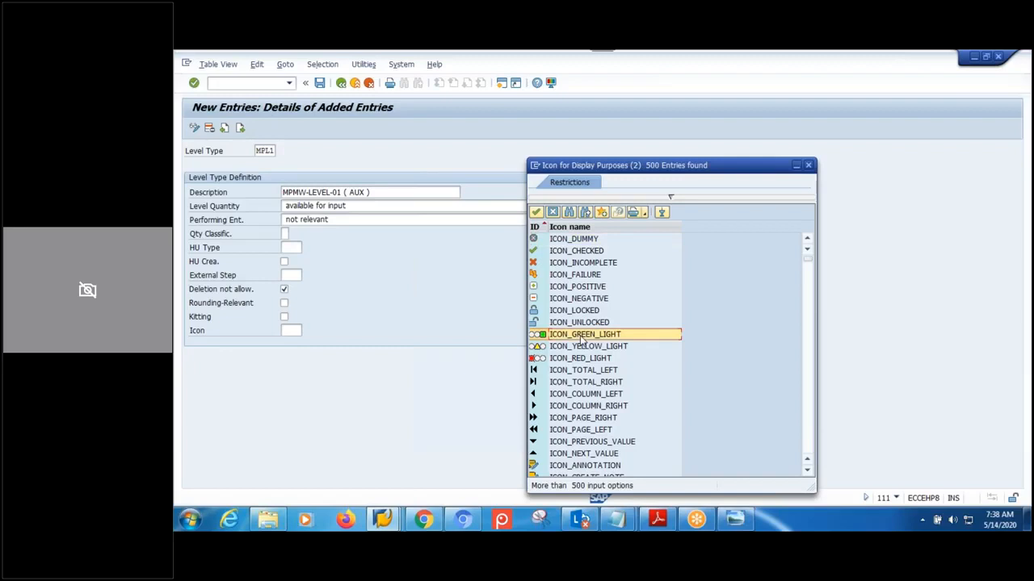
pyautogui.doubleClick(583, 340)
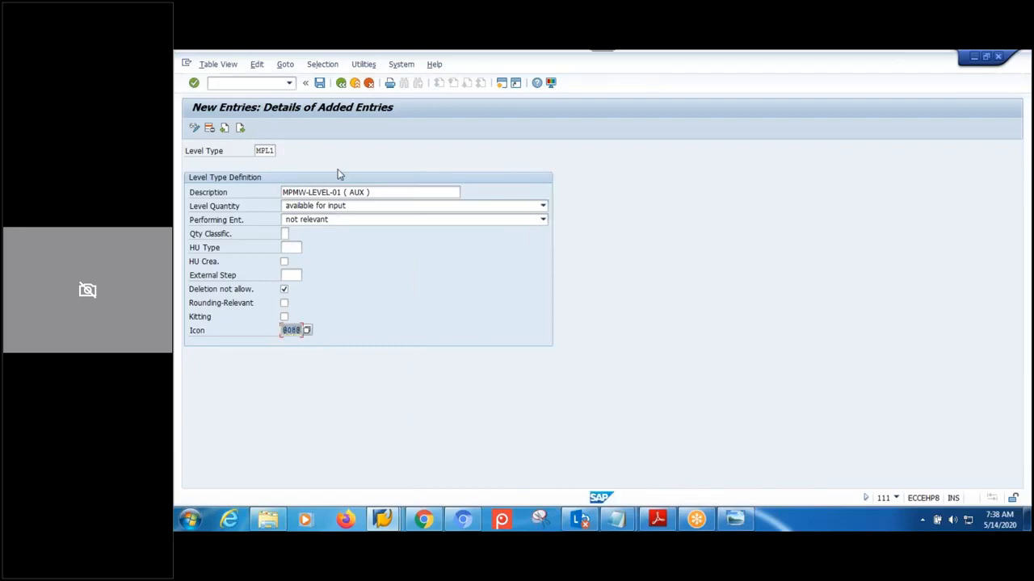
pyautogui.click(320, 83)
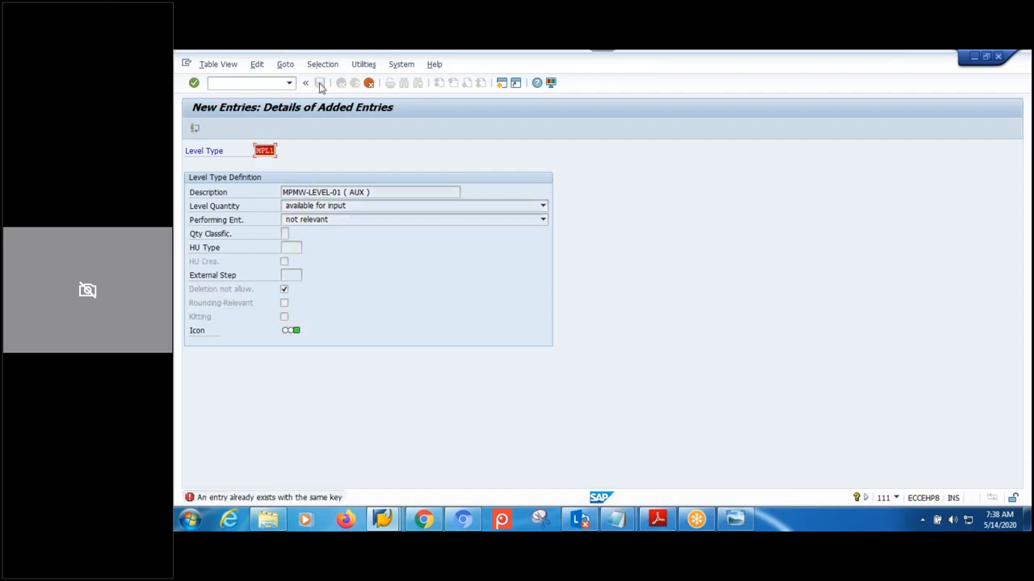
# - Replace the duplicate key with LTM1 after MLT1 is rejected, and save under the customizing request
pyautogui.click(266, 154)
pyautogui.moveTo(256, 151); pyautogui.dragTo(303, 167)
pyautogui.write('MLT1')
pyautogui.press('Return')
pyautogui.press('BackSpace')
pyautogui.write('LT')
pyautogui.press('Return')
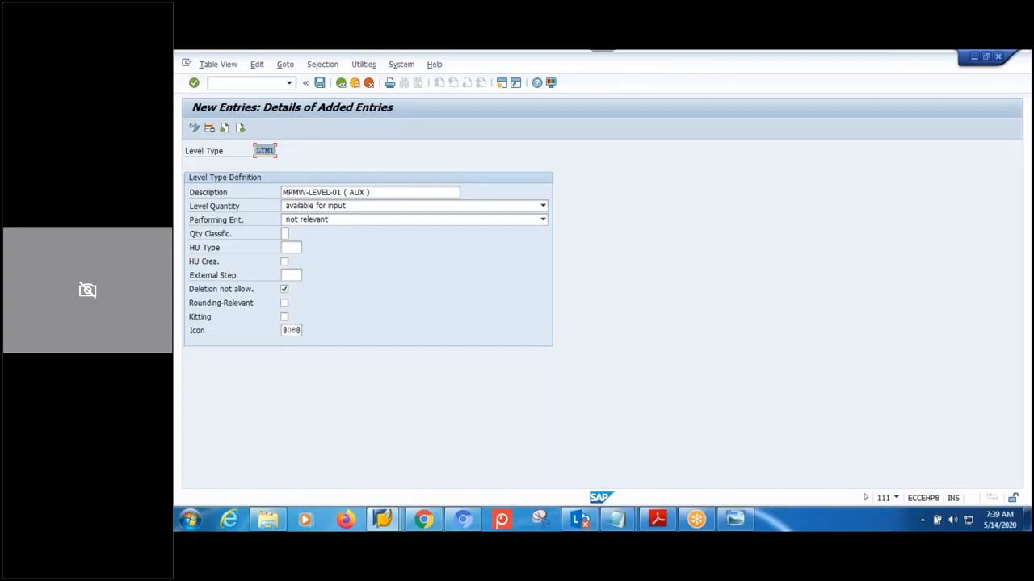
pyautogui.click(320, 82)
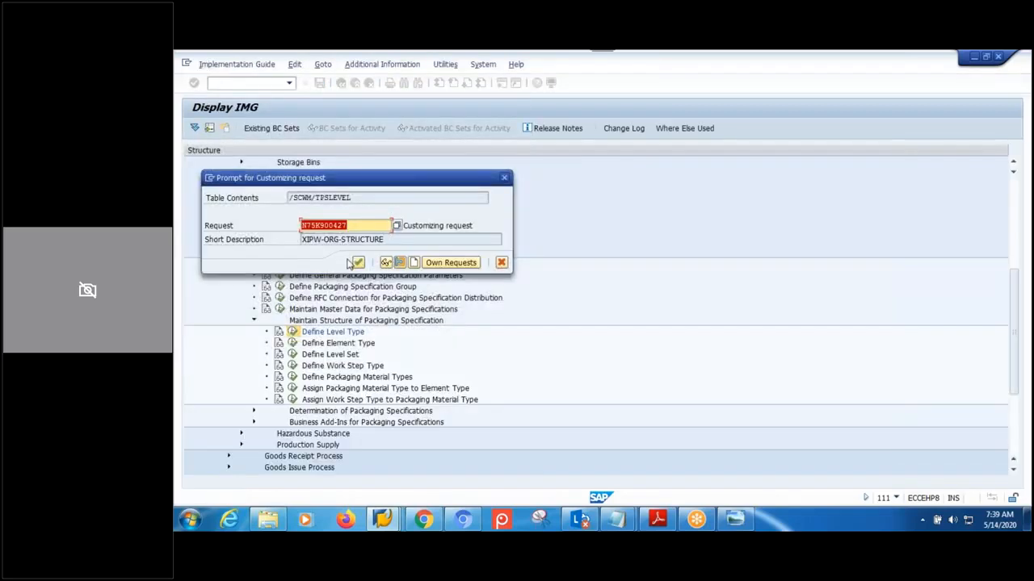
pyautogui.click(359, 262)
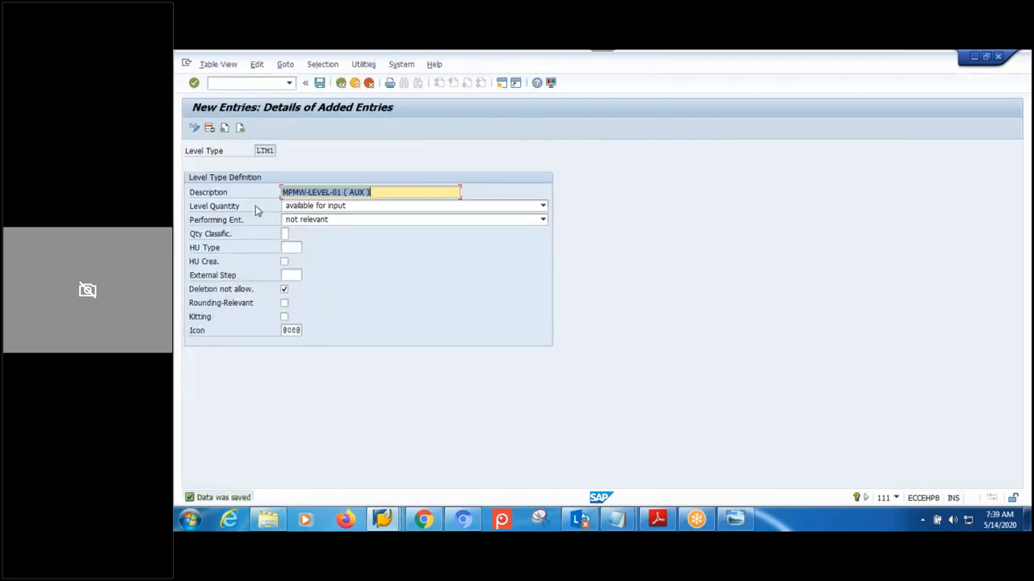
# - Add a new level type LTM2 described as 'MPMW-LEVEL-02 ( MAIN )'
pyautogui.click(240, 129)
pyautogui.write('LTM2')
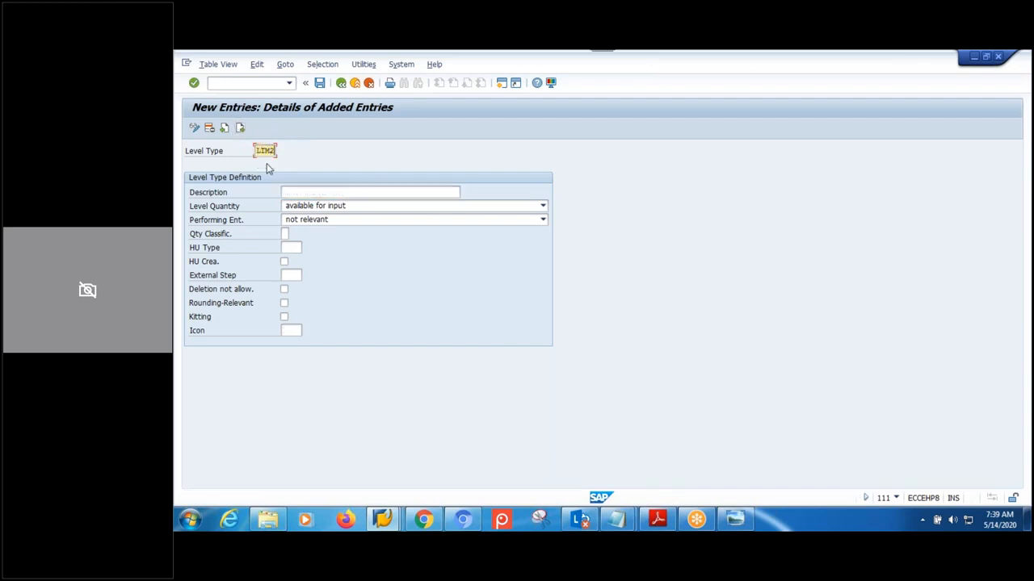
pyautogui.click(335, 193)
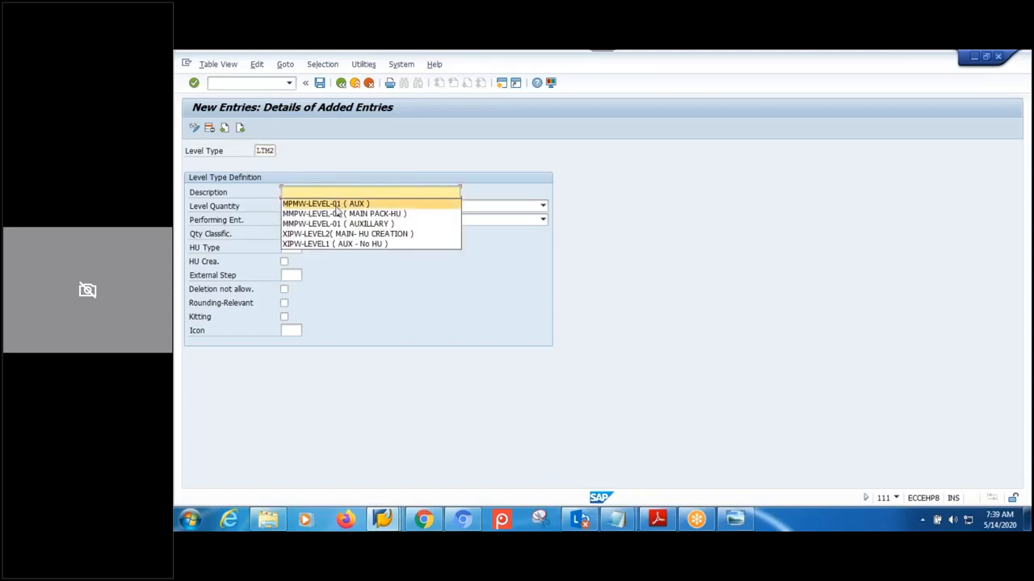
pyautogui.click(335, 204)
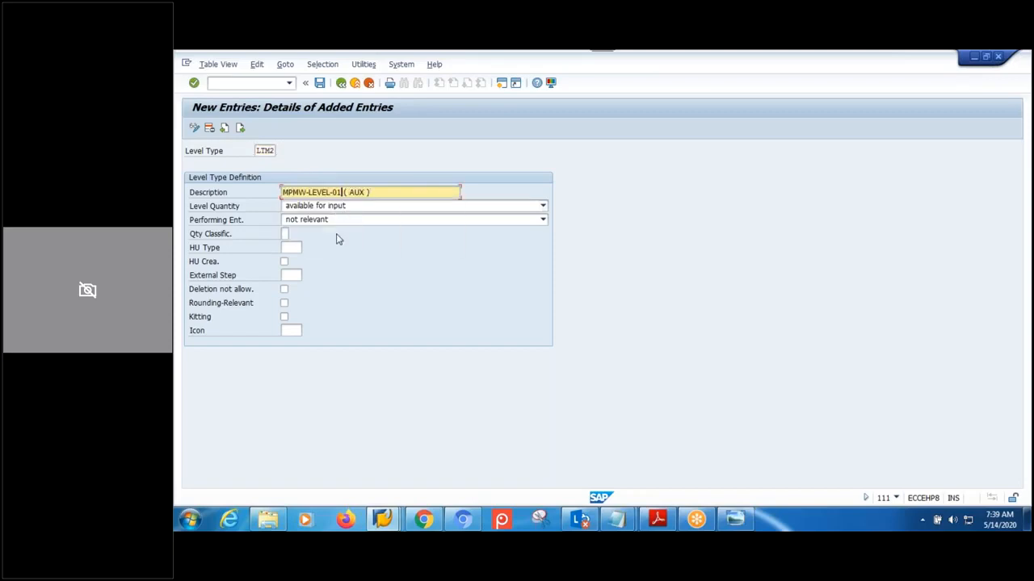
pyautogui.press('BackSpace')
pyautogui.write('2')
pyautogui.moveTo(349, 194); pyautogui.dragTo(367, 194)
pyautogui.write('MAIN')
pyautogui.click(285, 263)
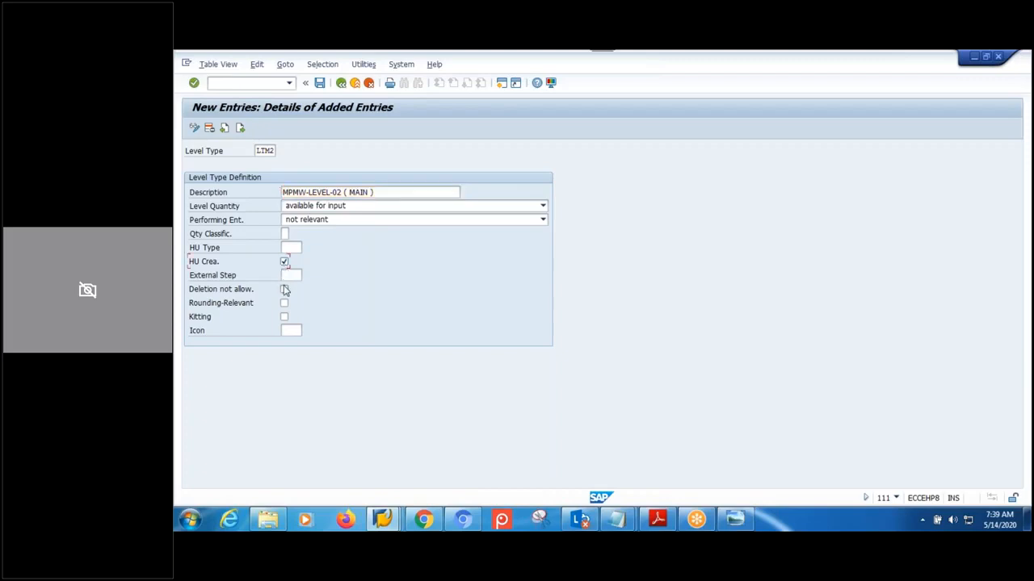
pyautogui.click(284, 290)
pyautogui.click(293, 330)
pyautogui.click(292, 339)
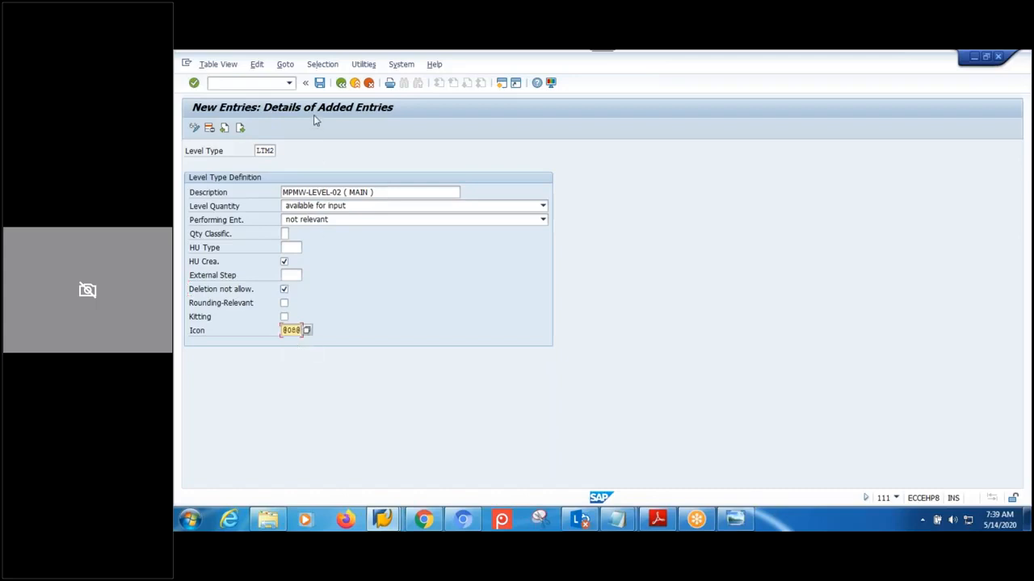
pyautogui.click(319, 83)
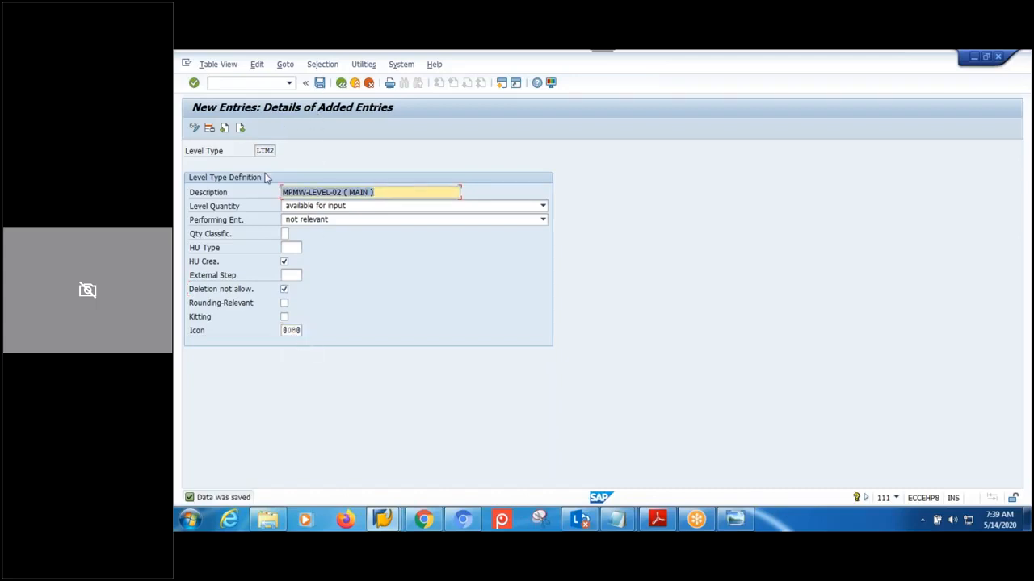
pyautogui.click(341, 84)
pyautogui.click(342, 84)
pyautogui.click(341, 83)
# - Find level set MPMWLS and open its assigned level types
pyautogui.doubleClick(352, 360)
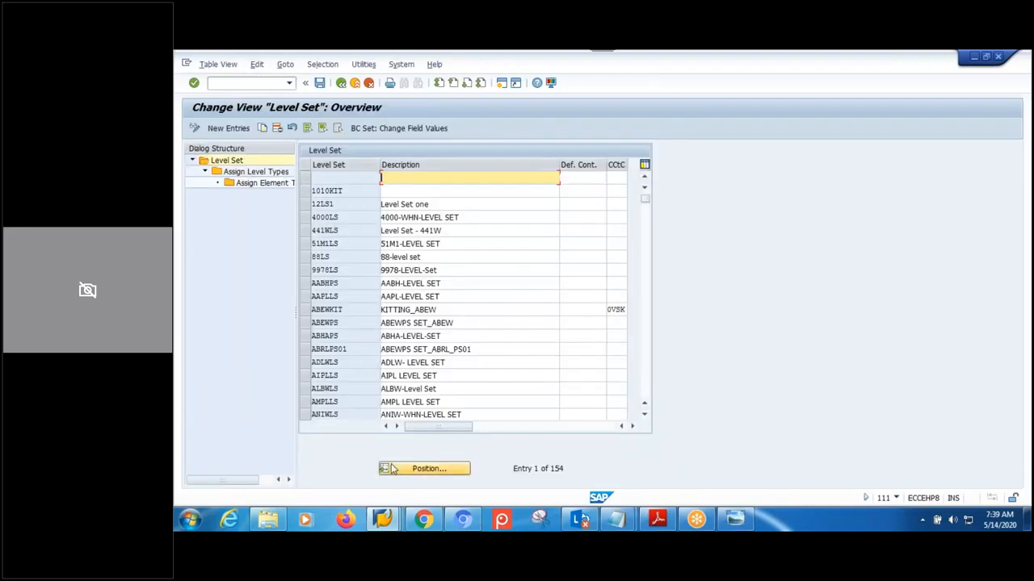
pyautogui.click(404, 470)
pyautogui.write('MPM')
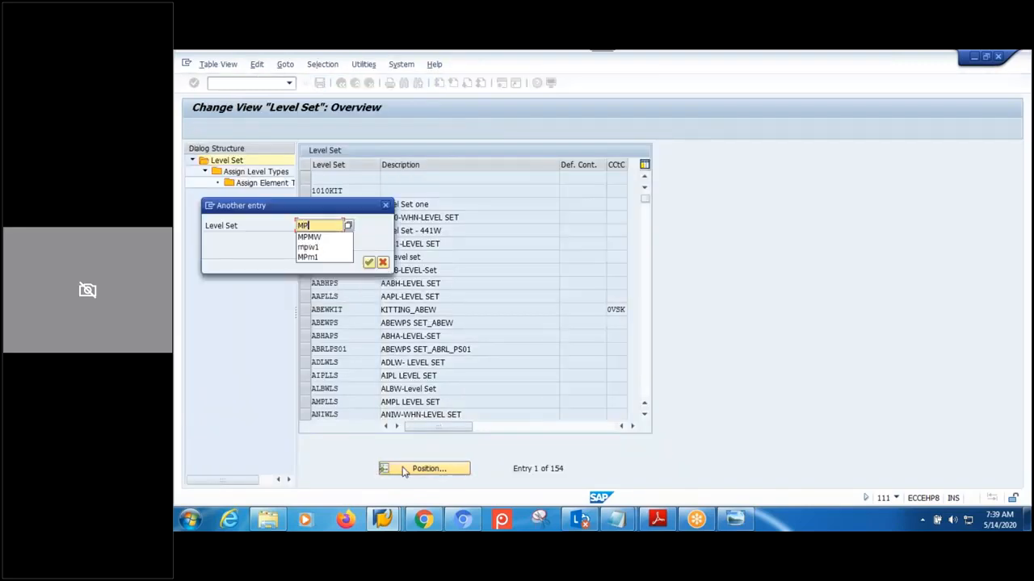
pyautogui.write('WLS')
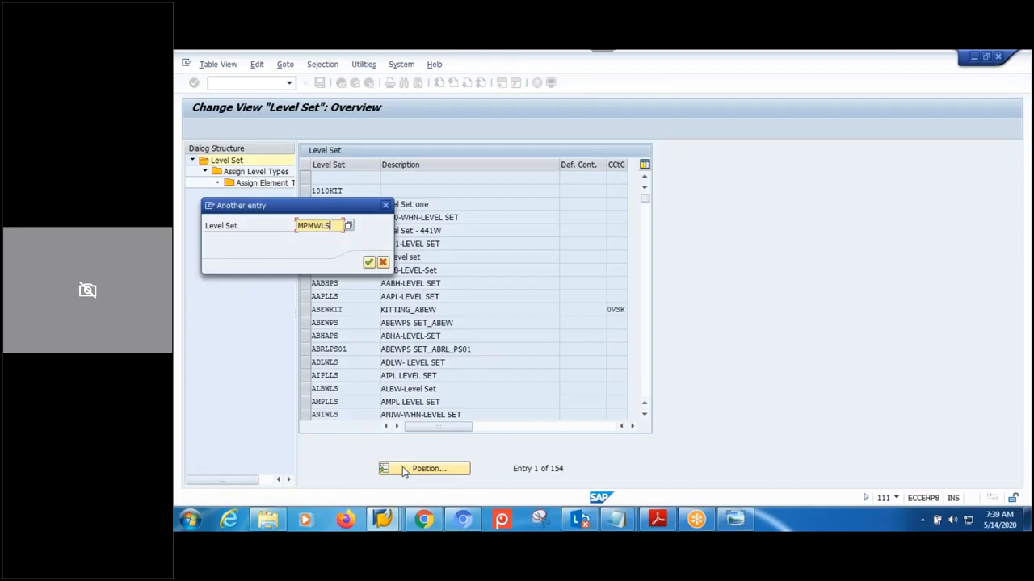
pyautogui.press('Return')
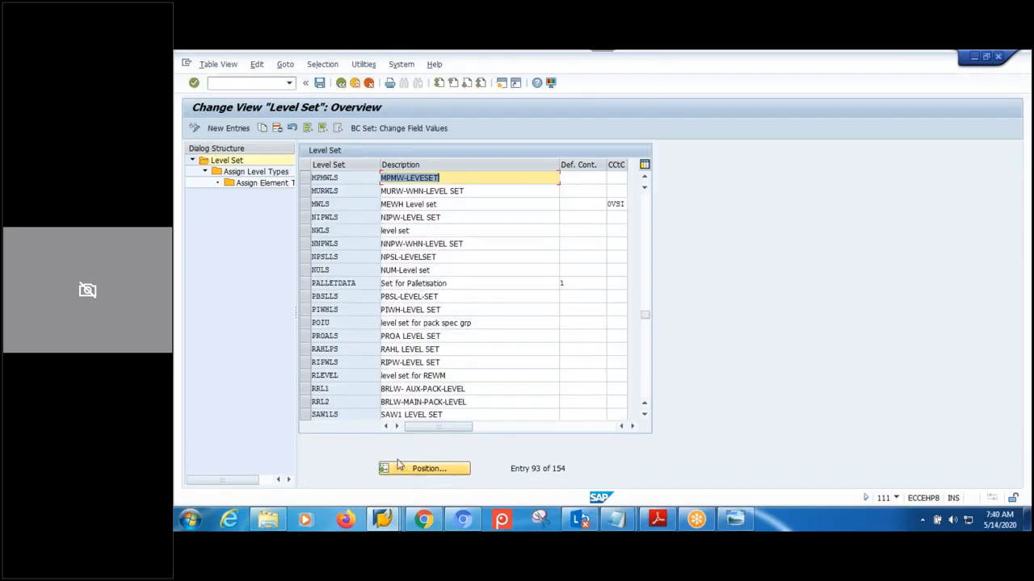
pyautogui.click(305, 177)
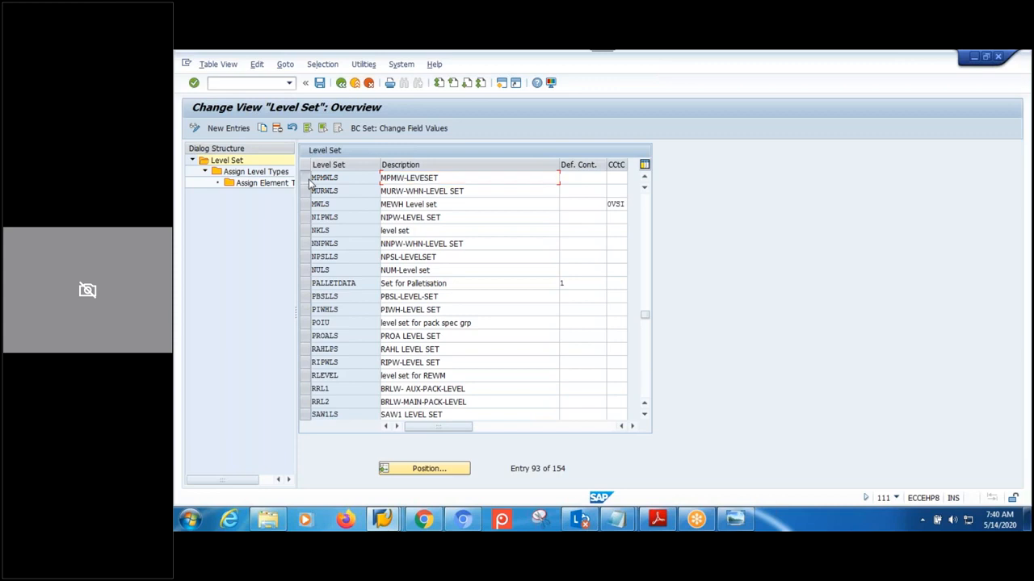
pyautogui.doubleClick(261, 172)
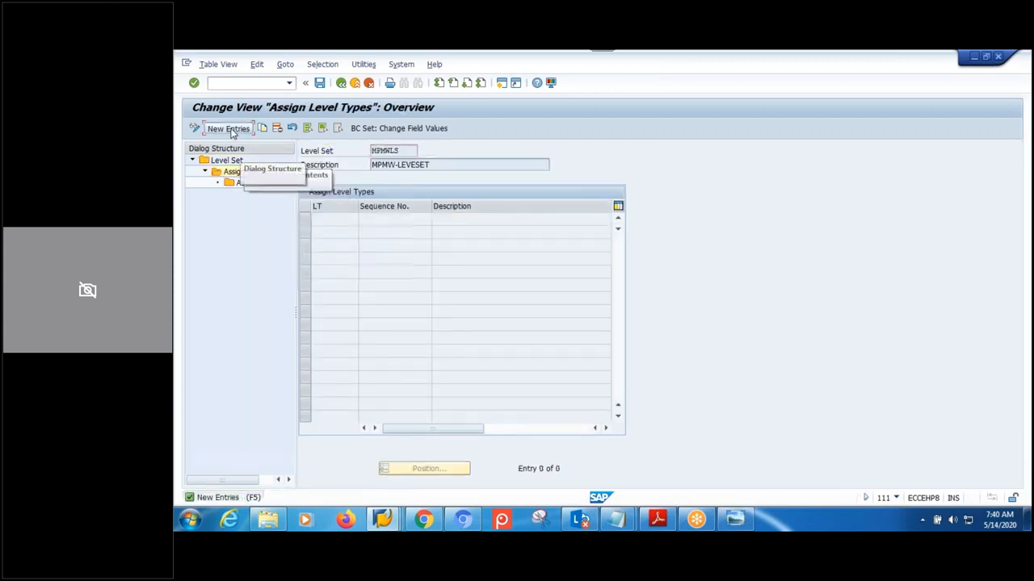
# - Assign level type LTM1 as the first level of MPMWLS
pyautogui.click(231, 128)
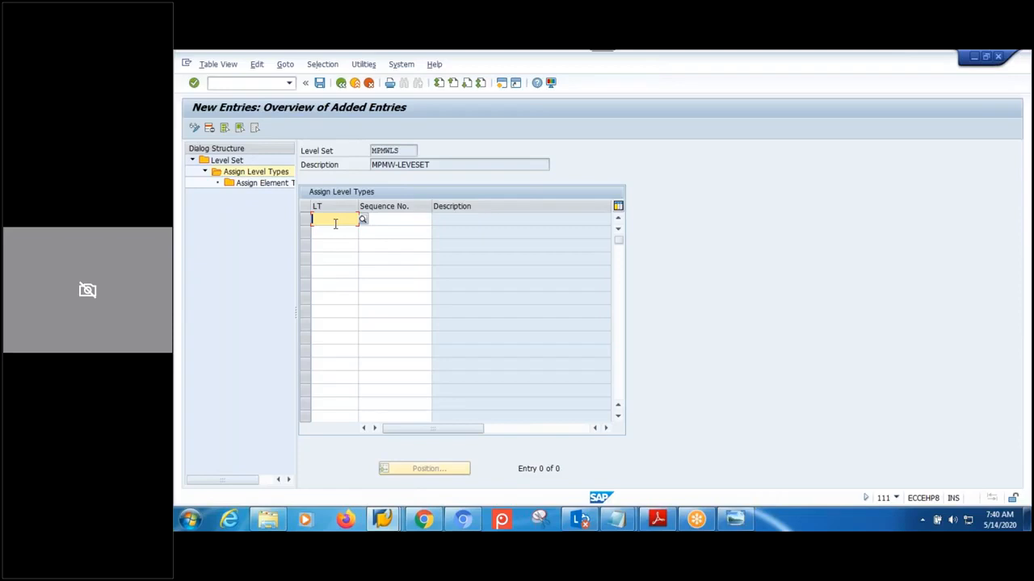
pyautogui.write('M')
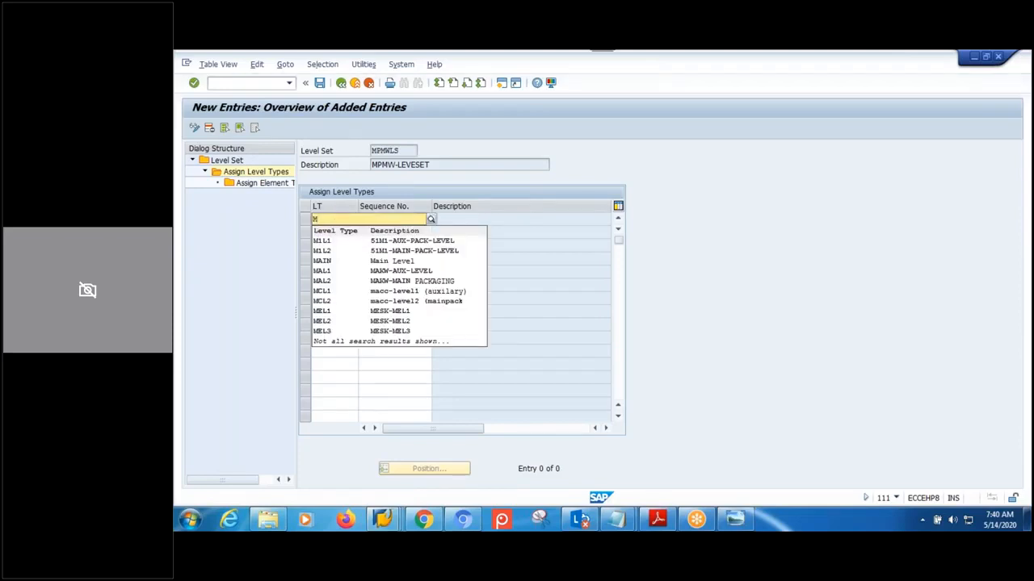
pyautogui.write('TL')
pyautogui.write('T')
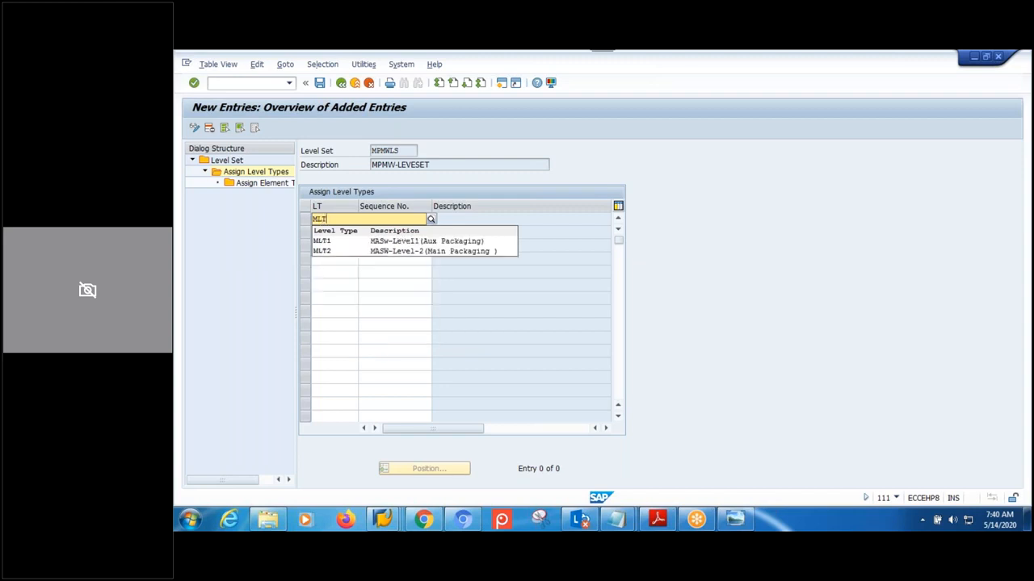
pyautogui.press('BackSpace')
pyautogui.write('LT')
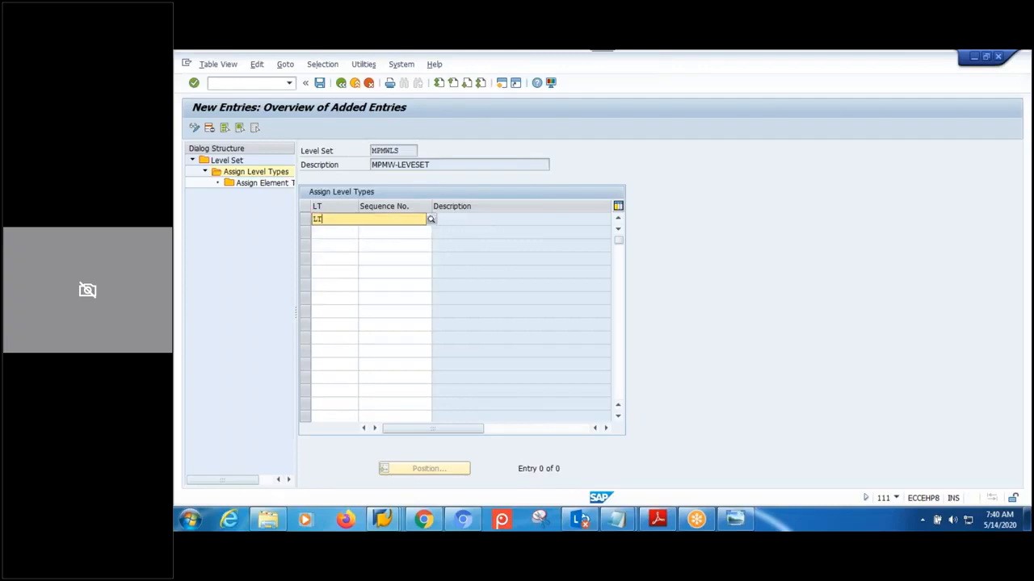
pyautogui.press('F4')
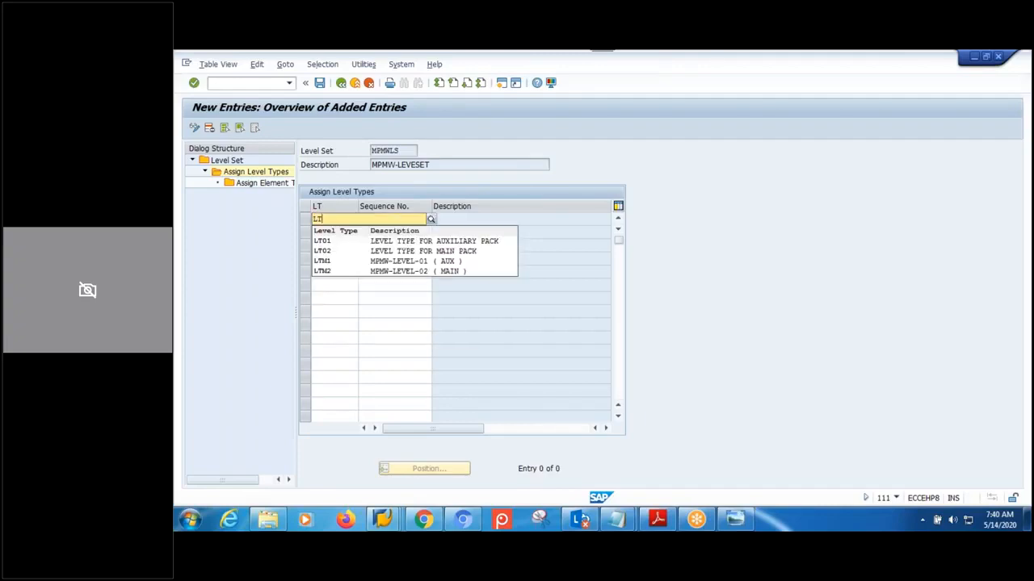
pyautogui.write('M')
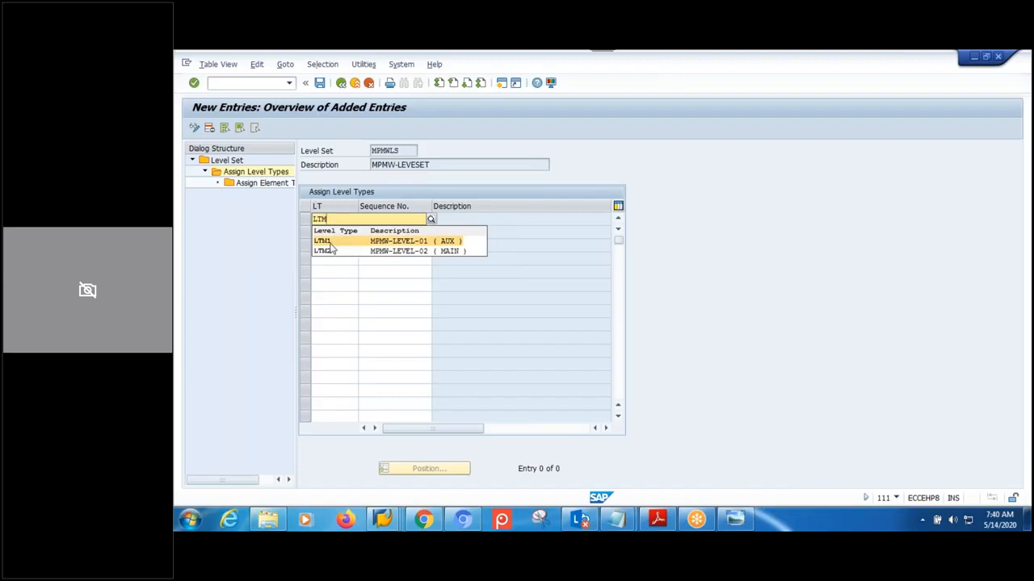
pyautogui.click(333, 242)
pyautogui.click(377, 223)
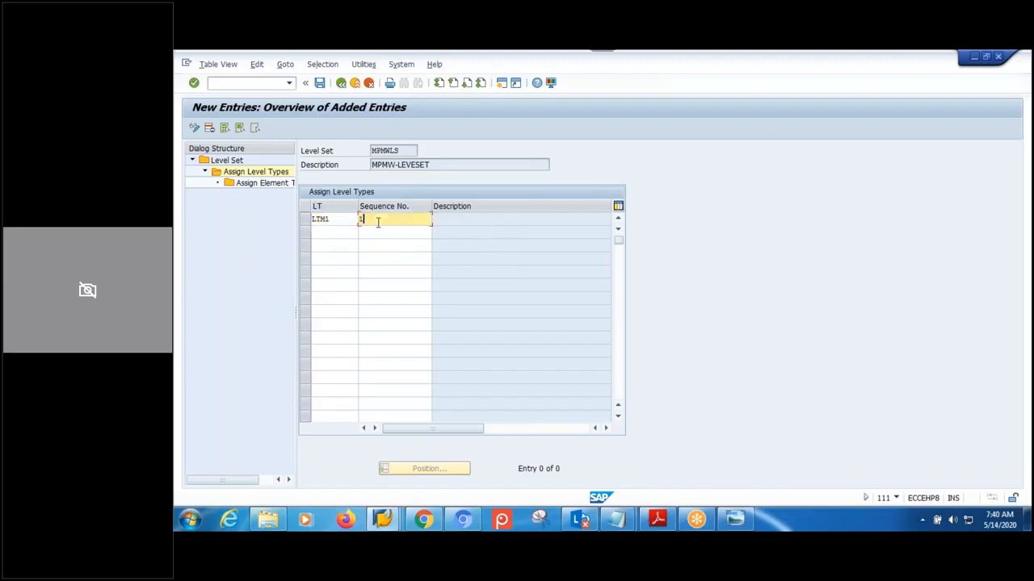
# - Assign level type LTM2 at sequence number 2
pyautogui.click(352, 234)
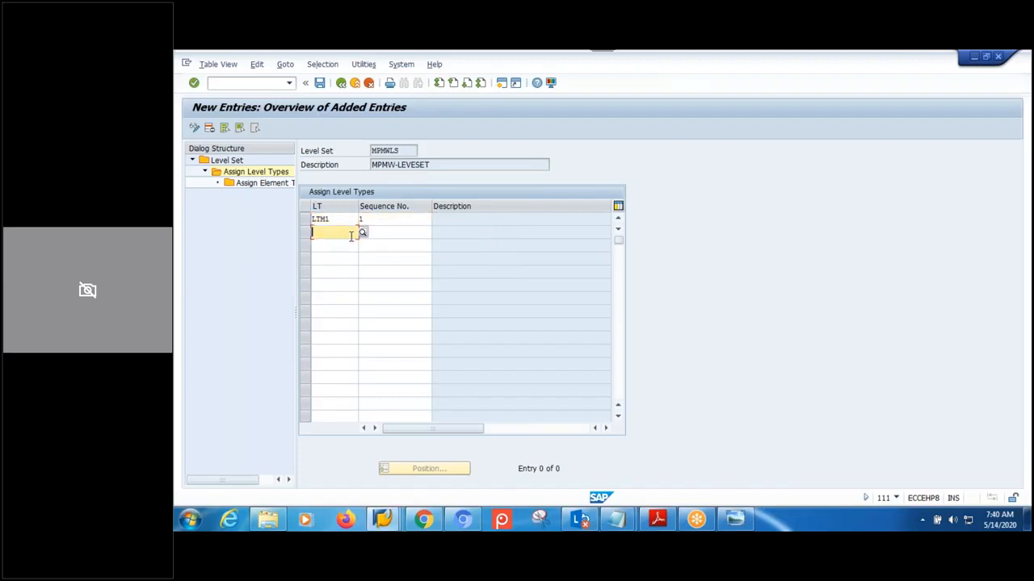
pyautogui.write('LT')
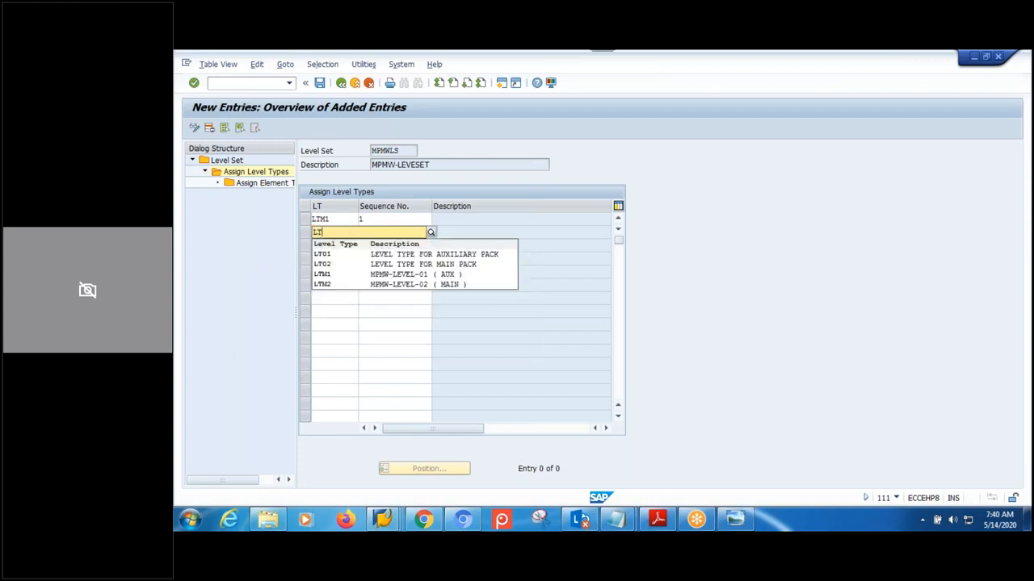
pyautogui.write('M2')
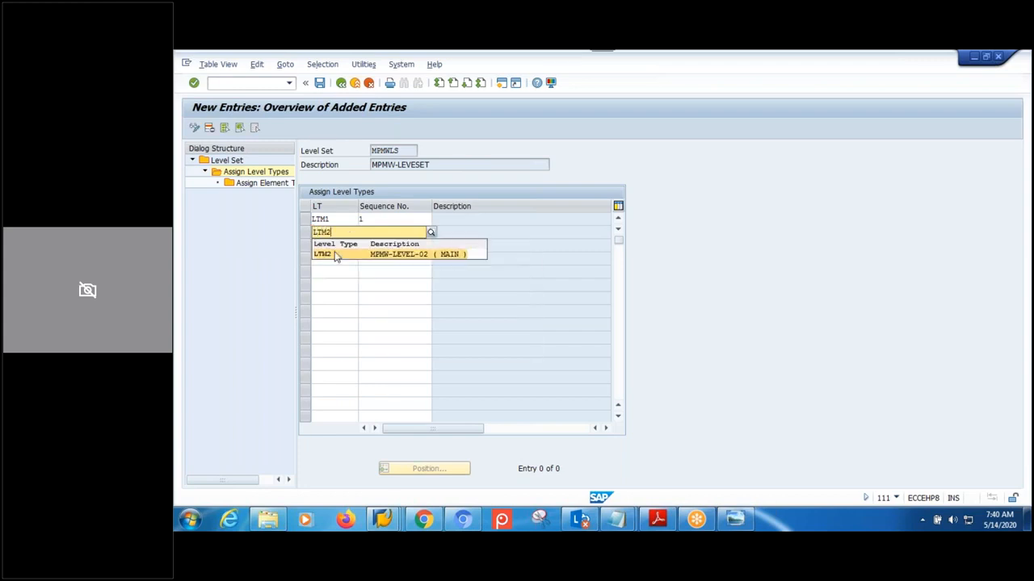
pyautogui.click(362, 253)
pyautogui.click(395, 233)
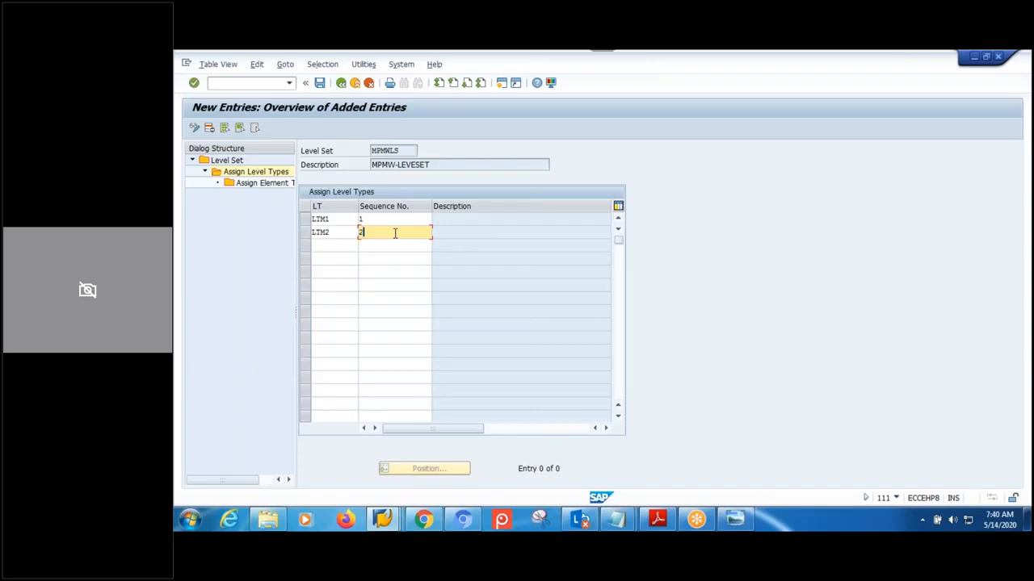
pyautogui.write('2')
pyautogui.press('Return')
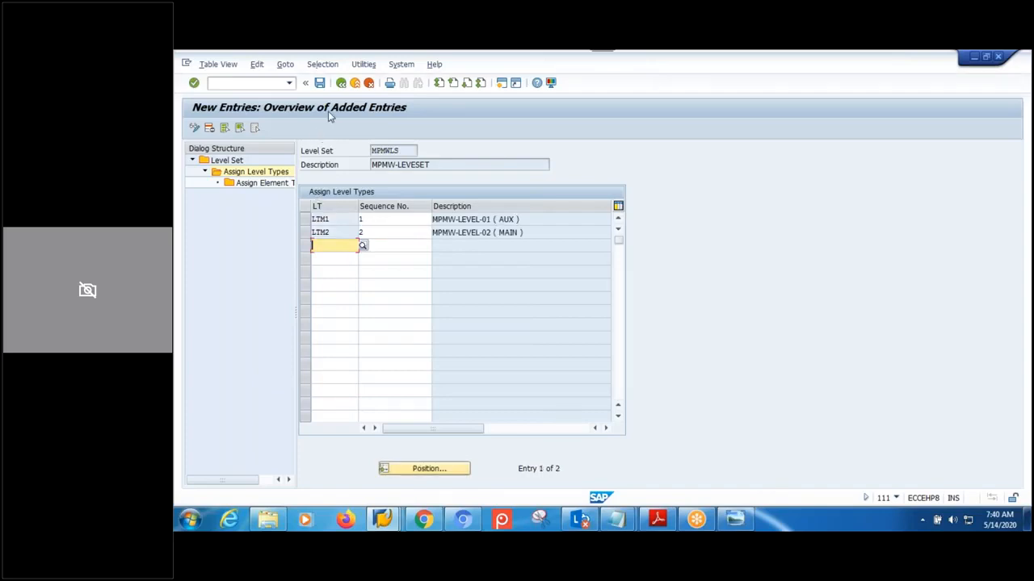
# - Save the assignments under the customizing request and check both sequence numbers
pyautogui.click(320, 83)
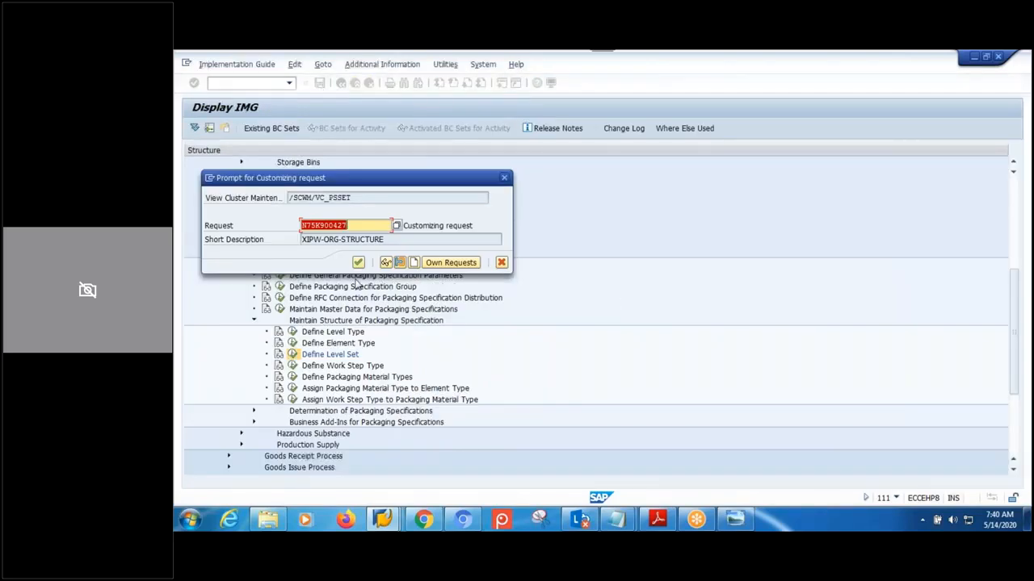
pyautogui.click(358, 262)
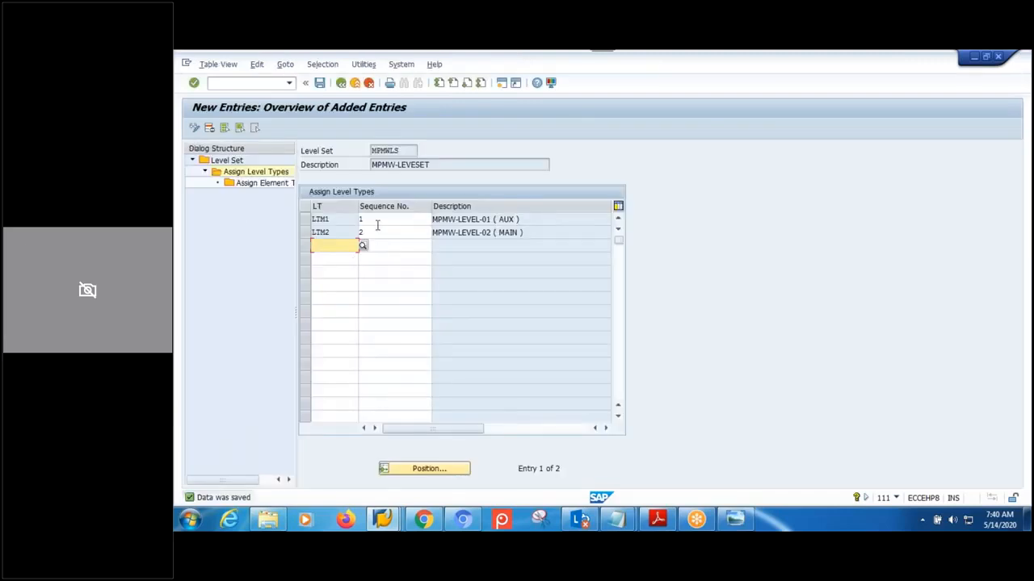
pyautogui.click(377, 223)
pyautogui.click(370, 234)
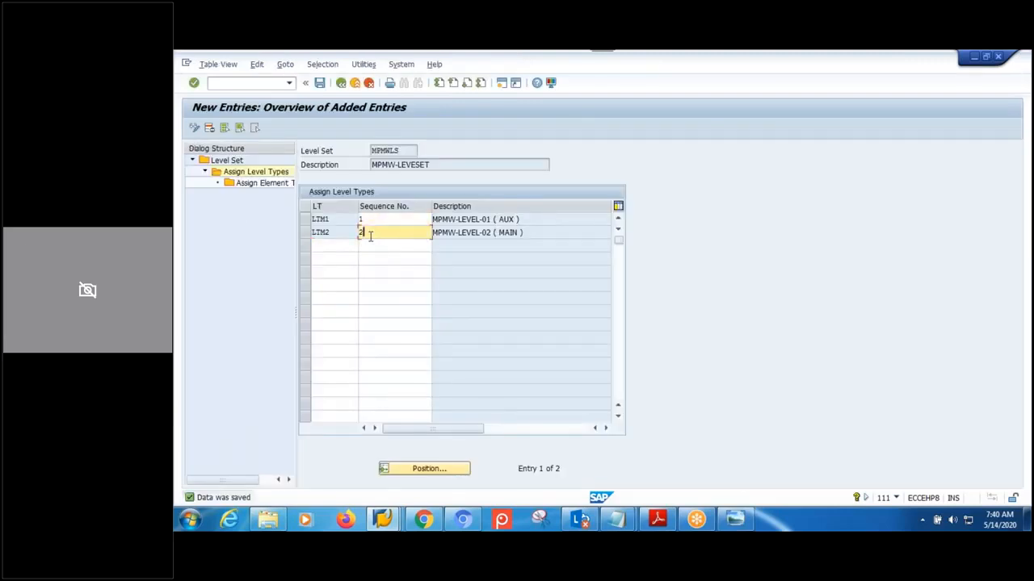
pyautogui.click(320, 84)
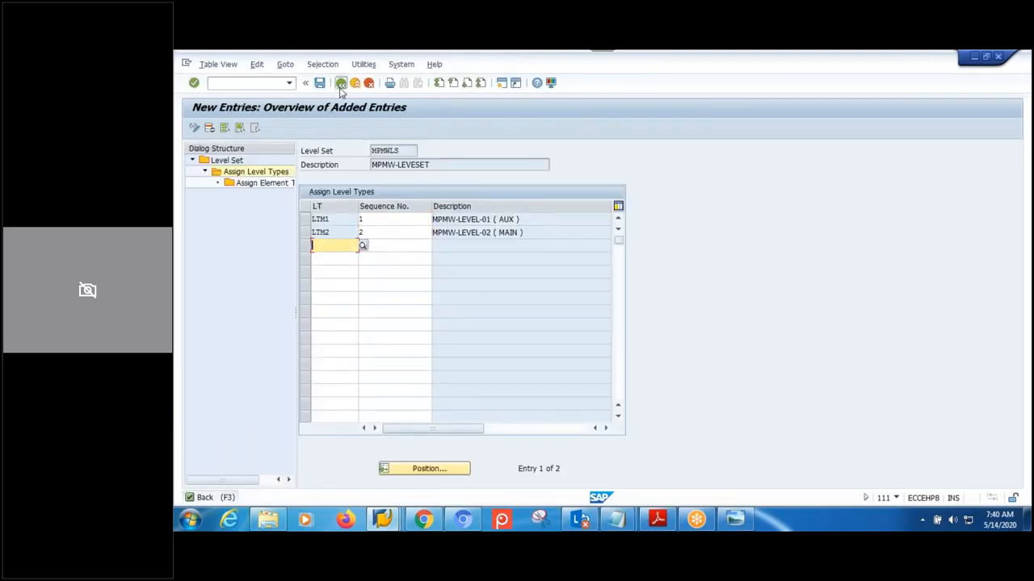
pyautogui.click(341, 83)
# - From SAP Easy Access, start packaging specification maintenance (/SCWM/PACKSPEC)
pyautogui.moveTo(375, 525)
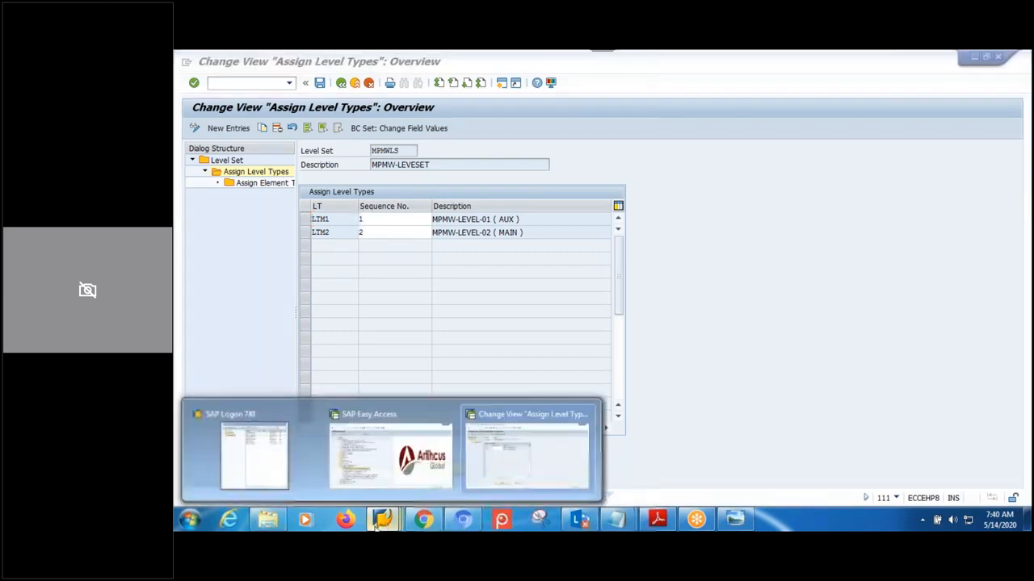
pyautogui.click(390, 451)
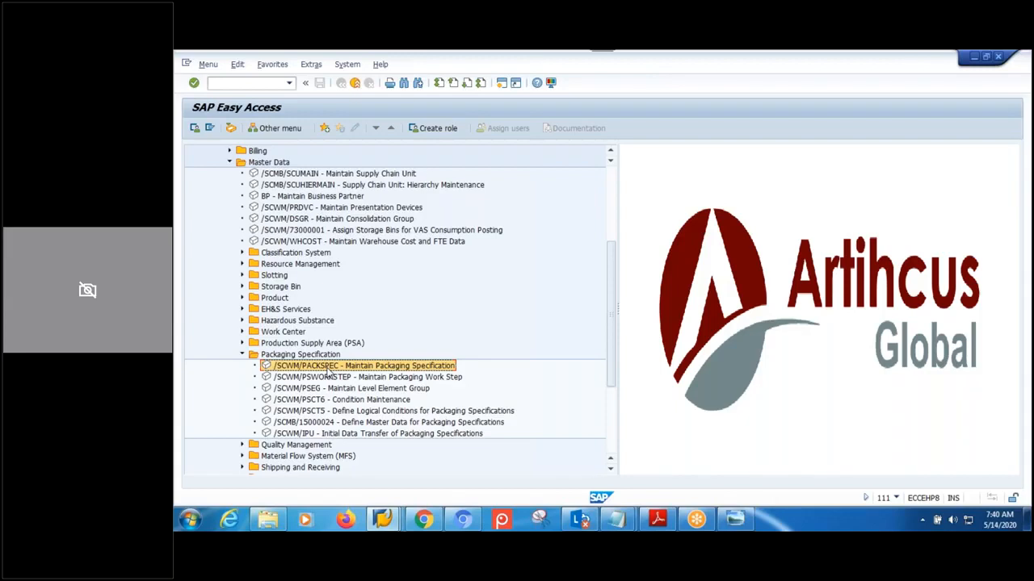
pyautogui.doubleClick(329, 368)
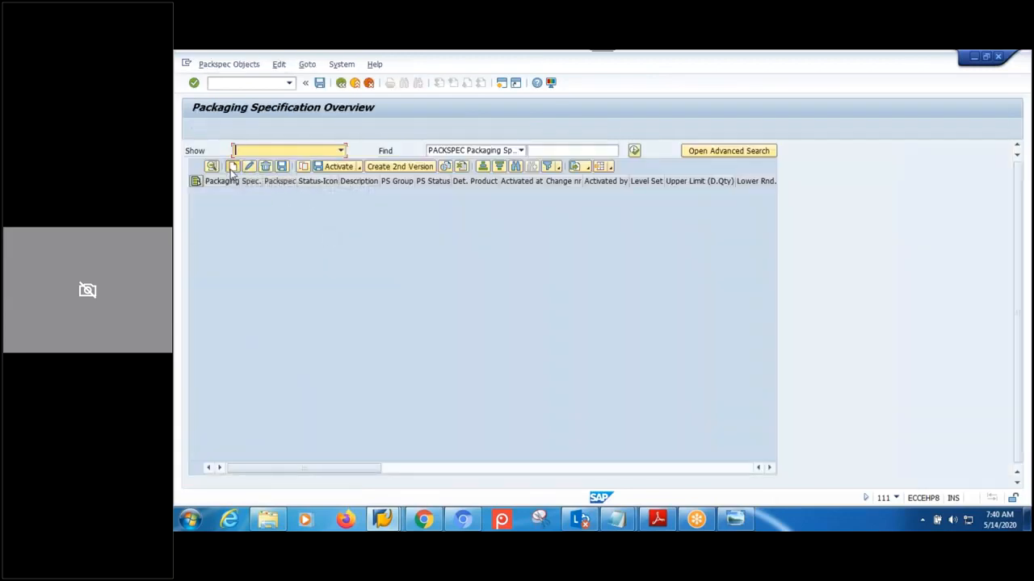
# - Choose packaging specification group MPMW and open new specification 1788 for changing
pyautogui.click(403, 192)
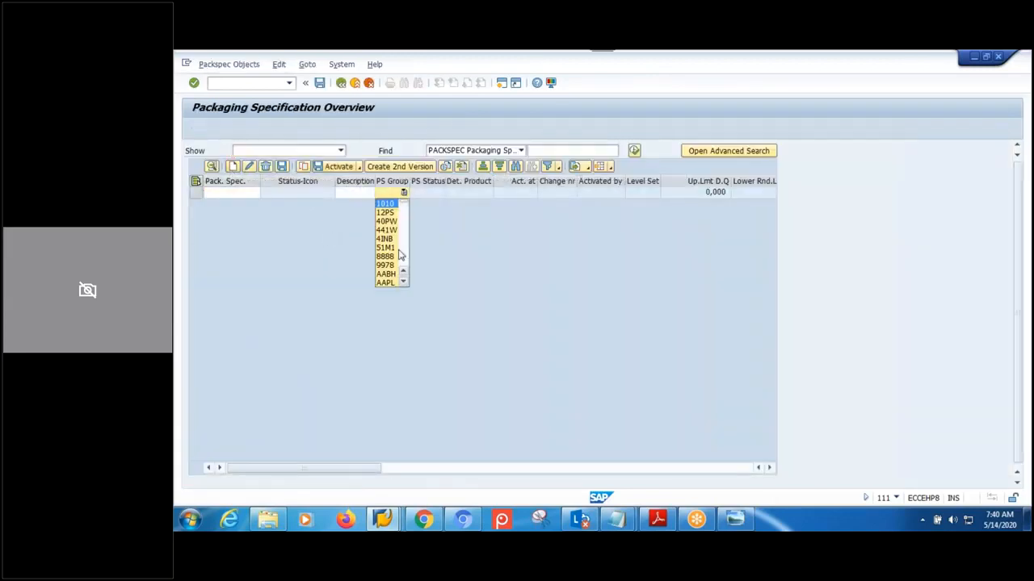
pyautogui.press('m')
pyautogui.press('m')
pyautogui.press('m')
pyautogui.press('m')
pyautogui.press('m')
pyautogui.press('m')
pyautogui.press('m')
pyautogui.press('m')
pyautogui.press('m')
pyautogui.press('m')
pyautogui.press('m')
pyautogui.press('m')
pyautogui.press('m')
pyautogui.press('m')
pyautogui.press('m')
pyautogui.press('m')
pyautogui.press('m')
pyautogui.press('m')
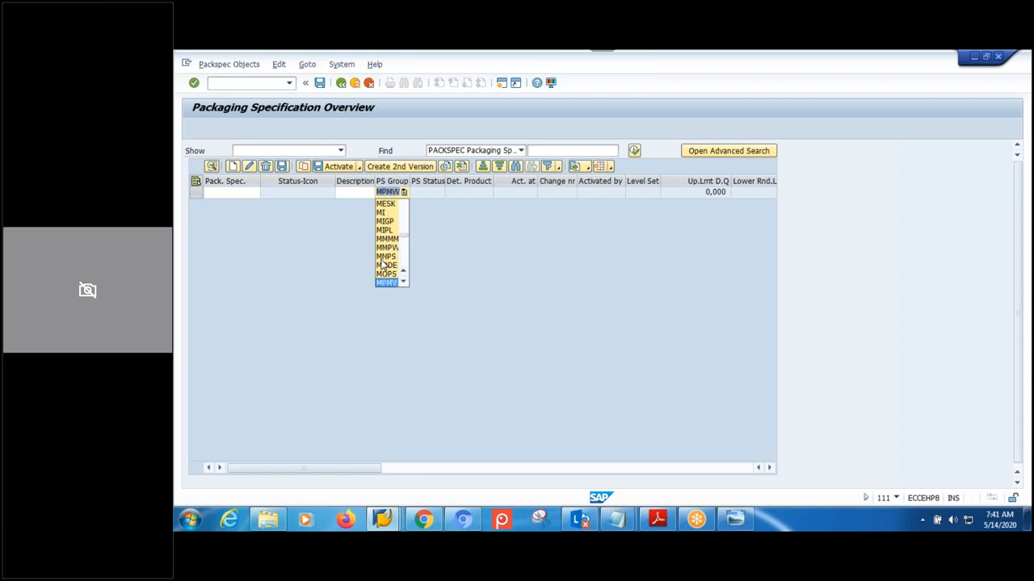
pyautogui.press('Return')
pyautogui.press('Return')
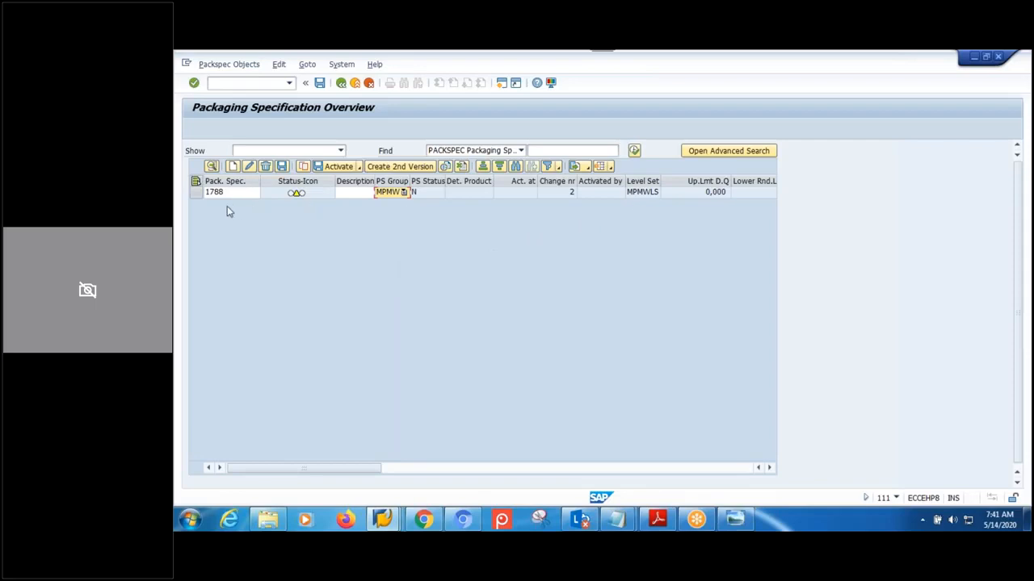
pyautogui.click(196, 193)
pyautogui.click(210, 166)
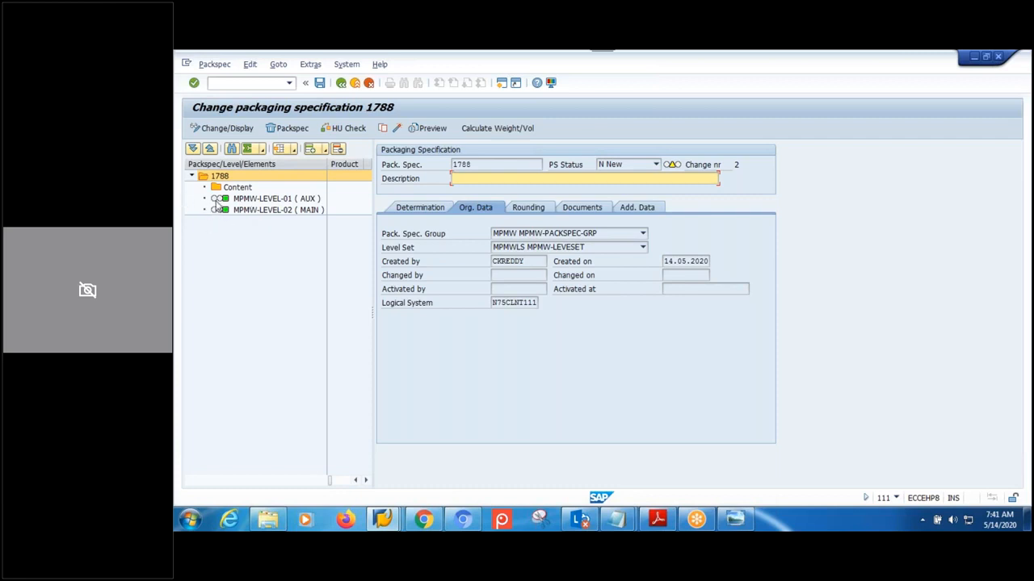
pyautogui.doubleClick(258, 204)
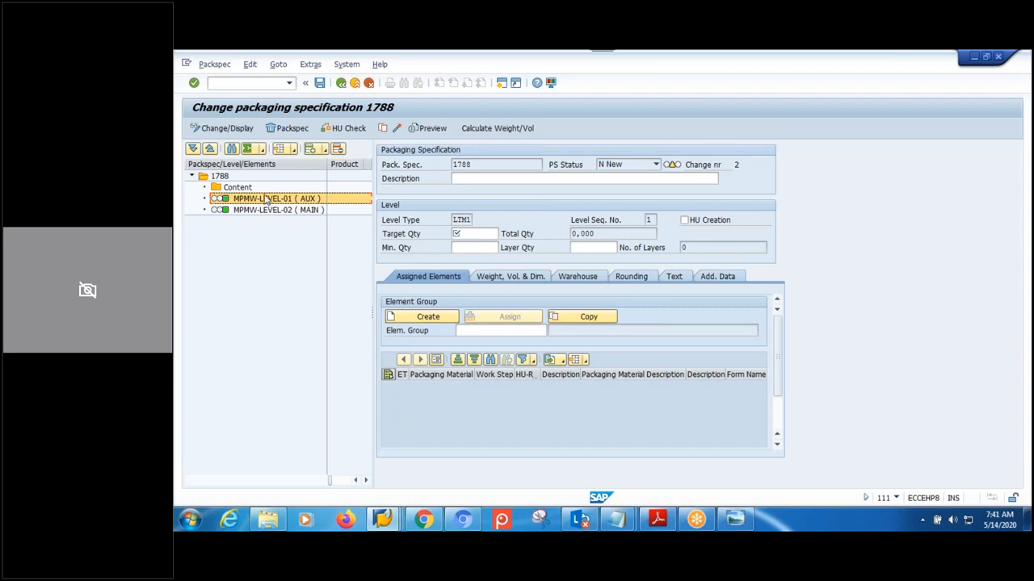
pyautogui.click(338, 148)
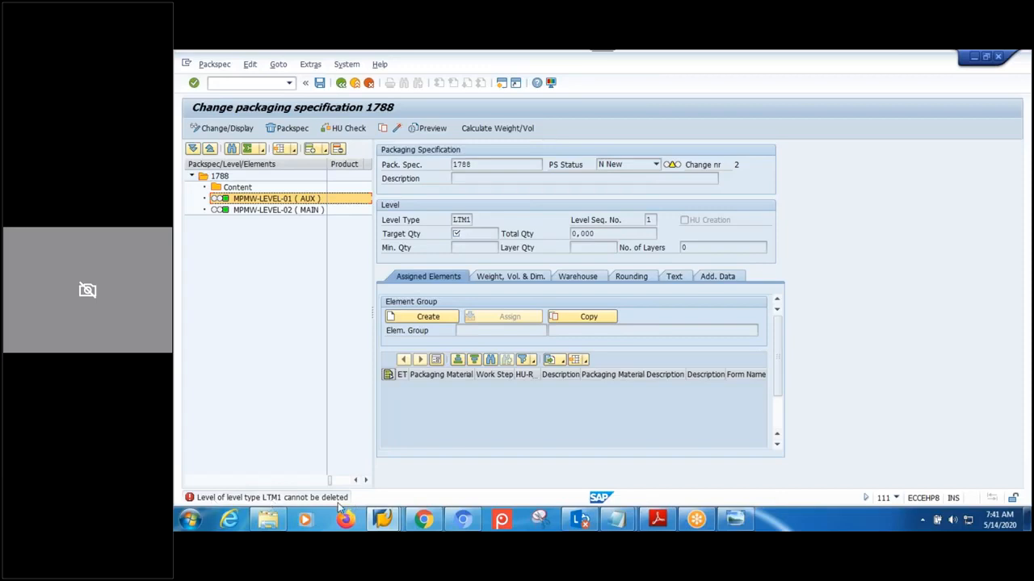
pyautogui.click(306, 210)
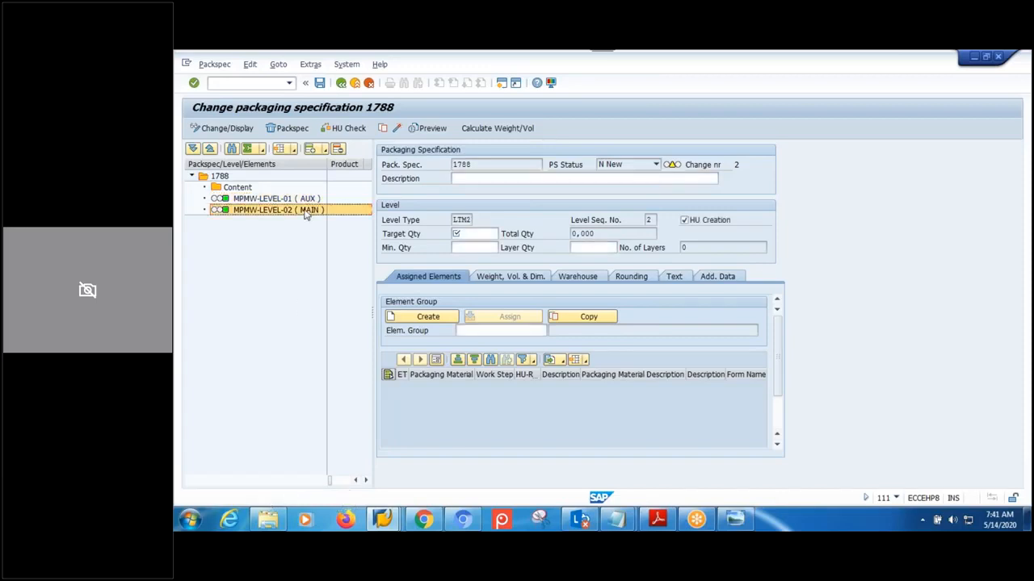
pyautogui.click(340, 149)
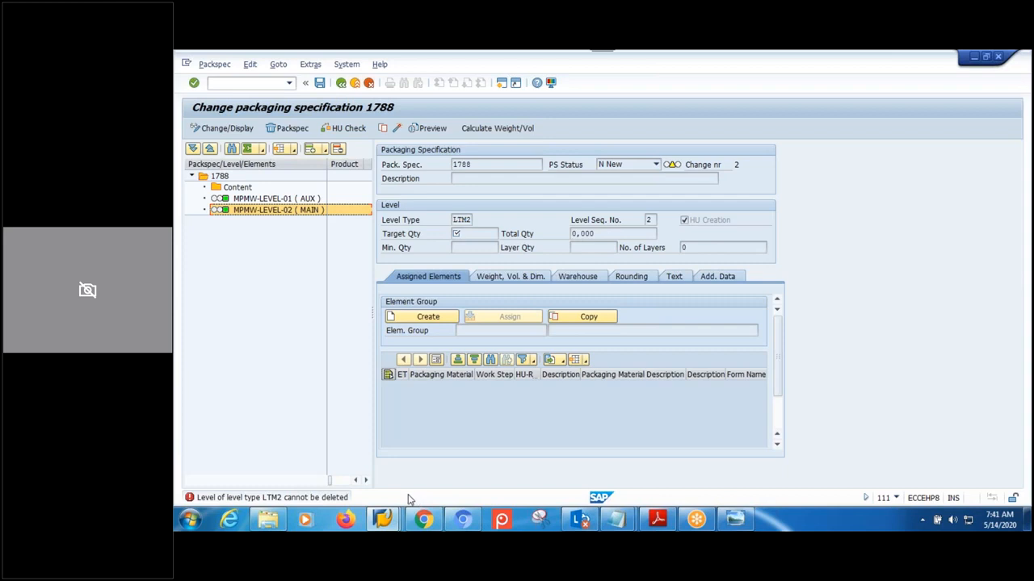
pyautogui.click(267, 202)
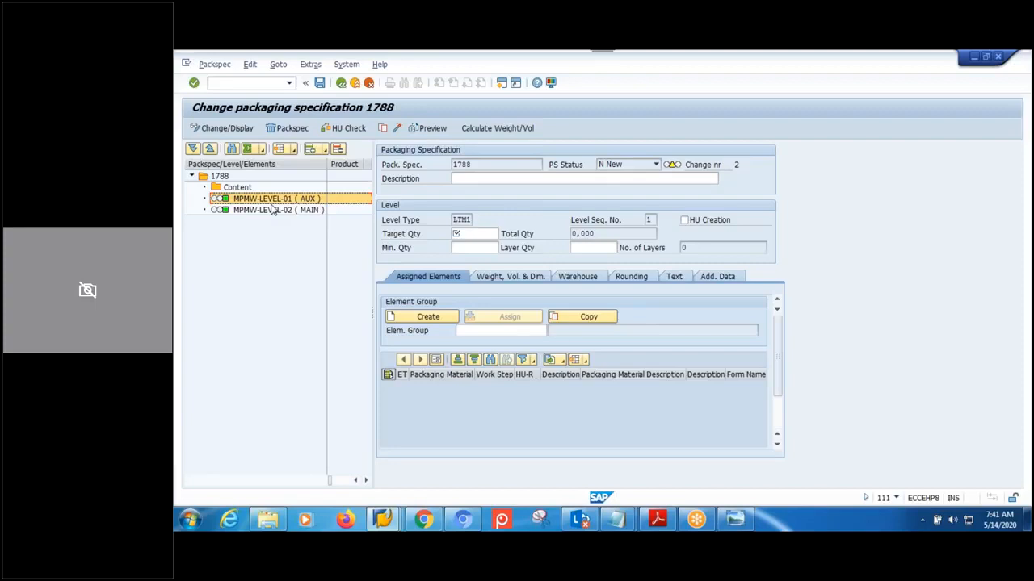
pyautogui.click(237, 188)
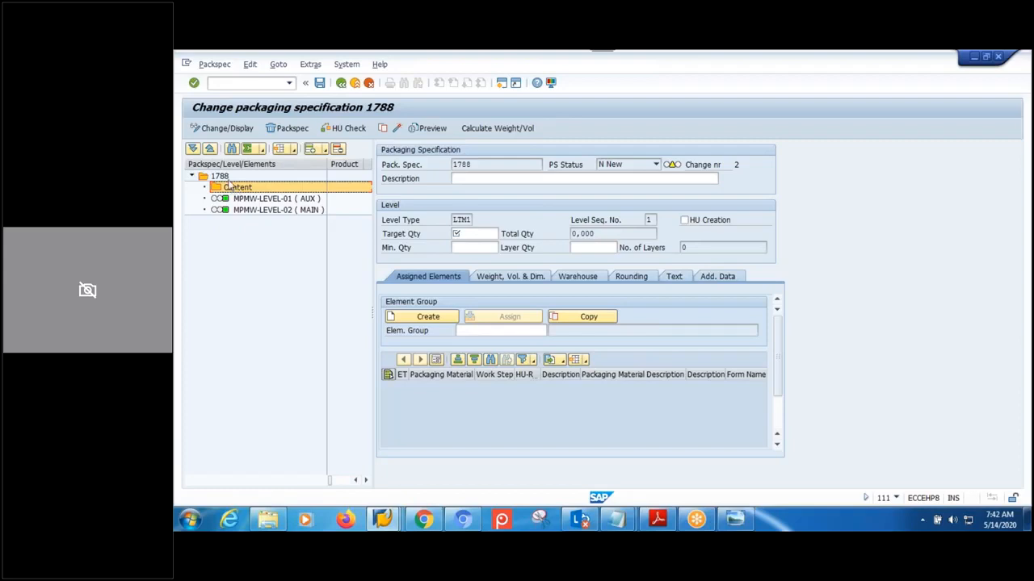
pyautogui.click(223, 177)
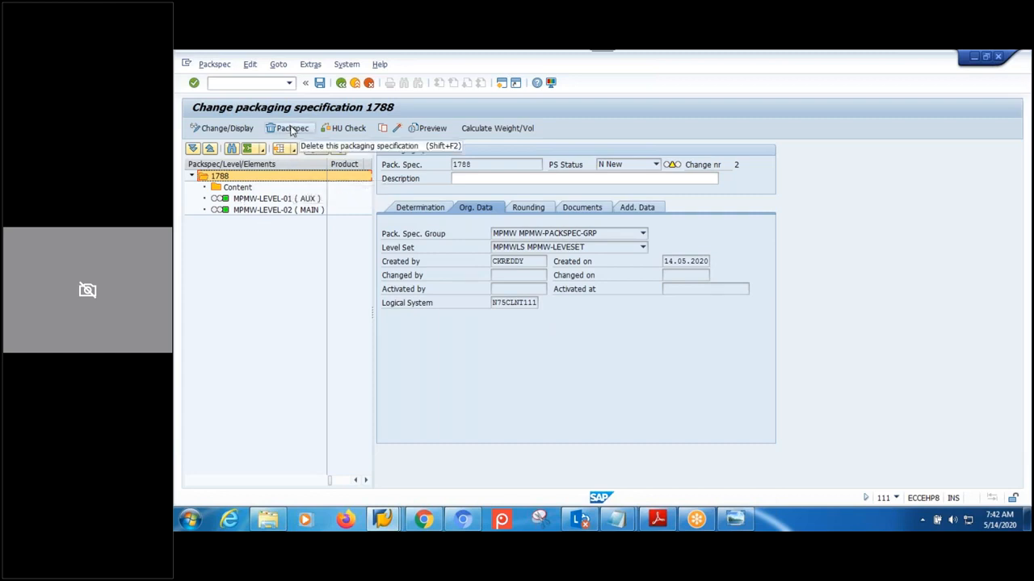
# - Delete packaging specification 1788 and leave the specification overview
pyautogui.click(292, 132)
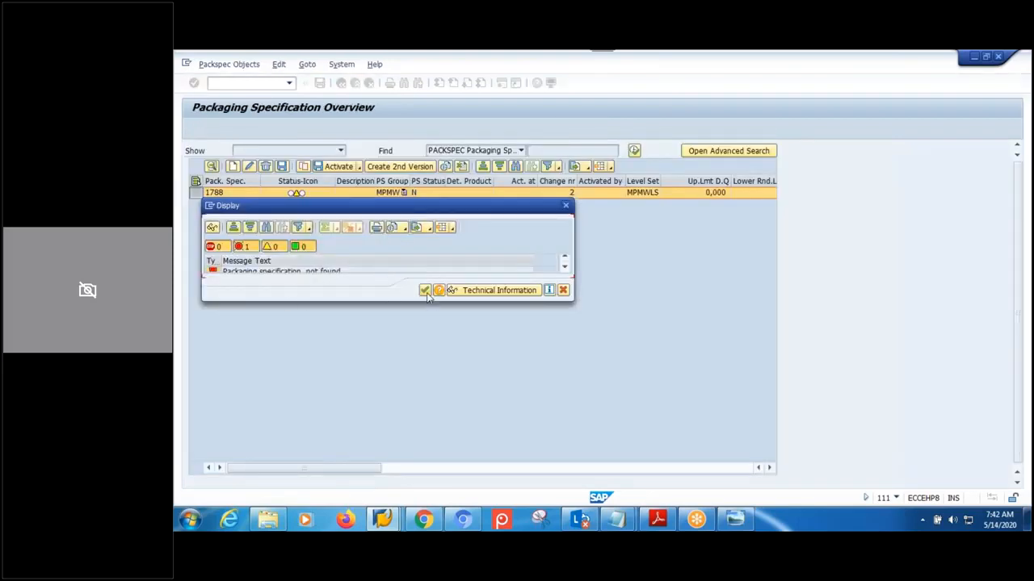
pyautogui.click(425, 291)
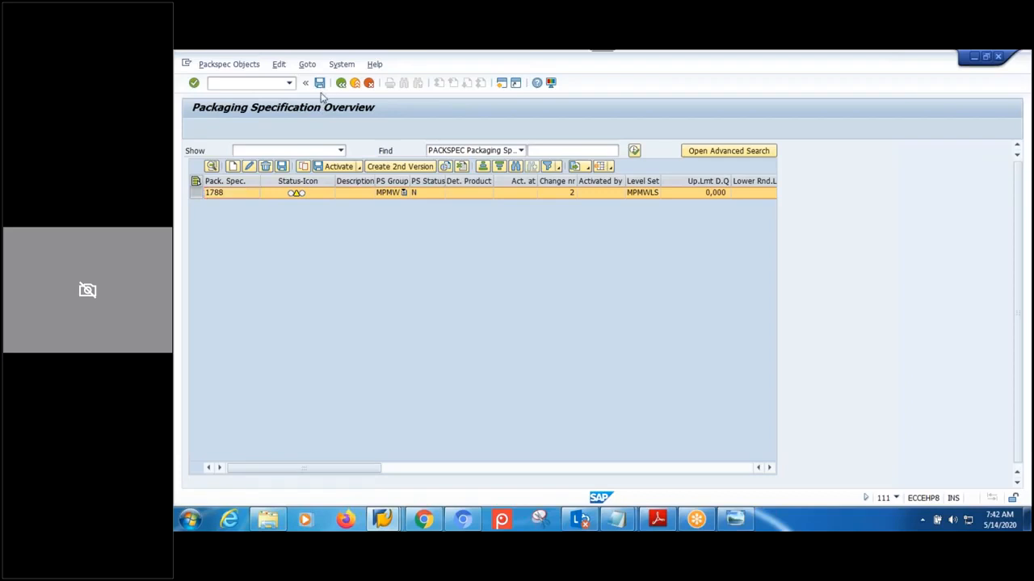
pyautogui.click(320, 84)
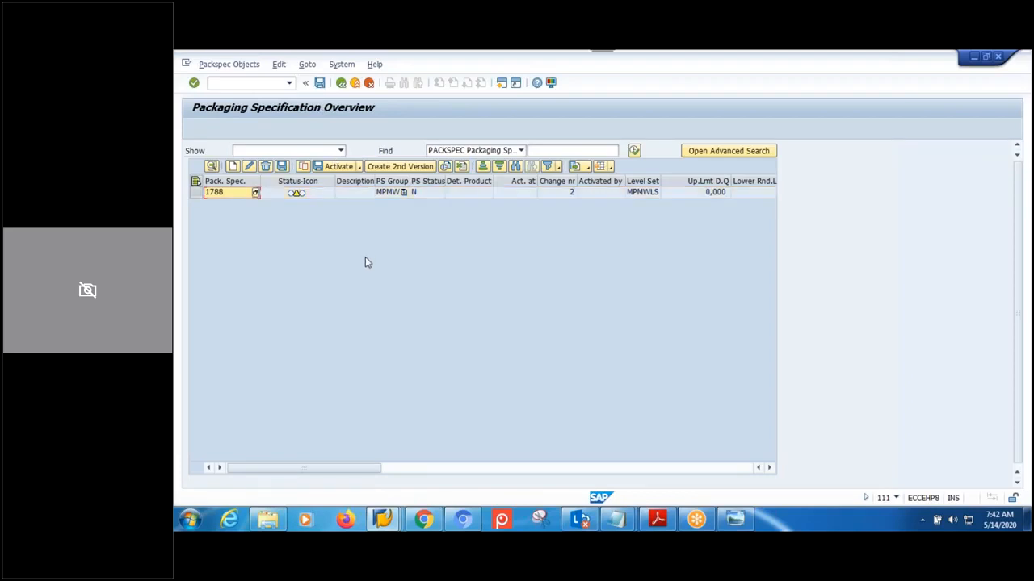
pyautogui.click(342, 86)
# - Search packaging specifications for 1788, finding none, and return to SAP Easy Access
pyautogui.doubleClick(372, 367)
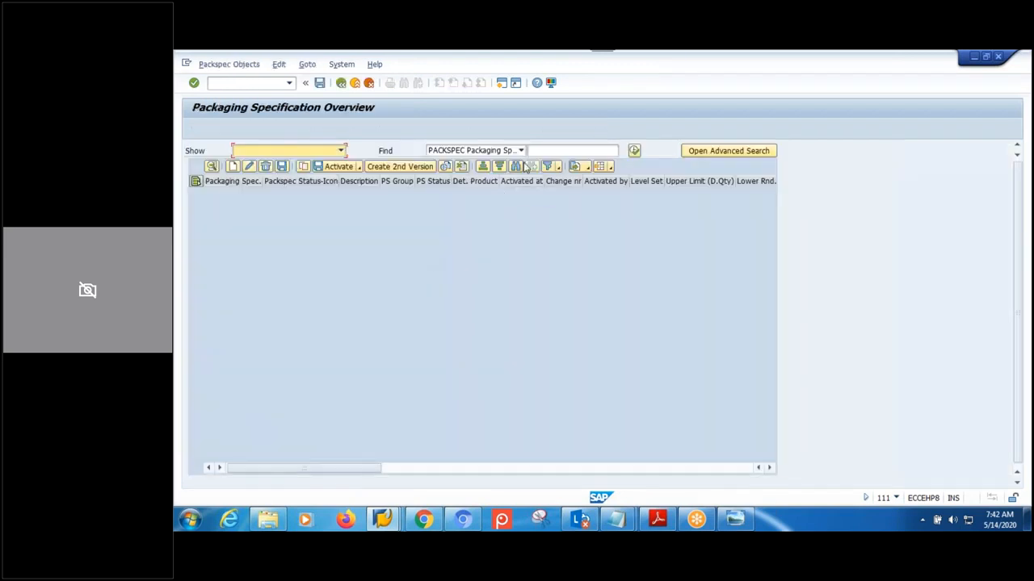
pyautogui.click(561, 152)
pyautogui.write('1788')
pyautogui.press('Return')
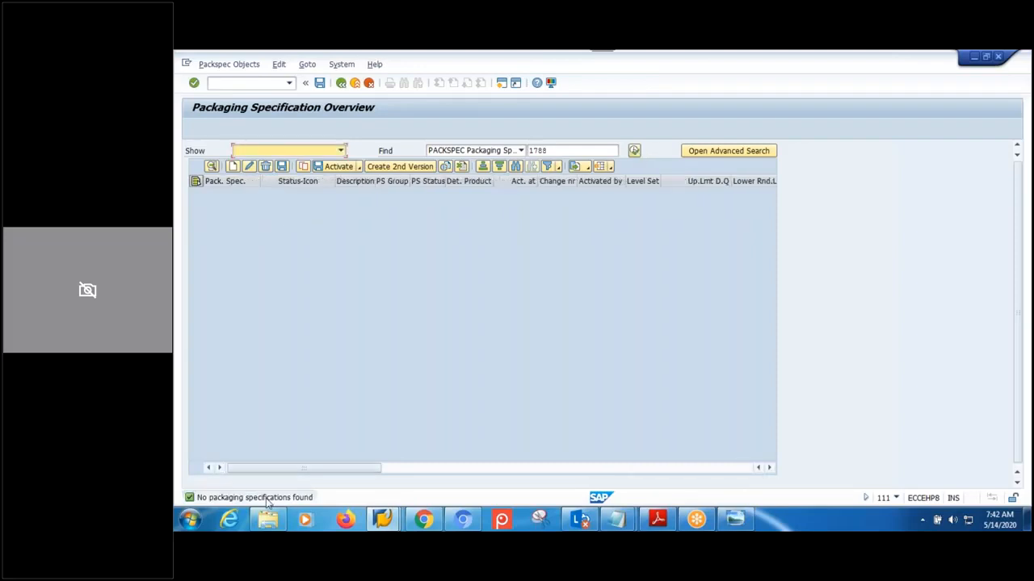
pyautogui.click(342, 84)
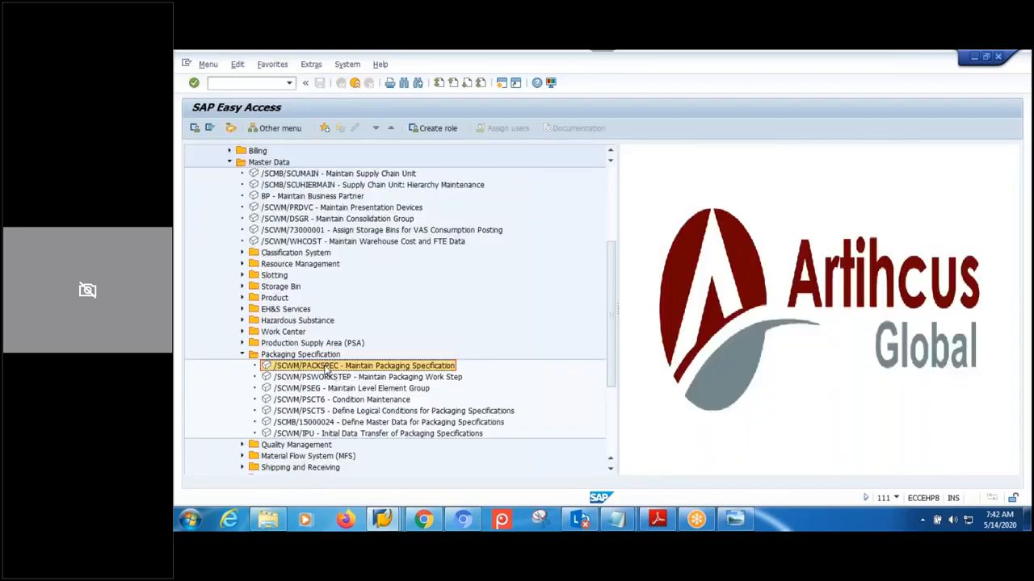
# - View the packaging specification diagram, then save the level type assignments and go back to Display IMG
pyautogui.click(735, 521)
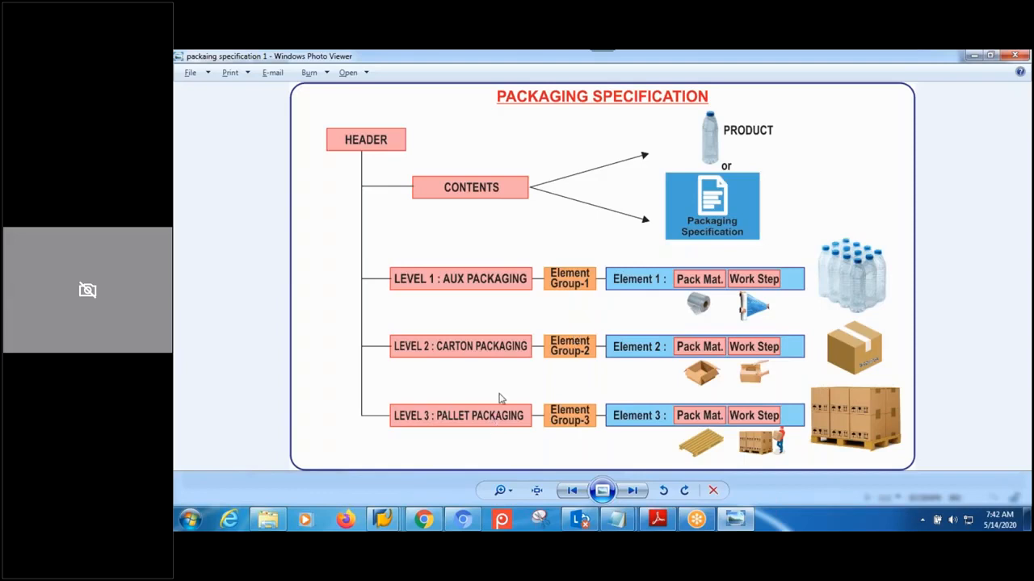
pyautogui.moveTo(383, 520)
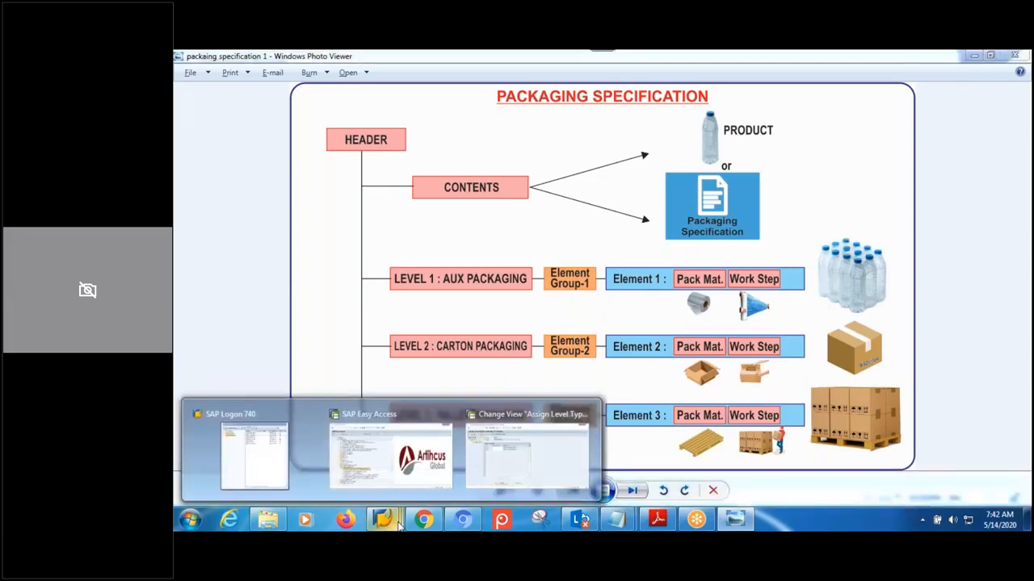
pyautogui.click(504, 461)
pyautogui.click(320, 83)
pyautogui.click(341, 84)
pyautogui.click(341, 83)
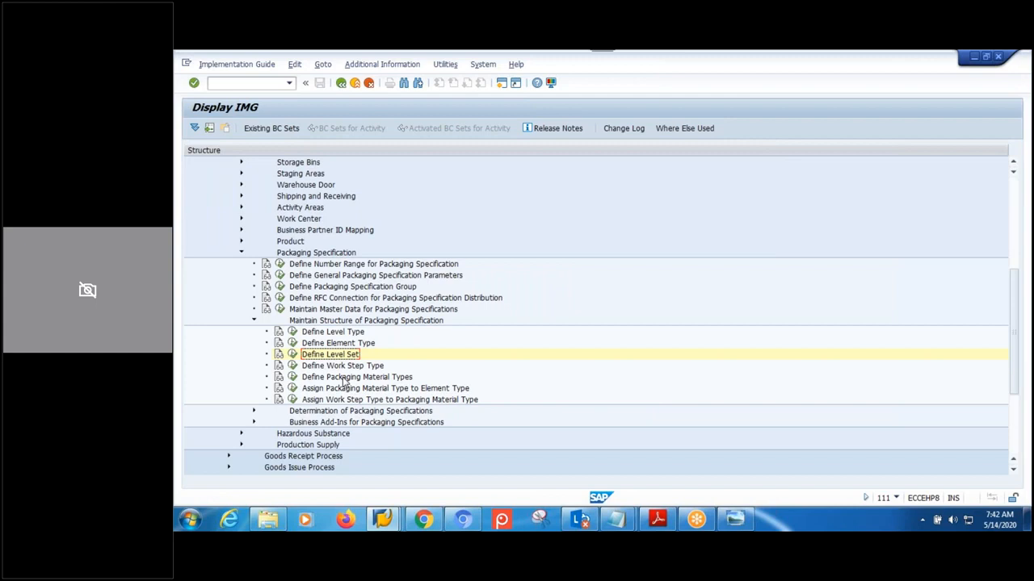
# - In Element Type Definition, add ETM1 'MPMW-ET-01' as auxiliary packaging material
pyautogui.click(292, 342)
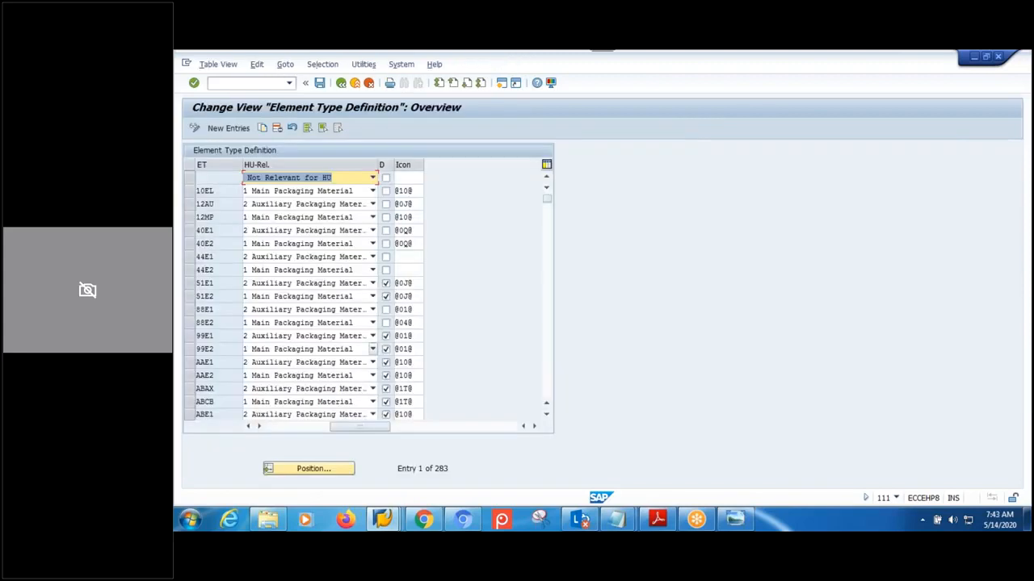
pyautogui.moveTo(351, 427); pyautogui.dragTo(287, 427)
pyautogui.click(228, 127)
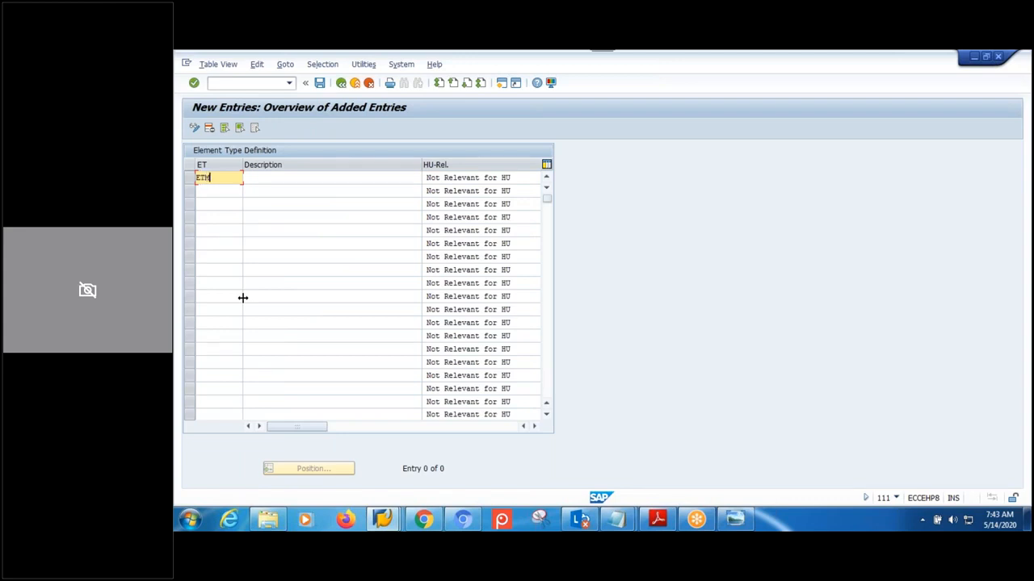
pyautogui.click(258, 177)
pyautogui.write('MPMW-')
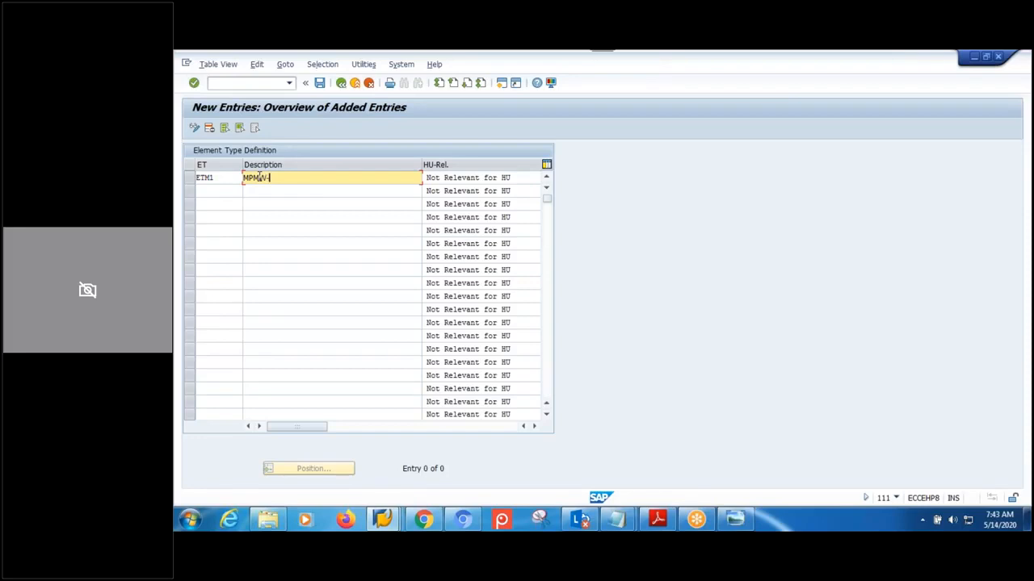
pyautogui.write('ET-01')
pyautogui.click(466, 185)
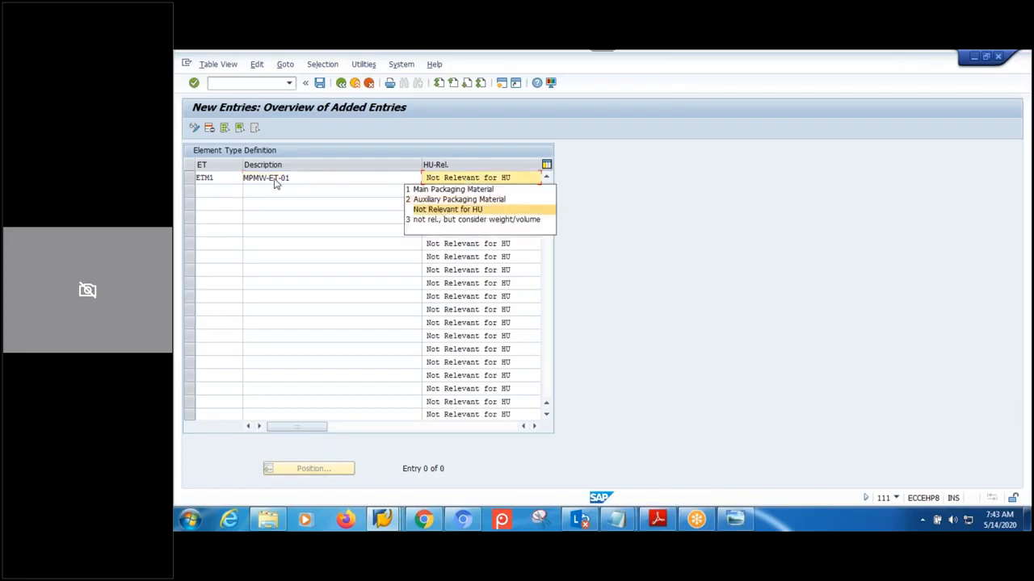
pyautogui.click(455, 202)
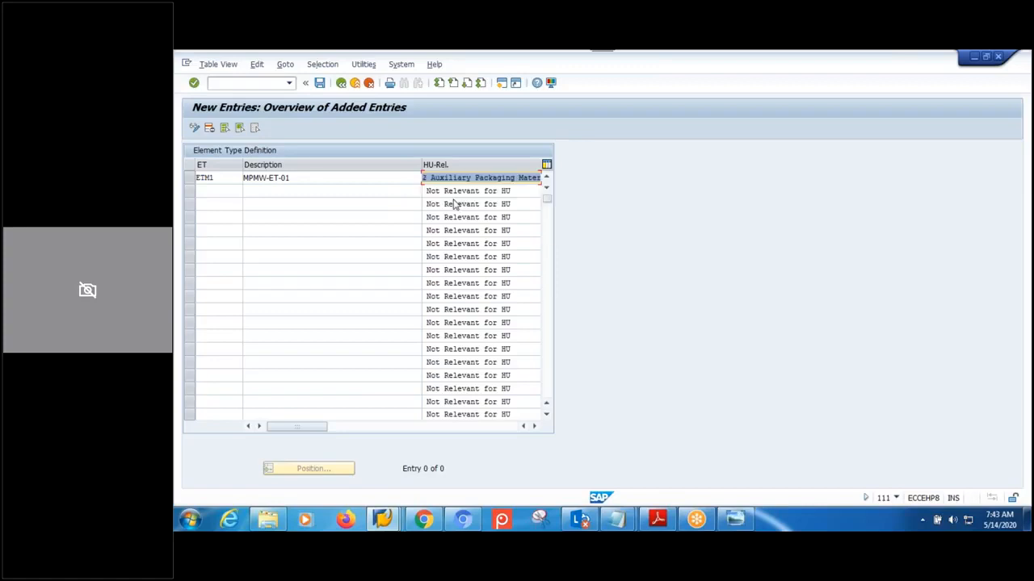
# - Add ETM2 'MPMW-ET-02' as main packaging material, reusing ETM1's description
pyautogui.click(218, 191)
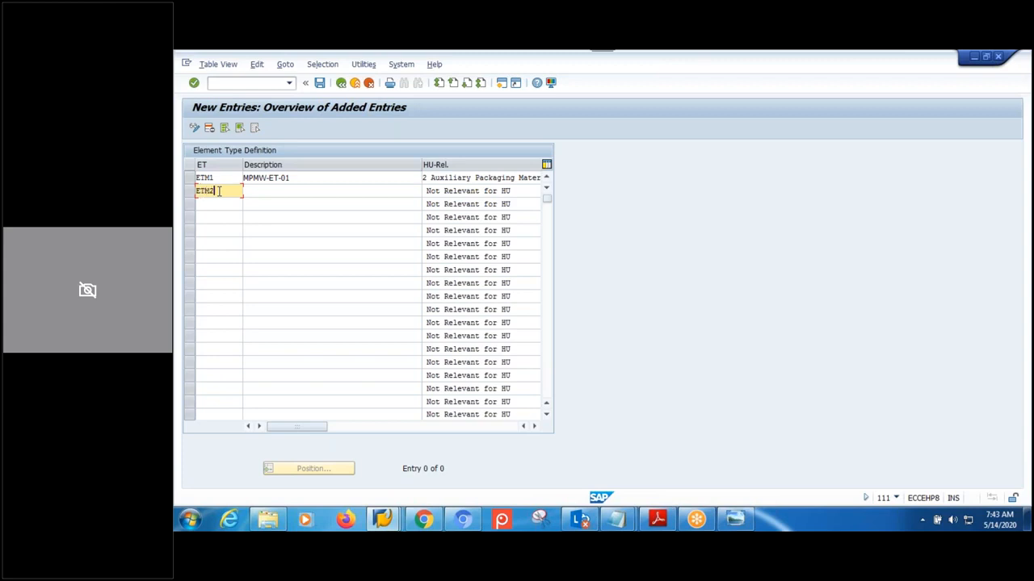
pyautogui.moveTo(293, 178); pyautogui.dragTo(197, 177)
pyautogui.hotkey('ctrl', 'c')
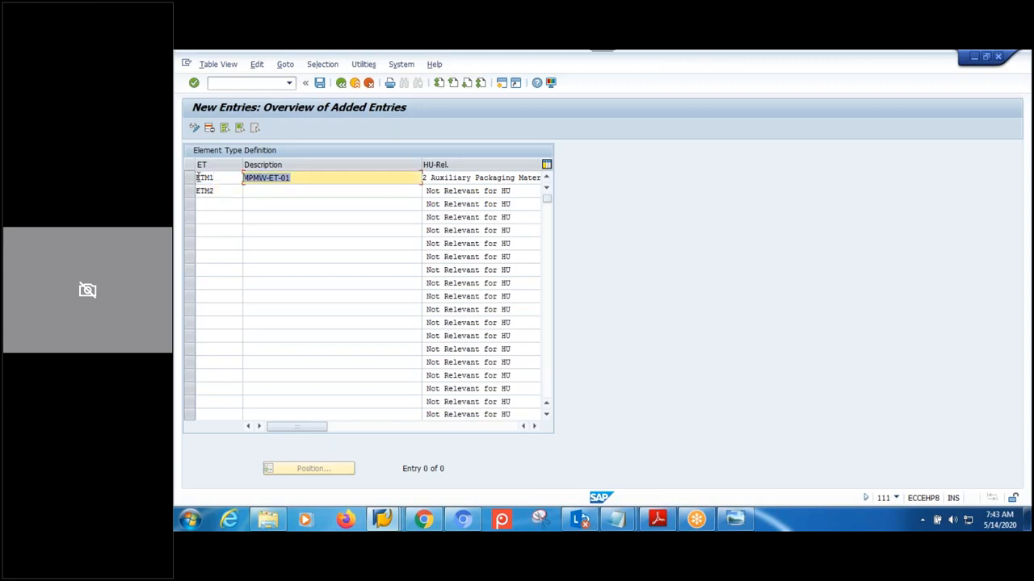
pyautogui.click(269, 191)
pyautogui.hotkey('ctrl', 'v')
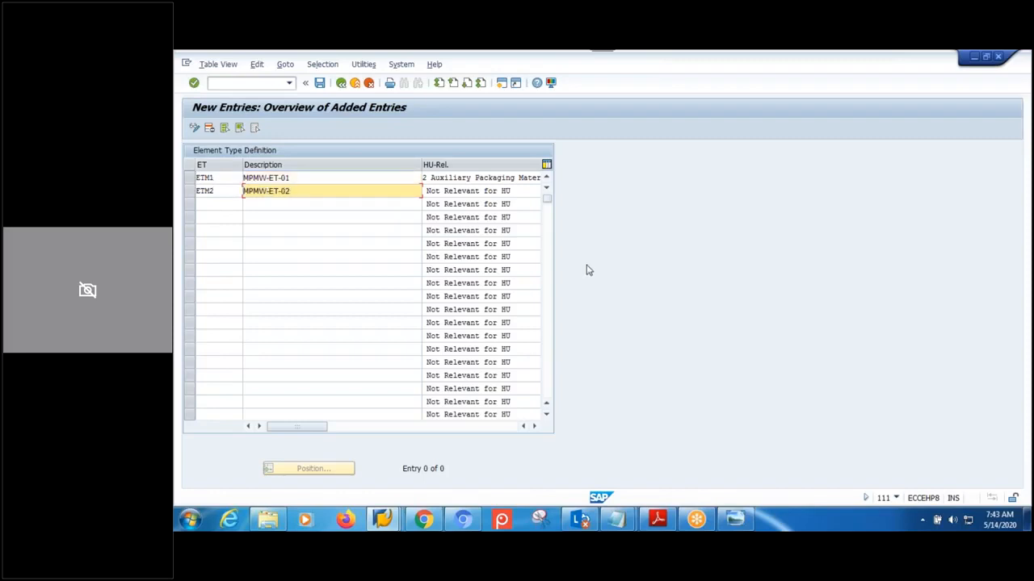
pyautogui.click(484, 192)
pyautogui.click(464, 203)
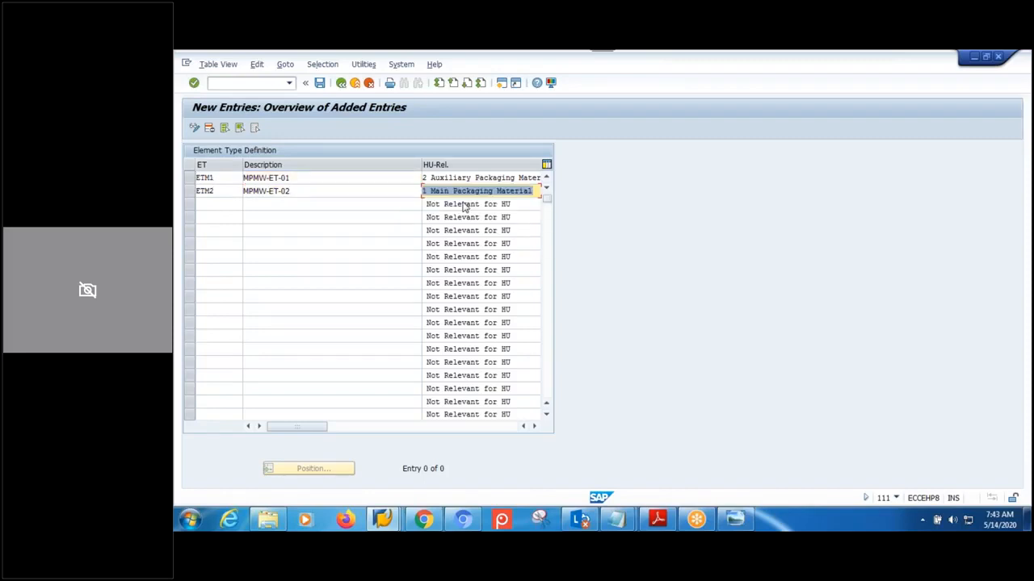
pyautogui.click(534, 426)
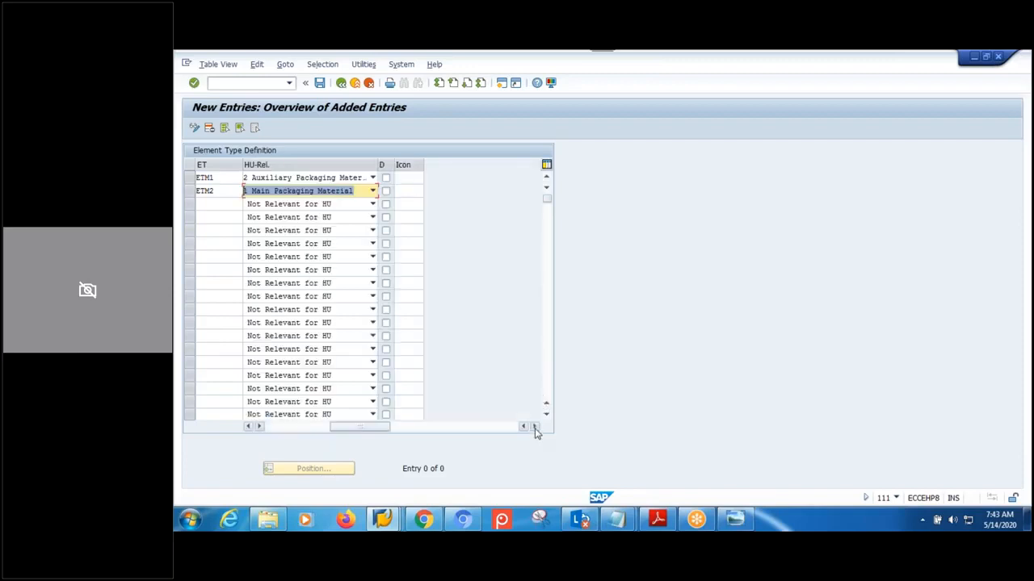
# - Switch on D for ETM1 and ETM2 and give ETM1 the ICON_OKAY icon
pyautogui.click(386, 179)
pyautogui.click(386, 191)
pyautogui.click(402, 178)
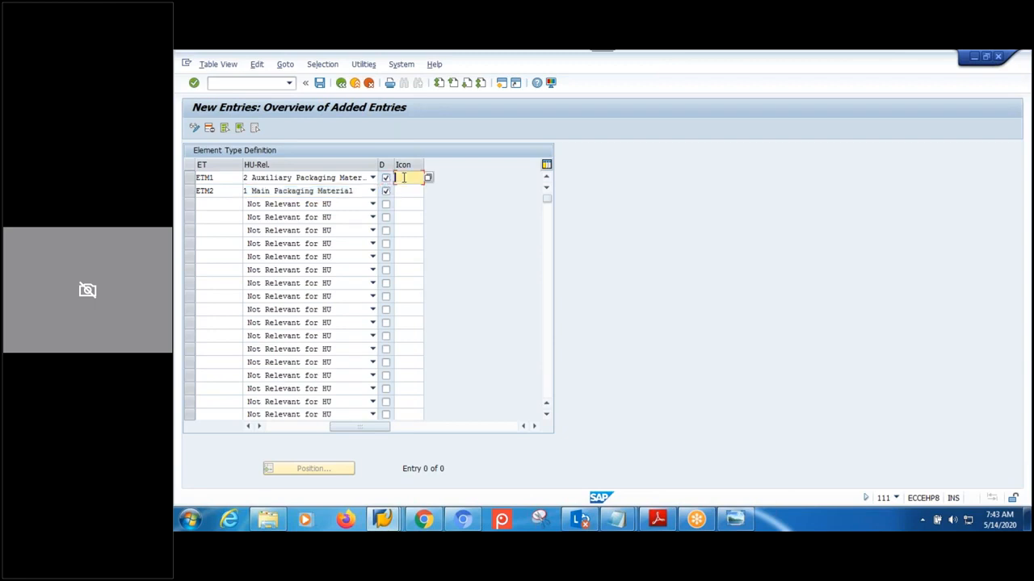
pyautogui.press('F4')
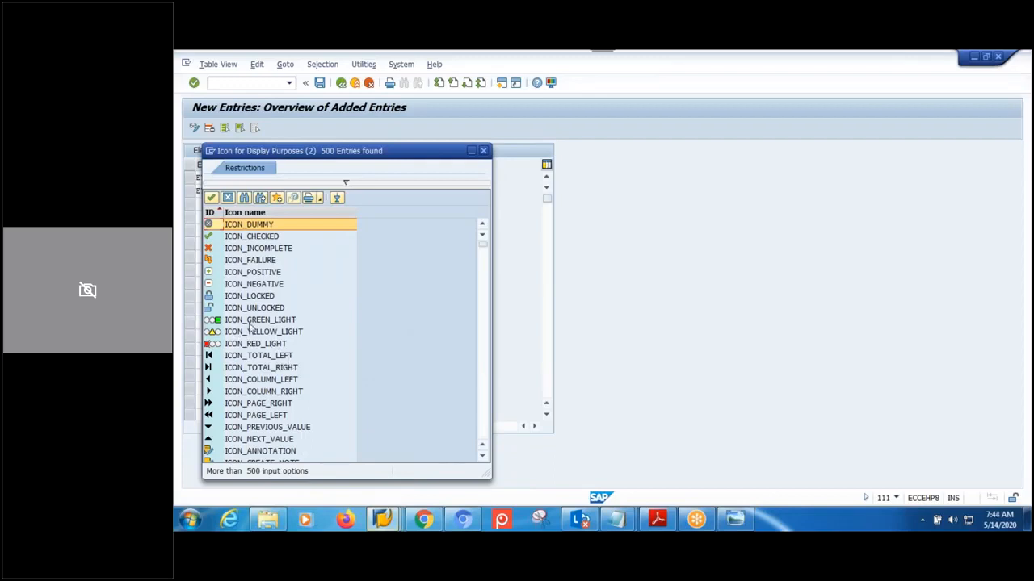
pyautogui.scroll(-1, 250, 326)
pyautogui.scroll(-6, 250, 326)
pyautogui.scroll(-2, 250, 326)
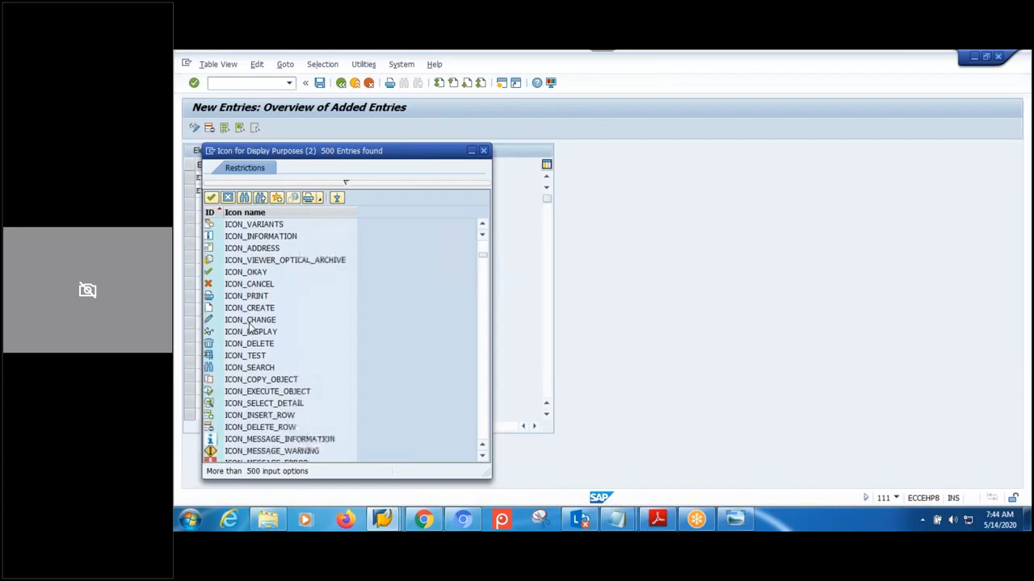
pyautogui.doubleClick(257, 272)
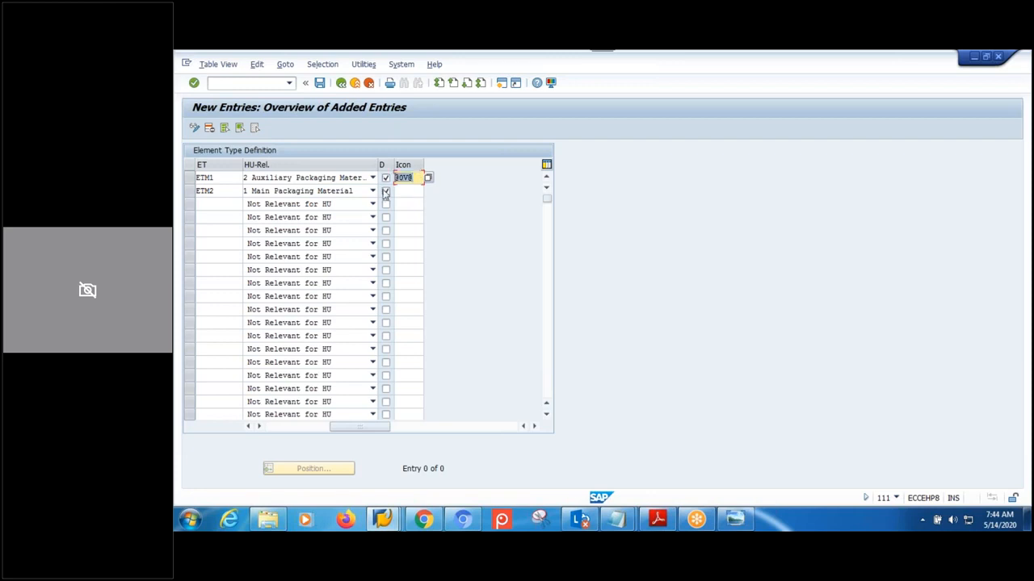
pyautogui.click(385, 190)
pyautogui.click(398, 191)
pyautogui.write('@0V@')
pyautogui.click(320, 83)
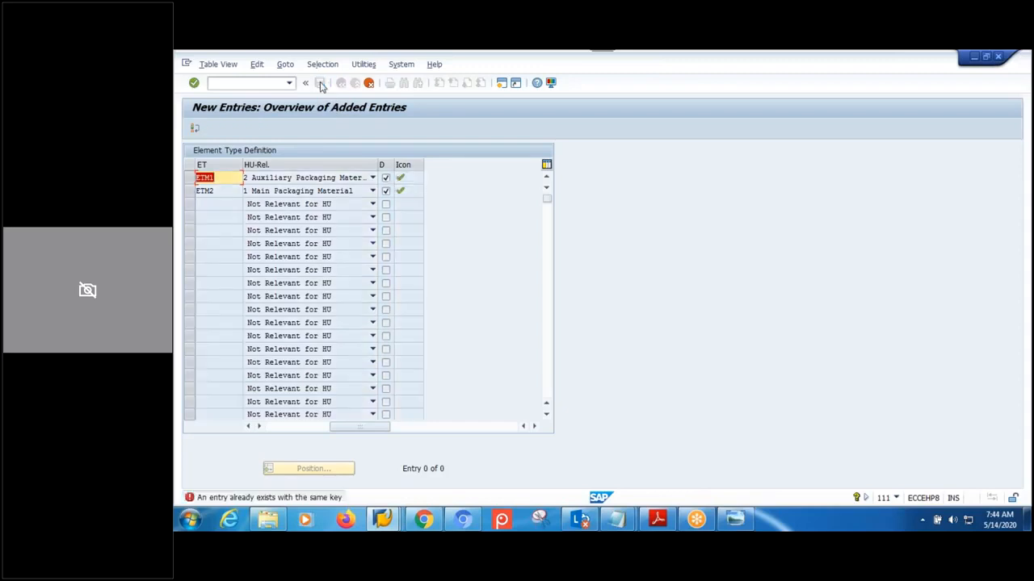
# - Rename the element type keys to EMT1 and EMT2 and save under the customizing request
pyautogui.click(218, 178)
pyautogui.press('BackSpace')
pyautogui.press('BackSpace')
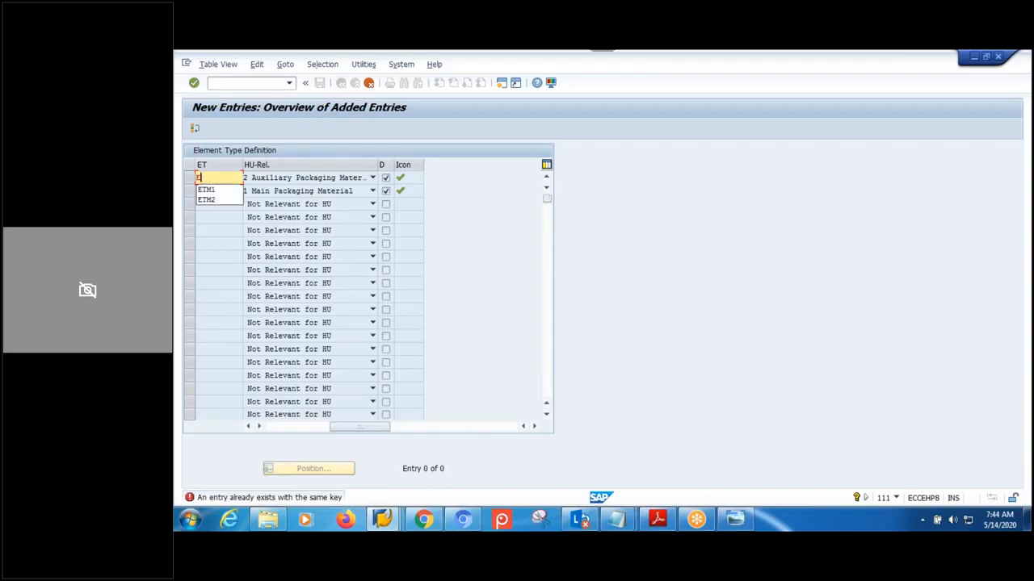
pyautogui.write('MT1')
pyautogui.press('Return')
pyautogui.write('EMT2')
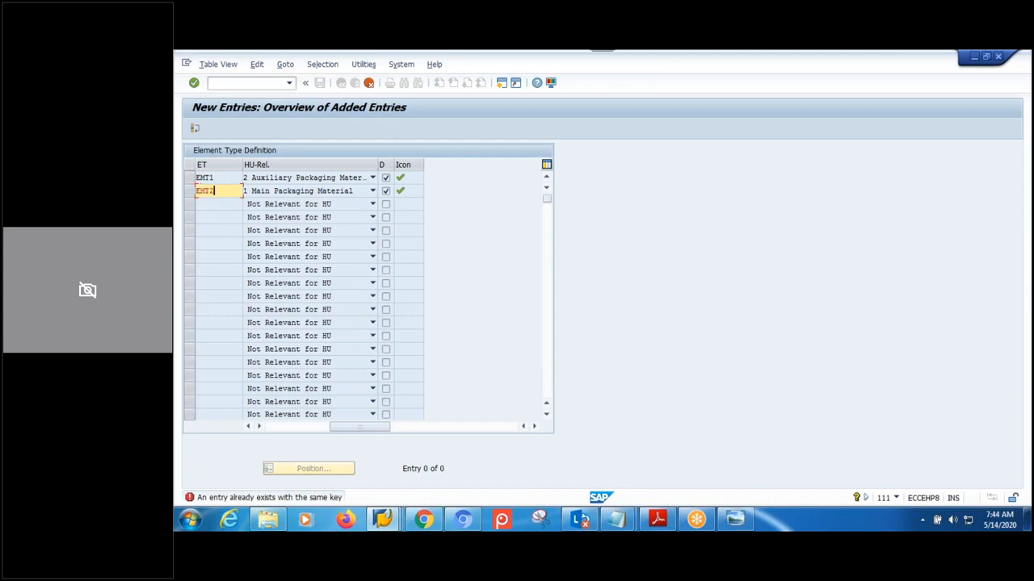
pyautogui.hotkey('ctrl', 's')
pyautogui.press('Return')
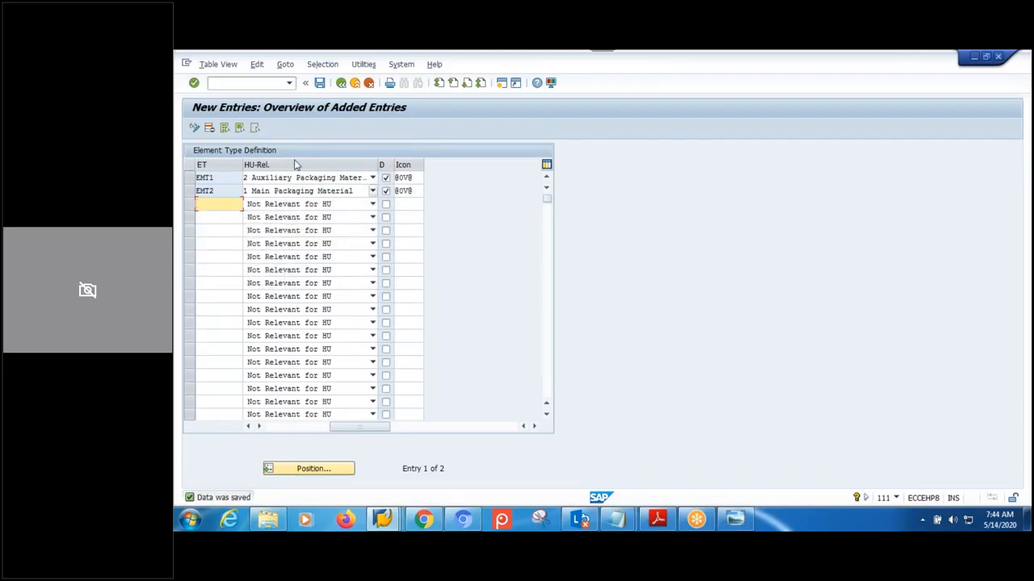
# - Go back to the IMG tree and run Define Level Set
pyautogui.click(341, 84)
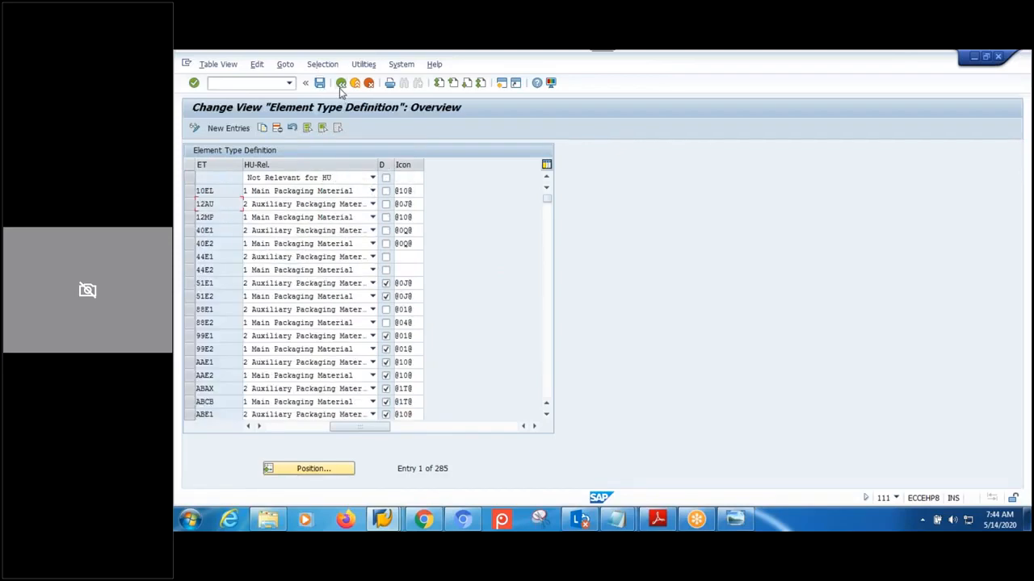
pyautogui.click(341, 84)
pyautogui.click(342, 356)
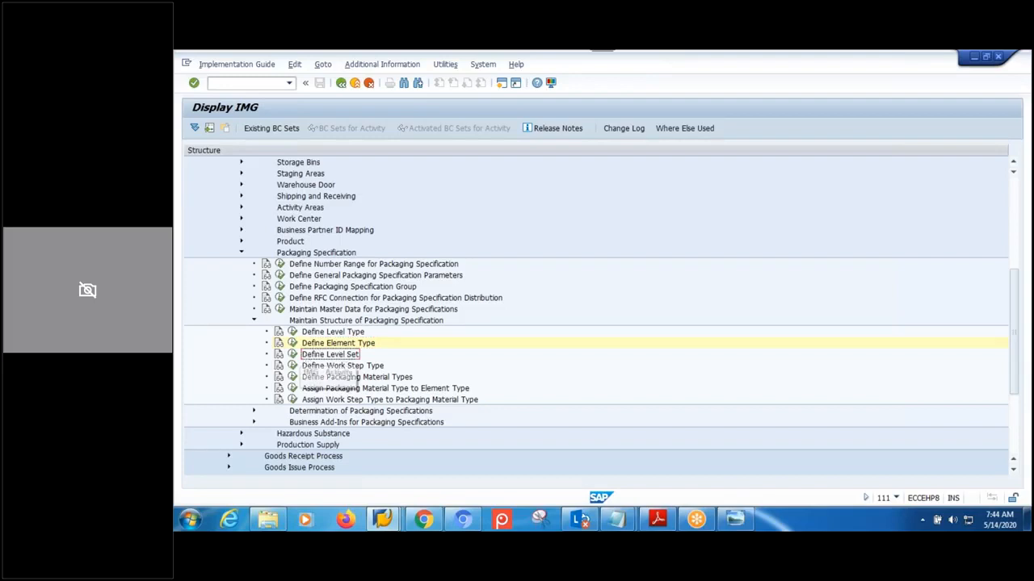
pyautogui.click(292, 355)
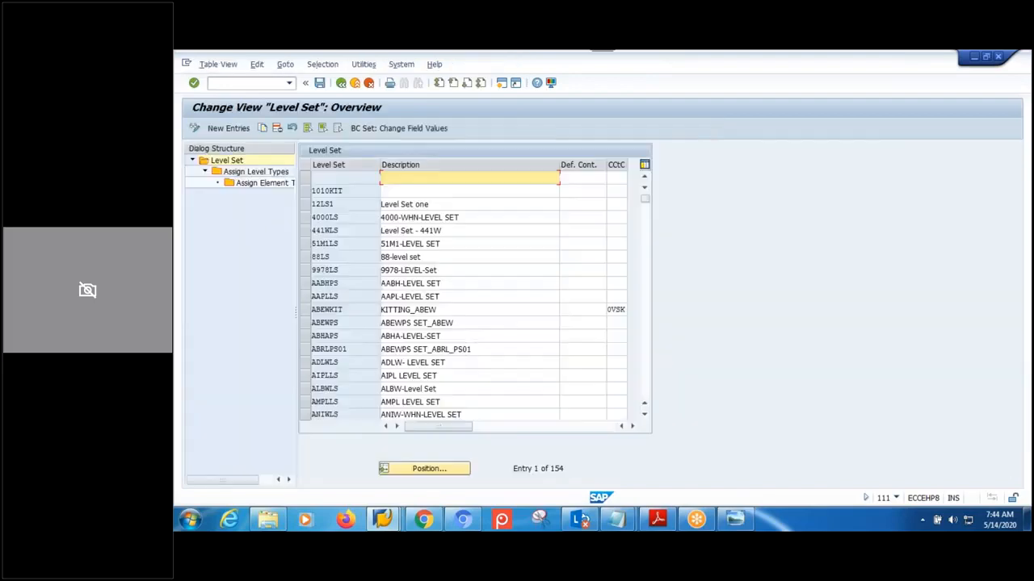
# - Position on level set MPMWLS and display its assigned level types LTM1 and LTM2
pyautogui.click(443, 469)
pyautogui.write('MPM')
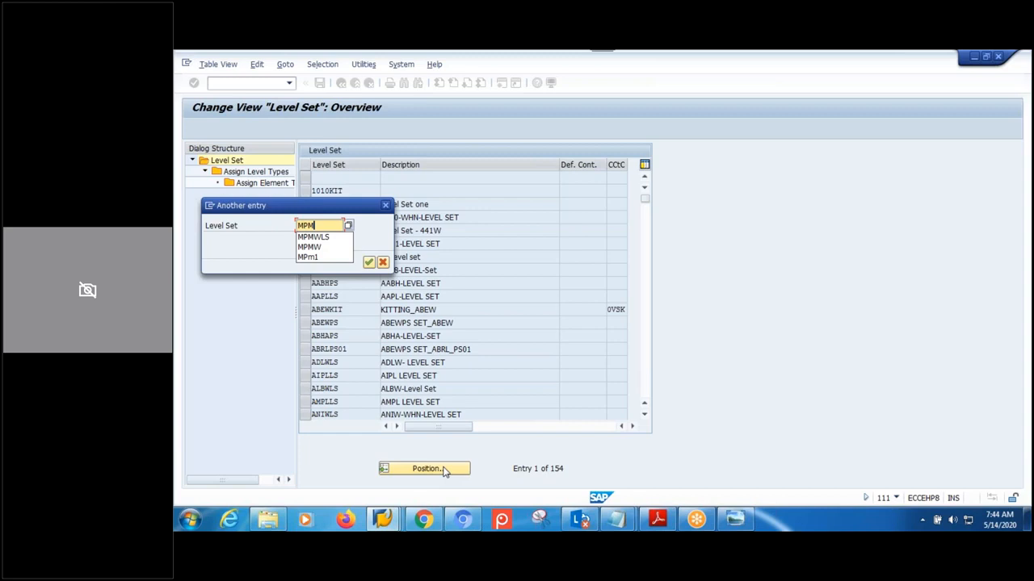
pyautogui.write('WLS')
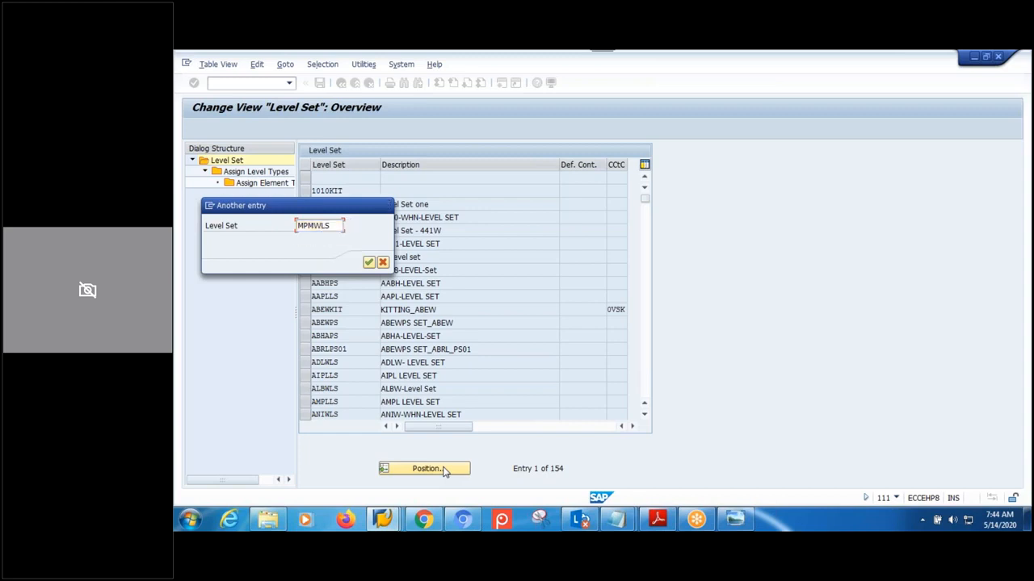
pyautogui.press('Return')
pyautogui.click(305, 178)
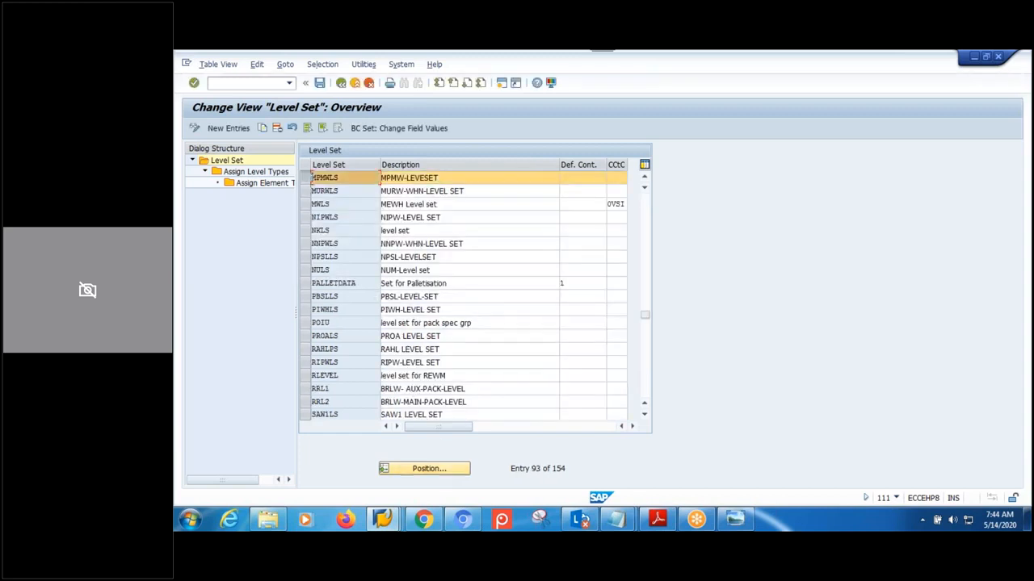
pyautogui.click(267, 173)
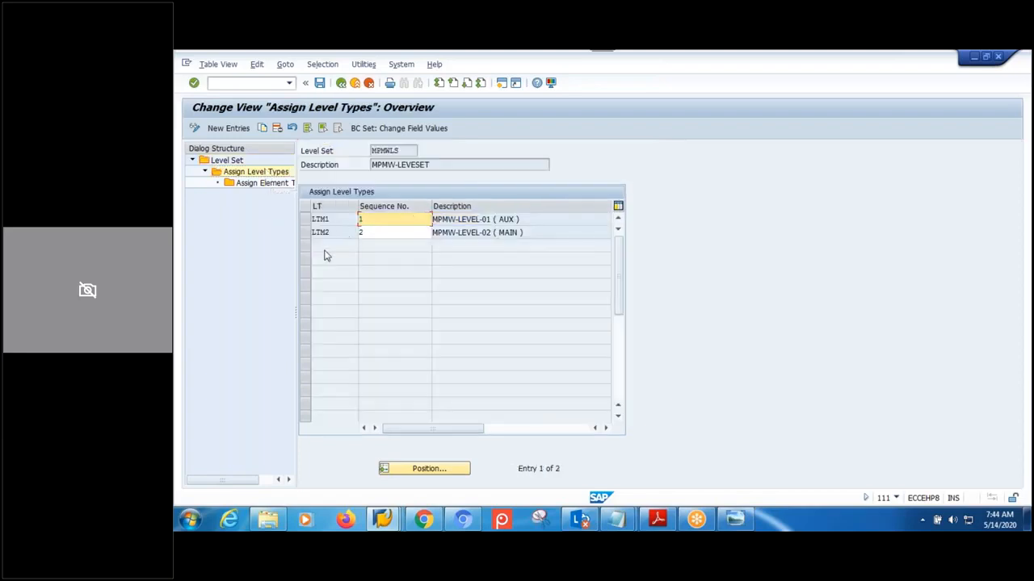
# - Under LTM1 of MPMWLS, add element type EMT1 at sequence 1 and save with the customizing request
pyautogui.click(305, 219)
pyautogui.click(263, 183)
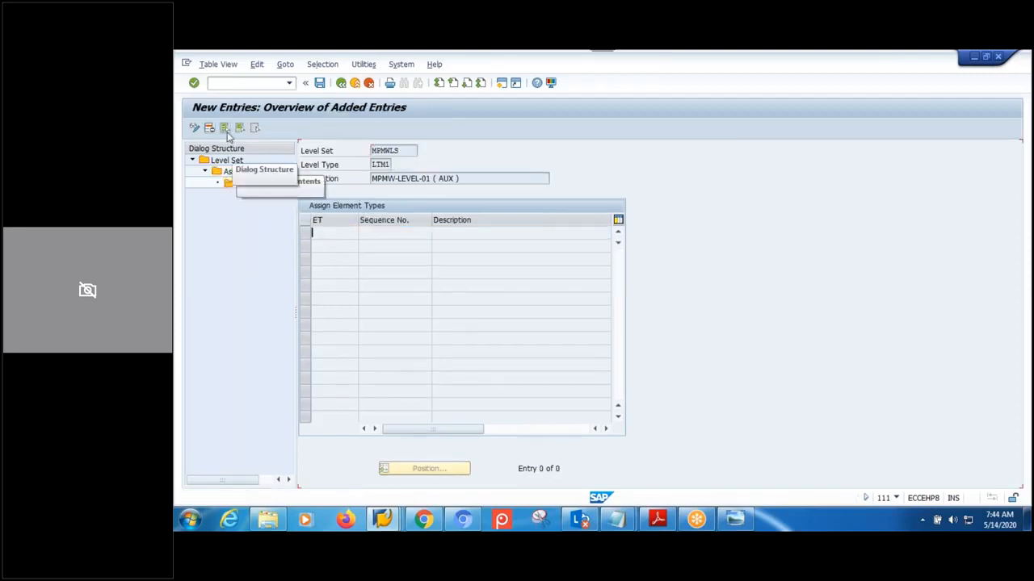
pyautogui.click(229, 130)
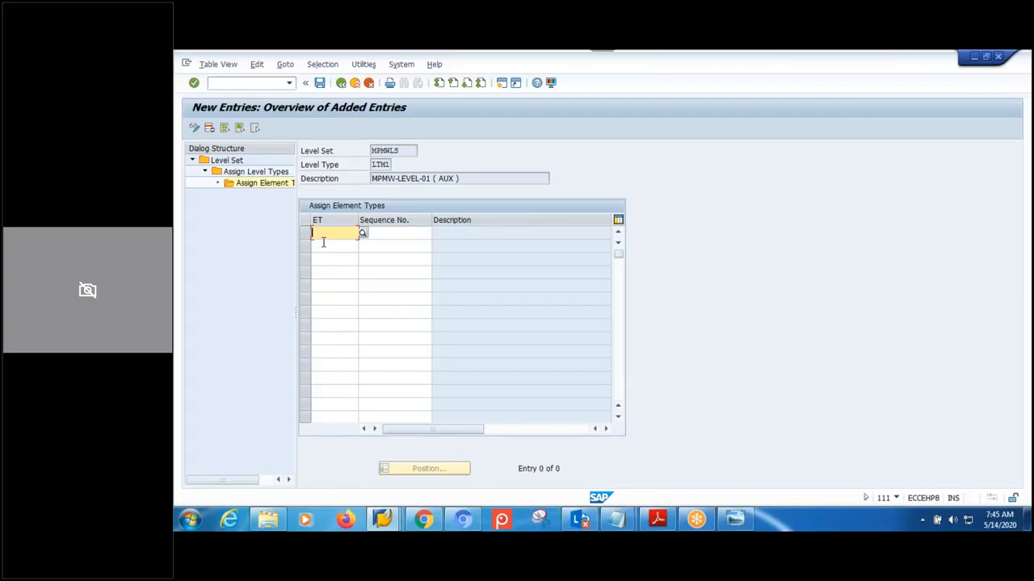
pyautogui.write('EMT1')
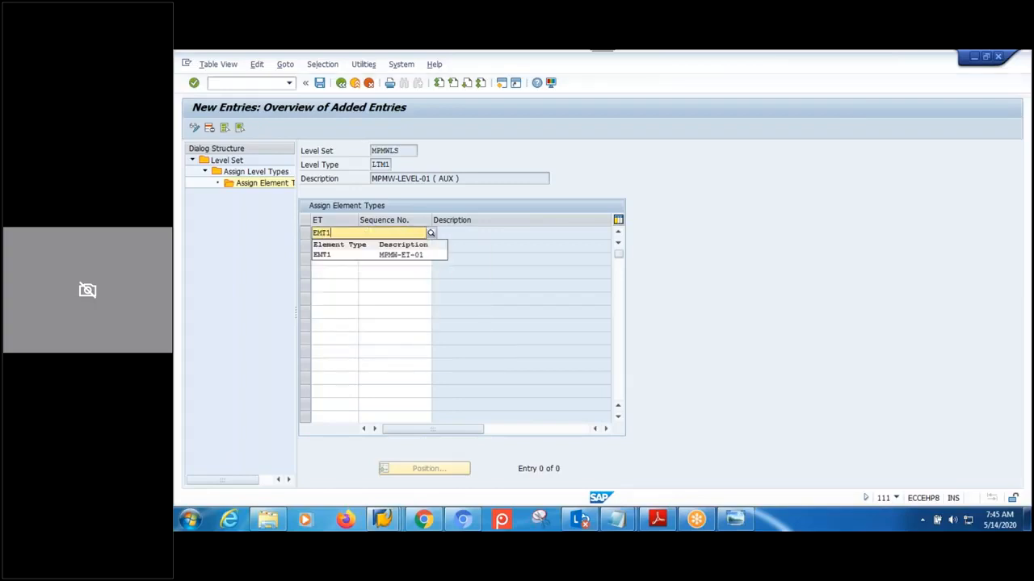
pyautogui.press('Return')
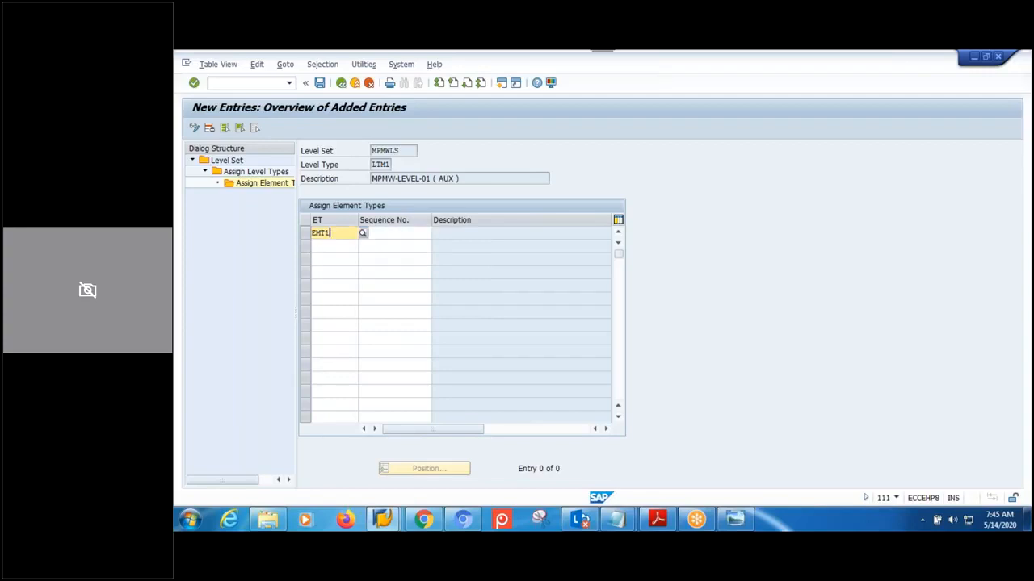
pyautogui.click(388, 233)
pyautogui.write('1')
pyautogui.press('Return')
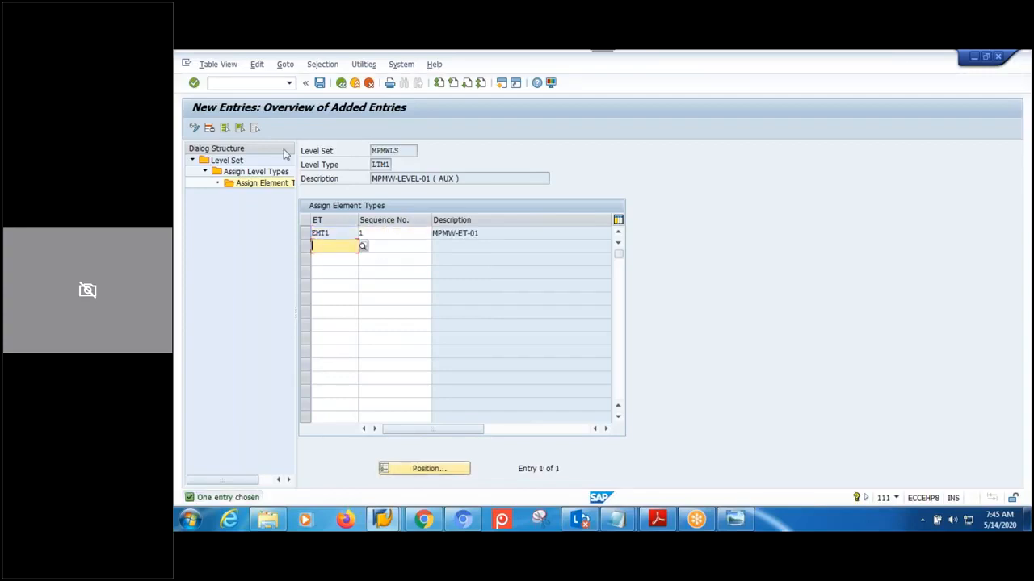
pyautogui.click(319, 82)
pyautogui.press('Return')
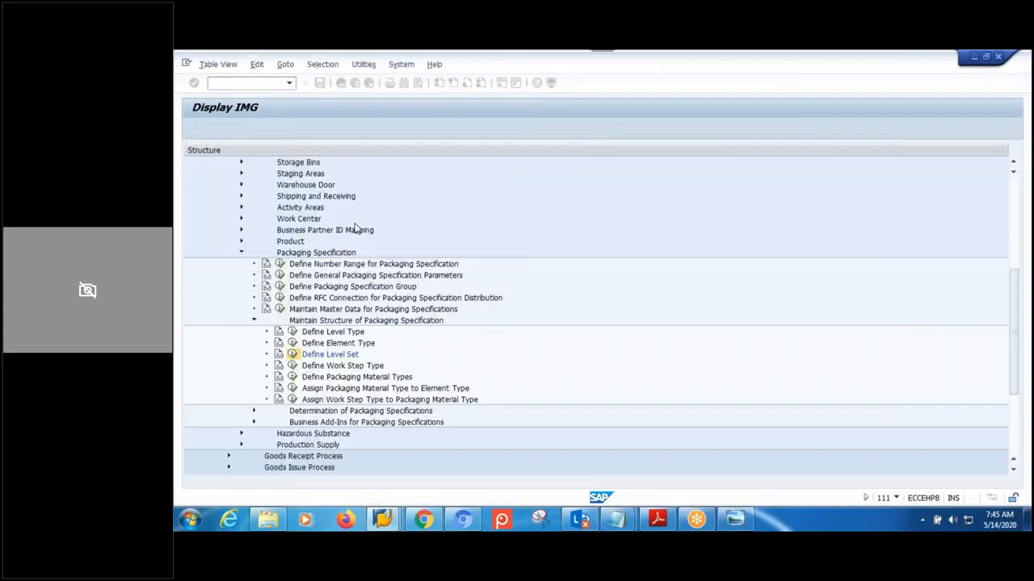
# - Open the element type assignments for level type LTM2 of MPMWLS
pyautogui.click(341, 83)
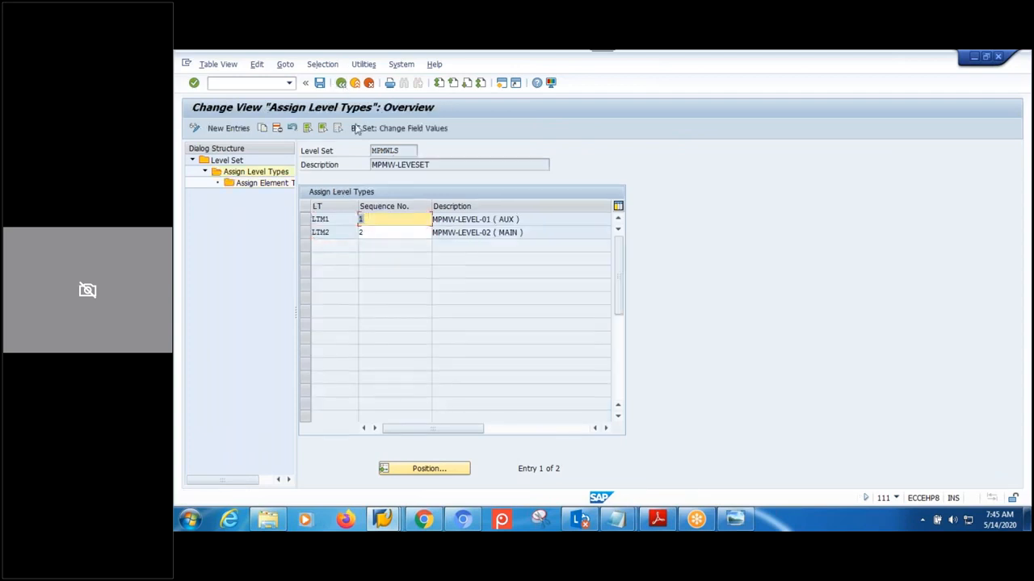
pyautogui.click(305, 233)
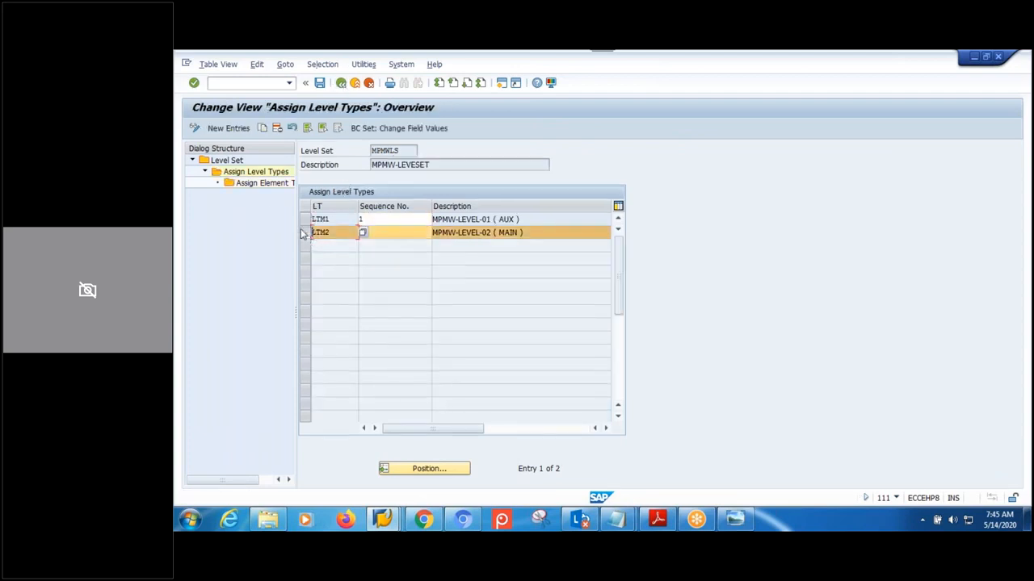
pyautogui.doubleClick(262, 184)
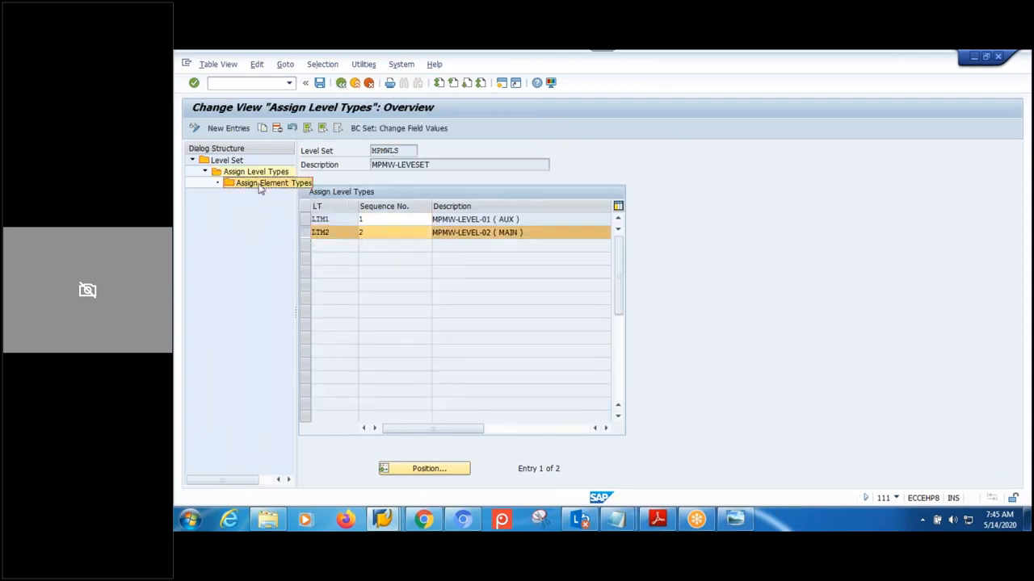
# - Add a new entry assigning element type EMT2 at sequence 1
pyautogui.click(216, 129)
pyautogui.click(342, 234)
pyautogui.click(337, 245)
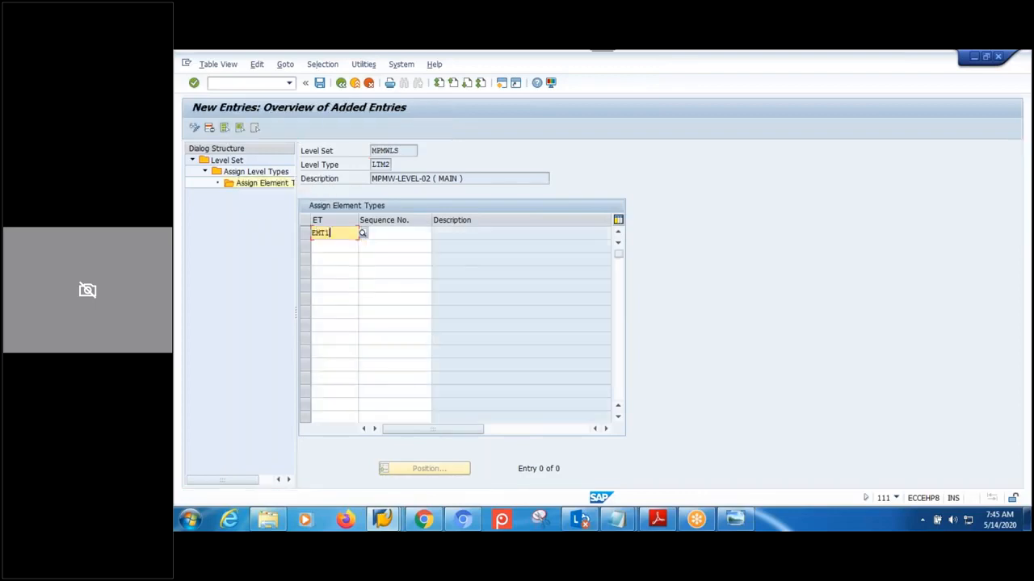
pyautogui.press('BackSpace')
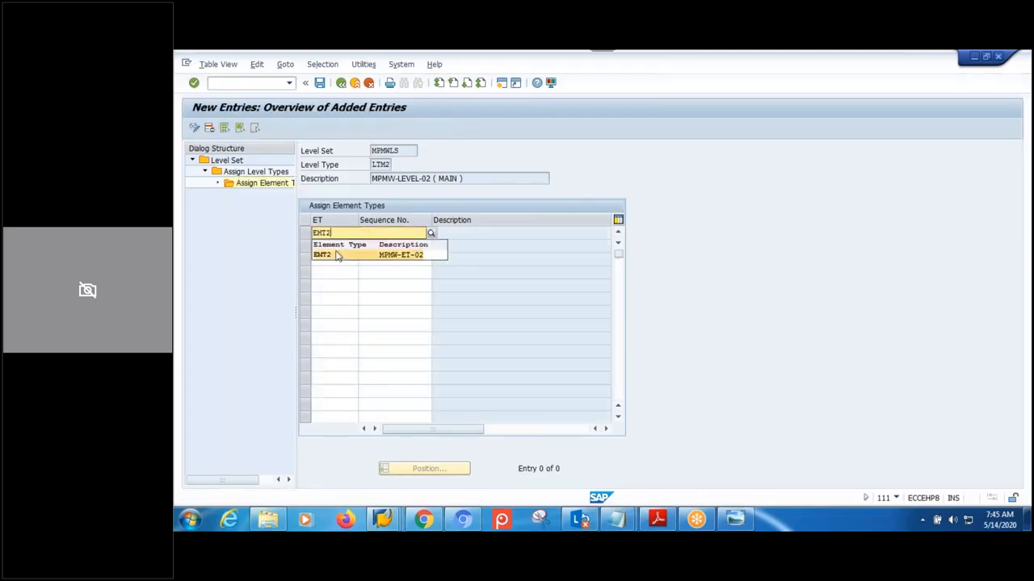
pyautogui.write('2')
pyautogui.click(386, 234)
pyautogui.write('1')
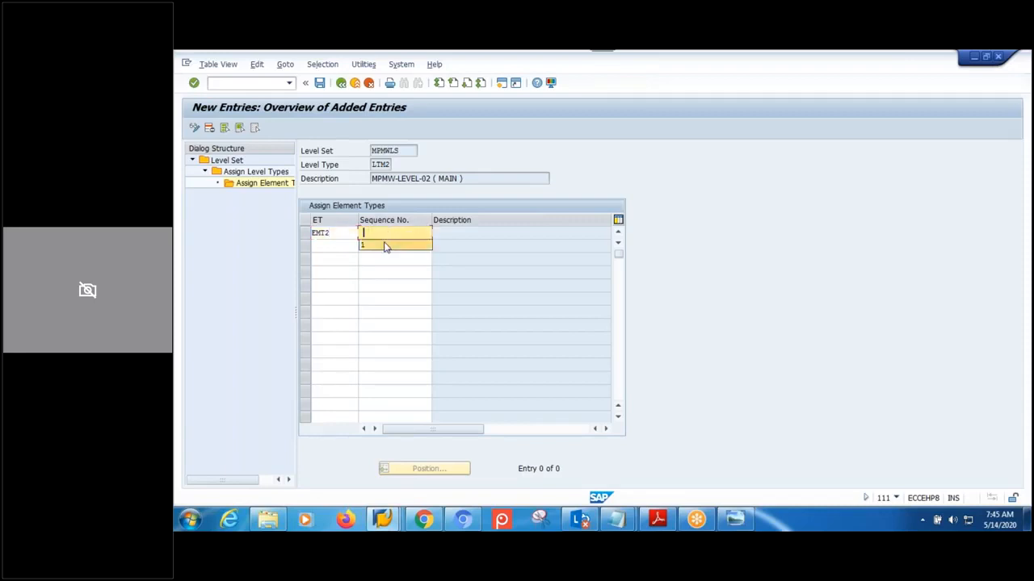
# - Save the EMT2 assignment and return to the Level Set overview
pyautogui.click(319, 82)
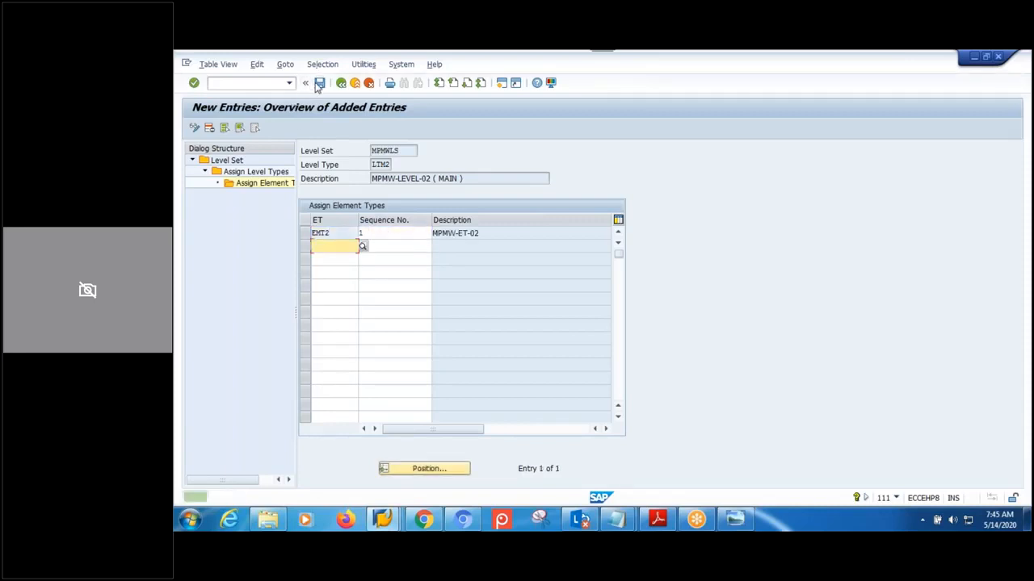
pyautogui.click(342, 82)
pyautogui.click(341, 82)
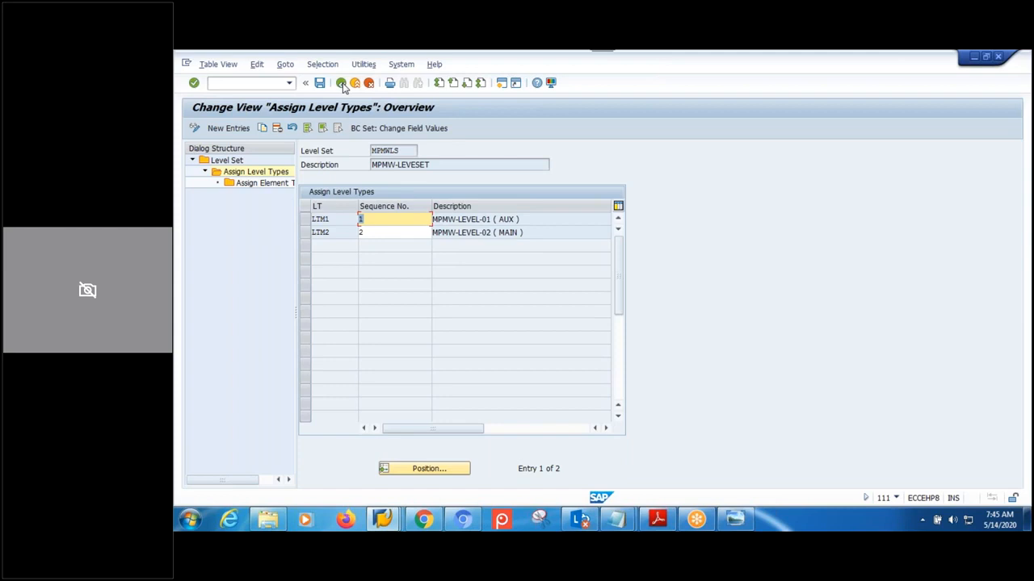
pyautogui.click(341, 83)
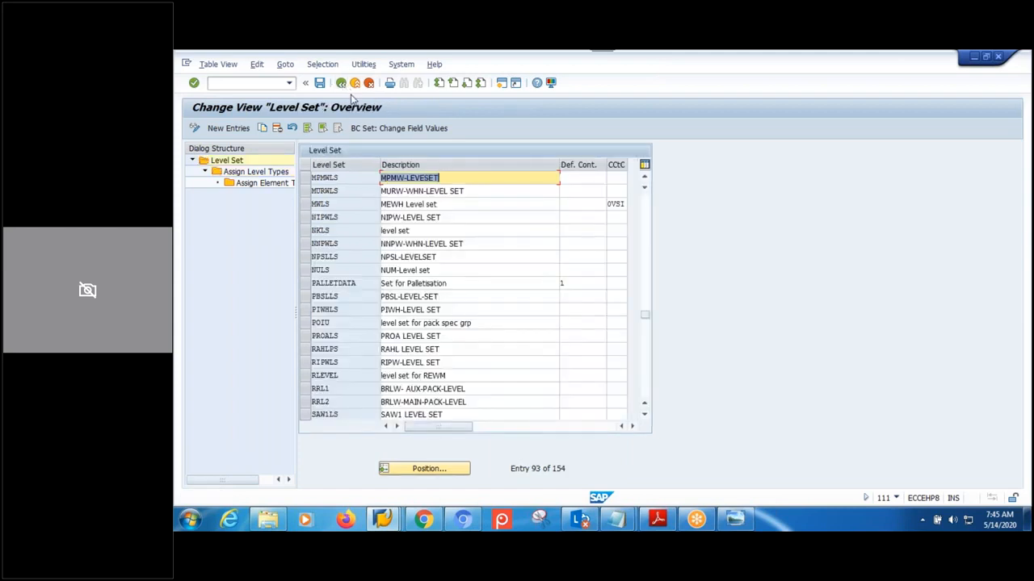
# - From SAP Easy Access, start packaging specification maintenance with /SCWM/PACKSPEC
pyautogui.click(384, 518)
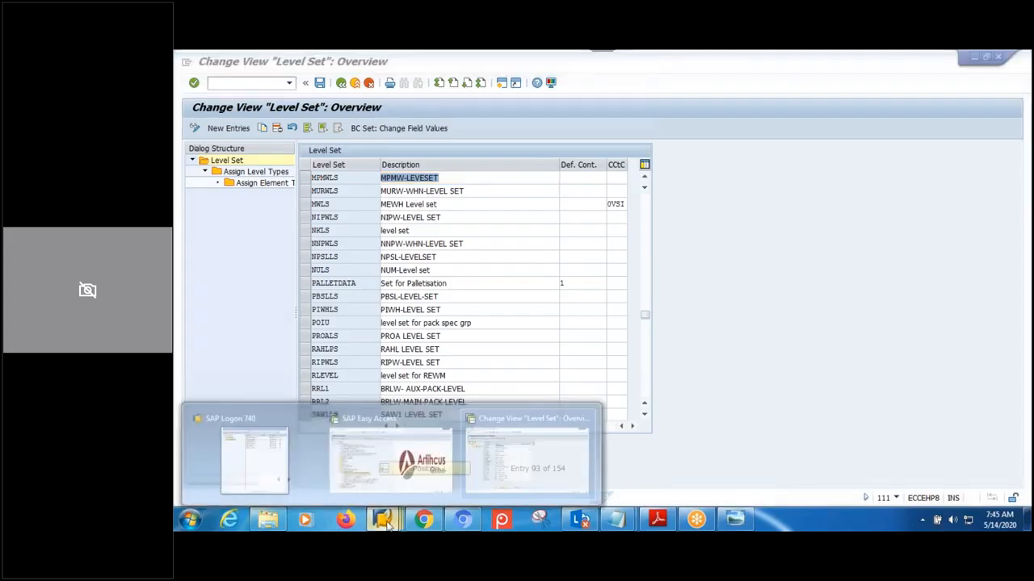
pyautogui.click(382, 468)
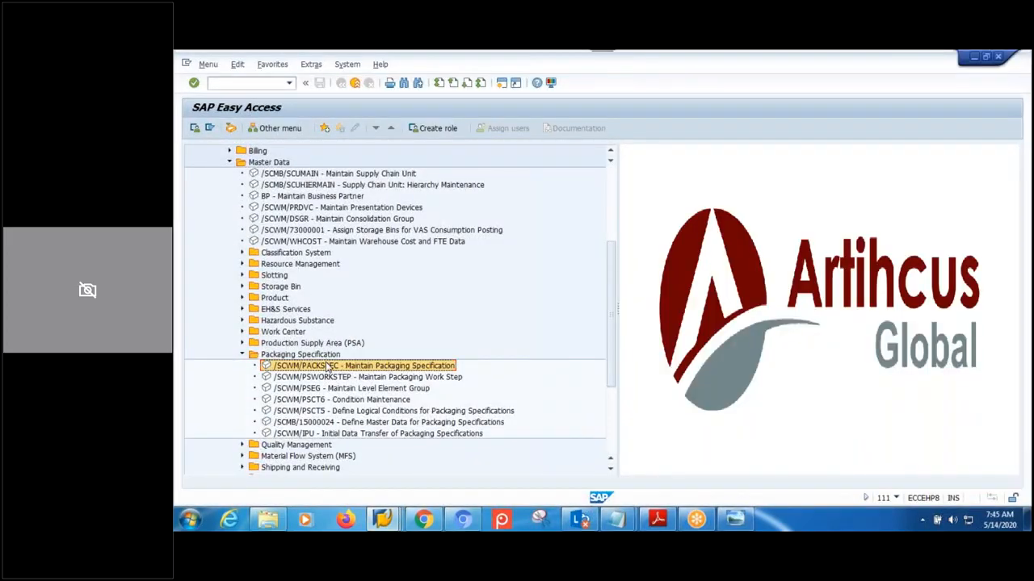
pyautogui.doubleClick(329, 368)
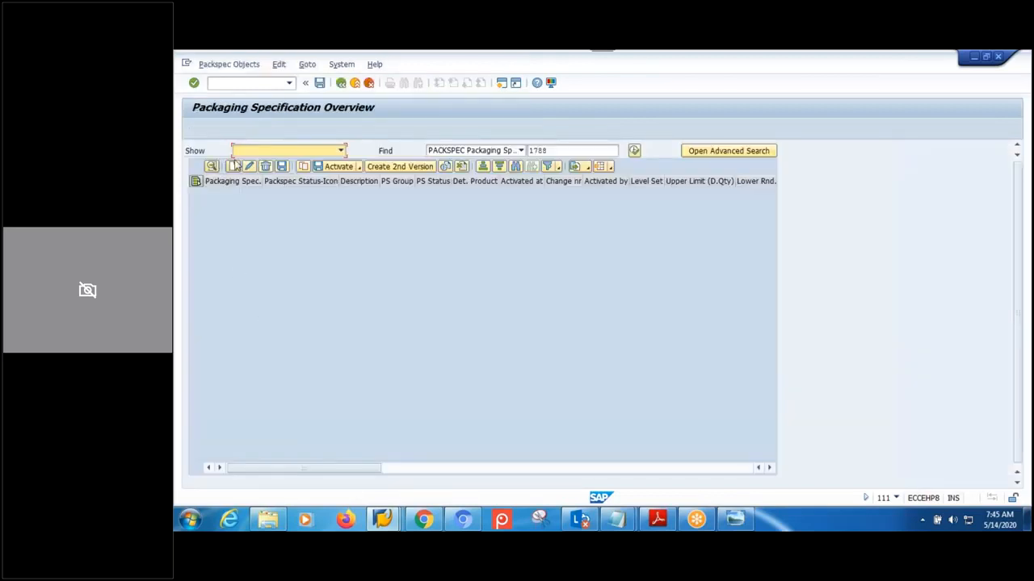
# - Create a new packaging specification in spec group MPMW, producing 1789
pyautogui.click(233, 166)
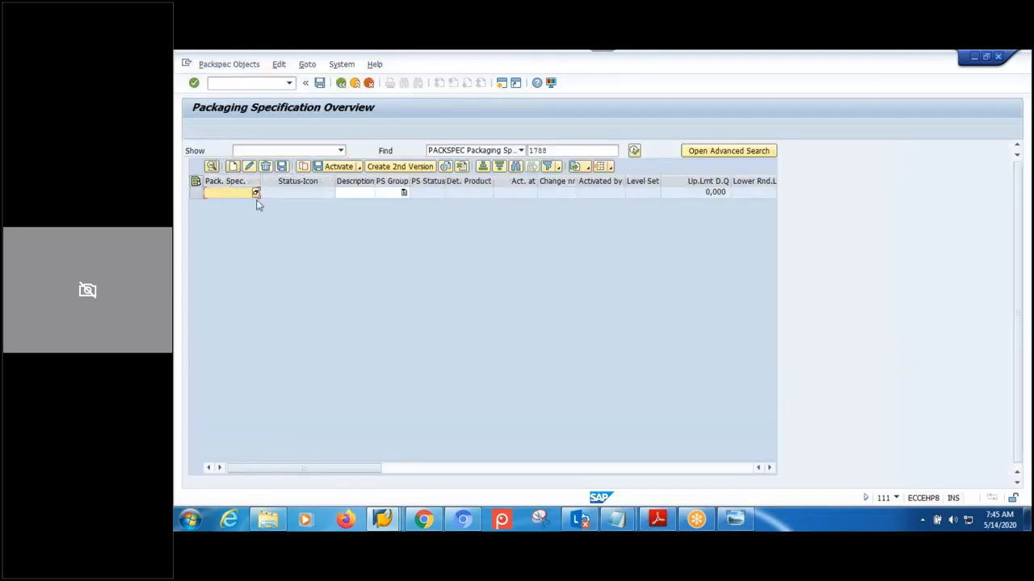
pyautogui.click(404, 193)
pyautogui.press('Down')
pyautogui.press('Down')
pyautogui.press('Down')
pyautogui.press('Down')
pyautogui.press('Down')
pyautogui.press('Down')
pyautogui.press('Down')
pyautogui.press('Down')
pyautogui.press('Down')
pyautogui.press('Down')
pyautogui.press('Down')
pyautogui.press('Down')
pyautogui.press('Down')
pyautogui.press('Down')
pyautogui.press('Down')
pyautogui.press('Down')
pyautogui.press('Down')
pyautogui.press('Down')
pyautogui.press('Down')
pyautogui.press('Down')
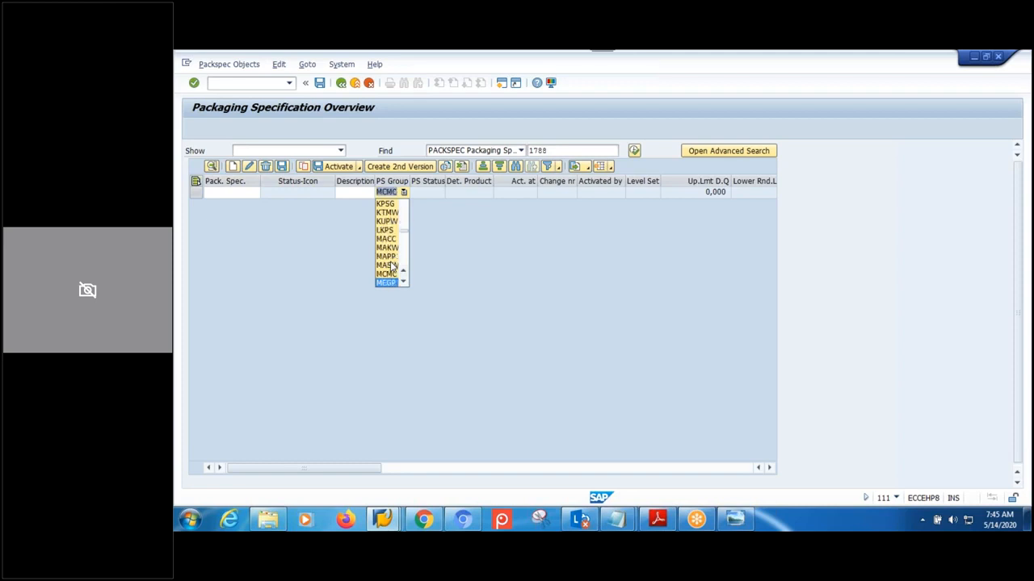
pyautogui.press('Down')
pyautogui.press('Down')
pyautogui.press('Down')
pyautogui.press('Down')
pyautogui.press('Down')
pyautogui.press('Down')
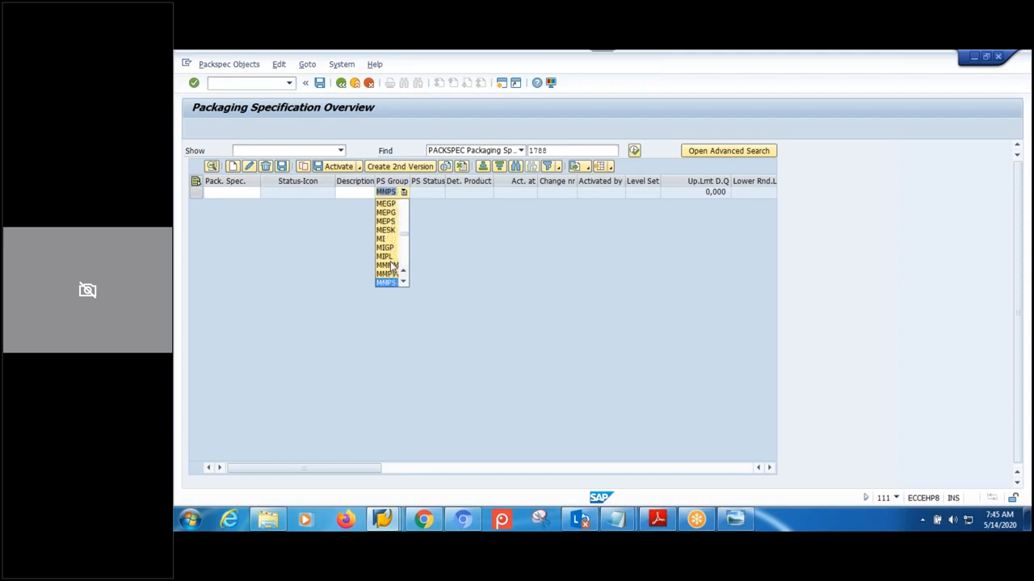
pyautogui.press('Down')
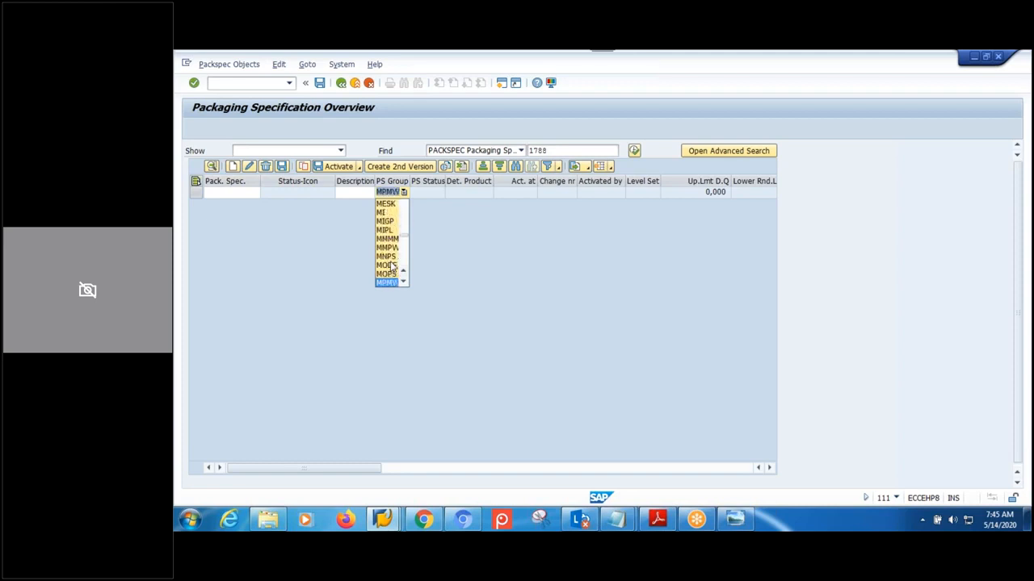
pyautogui.press('Return')
pyautogui.press('Return')
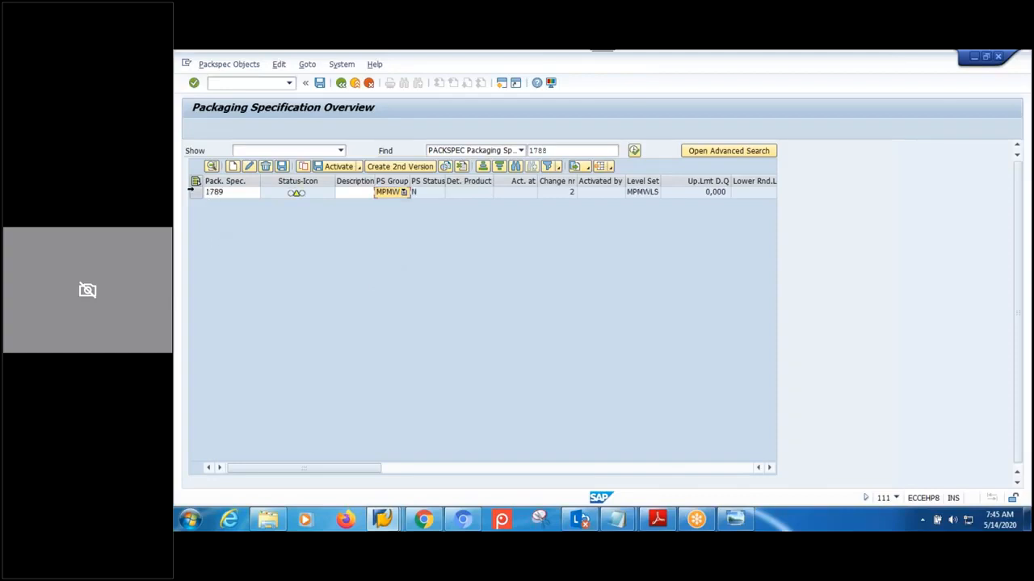
# - Open specification 1789 and review elements MPMW-ET-01 and MPMW-ET-02
pyautogui.click(194, 192)
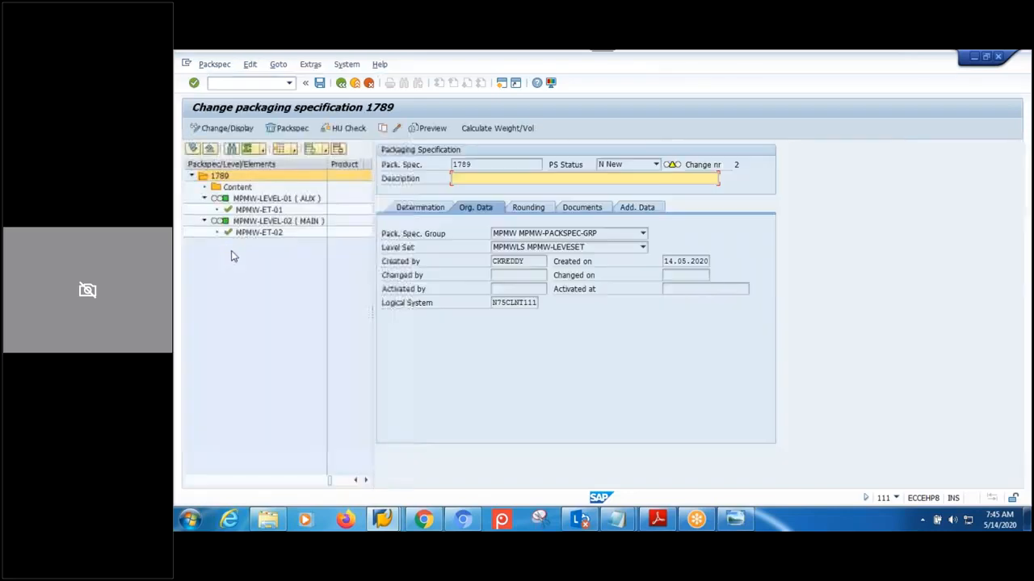
pyautogui.click(259, 210)
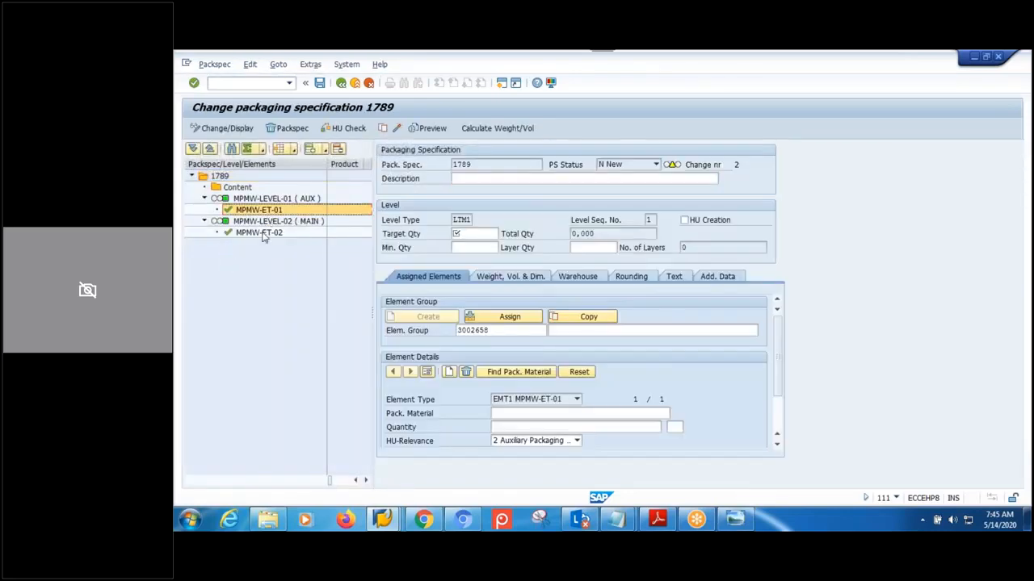
pyautogui.click(262, 234)
pyautogui.click(262, 211)
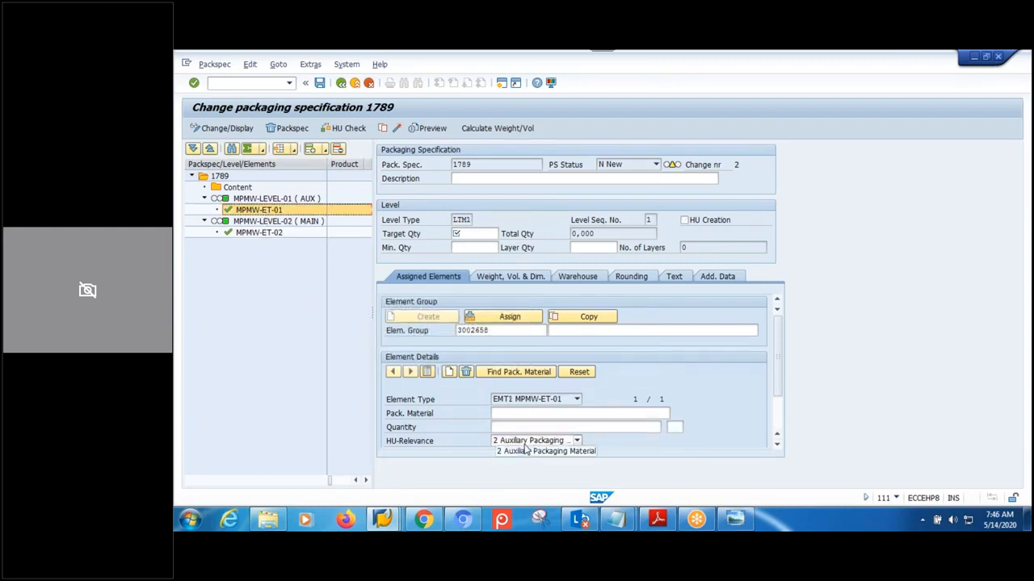
# - Review levels MPMW-LEVEL-01 (AUX) and MPMW-LEVEL-02 (MAIN) with their elements
pyautogui.click(266, 199)
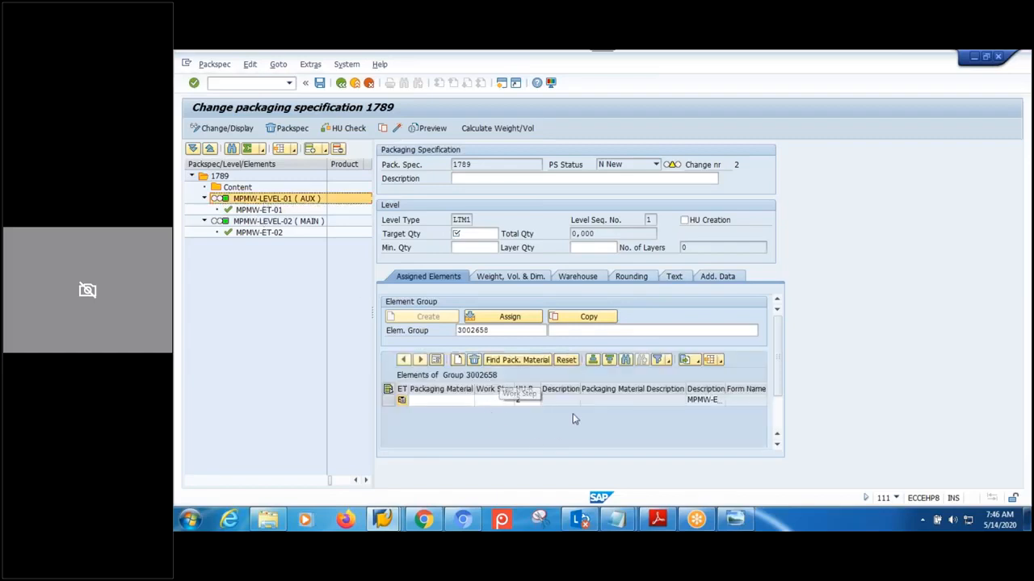
pyautogui.click(262, 214)
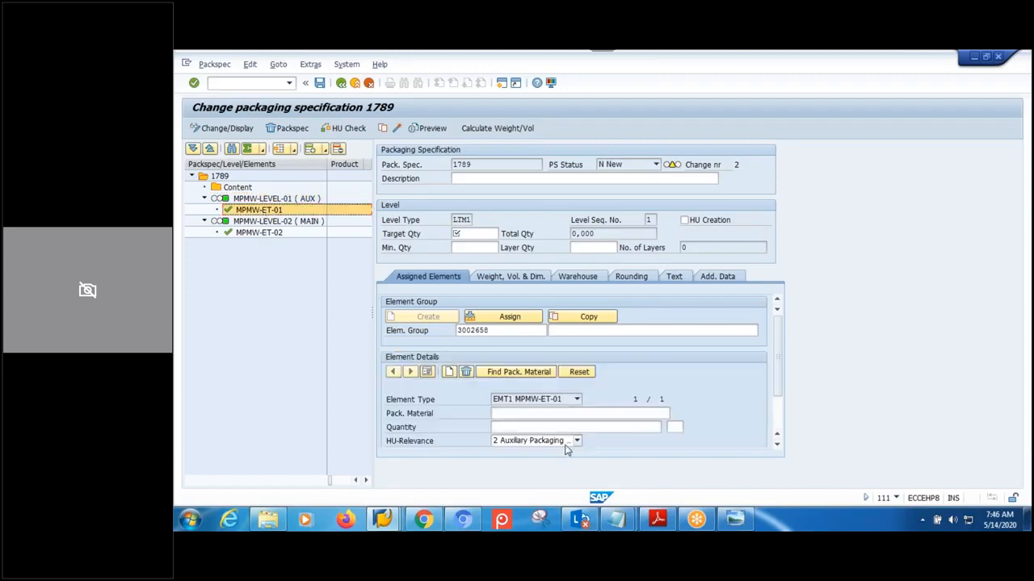
pyautogui.click(257, 233)
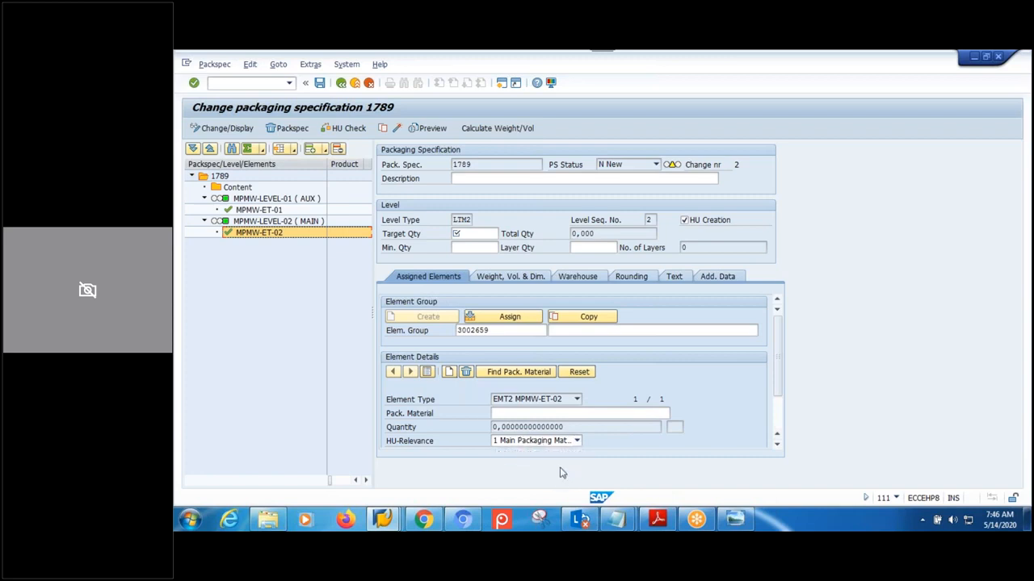
pyautogui.click(272, 199)
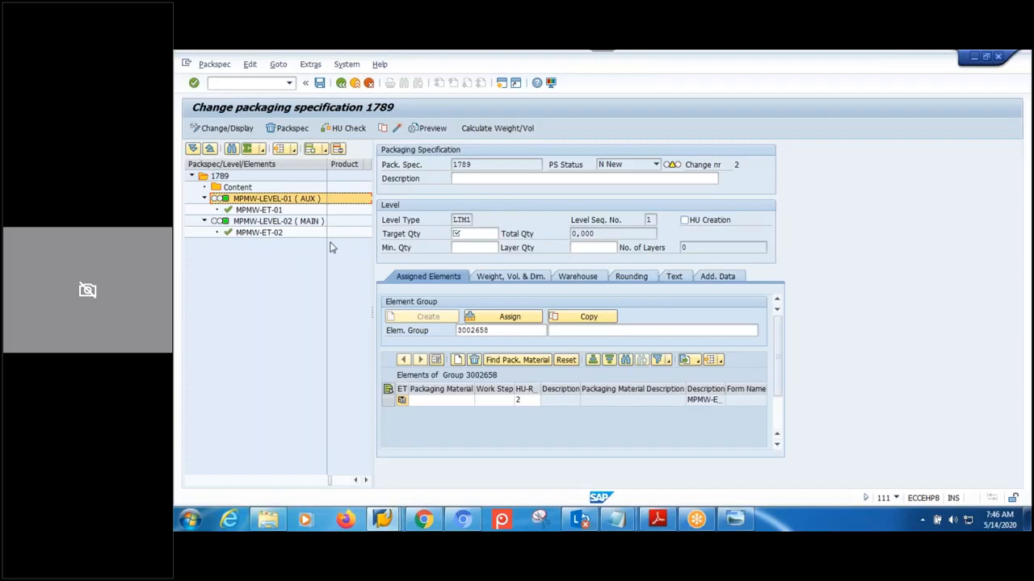
pyautogui.click(293, 223)
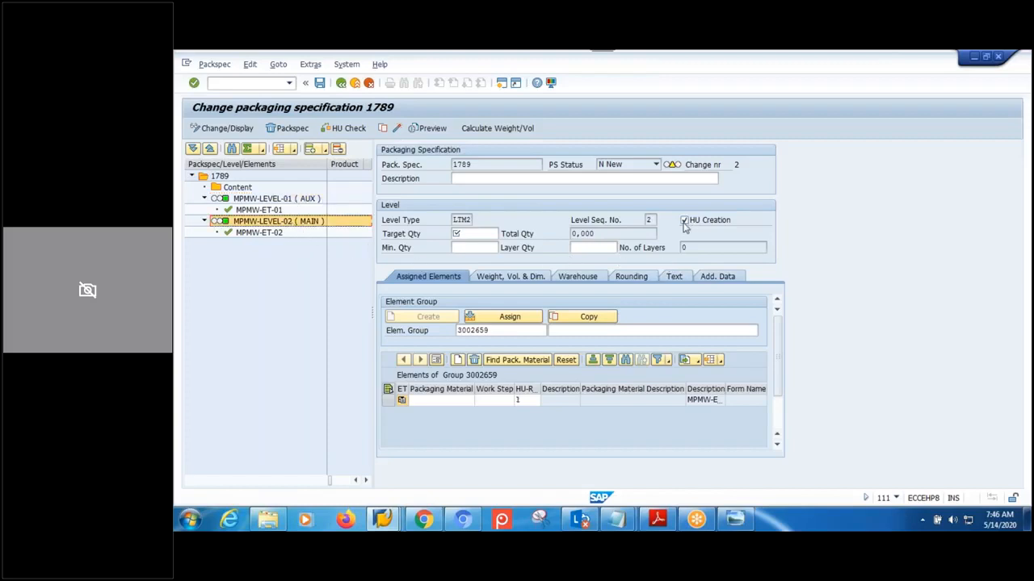
pyautogui.click(271, 200)
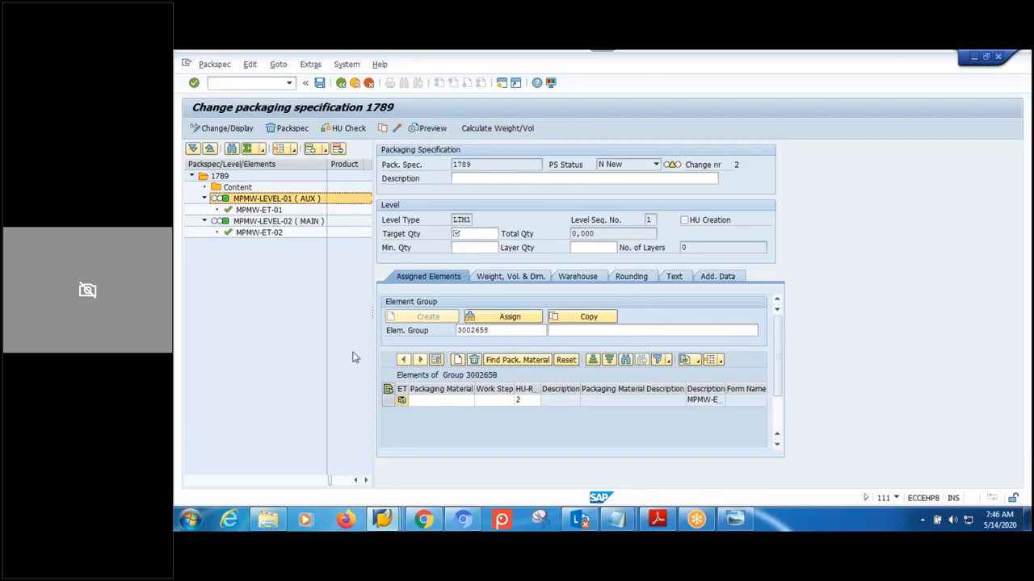
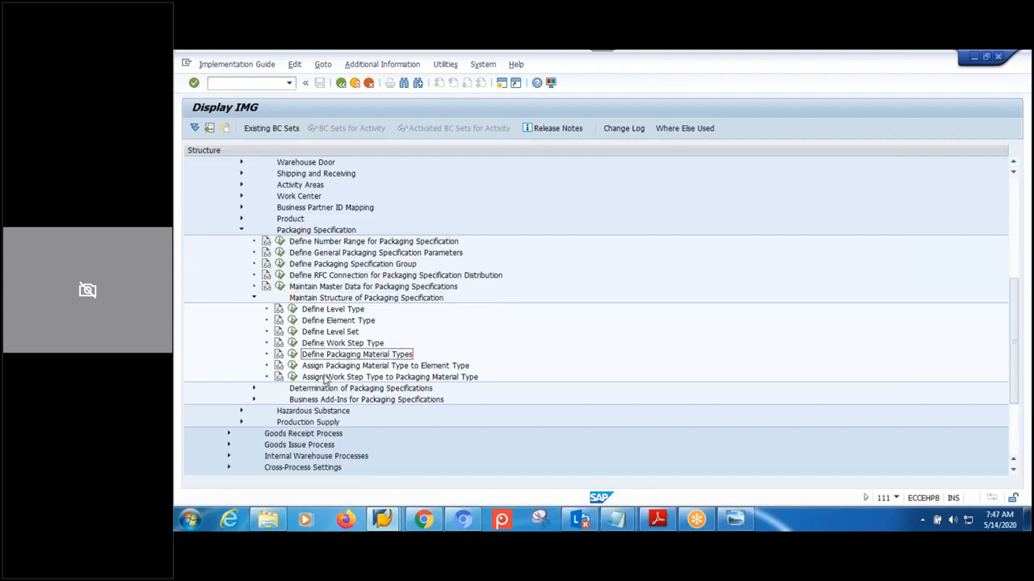
# - Open the Define Work Step Type customizing table under Packaging Specification > Maintain Structure
pyautogui.scroll(-1, 355, 355)
pyautogui.click(362, 345)
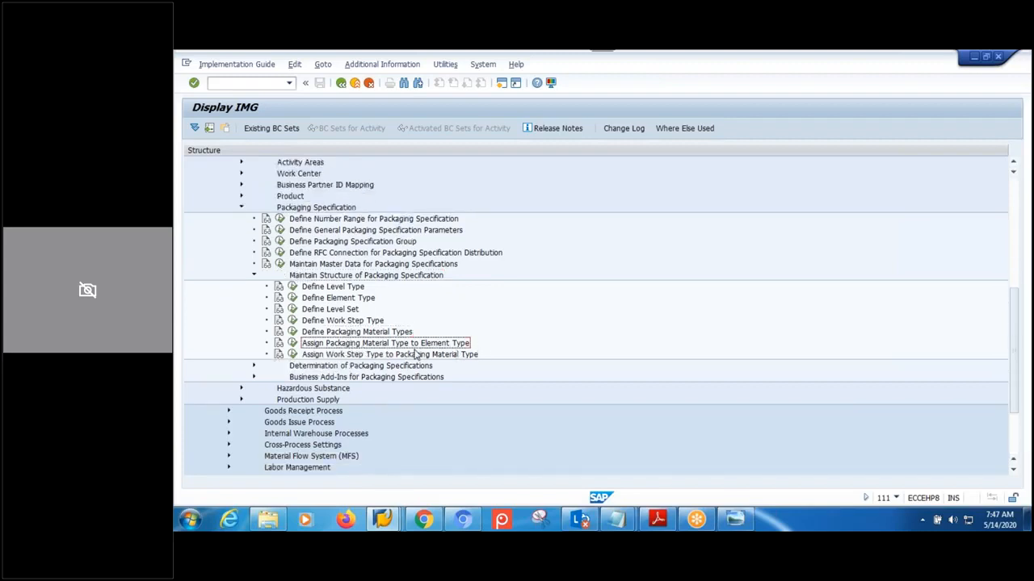
pyautogui.click(333, 335)
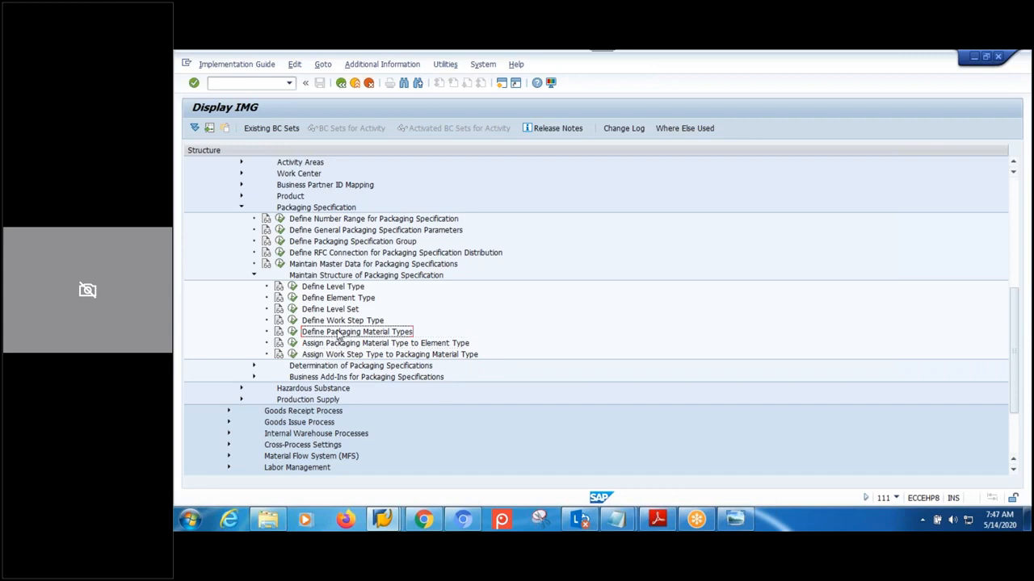
pyautogui.click(338, 325)
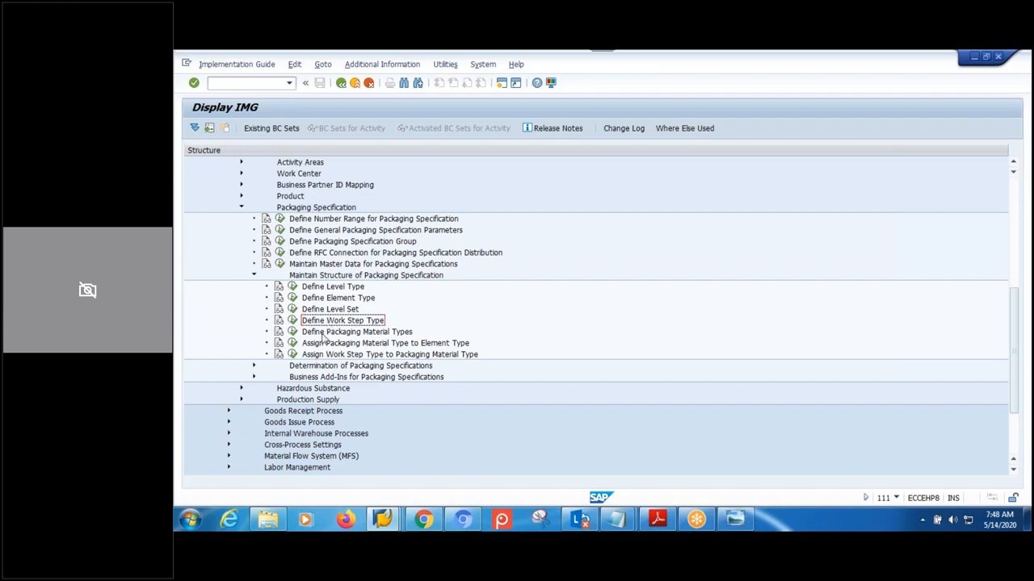
pyautogui.click(292, 321)
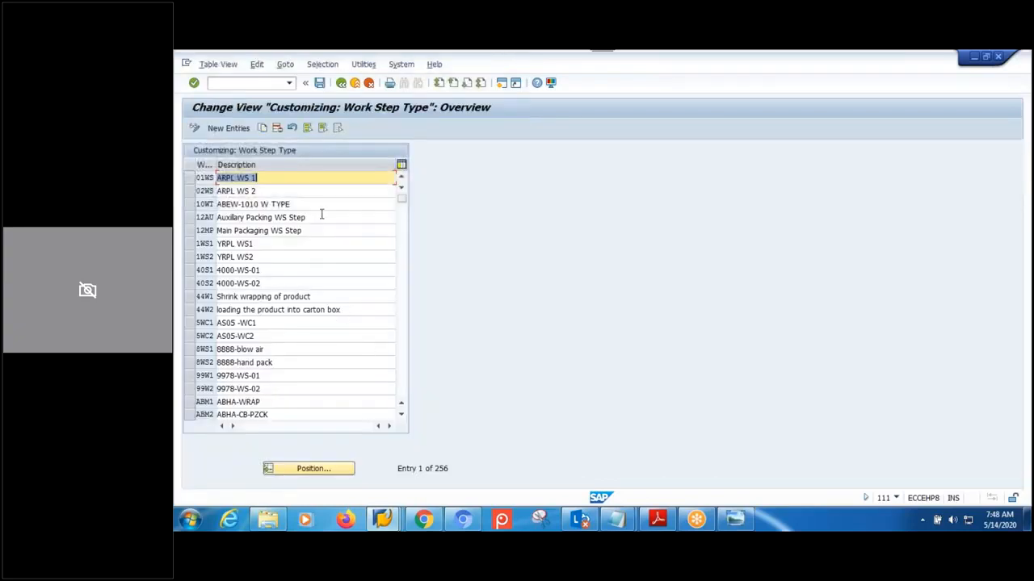
# - Add a mistaken work step type entry MPH1, then delete it
pyautogui.click(227, 128)
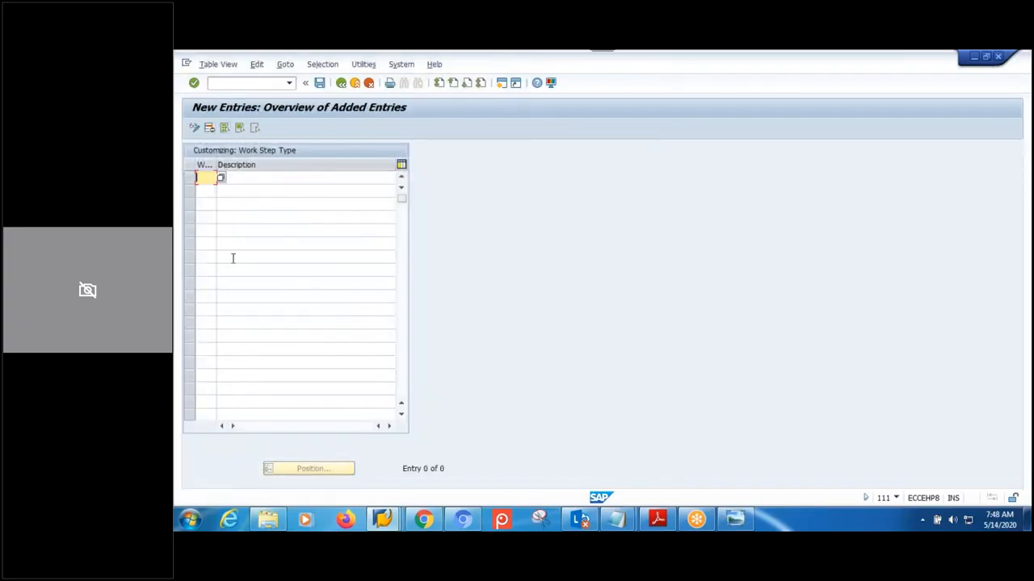
pyautogui.write('MPH1')
pyautogui.press('Return')
pyautogui.click(240, 179)
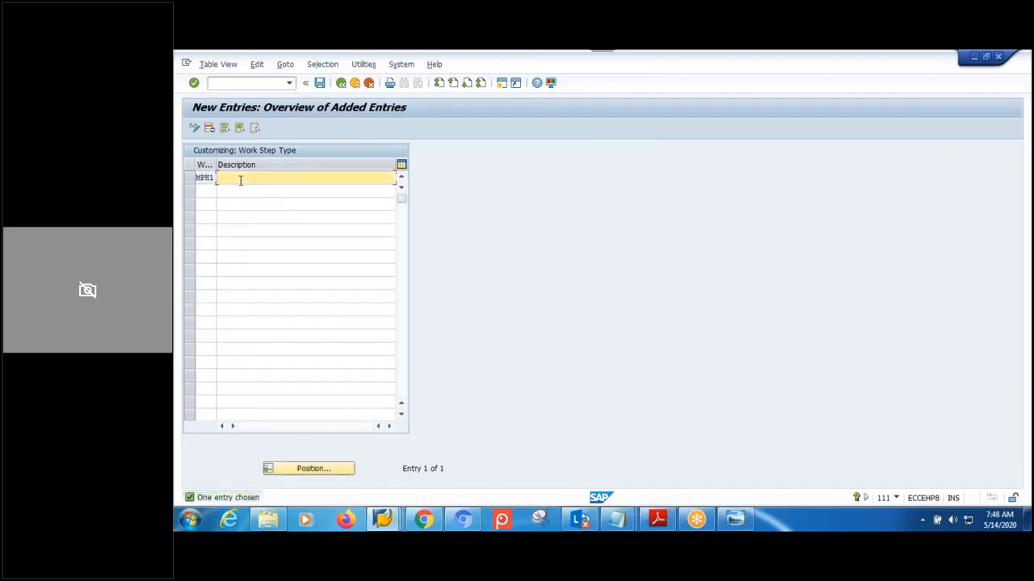
pyautogui.click(189, 179)
pyautogui.click(209, 127)
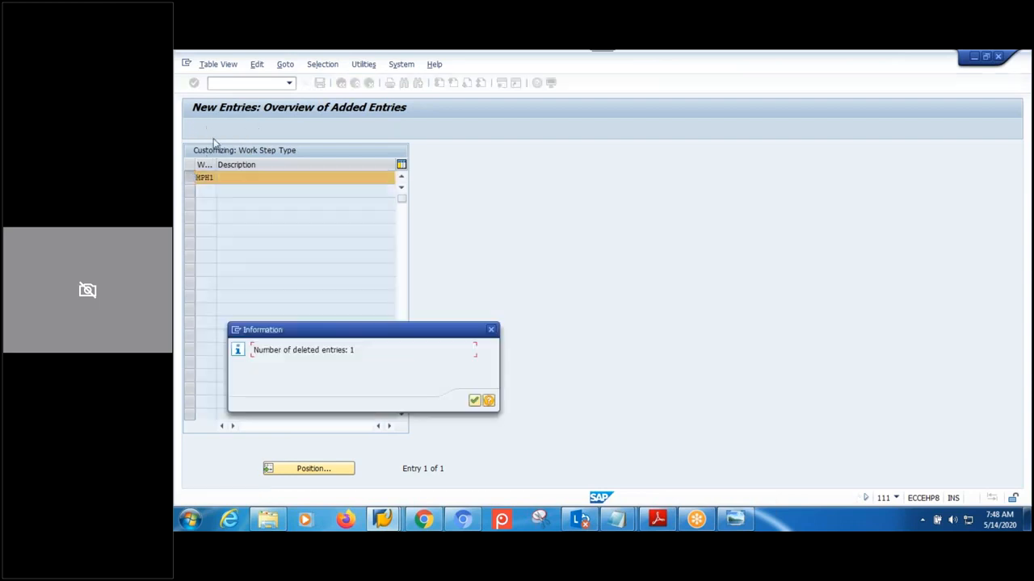
pyautogui.click(474, 400)
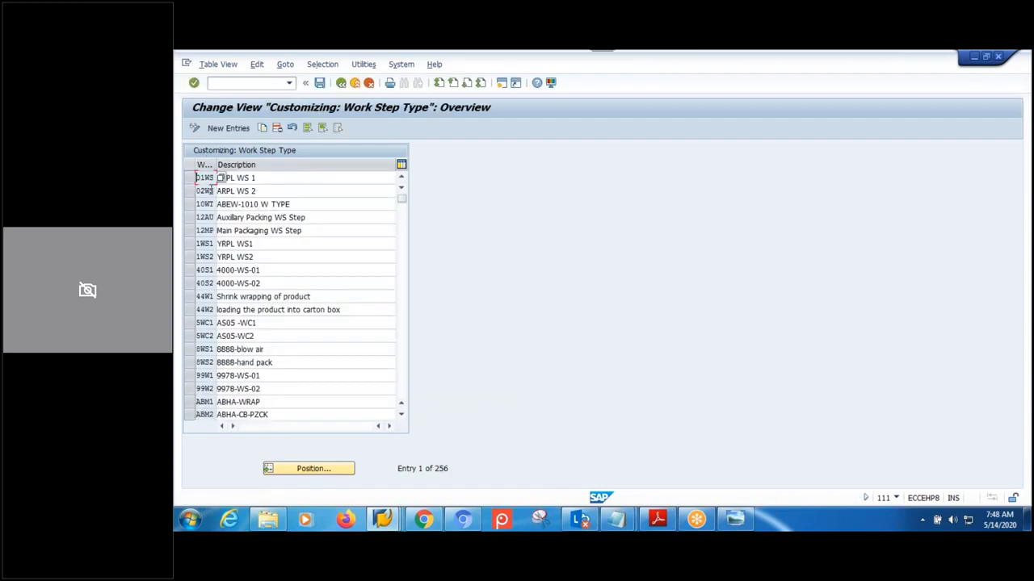
# - Enter work step types MP01 (MPMW-WS-01) and MP02 (MPMW-WS-02)
pyautogui.click(219, 129)
pyautogui.write('M')
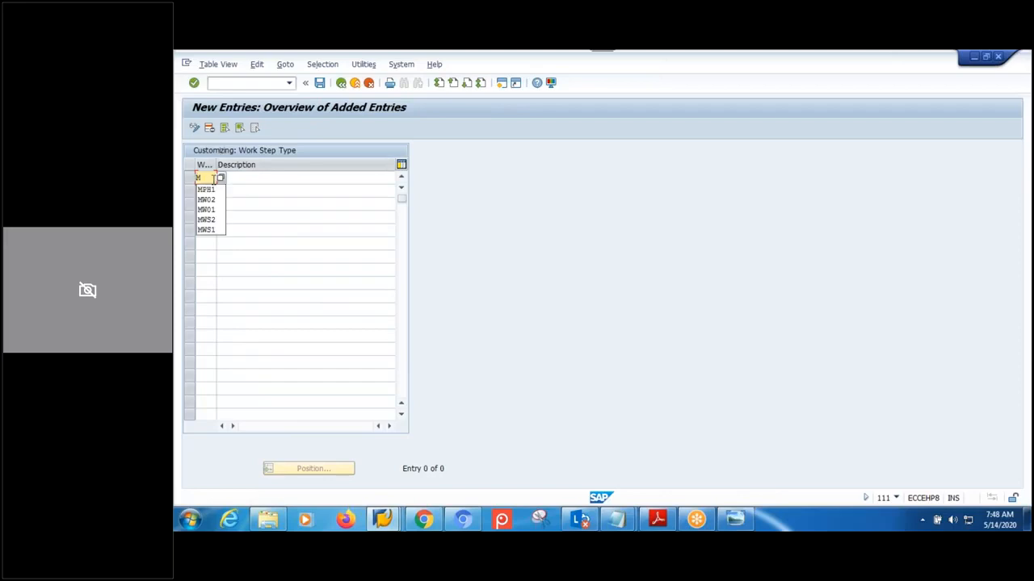
pyautogui.write('P01')
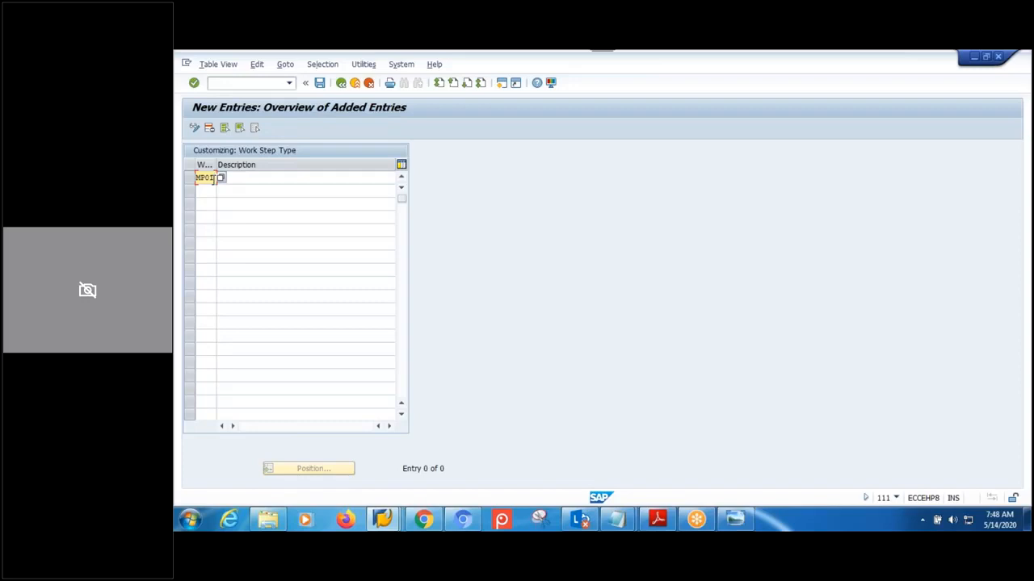
pyautogui.press('Return')
pyautogui.click(240, 176)
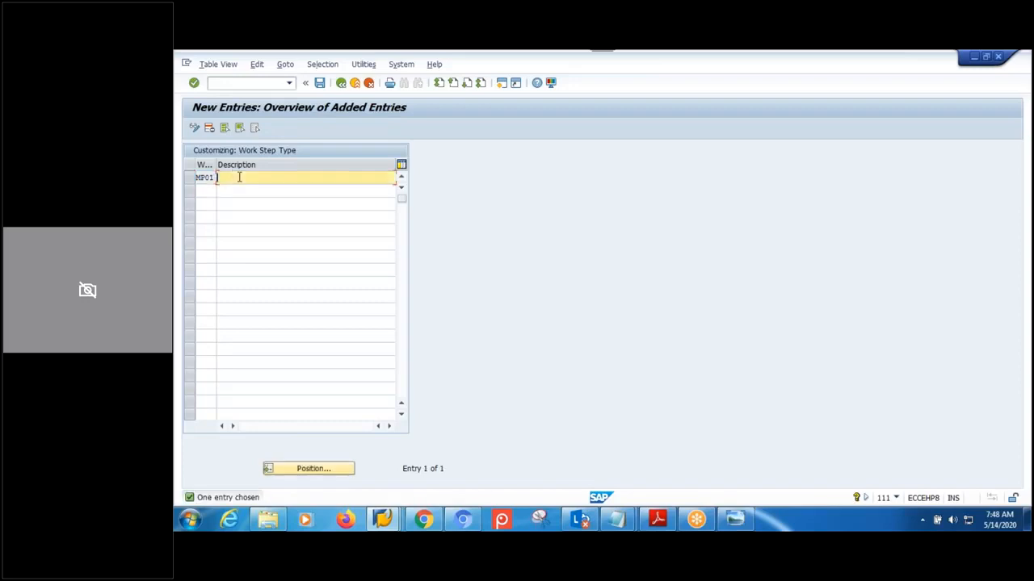
pyautogui.write('MPMW-WS-01')
pyautogui.click(202, 191)
pyautogui.write('MP02')
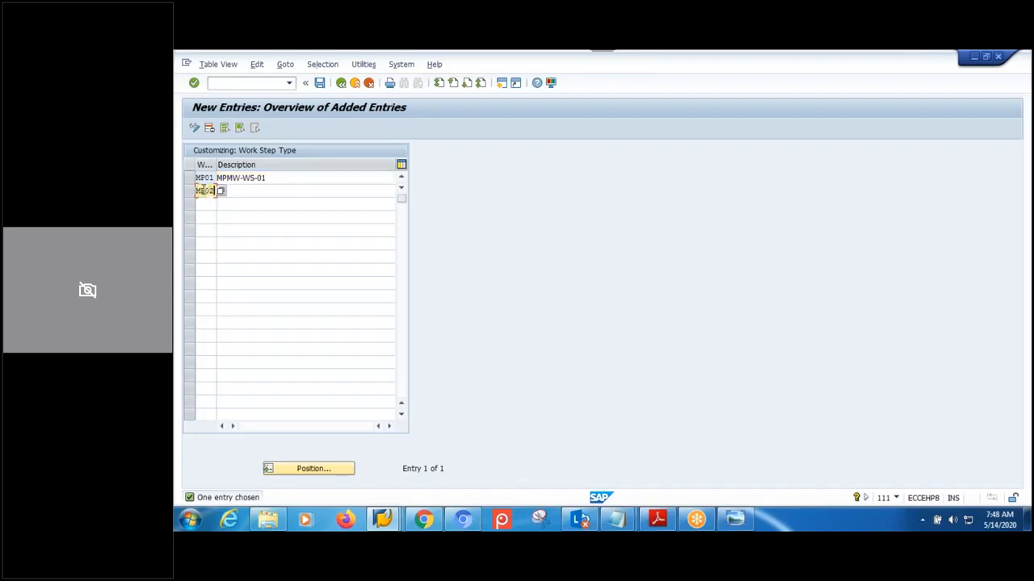
pyautogui.click(242, 190)
pyautogui.write('MP')
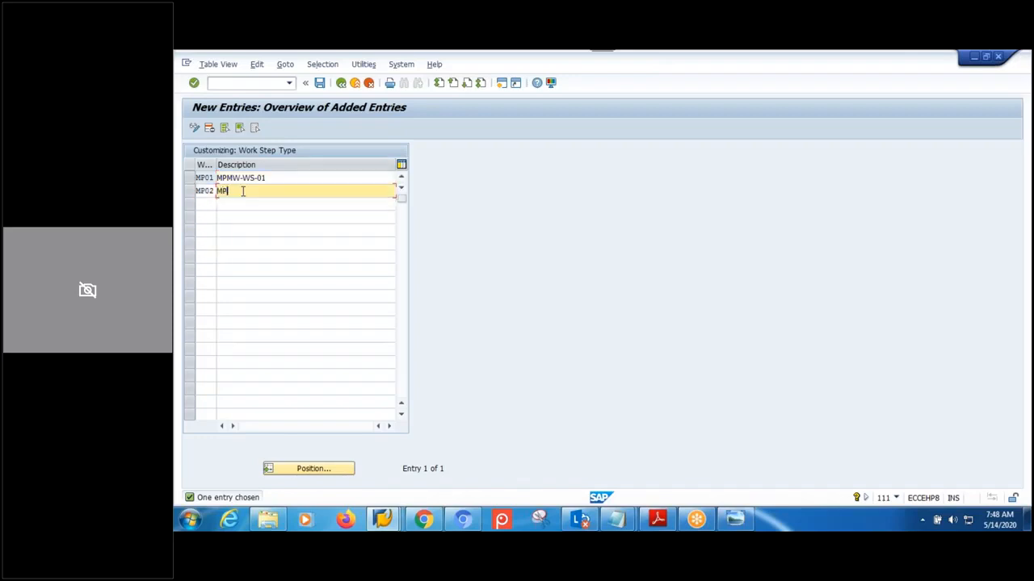
pyautogui.write('MW-WS-02')
pyautogui.press('Return')
# - Save the new work step types under a customizing request and return to the IMG tree
pyautogui.click(320, 83)
pyautogui.click(357, 263)
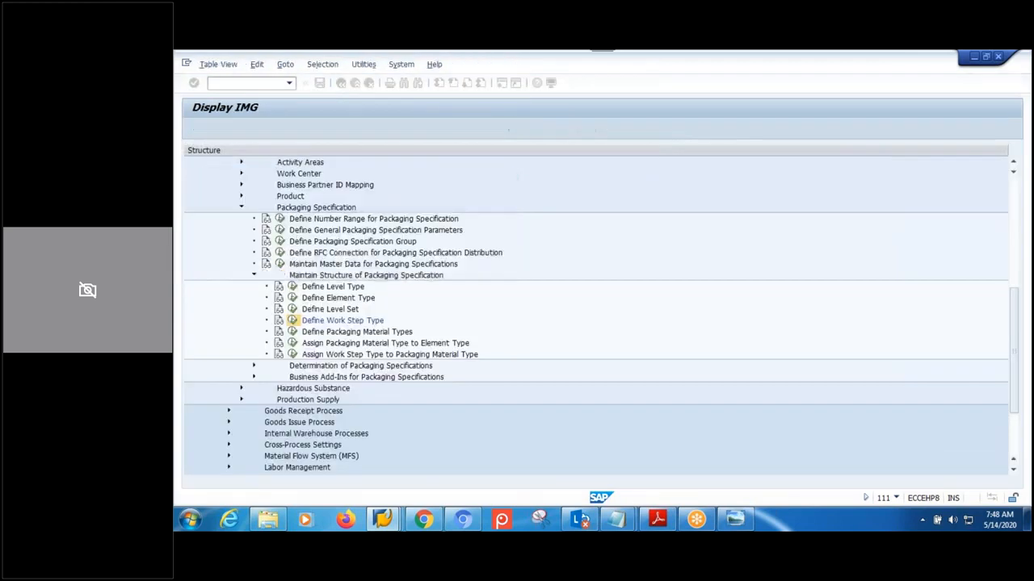
pyautogui.click(278, 177)
pyautogui.click(280, 190)
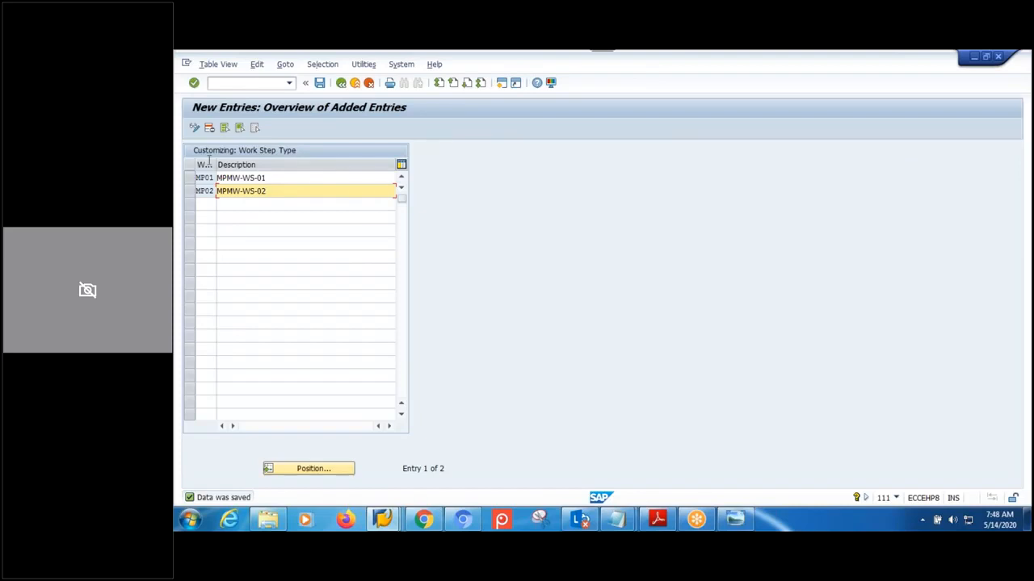
pyautogui.click(341, 83)
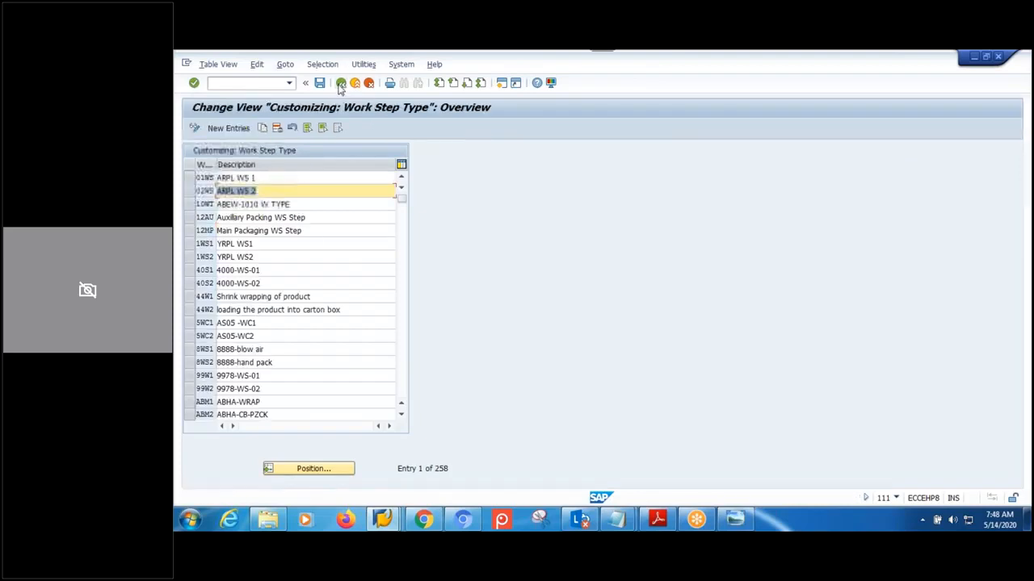
pyautogui.click(341, 83)
pyautogui.click(357, 333)
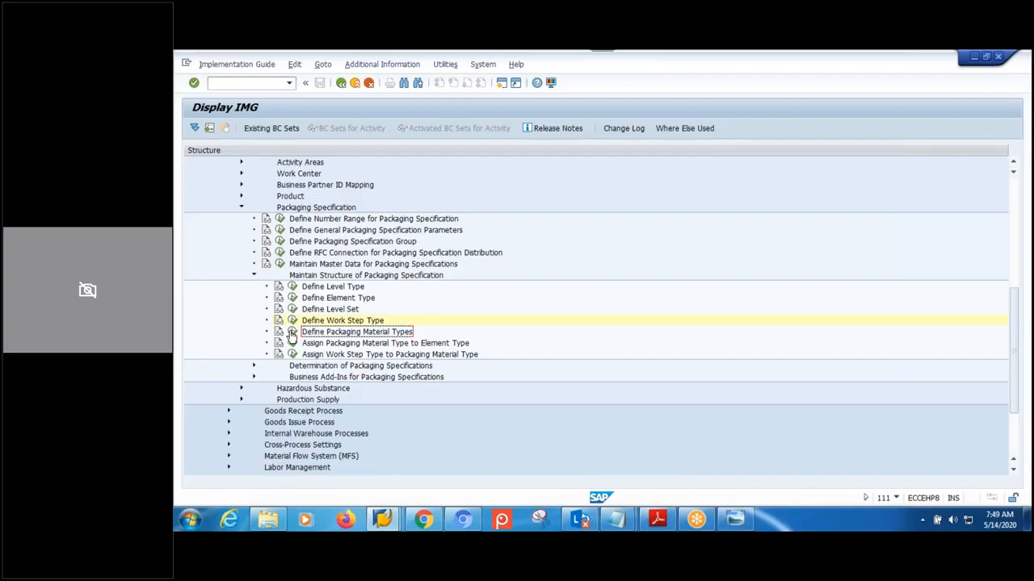
pyautogui.click(357, 345)
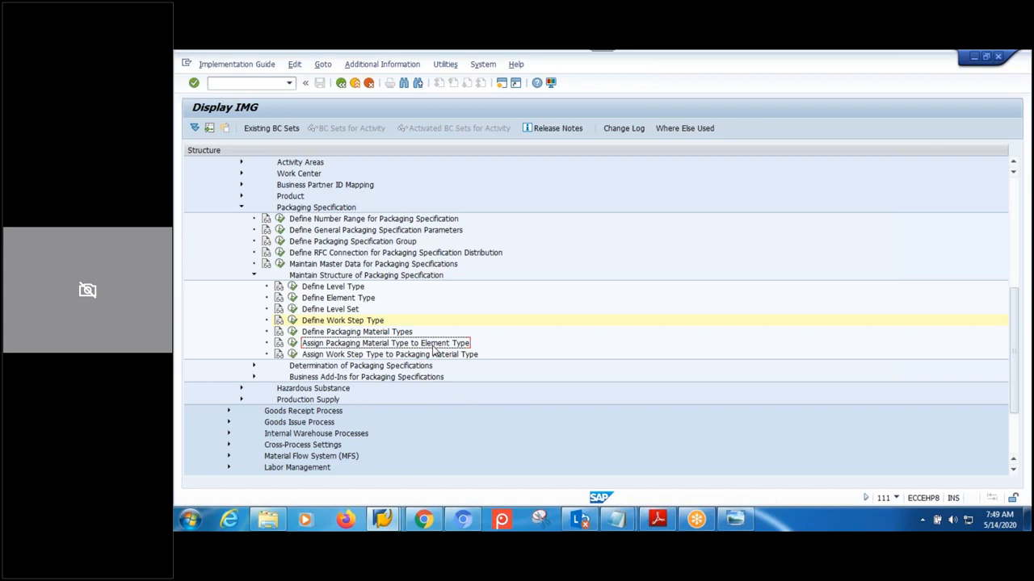
pyautogui.click(293, 343)
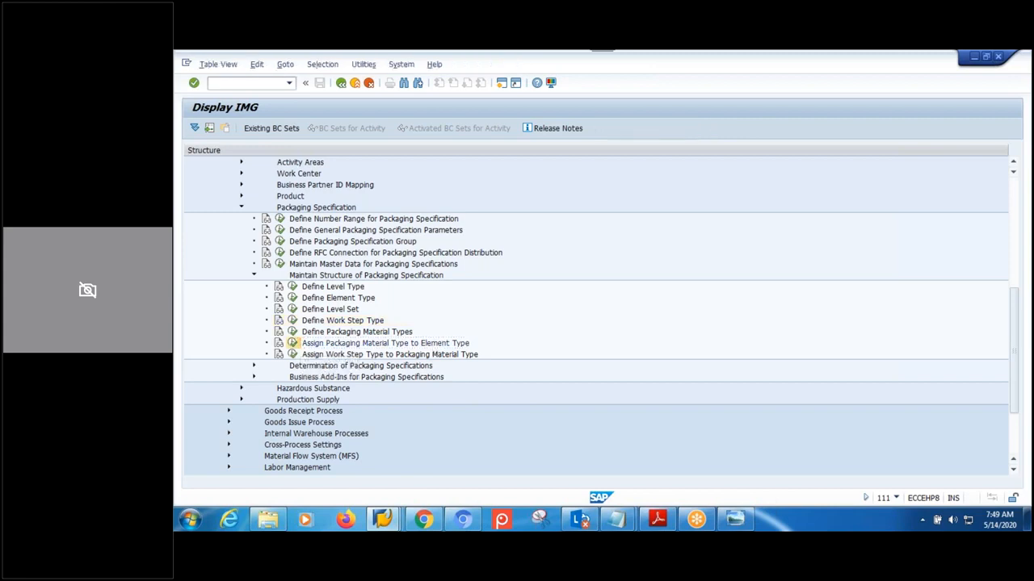
pyautogui.click(226, 127)
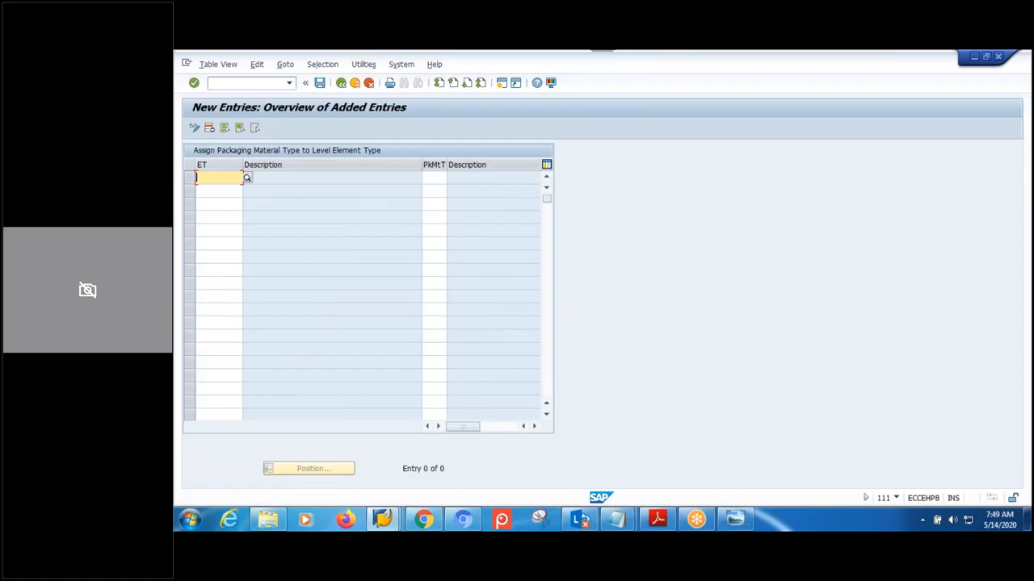
pyautogui.write('EM')
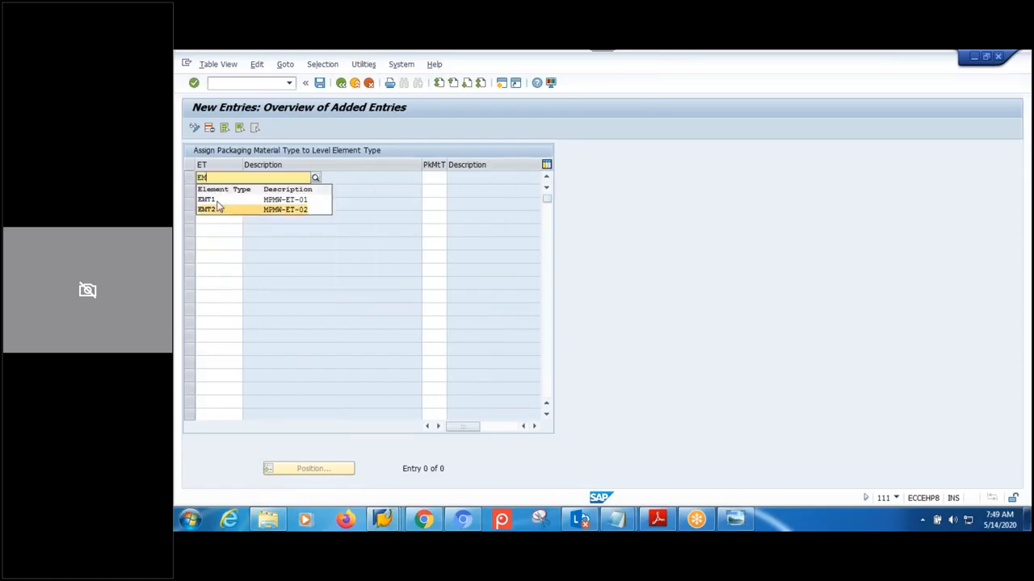
pyautogui.click(211, 199)
pyautogui.press('Return')
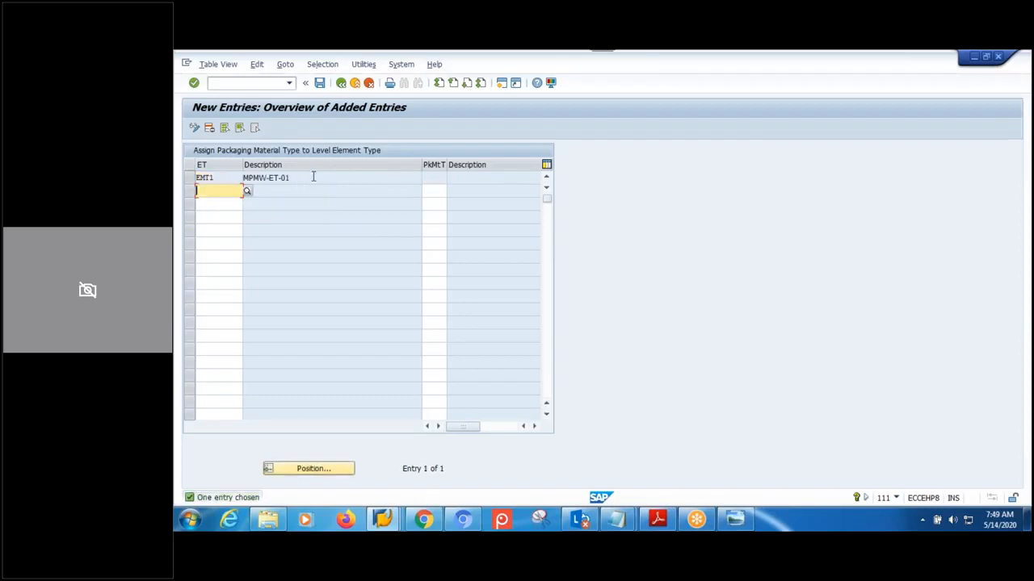
pyautogui.click(188, 178)
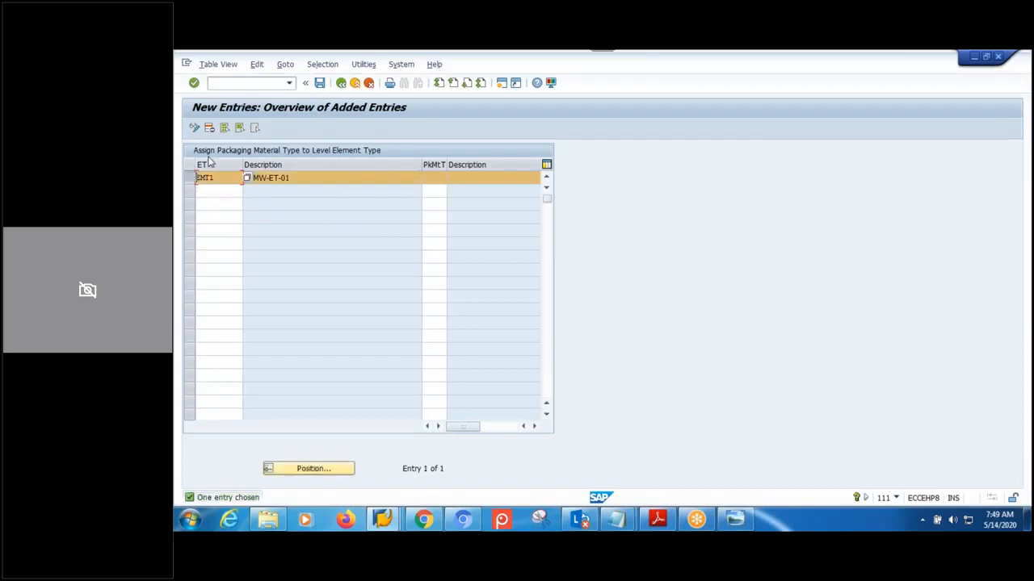
pyautogui.click(208, 128)
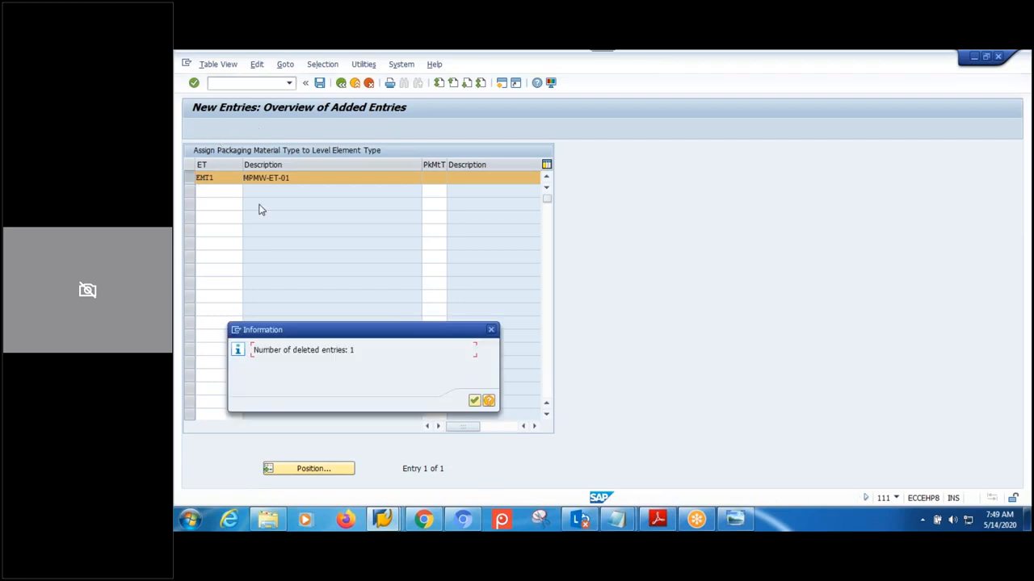
pyautogui.click(472, 398)
pyautogui.click(320, 84)
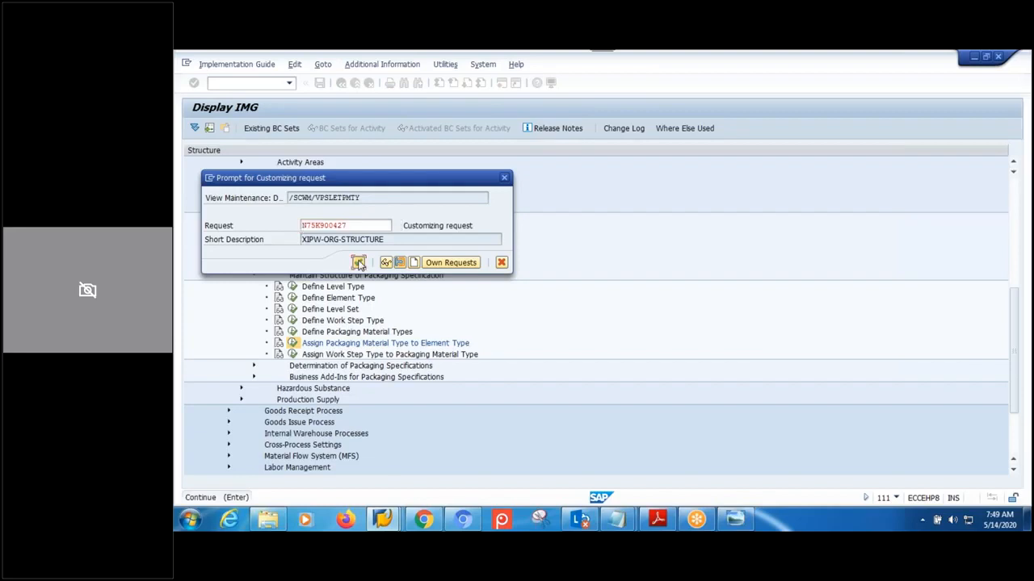
pyautogui.click(361, 265)
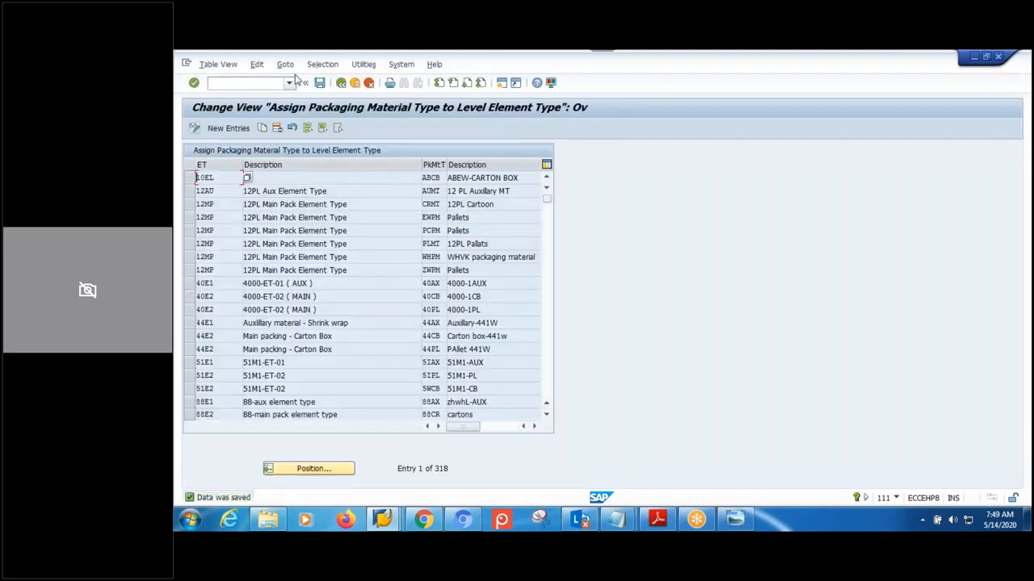
pyautogui.click(341, 83)
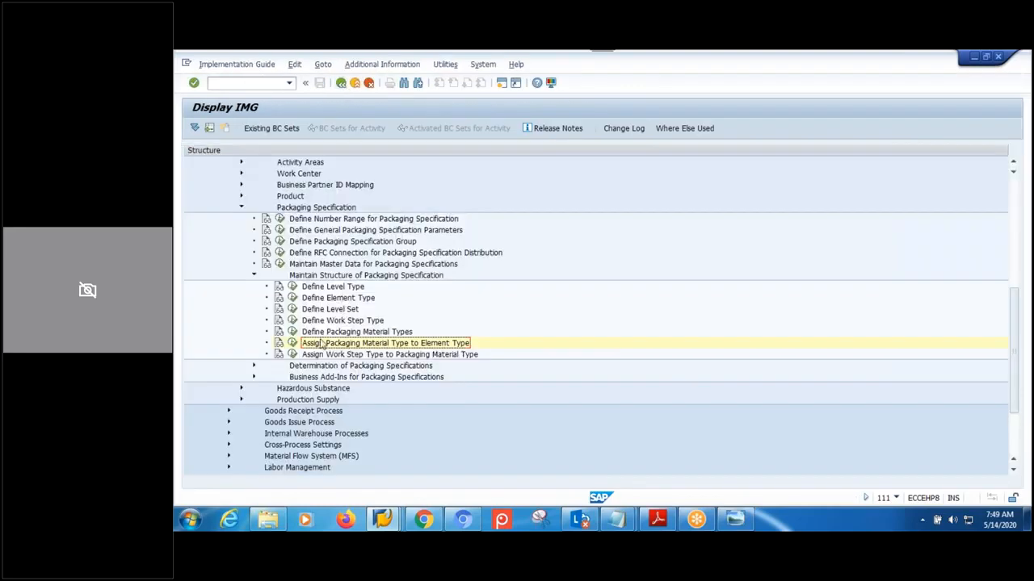
# - Reopen the material-to-element-type assignments and assign element type EMT1 to material type AXMP
pyautogui.click(292, 344)
pyautogui.click(222, 128)
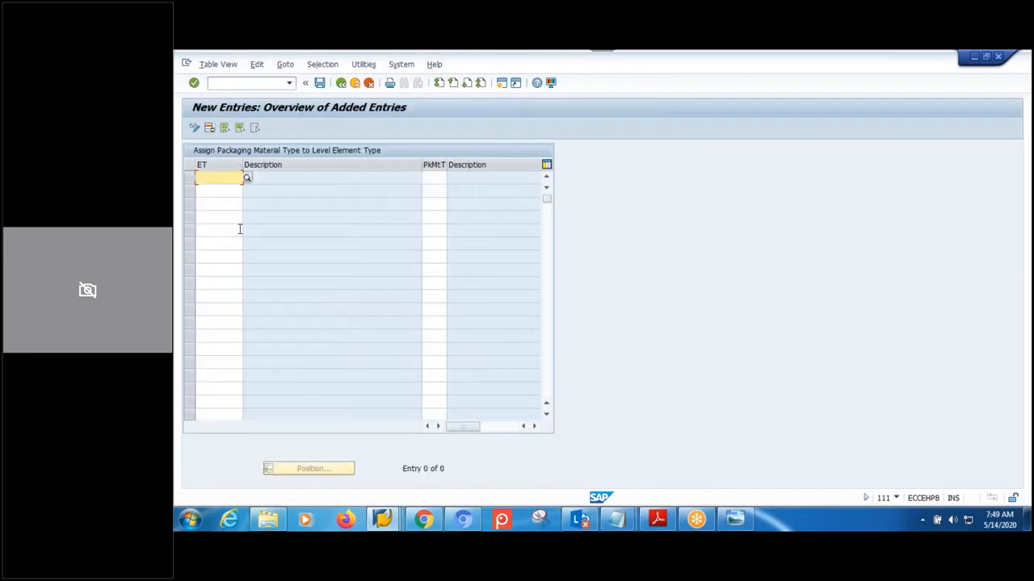
pyautogui.write('EM')
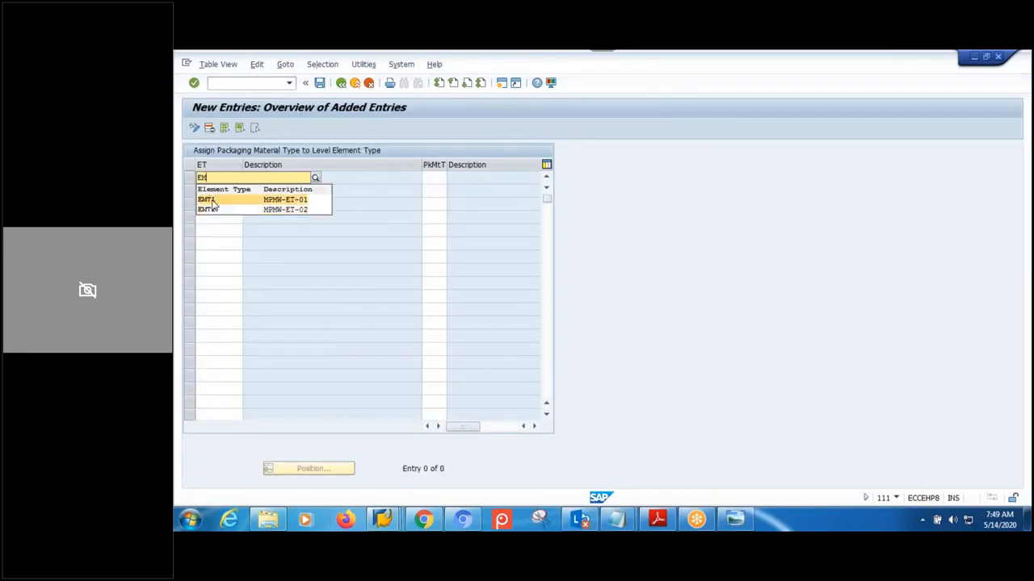
pyautogui.click(215, 201)
pyautogui.click(439, 182)
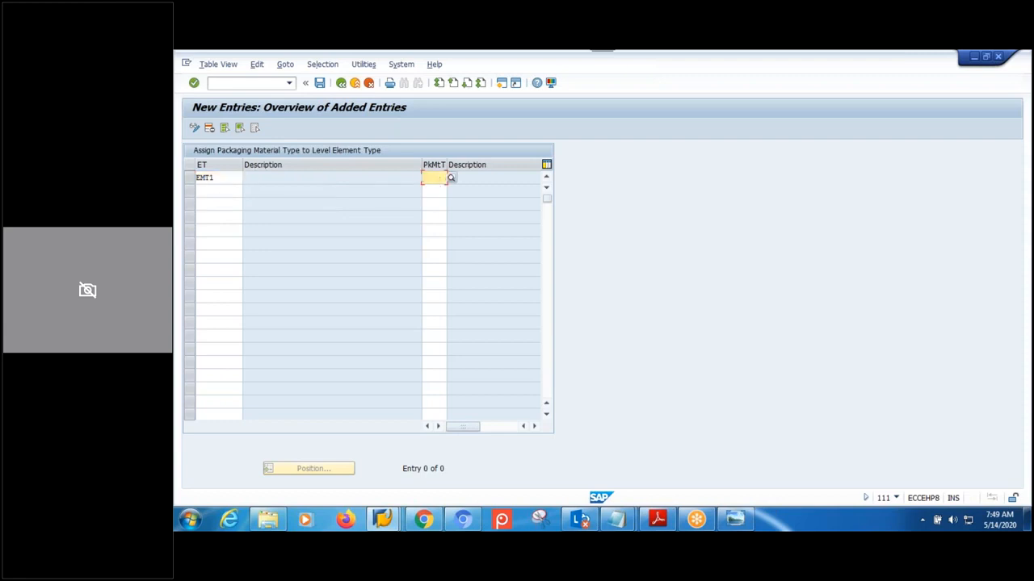
pyautogui.write('AXMP')
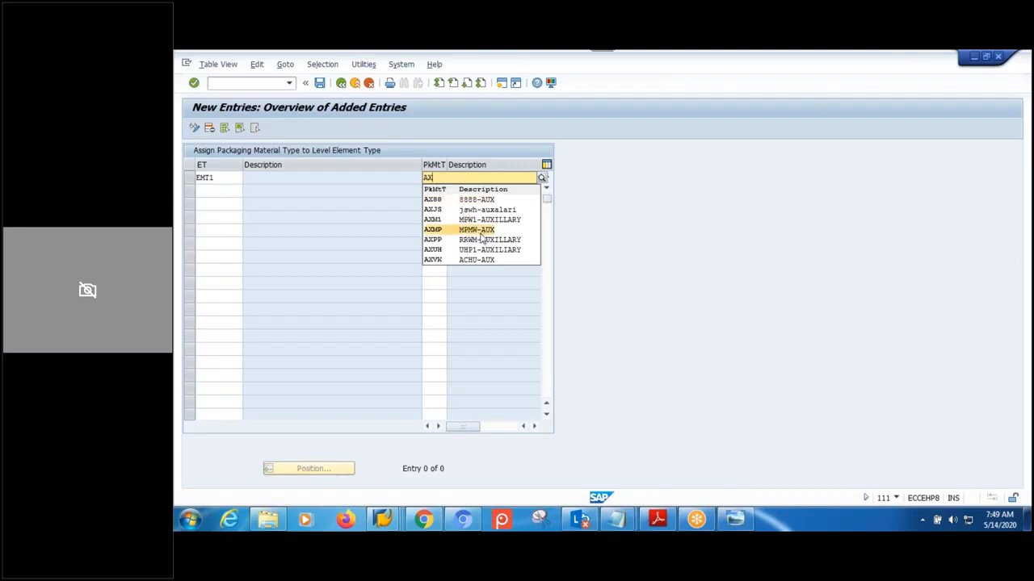
pyautogui.click(472, 229)
# - Add a second row assigning element type EMT2 to material type CBMP
pyautogui.click(219, 179)
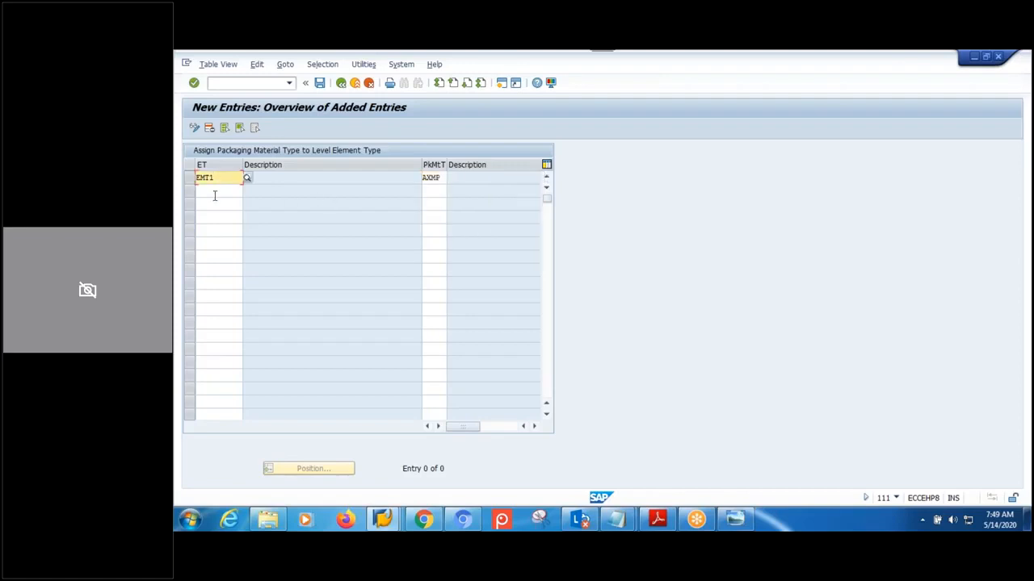
pyautogui.click(215, 195)
pyautogui.write('EMT2')
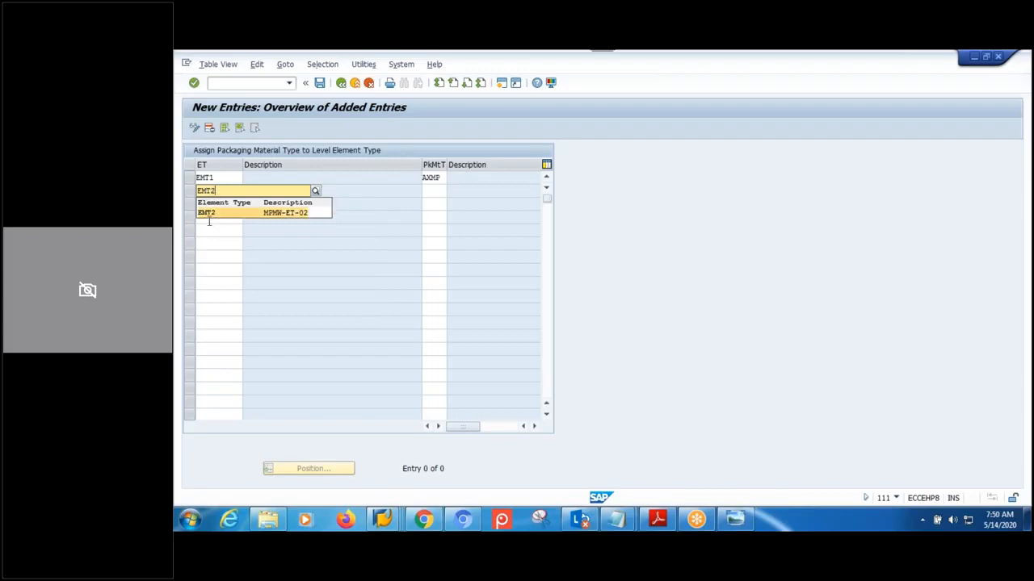
pyautogui.click(209, 214)
pyautogui.click(426, 189)
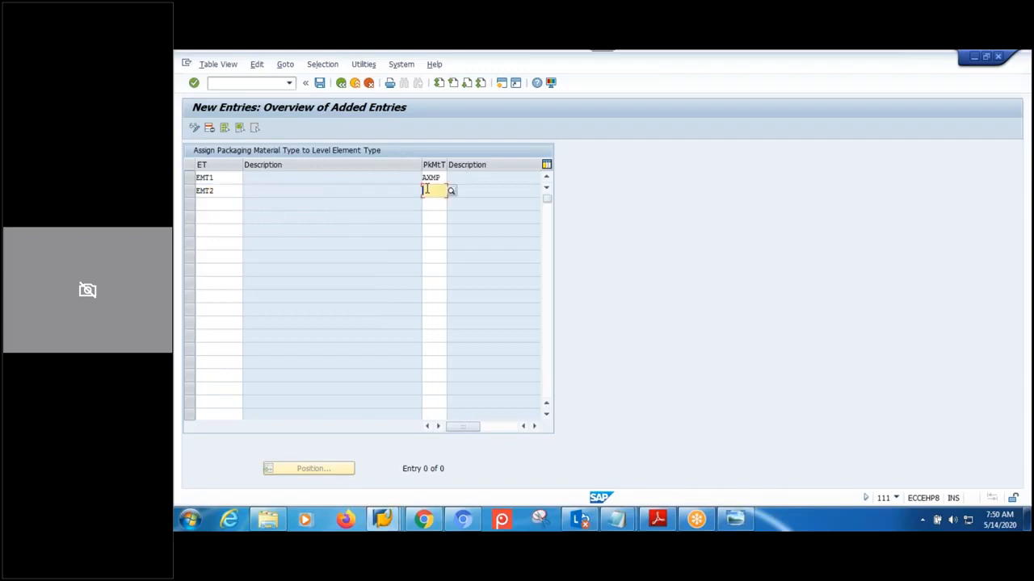
pyautogui.write('CB')
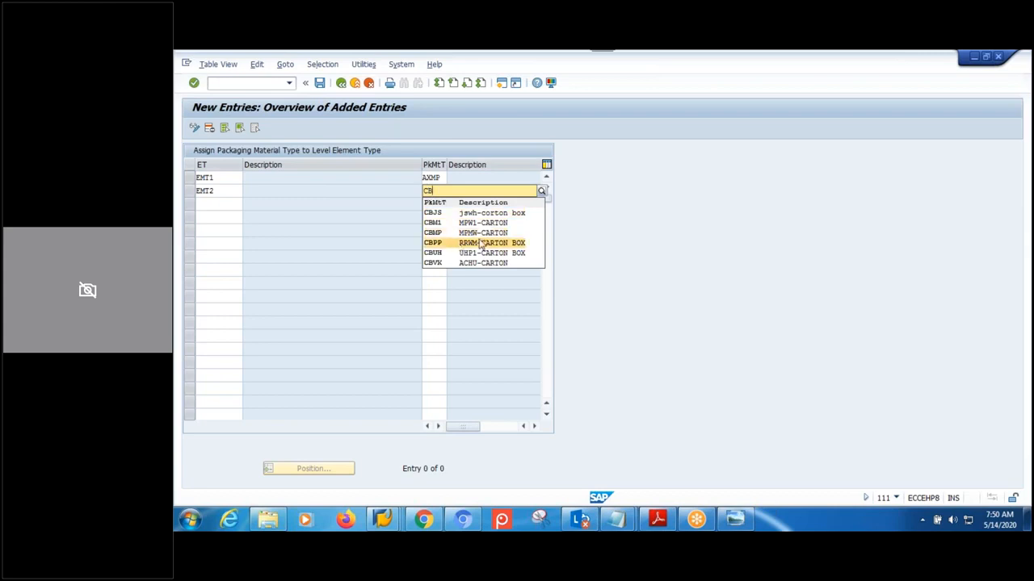
pyautogui.click(479, 235)
# - Add a third row assigning EMT2 to PLMP and confirm the entries
pyautogui.click(208, 204)
pyautogui.write('EMT22')
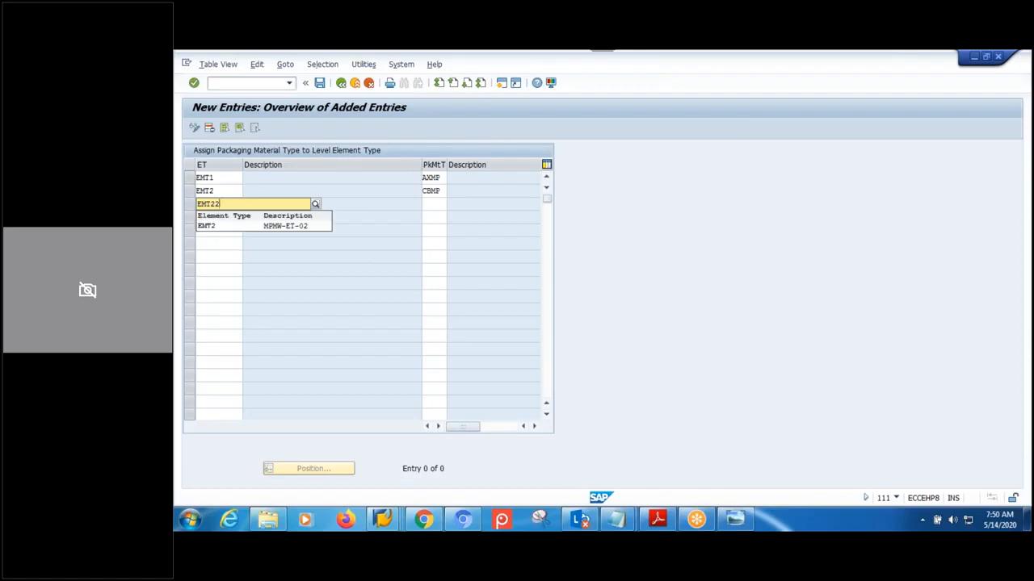
pyautogui.press('BackSpace')
pyautogui.click(212, 229)
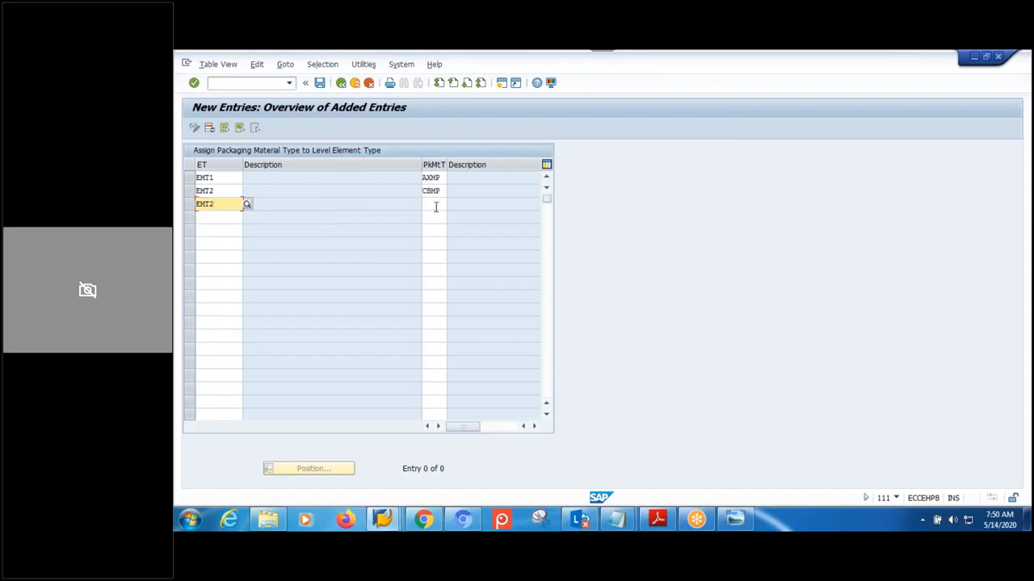
pyautogui.click(429, 204)
pyautogui.write('PLMP')
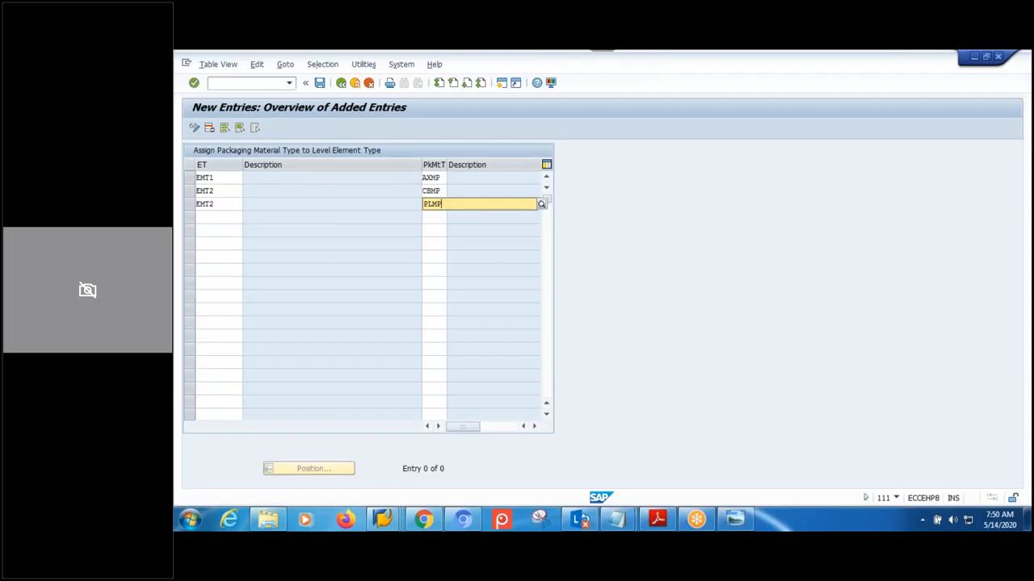
pyautogui.press('Return')
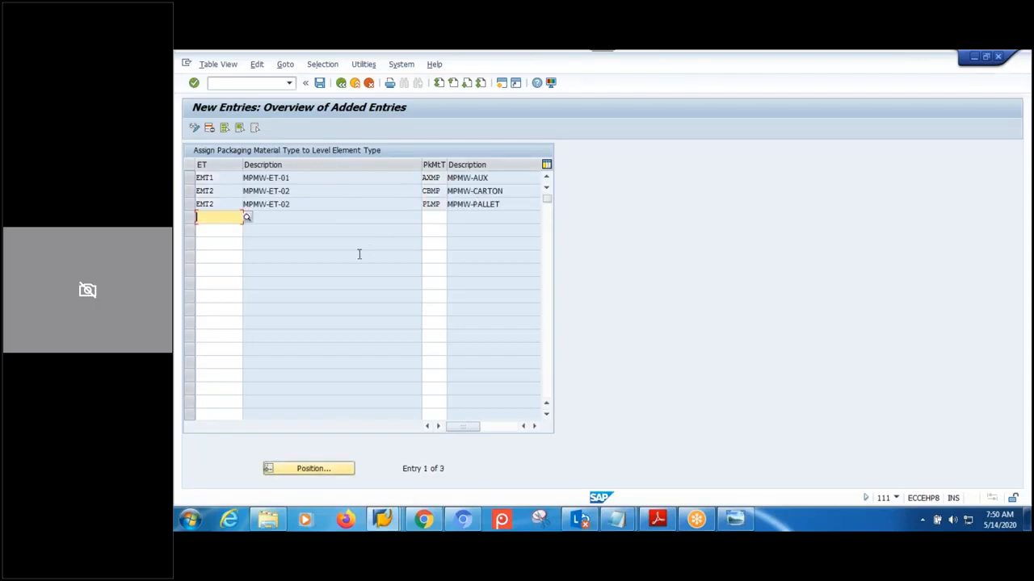
# - Save the three assignments under a customizing request and go back to the IMG tree
pyautogui.click(320, 83)
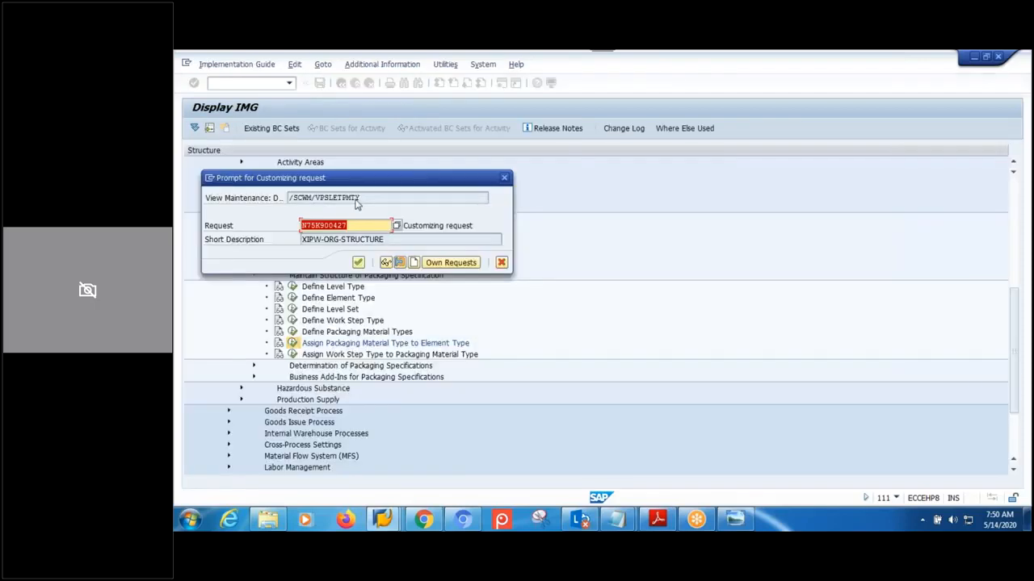
pyautogui.click(358, 262)
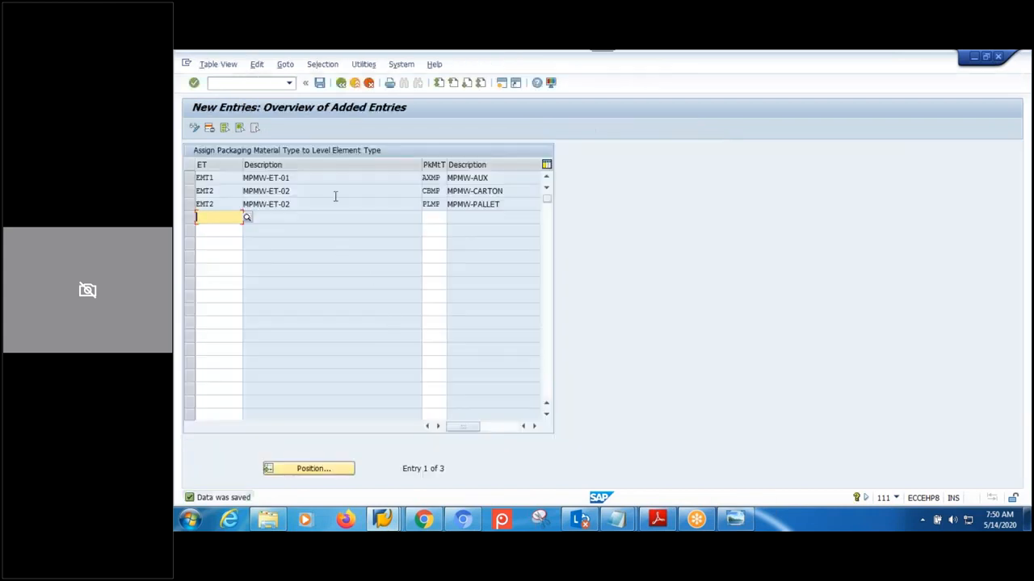
pyautogui.click(340, 87)
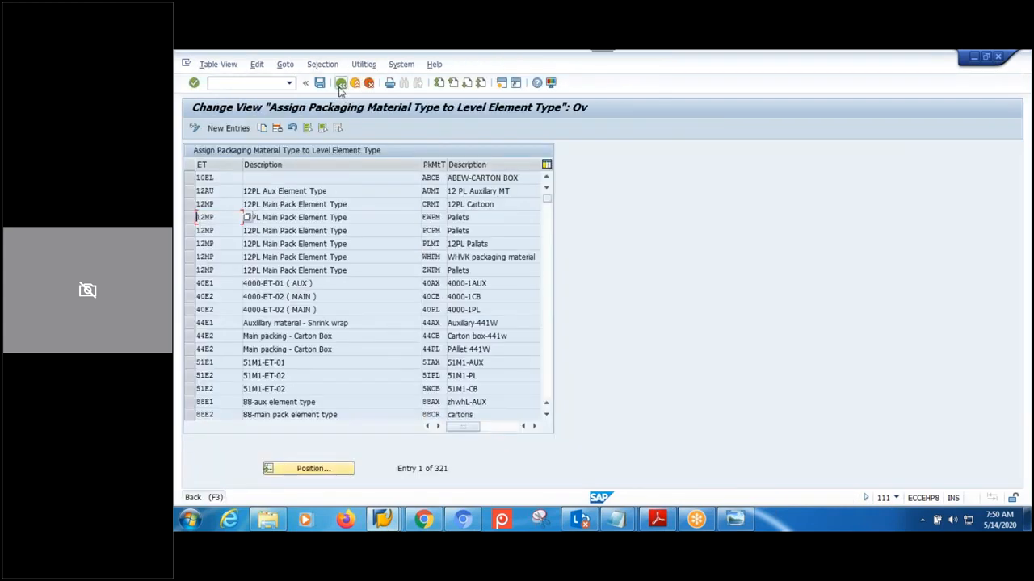
pyautogui.click(339, 88)
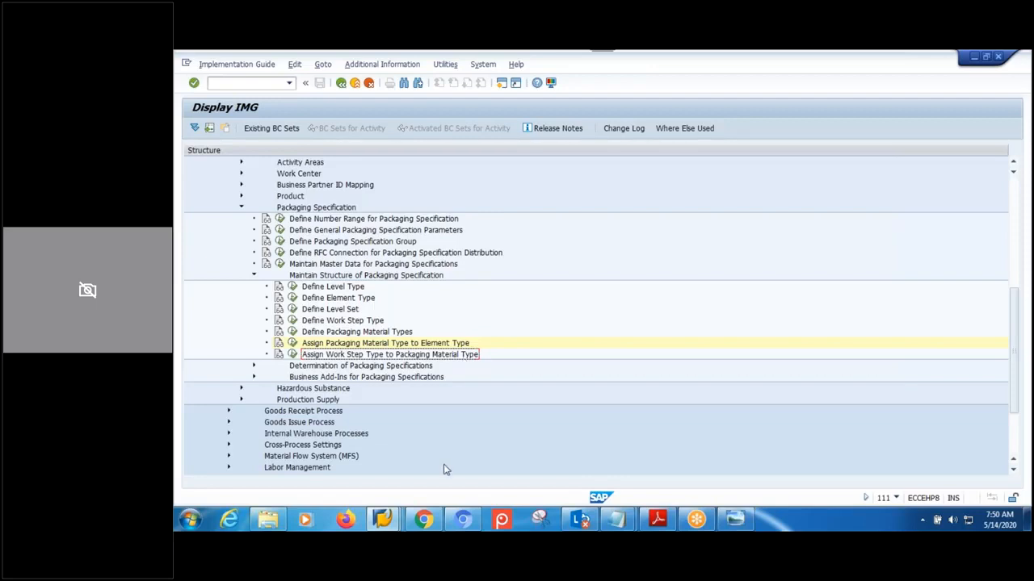
pyautogui.moveTo(434, 526)
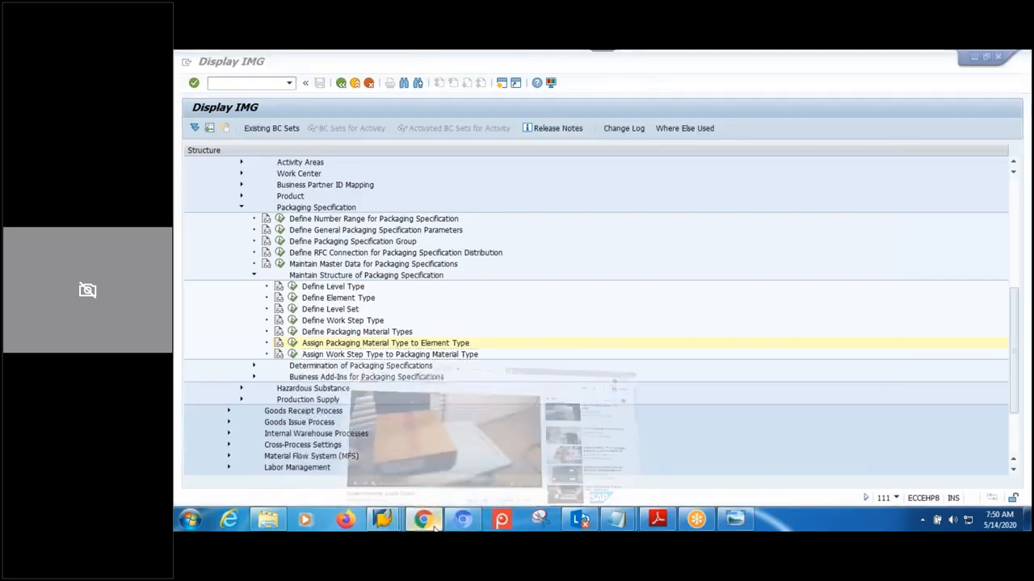
pyautogui.click(434, 526)
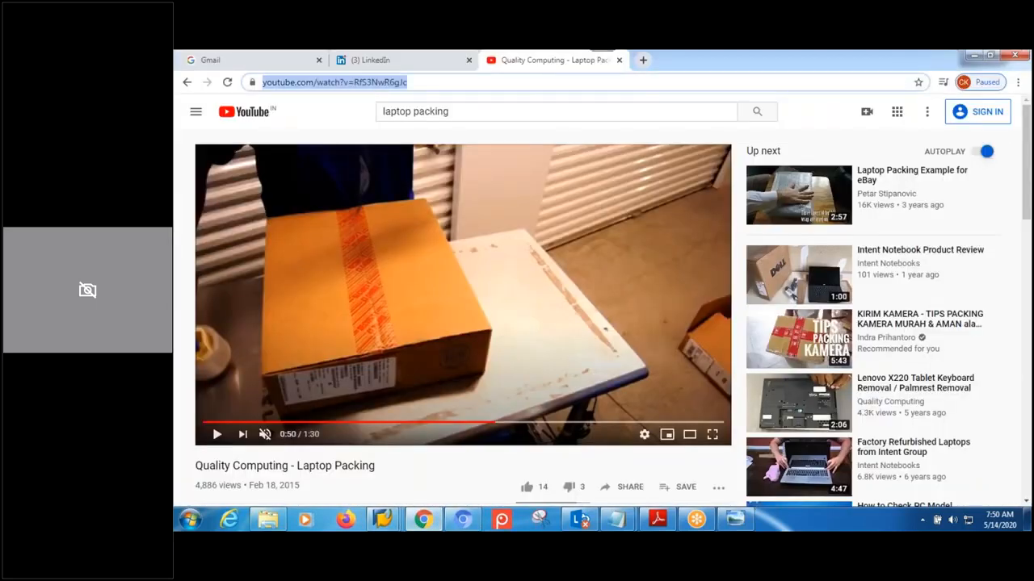
# - Search google.co.in for 'pallet' and open the image results
pyautogui.write('google.co.in')
pyautogui.press('Return')
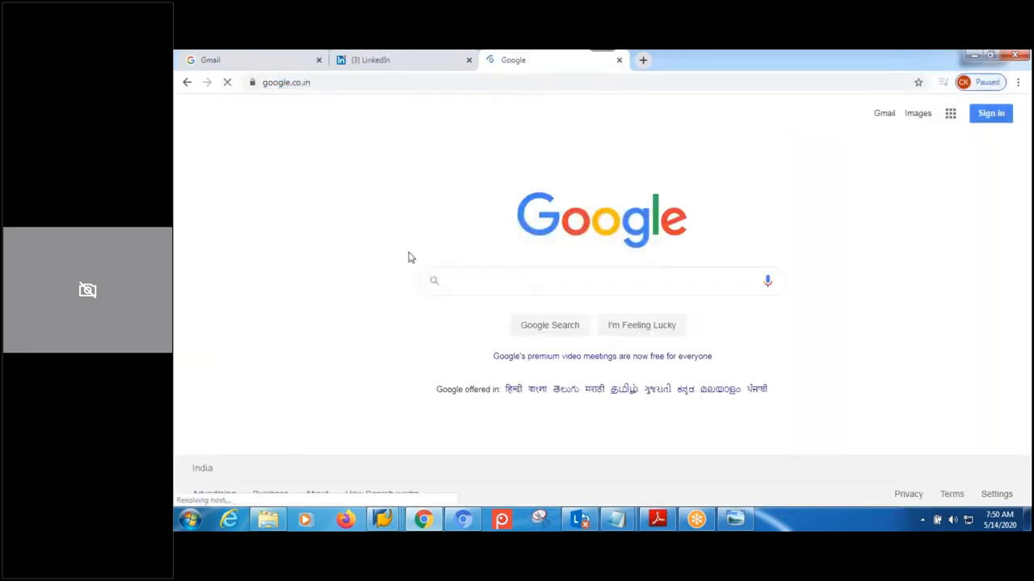
pyautogui.click(496, 281)
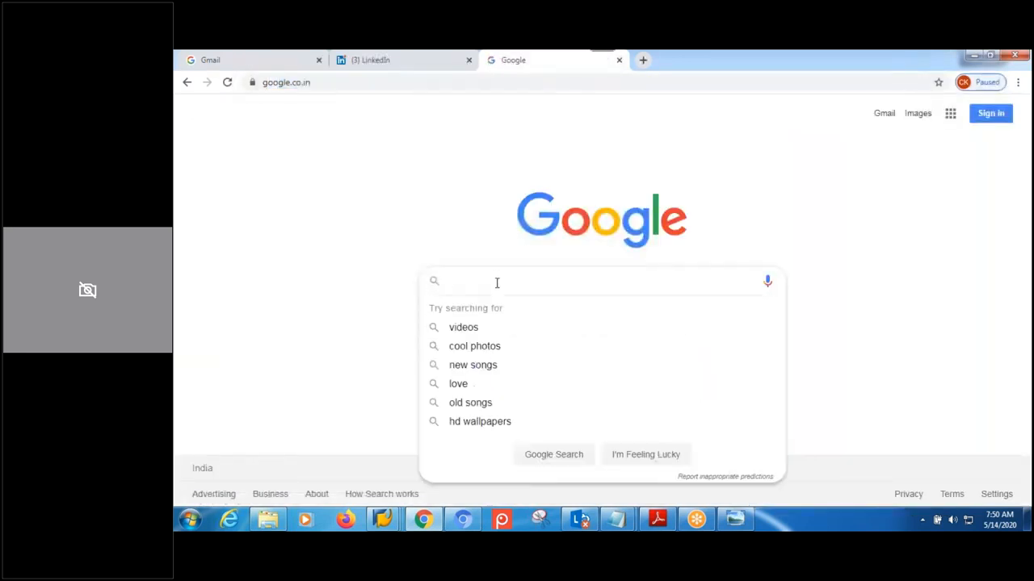
pyautogui.write('pallet')
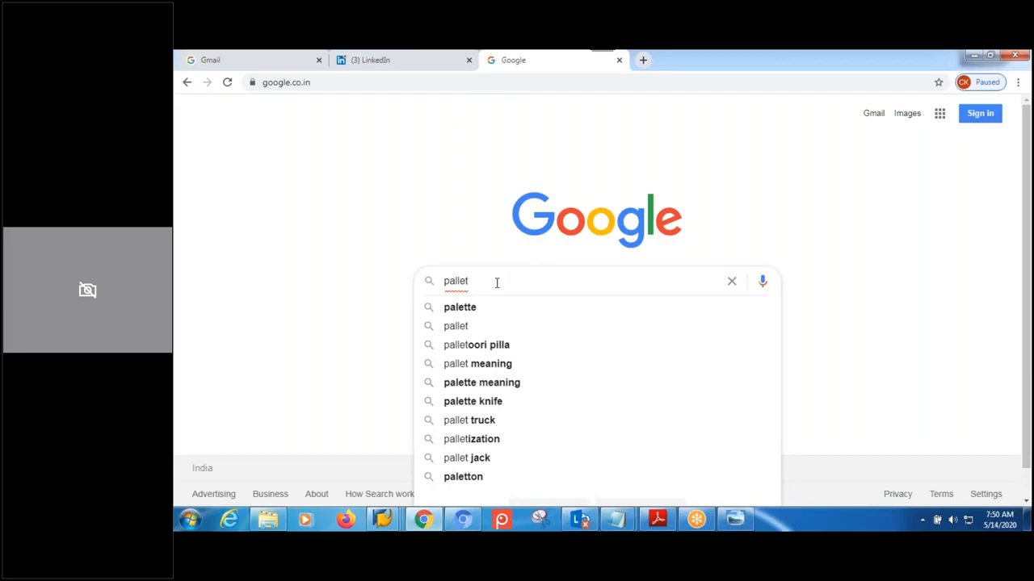
pyautogui.click(463, 327)
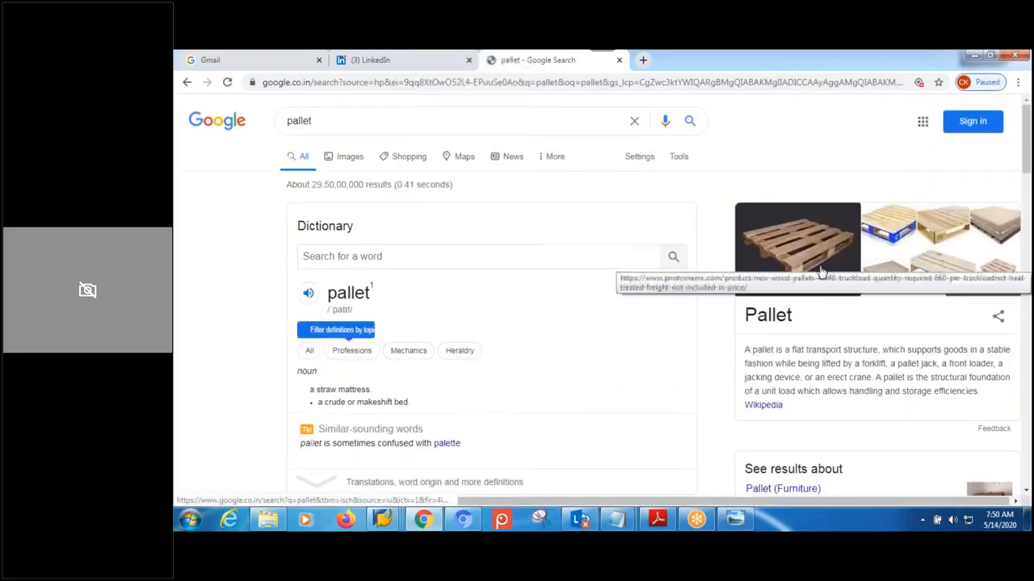
pyautogui.click(819, 270)
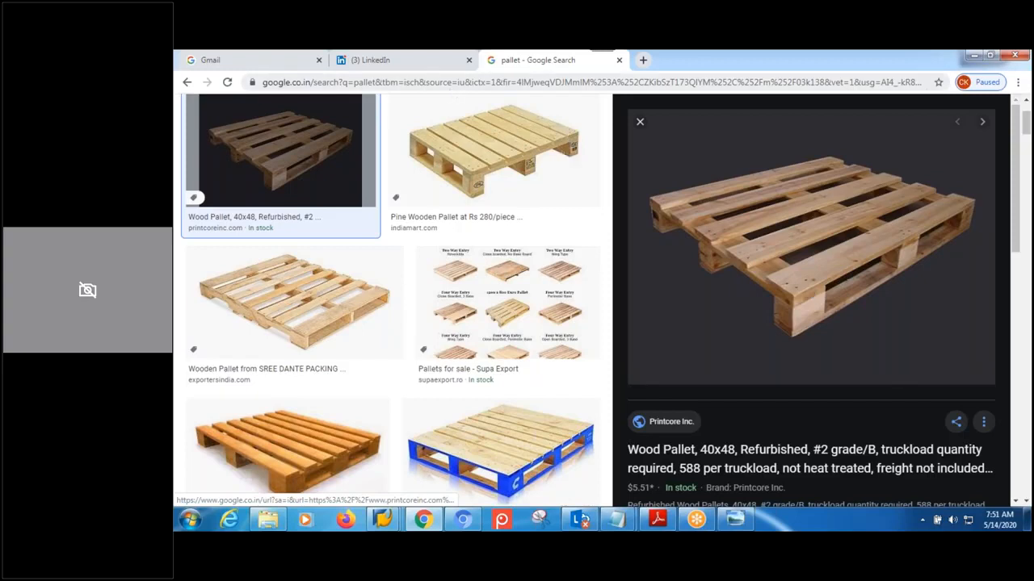
pyautogui.click(565, 82)
# - Search Google for 'carton box' and view the image results
pyautogui.write('g')
pyautogui.press('Return')
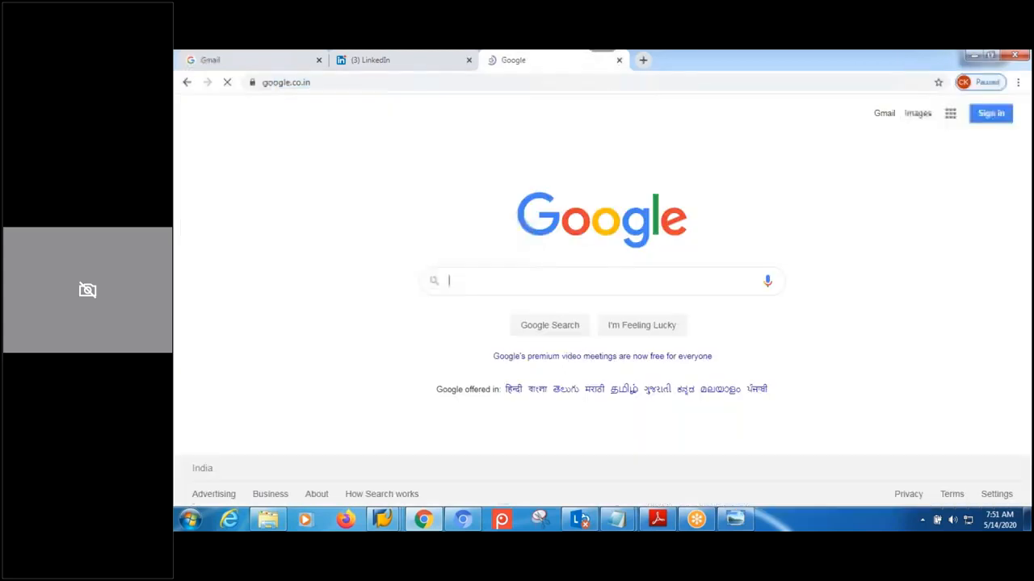
pyautogui.write('cart')
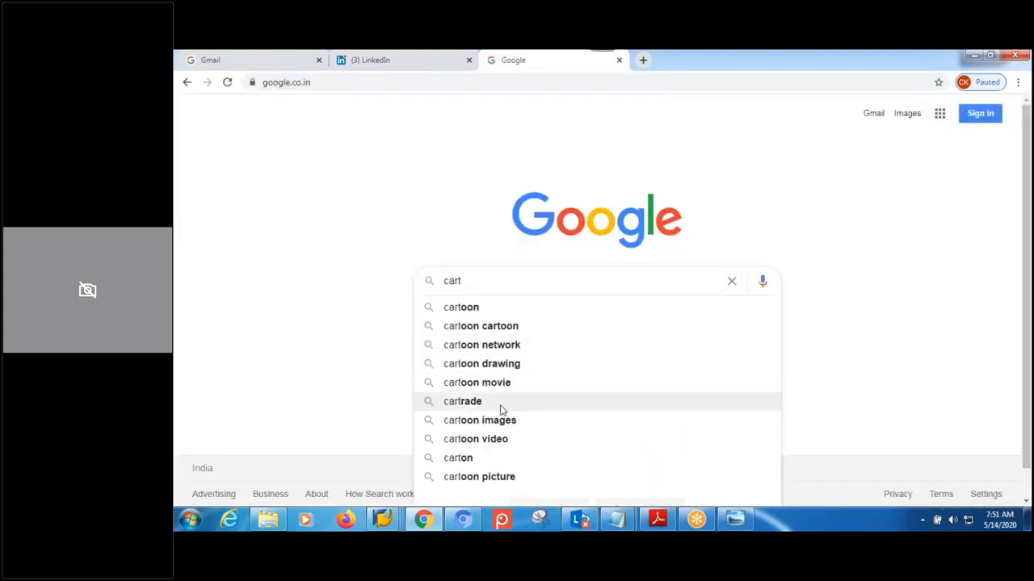
pyautogui.write('on')
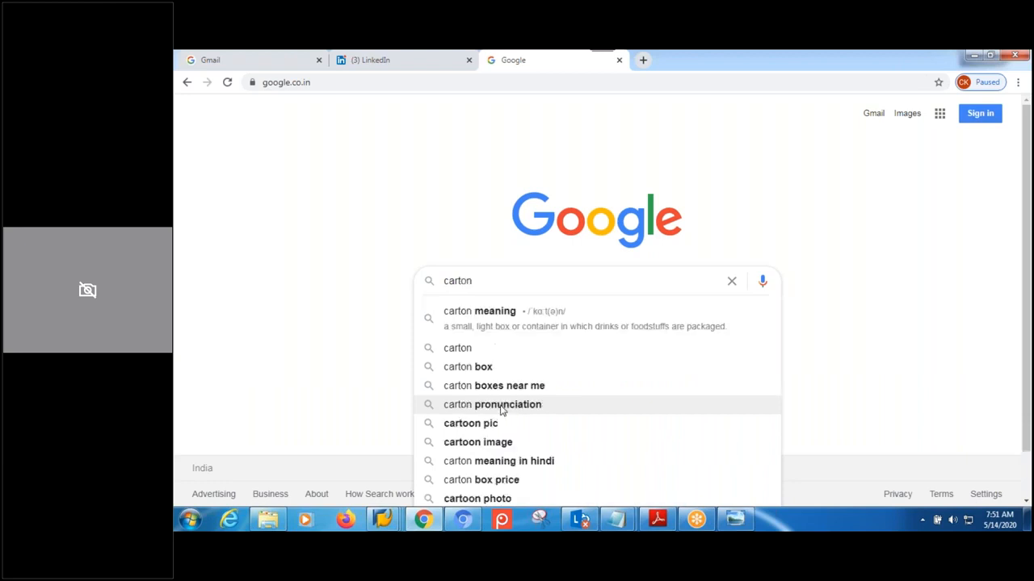
pyautogui.click(463, 369)
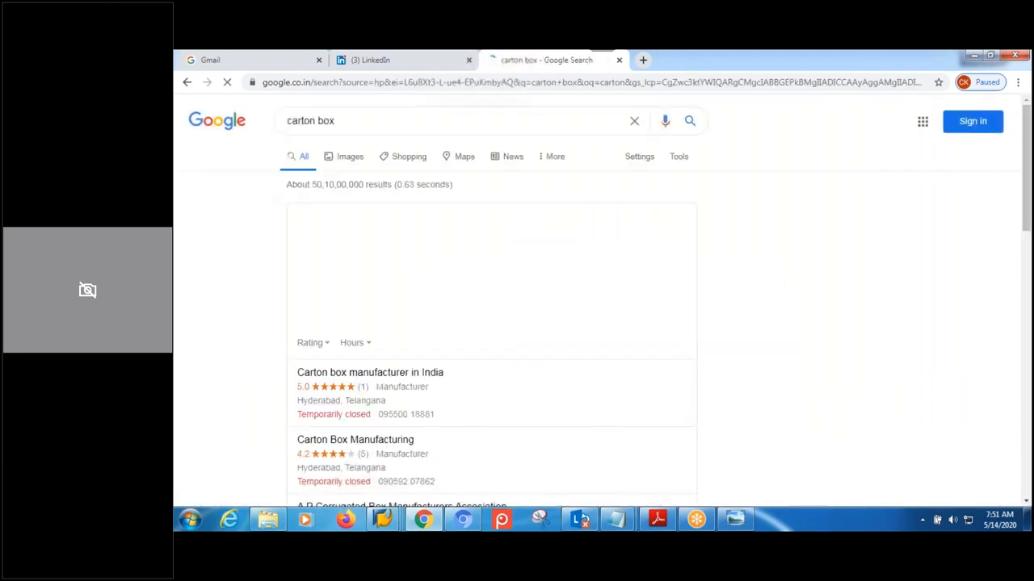
pyautogui.click(346, 159)
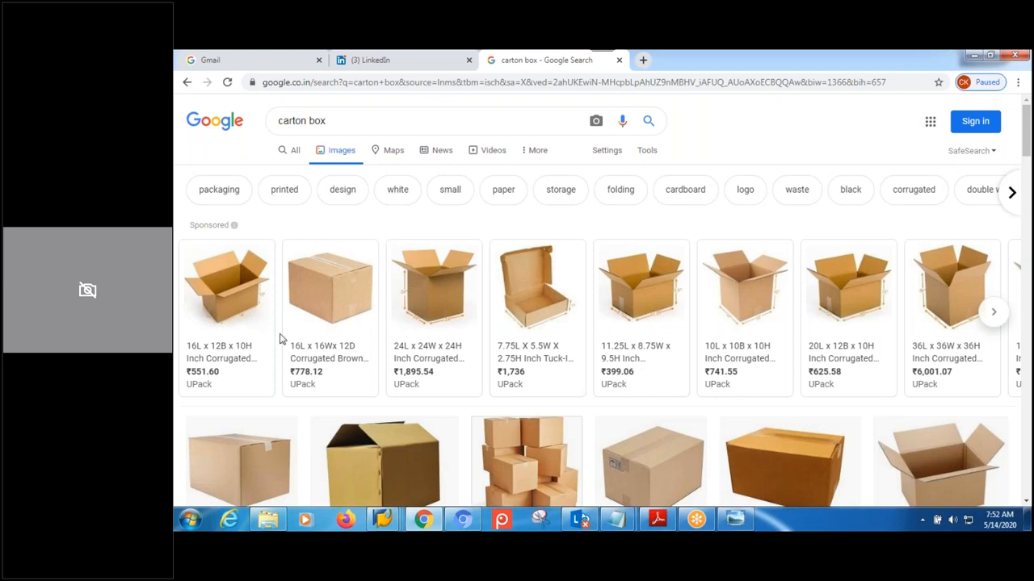
pyautogui.click(356, 116)
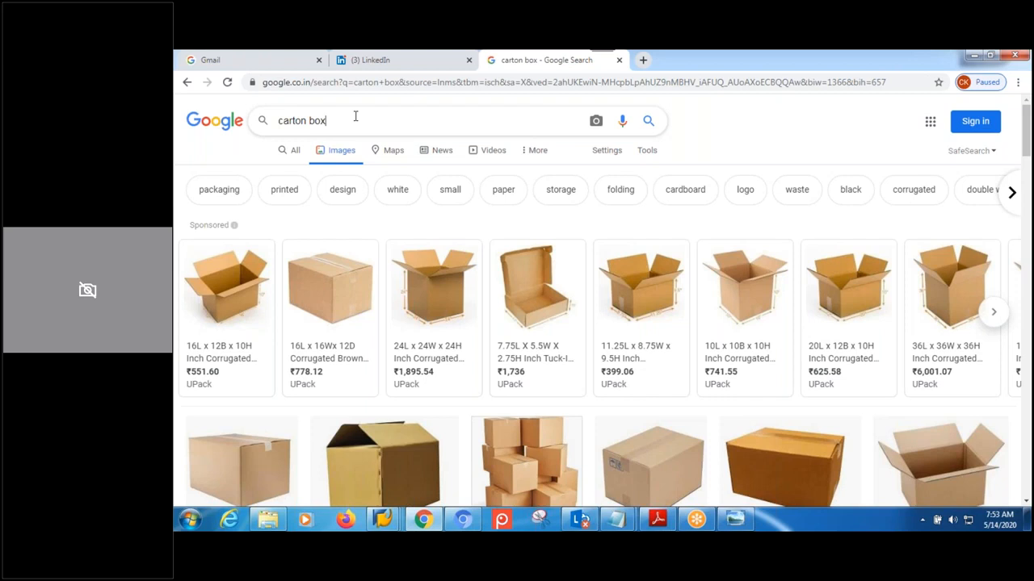
pyautogui.click(383, 520)
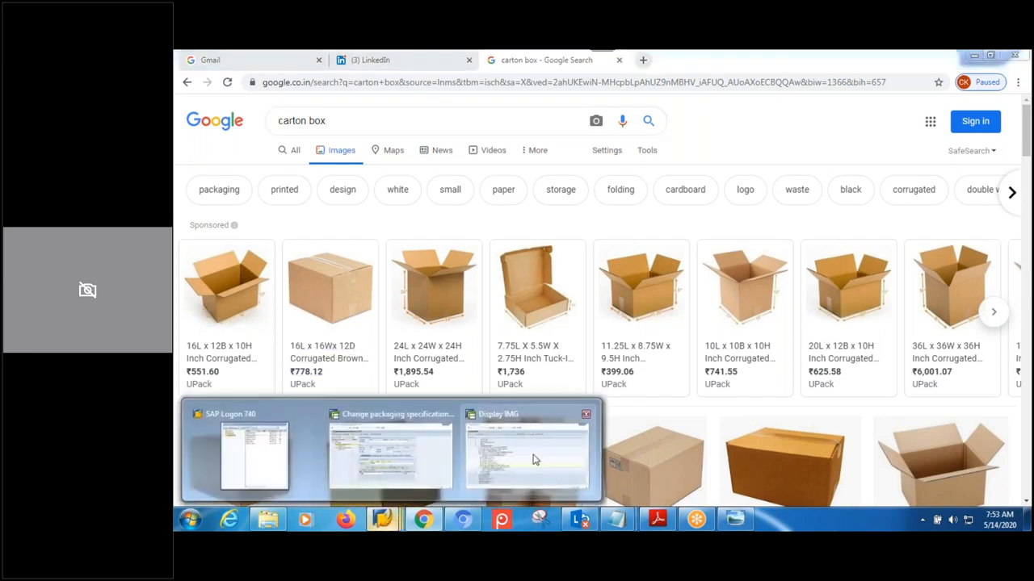
pyautogui.click(533, 460)
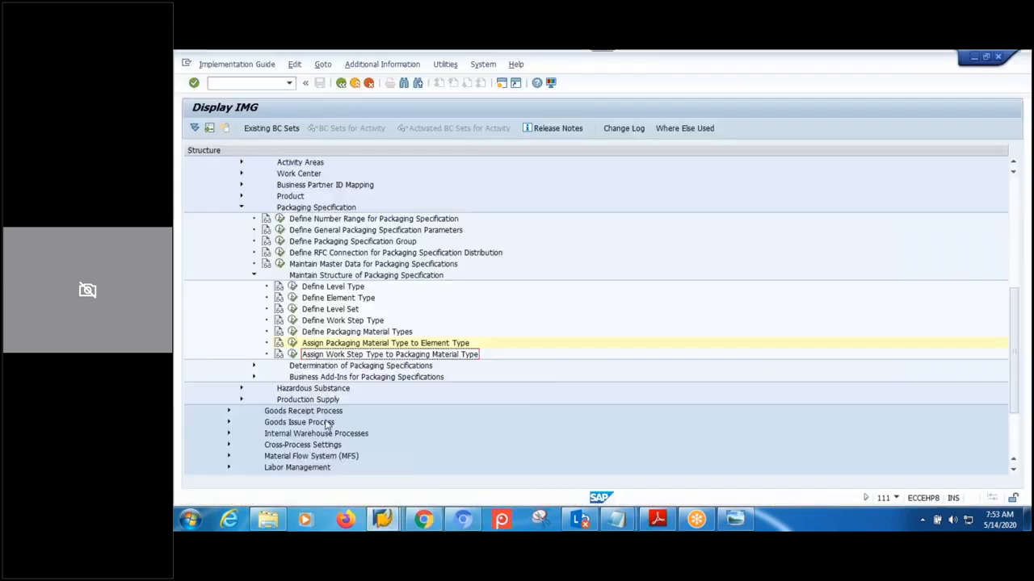
# - Open the work-step-to-material-type assignment and assign work step MP01 to AXMP
pyautogui.click(293, 360)
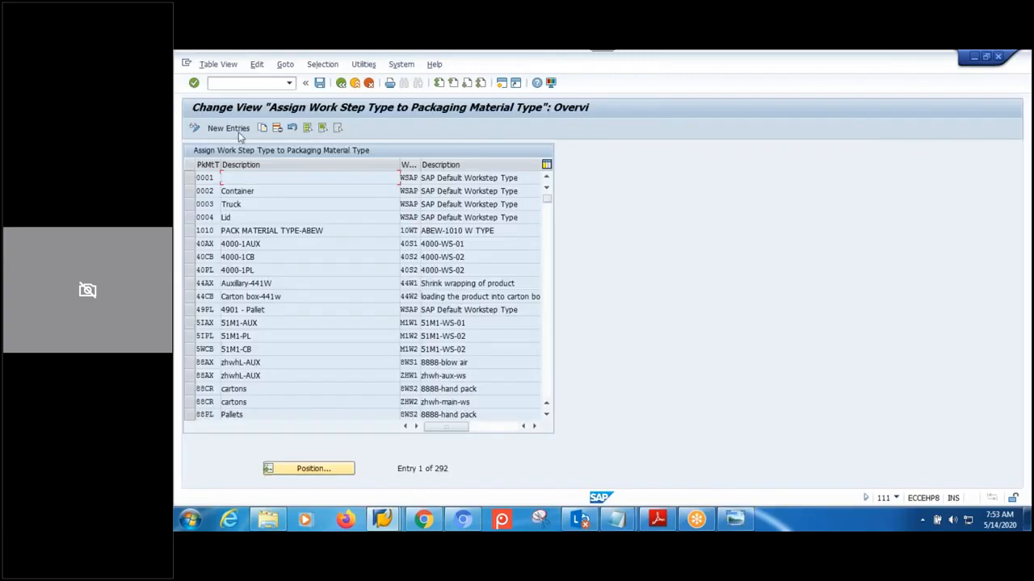
pyautogui.click(239, 130)
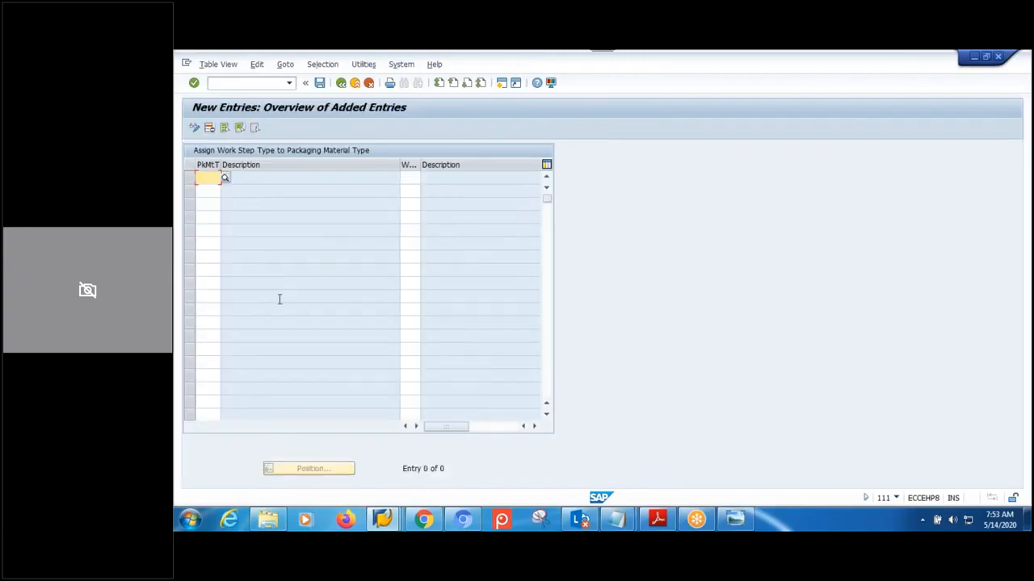
pyautogui.write('AX')
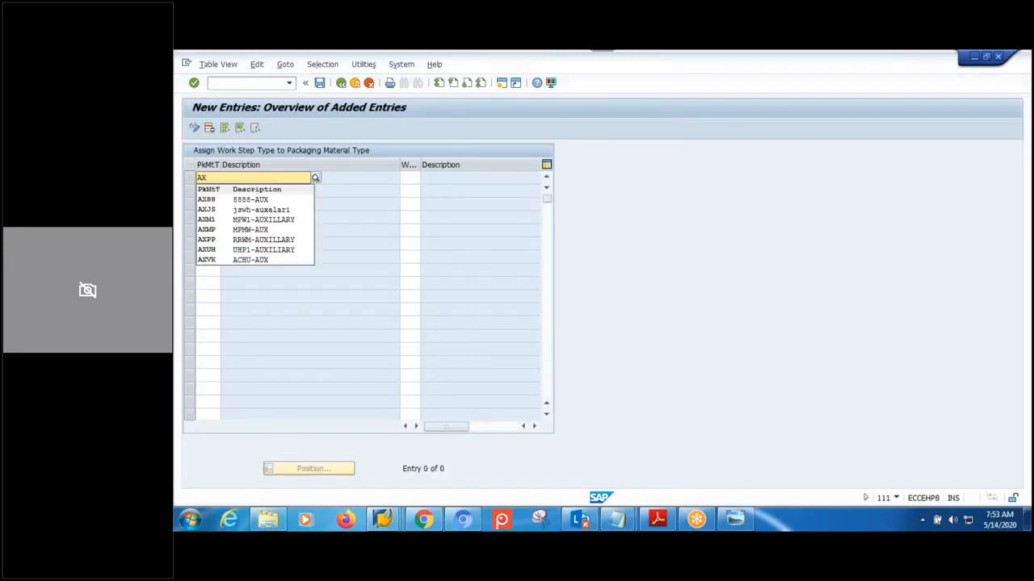
pyautogui.click(206, 230)
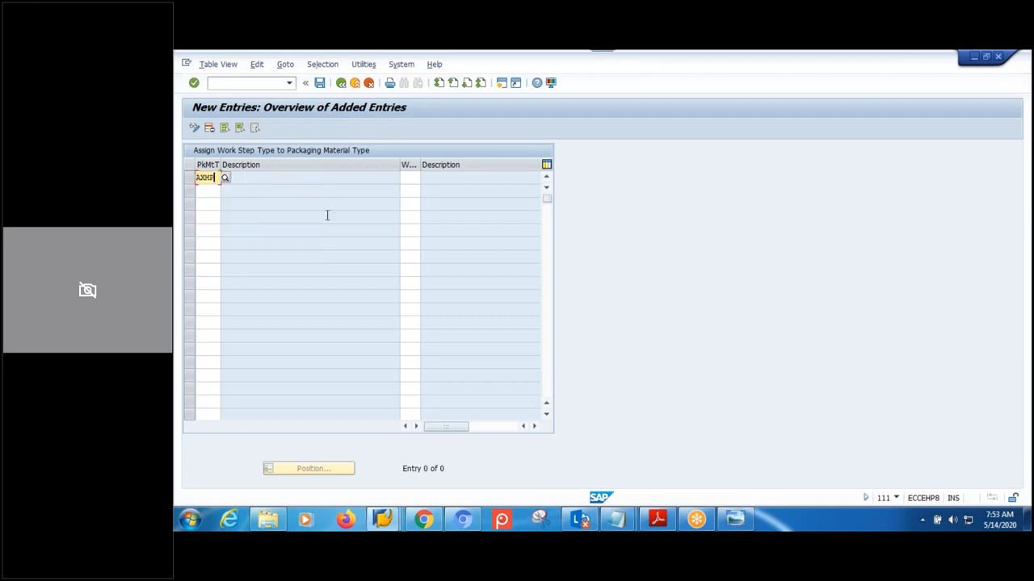
pyautogui.click(406, 179)
pyautogui.write('MP0')
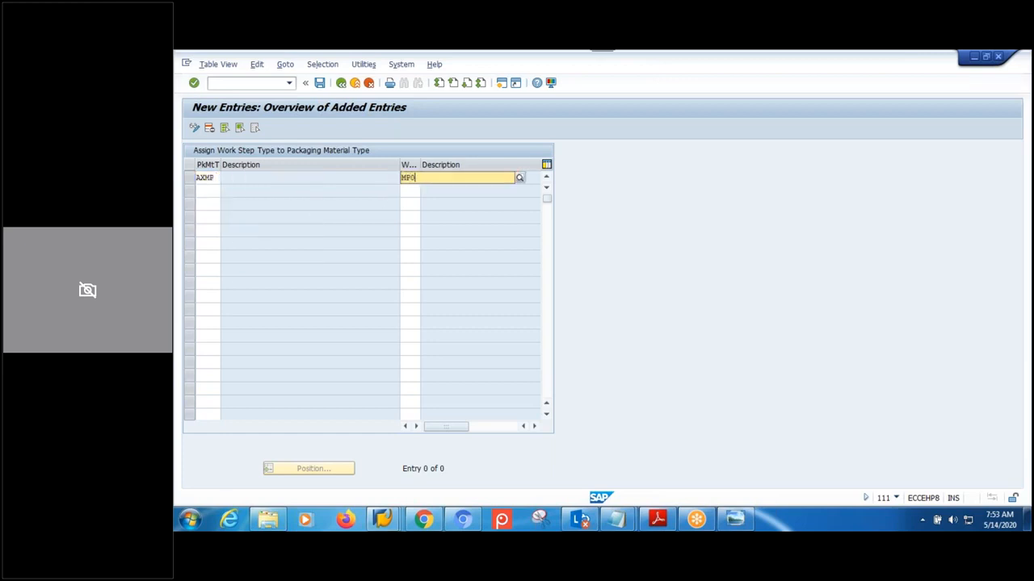
pyautogui.click(434, 200)
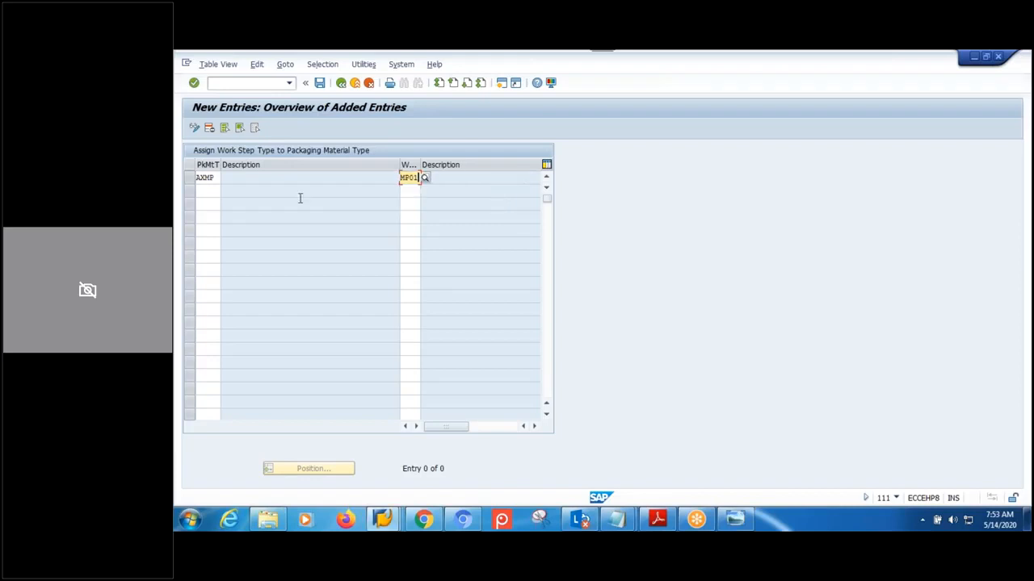
# - Add a second row assigning work step MP02 to material type CBMP
pyautogui.click(203, 192)
pyautogui.write('AXCB')
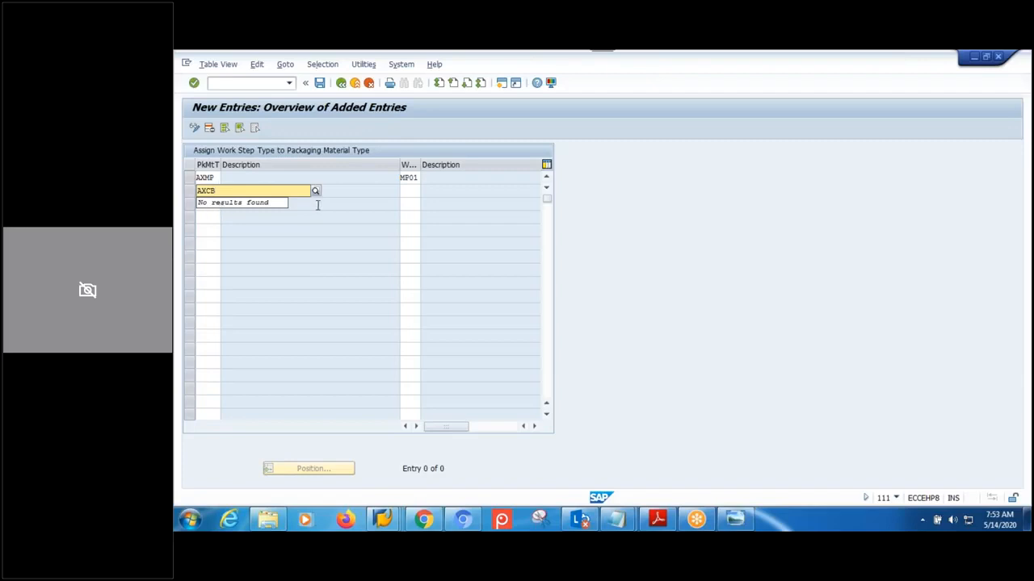
pyautogui.press('BackSpace')
pyautogui.press('BackSpace')
pyautogui.press('BackSpace')
pyautogui.press('BackSpace')
pyautogui.write('CBM')
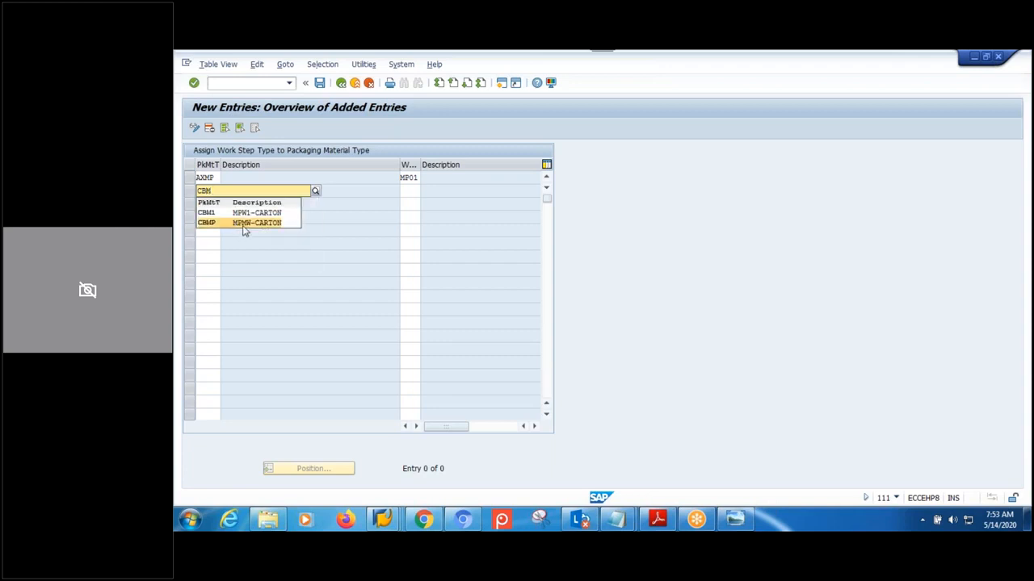
pyautogui.click(243, 226)
pyautogui.click(411, 191)
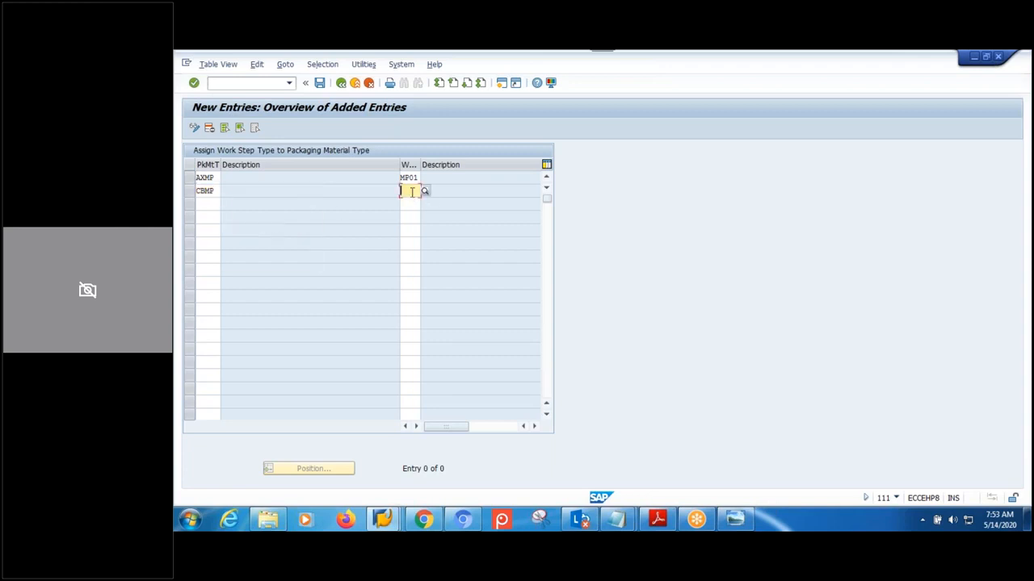
pyautogui.write('MP02')
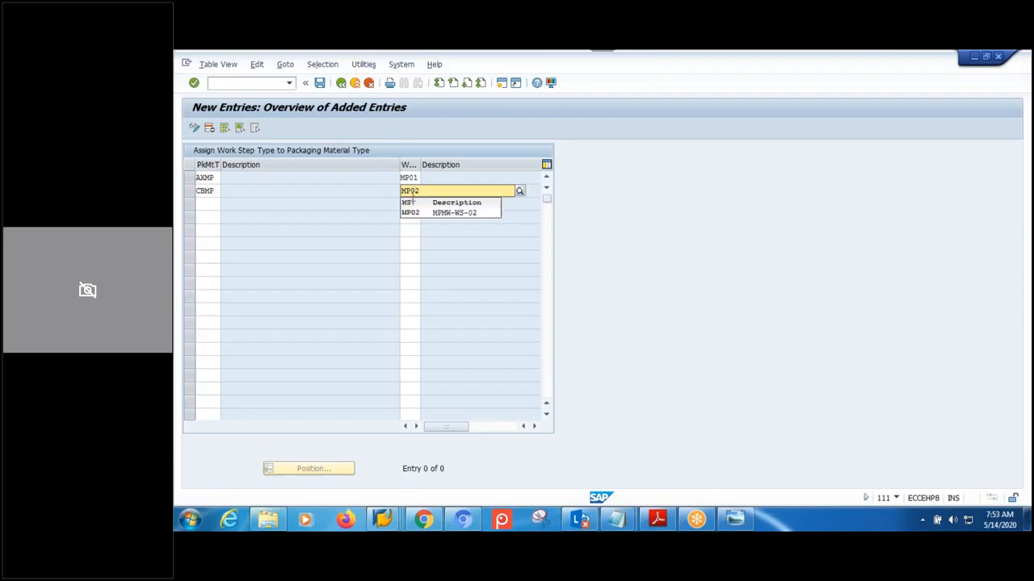
pyautogui.click(412, 214)
# - Add a third row assigning MP02 to PLMP and confirm the rows
pyautogui.click(207, 204)
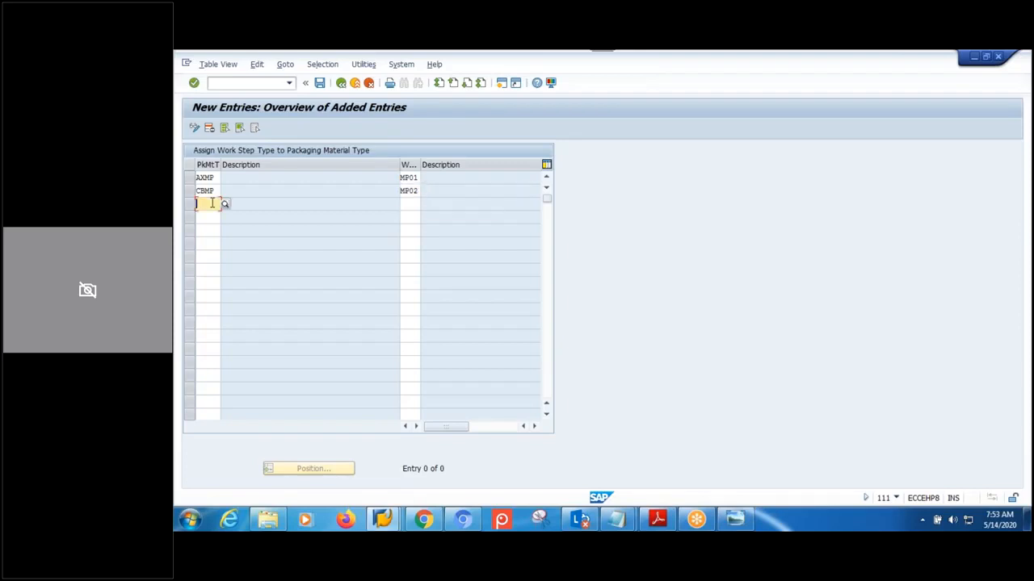
pyautogui.write('PLMP')
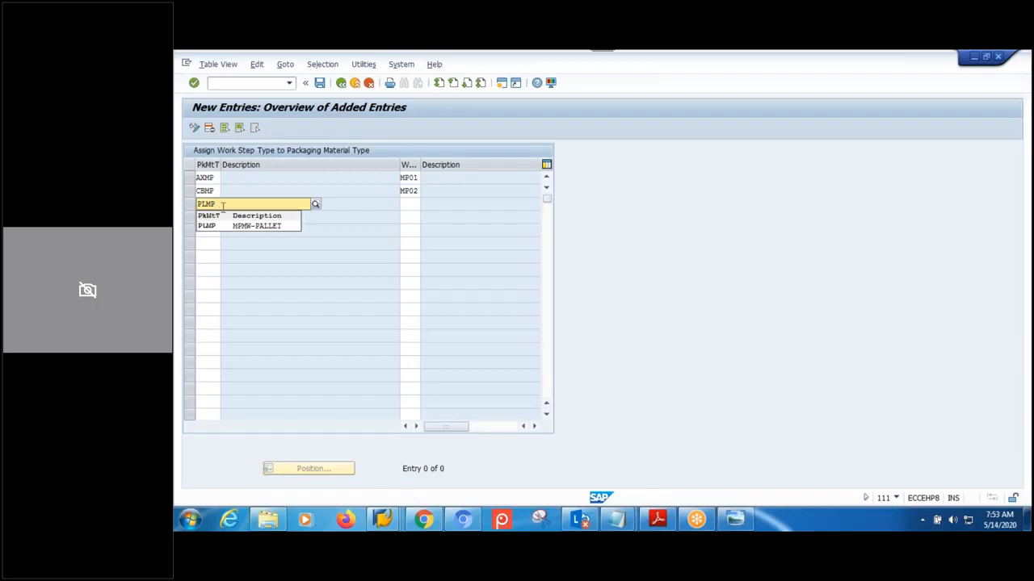
pyautogui.click(214, 226)
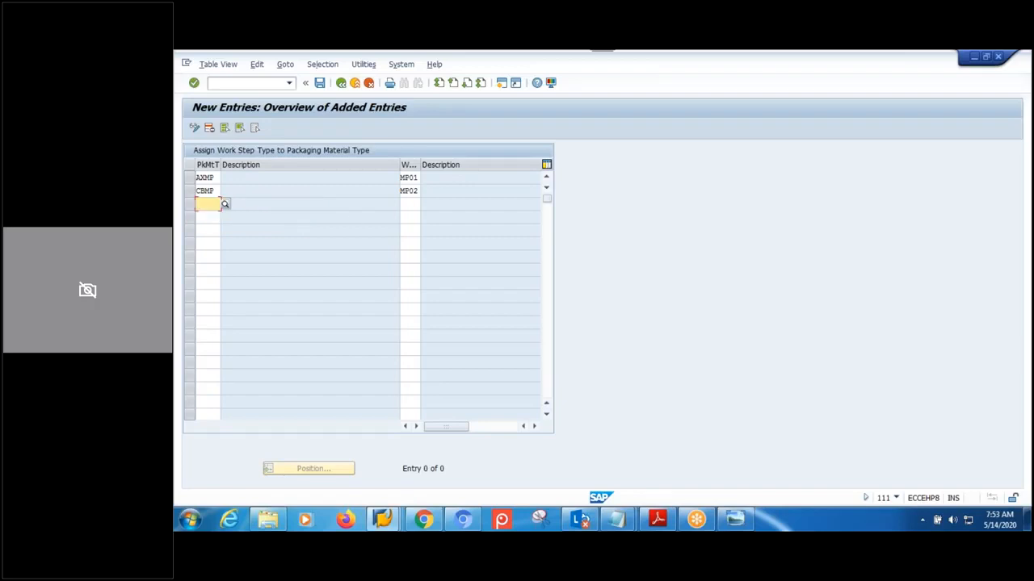
pyautogui.click(410, 205)
pyautogui.write('MP02')
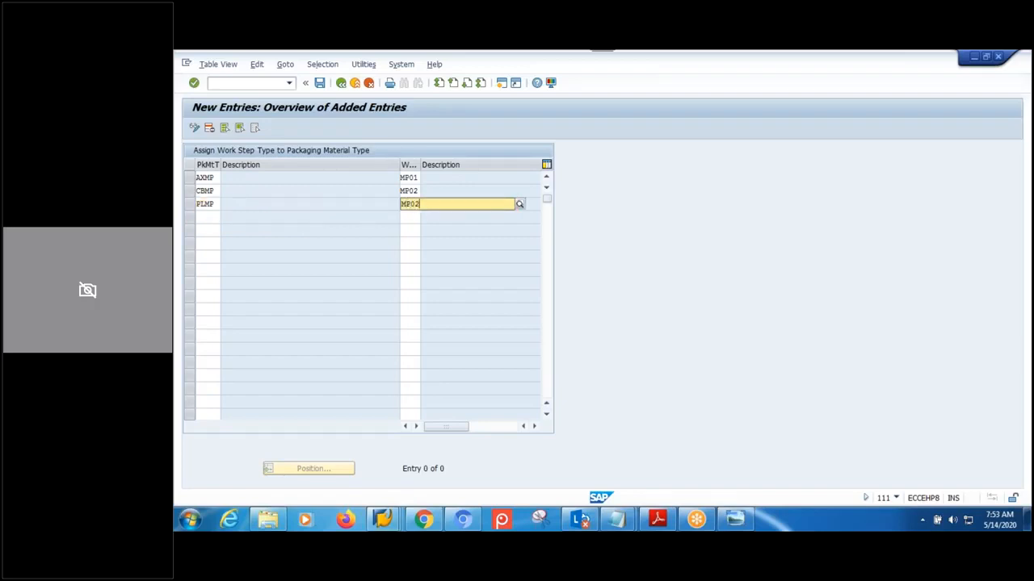
pyautogui.press('Return')
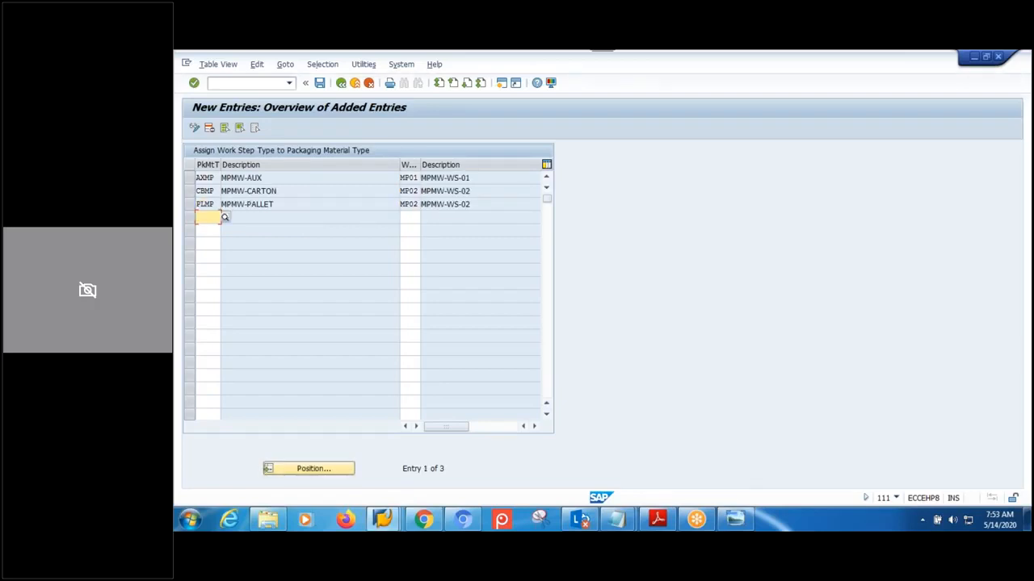
# - Save the three assignments under the customizing request and return to the IMG structure
pyautogui.click(320, 82)
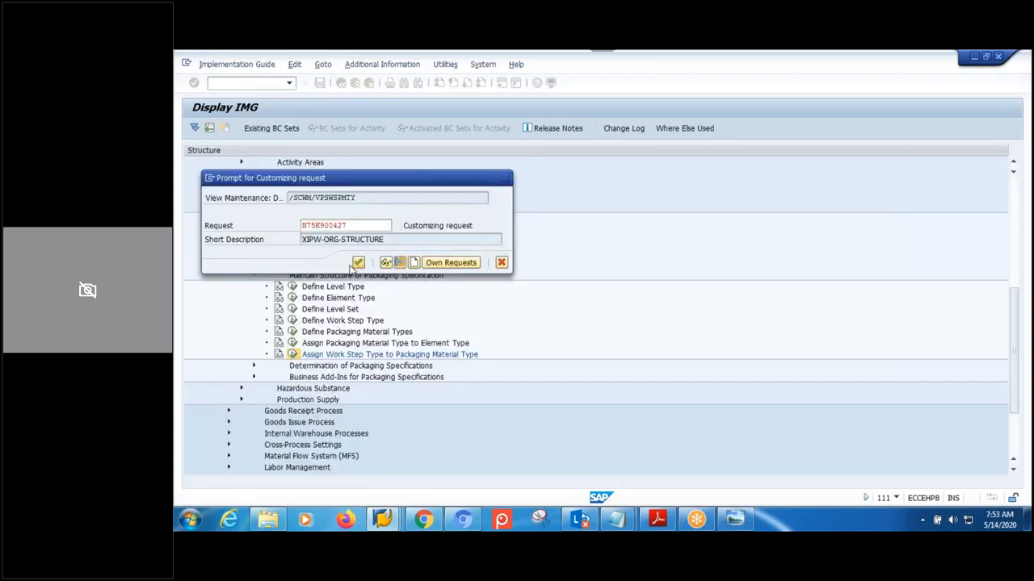
pyautogui.click(358, 263)
pyautogui.click(343, 85)
pyautogui.click(342, 85)
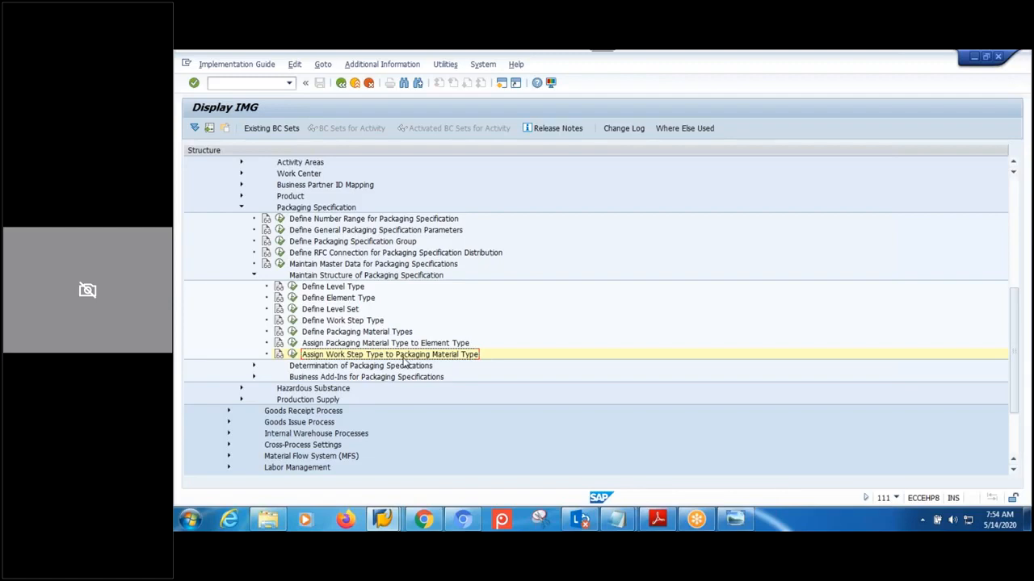
pyautogui.click(382, 519)
# - Leave packaging specification 1789 without saving and return to the main menu
pyautogui.click(380, 471)
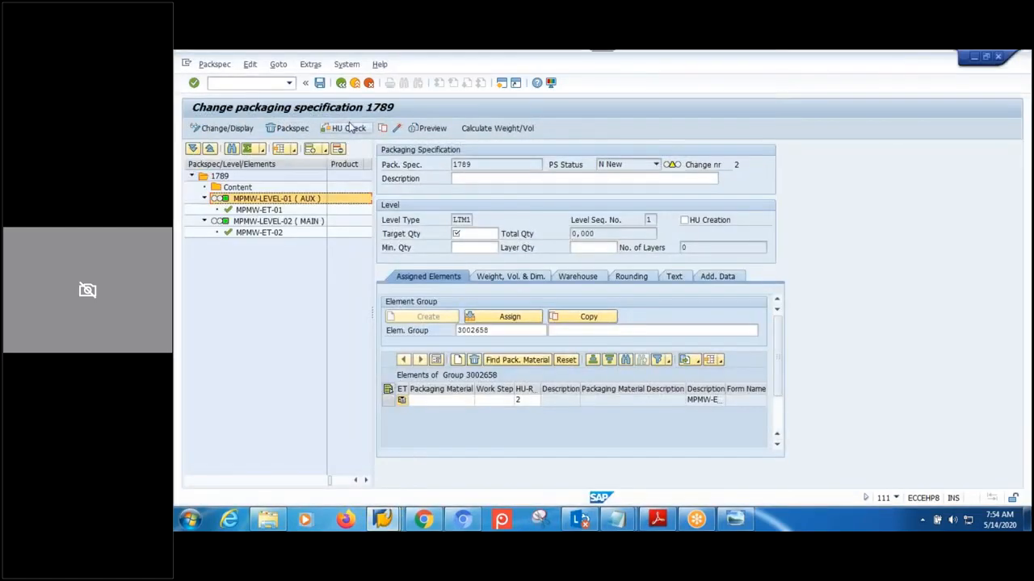
pyautogui.click(342, 83)
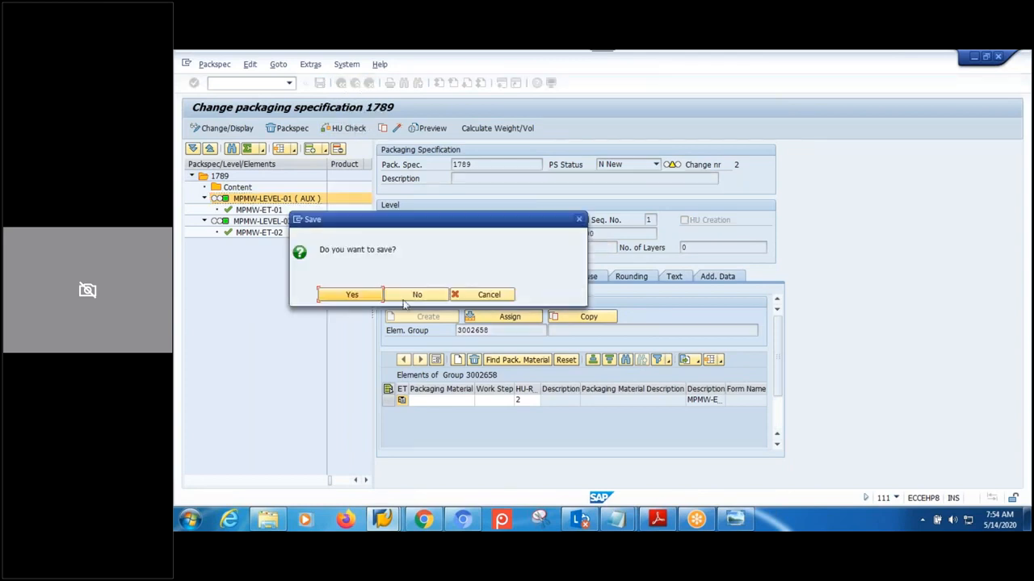
pyautogui.click(398, 297)
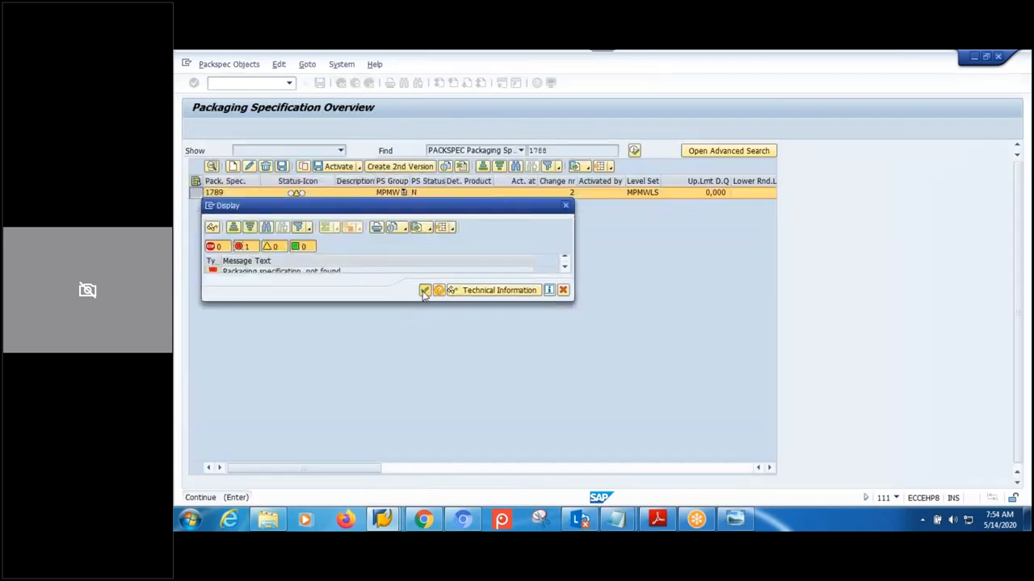
pyautogui.click(424, 293)
pyautogui.click(342, 83)
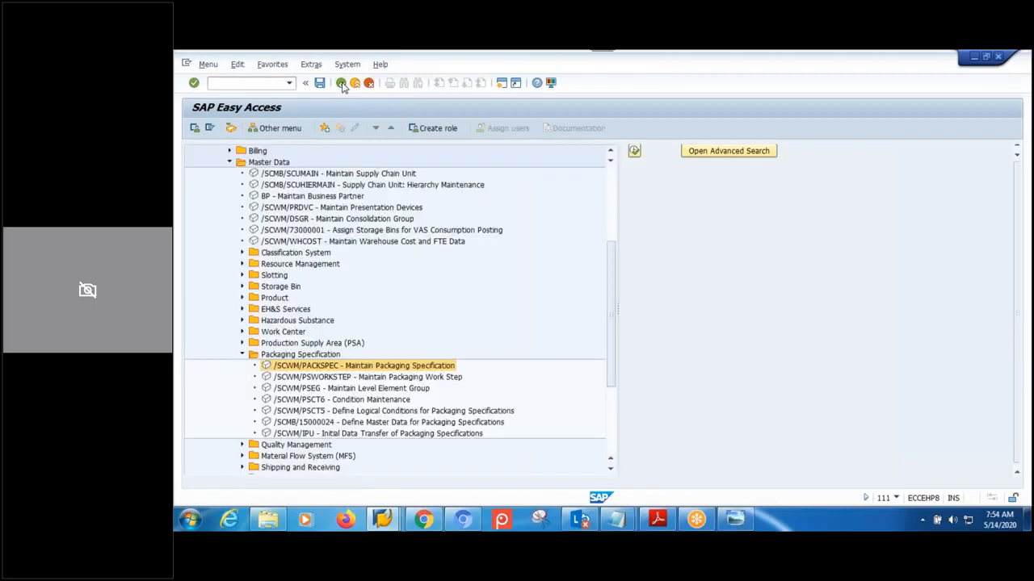
# - Create a new packaging specification in group MPMW, producing 1790, and open it for editing
pyautogui.doubleClick(342, 370)
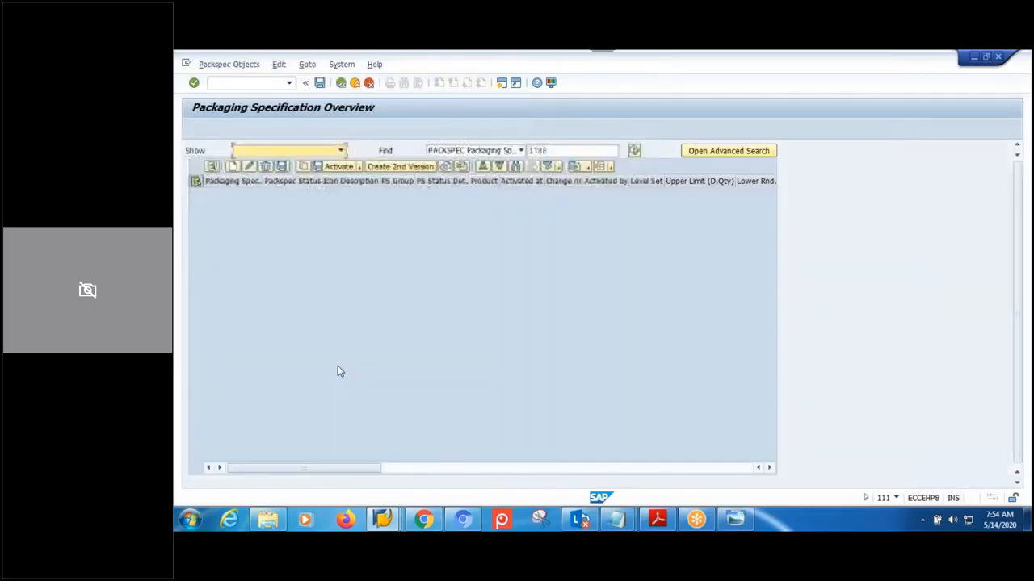
pyautogui.click(242, 190)
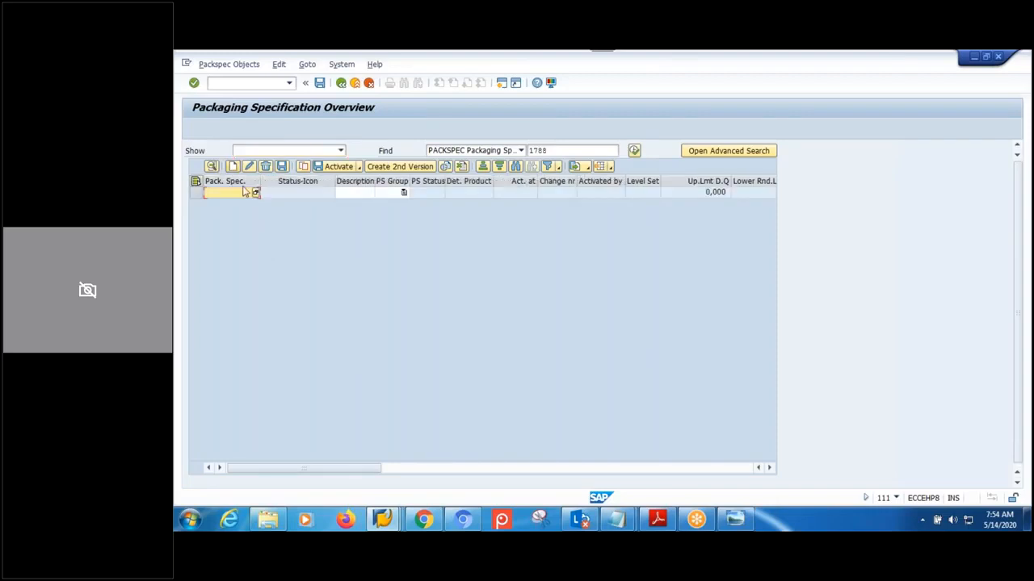
pyautogui.click(403, 192)
pyautogui.press('Down')
pyautogui.press('Down')
pyautogui.press('Down')
pyautogui.press('Down')
pyautogui.press('Down')
pyautogui.press('Down')
pyautogui.press('Down')
pyautogui.press('Down')
pyautogui.press('Down')
pyautogui.press('Down')
pyautogui.press('Down')
pyautogui.press('Down')
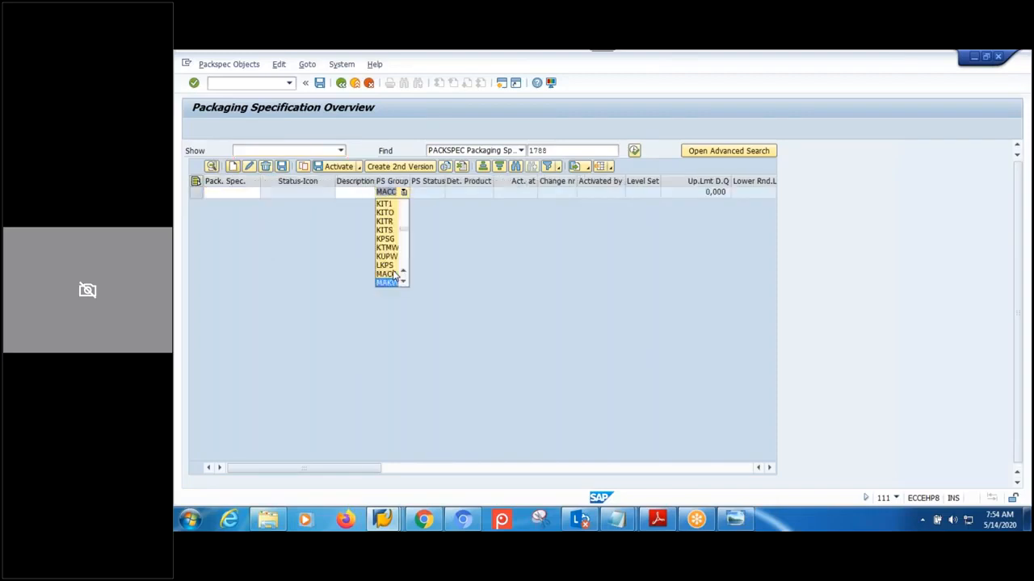
pyautogui.press('Down')
pyautogui.press('Down')
pyautogui.press('Down')
pyautogui.press('Down')
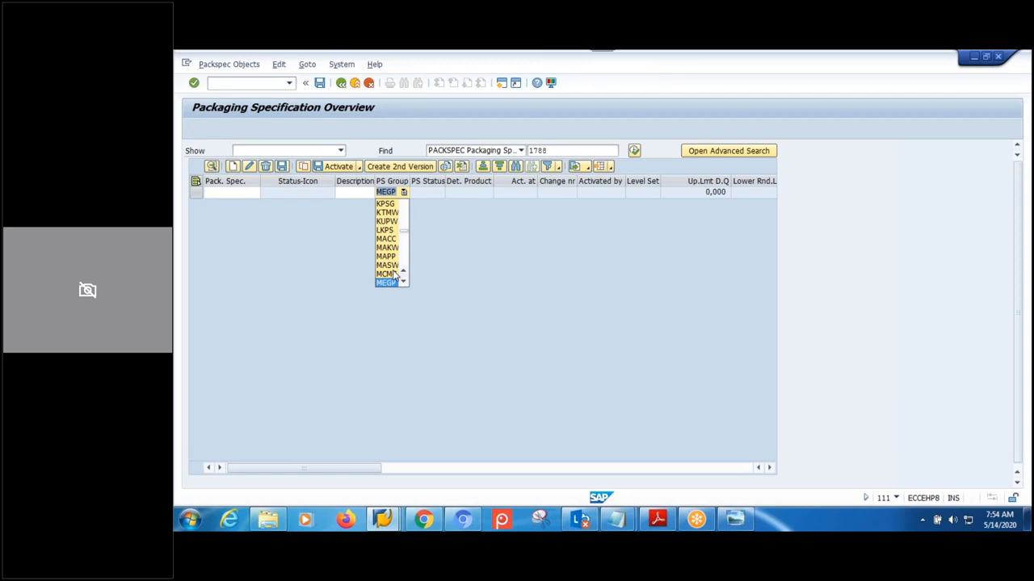
pyautogui.press('Down')
pyautogui.press('Down')
pyautogui.press('Down')
pyautogui.press('Down')
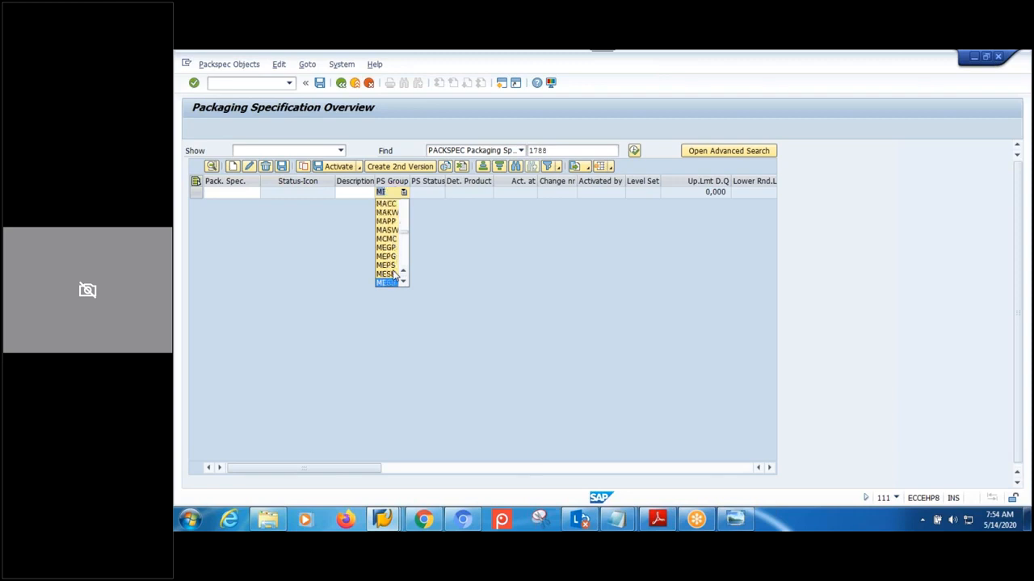
pyautogui.press('Down')
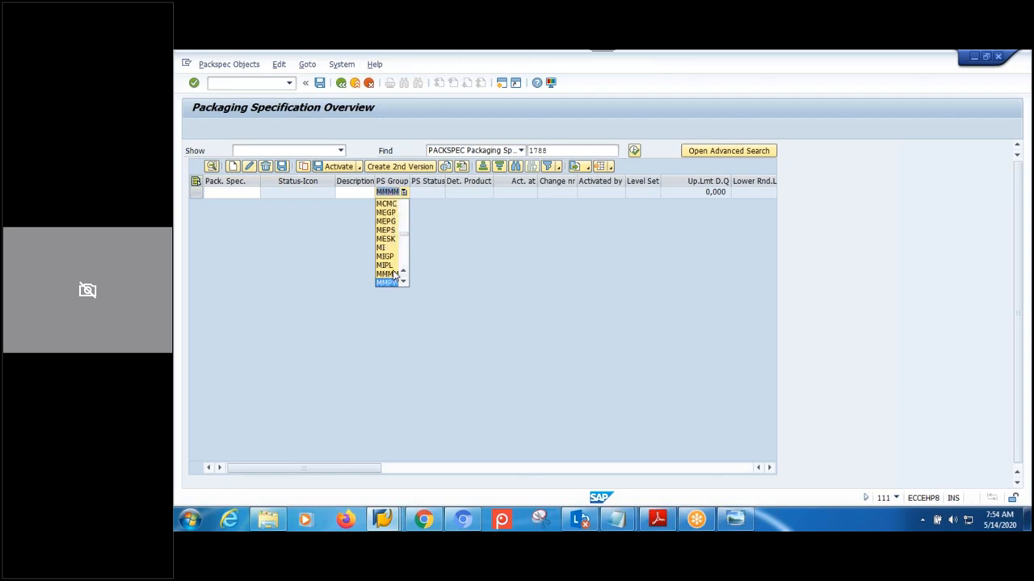
pyautogui.press('Down')
pyautogui.press('Down')
pyautogui.press('Down')
pyautogui.press('Down')
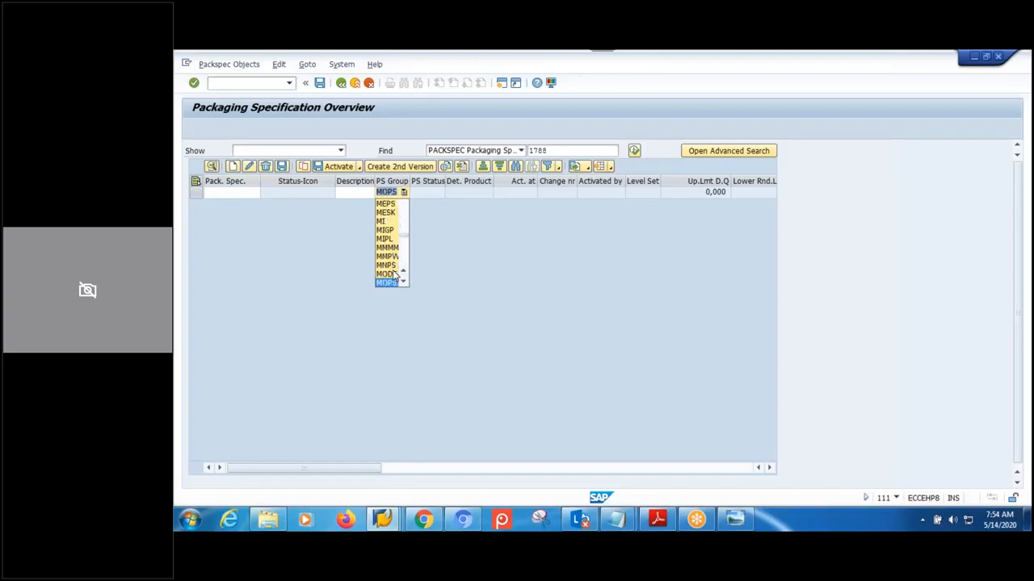
pyautogui.press('Return')
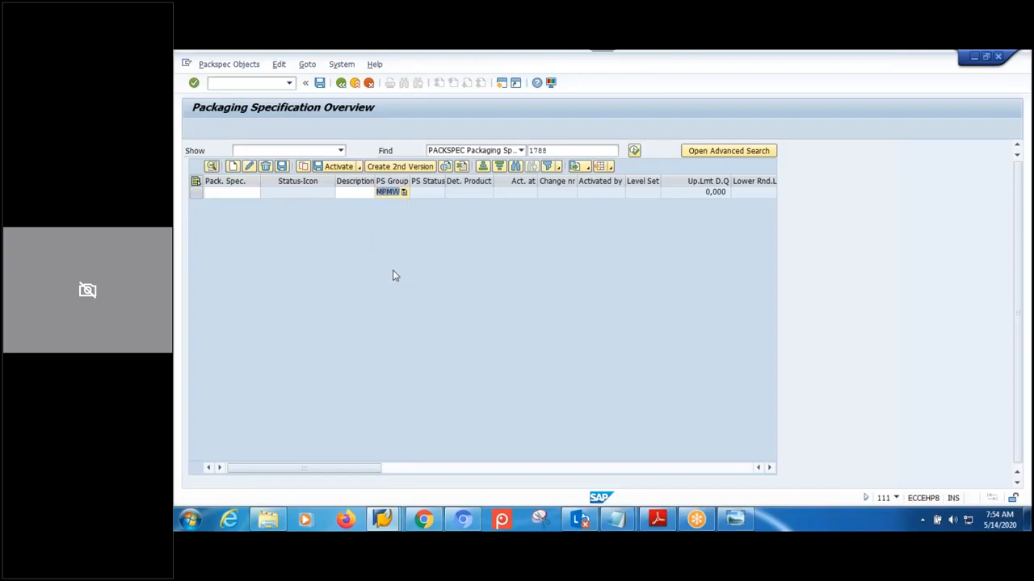
pyautogui.press('Return')
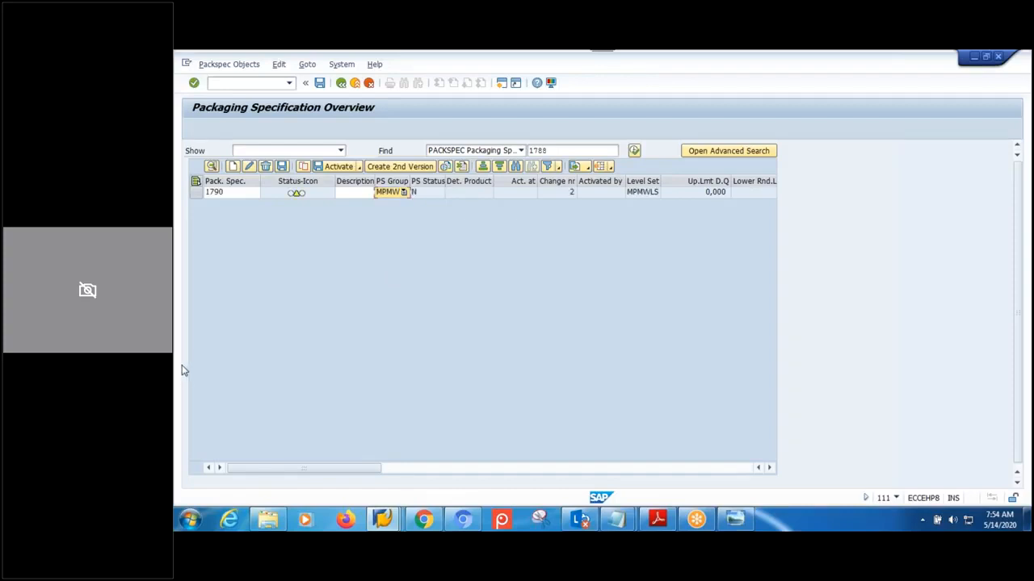
pyautogui.click(197, 192)
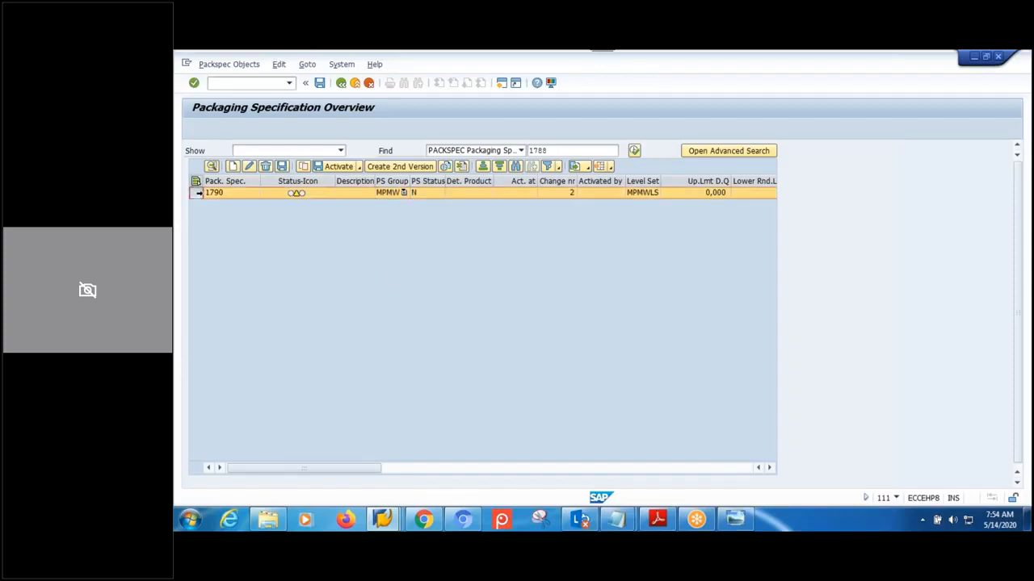
pyautogui.click(210, 166)
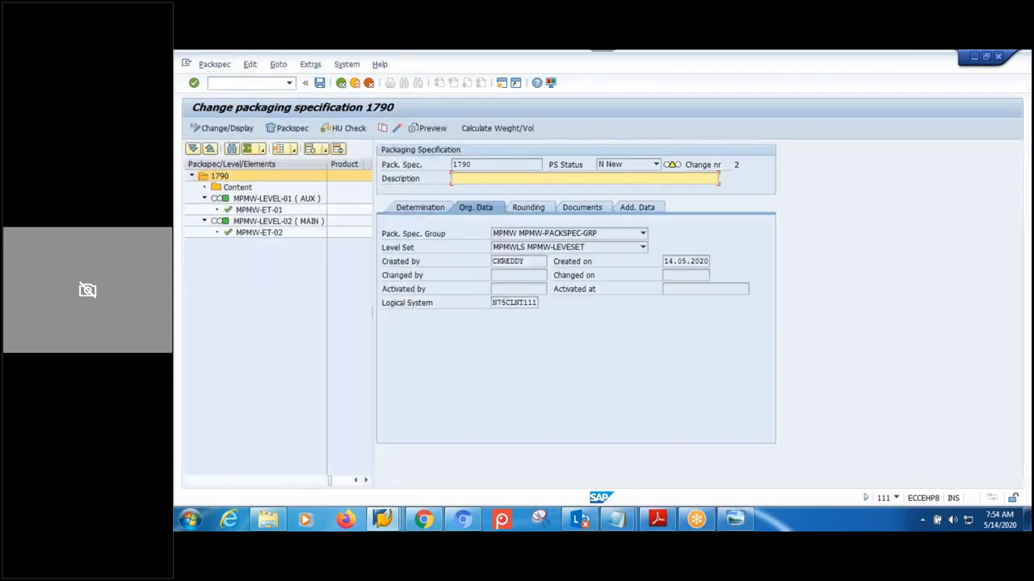
# - Enter MPML-MAT1-IBD-PS as the description of specification 1790
pyautogui.click(226, 177)
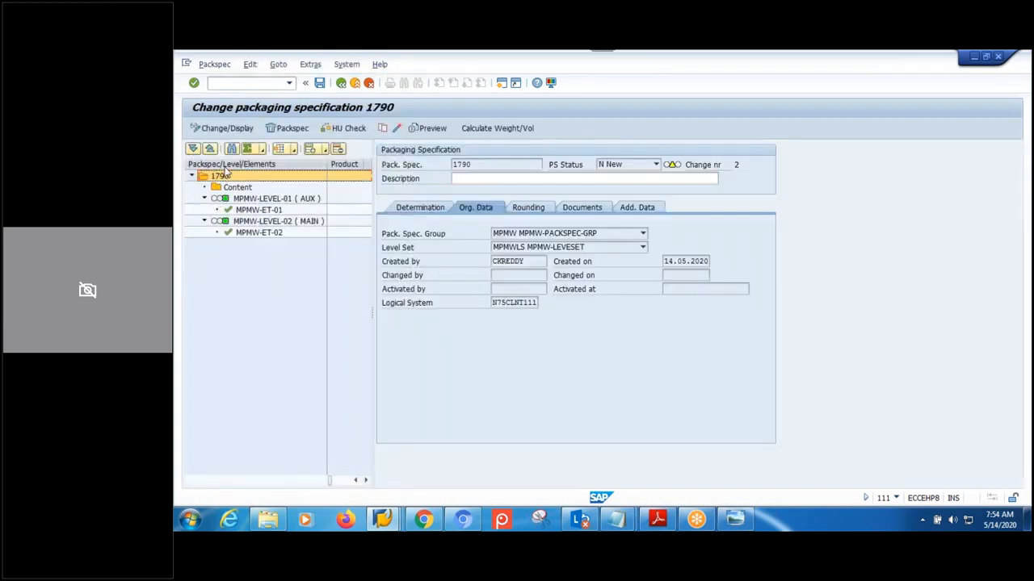
pyautogui.click(236, 187)
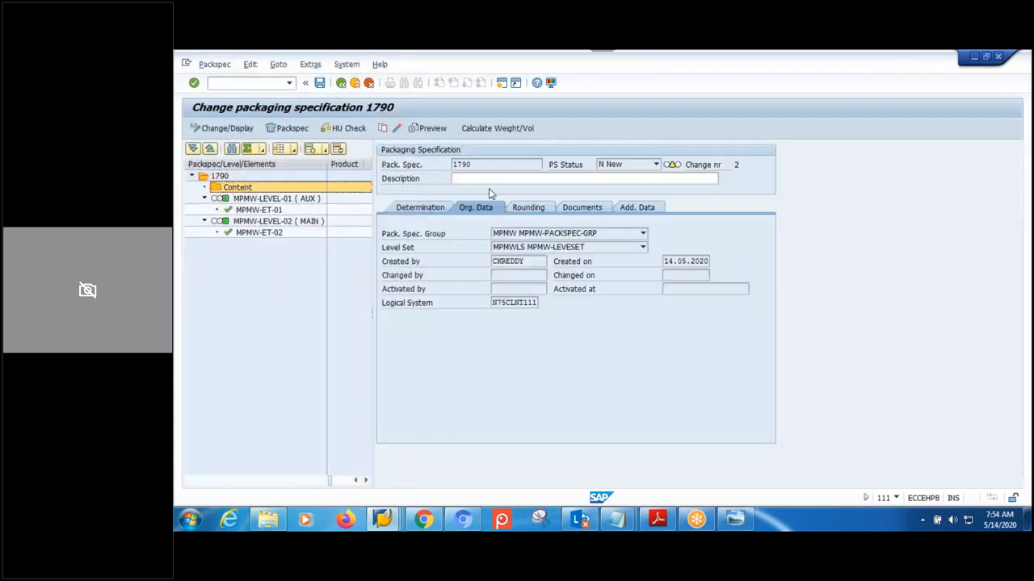
pyautogui.click(488, 181)
pyautogui.write('MPML')
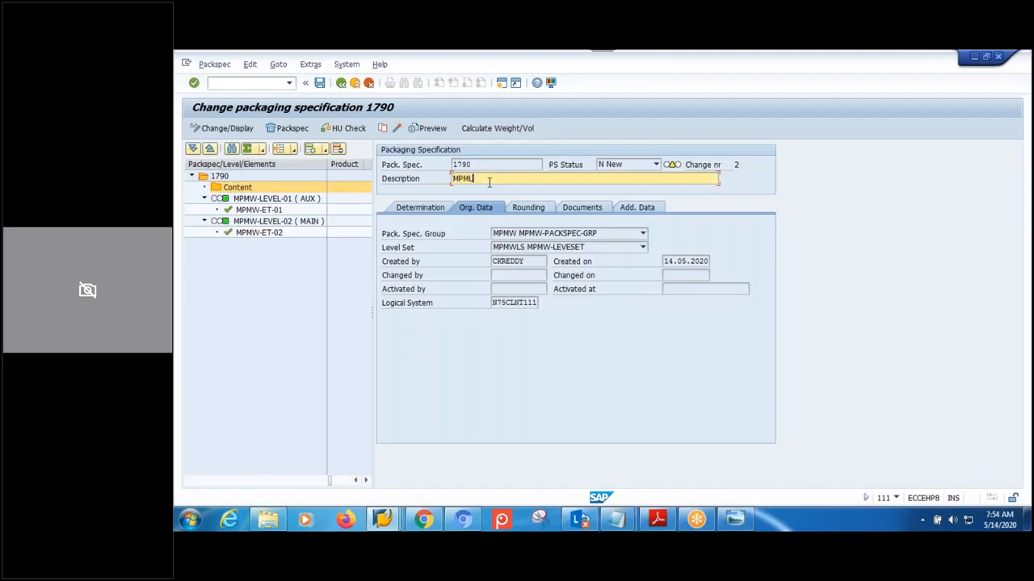
pyautogui.write('-MAT1')
pyautogui.press('BackSpace')
pyautogui.write('-IBD-PS')
pyautogui.doubleClick(264, 202)
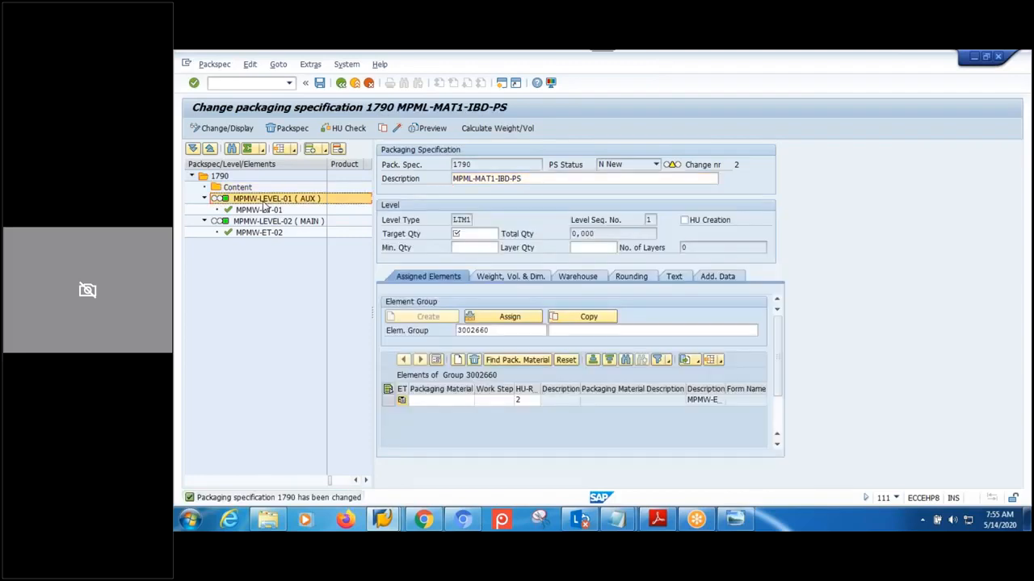
# - Add product MPML-MAT1 at quantity 1 EA under the specification's Content
pyautogui.click(243, 191)
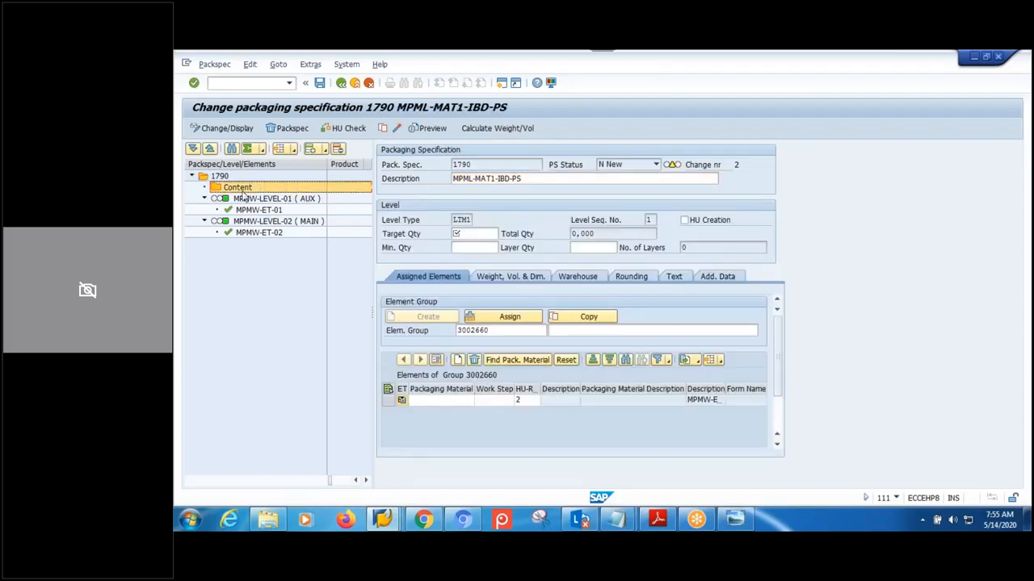
pyautogui.click(326, 151)
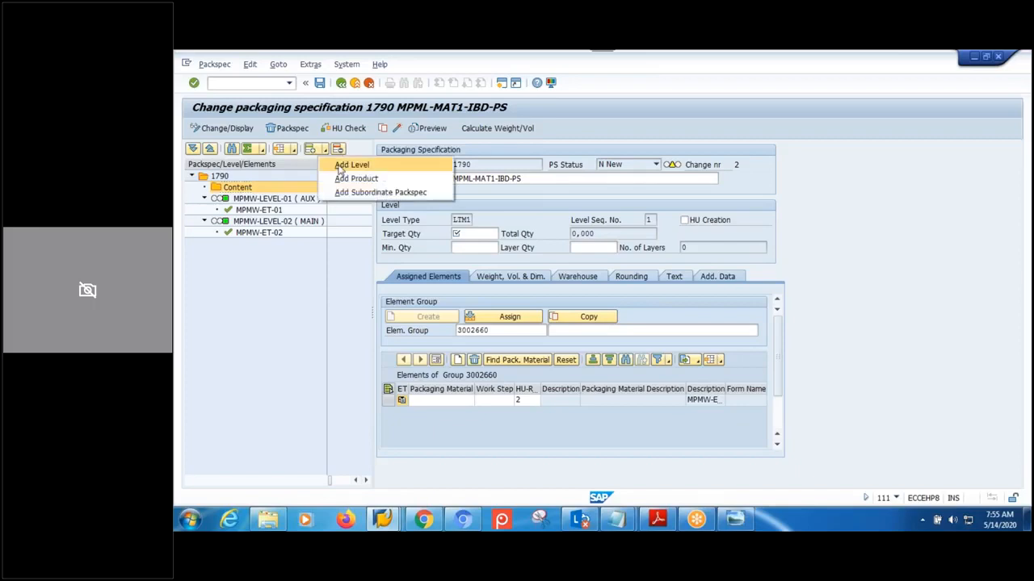
pyautogui.click(344, 177)
pyautogui.click(205, 187)
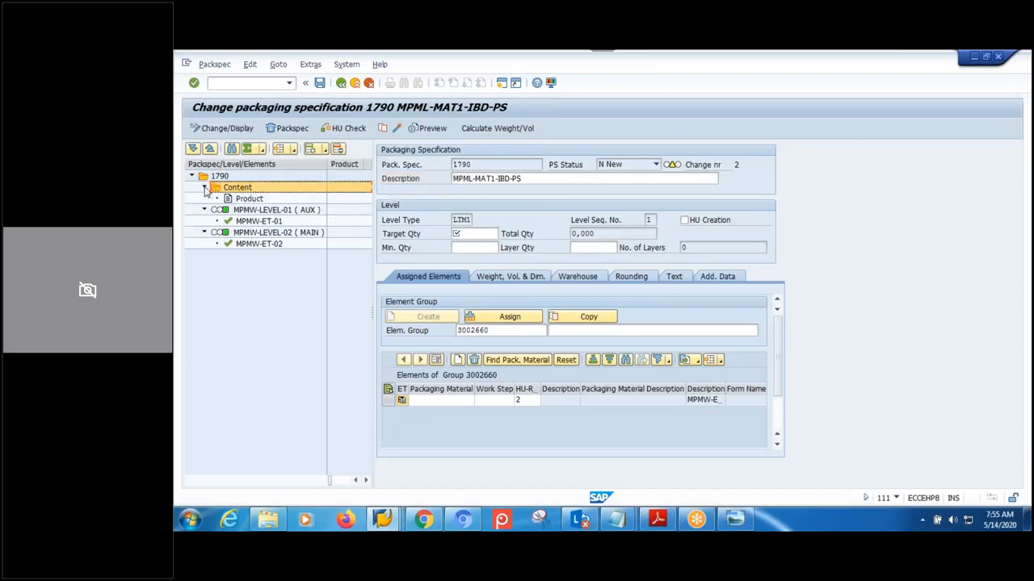
pyautogui.doubleClick(250, 199)
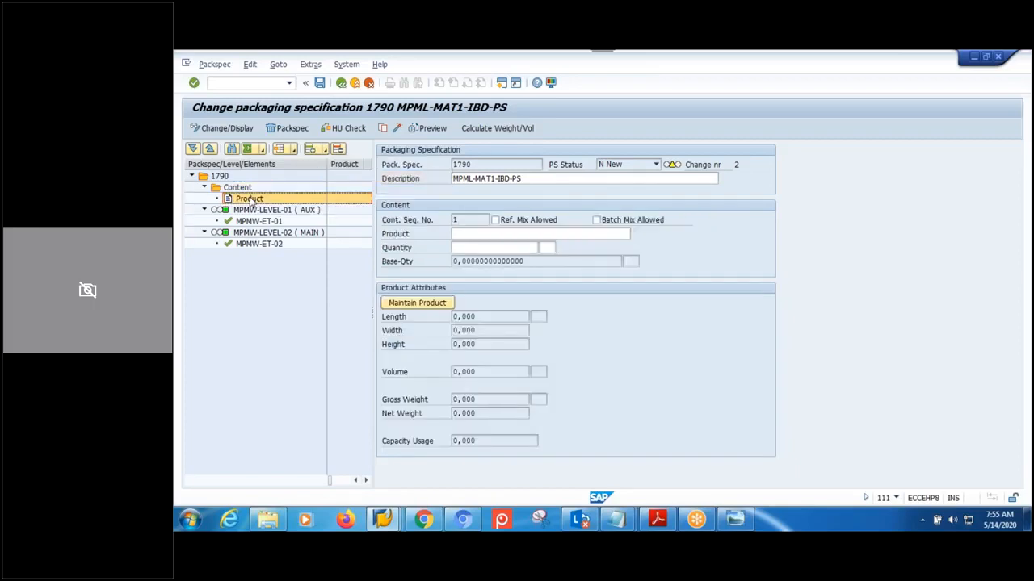
pyautogui.click(481, 234)
pyautogui.write('MPML')
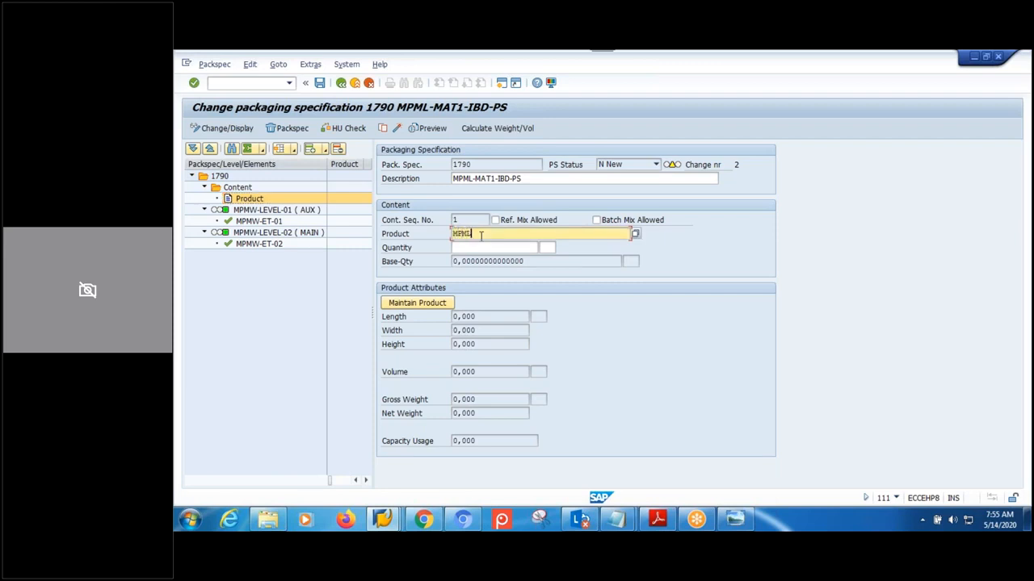
pyautogui.write('-MAT1')
pyautogui.press('Return')
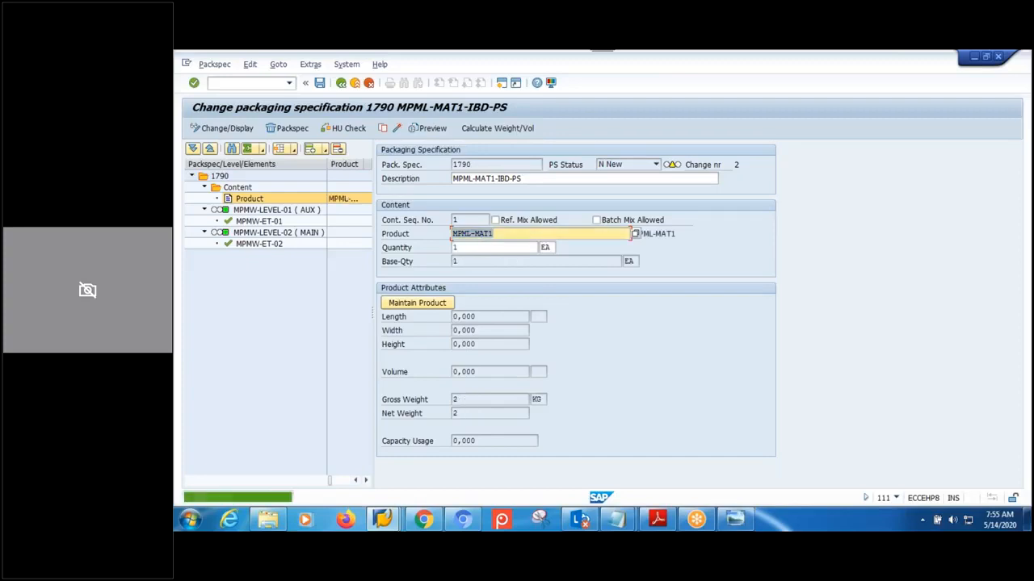
pyautogui.click(494, 250)
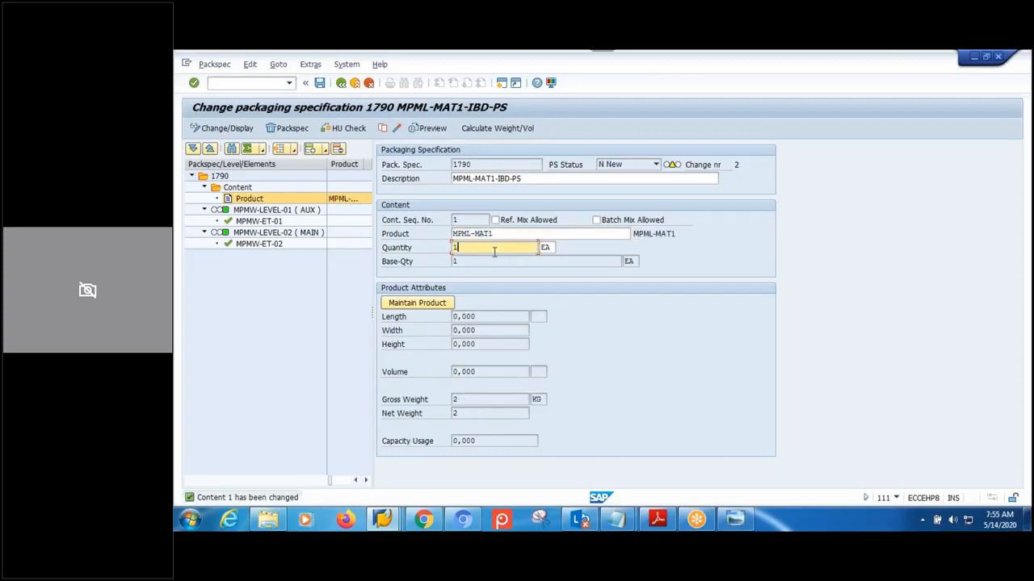
pyautogui.click(287, 211)
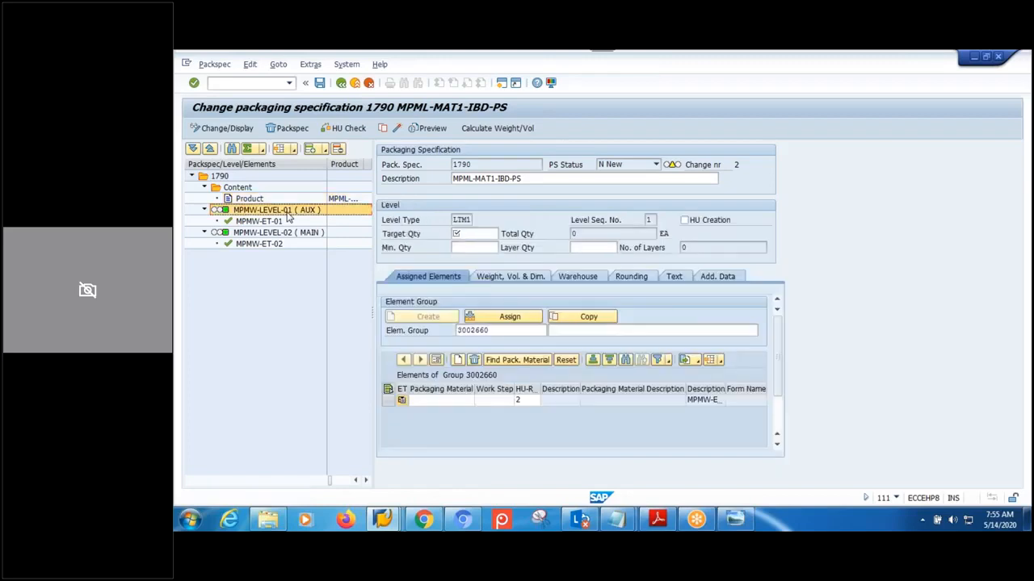
# - Enter 1 as both minimum and target quantity for level MPMW-LEVEL-01
pyautogui.click(248, 199)
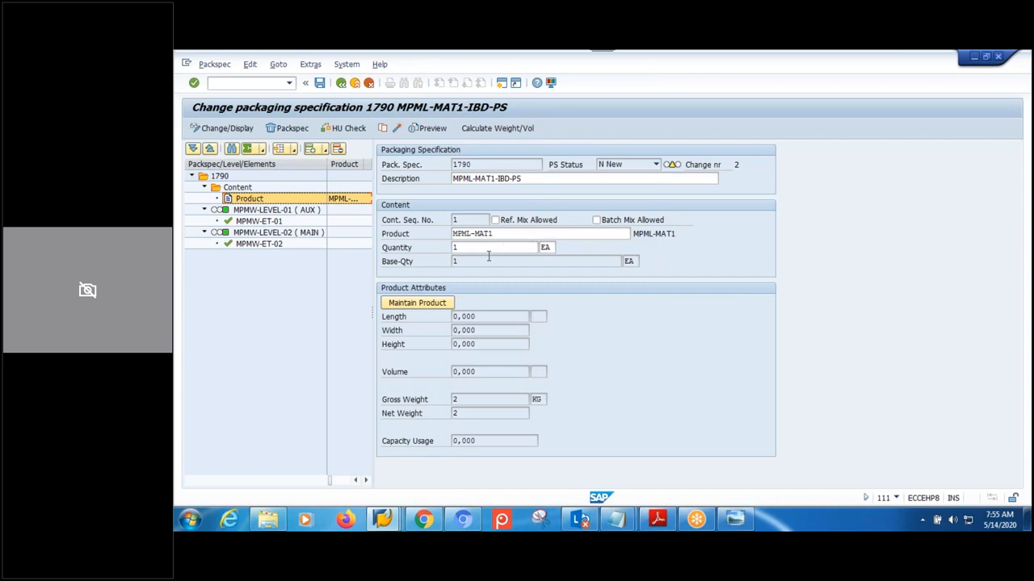
pyautogui.click(266, 211)
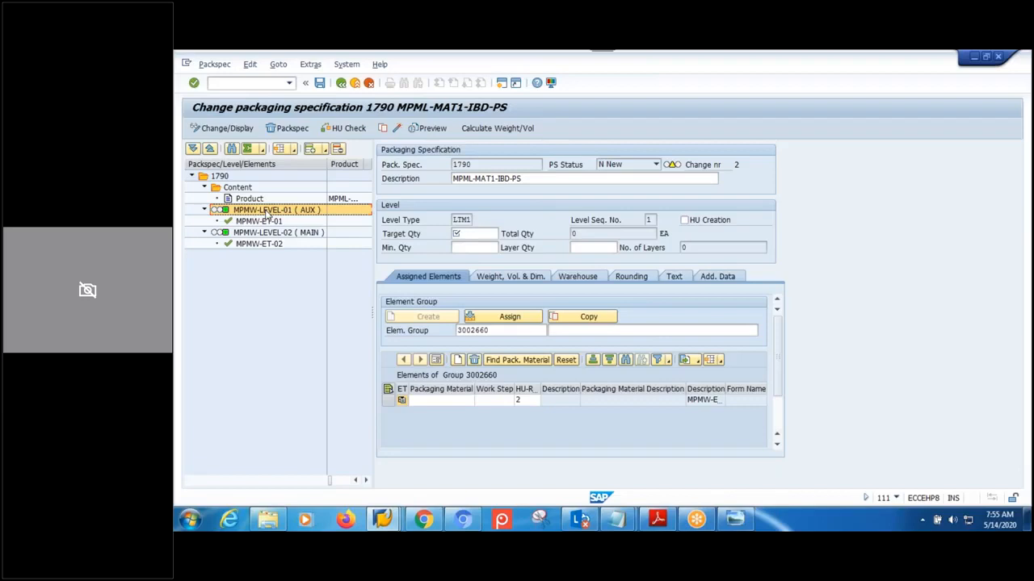
pyautogui.click(454, 247)
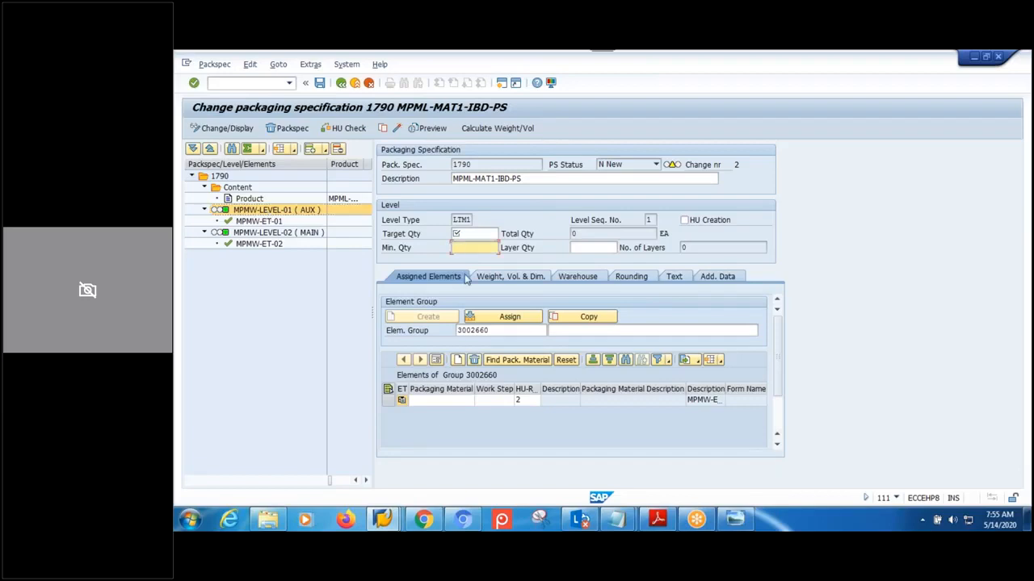
pyautogui.write('1')
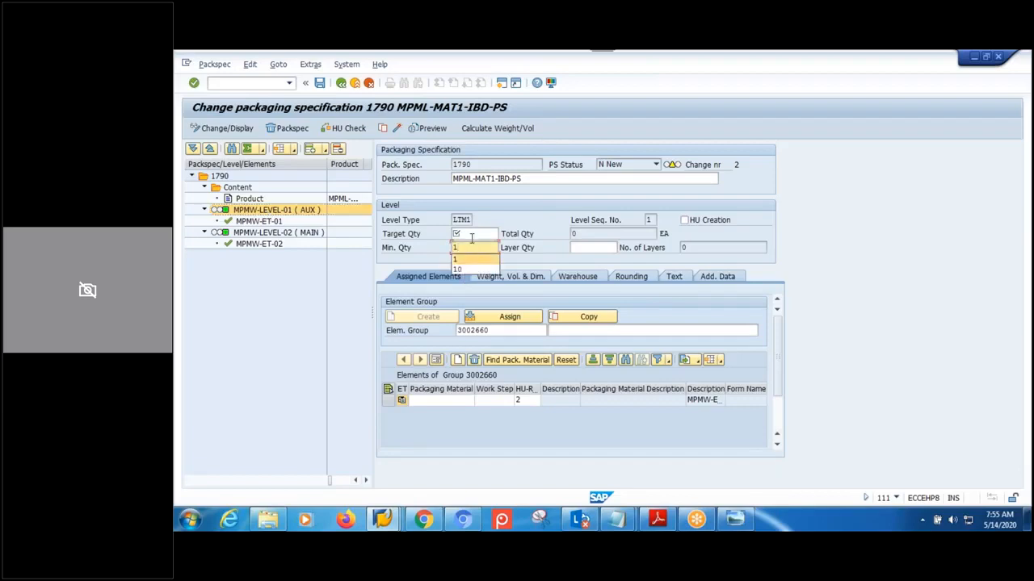
pyautogui.click(472, 234)
pyautogui.write('1')
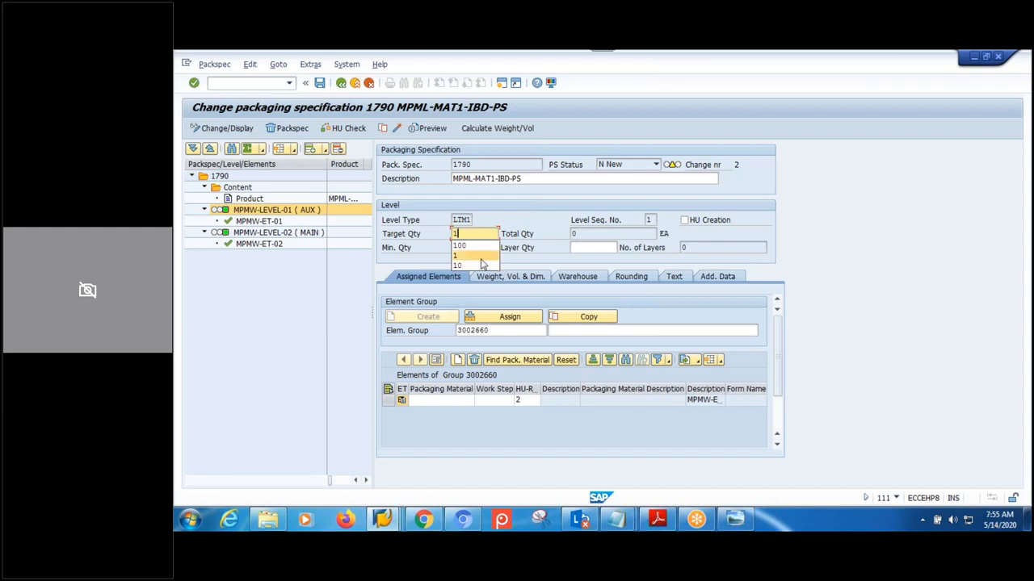
pyautogui.click(470, 262)
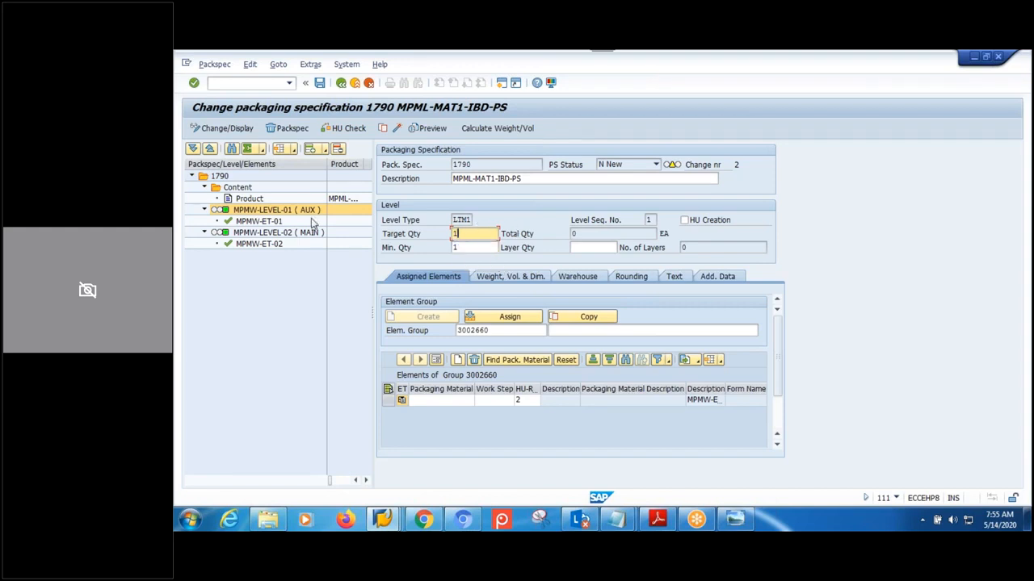
# - Check the element groups: 3002660 on MPMW-LEVEL-01 and 3002661 on MPMW-LEVEL-02
pyautogui.click(260, 223)
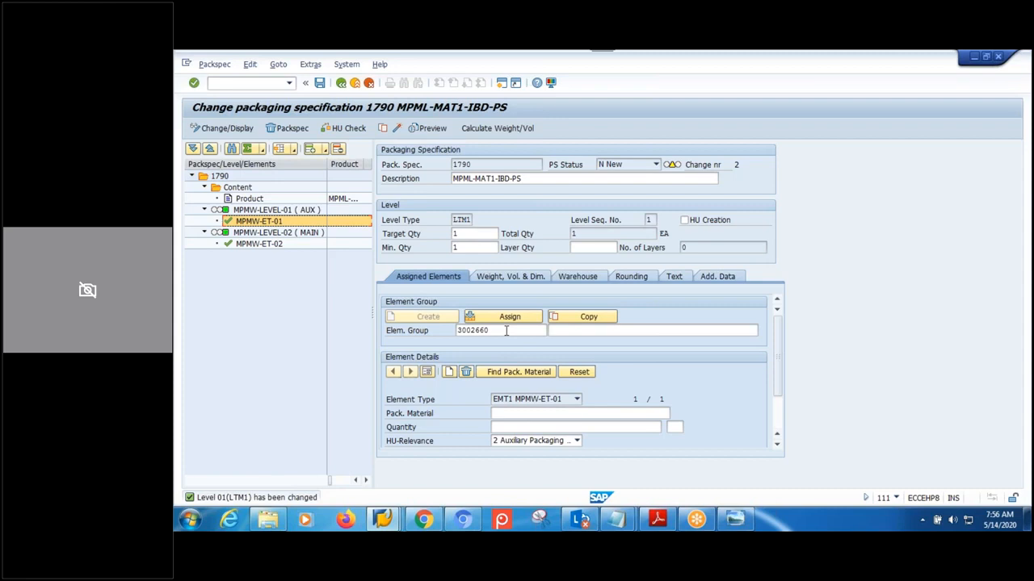
pyautogui.moveTo(506, 330); pyautogui.dragTo(449, 330)
pyautogui.click(500, 331)
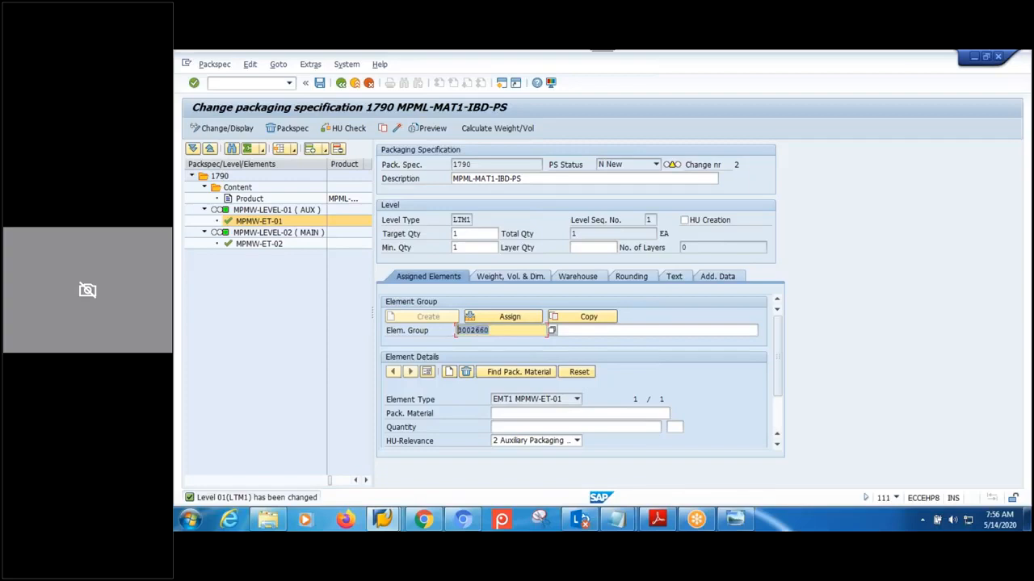
pyautogui.moveTo(516, 329); pyautogui.dragTo(453, 329)
pyautogui.click(501, 330)
pyautogui.click(268, 212)
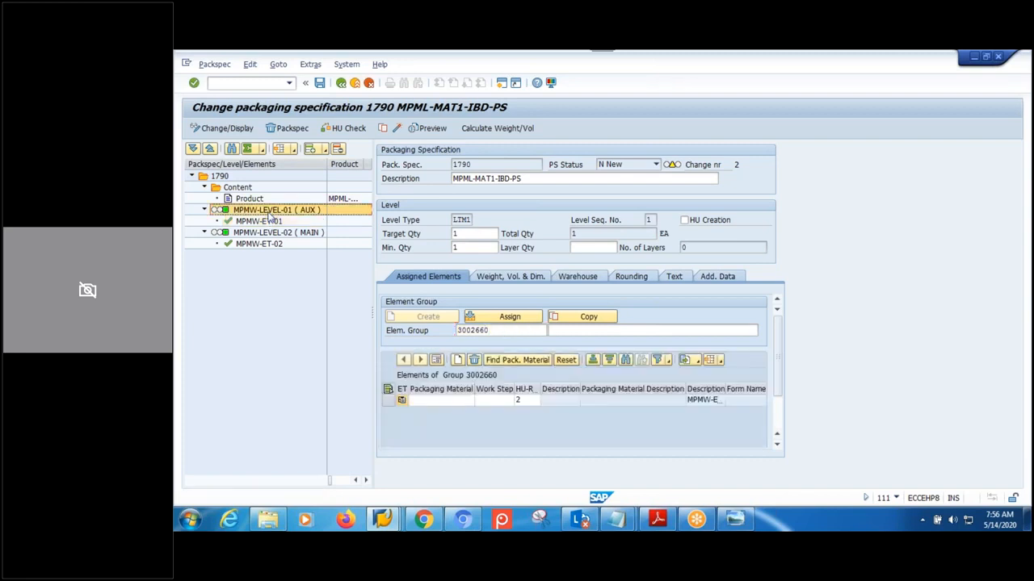
pyautogui.click(491, 330)
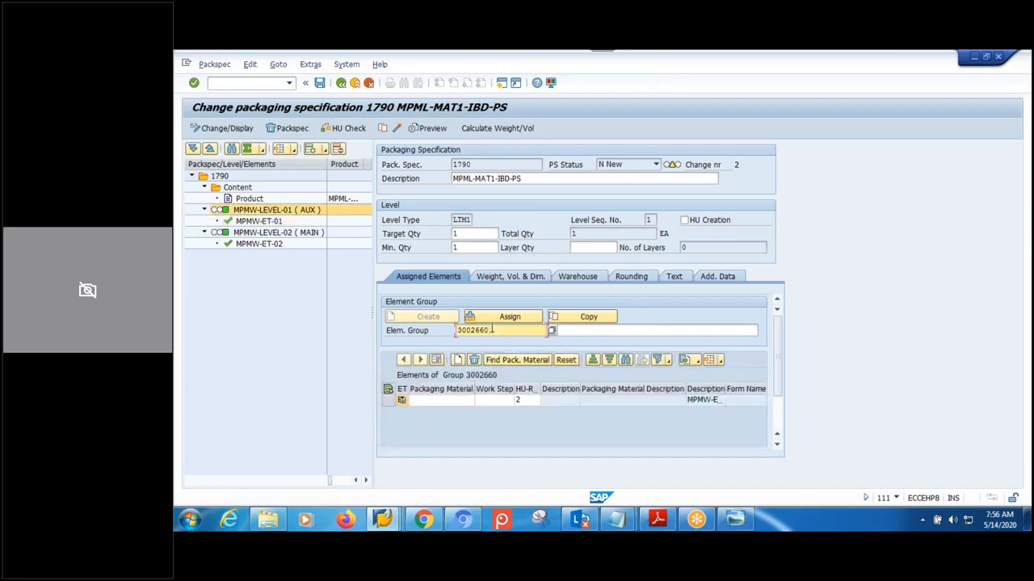
pyautogui.click(270, 234)
pyautogui.click(500, 333)
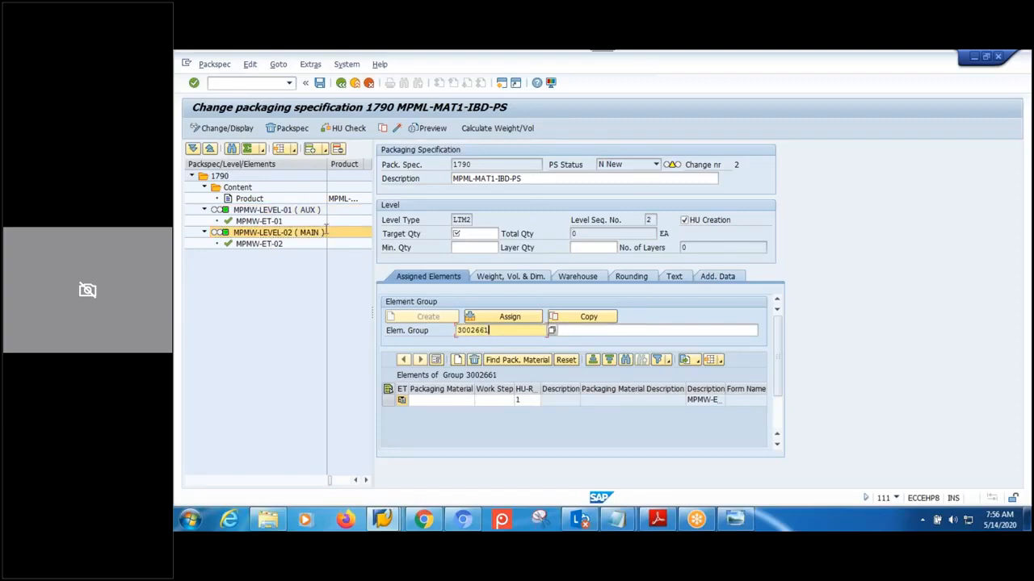
pyautogui.click(264, 214)
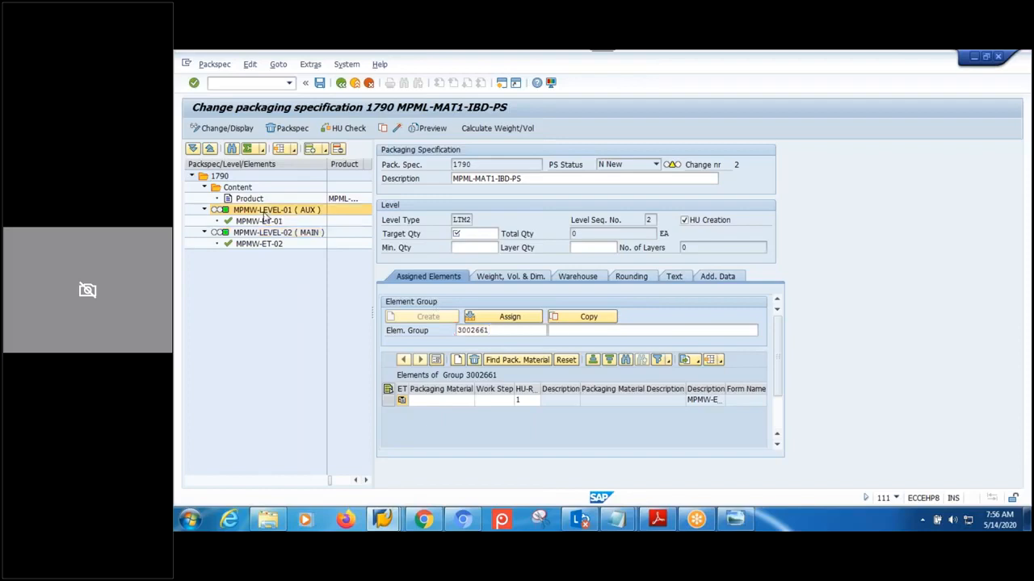
pyautogui.click(501, 332)
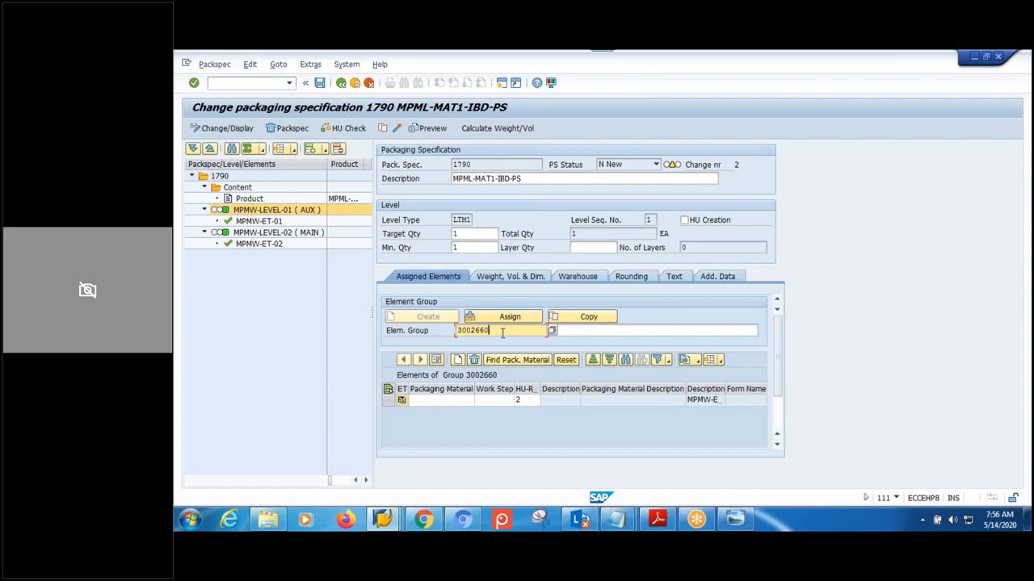
# - Describe level 01's group as 'MPMW_EG-01 ( AUTOMATC)' and level 02's as 'MPMW_EG-02 ( AUTOMATC)'
pyautogui.click(577, 332)
pyautogui.write('MPM')
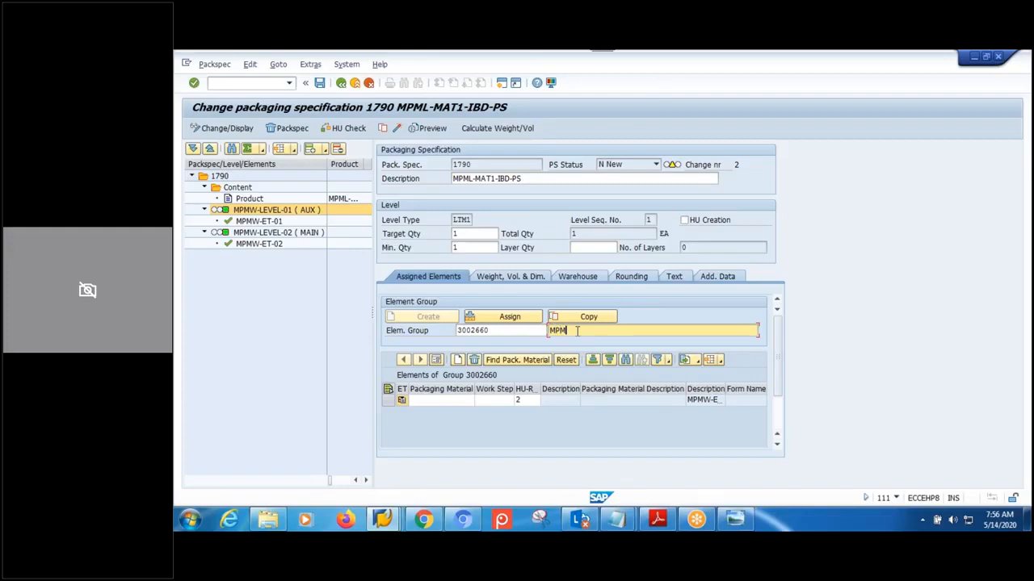
pyautogui.write('W_EG-01 ( AUTOMATC)')
pyautogui.hotkey('shift', 'Home')
pyautogui.hotkey('ctrl', 'c')
pyautogui.press('Home')
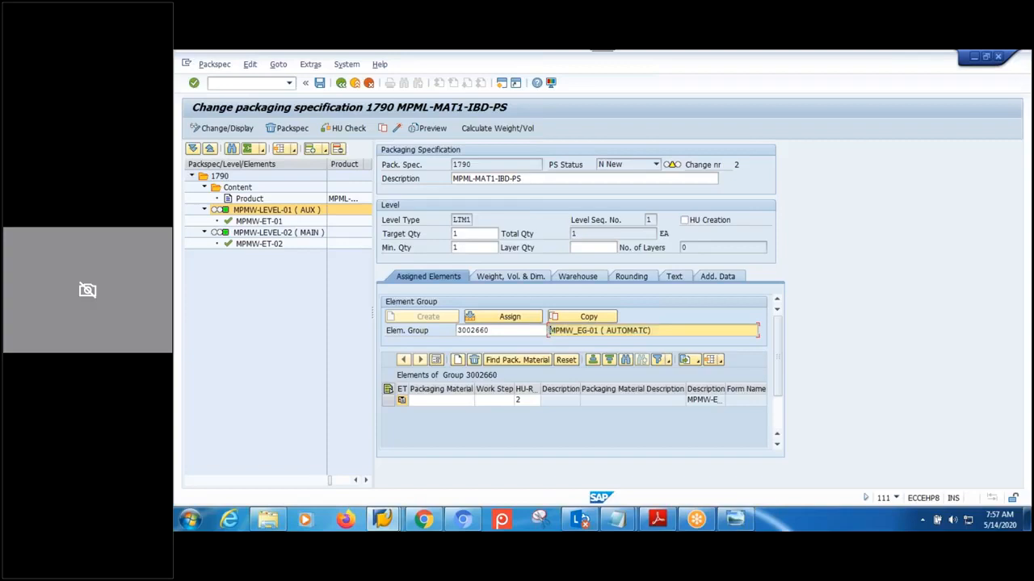
pyautogui.click(275, 236)
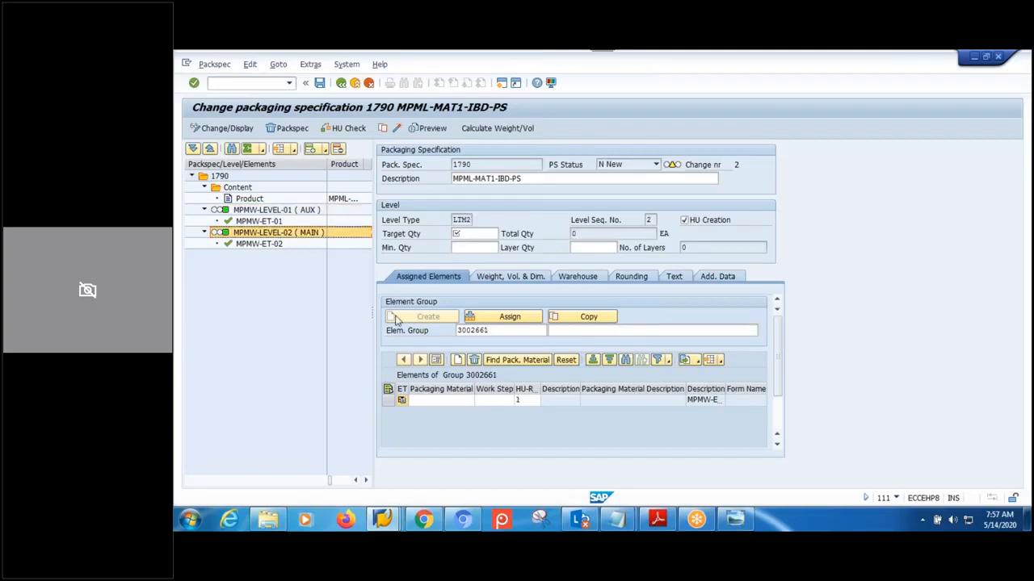
pyautogui.click(577, 333)
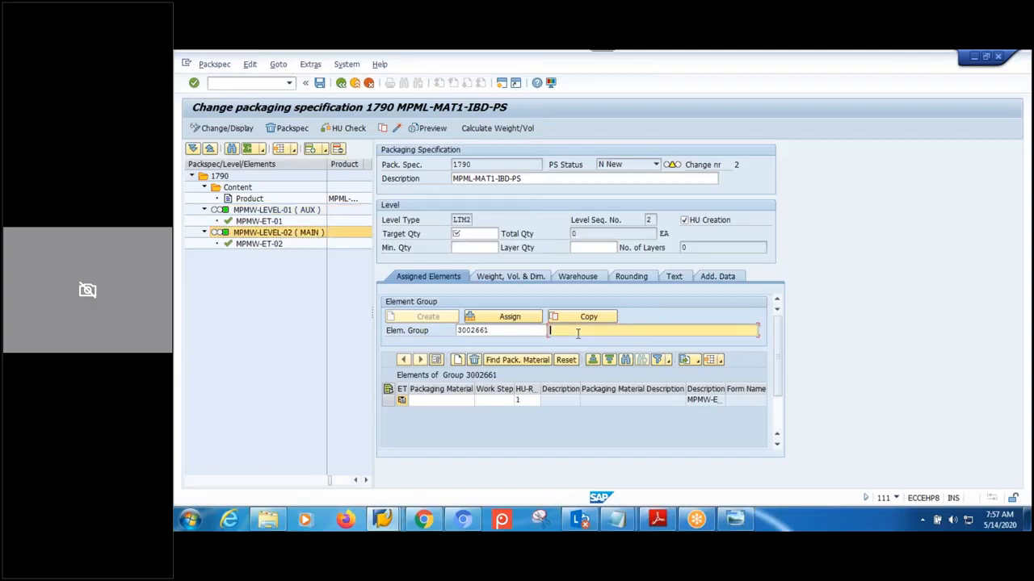
pyautogui.hotkey('ctrl', 'v')
pyautogui.click(596, 332)
pyautogui.press('BackSpace')
pyautogui.write('2')
# - Verify MPMW-LEVEL-01's minimum and target quantities are 1
pyautogui.click(276, 210)
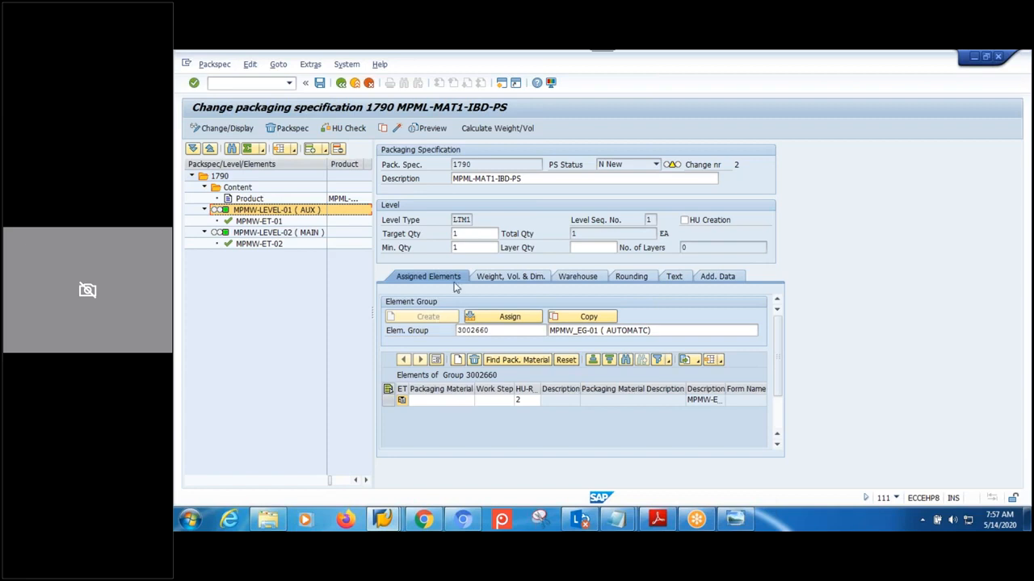
pyautogui.click(468, 243)
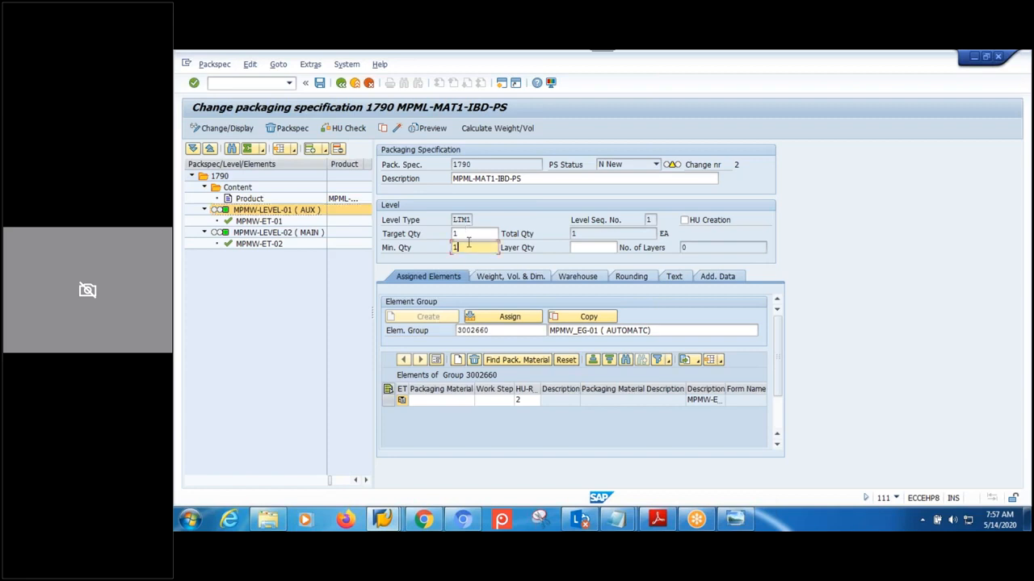
pyautogui.click(461, 233)
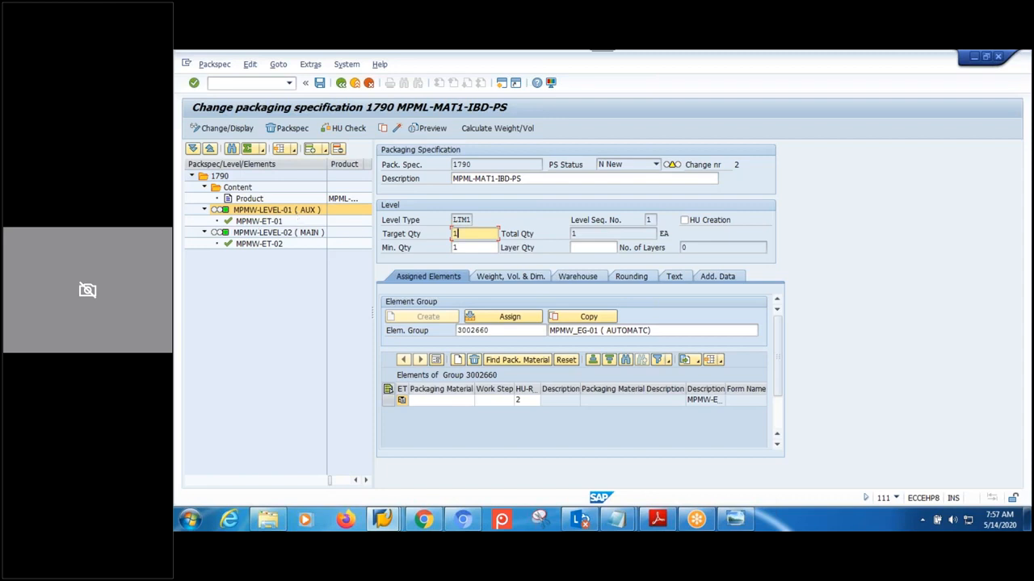
pyautogui.click(433, 402)
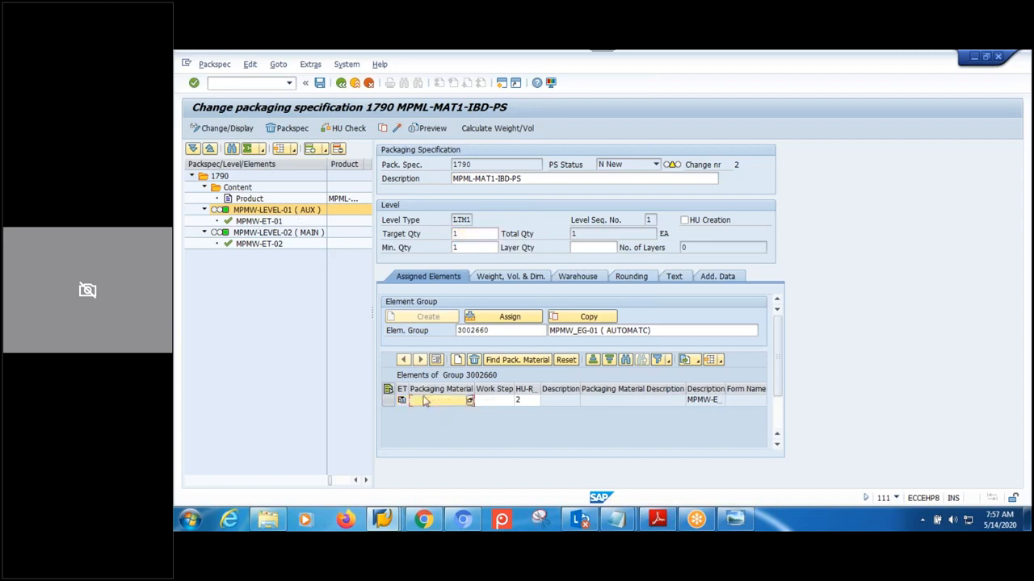
# - Assign packaging material MPMW-AUX to element MPMW-ET-01, acknowledging the quantity notice
pyautogui.doubleClick(264, 222)
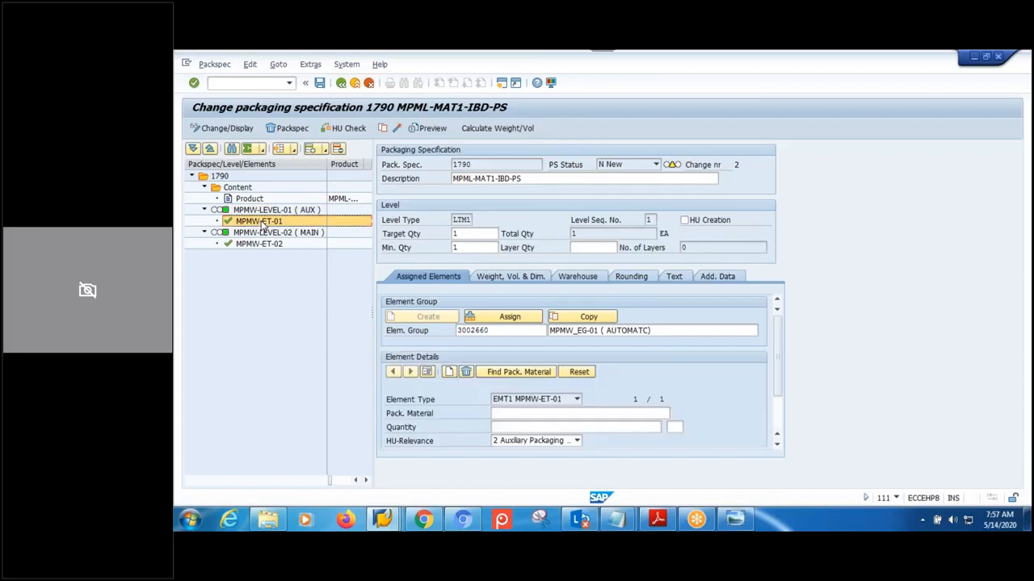
pyautogui.click(526, 414)
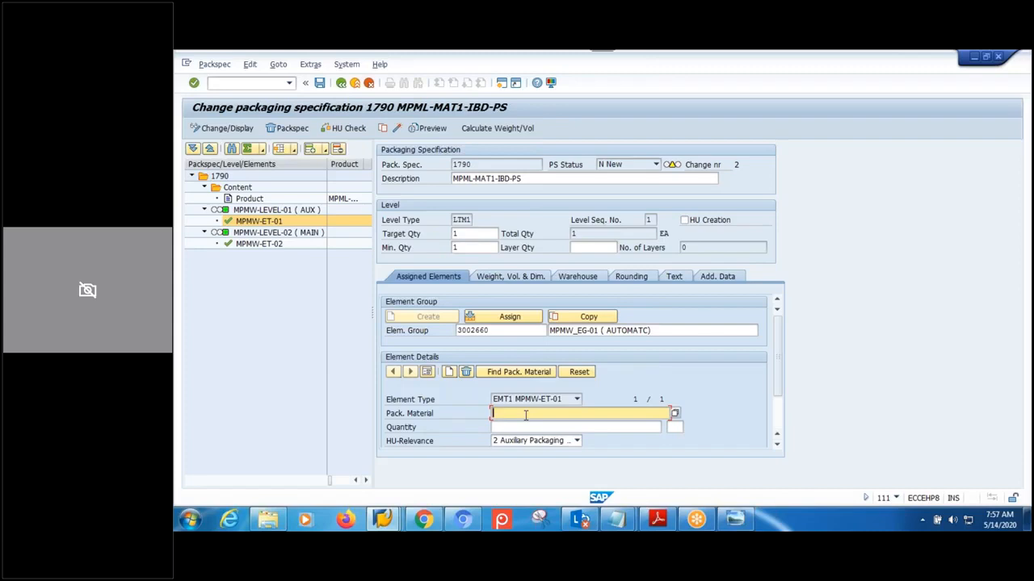
pyautogui.write('MPMW-AUX')
pyautogui.press('Return')
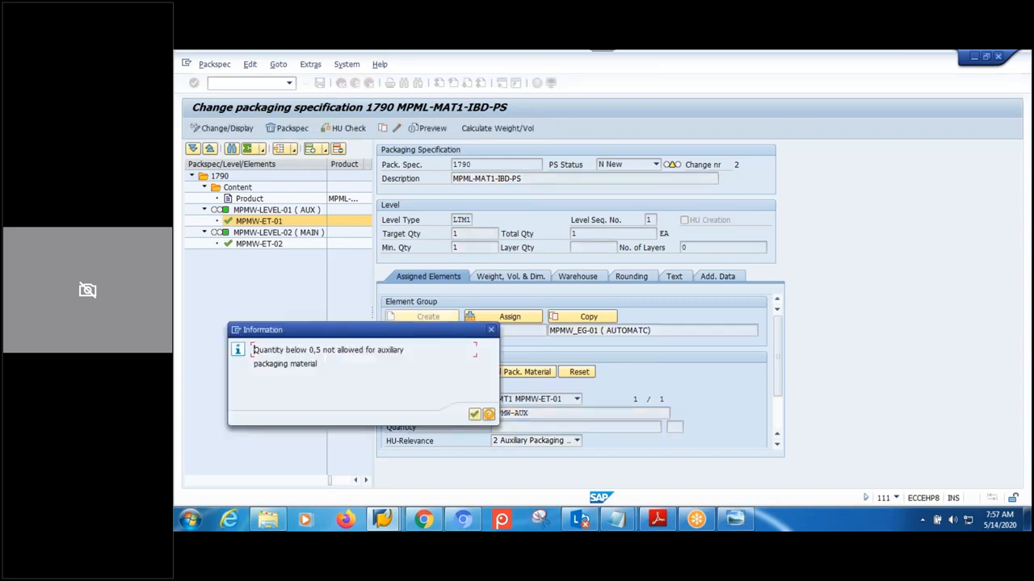
pyautogui.click(474, 415)
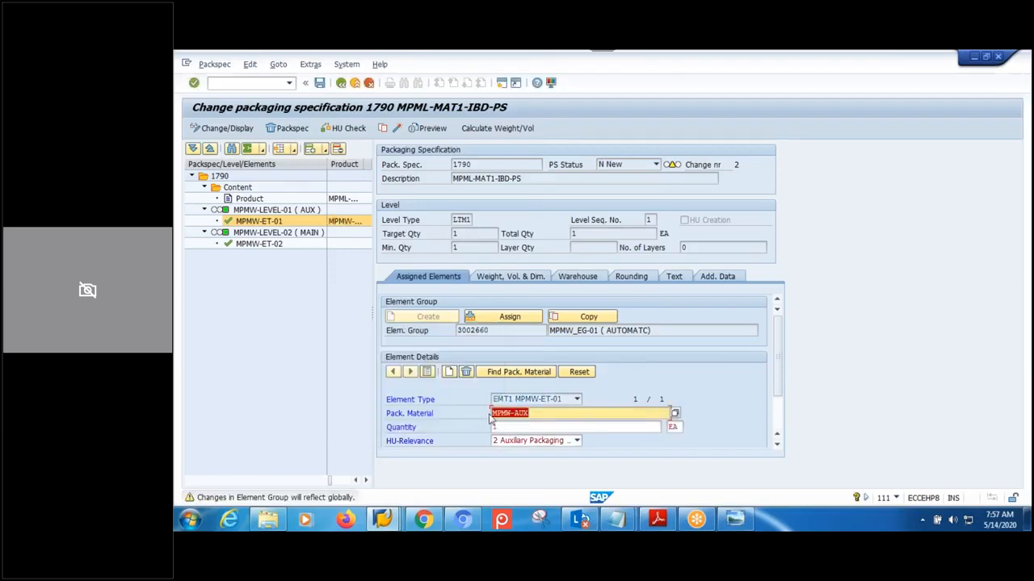
pyautogui.click(539, 413)
pyautogui.press('Return')
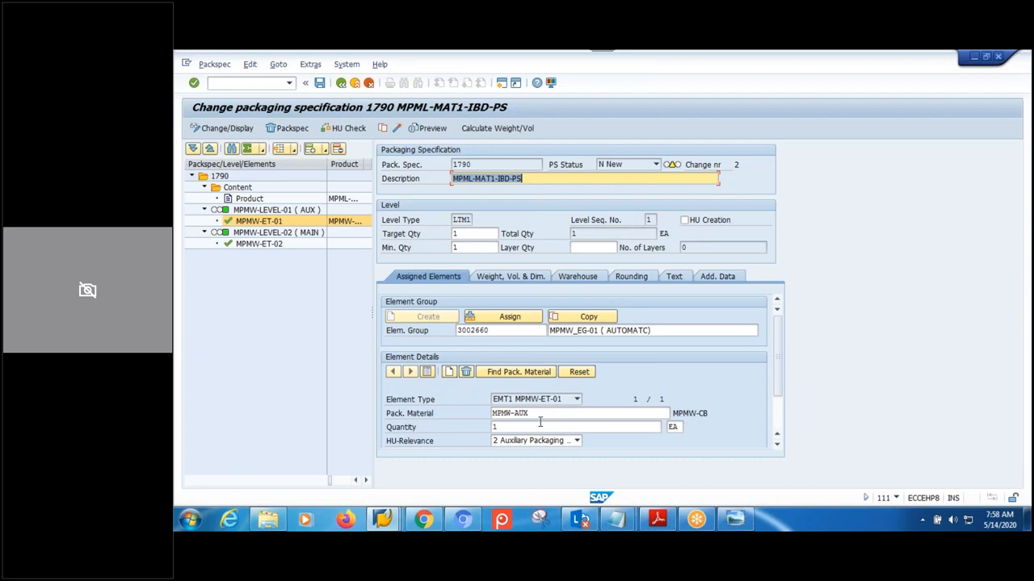
pyautogui.click(277, 234)
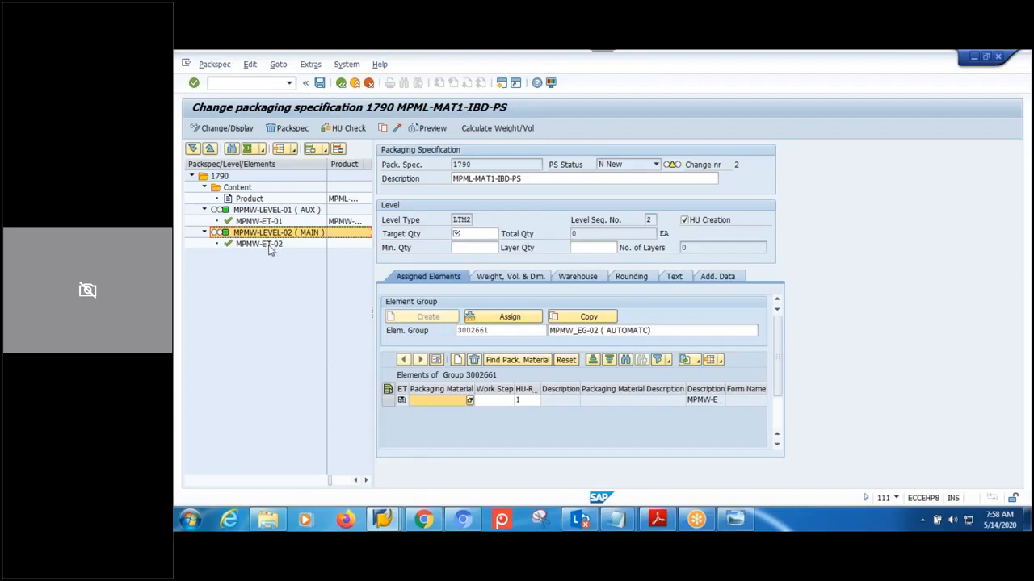
# - Set level 2's minimum and target quantity to 1 for element MPMW-ET-02
pyautogui.click(268, 244)
pyautogui.click(475, 248)
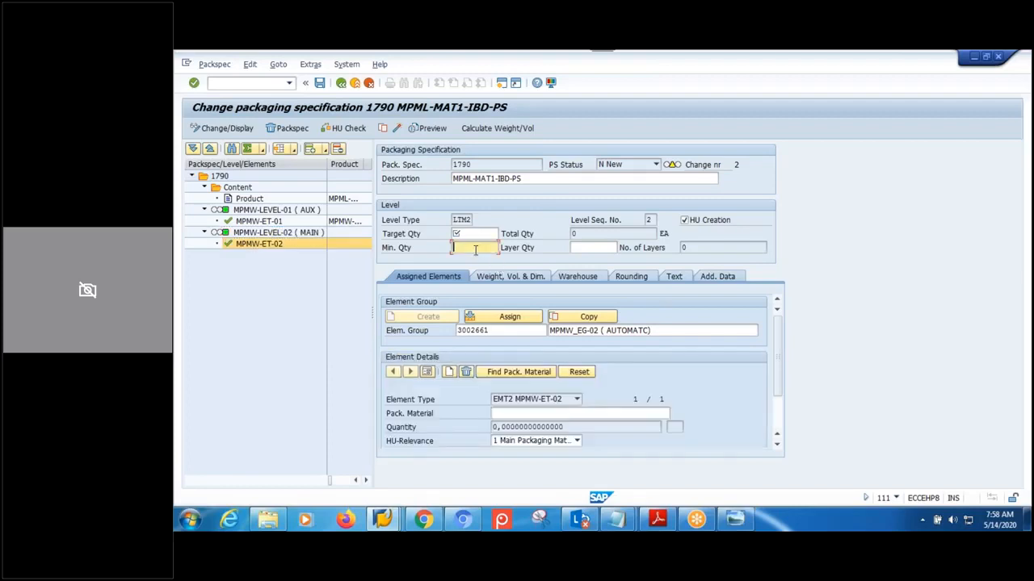
pyautogui.write('1')
pyautogui.click(475, 233)
pyautogui.write('1')
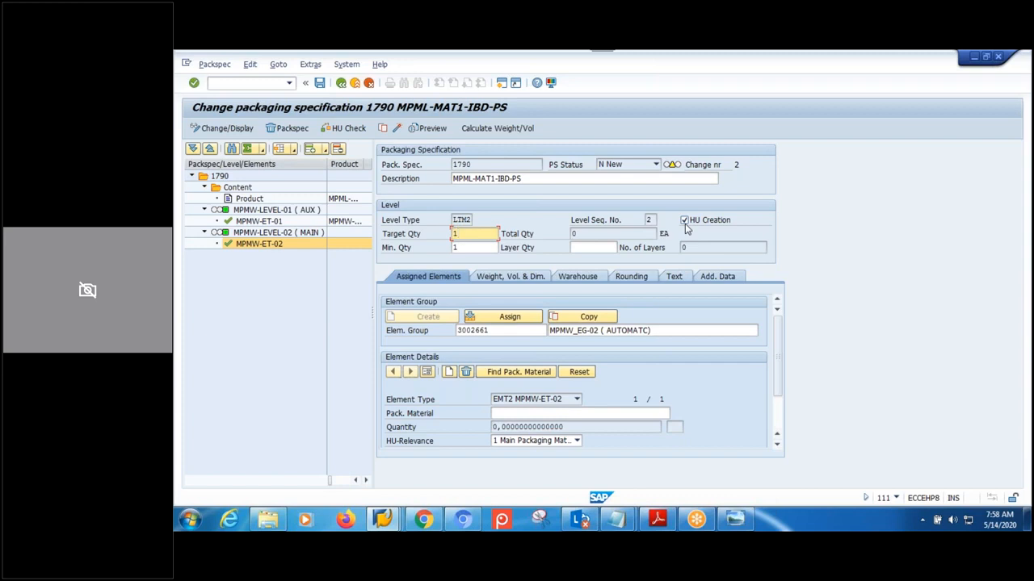
# - Assign main packaging material MPMW-CB to MPMW-ET-02, accepting the warning
pyautogui.click(547, 413)
pyautogui.write('MPMW')
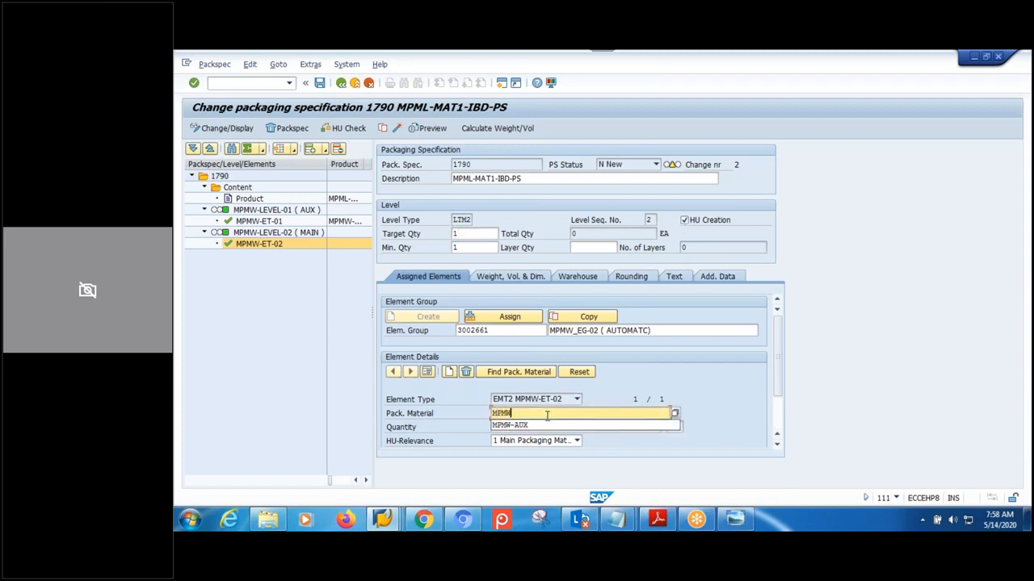
pyautogui.write('-CB')
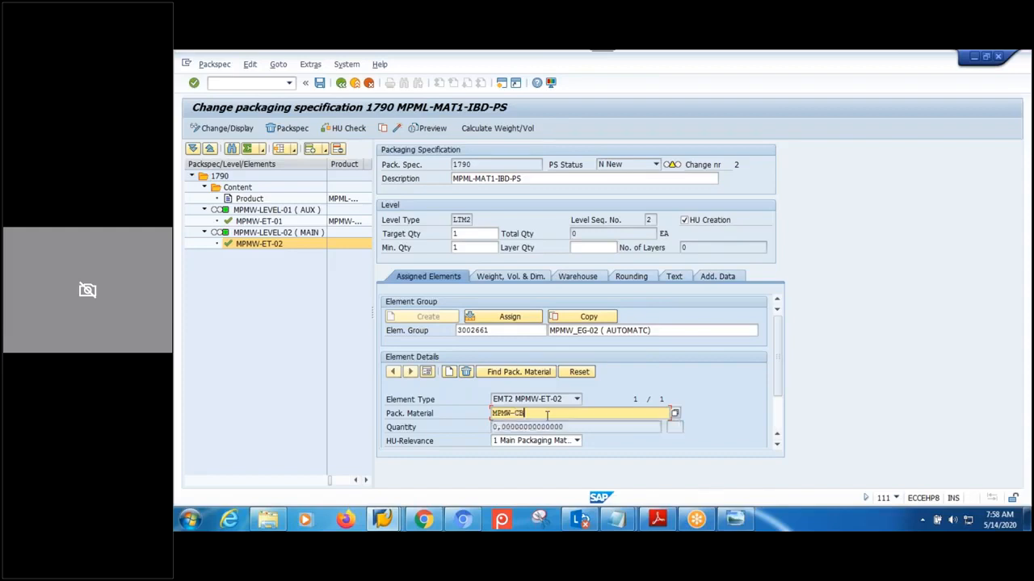
pyautogui.press('Return')
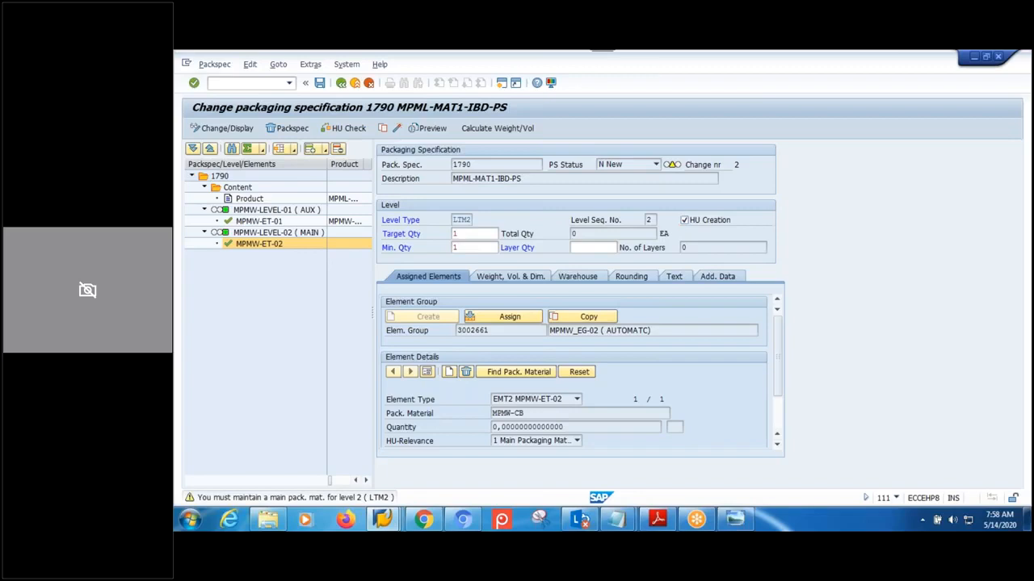
pyautogui.press('Return')
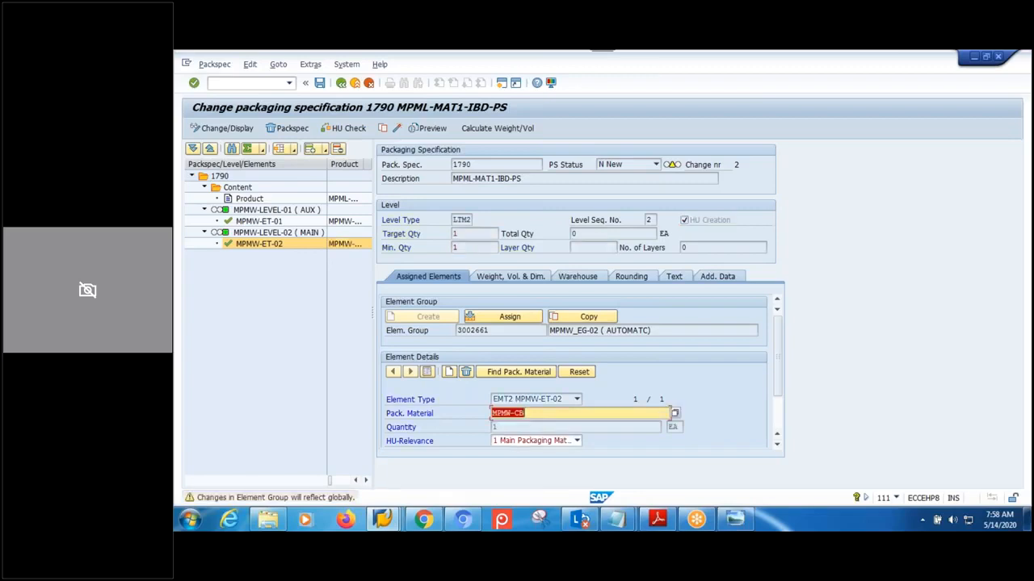
pyautogui.press('Return')
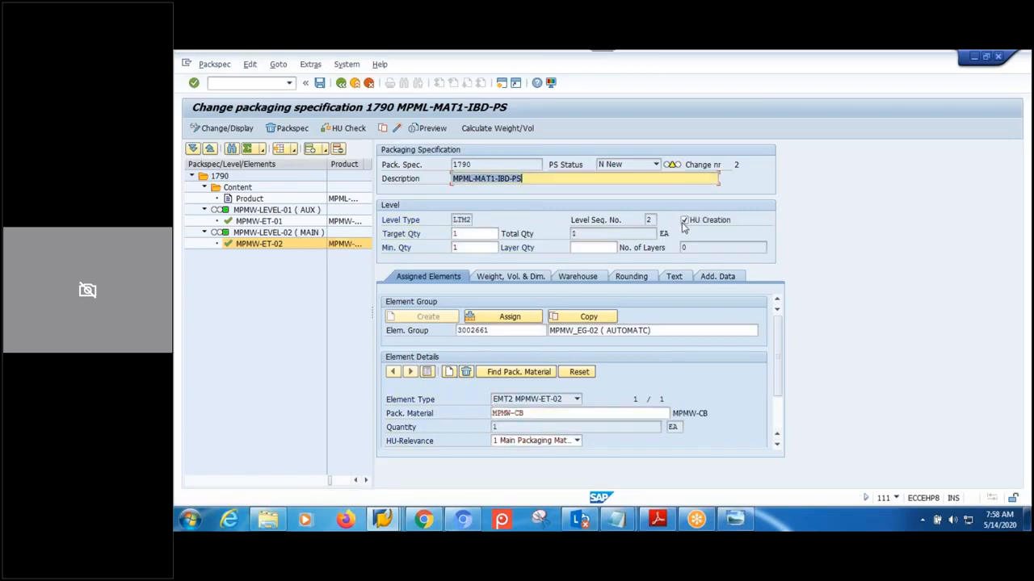
pyautogui.click(273, 210)
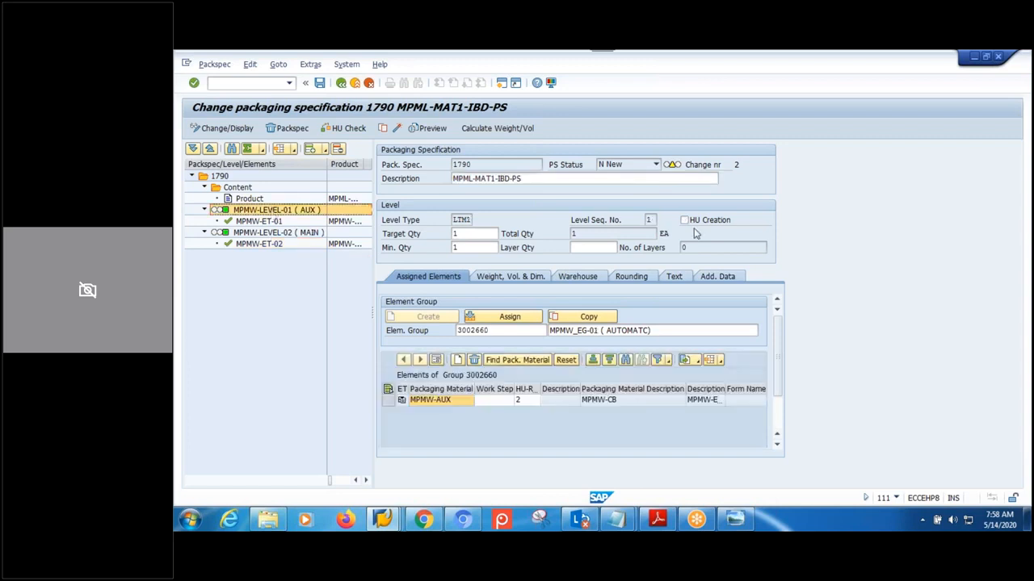
# - Review levels and product content, run the HU check, and save packspec 1790 as active
pyautogui.click(273, 232)
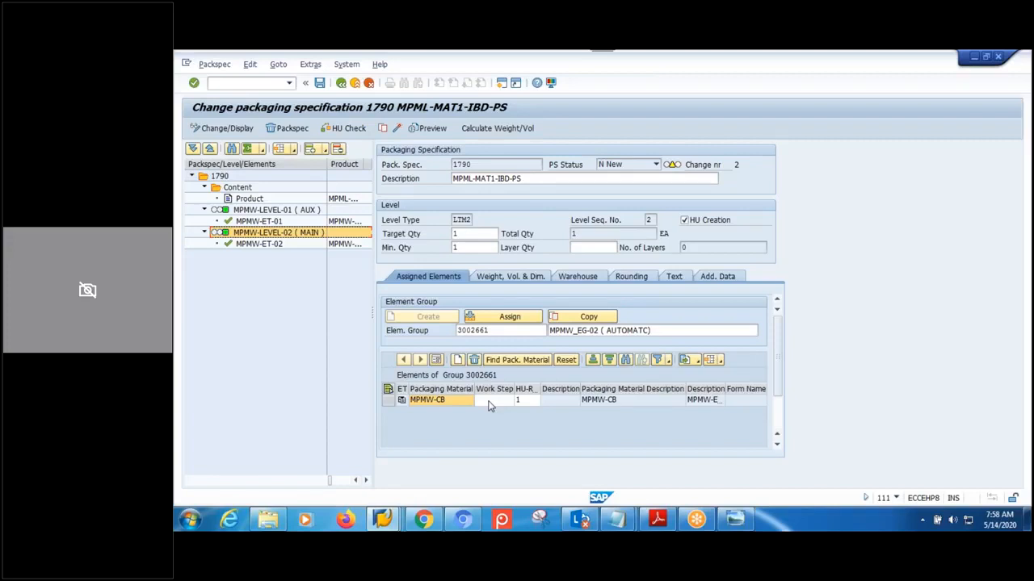
pyautogui.click(246, 200)
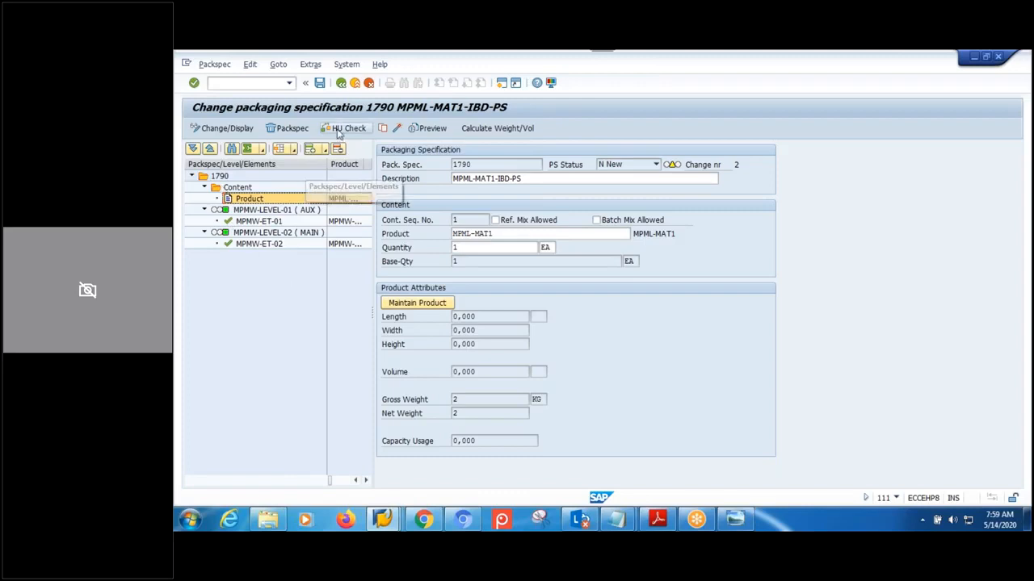
pyautogui.click(344, 129)
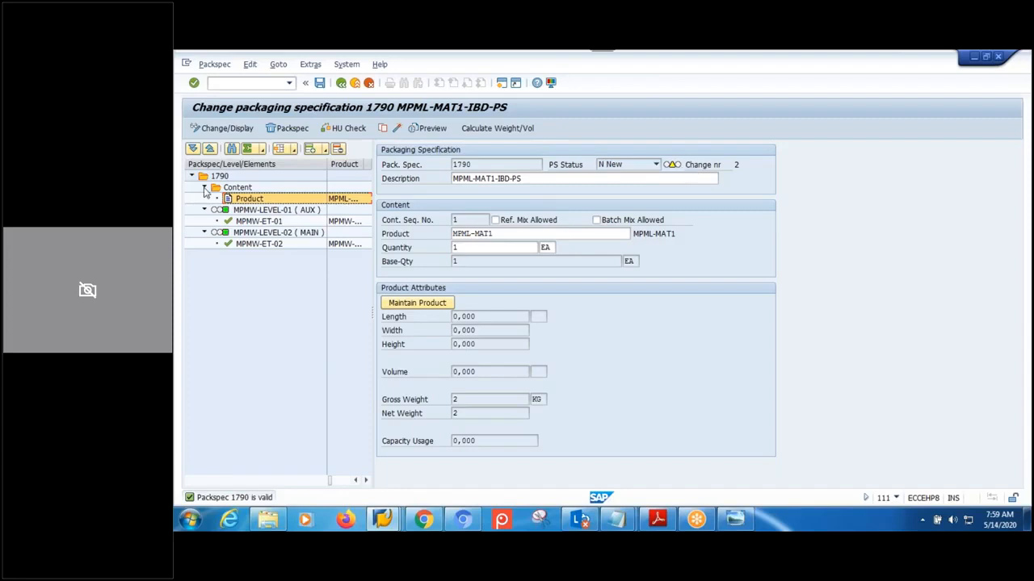
pyautogui.click(397, 130)
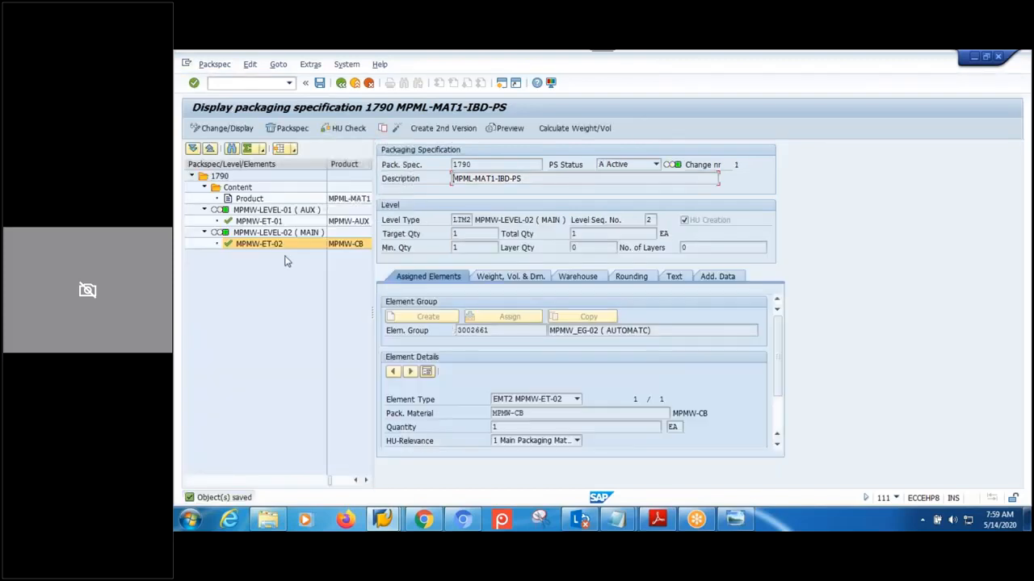
# - From packspec 1790's header and determination records, create a second version for editing
pyautogui.click(224, 177)
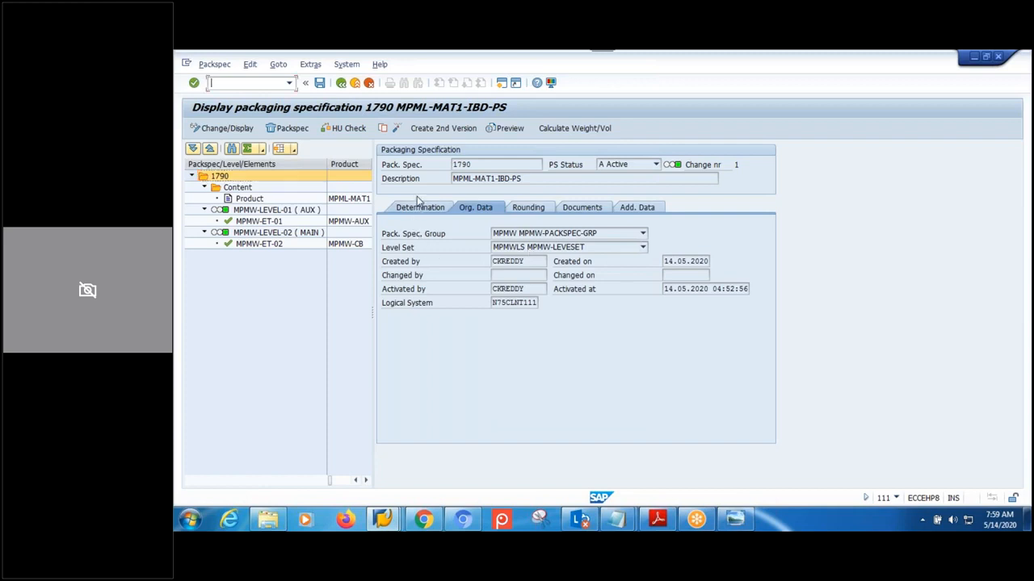
pyautogui.click(418, 207)
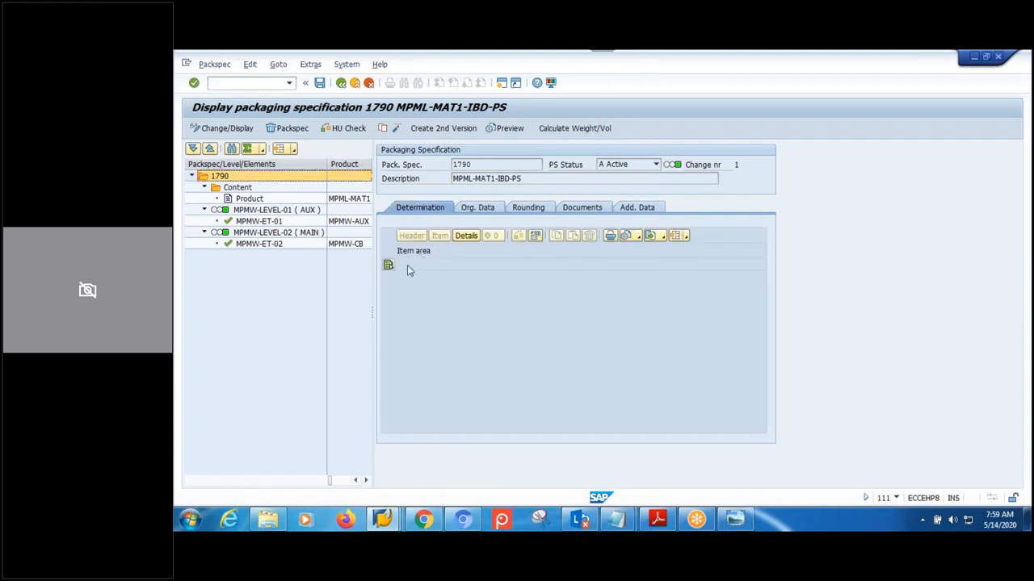
pyautogui.click(432, 131)
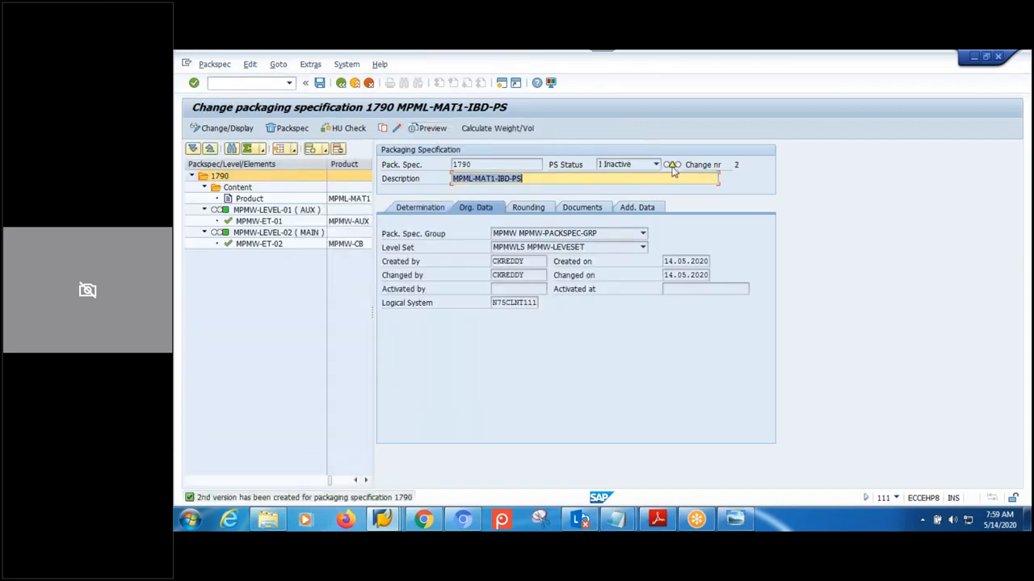
# - Add a determination record with condition type 0IBD and key combination SAPIBD01 Inbound Delivery
pyautogui.click(419, 209)
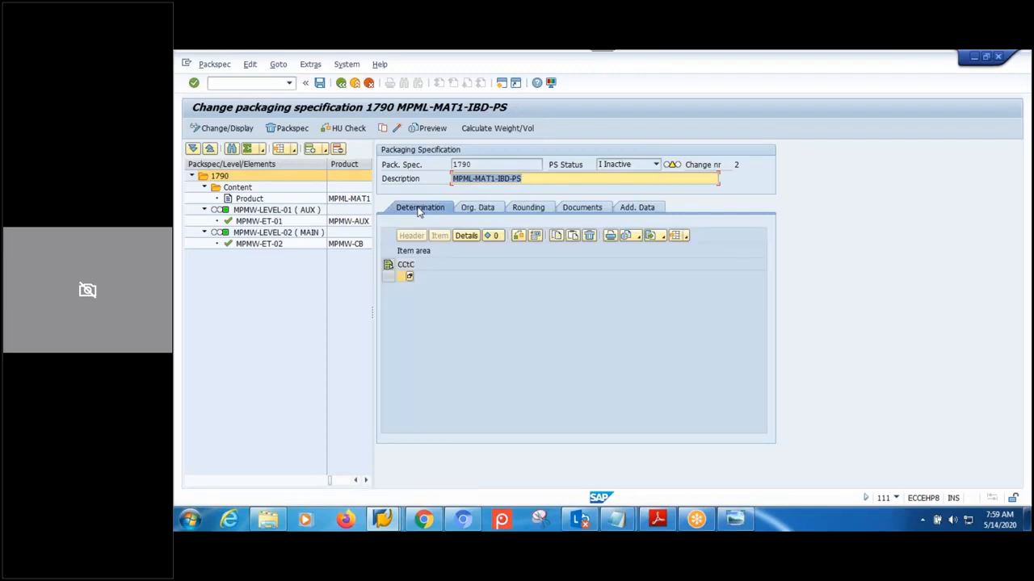
pyautogui.click(409, 277)
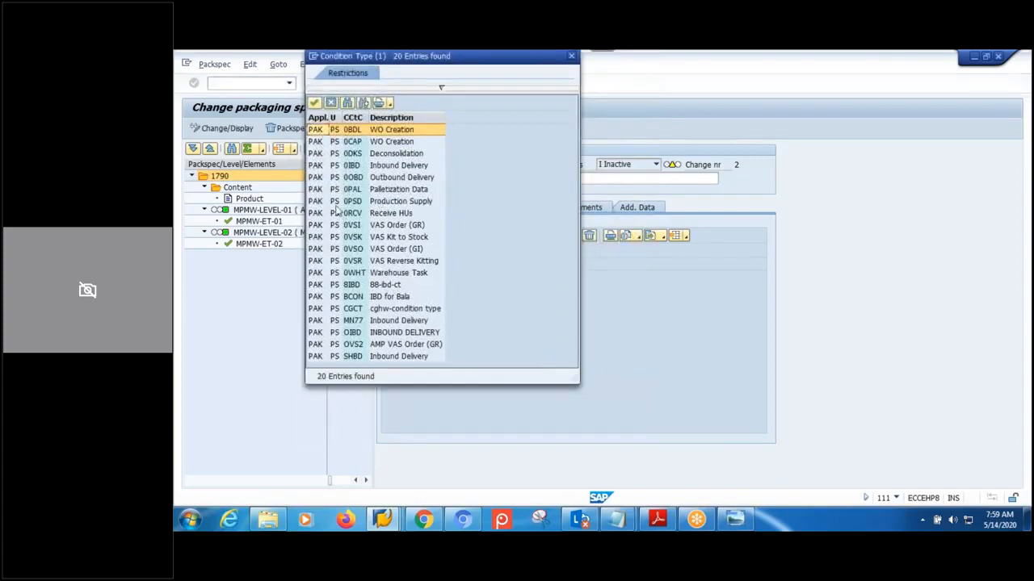
pyautogui.click(387, 168)
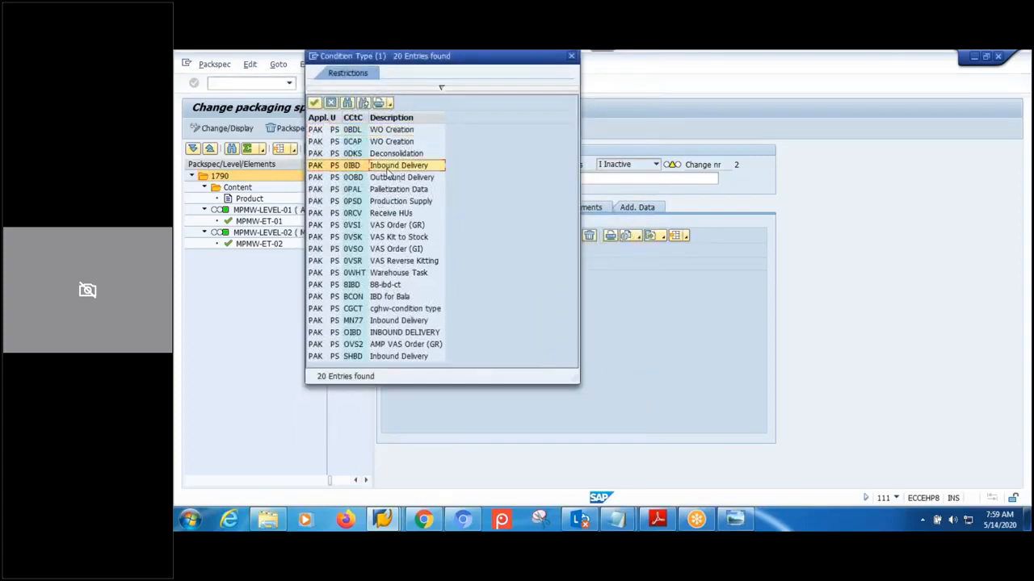
pyautogui.doubleClick(396, 169)
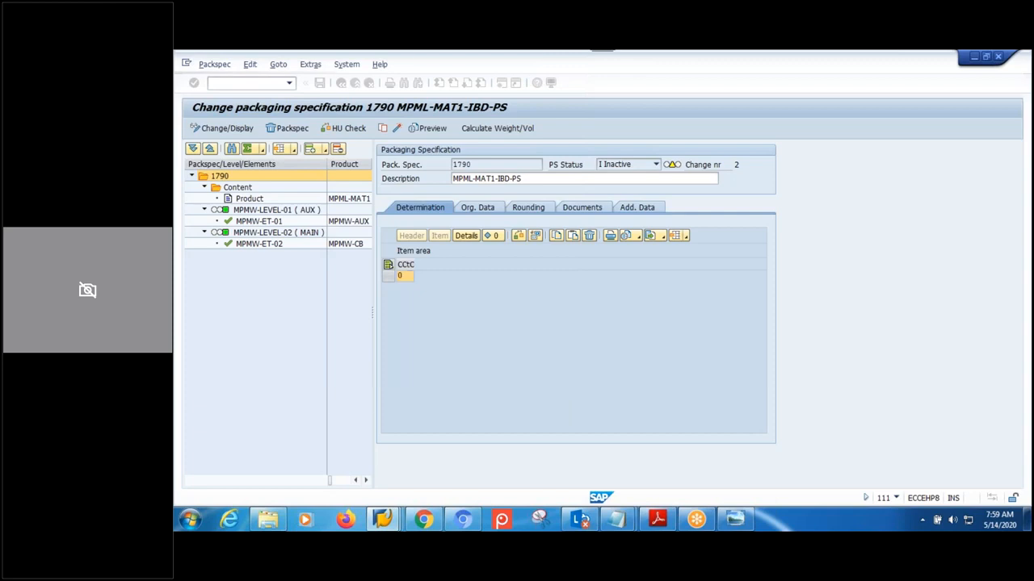
pyautogui.click(230, 252)
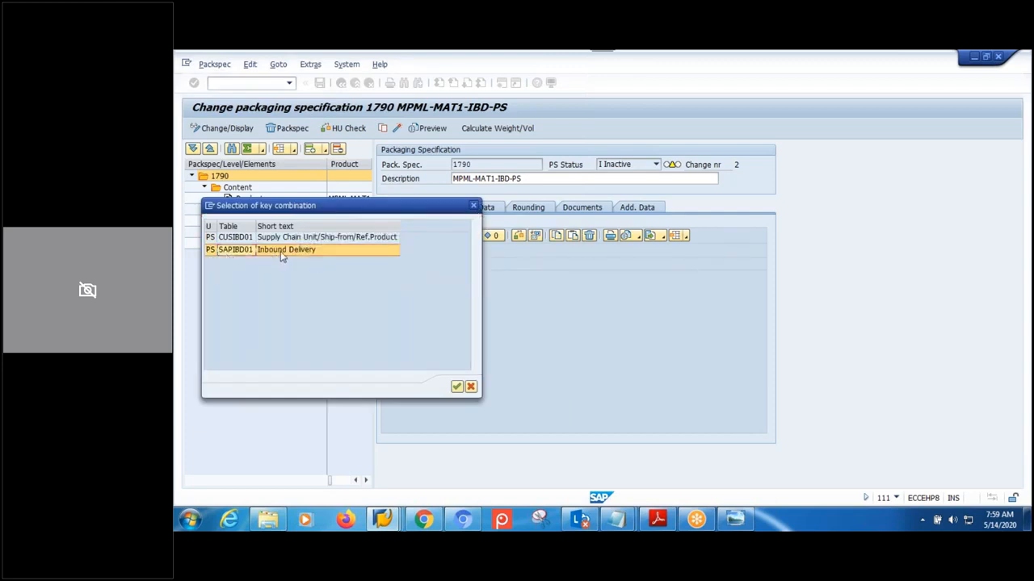
pyautogui.doubleClick(230, 250)
# - Widen the From column and move to the first row's Ship-from field
pyautogui.click(442, 276)
pyautogui.click(470, 279)
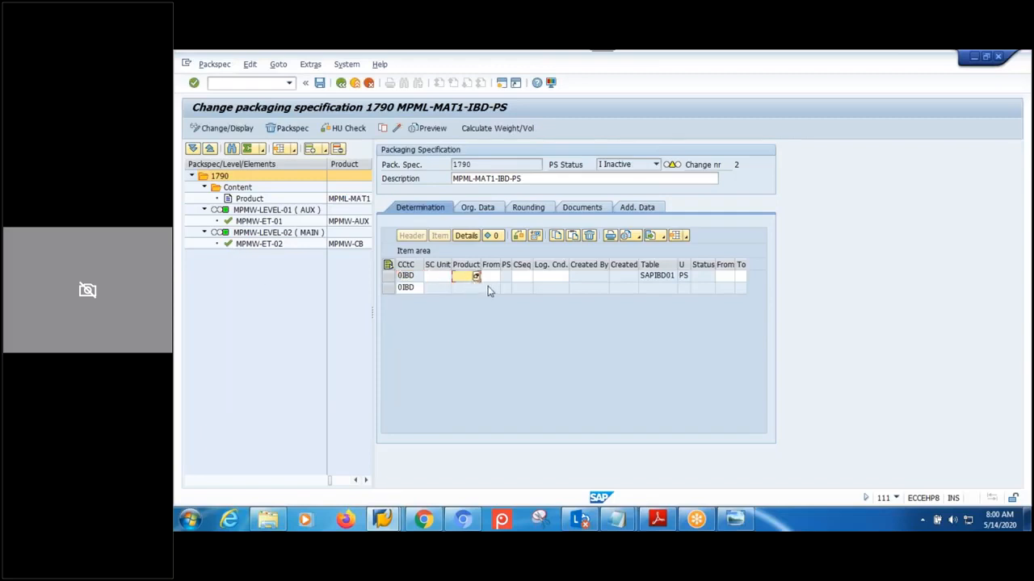
pyautogui.click(494, 277)
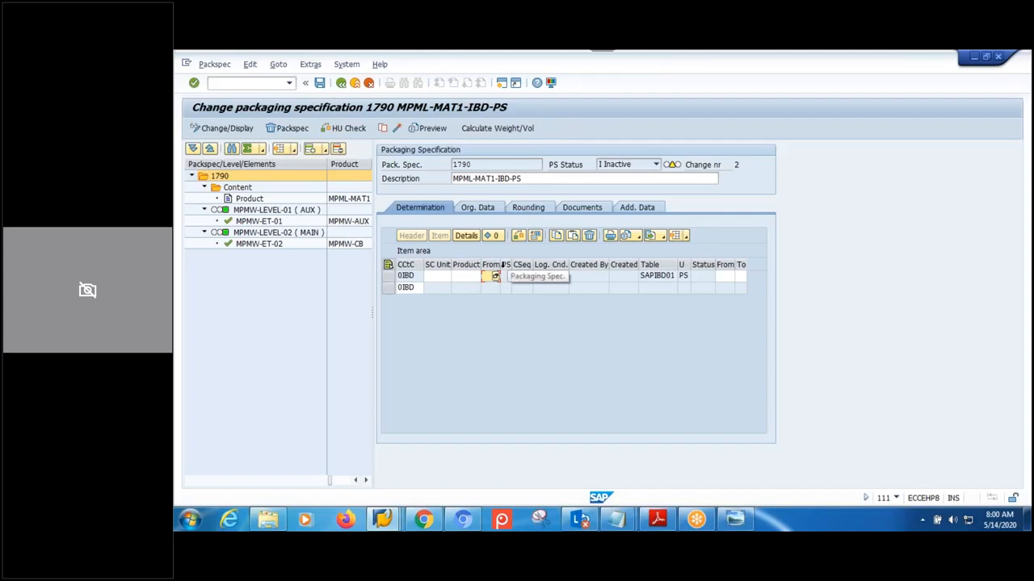
pyautogui.moveTo(501, 265); pyautogui.dragTo(522, 265)
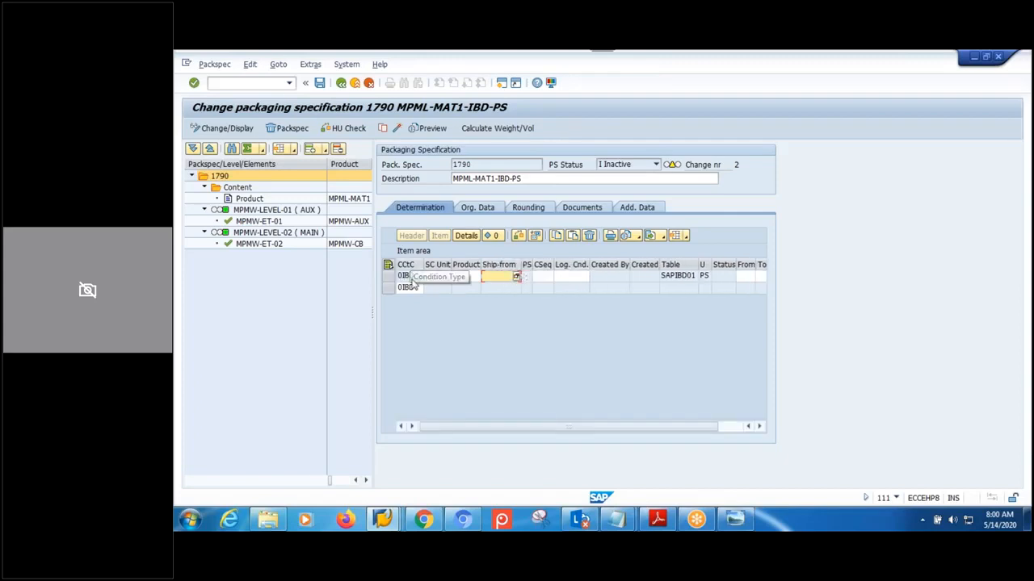
pyautogui.click(408, 278)
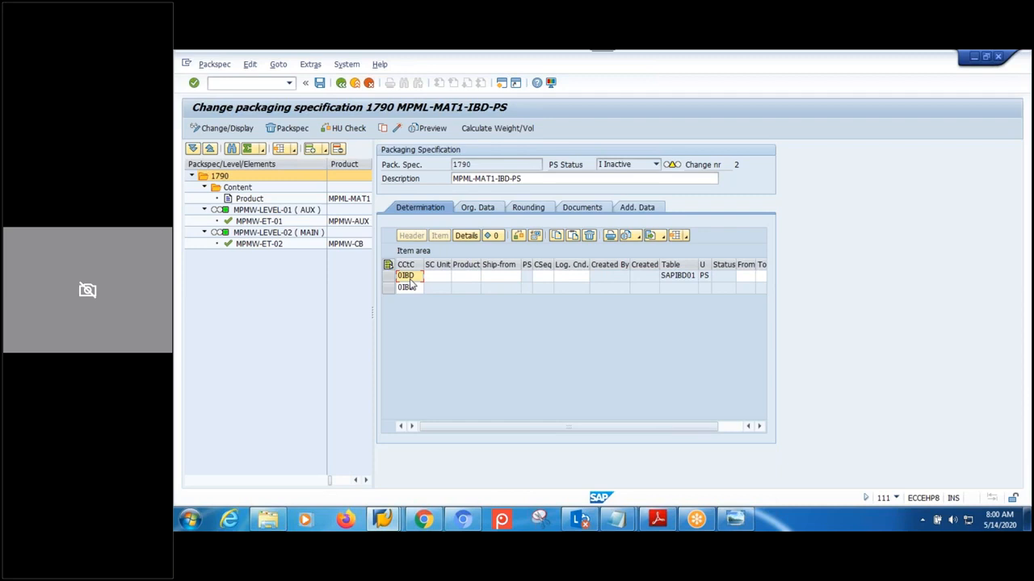
pyautogui.click(434, 279)
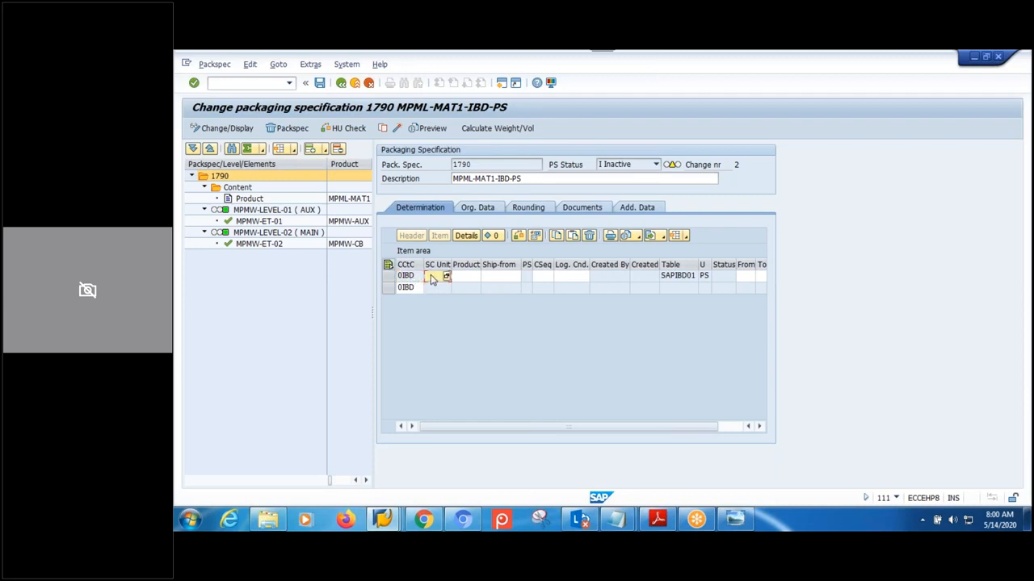
pyautogui.press('Tab')
pyautogui.press('Tab')
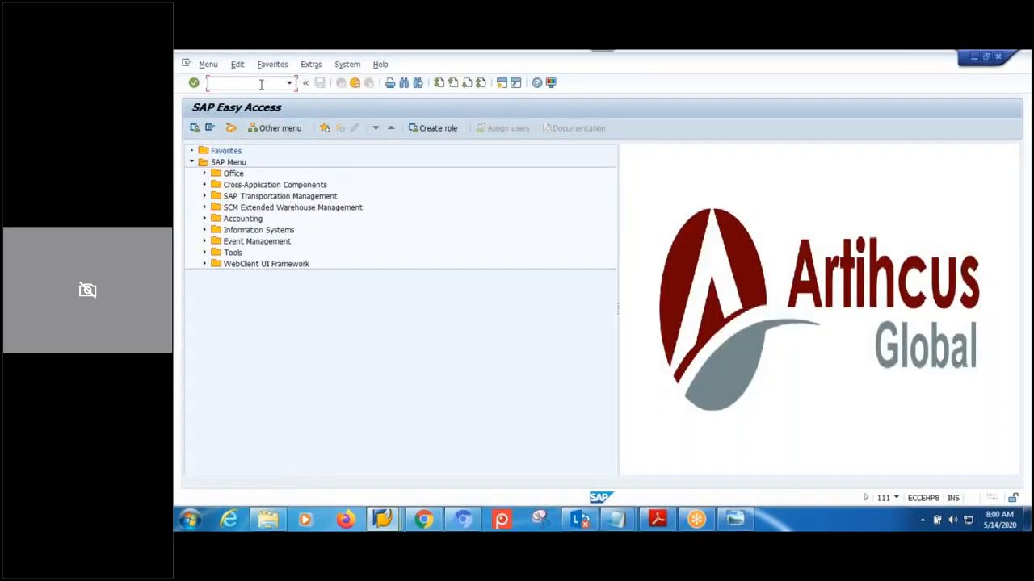
# - Launch inbound delivery notification maintenance (/SCWM/IDN) from the Easy Access tree
pyautogui.click(205, 208)
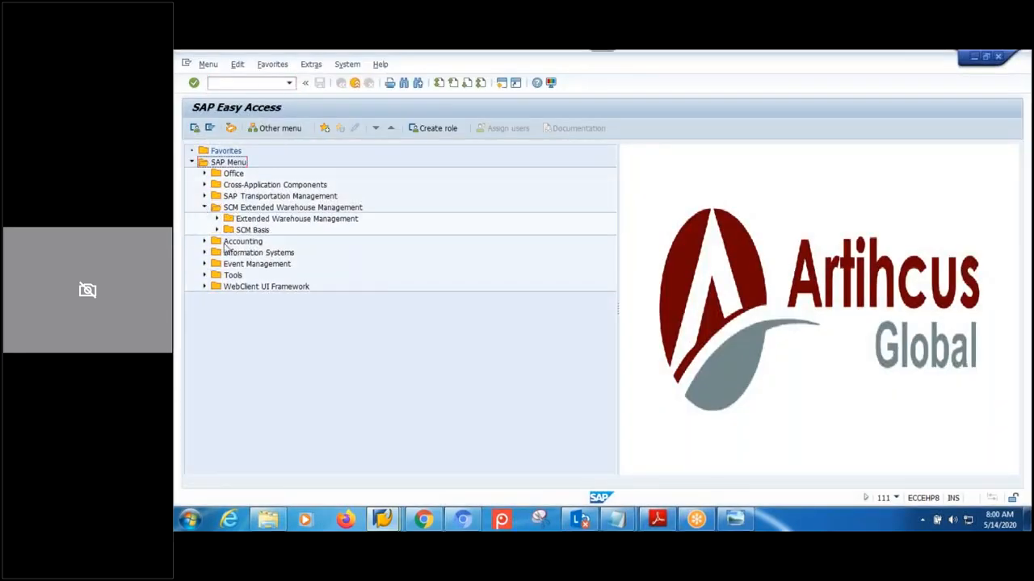
pyautogui.click(217, 219)
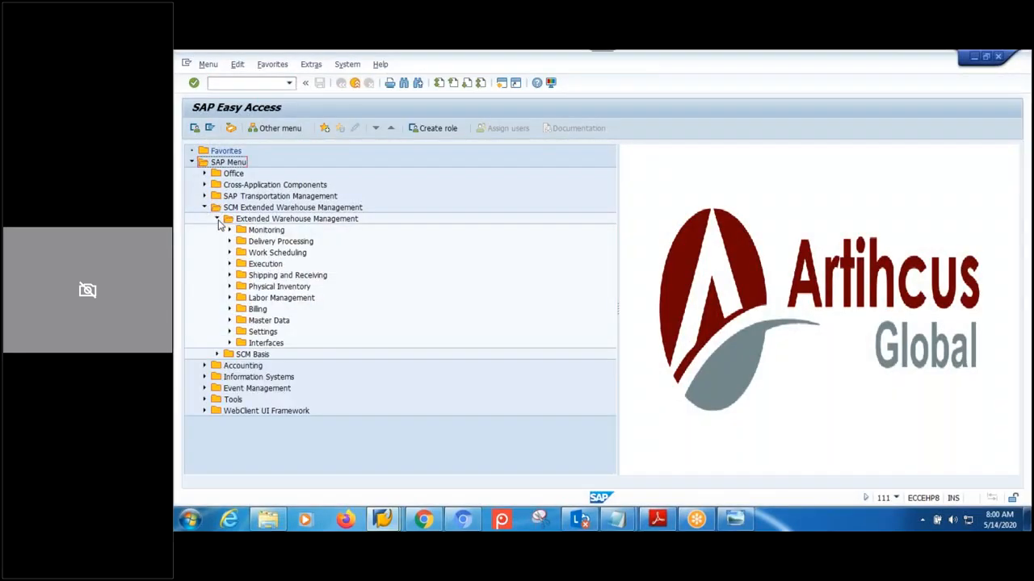
pyautogui.click(228, 241)
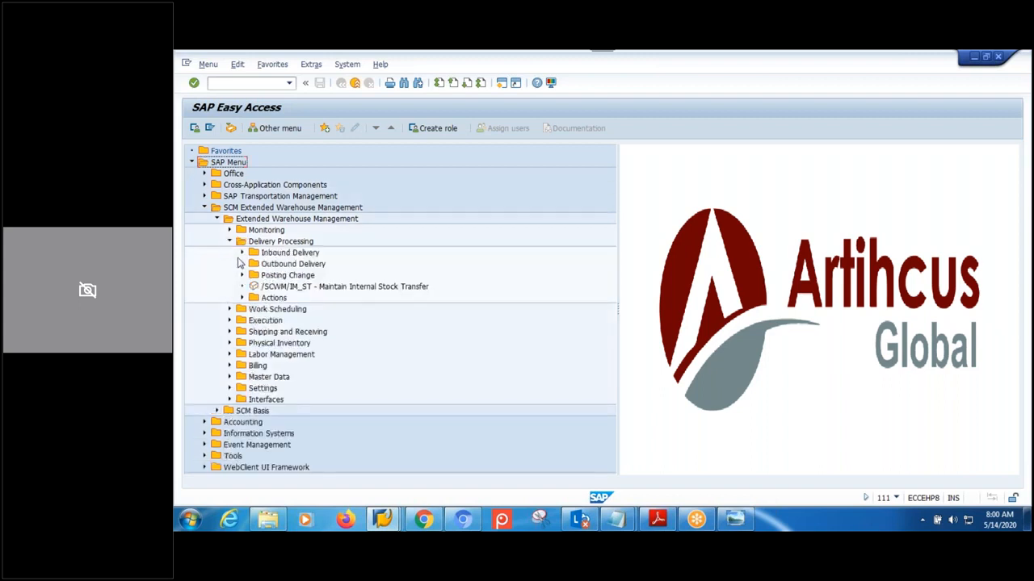
pyautogui.click(241, 252)
pyautogui.click(321, 265)
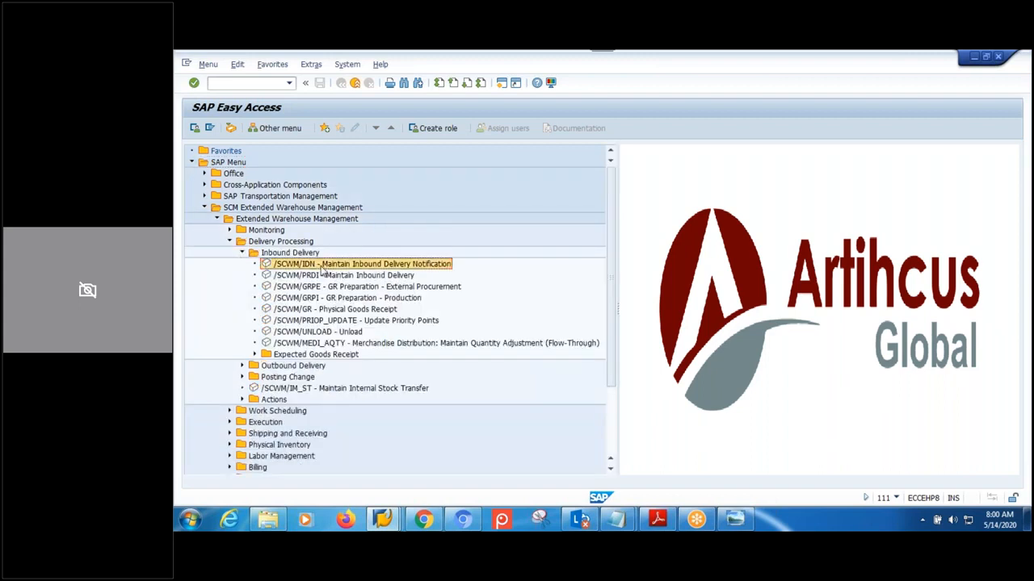
pyautogui.doubleClick(321, 265)
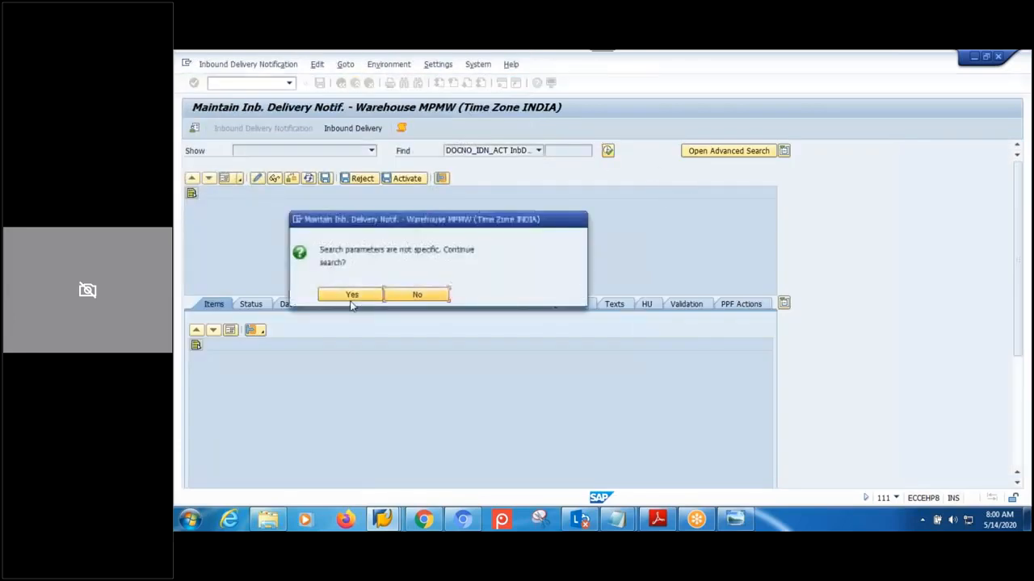
# - Copy ship-from party SKF-01 from the last notification's partners and paste it into packspec 1790
pyautogui.click(352, 295)
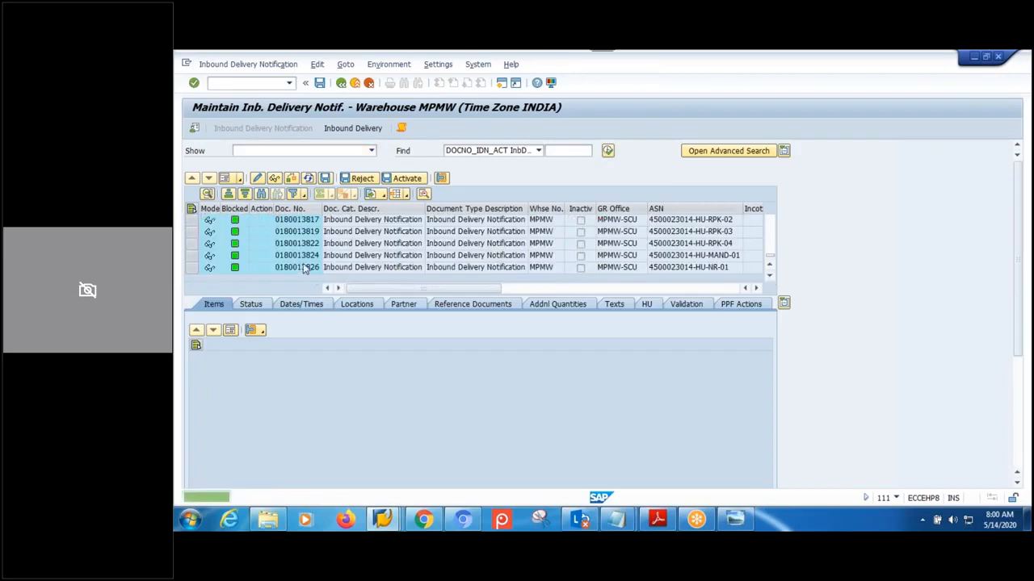
pyautogui.click(303, 267)
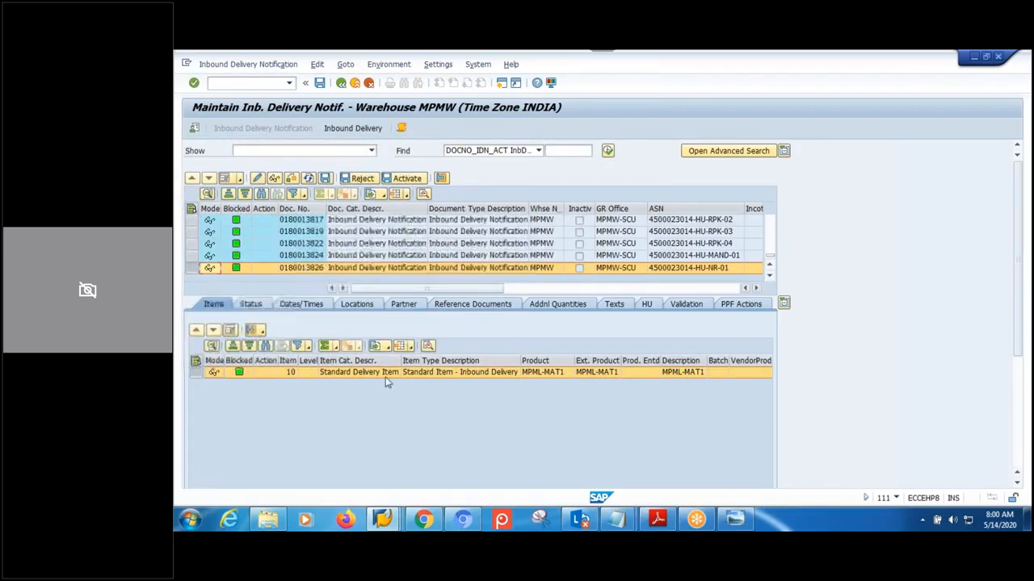
pyautogui.click(404, 304)
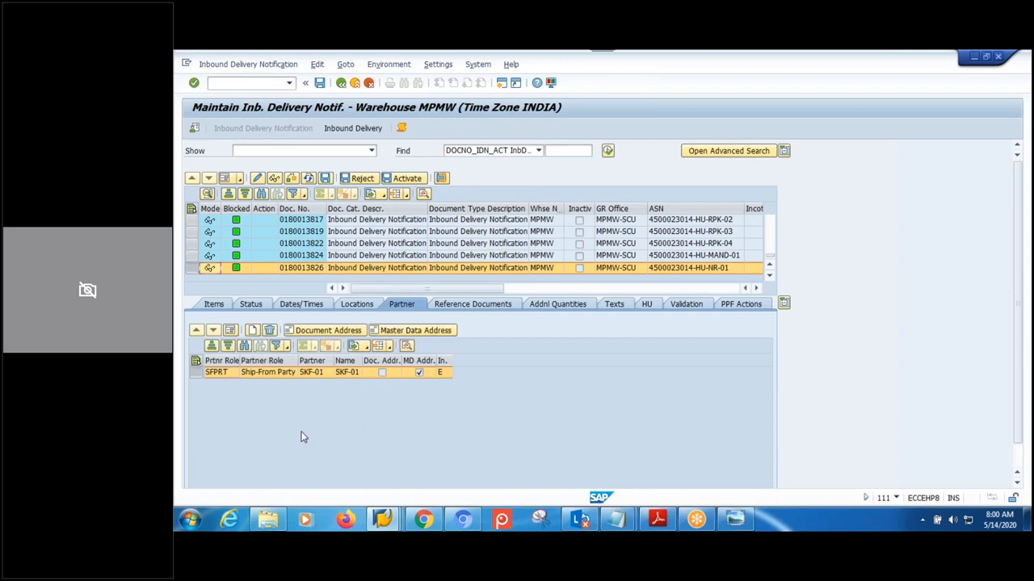
pyautogui.press('Tab')
pyautogui.hotkey('alt', 'Tab')
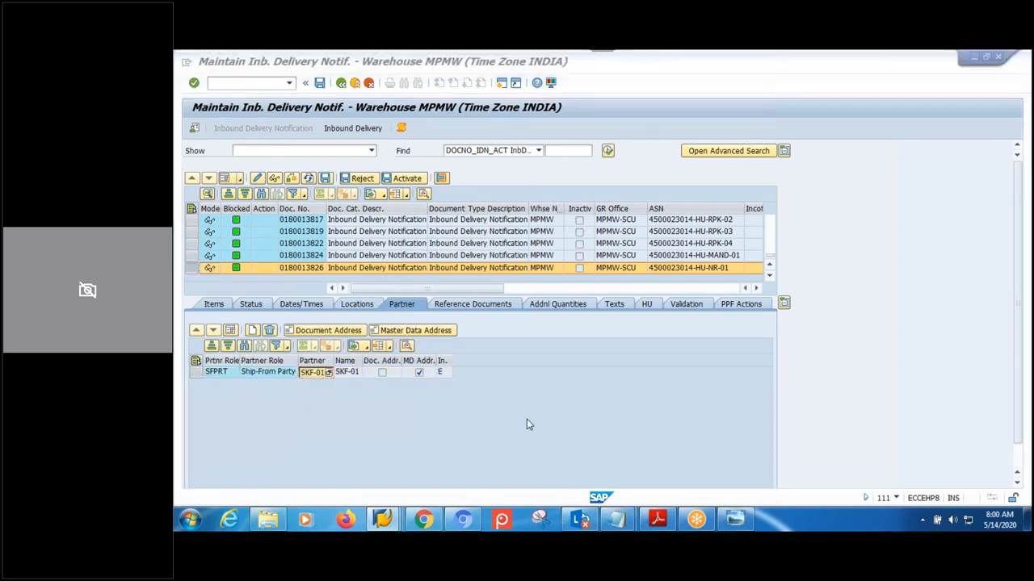
pyautogui.write('SKF-01')
pyautogui.press('BackSpace')
pyautogui.press('BackSpace')
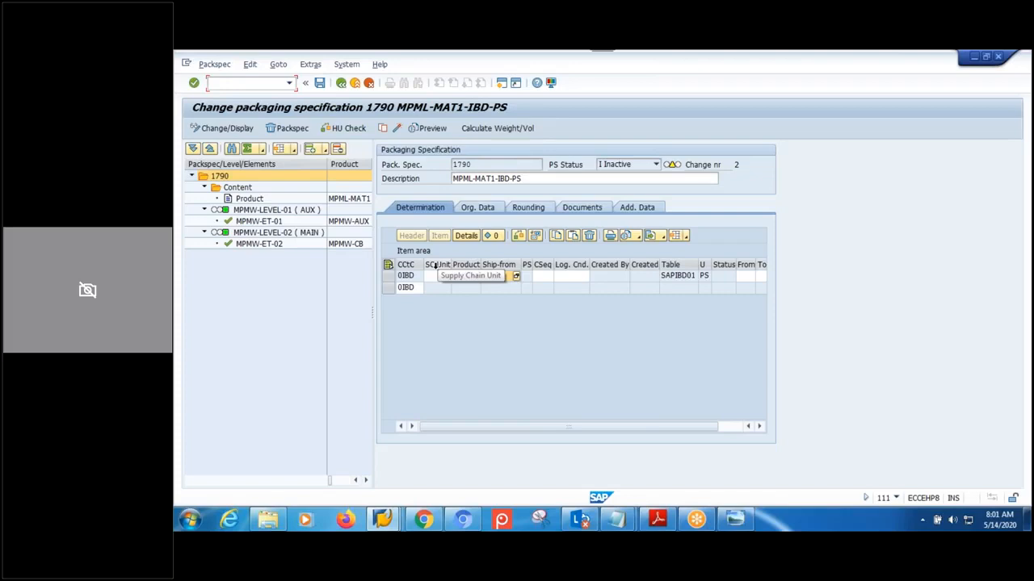
# - Fill the 0IBD record with ship-from SKF-01 and product MPML-MAT1 copied from the description
pyautogui.click(495, 280)
pyautogui.click(457, 277)
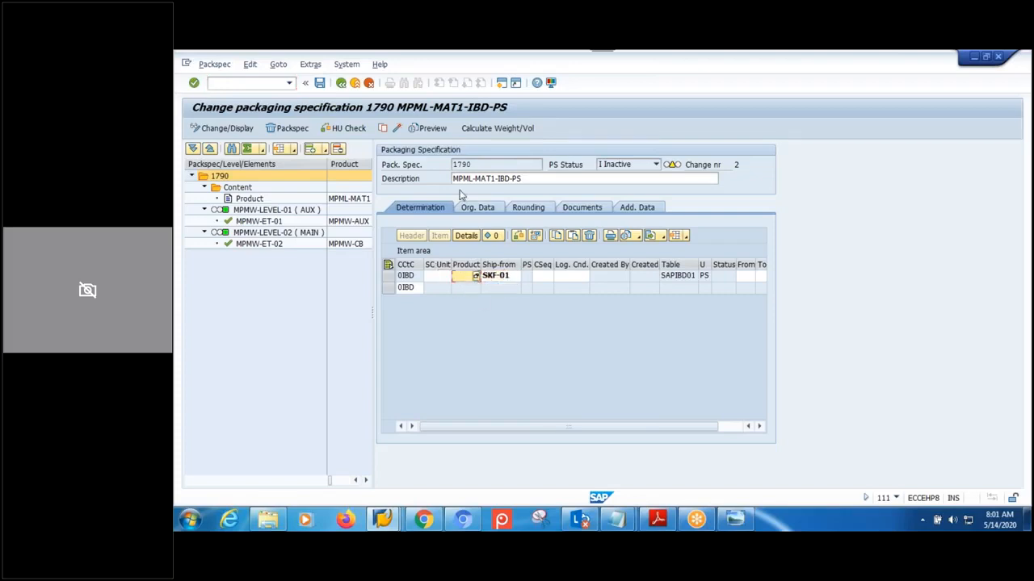
pyautogui.moveTo(494, 178); pyautogui.dragTo(412, 179)
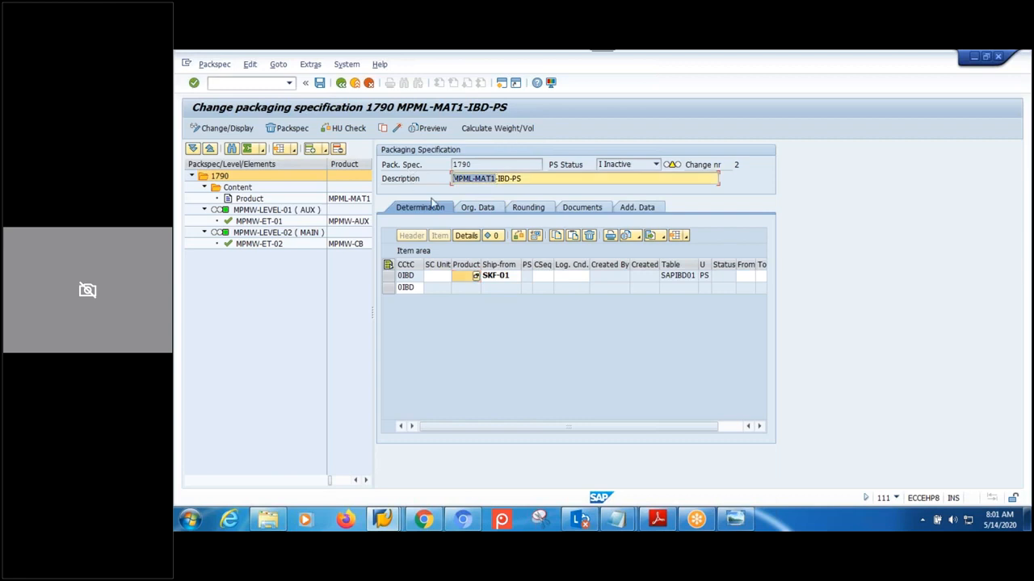
pyautogui.hotkey('ctrl', 'c')
pyautogui.moveTo(481, 264); pyautogui.dragTo(525, 265)
pyautogui.hotkey('ctrl', 'v')
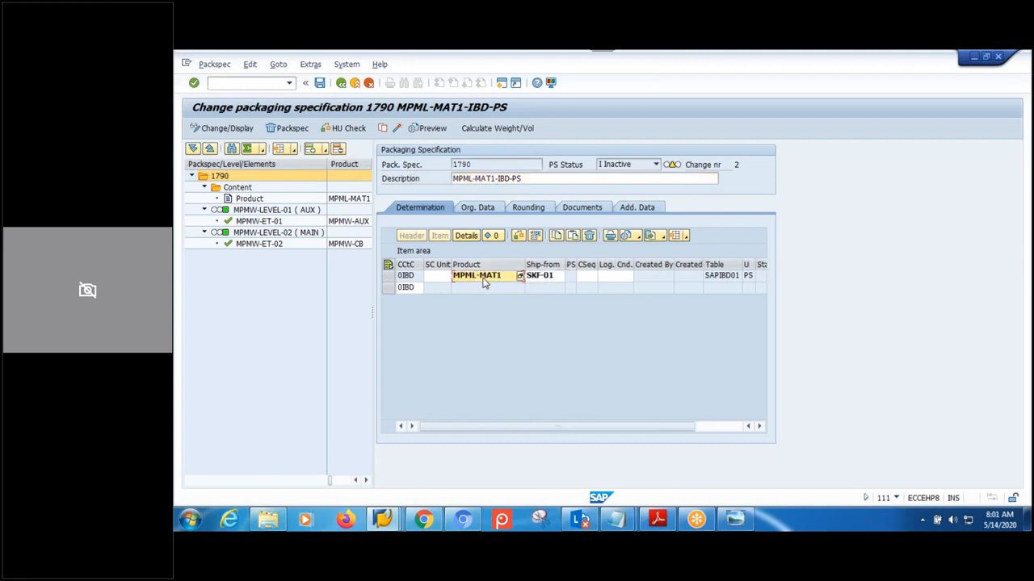
pyautogui.hotkey('alt', 'Tab')
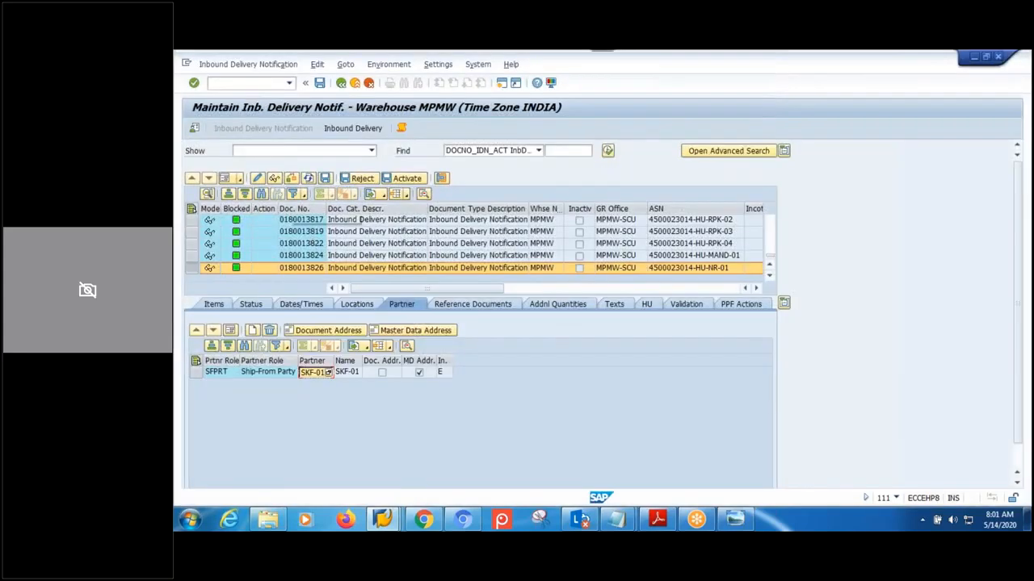
# - Confirm the warehouse default values and switch to the inbound delivery view
pyautogui.click(195, 128)
pyautogui.click(342, 262)
pyautogui.click(340, 131)
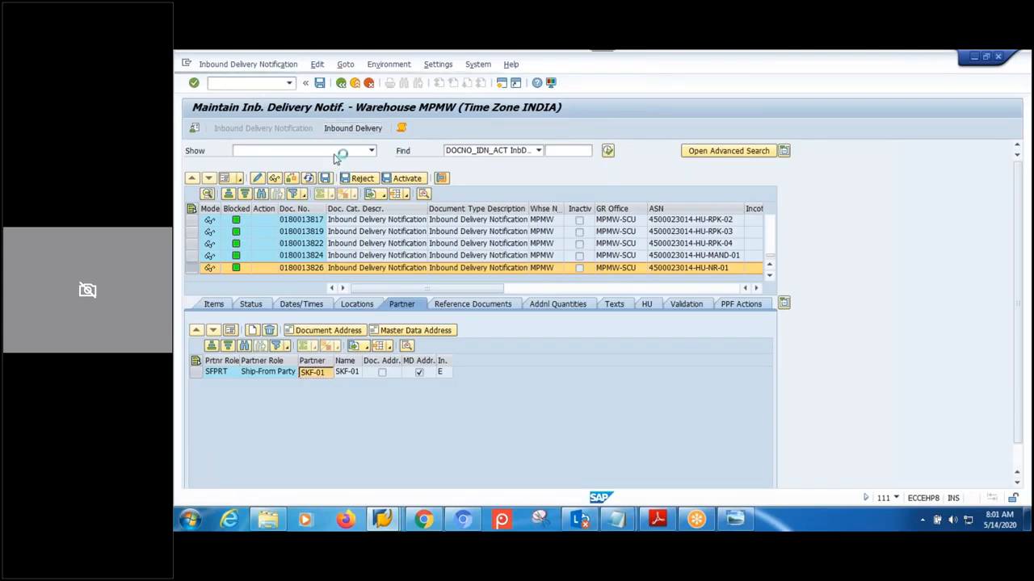
pyautogui.click(196, 130)
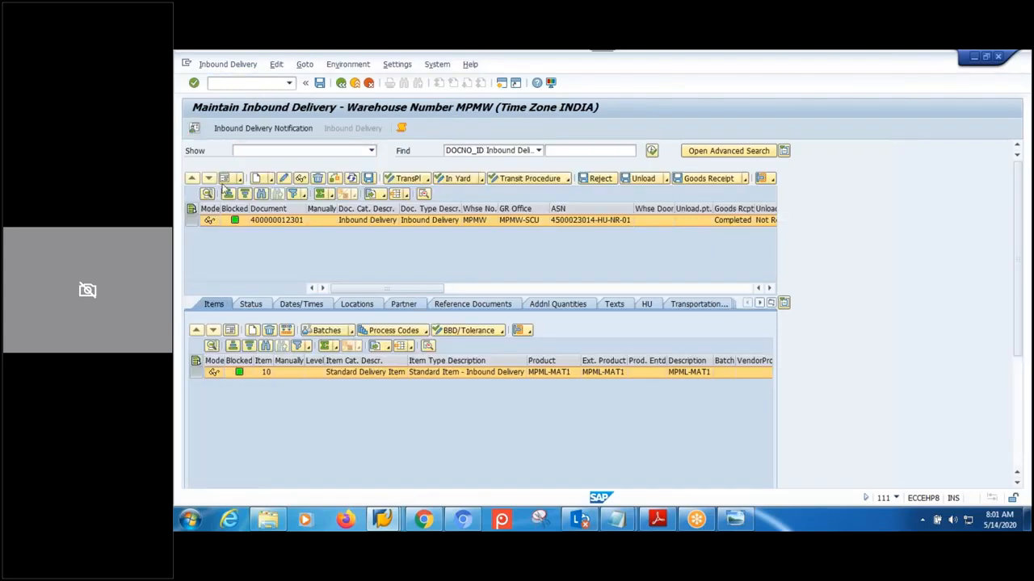
pyautogui.moveTo(376, 225); pyautogui.dragTo(306, 223)
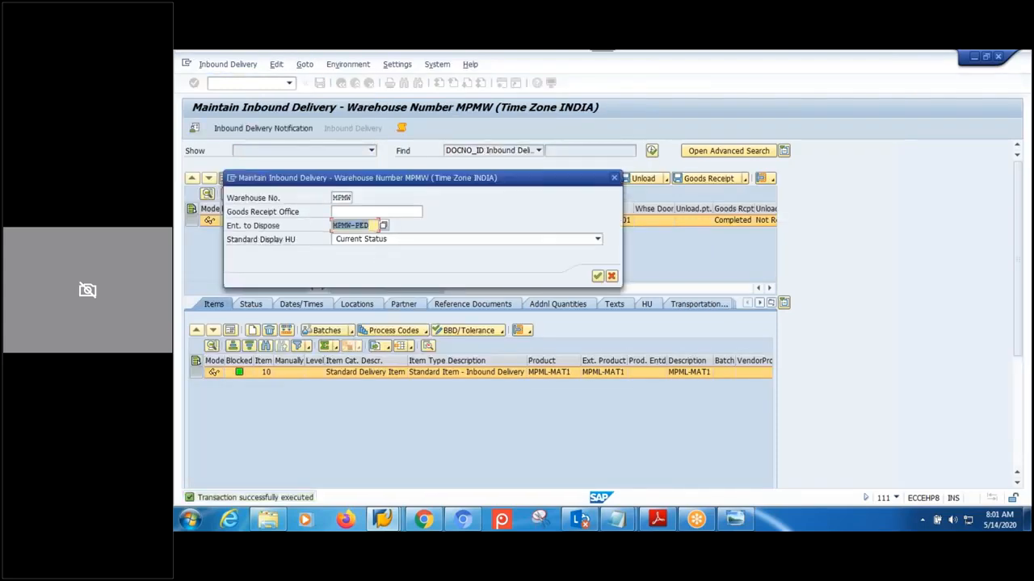
pyautogui.click(615, 178)
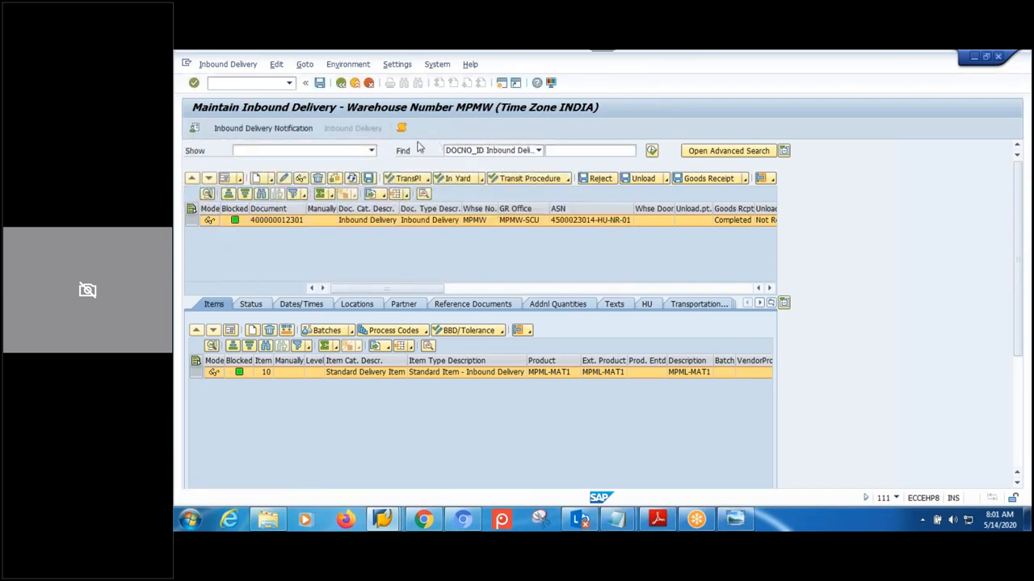
# - Close the spare SAP Easy Access window and leave the inbound delivery list
pyautogui.hotkey('ctrl', 'n')
pyautogui.click(386, 517)
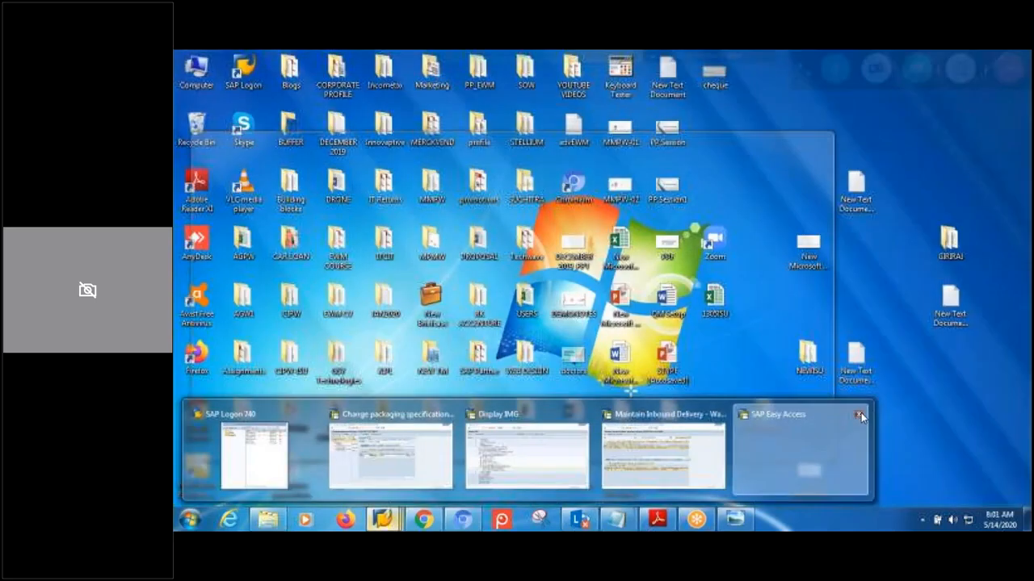
pyautogui.click(860, 412)
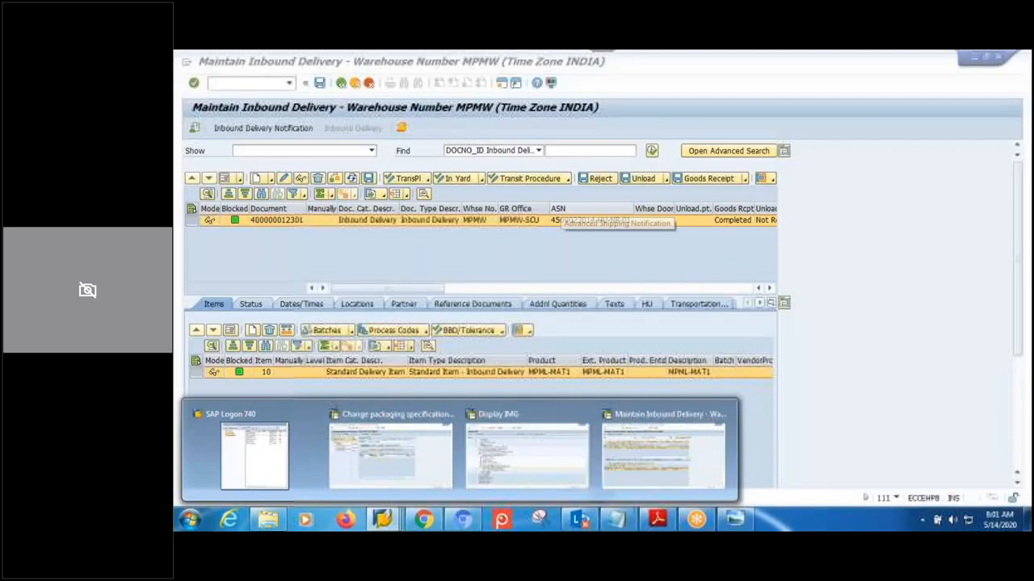
pyautogui.click(343, 85)
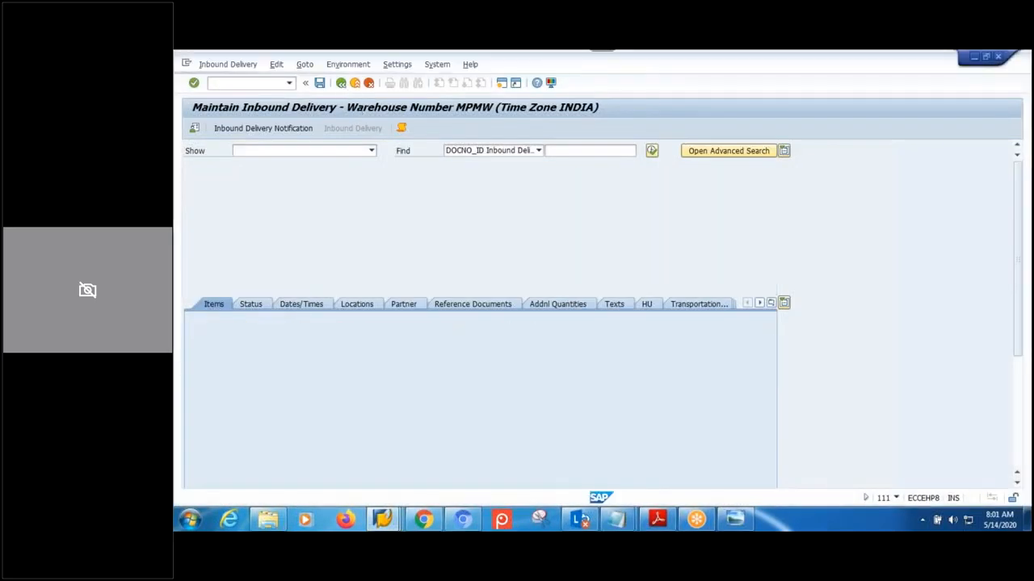
# - Return to the SAP Easy Access menu and open the SAP Reference IMG with SPRO
pyautogui.click(342, 84)
pyautogui.click(342, 85)
pyautogui.click(343, 85)
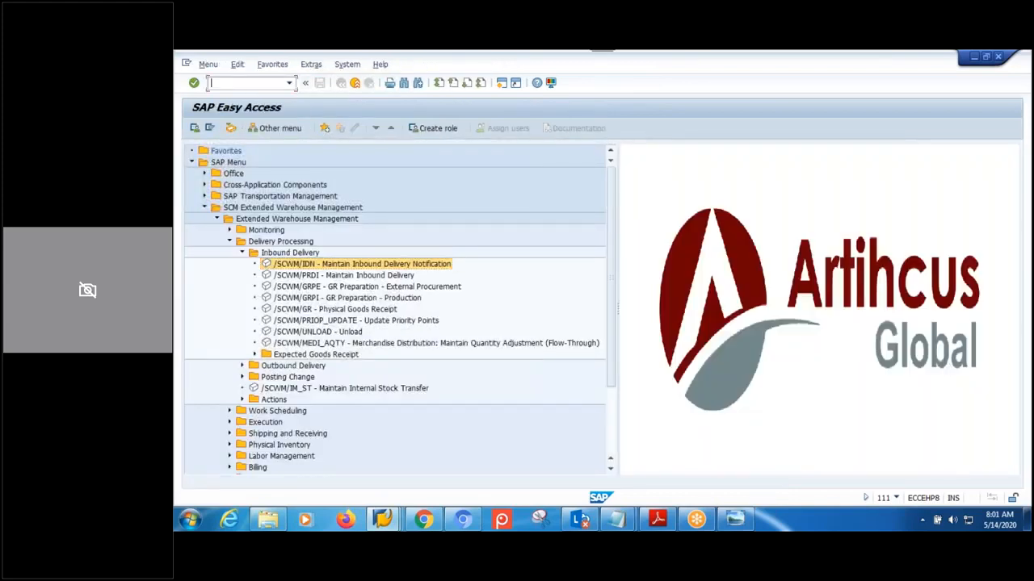
pyautogui.write('spro')
pyautogui.press('Return')
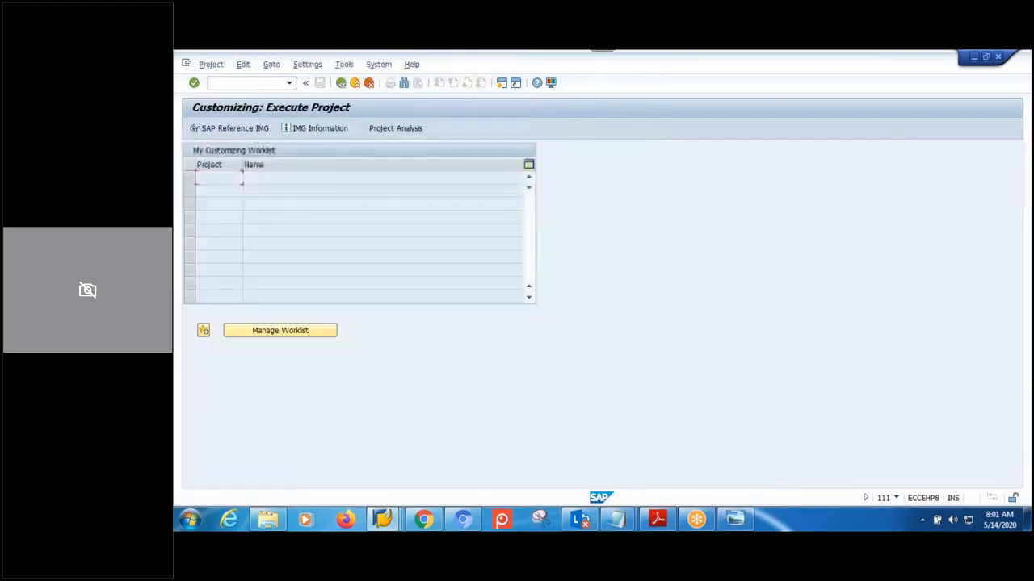
pyautogui.click(234, 129)
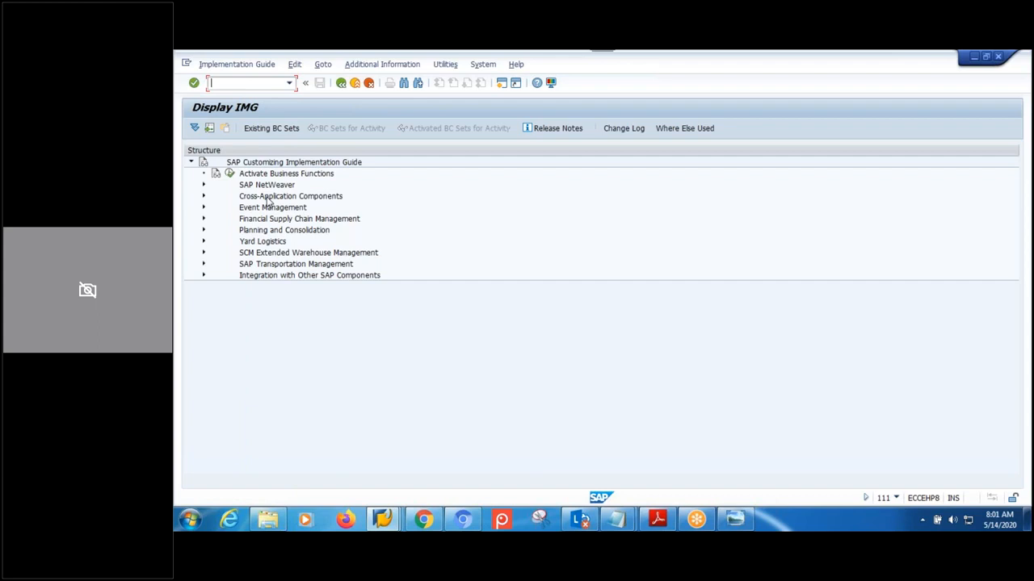
# - Run Assign Warehouse Numbers under EWM Master Data and confirm the MPMW work area
pyautogui.click(204, 253)
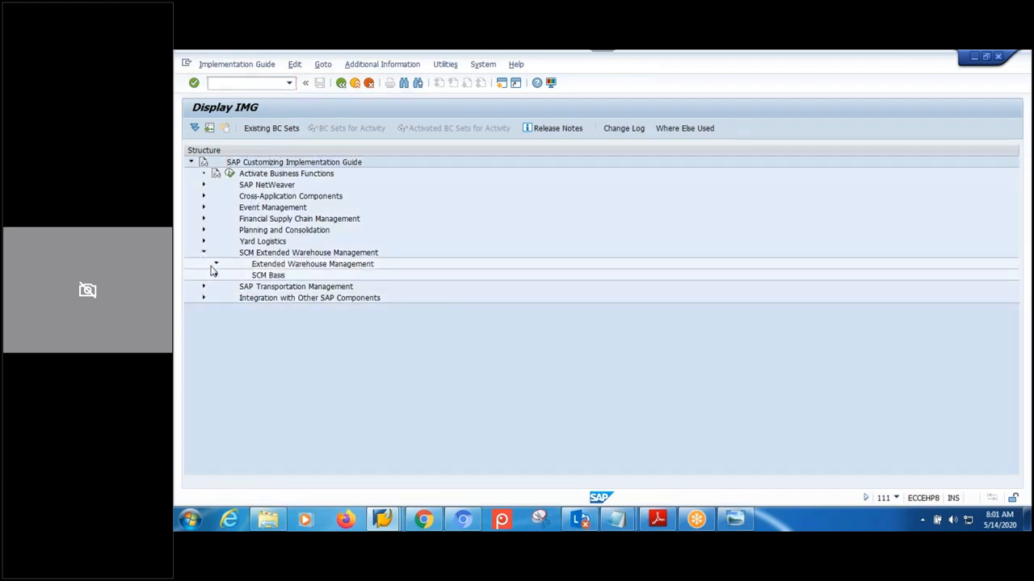
pyautogui.click(215, 264)
pyautogui.click(229, 273)
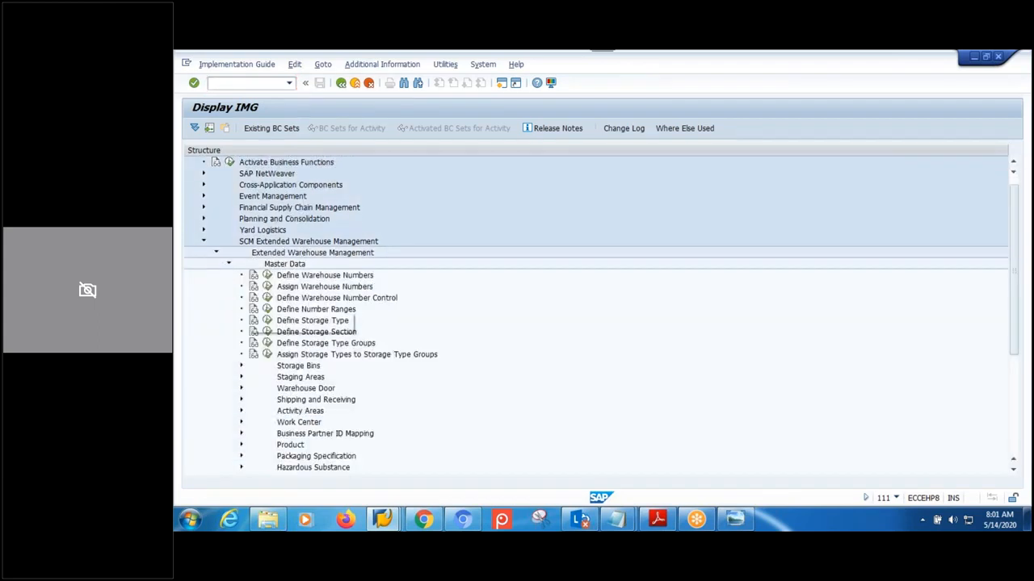
pyautogui.click(268, 287)
pyautogui.click(277, 262)
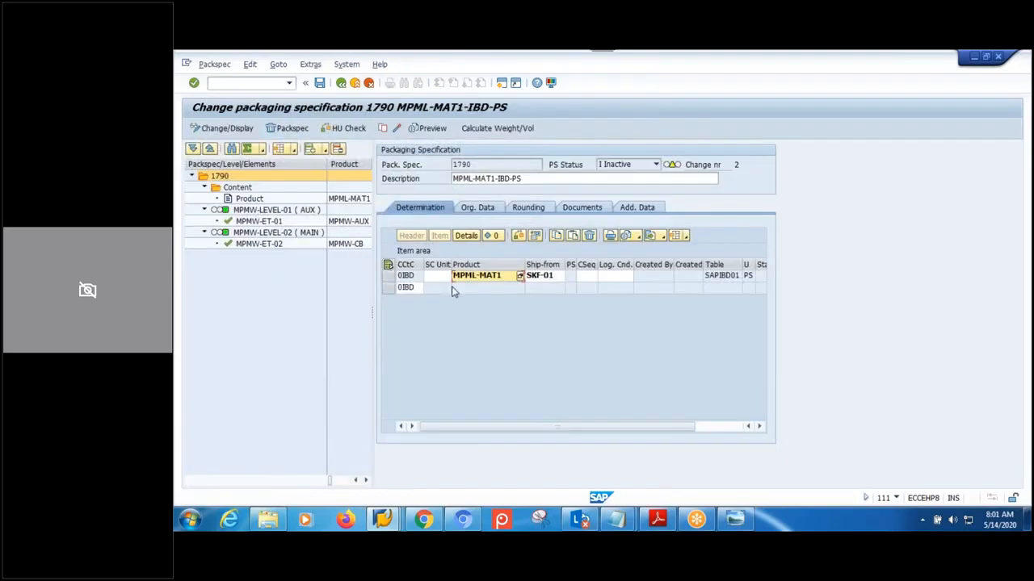
# - Paste MPMW-SCU into row 1's SC Unit cell, then save and activate packaging specification 1790
pyautogui.click(435, 286)
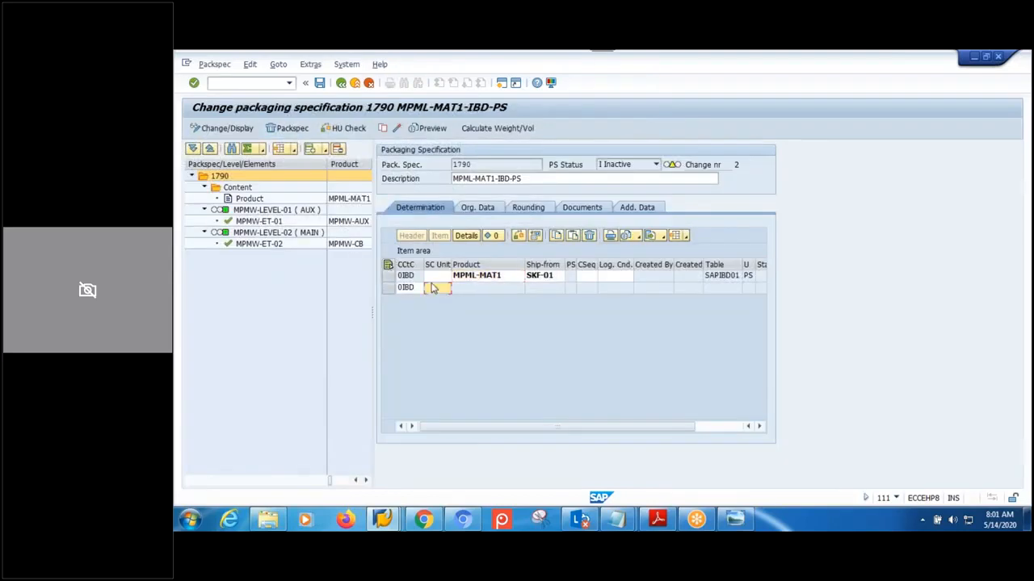
pyautogui.click(434, 279)
pyautogui.hotkey('ctrl', 'v')
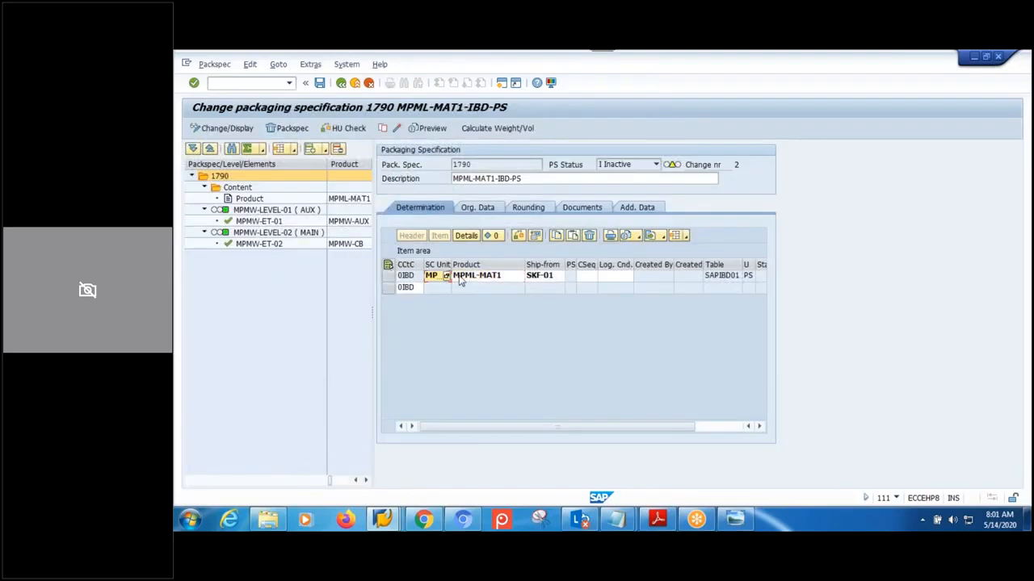
pyautogui.moveTo(449, 264); pyautogui.dragTo(475, 270)
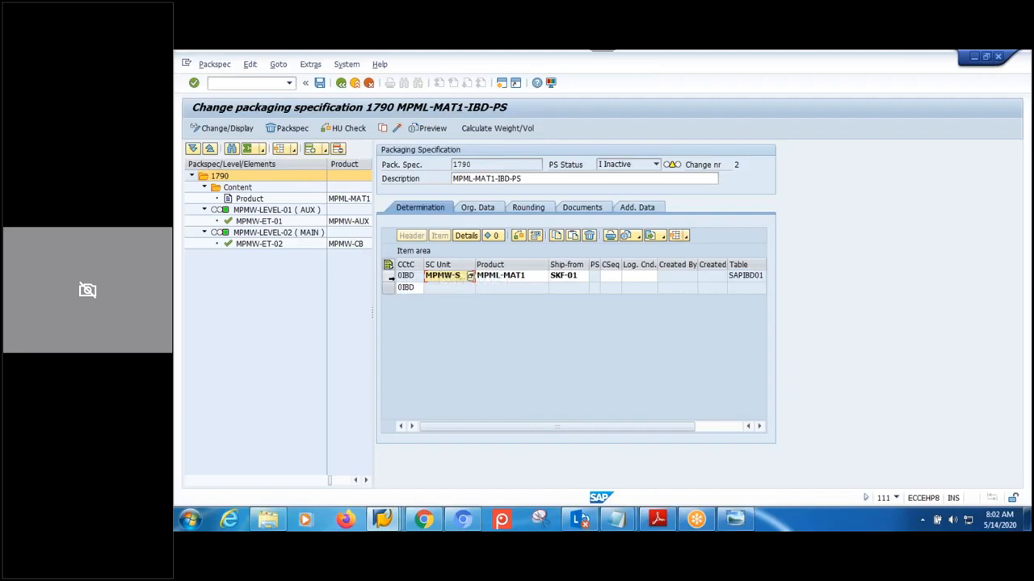
pyautogui.click(347, 128)
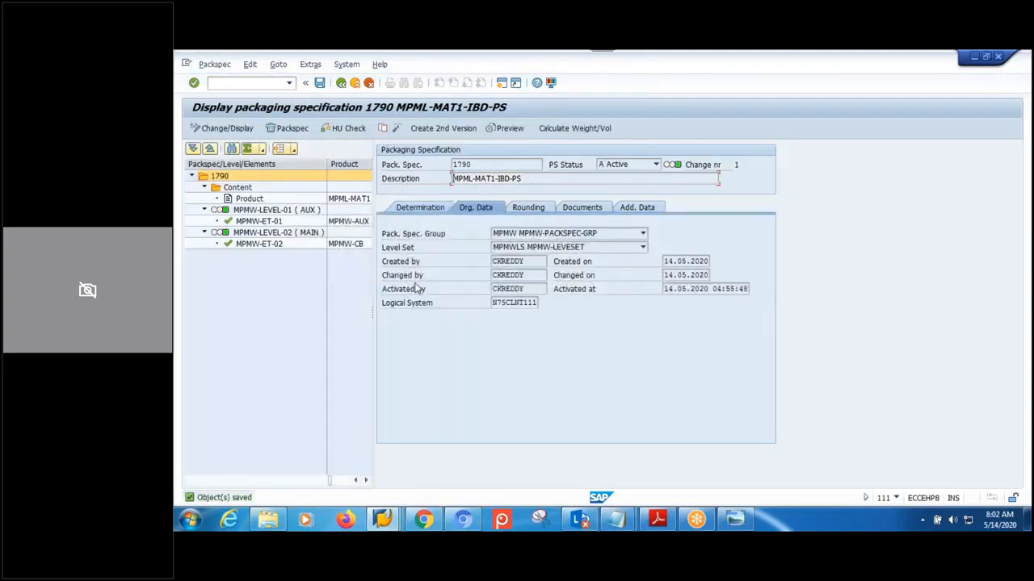
# - Review the determination records and the MPMW-LEVEL-01 (AUX) and MPMW-LEVEL-02 (MAIN) level details
pyautogui.click(409, 208)
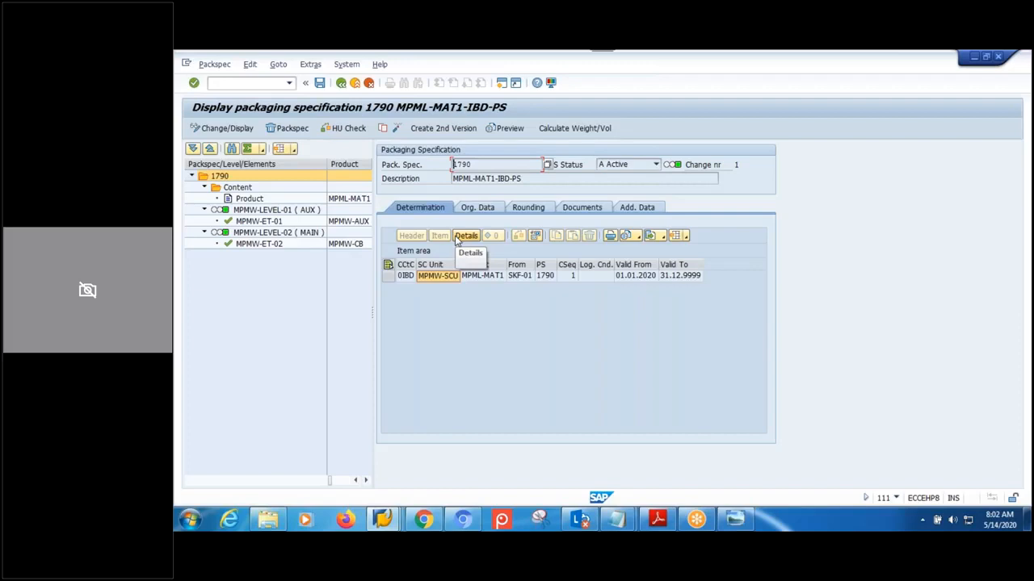
pyautogui.click(275, 210)
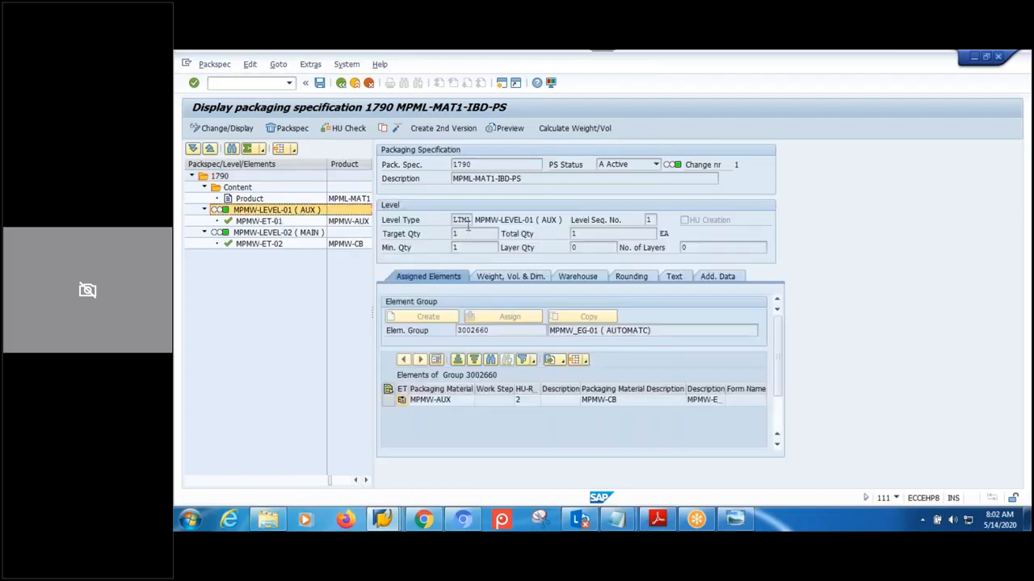
pyautogui.click(279, 233)
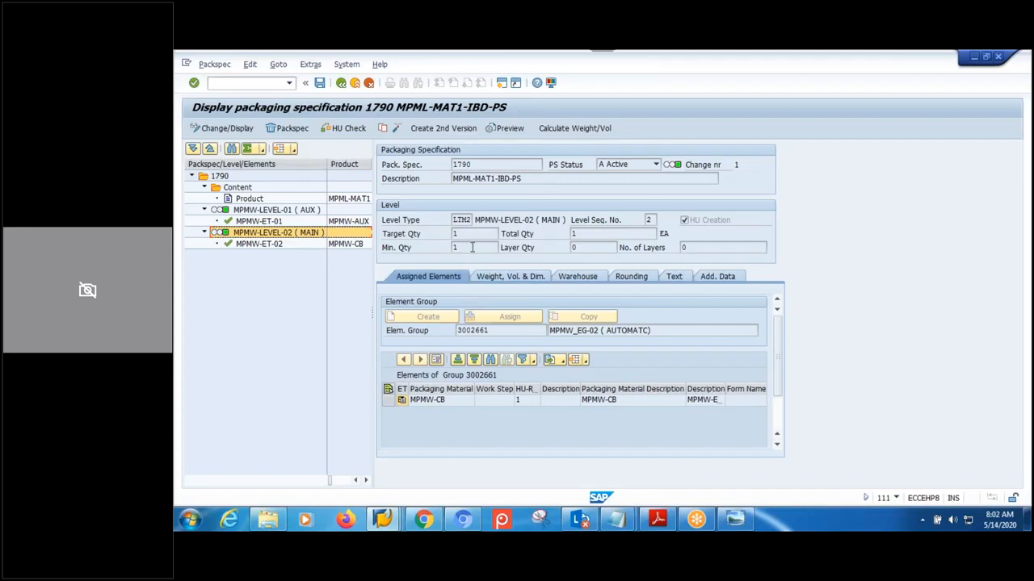
pyautogui.click(383, 519)
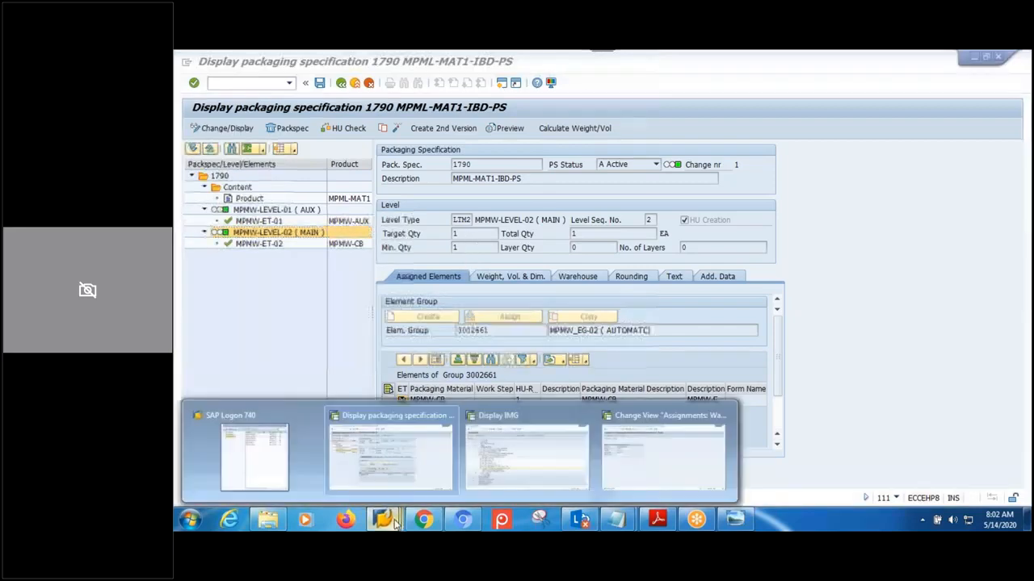
# - Log on through SAP Logon to the 01.PER ECC connection in client 910 with the user's credentials
pyautogui.click(266, 458)
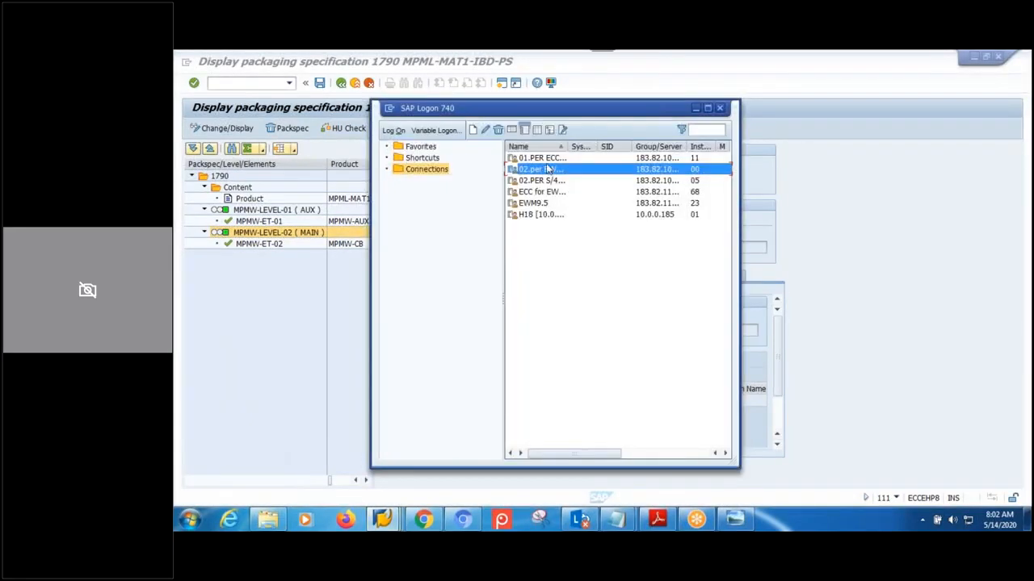
pyautogui.press('Up')
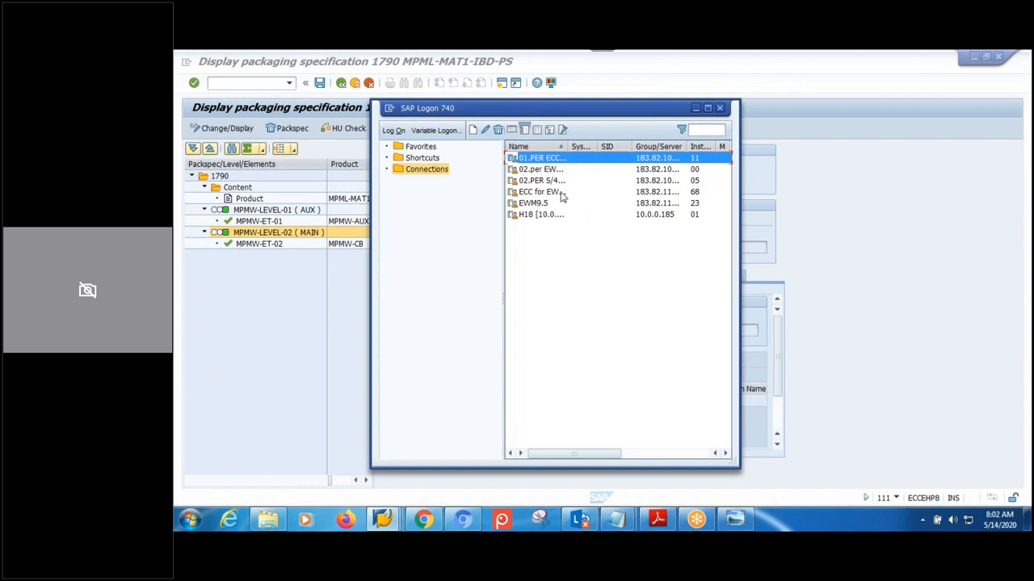
pyautogui.press('Return')
pyautogui.click(284, 151)
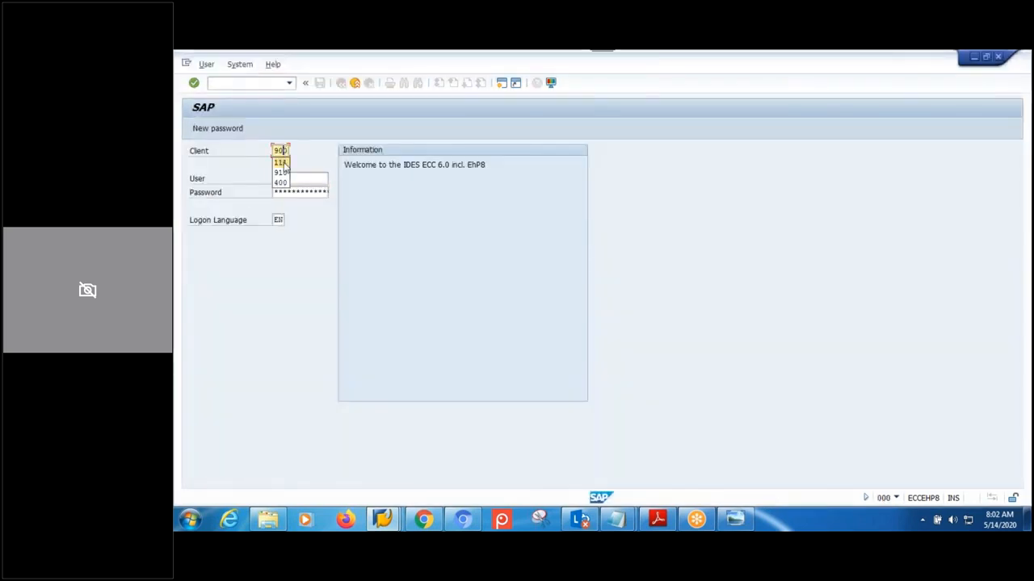
pyautogui.click(287, 177)
pyautogui.click(310, 183)
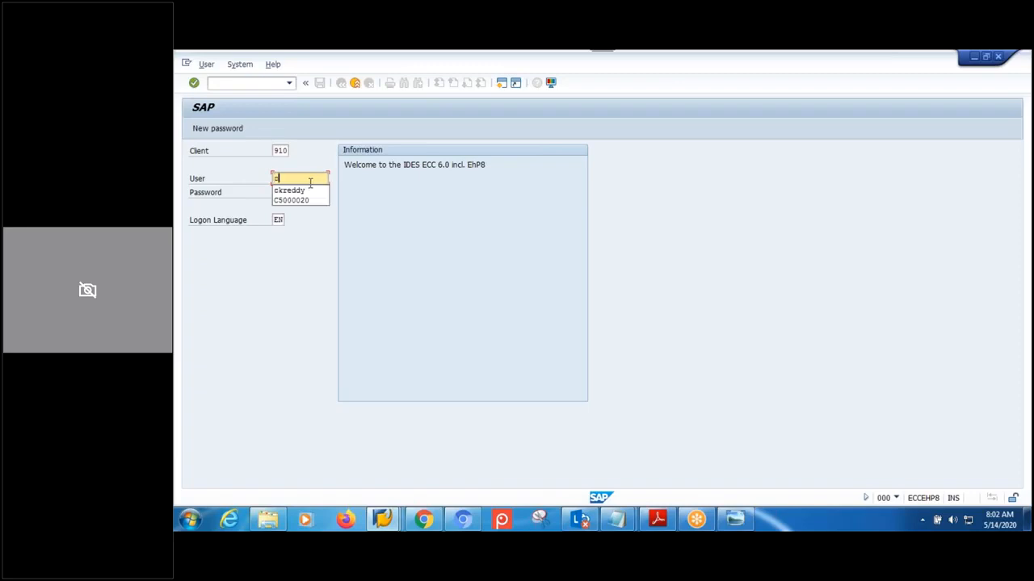
pyautogui.press('Tab')
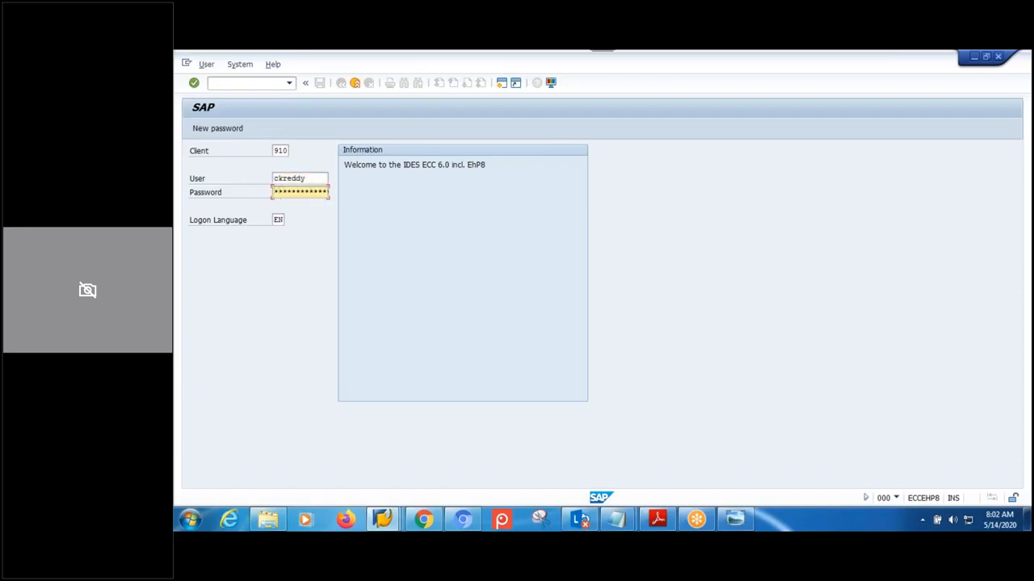
pyautogui.press('Return')
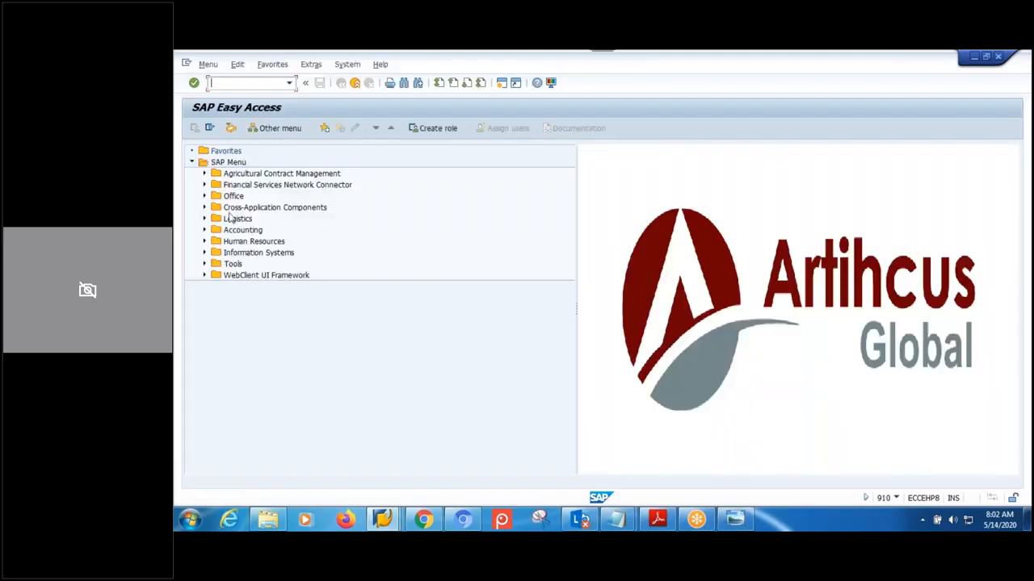
pyautogui.press('Return')
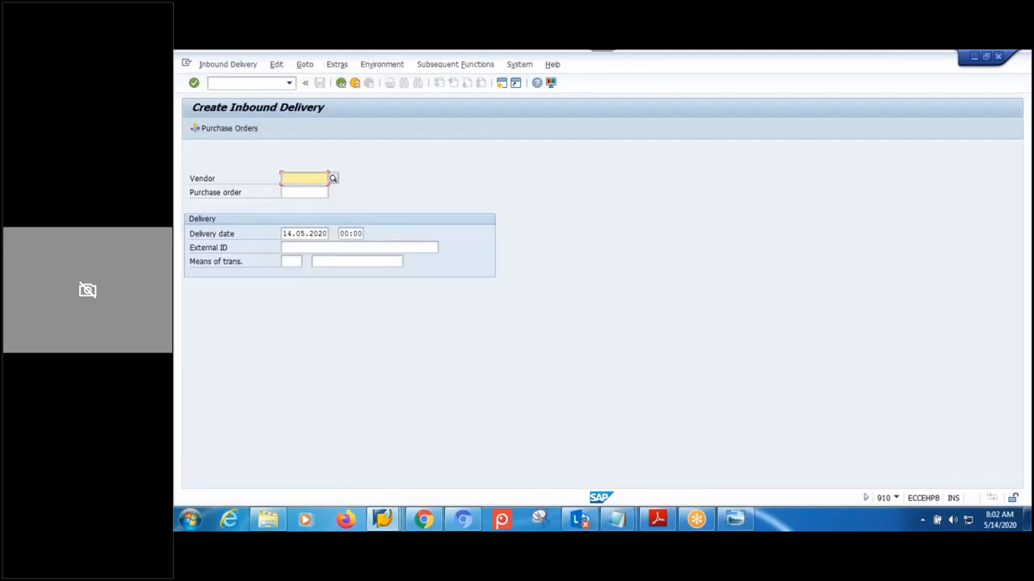
pyautogui.click(300, 193)
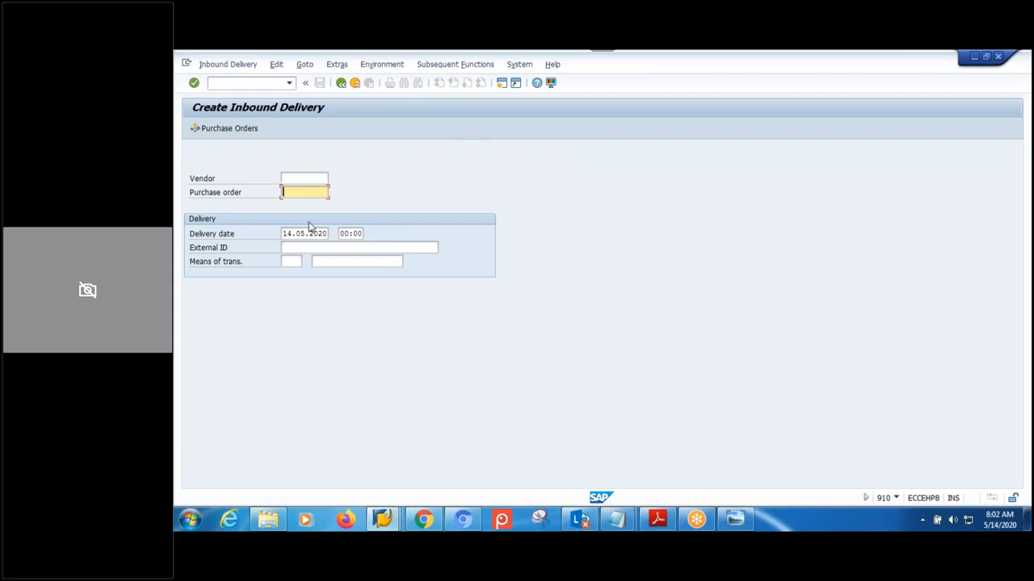
pyautogui.click(313, 249)
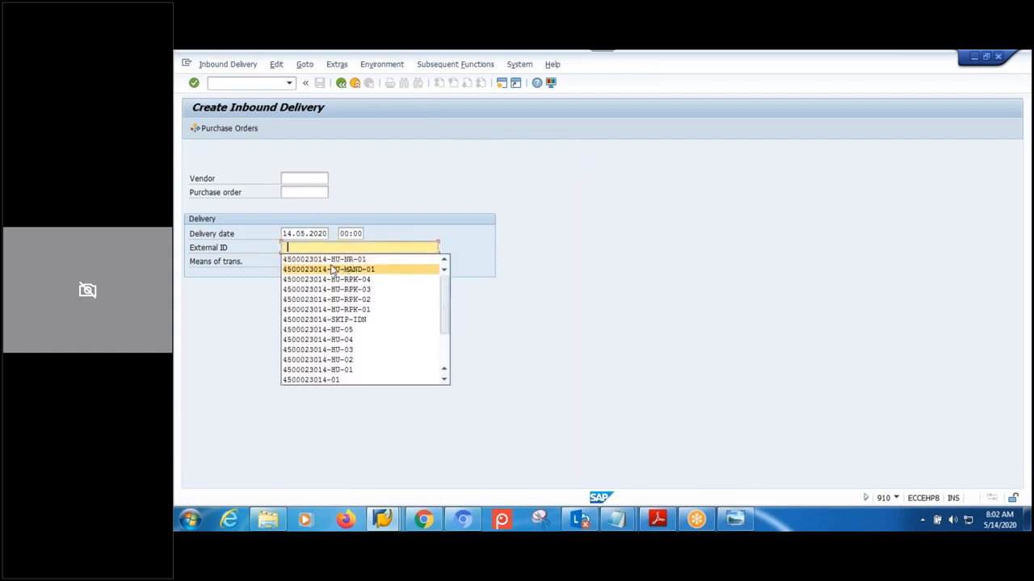
pyautogui.click(332, 273)
pyautogui.moveTo(328, 248); pyautogui.dragTo(236, 247)
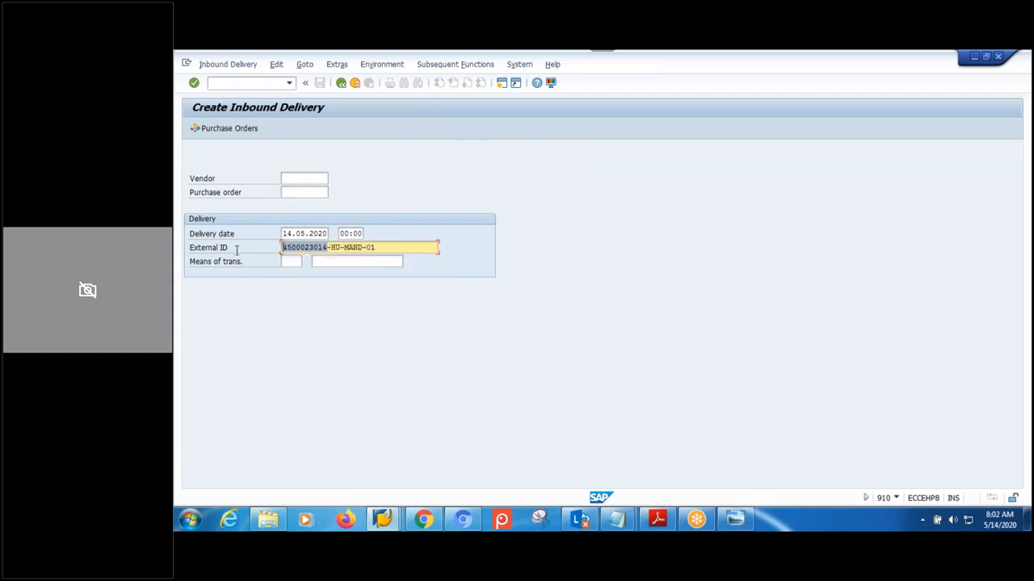
pyautogui.hotkey('ctrl', 'c')
pyautogui.click(294, 192)
pyautogui.hotkey('ctrl', 'v')
pyautogui.moveTo(390, 247); pyautogui.dragTo(335, 254)
pyautogui.press('BackSpace')
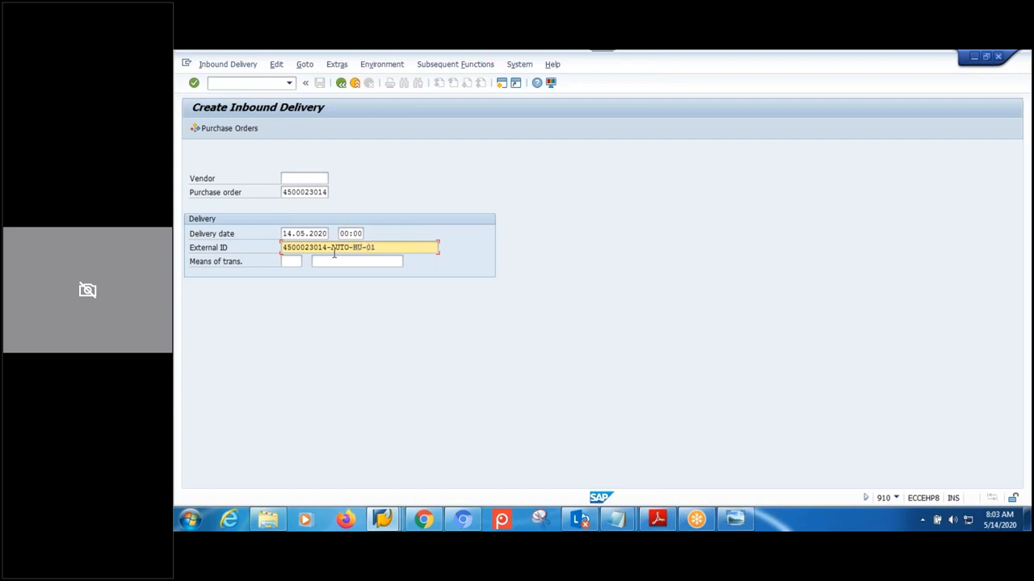
pyautogui.press('Return')
pyautogui.write('1')
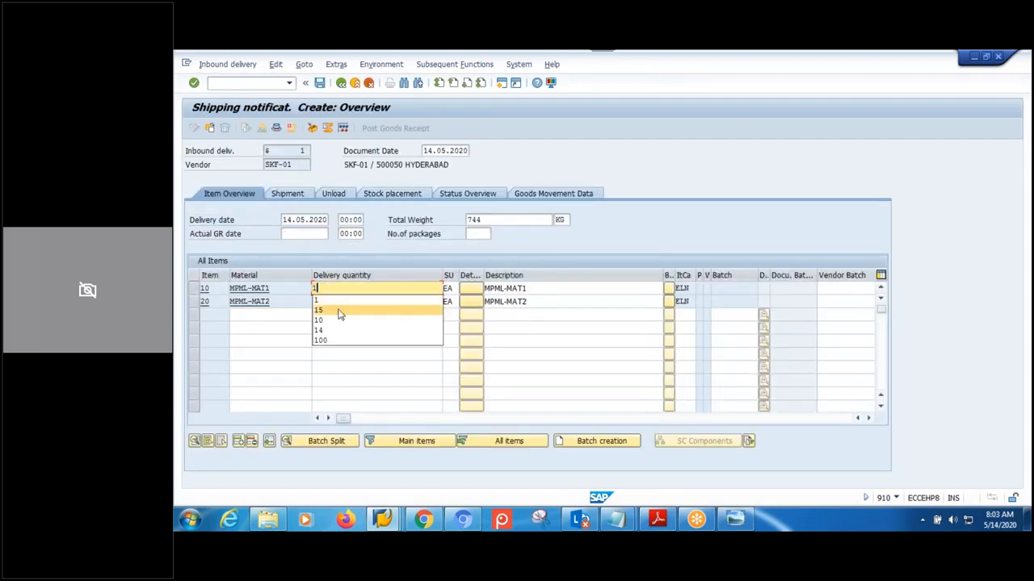
pyautogui.moveTo(319, 289); pyautogui.dragTo(246, 289)
pyautogui.write('3')
pyautogui.moveTo(342, 300); pyautogui.dragTo(184, 299)
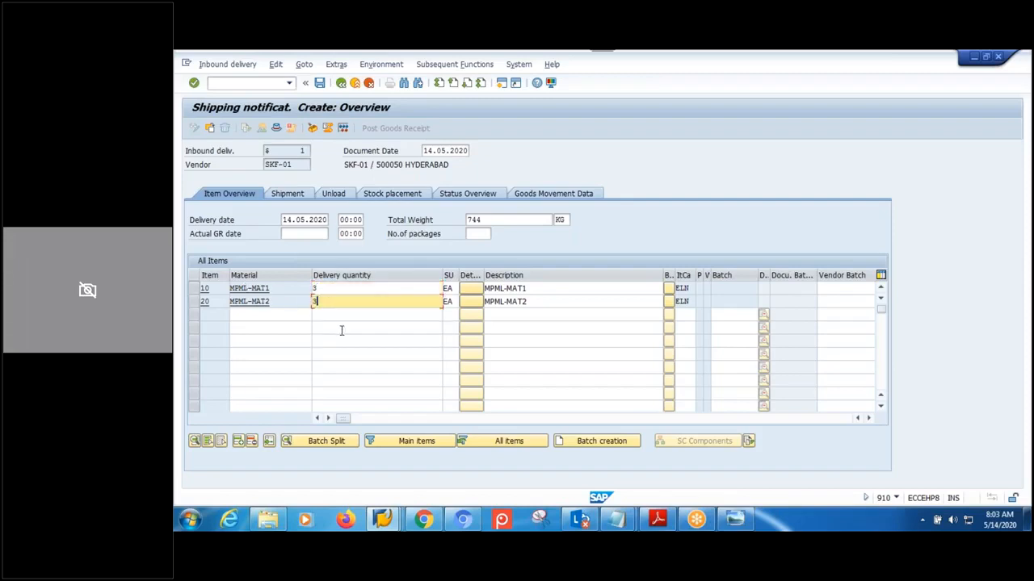
pyautogui.click(319, 314)
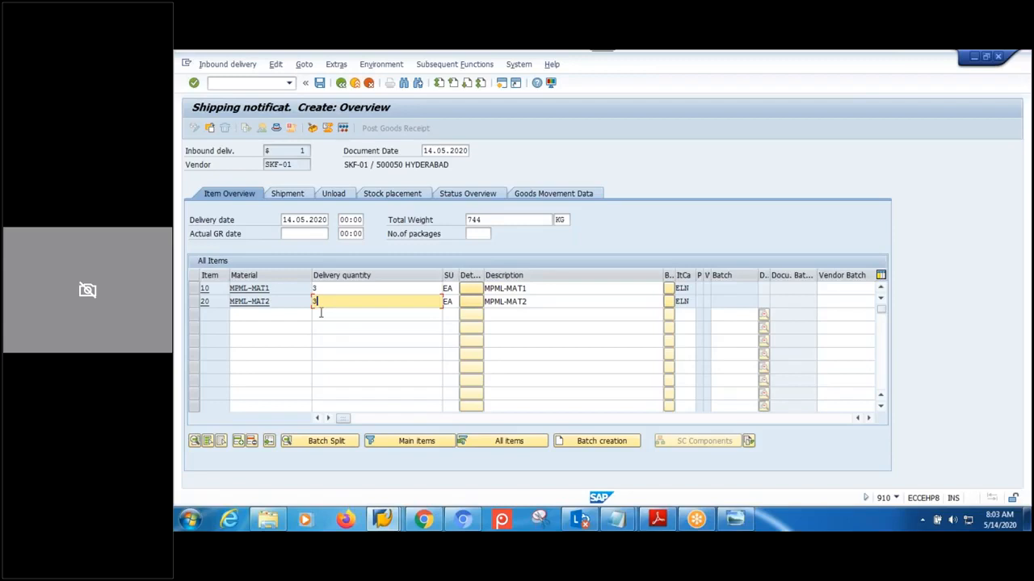
pyautogui.click(320, 83)
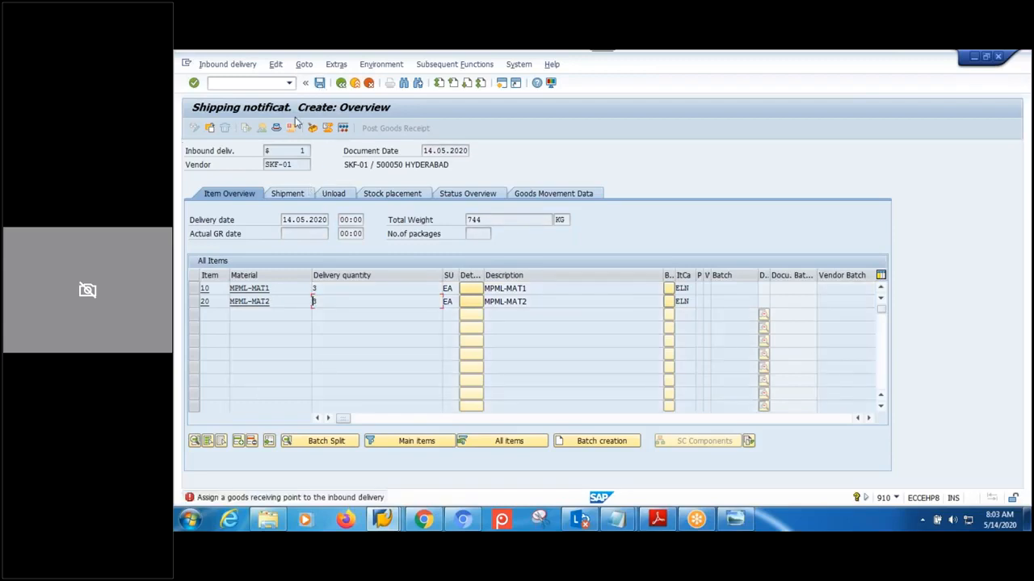
pyautogui.click(341, 83)
pyautogui.click(341, 83)
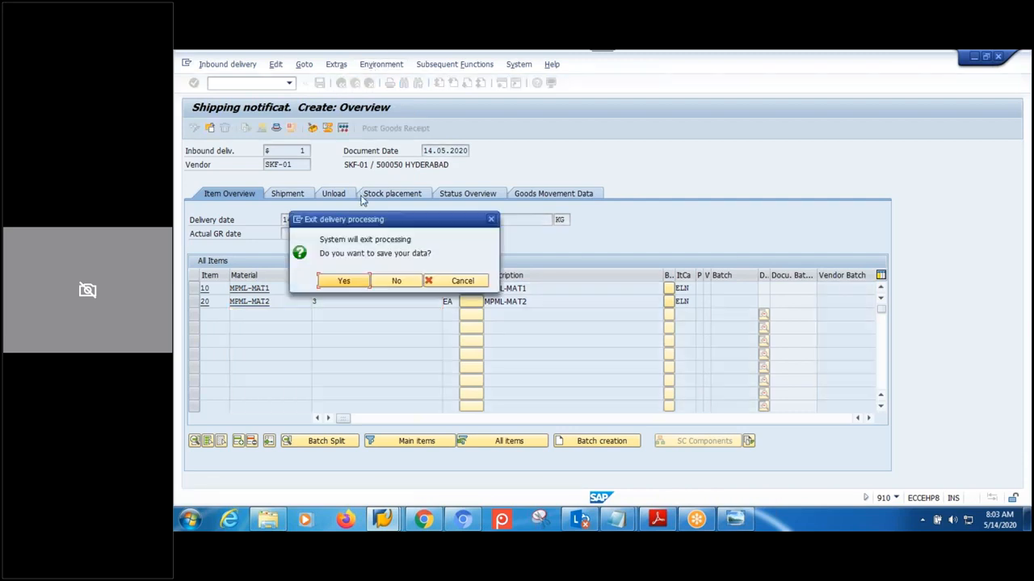
pyautogui.click(399, 281)
pyautogui.click(341, 83)
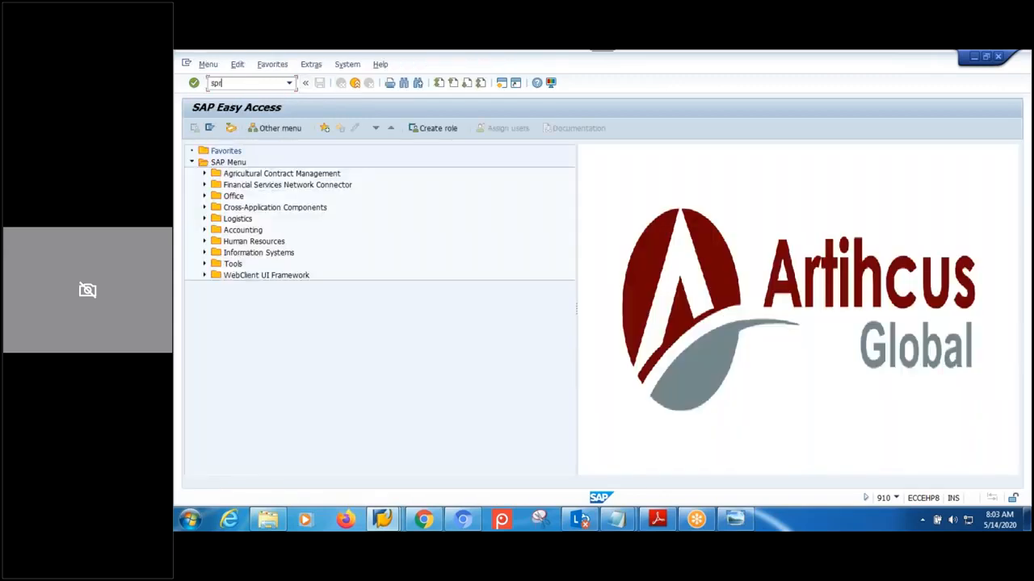
# - In SPRO, open Shipping's Assign Goods Receiving Points for Inbound Deliveries table
pyautogui.write('spro')
pyautogui.press('Return')
pyautogui.click(251, 125)
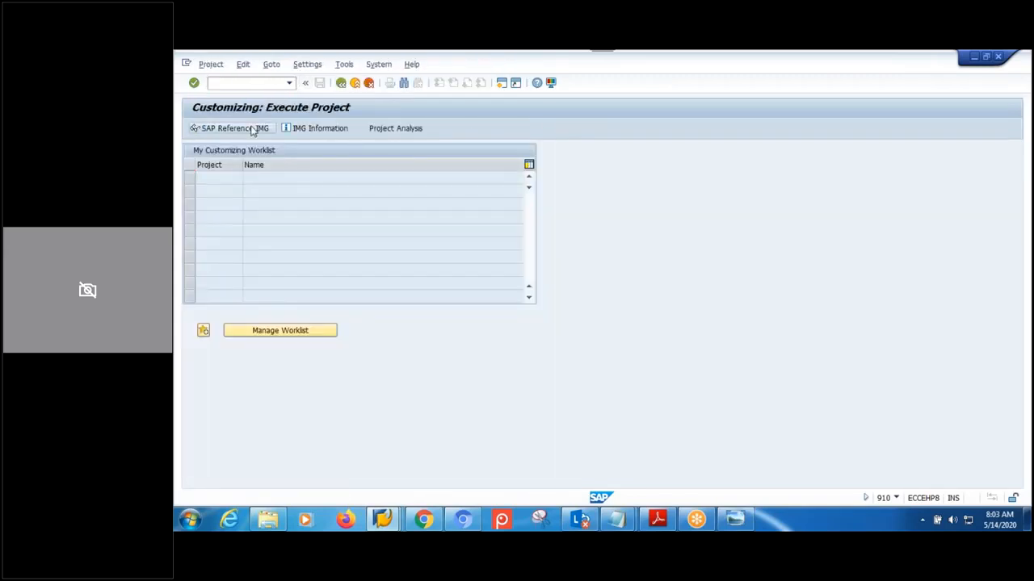
pyautogui.moveTo(1015, 236); pyautogui.dragTo(1017, 300)
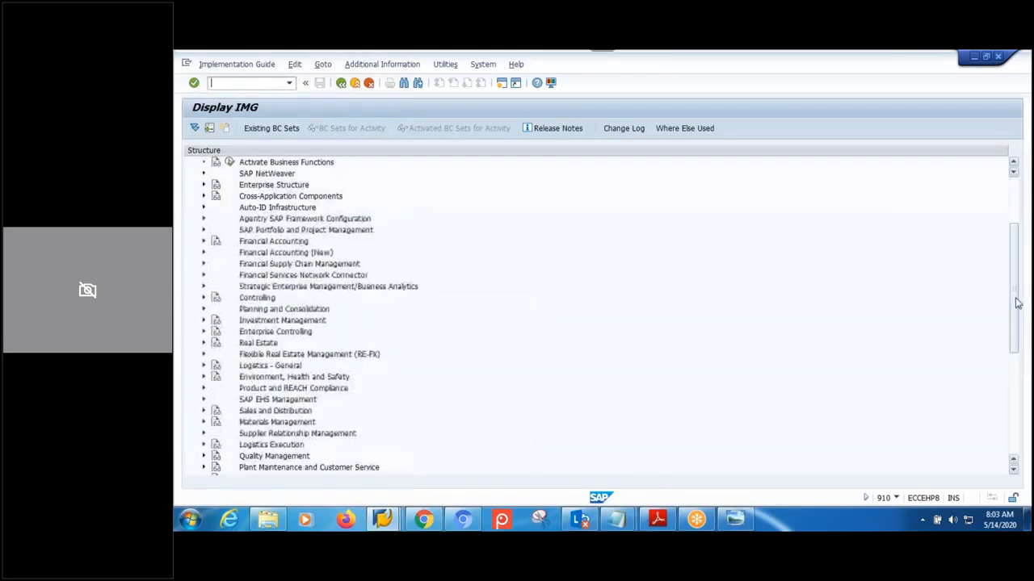
pyautogui.click(204, 445)
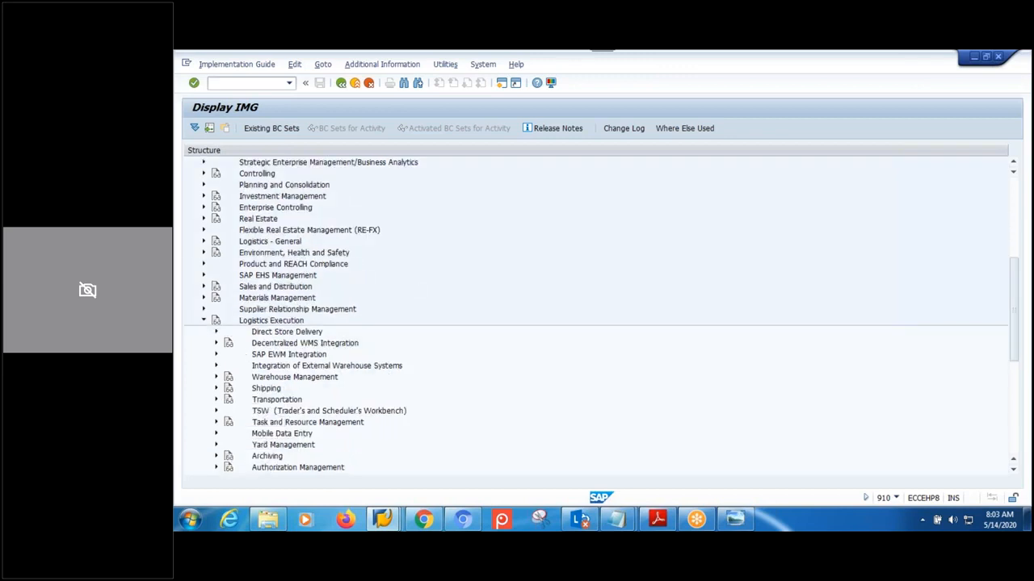
pyautogui.click(216, 389)
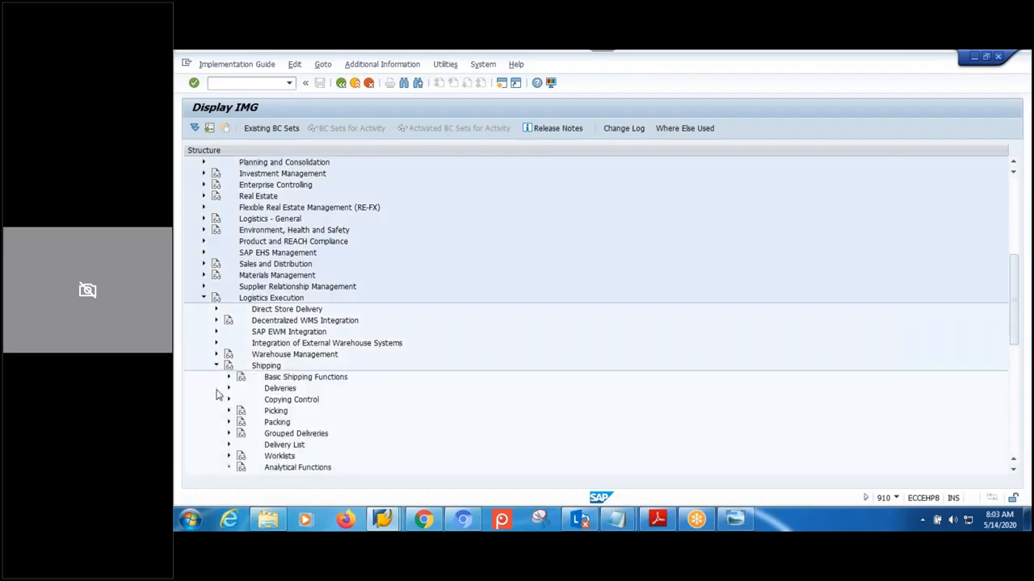
pyautogui.scroll(-2, 433, 431)
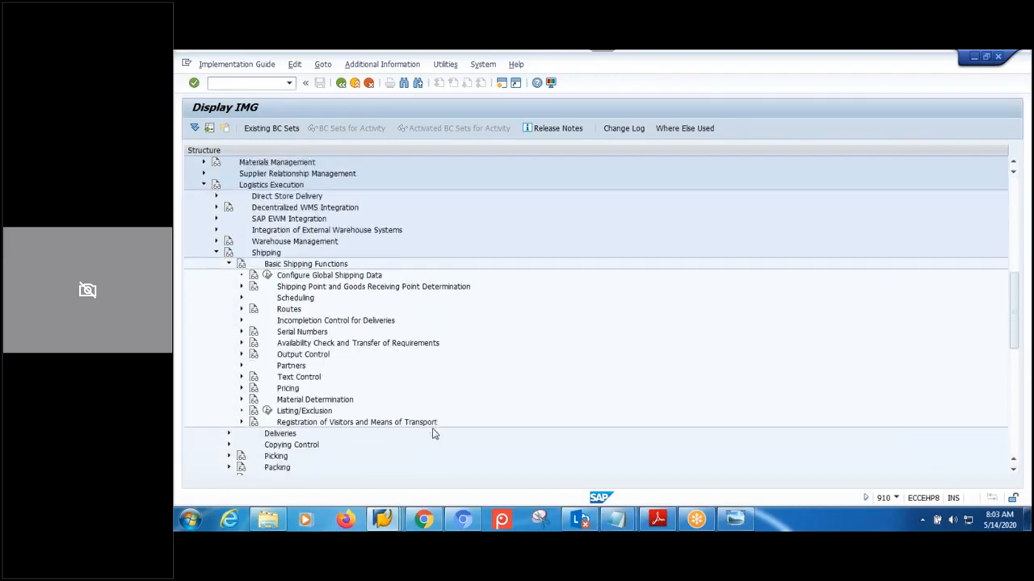
pyautogui.click(240, 288)
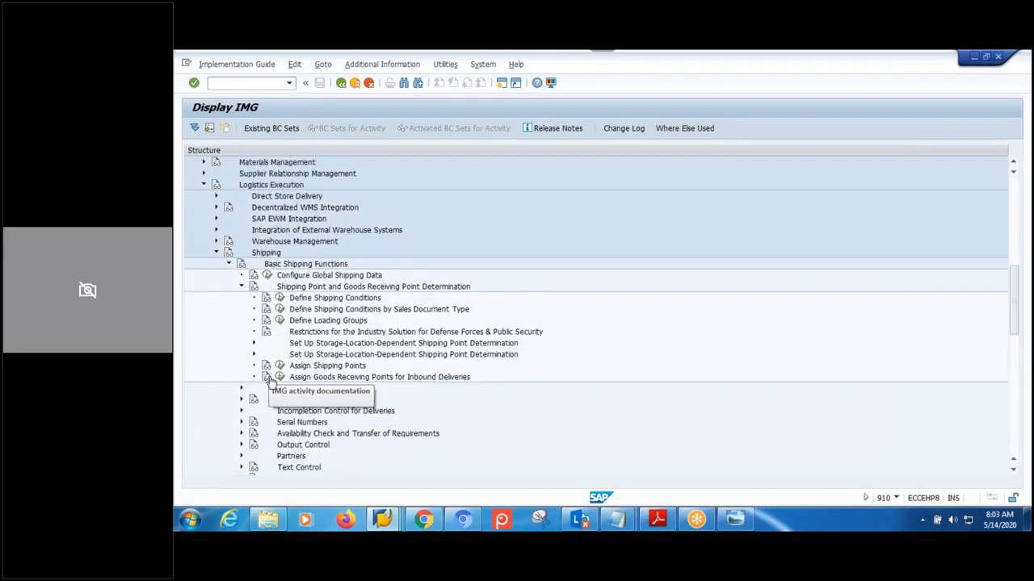
pyautogui.click(267, 377)
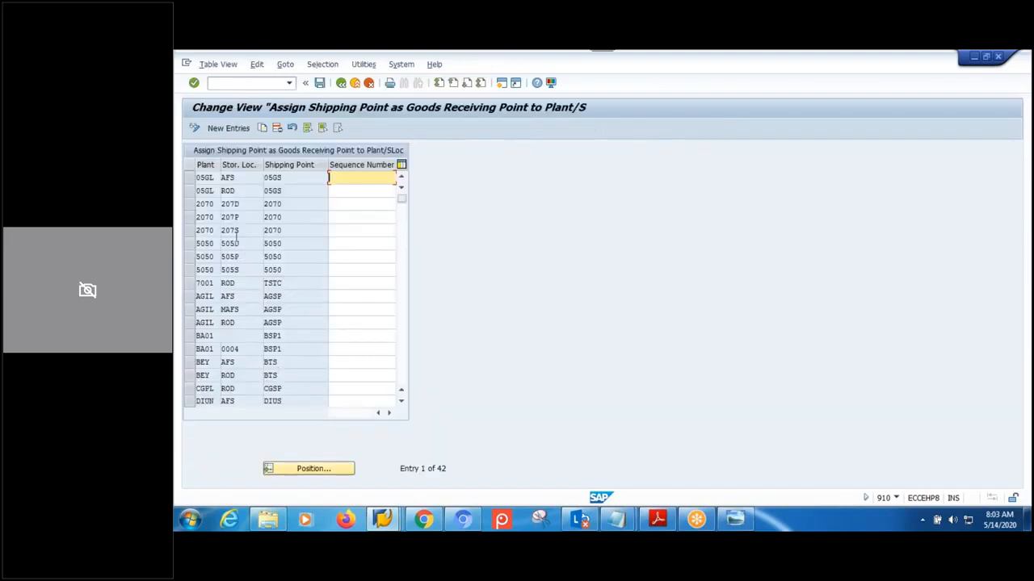
# - Position the assignment table at plant PLMH
pyautogui.scroll(-6, 237, 237)
pyautogui.scroll(5, 237, 236)
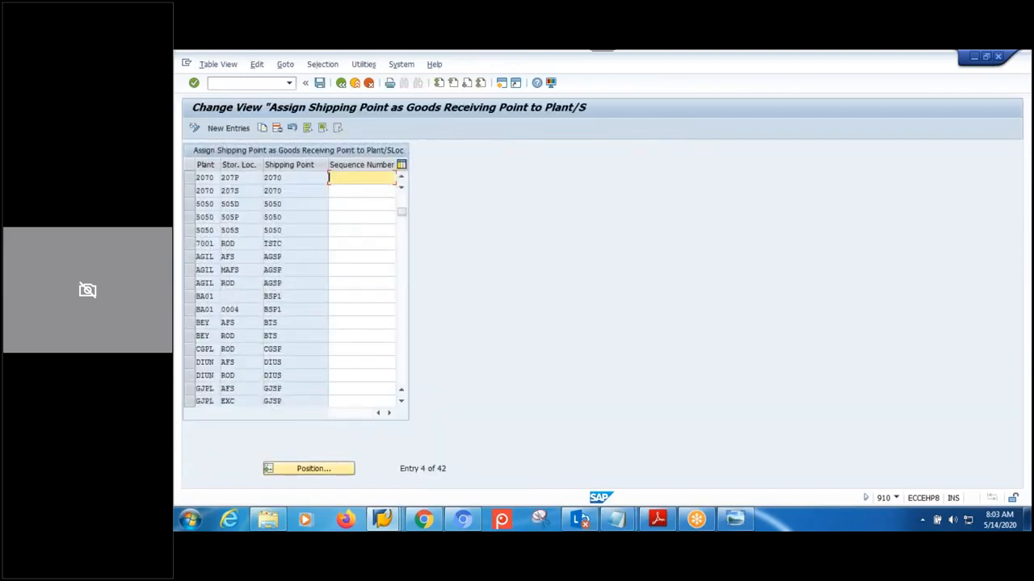
pyautogui.click(307, 467)
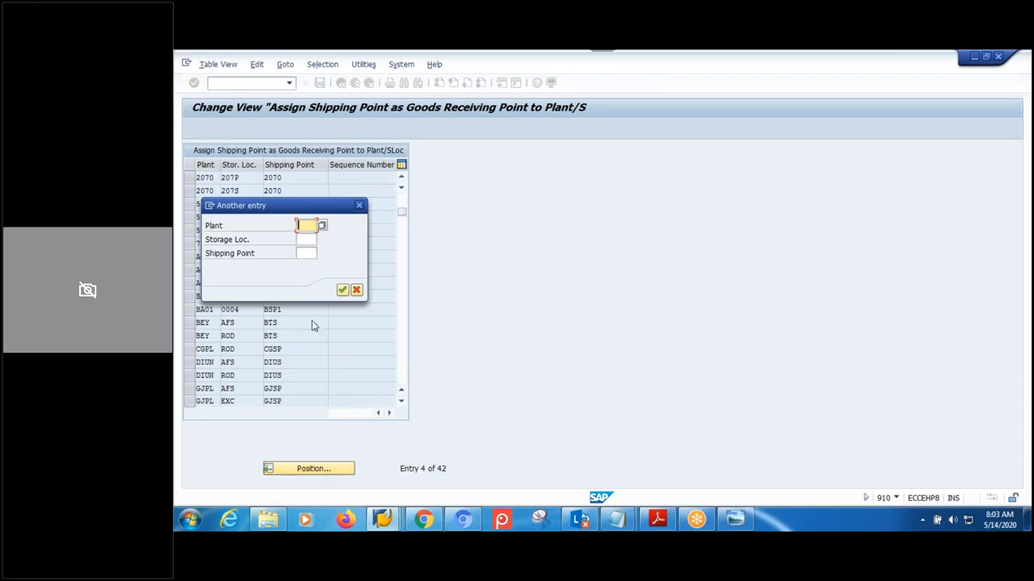
pyautogui.write('PLMH')
pyautogui.press('Return')
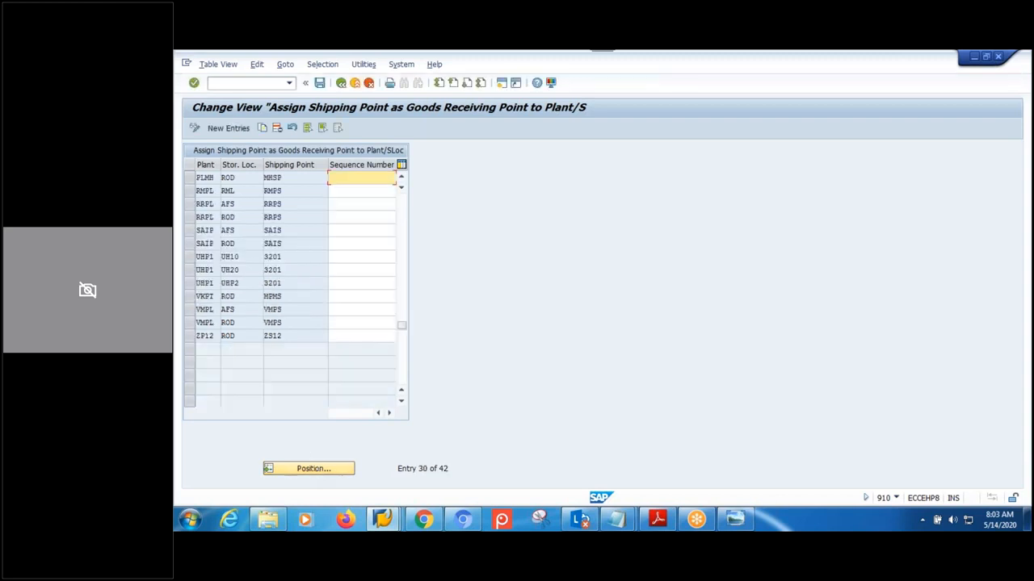
# - Add a new entry: plant MPML, storage location ROD, shipping point MPMS
pyautogui.click(228, 129)
pyautogui.write('MPM')
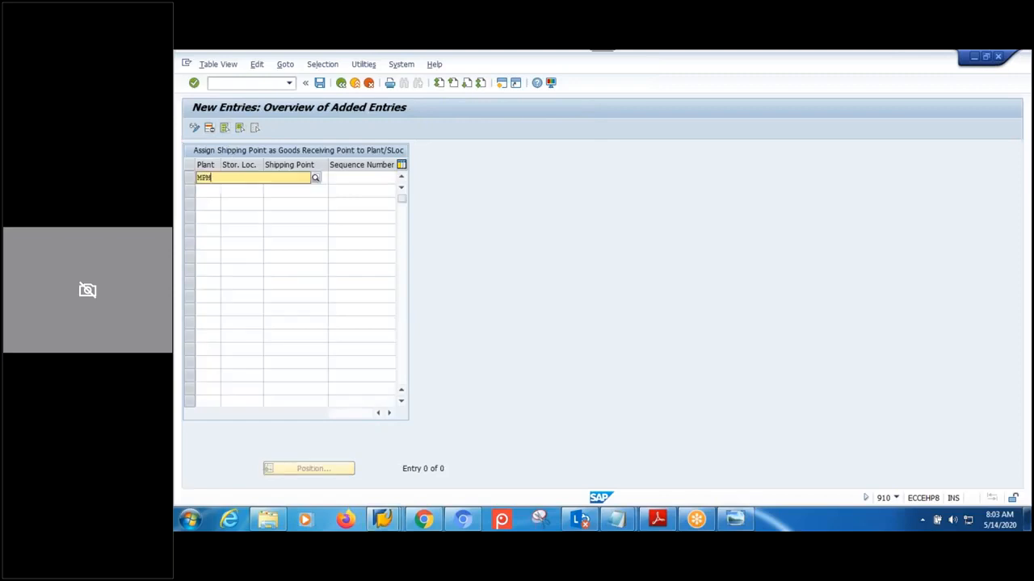
pyautogui.write('L')
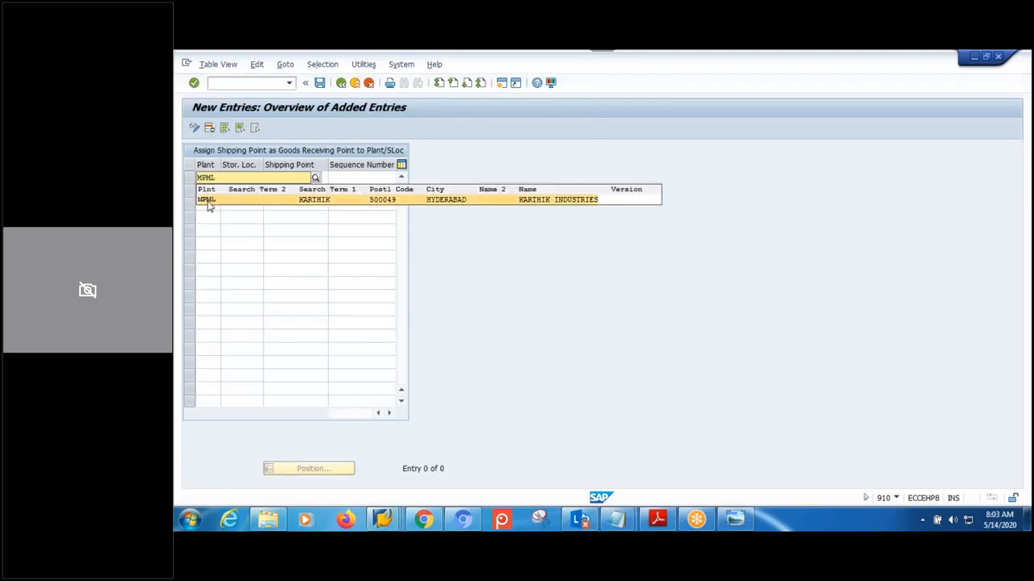
pyautogui.click(243, 199)
pyautogui.click(251, 177)
pyautogui.write('R')
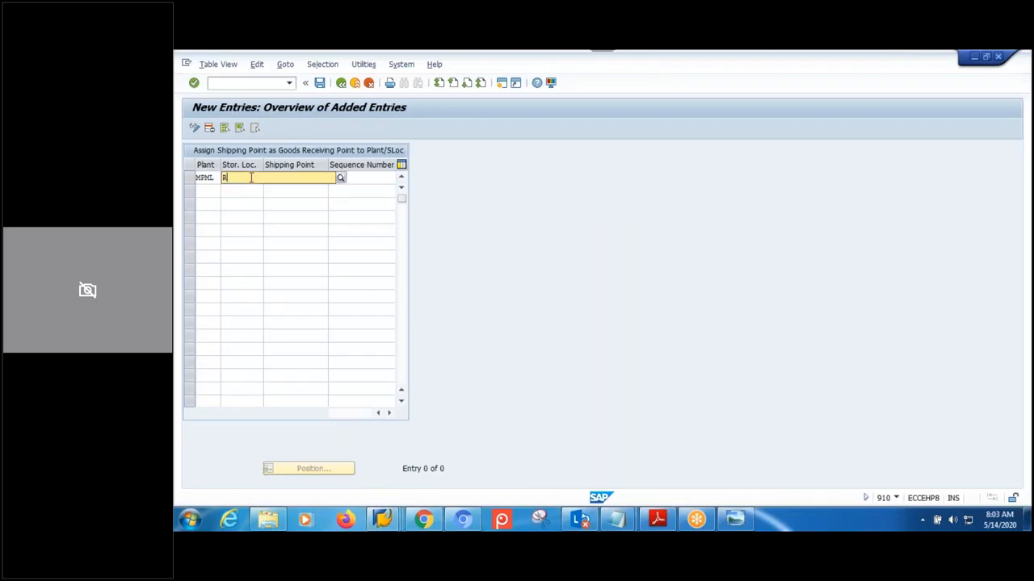
pyautogui.write('OD')
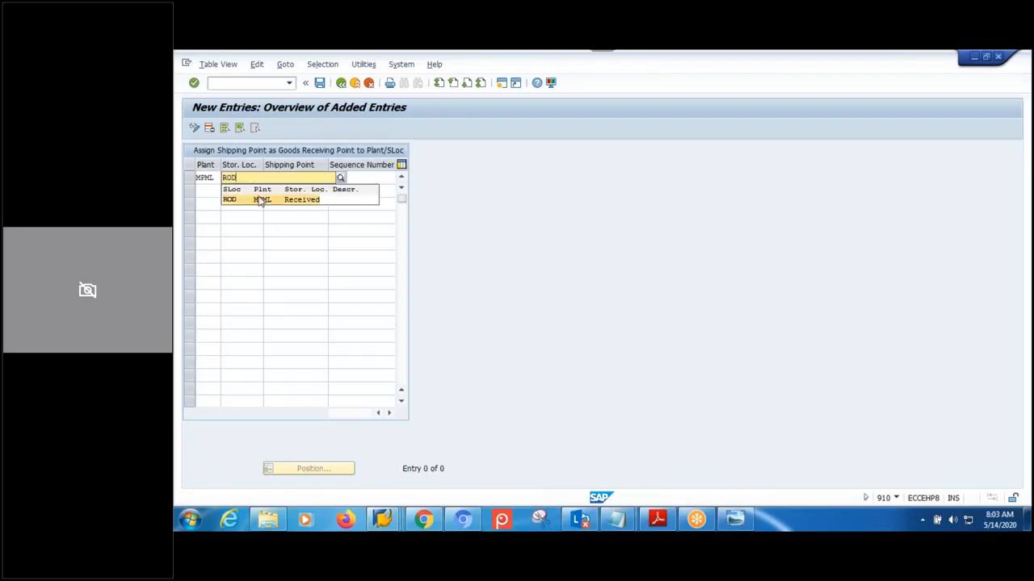
pyautogui.click(258, 199)
pyautogui.click(322, 179)
pyautogui.write('MPMS')
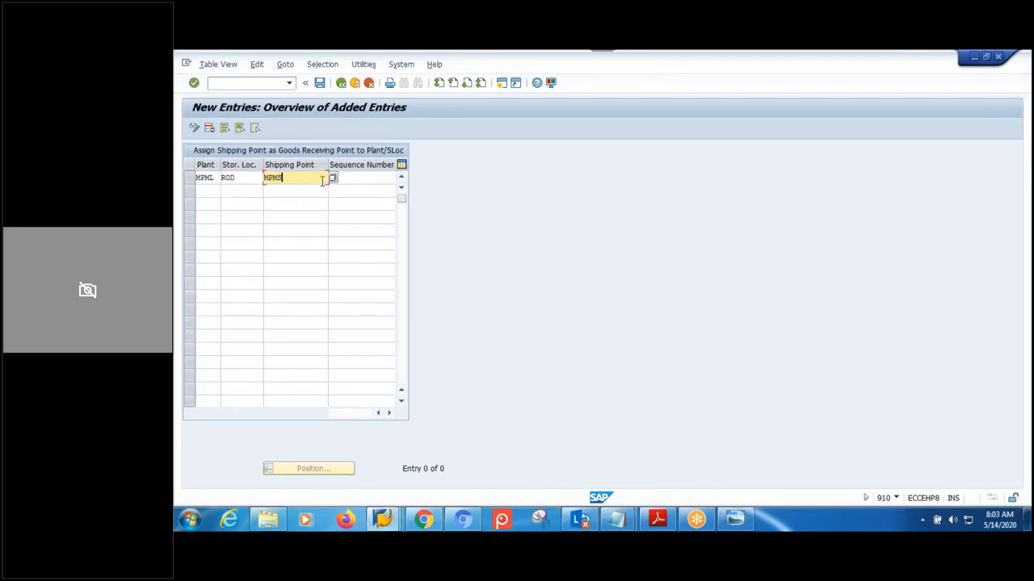
pyautogui.press('Return')
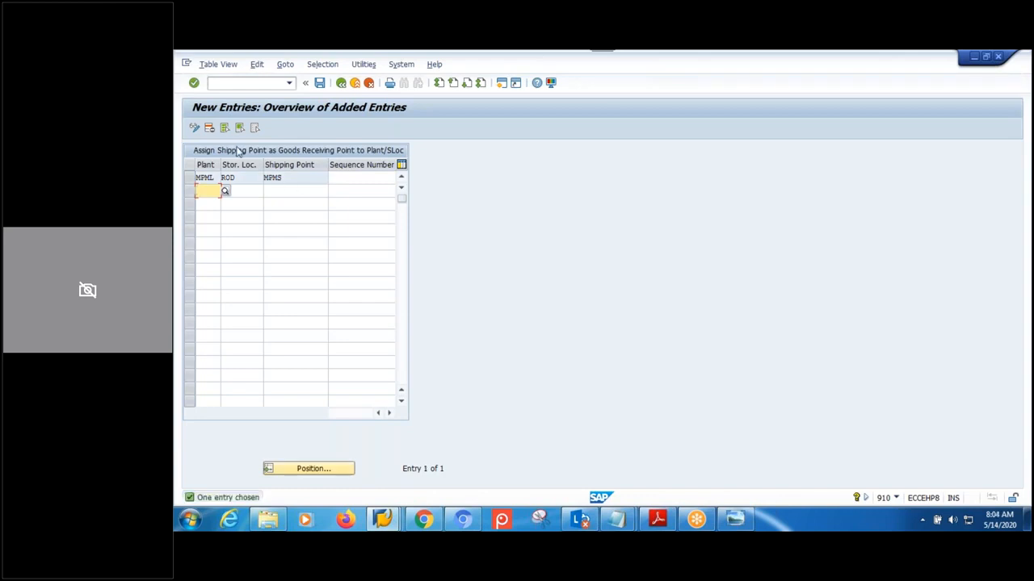
# - Save the new goods receiving point assignment and go back to the Display IMG
pyautogui.click(320, 82)
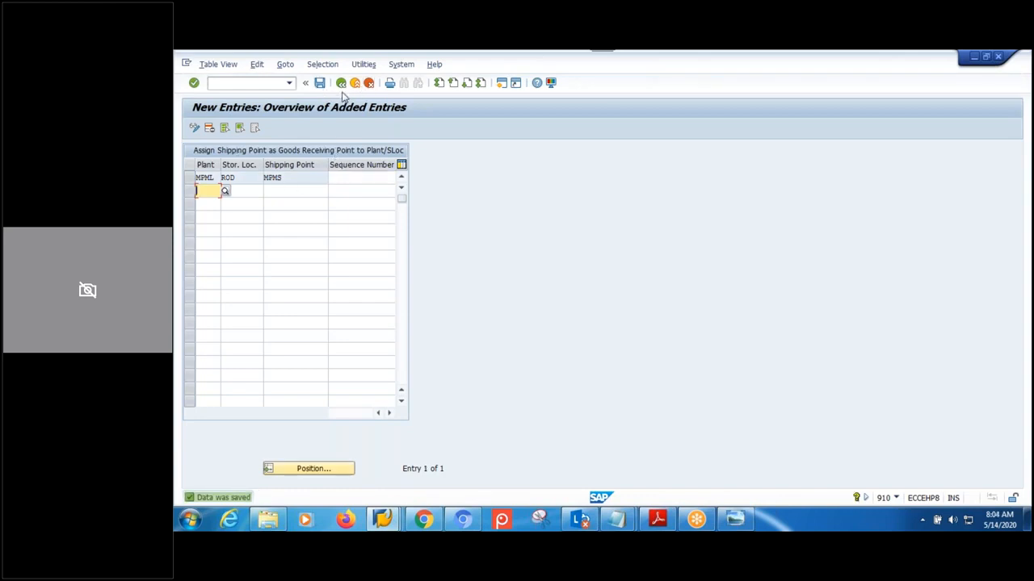
pyautogui.click(341, 84)
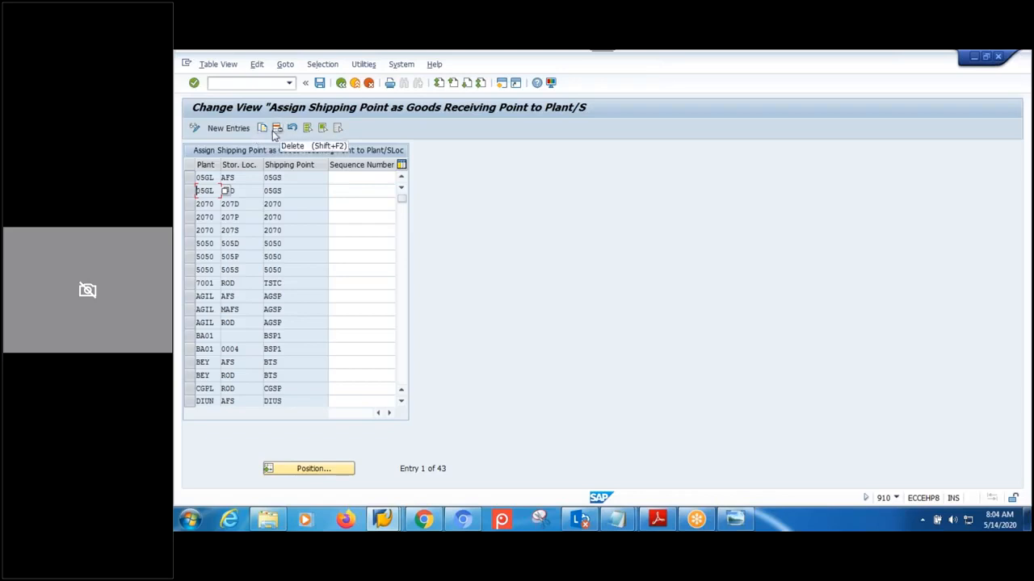
pyautogui.click(341, 83)
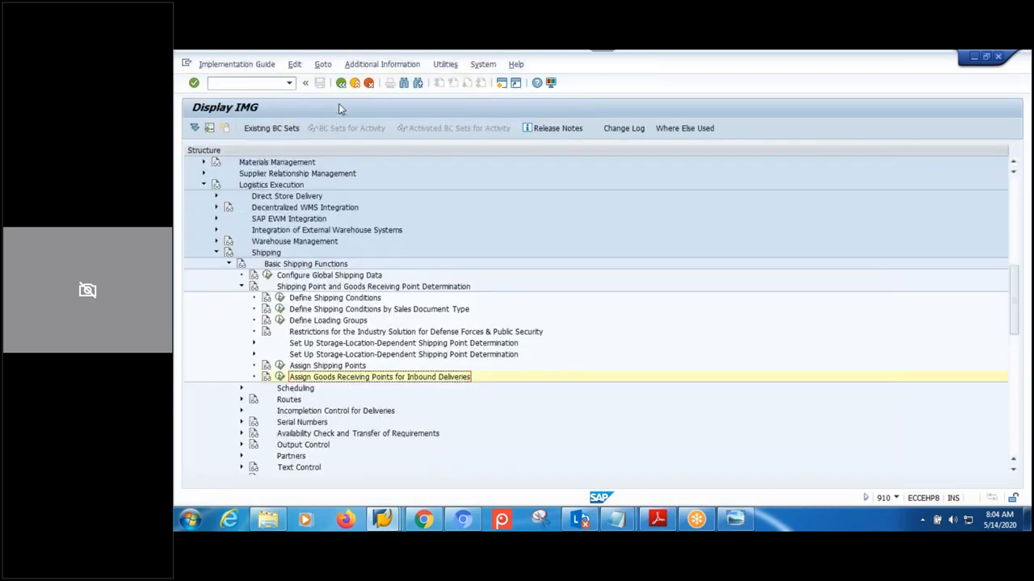
# - Start VL31N and enter external ID AUTO-HU-01 from the input history
pyautogui.click(341, 83)
pyautogui.click(341, 83)
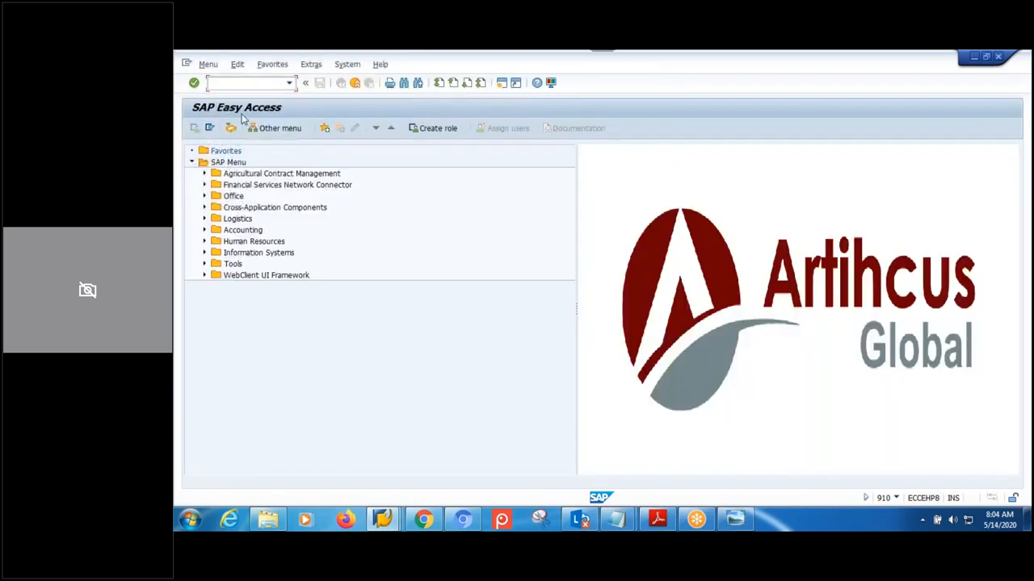
pyautogui.press('Return')
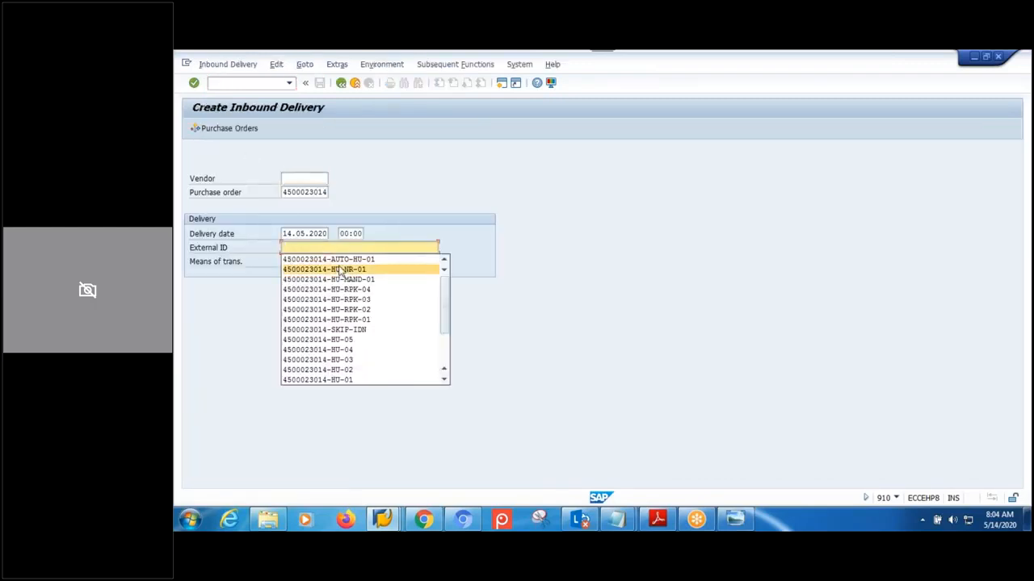
pyautogui.click(326, 260)
pyautogui.press('Return')
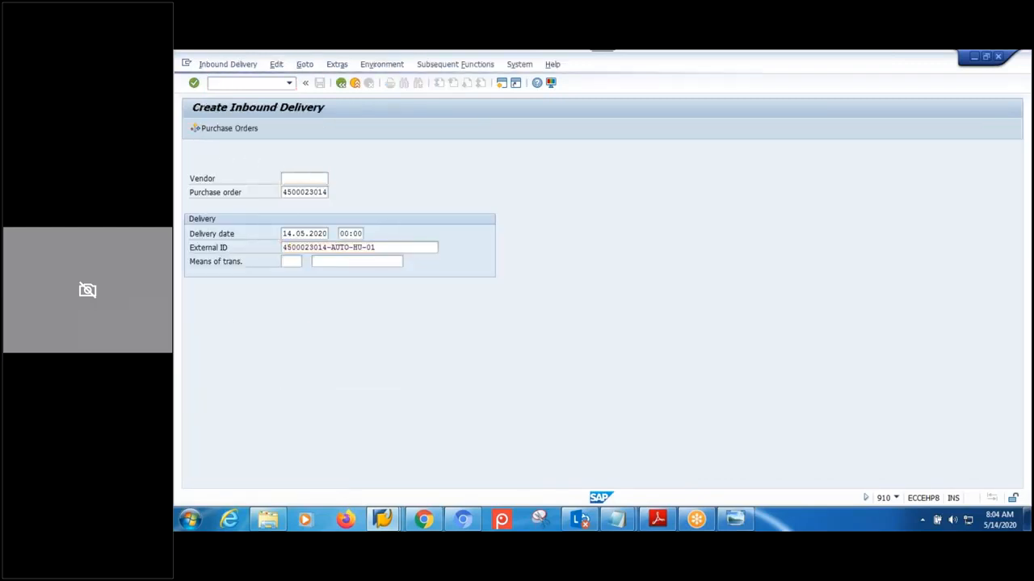
# - Set delivery quantity 3 for items 10 and 20 and save the inbound delivery
pyautogui.moveTo(334, 288); pyautogui.dragTo(296, 290)
pyautogui.write('1')
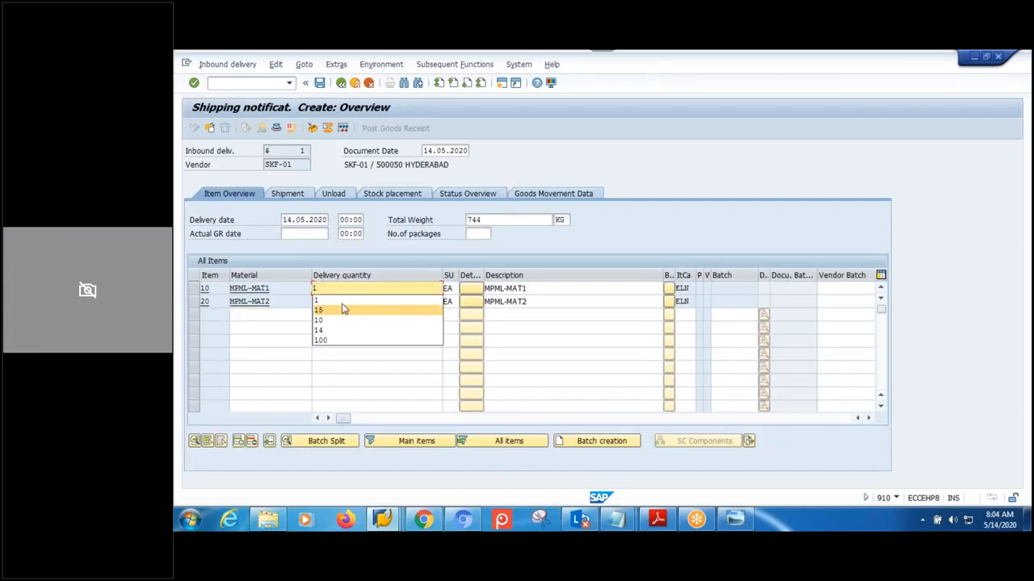
pyautogui.press('BackSpace')
pyautogui.write('3')
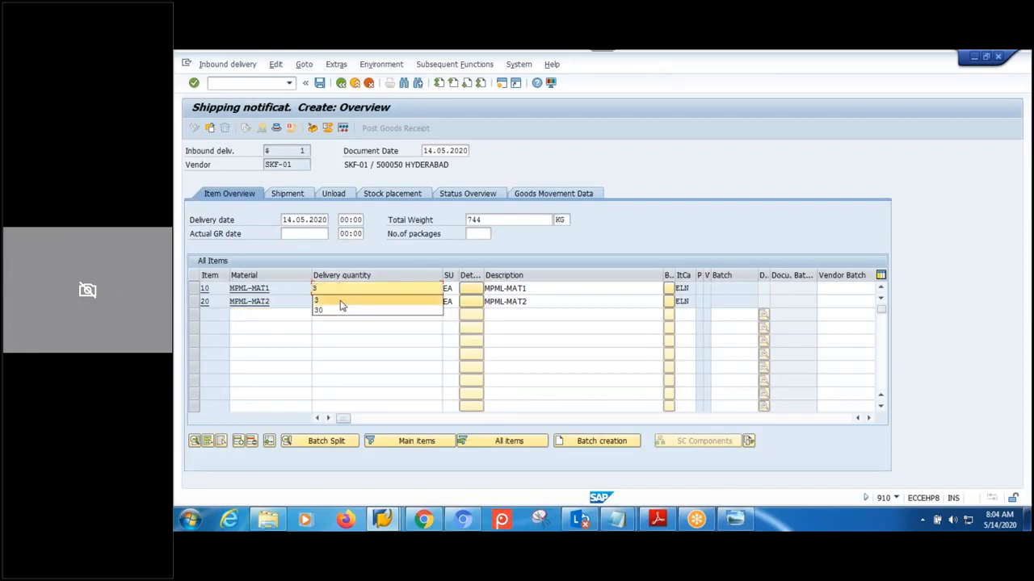
pyautogui.click(341, 301)
pyautogui.moveTo(331, 302); pyautogui.dragTo(254, 305)
pyautogui.write('3')
pyautogui.click(331, 314)
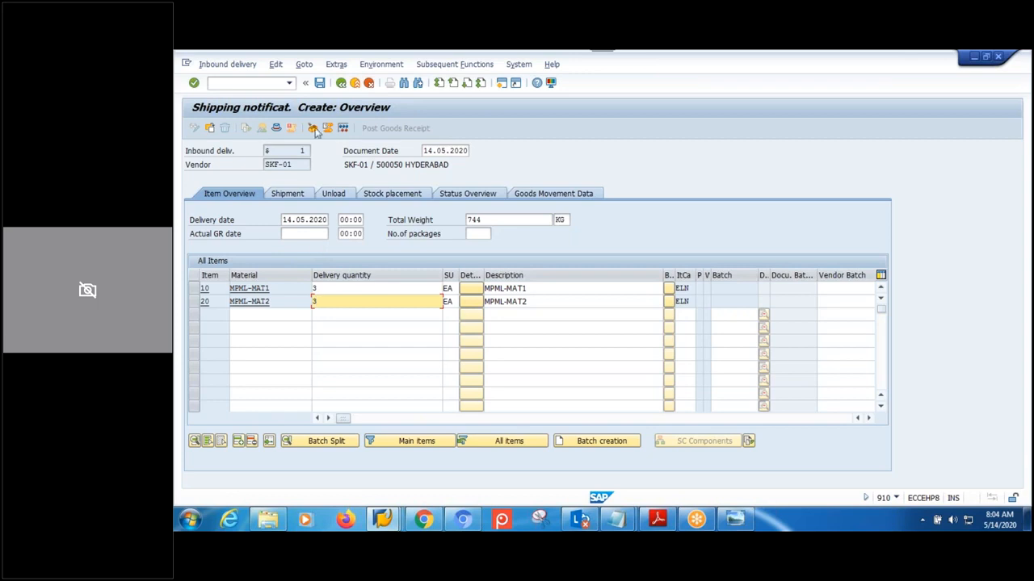
pyautogui.click(320, 82)
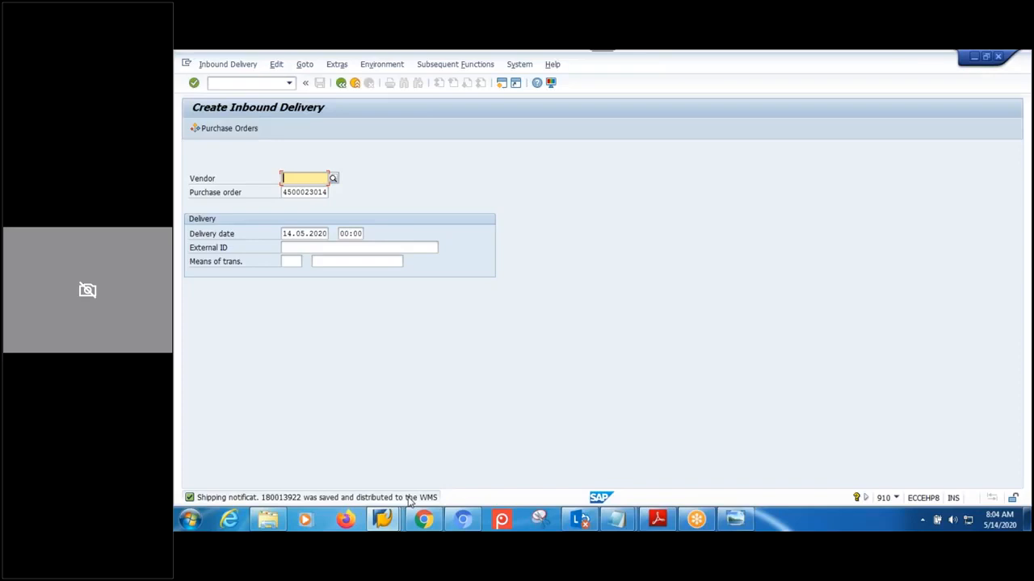
# - Switch to the EWM session and return to its SAP Easy Access menu
pyautogui.click(383, 520)
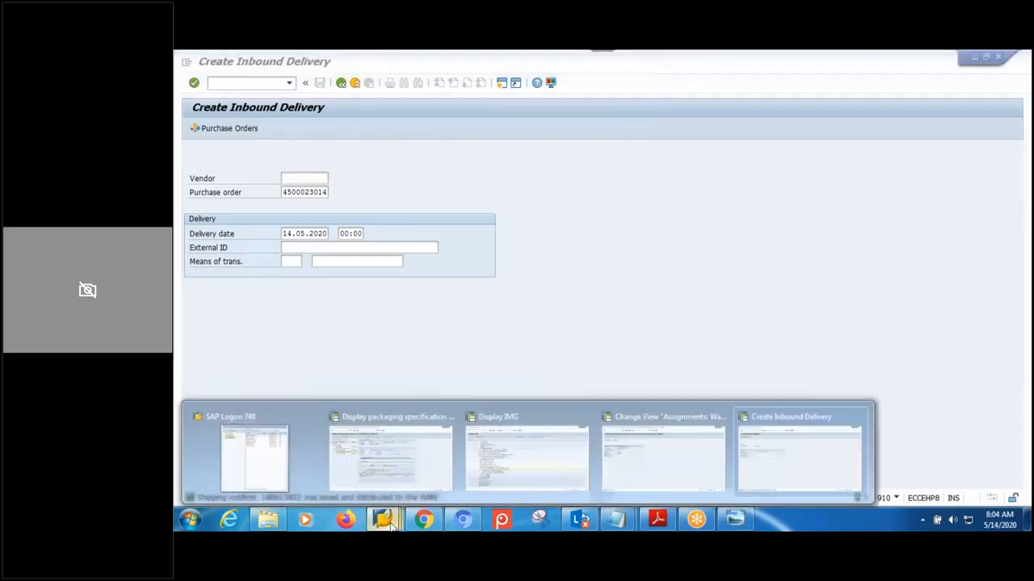
pyautogui.click(526, 461)
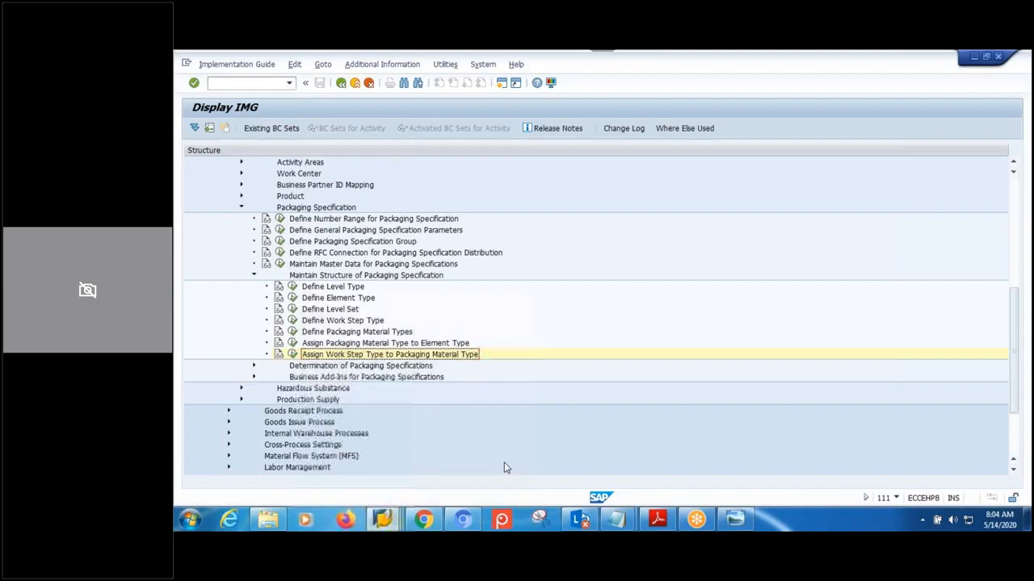
pyautogui.click(341, 84)
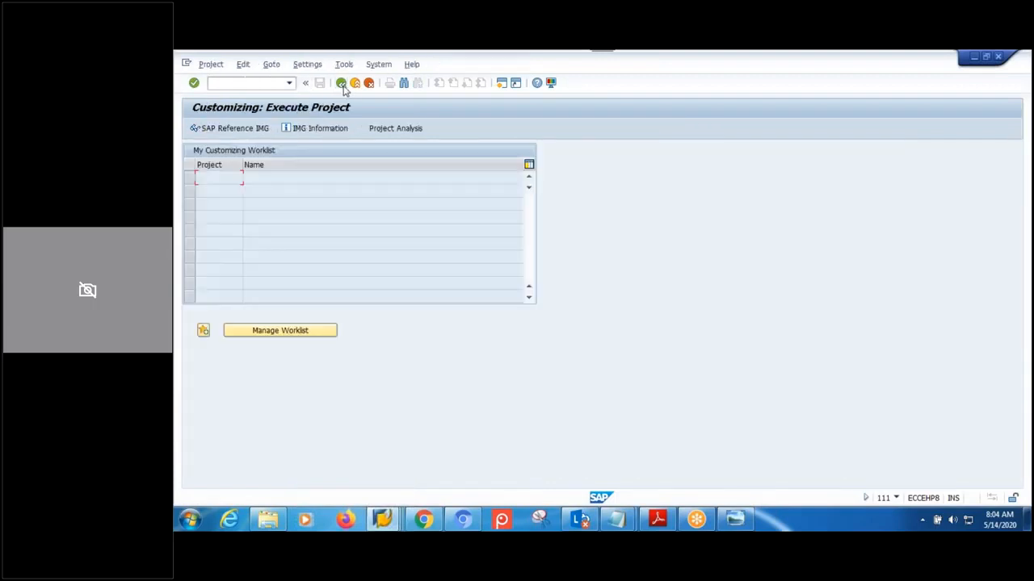
pyautogui.click(342, 84)
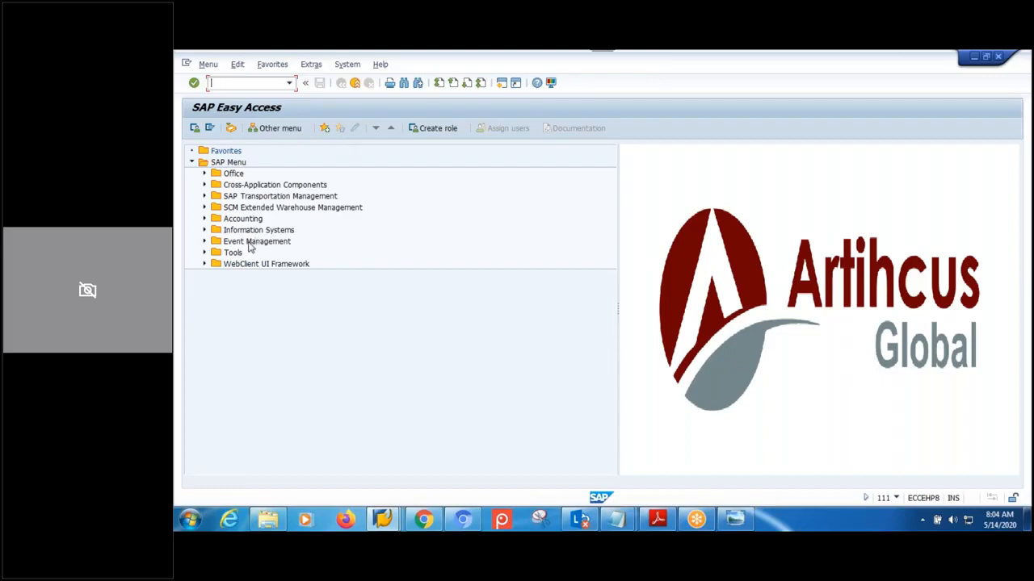
# - Launch /SCWM/IDN from SCM EWM > Delivery Processing > Inbound Delivery
pyautogui.click(257, 209)
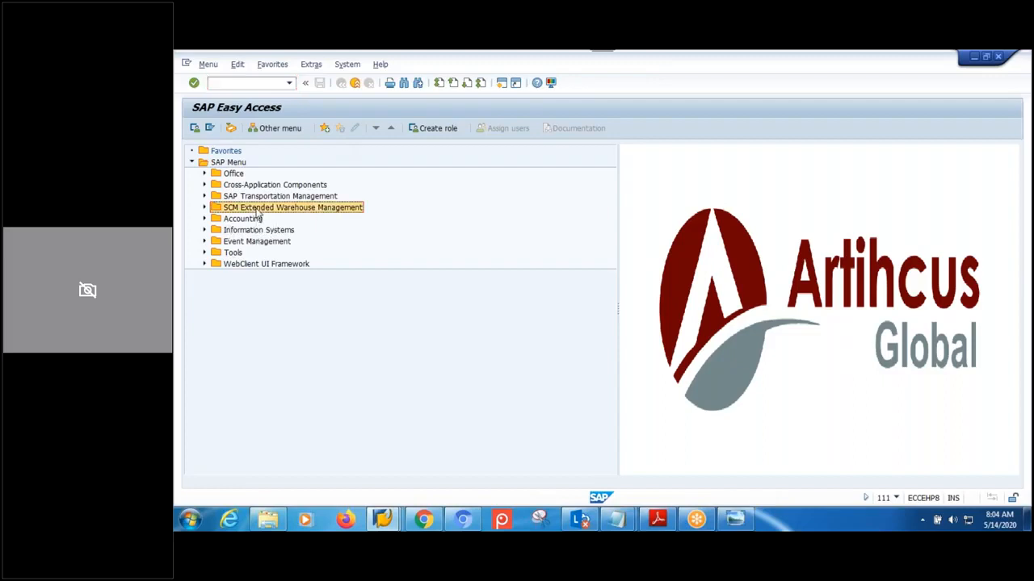
pyautogui.click(205, 208)
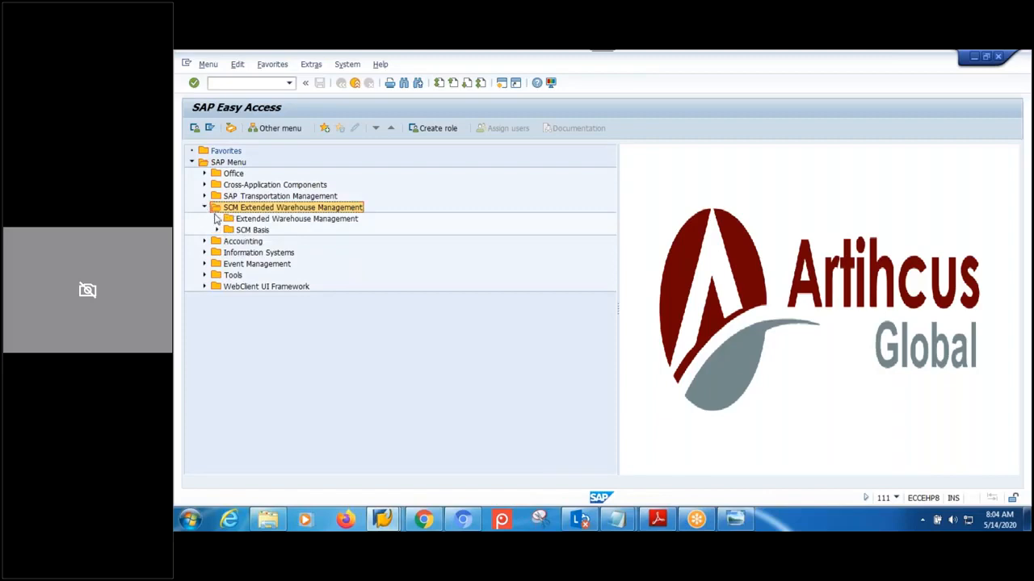
pyautogui.click(216, 220)
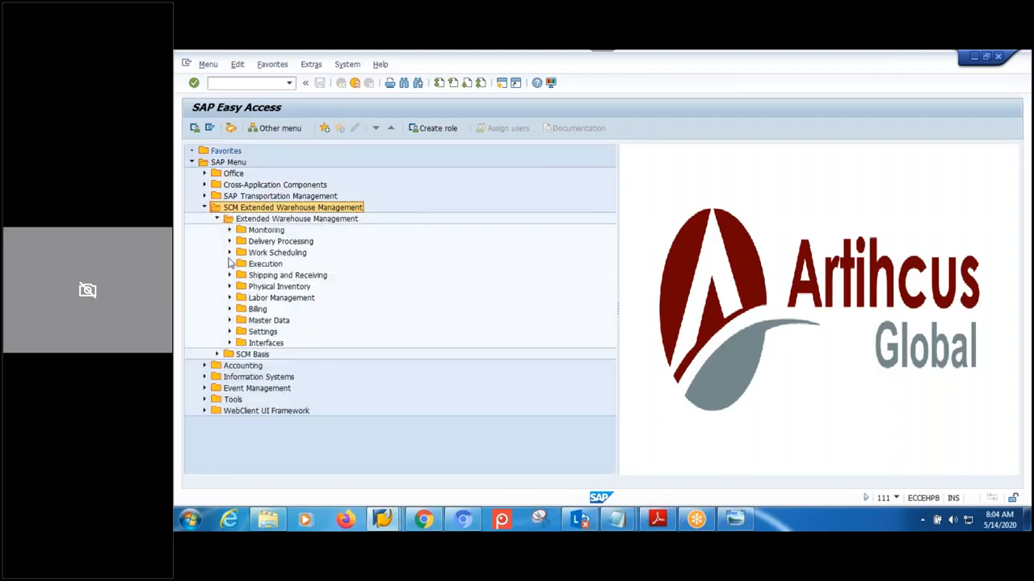
pyautogui.click(229, 242)
pyautogui.click(242, 253)
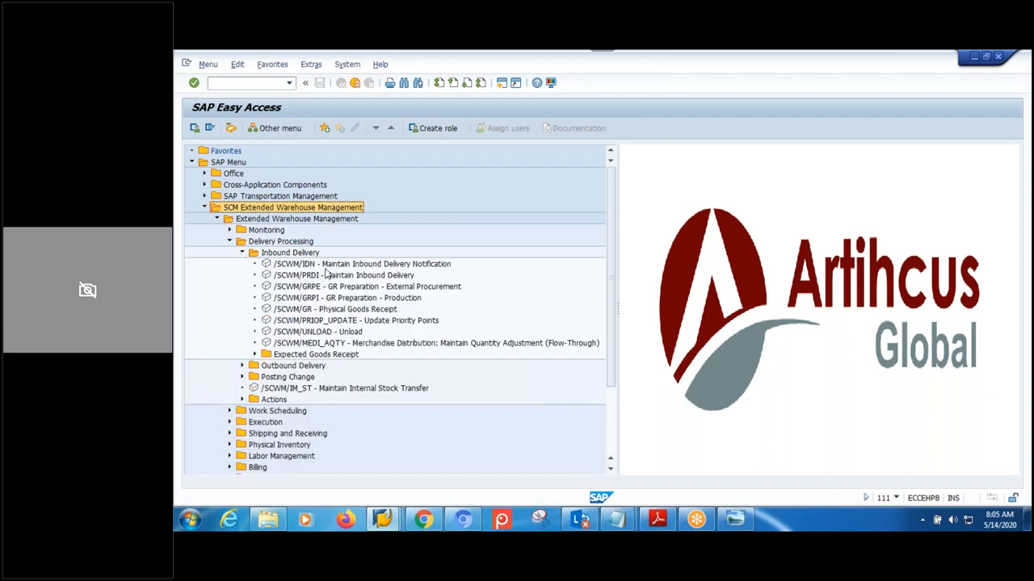
pyautogui.doubleClick(329, 266)
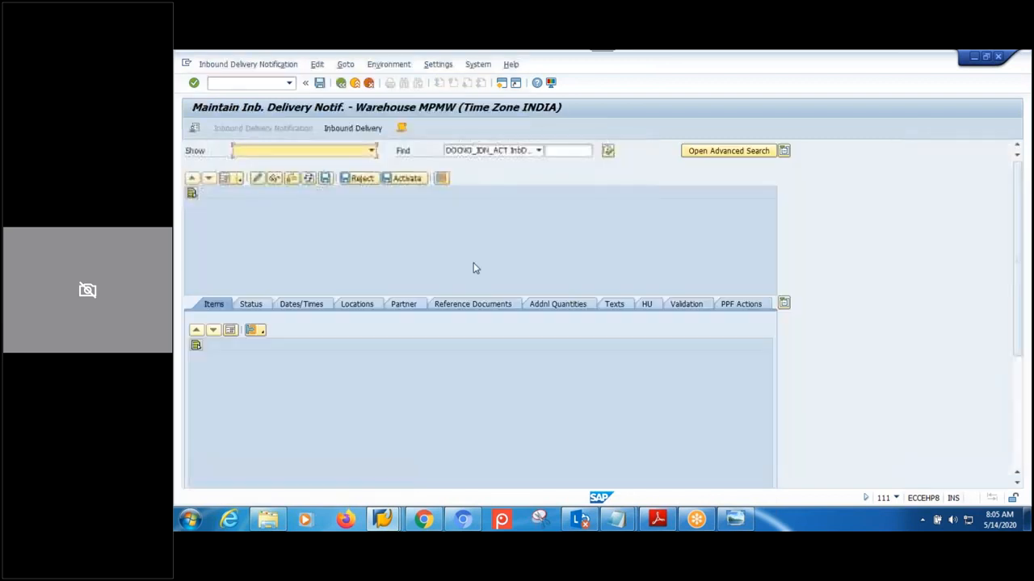
pyautogui.click(607, 153)
pyautogui.click(350, 295)
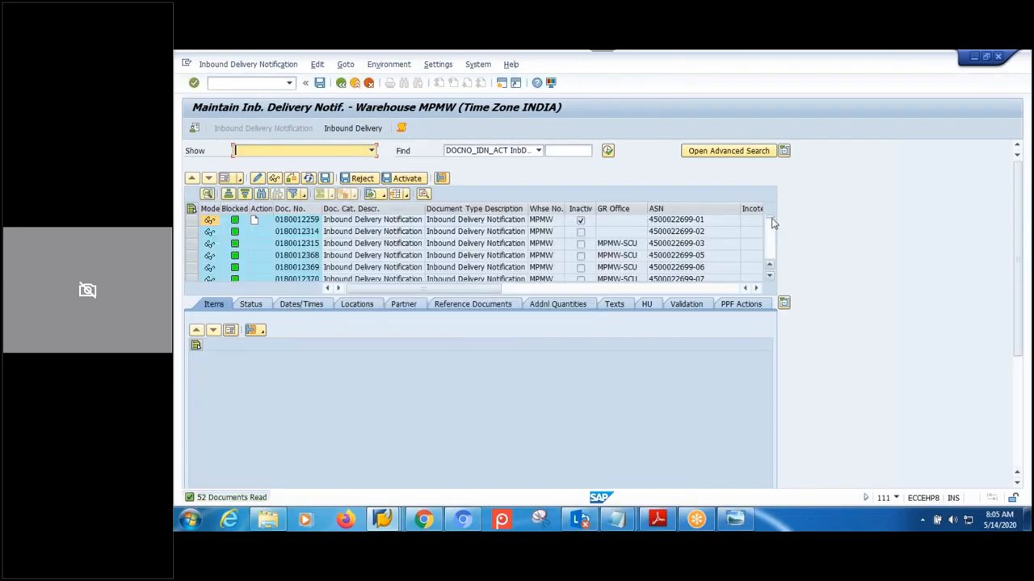
pyautogui.doubleClick(680, 269)
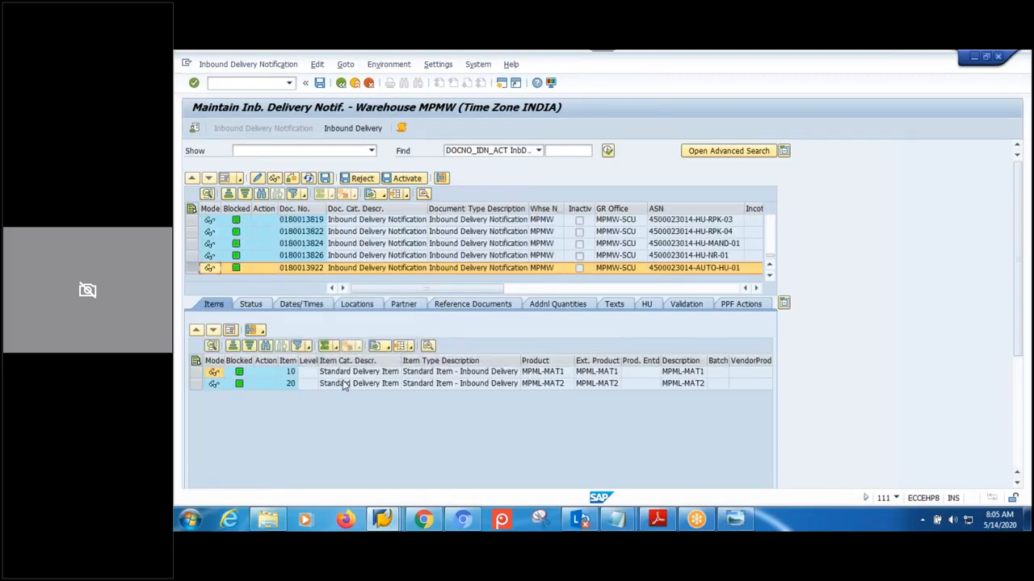
pyautogui.click(647, 304)
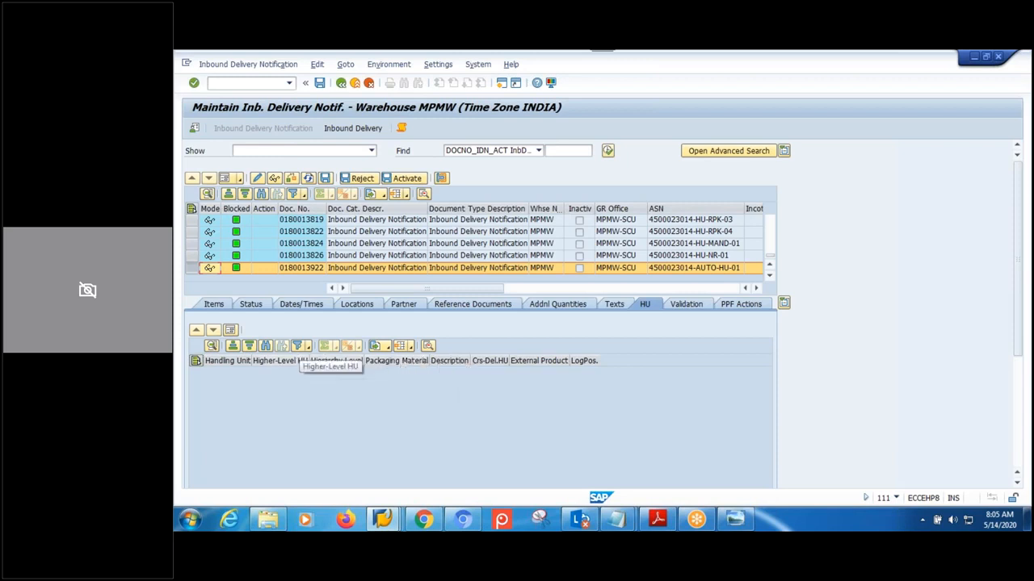
pyautogui.click(208, 304)
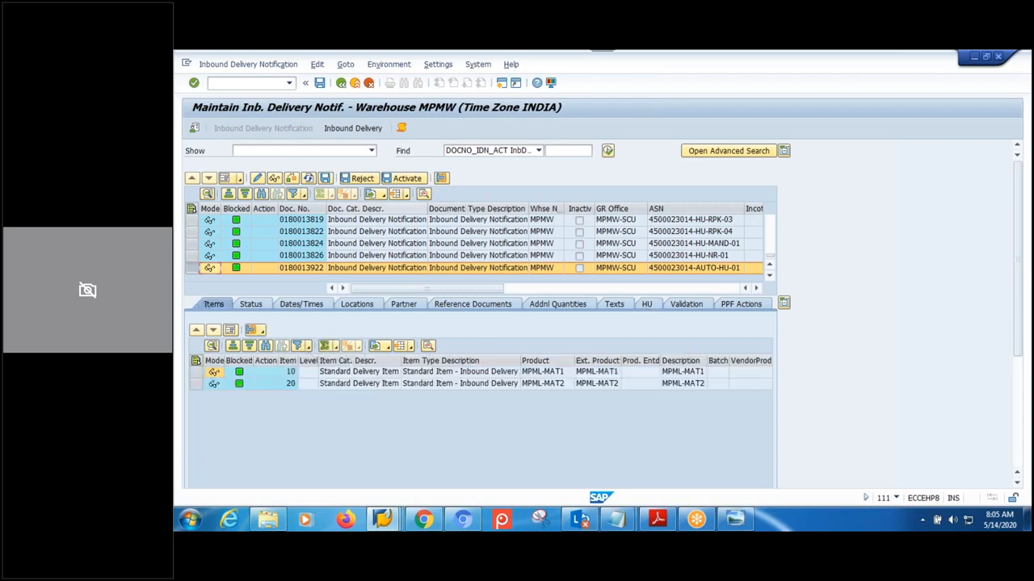
pyautogui.click(353, 127)
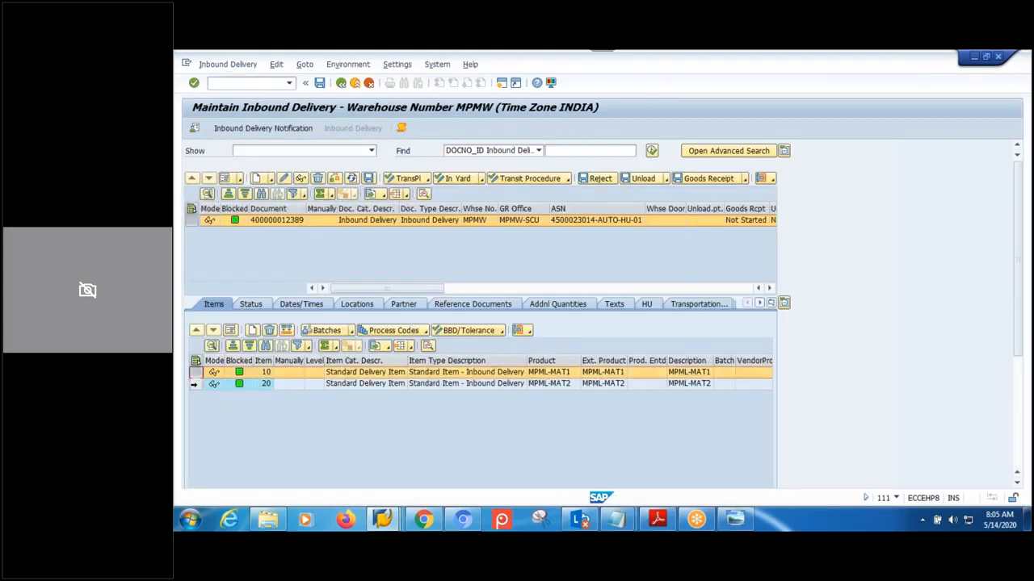
pyautogui.click(651, 306)
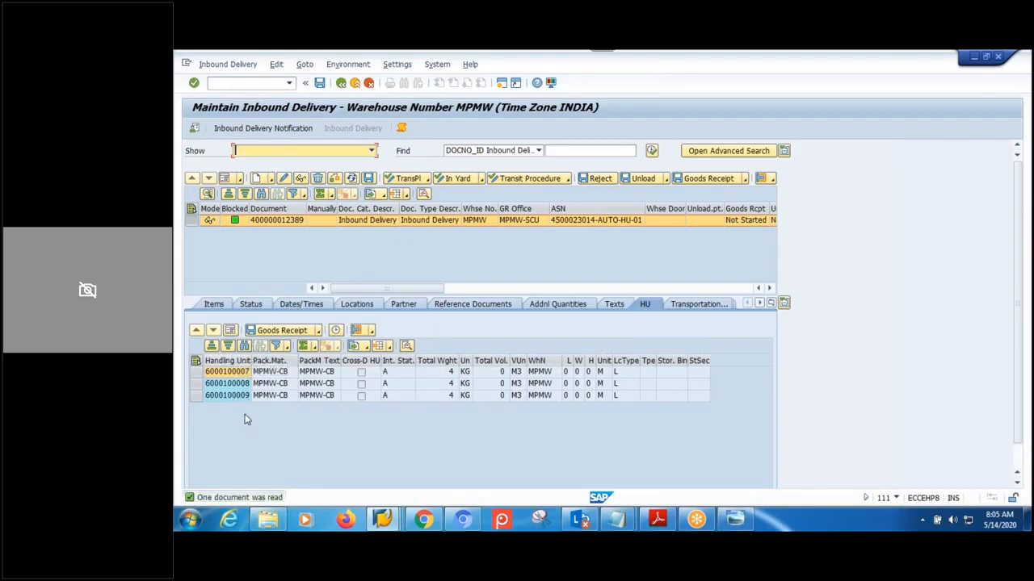
pyautogui.click(212, 304)
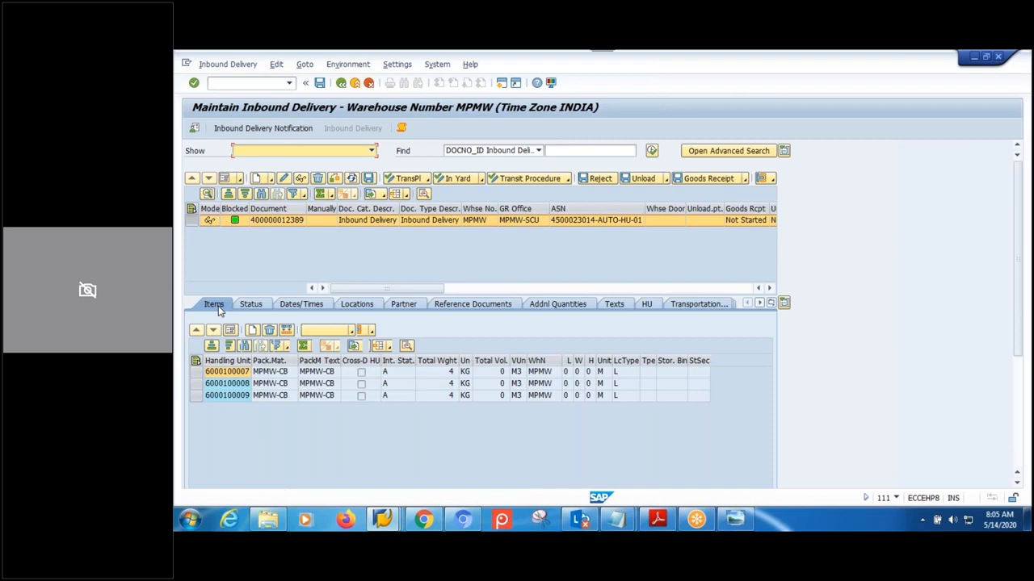
pyautogui.click(652, 307)
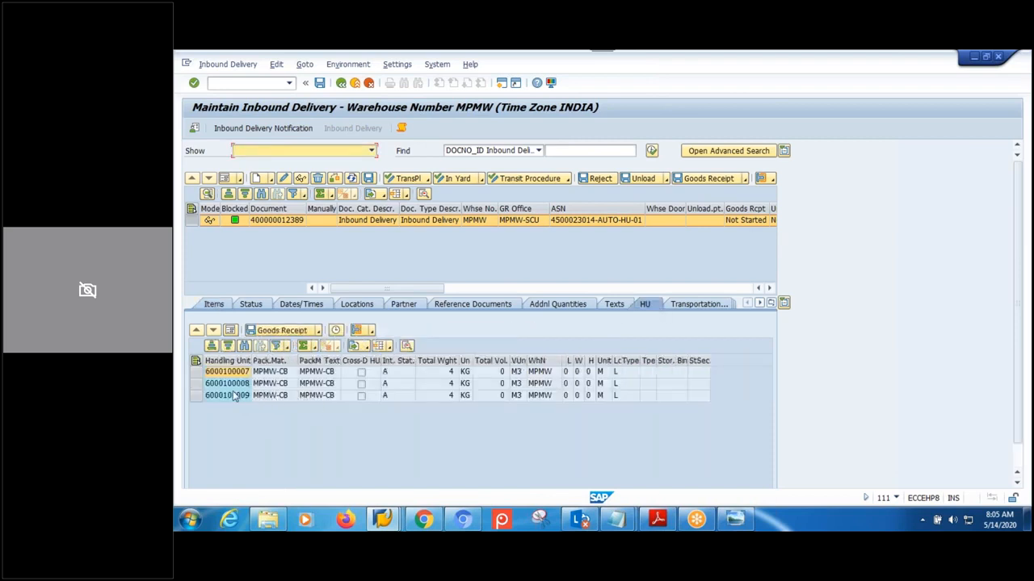
pyautogui.click(196, 373)
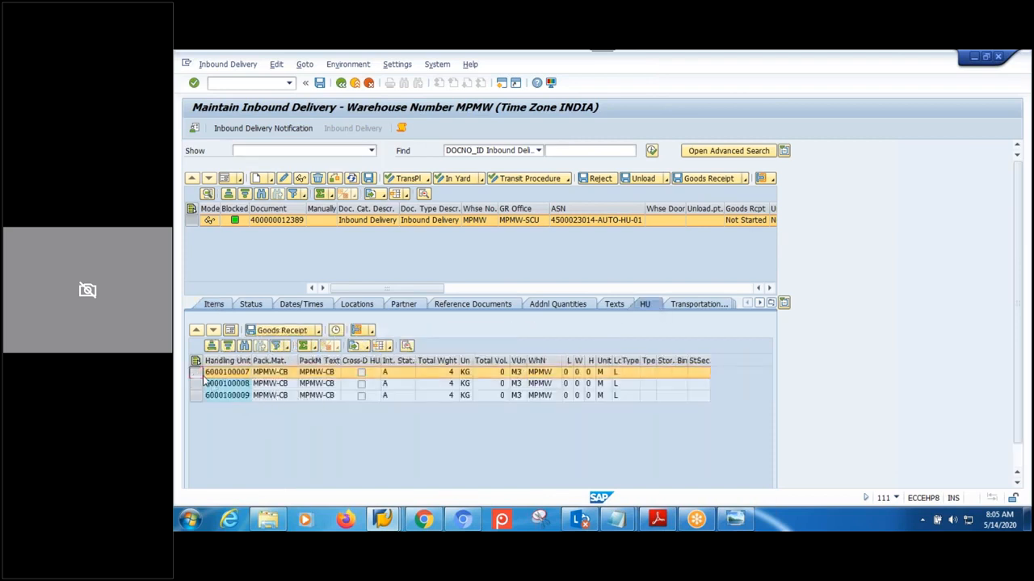
pyautogui.click(372, 331)
pyautogui.click(400, 348)
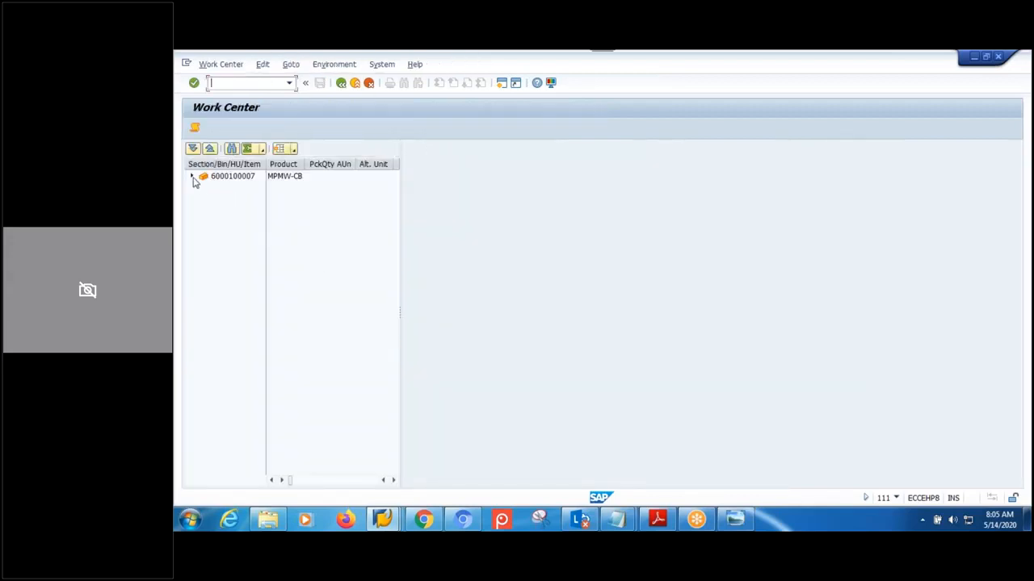
pyautogui.click(193, 176)
pyautogui.moveTo(265, 174); pyautogui.dragTo(281, 186)
pyautogui.click(369, 190)
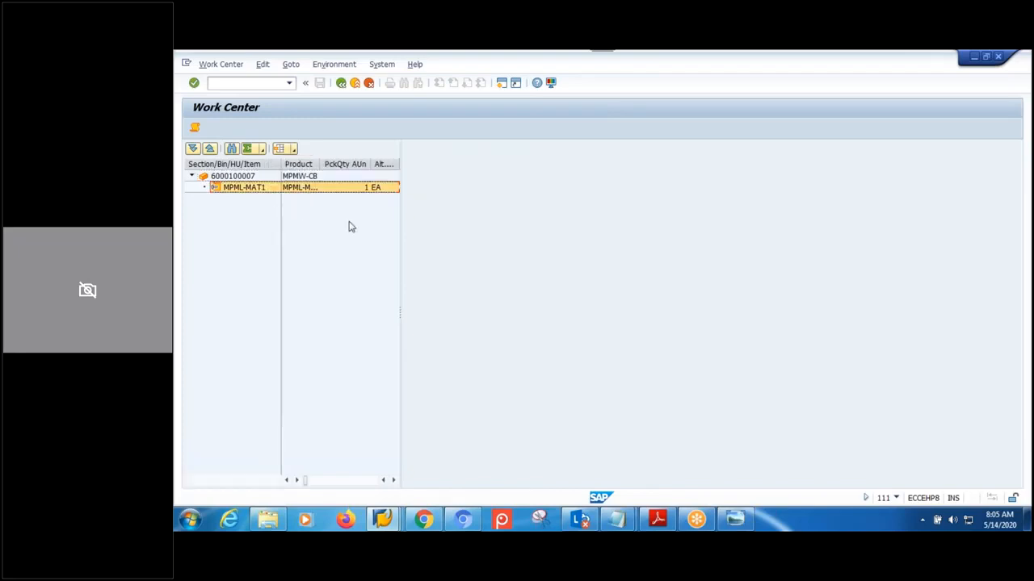
pyautogui.click(341, 83)
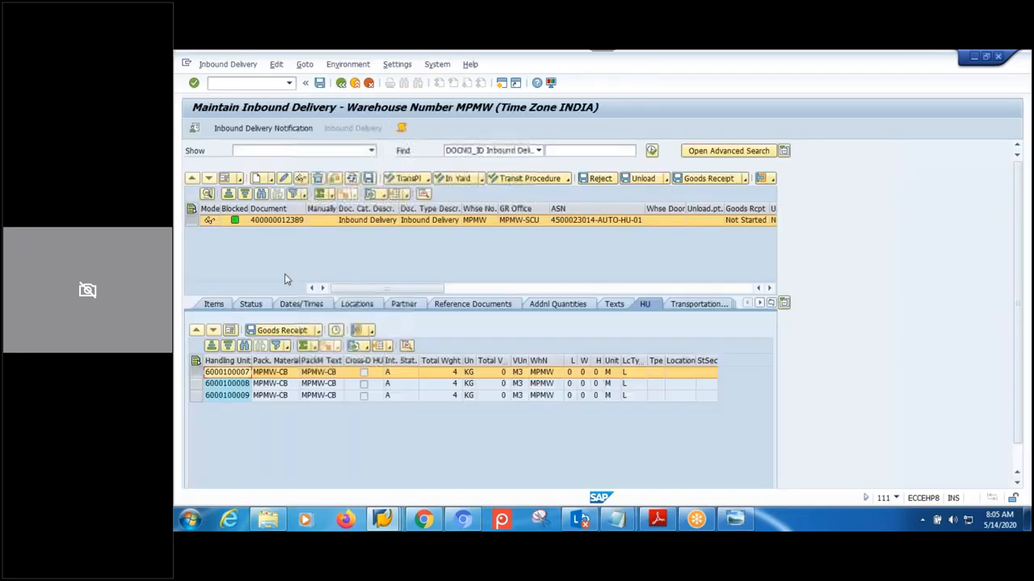
pyautogui.click(196, 383)
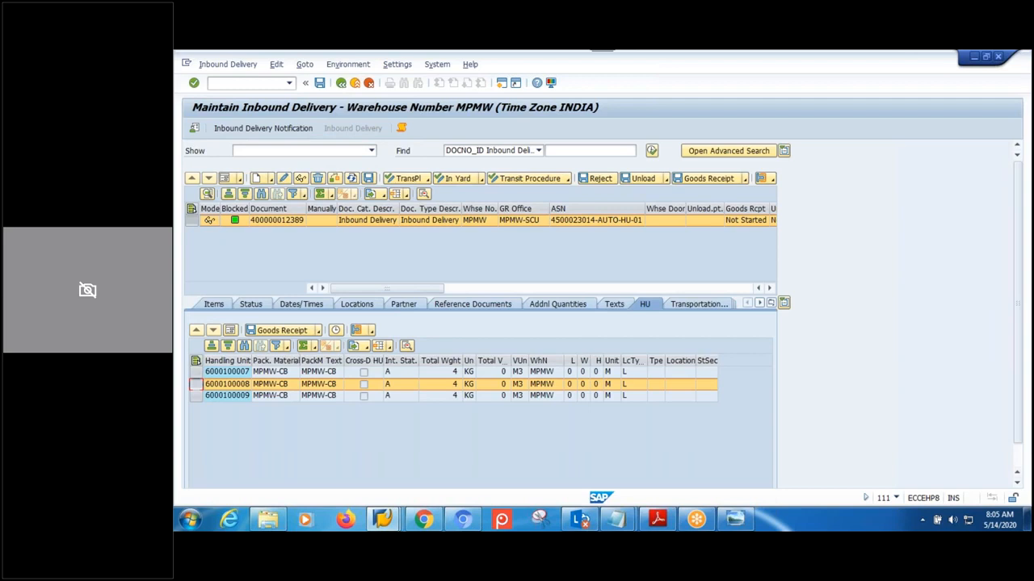
pyautogui.click(371, 331)
pyautogui.click(395, 346)
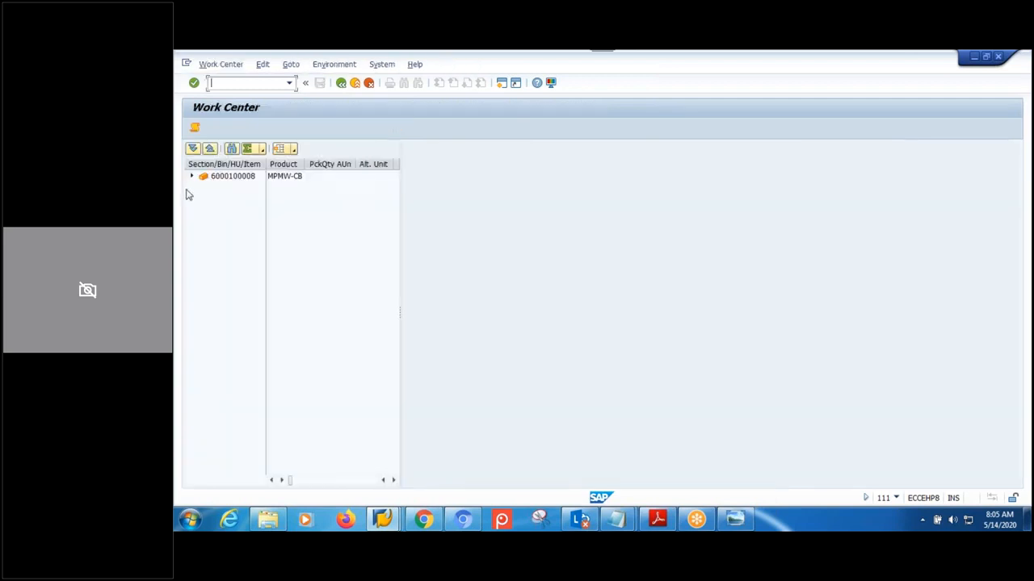
pyautogui.click(191, 177)
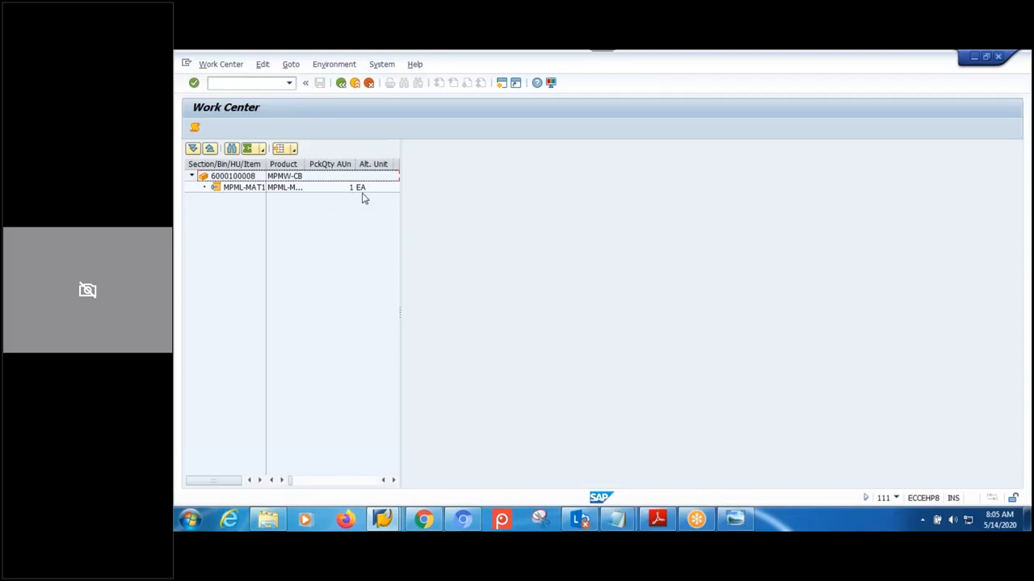
pyautogui.click(340, 84)
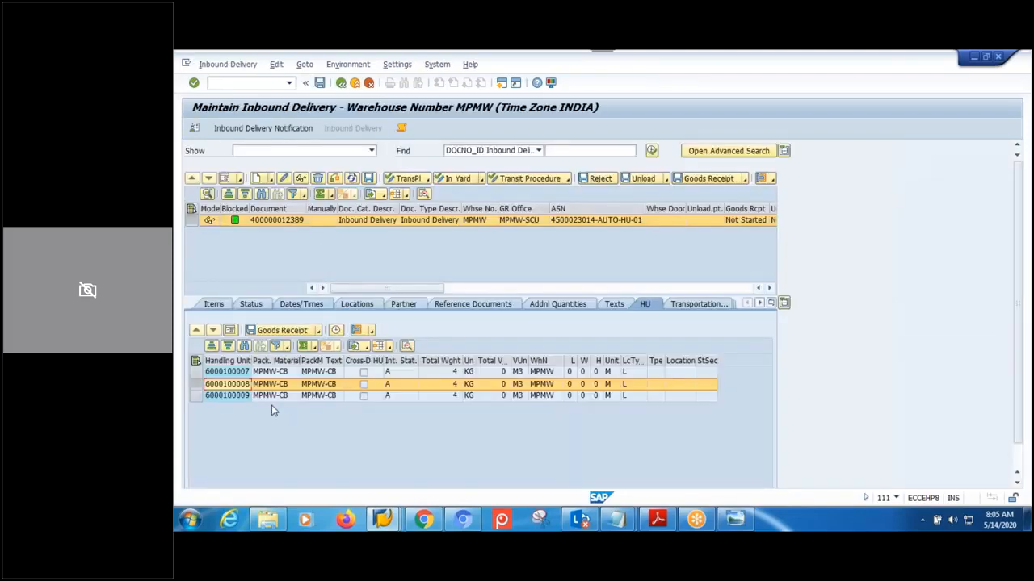
pyautogui.click(195, 396)
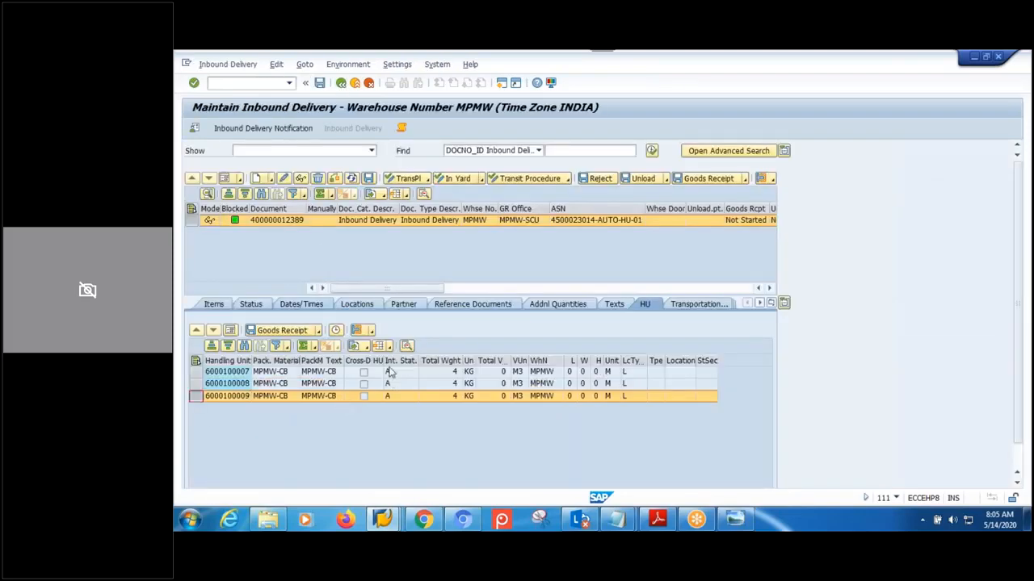
pyautogui.click(372, 332)
pyautogui.click(404, 346)
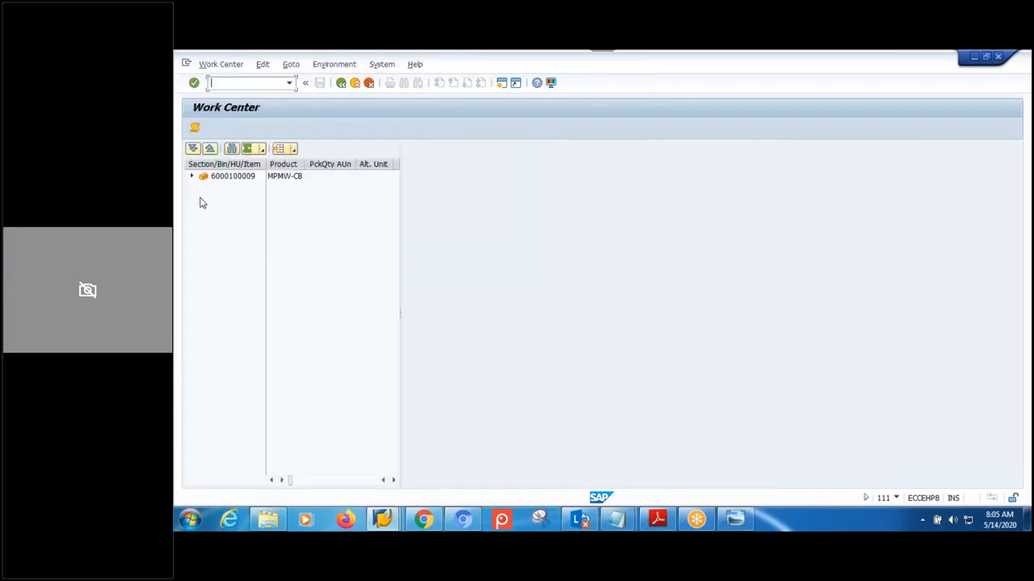
pyautogui.click(192, 177)
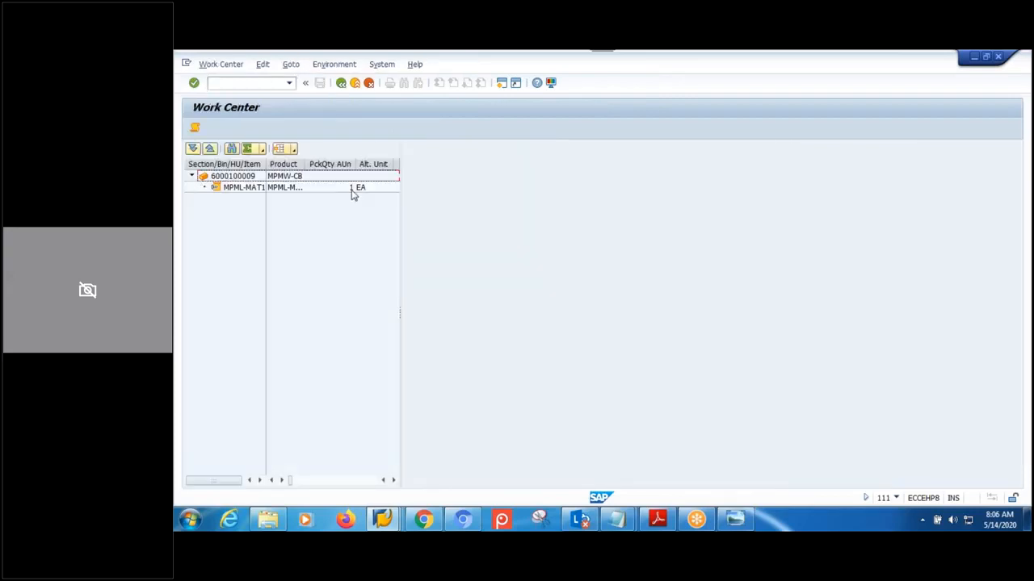
pyautogui.click(341, 83)
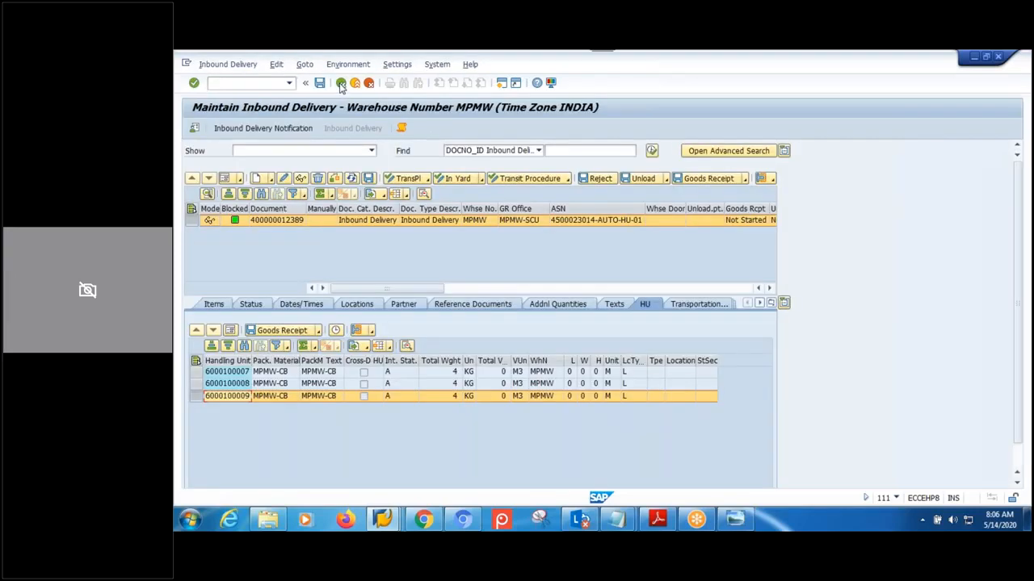
pyautogui.click(270, 442)
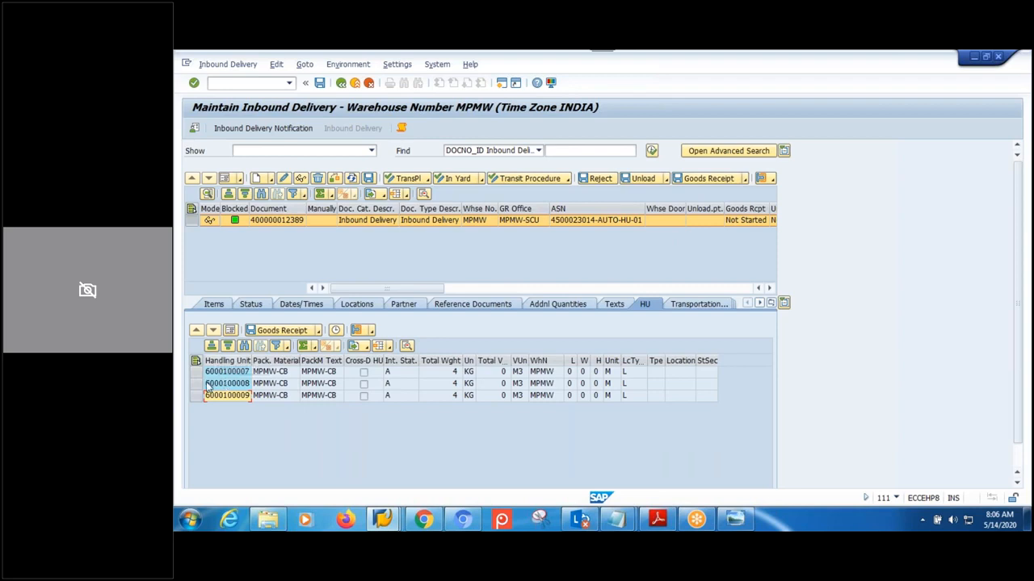
# - Show the previews of the open SAP windows from the taskbar
pyautogui.click(382, 518)
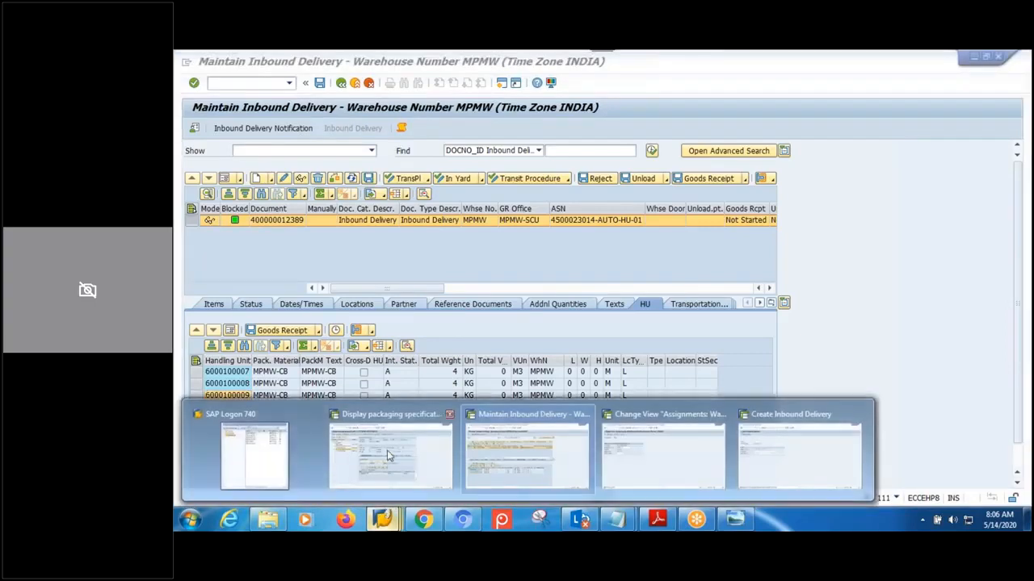
# - Create a second version of packspec 1790 with MPMW-LEVEL-02 target quantity 5 and save it
pyautogui.click(389, 457)
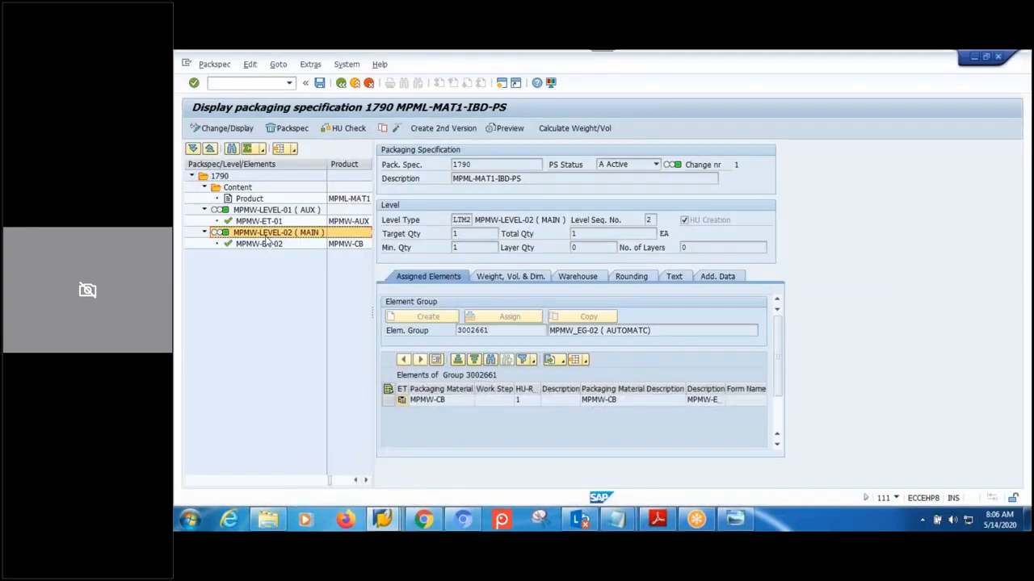
pyautogui.click(460, 243)
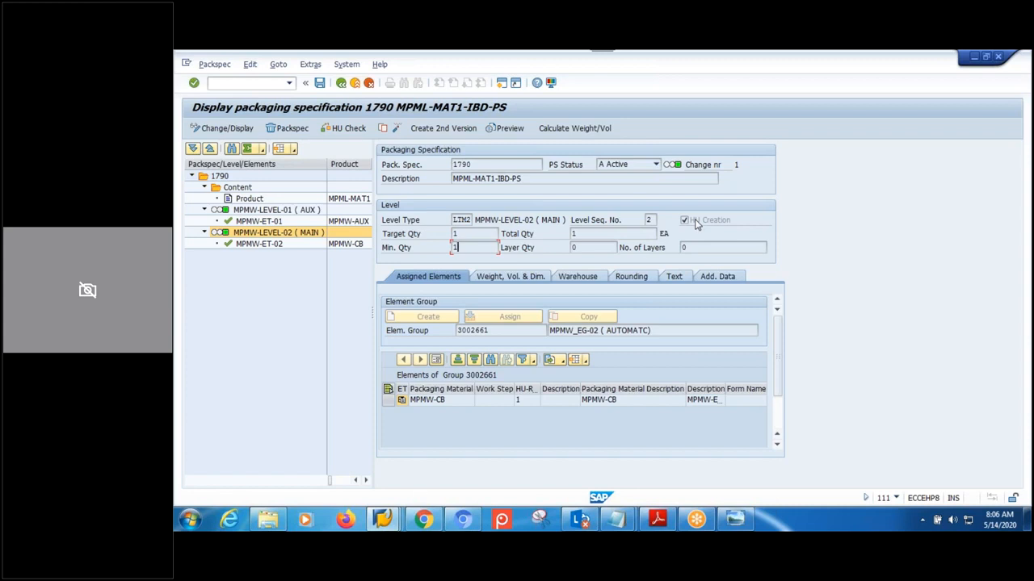
pyautogui.click(444, 128)
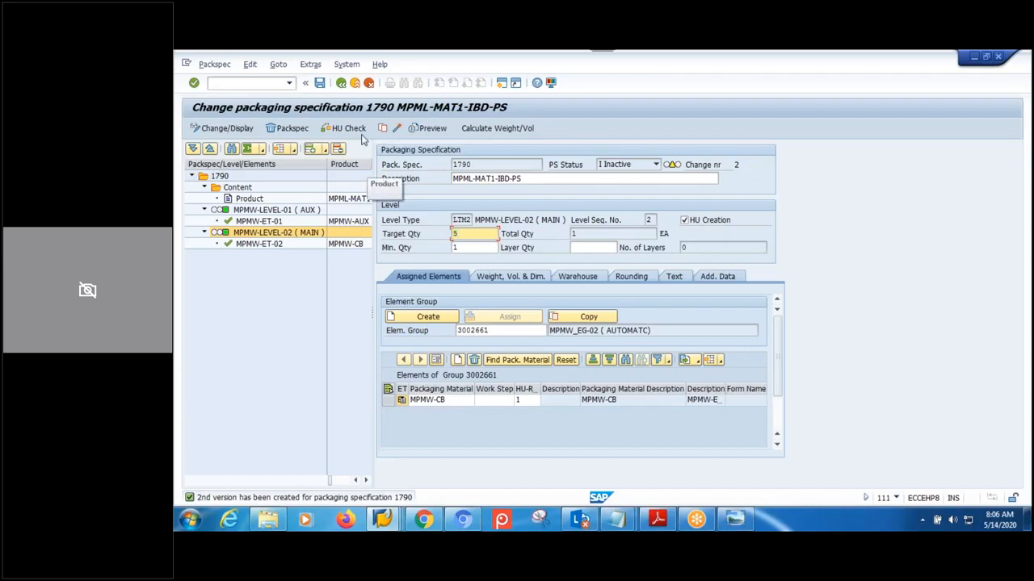
pyautogui.click(397, 129)
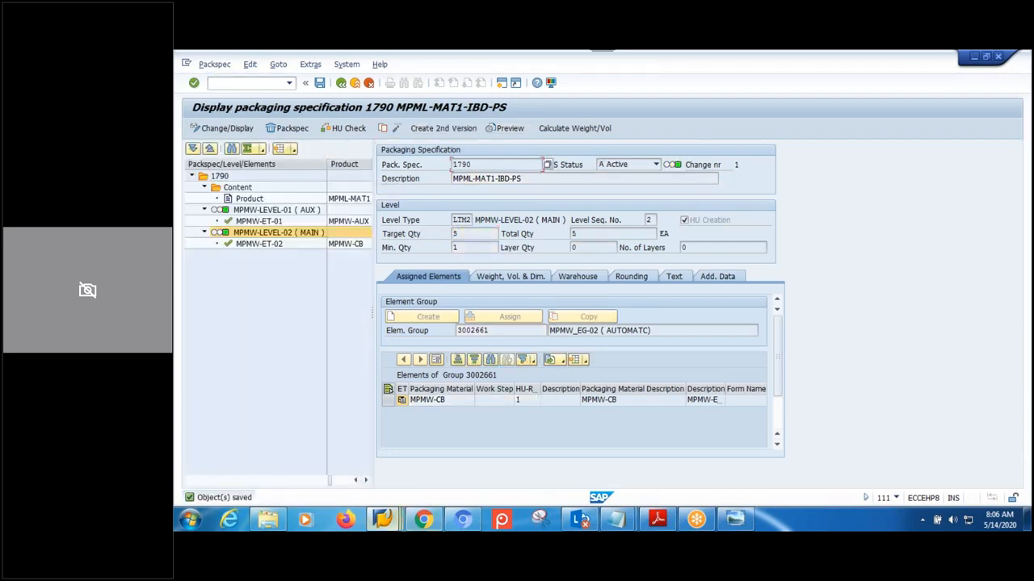
pyautogui.click(383, 519)
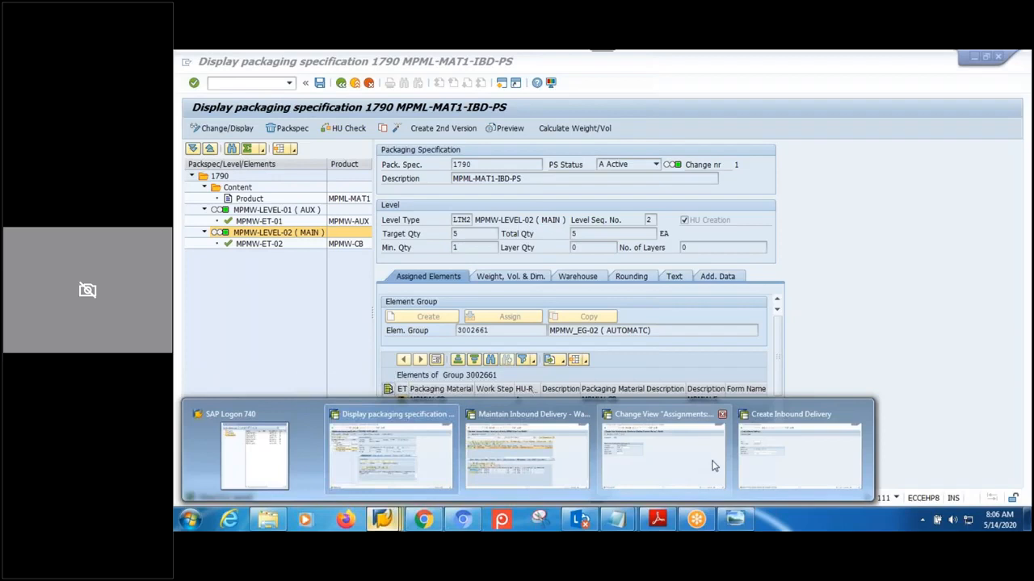
pyautogui.click(799, 456)
pyautogui.click(330, 248)
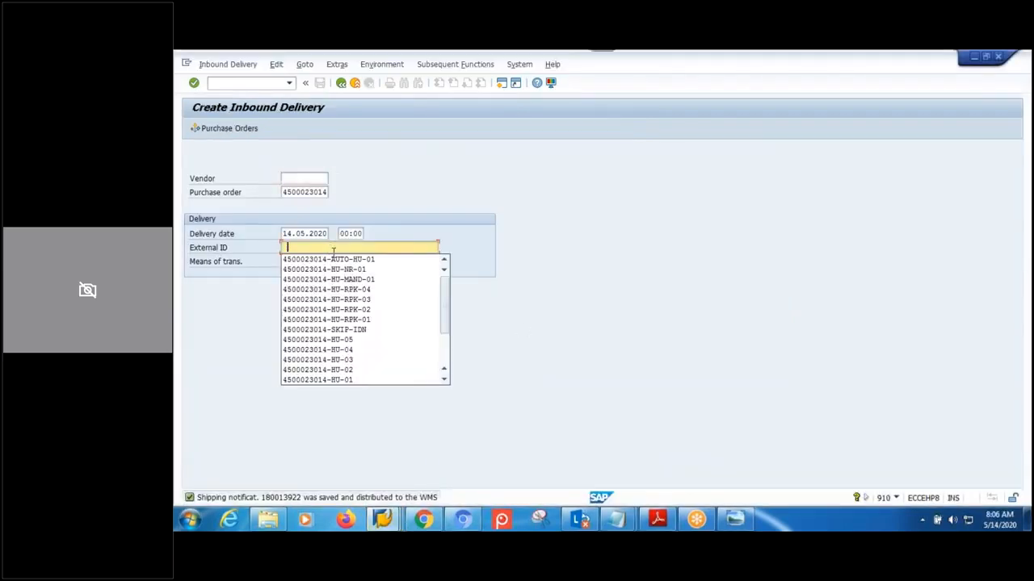
pyautogui.click(332, 259)
pyautogui.press('BackSpace')
pyautogui.write('23014-AUTO-HU-02')
pyautogui.press('Return')
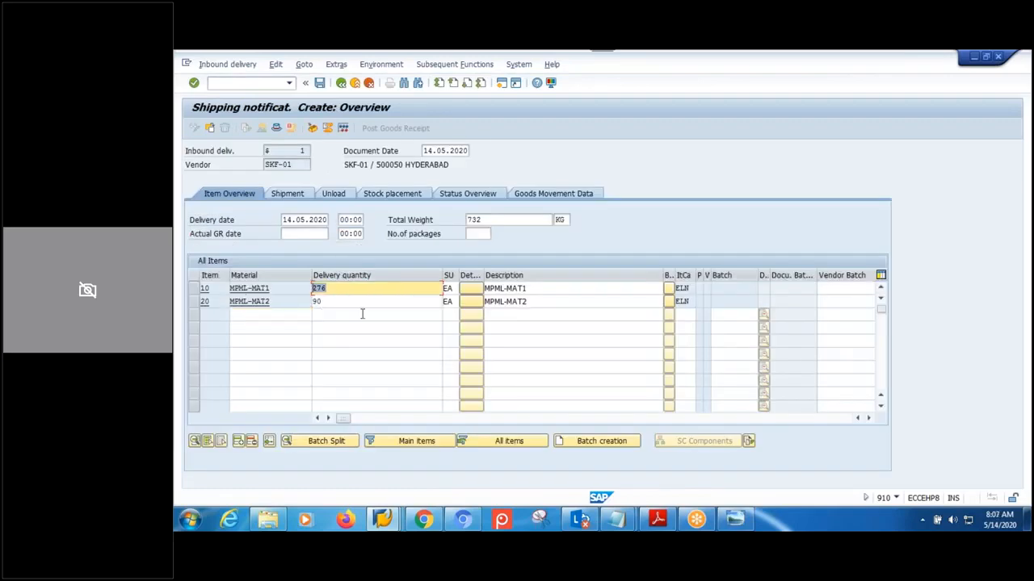
# - Set both item quantities to 3, save the shipping notification, and return to EWM
pyautogui.write('3')
pyautogui.click(350, 301)
pyautogui.moveTo(327, 301); pyautogui.dragTo(286, 301)
pyautogui.write('3')
pyautogui.click(327, 314)
pyautogui.click(320, 82)
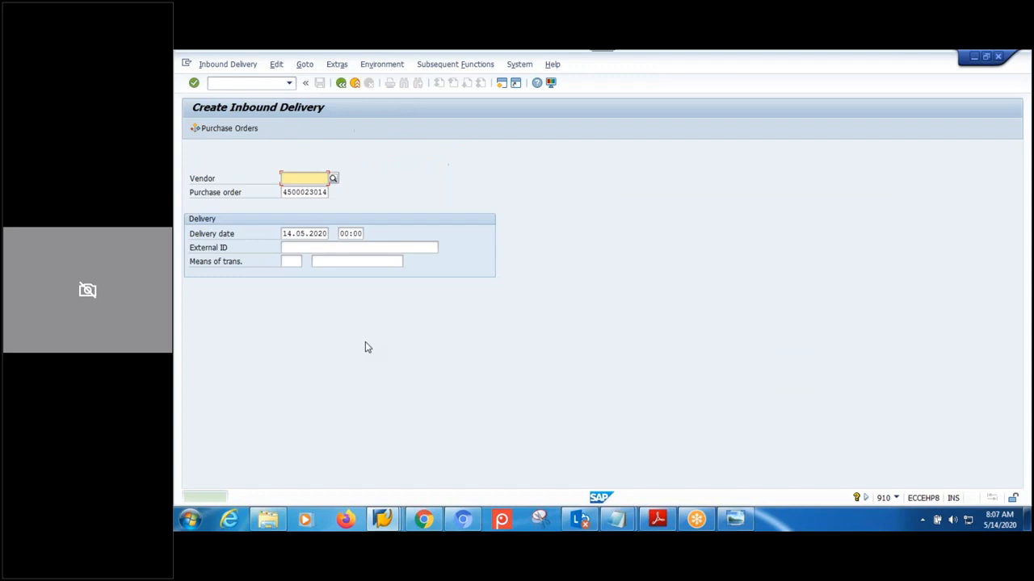
pyautogui.click(383, 520)
pyautogui.click(521, 465)
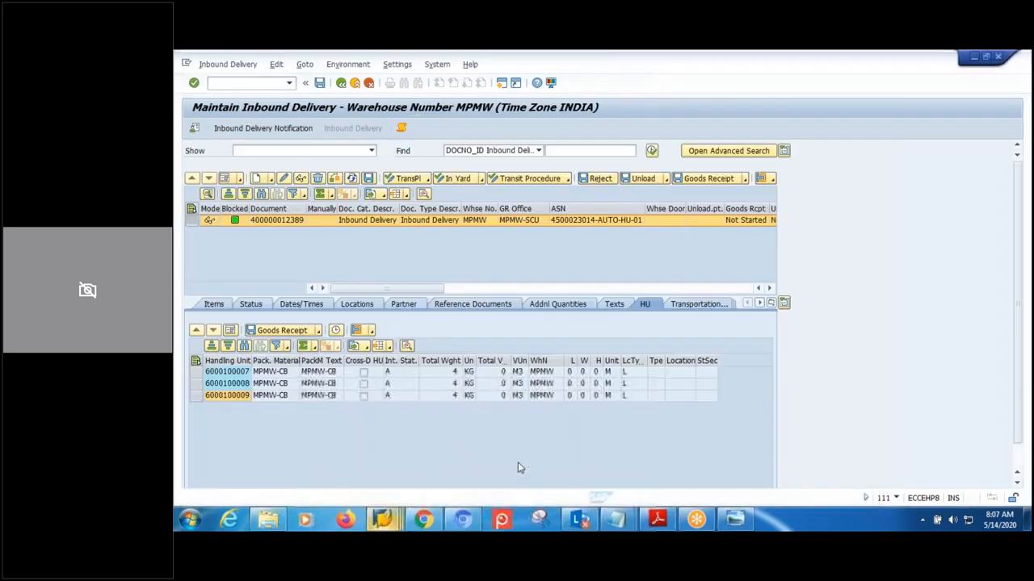
pyautogui.click(262, 128)
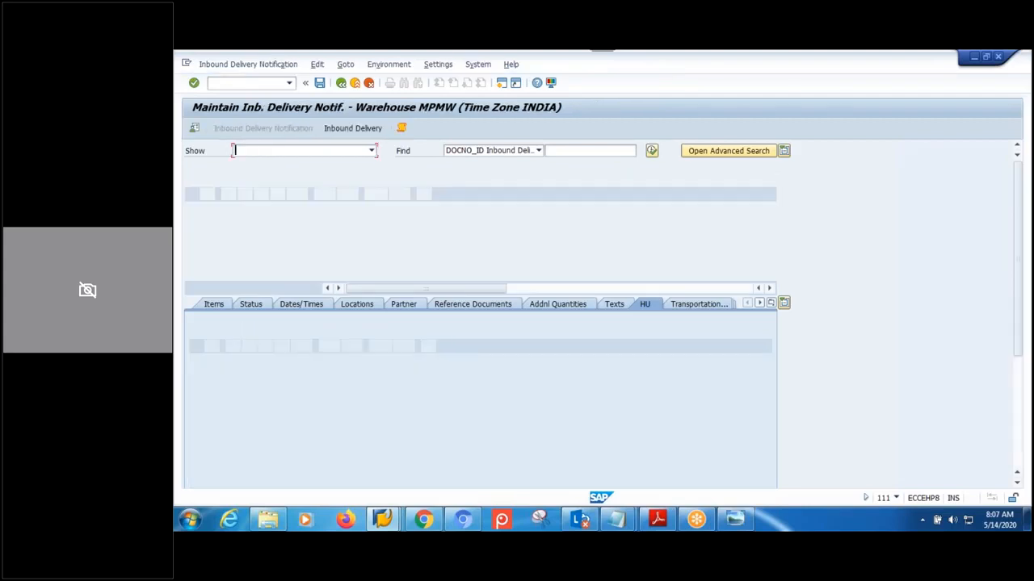
pyautogui.click(607, 151)
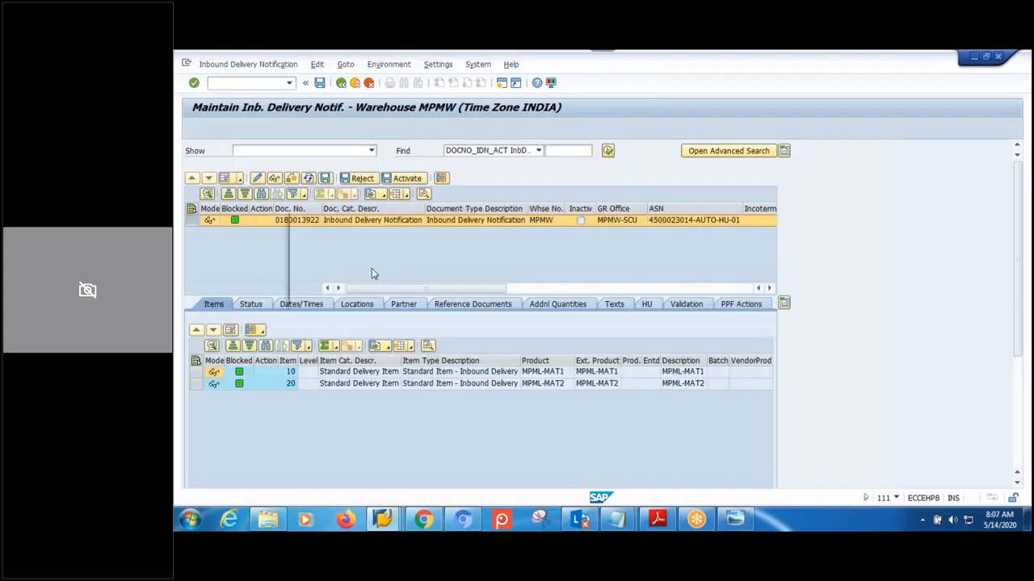
pyautogui.press('Return')
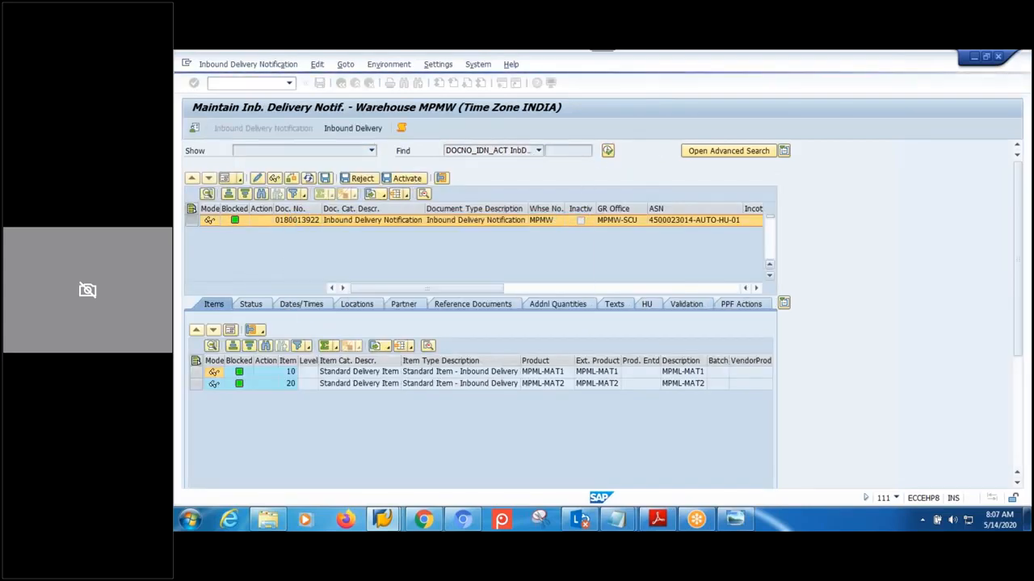
pyautogui.moveTo(772, 221); pyautogui.dragTo(772, 270)
pyautogui.click(306, 267)
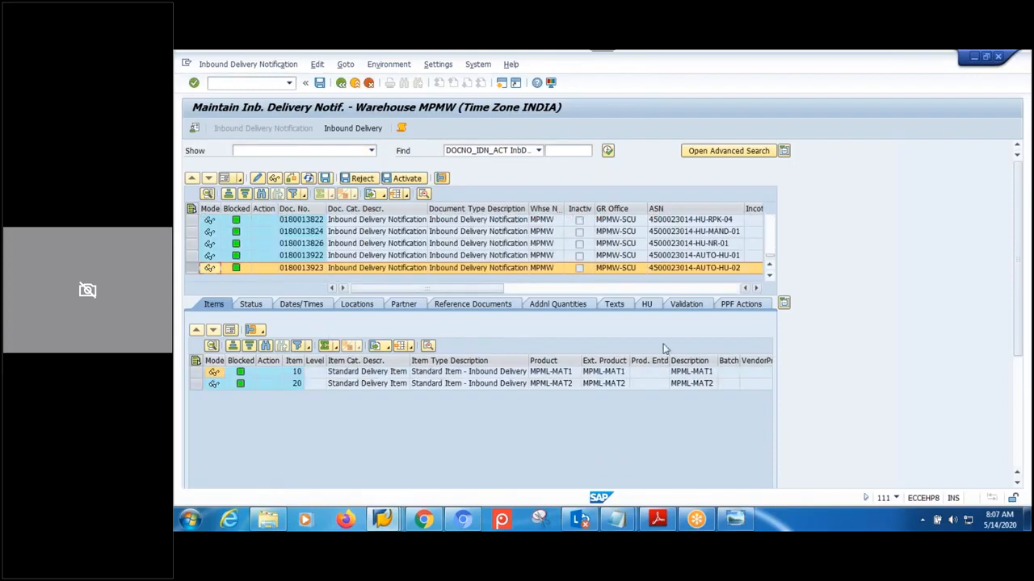
pyautogui.click(650, 306)
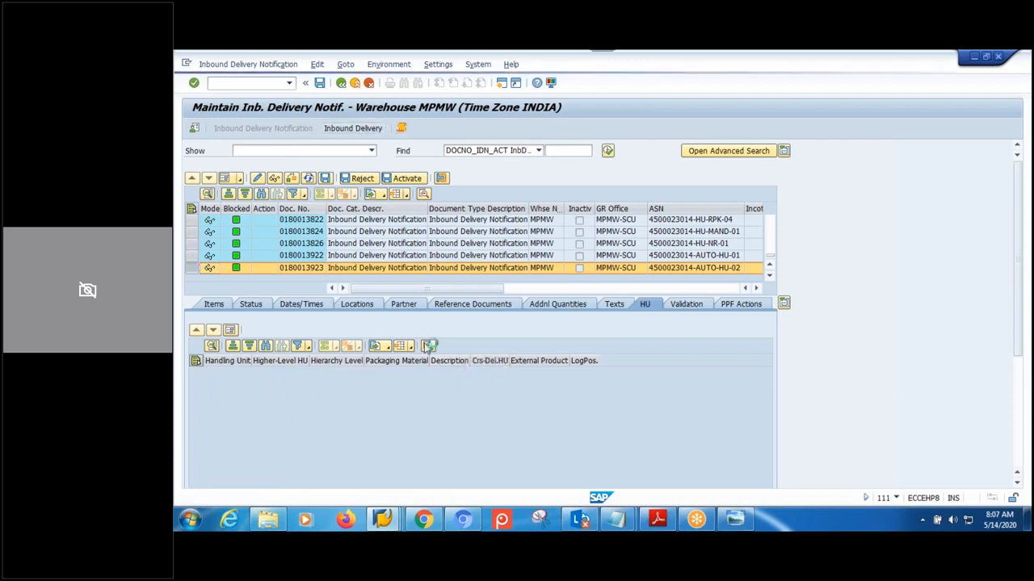
pyautogui.click(428, 345)
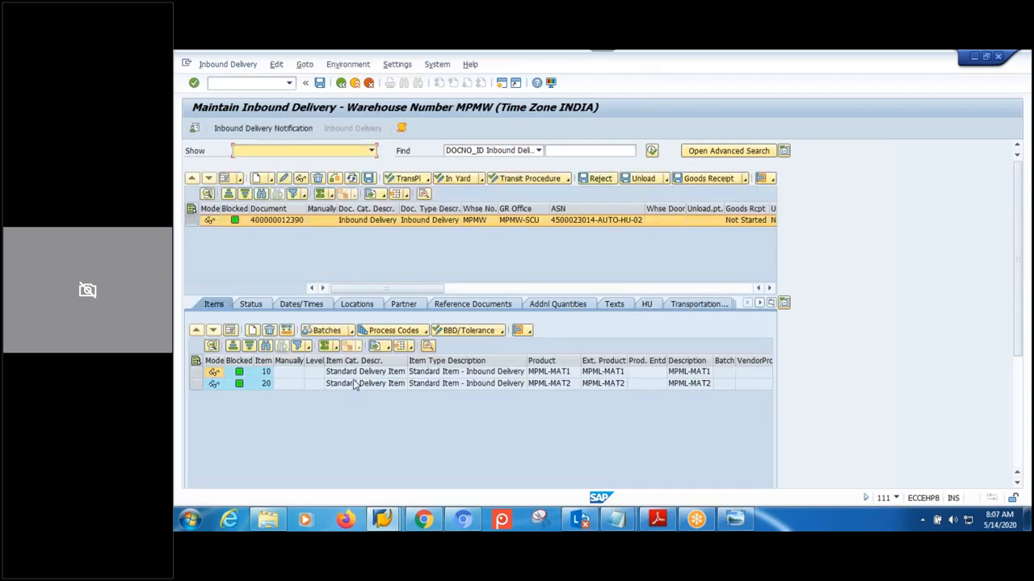
pyautogui.click(646, 304)
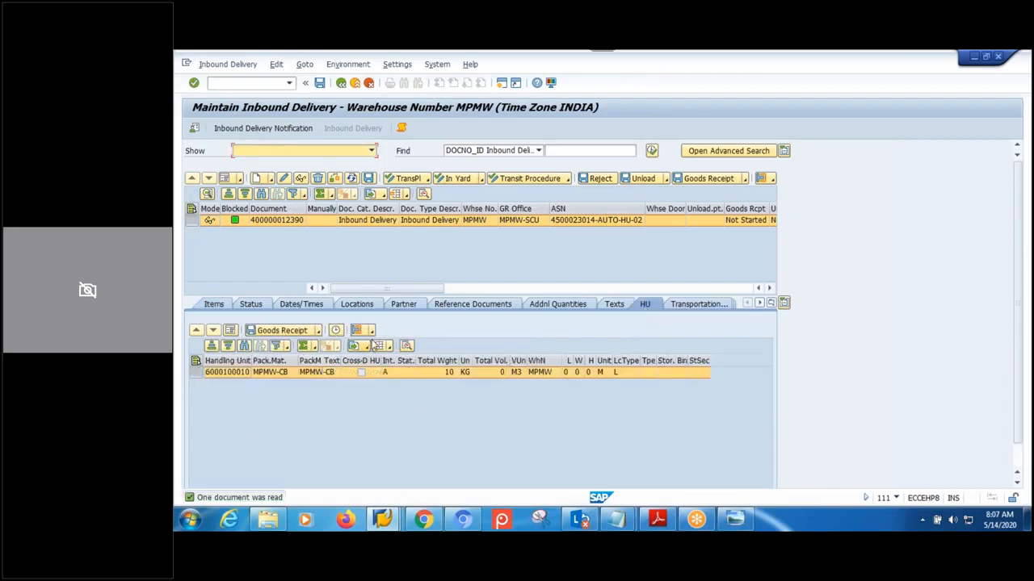
pyautogui.click(362, 330)
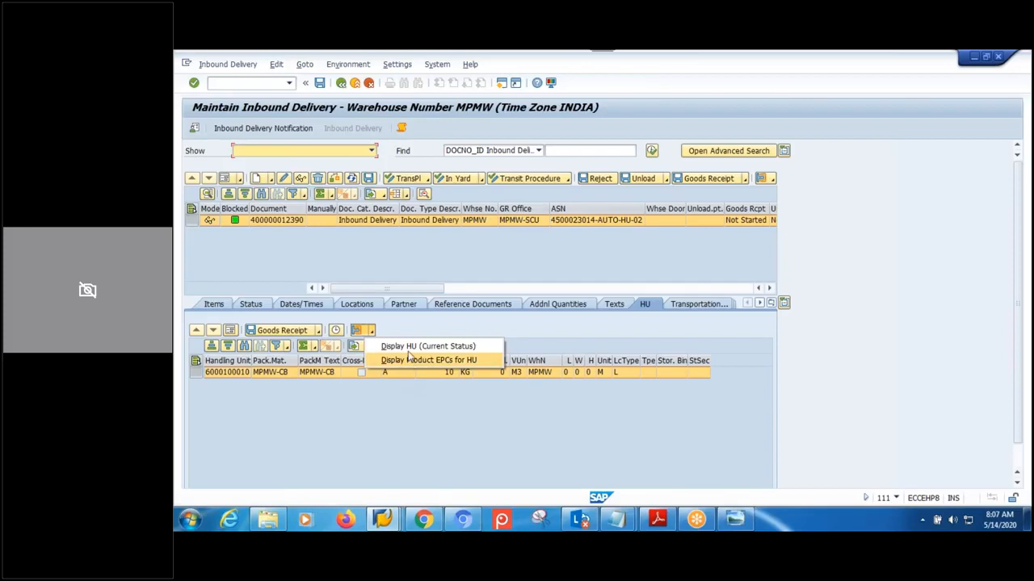
pyautogui.click(416, 346)
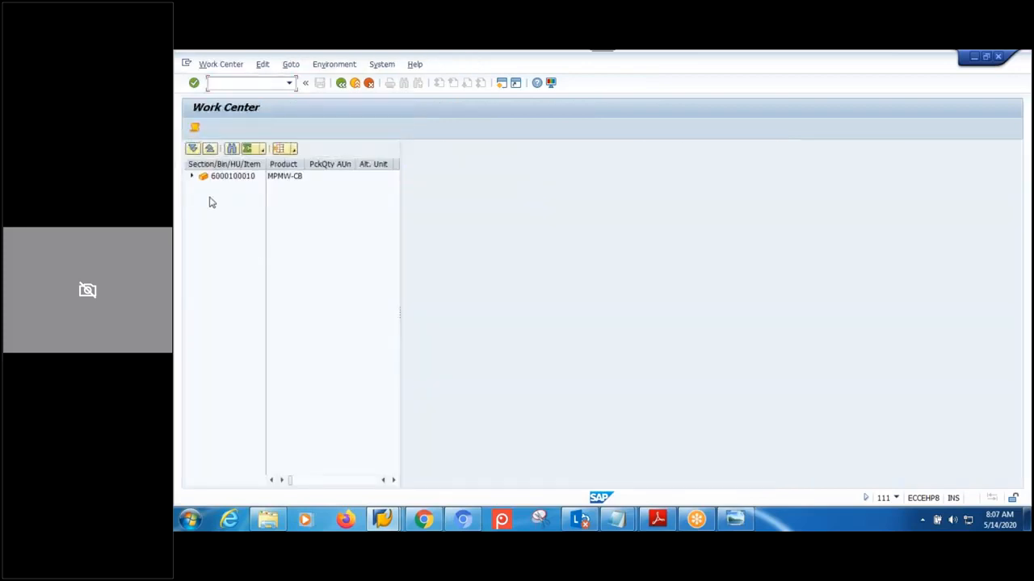
pyautogui.click(191, 178)
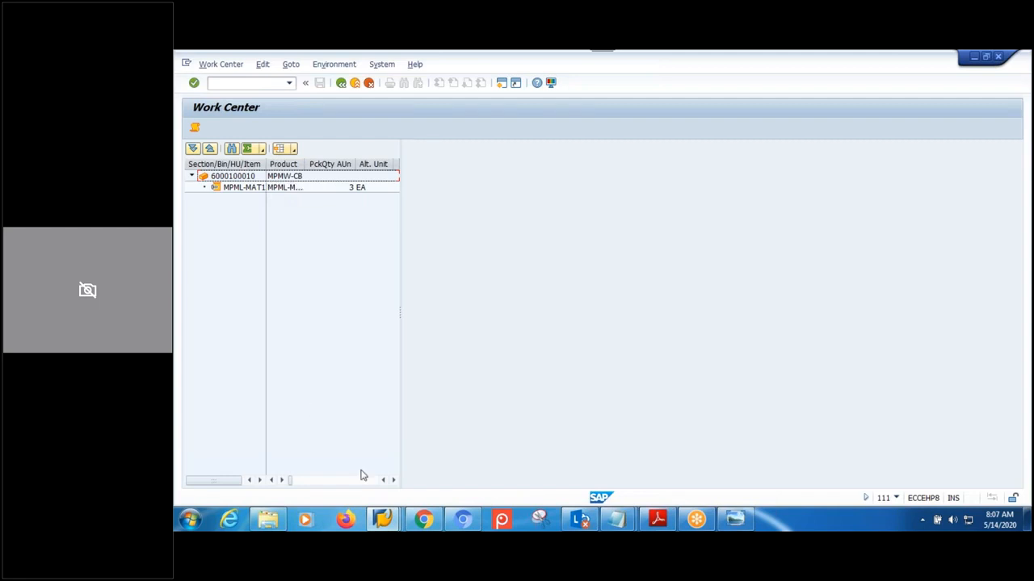
pyautogui.moveTo(396, 523)
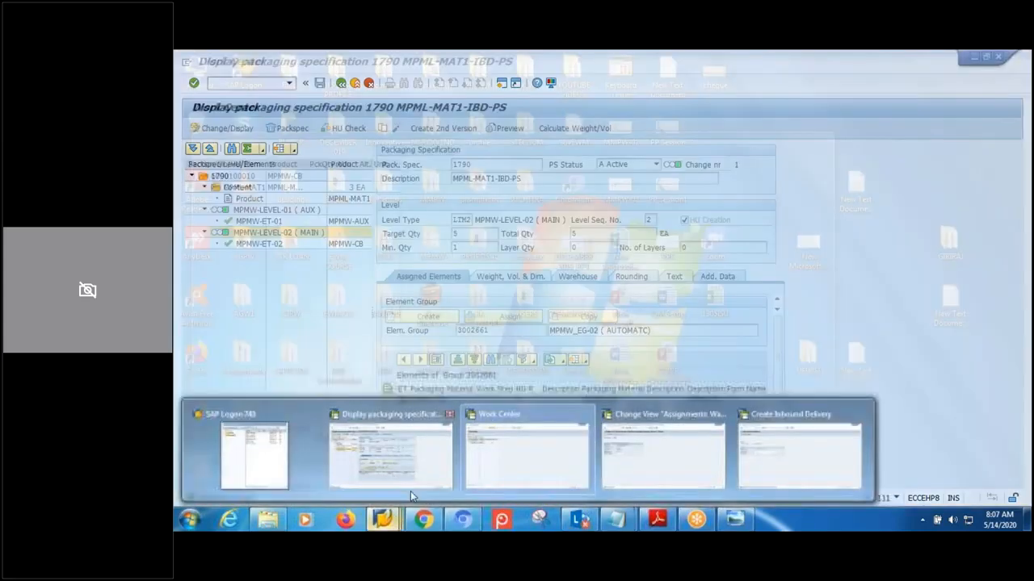
# - Edit packspec 1790's MPMW-LEVEL-02 target and minimum quantities to 5, save, and return to the overview
pyautogui.click(410, 484)
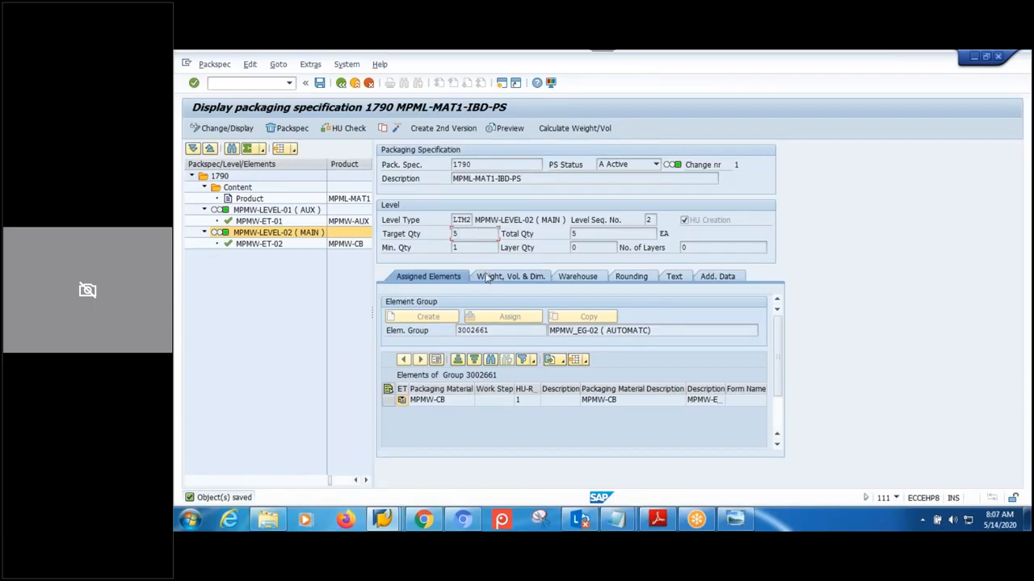
pyautogui.click(441, 130)
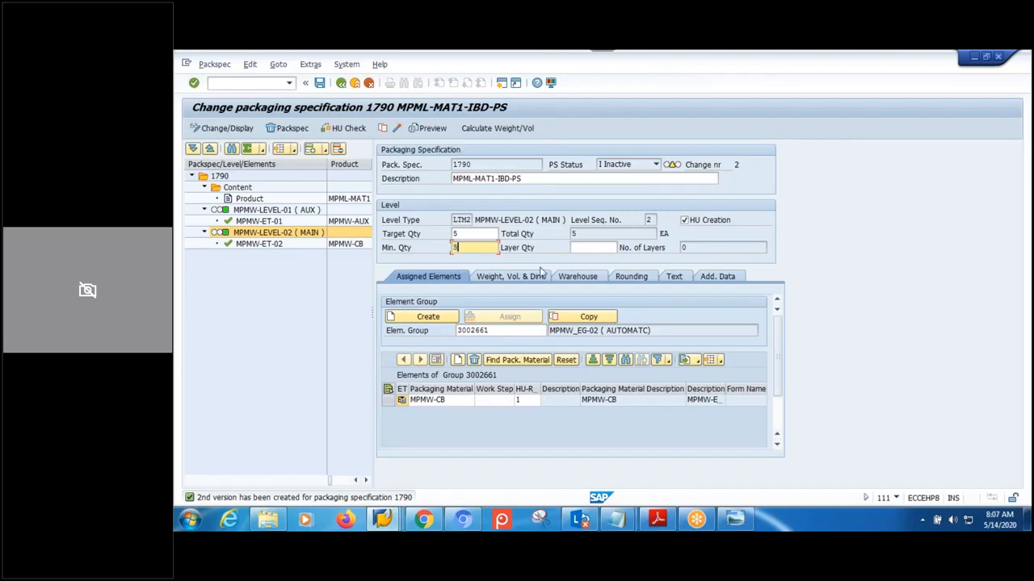
pyautogui.click(466, 234)
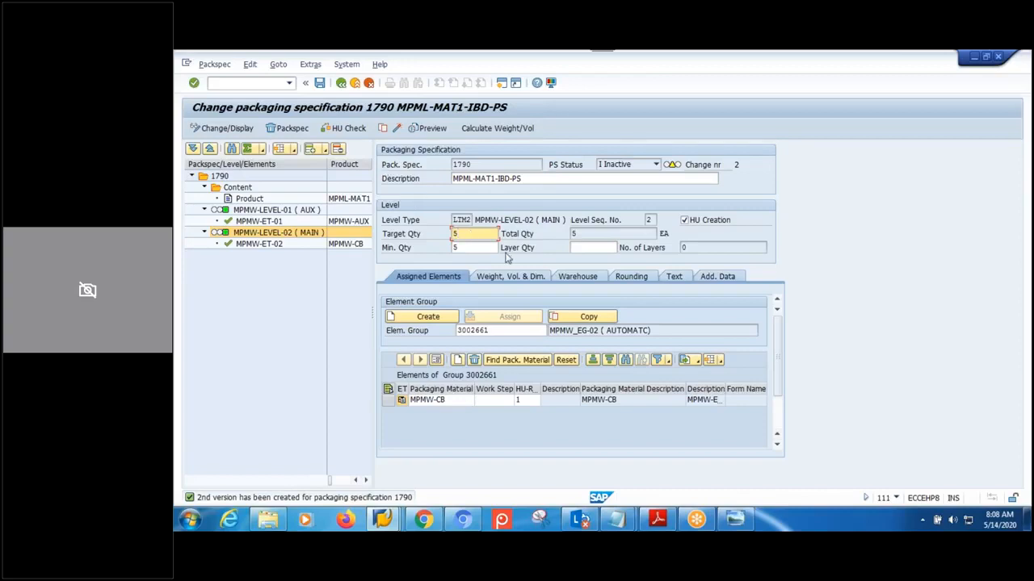
pyautogui.click(487, 248)
pyautogui.click(486, 234)
pyautogui.click(395, 129)
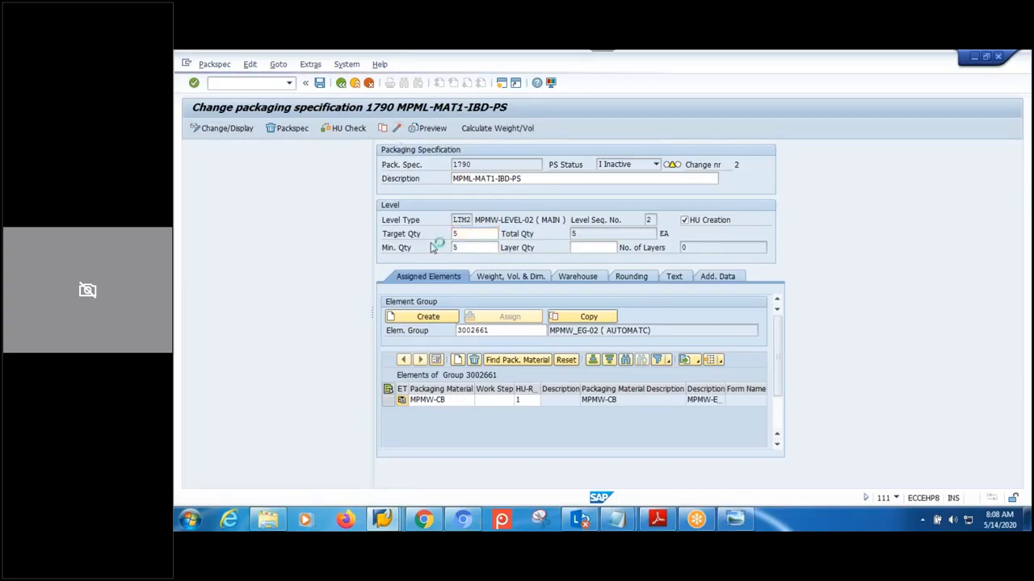
pyautogui.click(341, 83)
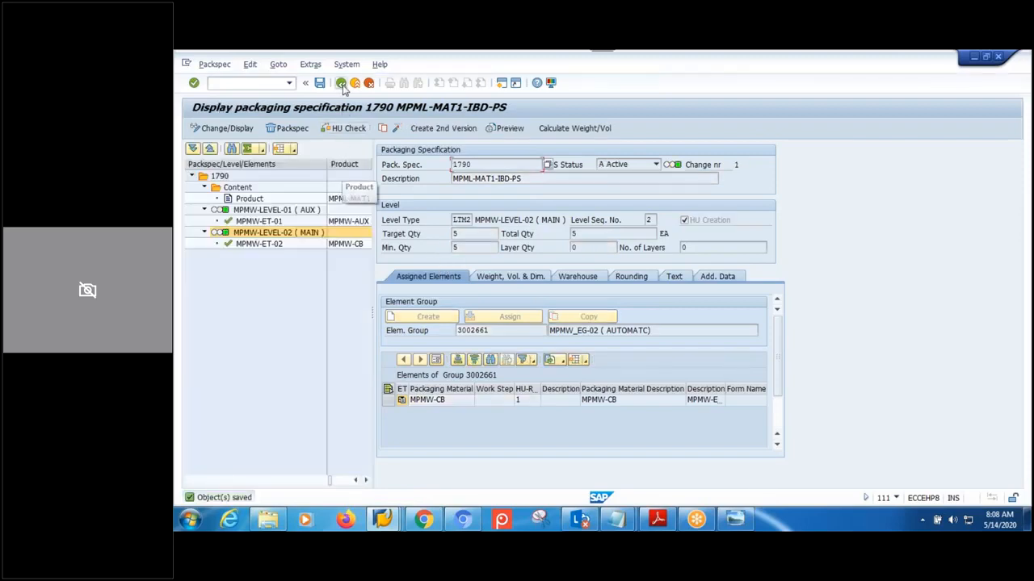
pyautogui.moveTo(383, 521)
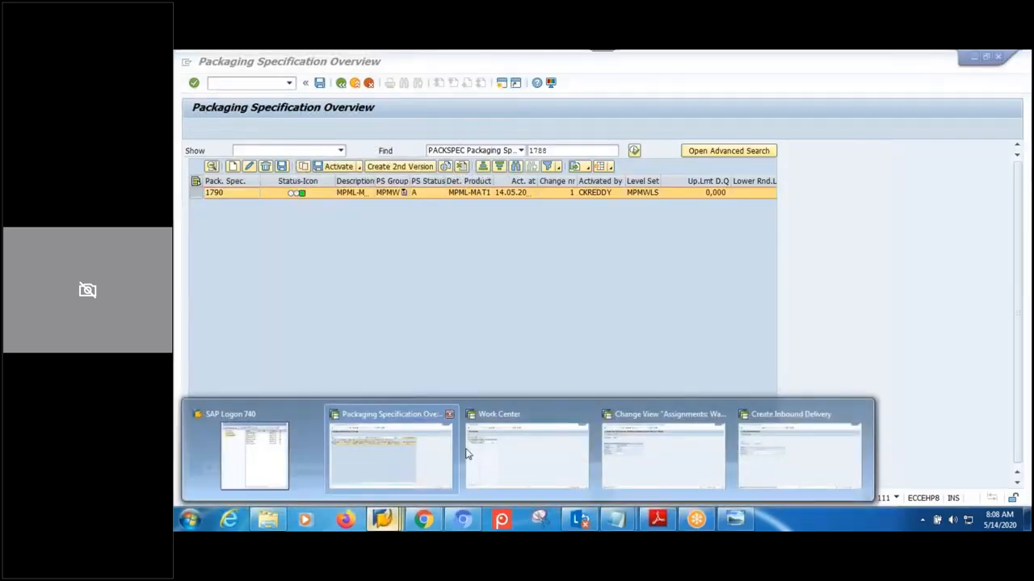
pyautogui.click(796, 468)
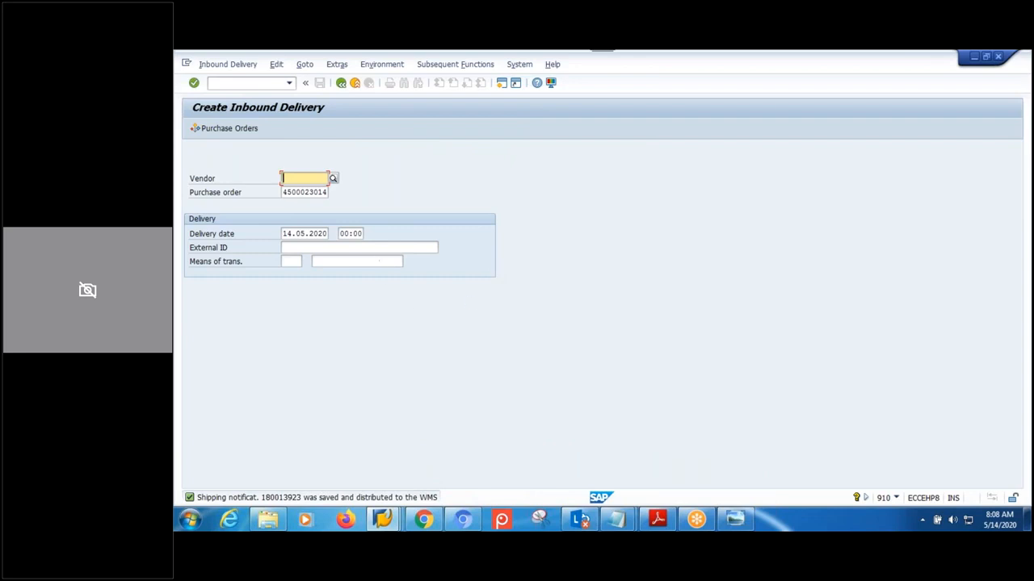
pyautogui.click(375, 247)
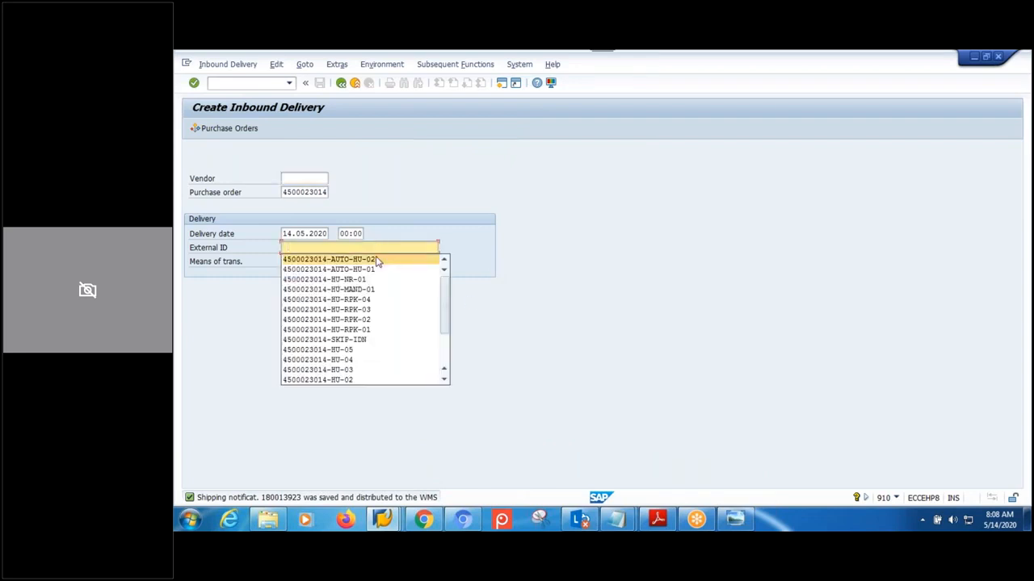
pyautogui.hotkey('ctrl', 'v')
pyautogui.write('3')
pyautogui.press('Return')
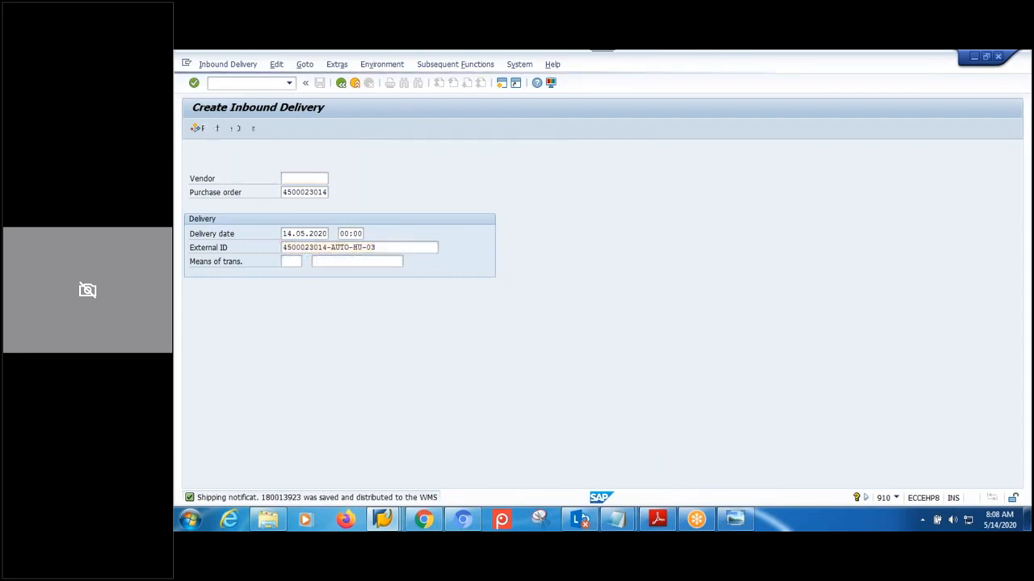
# - Change both item quantities to 3 and save the inbound delivery
pyautogui.click(326, 288)
pyautogui.moveTo(326, 288); pyautogui.dragTo(297, 302)
pyautogui.write('3')
pyautogui.click(328, 301)
pyautogui.write('3')
pyautogui.click(318, 315)
pyautogui.click(320, 84)
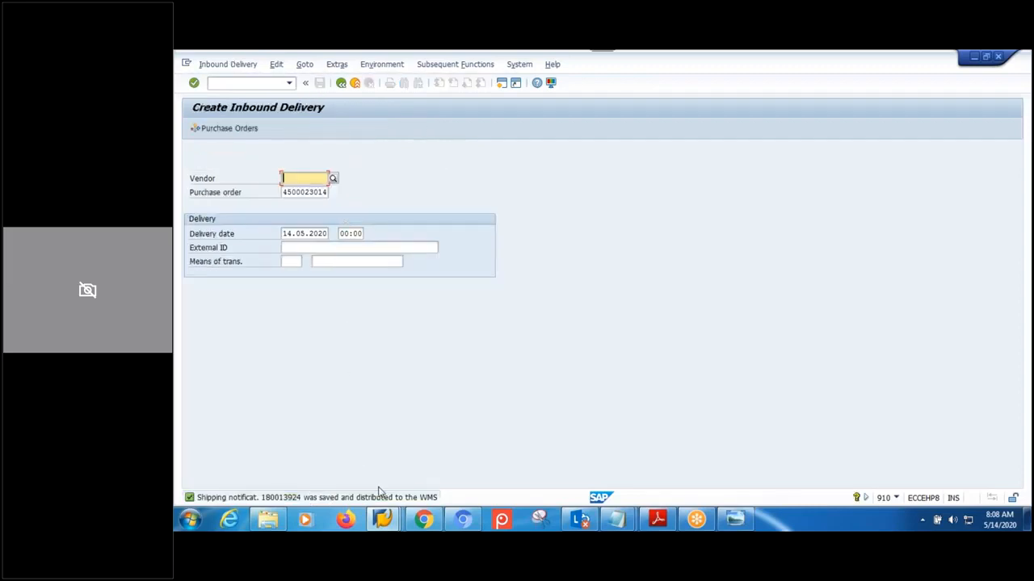
pyautogui.click(384, 520)
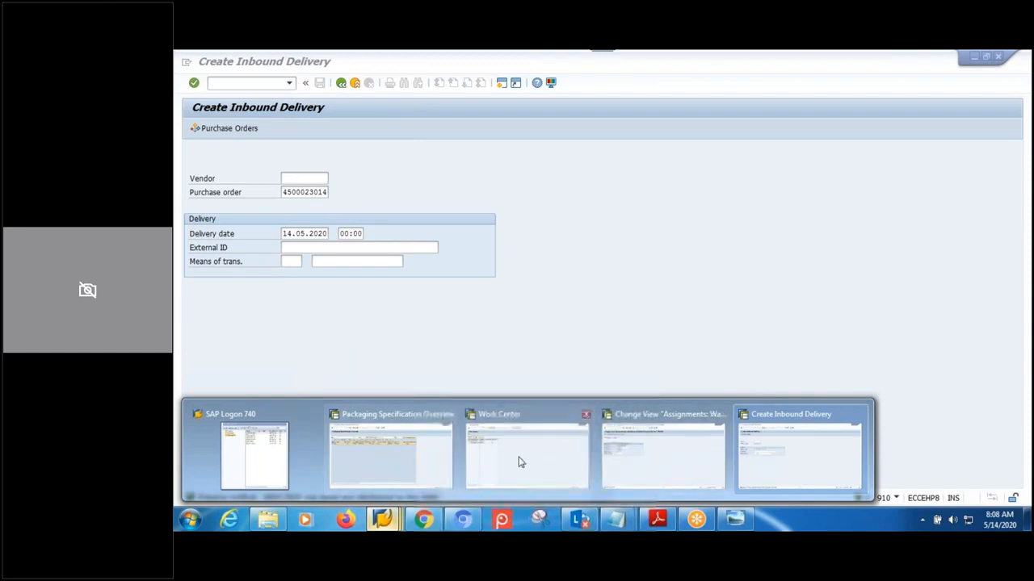
pyautogui.moveTo(508, 466)
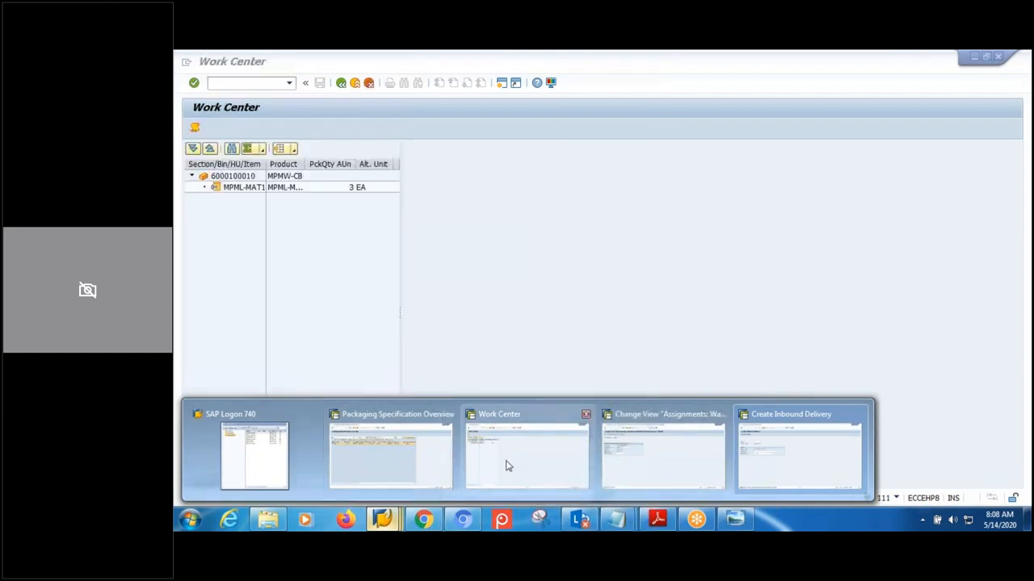
pyautogui.click(508, 466)
pyautogui.click(341, 83)
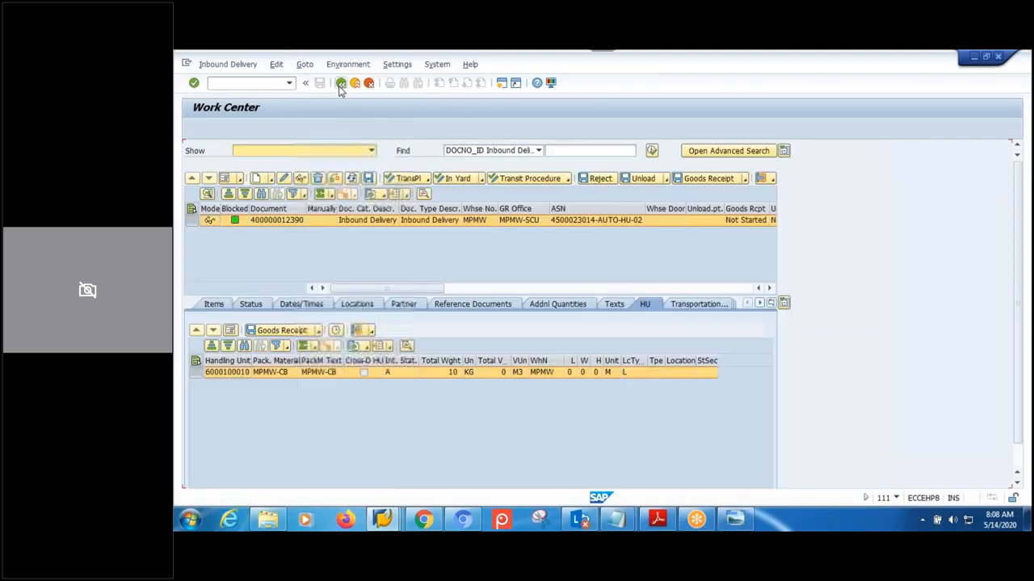
pyautogui.click(352, 128)
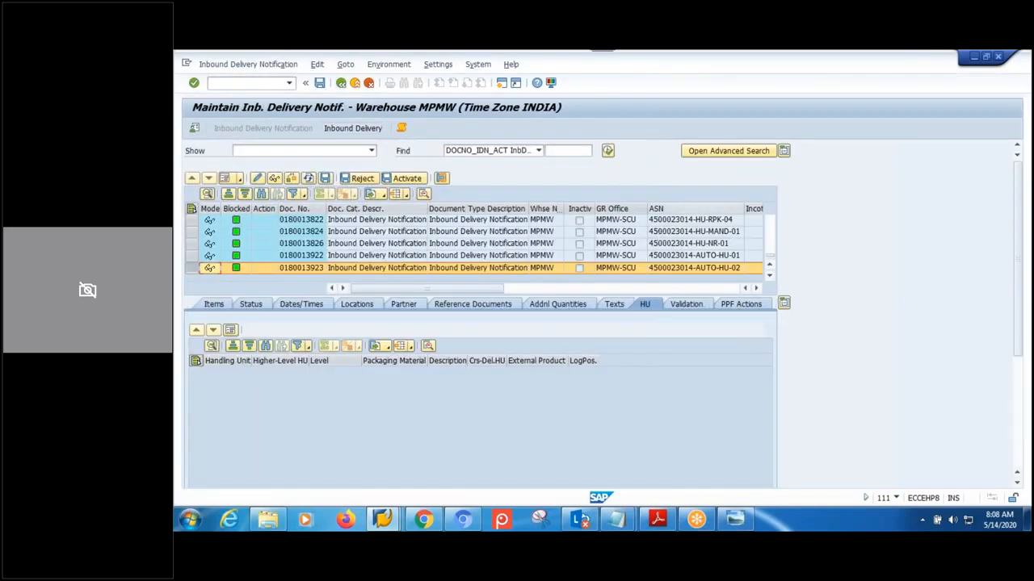
pyautogui.click(607, 150)
pyautogui.click(374, 296)
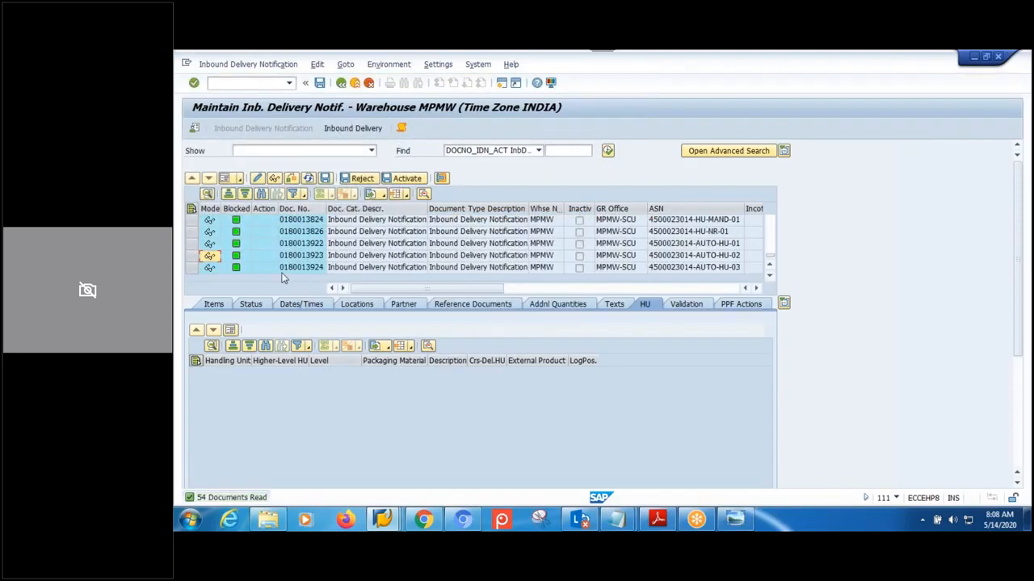
pyautogui.click(287, 267)
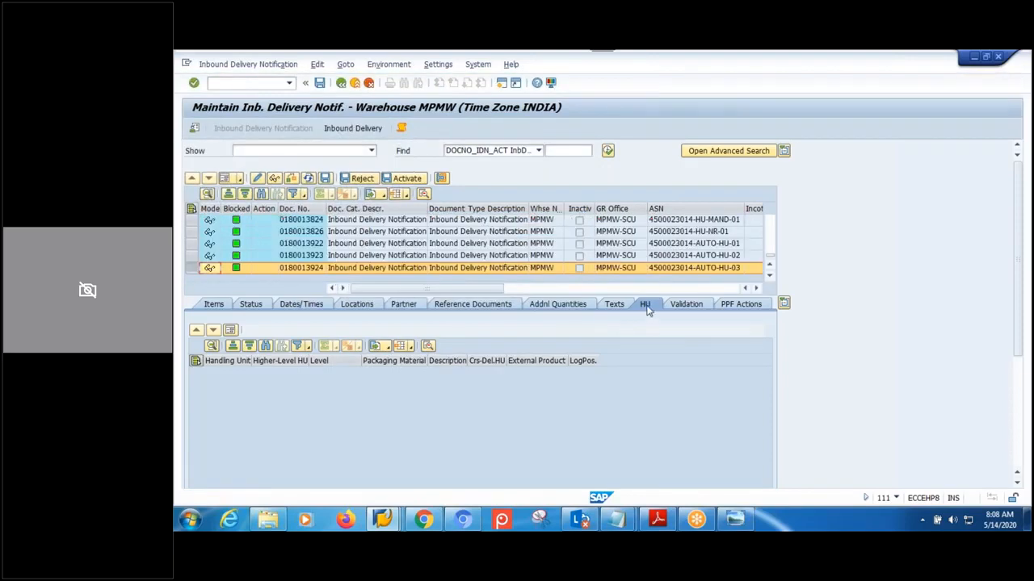
pyautogui.click(356, 129)
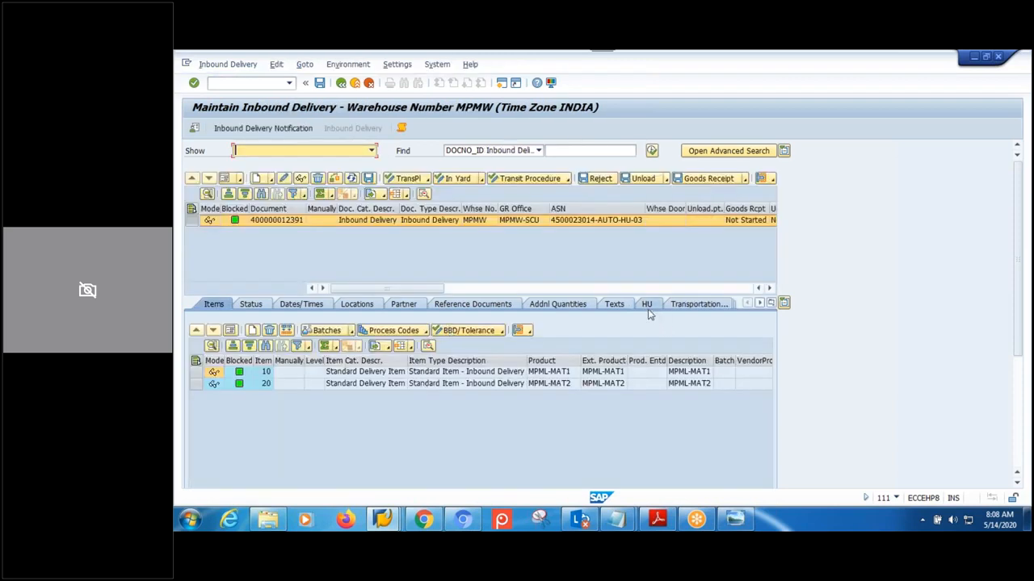
pyautogui.click(647, 307)
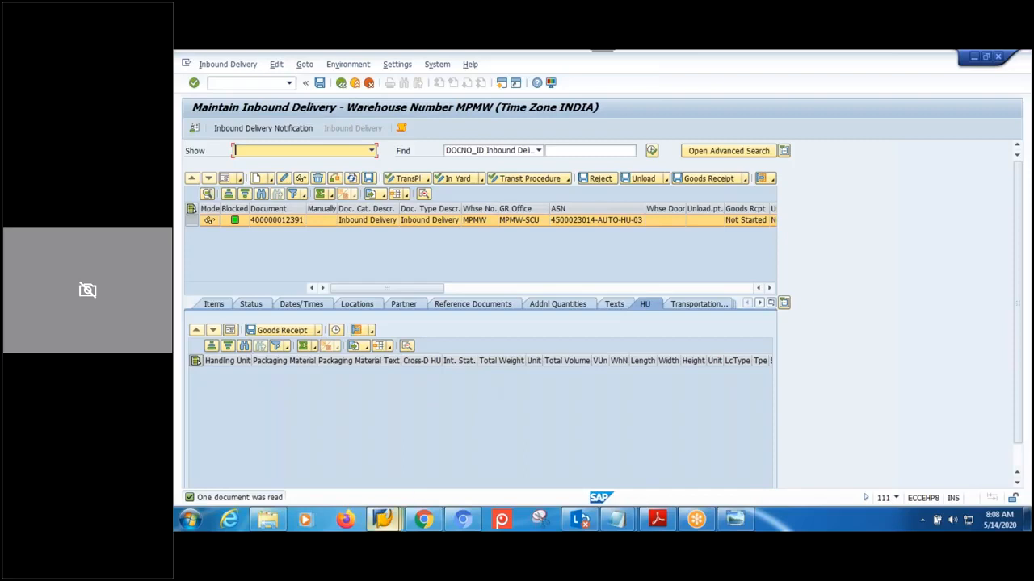
pyautogui.click(384, 520)
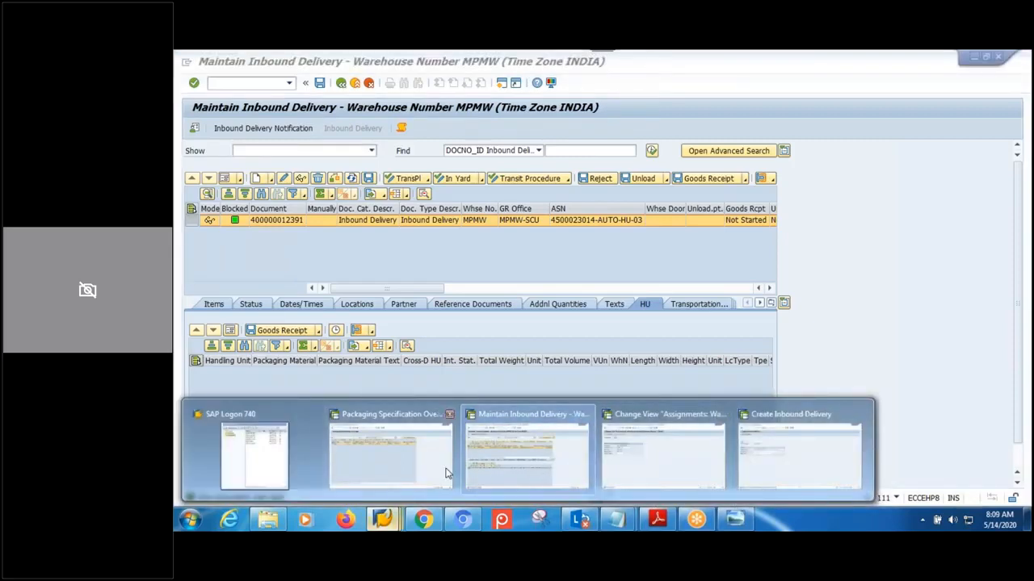
# - Display packspec 1790 and check MPMW-LEVEL-02's target and minimum quantities of 5
pyautogui.click(415, 469)
pyautogui.click(212, 166)
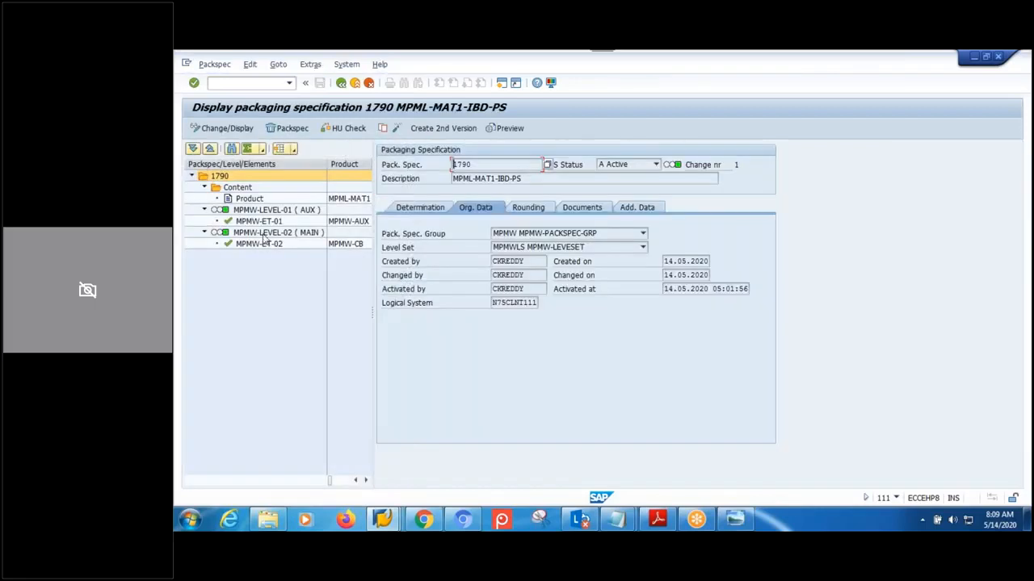
pyautogui.click(263, 233)
pyautogui.click(483, 235)
pyautogui.click(475, 246)
pyautogui.click(470, 234)
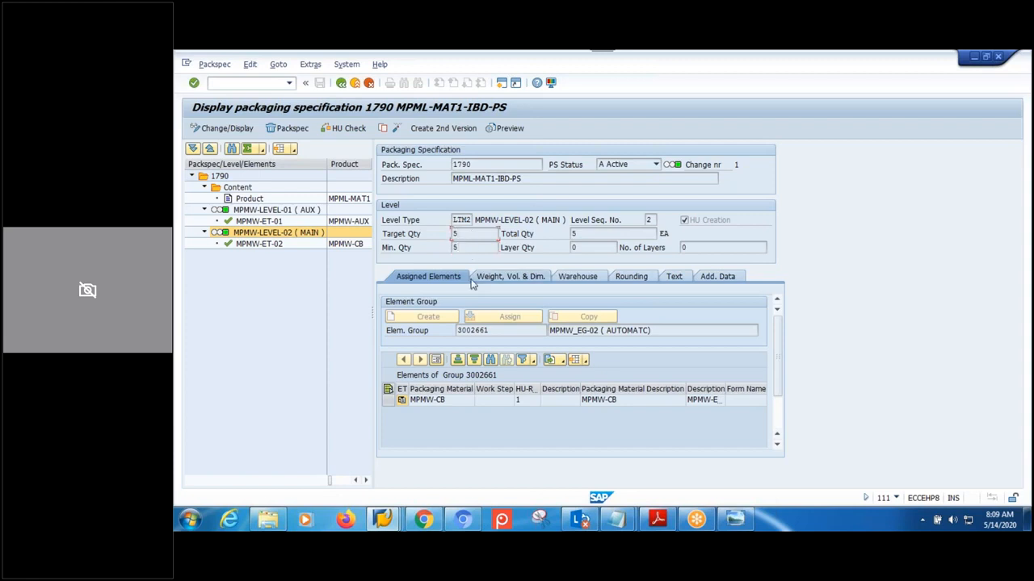
# - Return to the Create Inbound Delivery window and bring up the External ID history
pyautogui.click(382, 519)
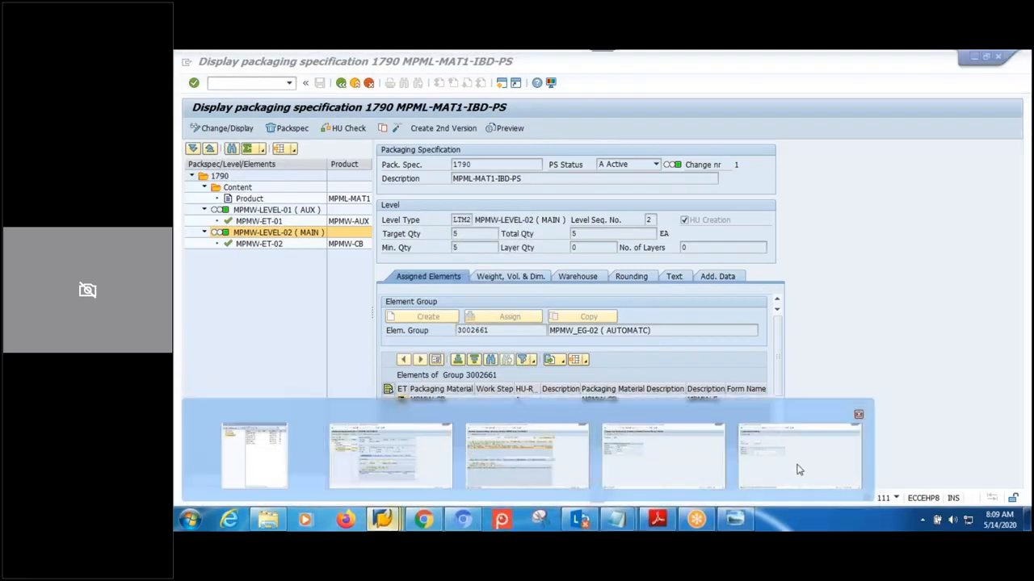
pyautogui.click(799, 468)
pyautogui.click(317, 248)
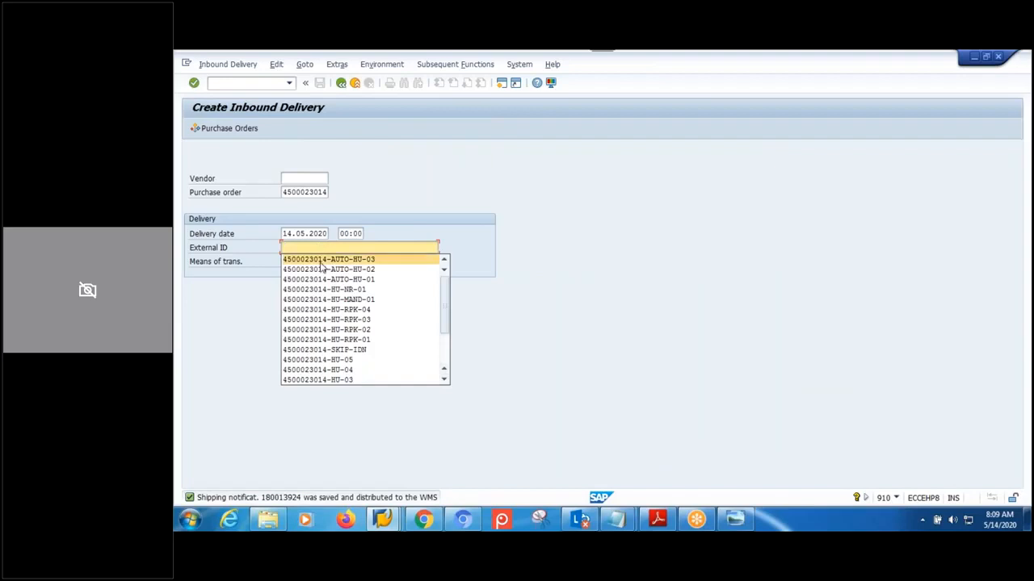
# - Reuse the stored external ID, set both item quantities to 9, save, and return to EWM
pyautogui.click(327, 259)
pyautogui.press('Return')
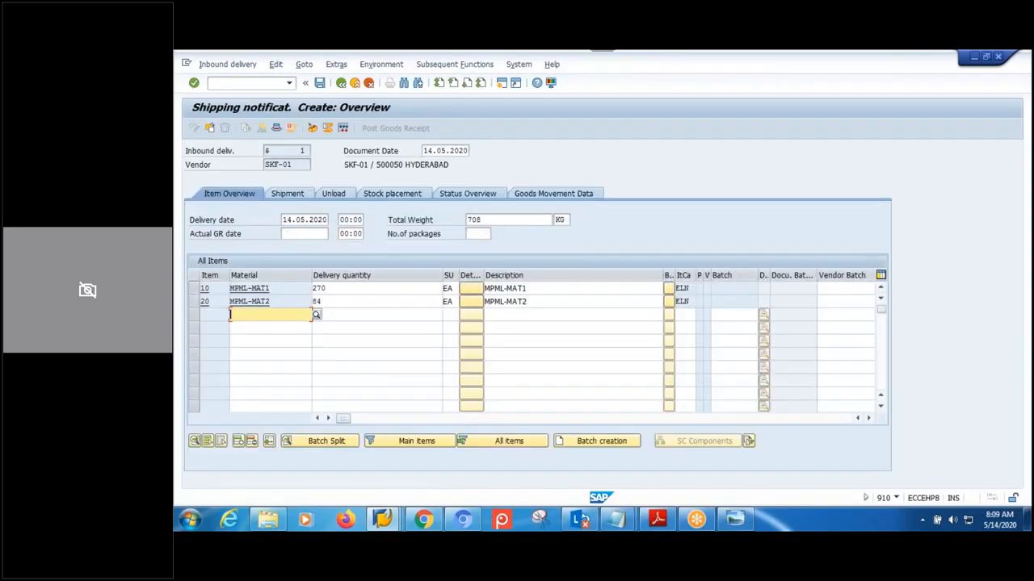
pyautogui.doubleClick(349, 289)
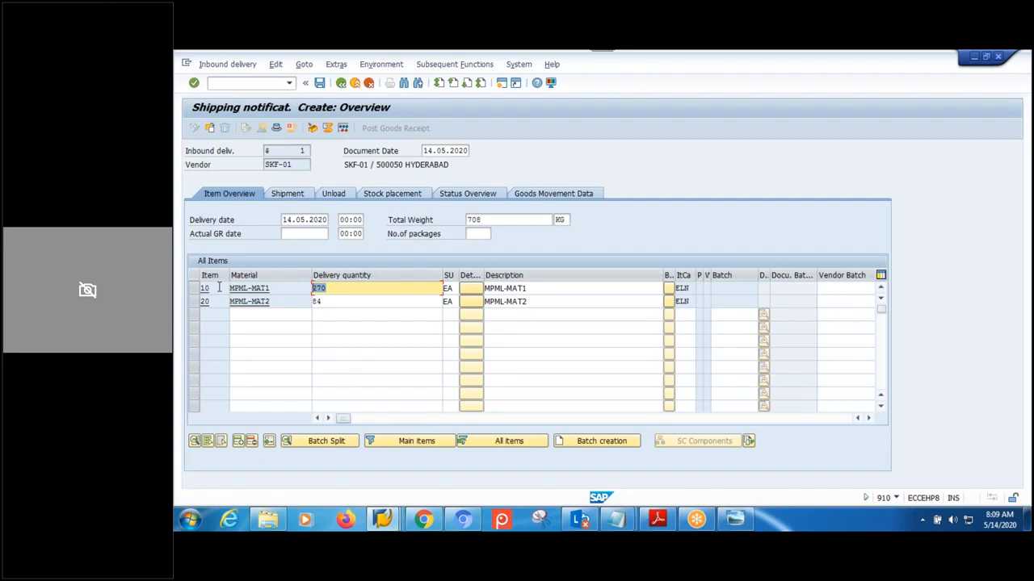
pyautogui.write('9')
pyautogui.click(355, 313)
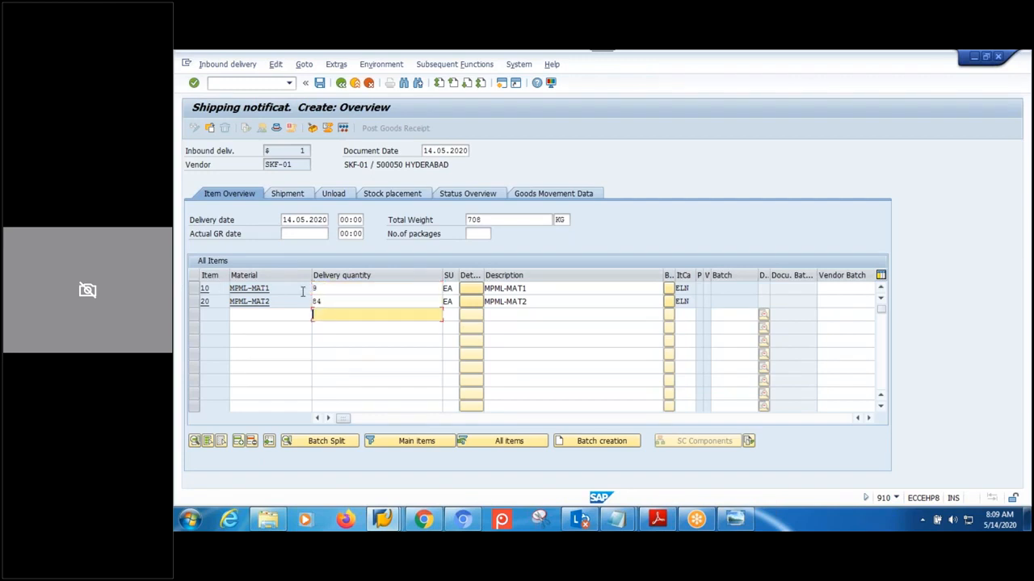
pyautogui.moveTo(352, 303); pyautogui.dragTo(179, 298)
pyautogui.write('9')
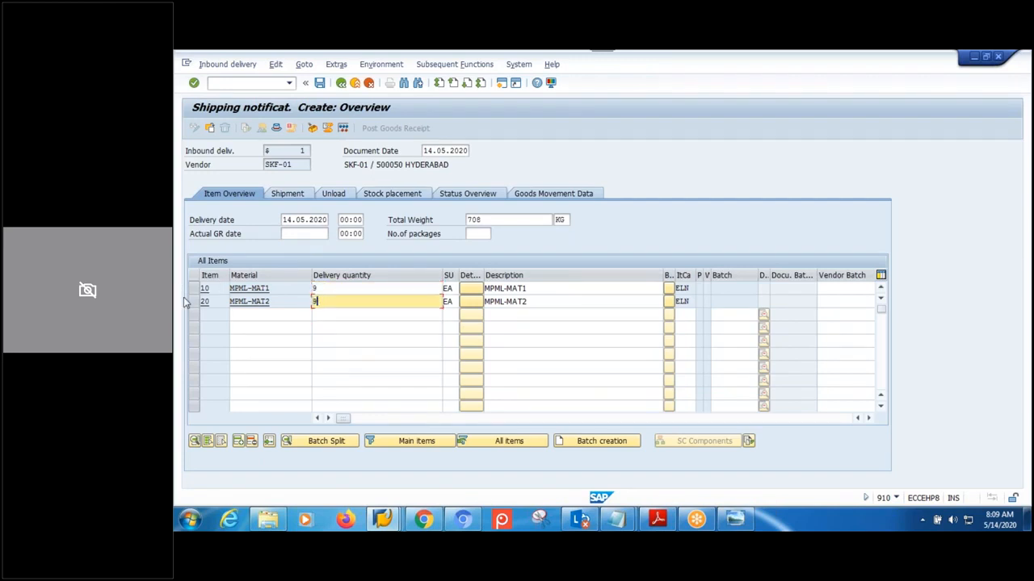
pyautogui.click(320, 83)
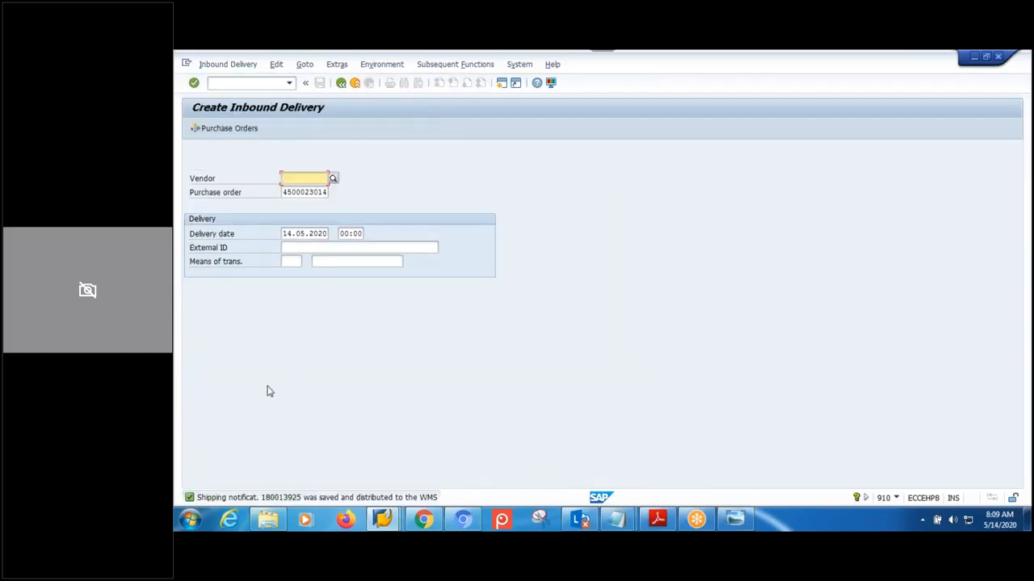
pyautogui.click(387, 521)
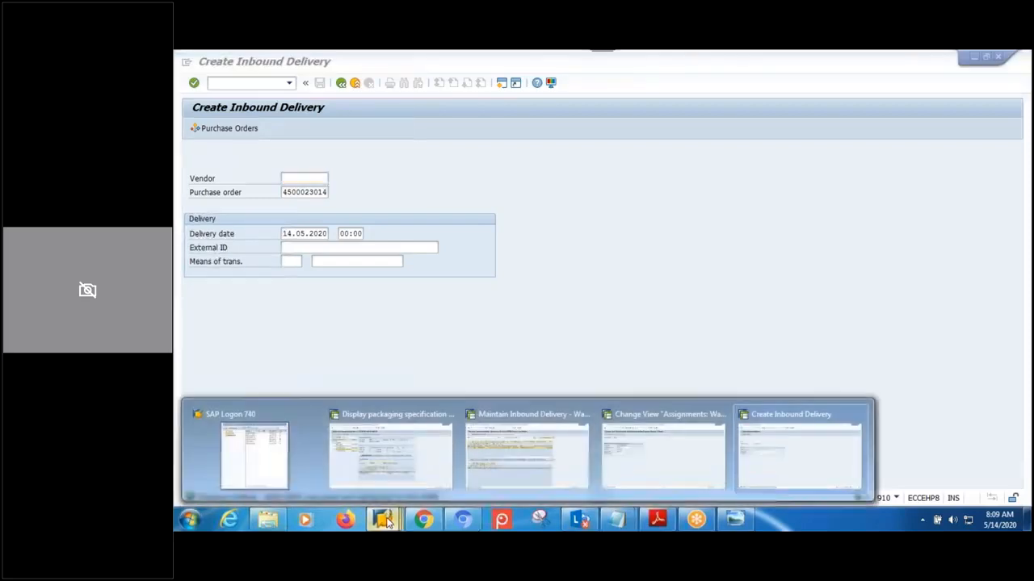
pyautogui.click(509, 465)
pyautogui.click(262, 128)
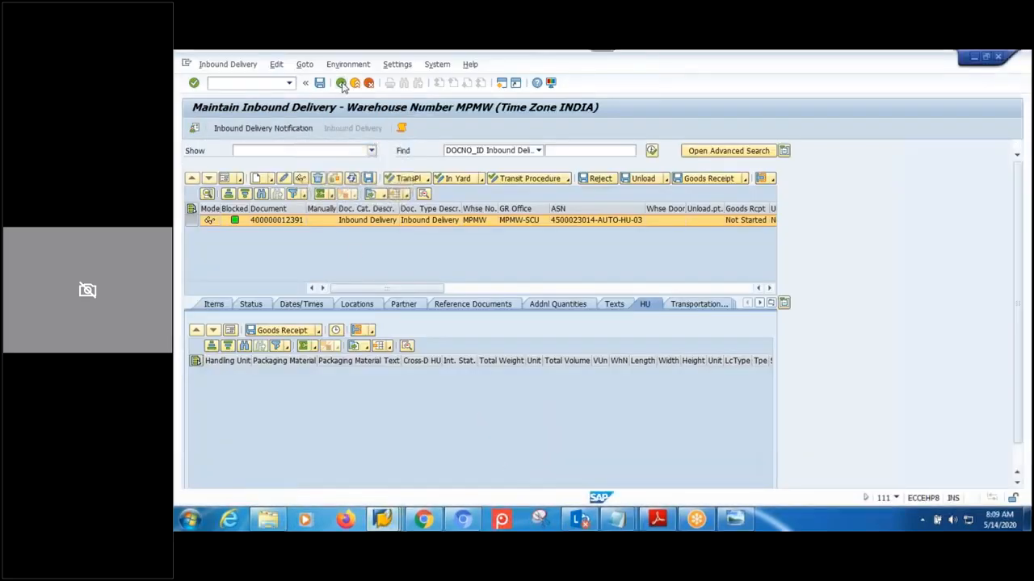
pyautogui.click(607, 150)
pyautogui.click(352, 295)
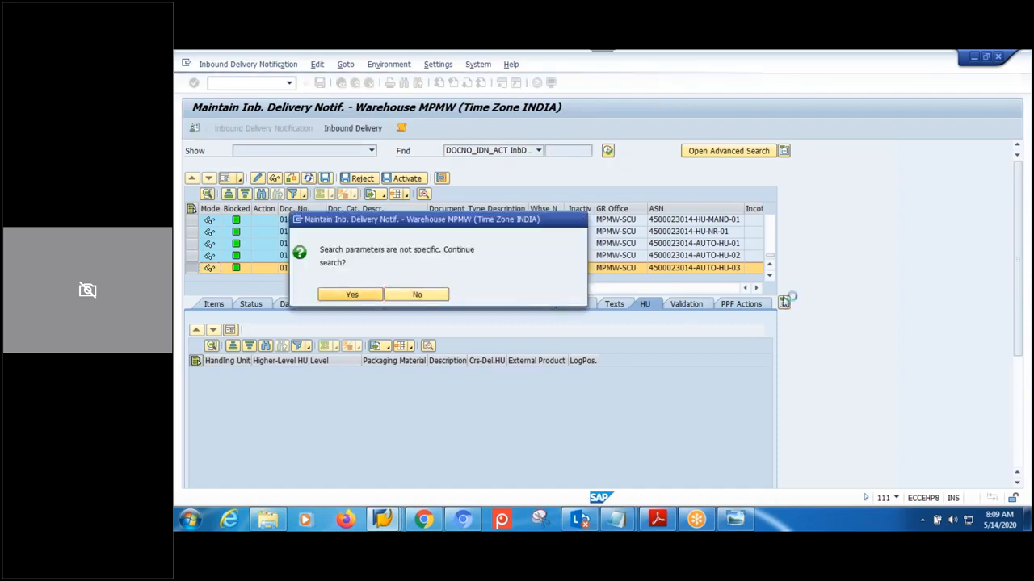
pyautogui.click(301, 267)
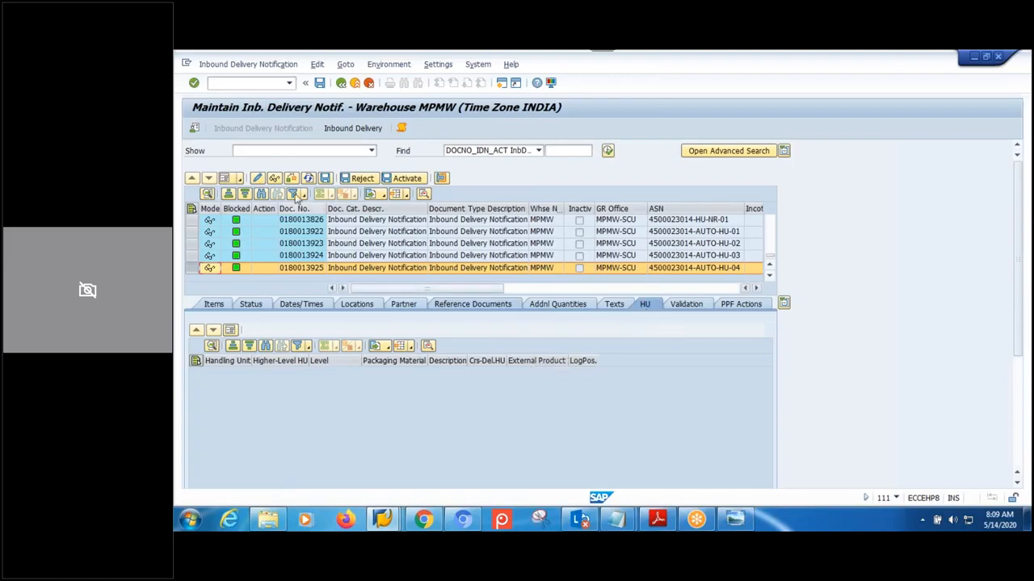
pyautogui.click(351, 132)
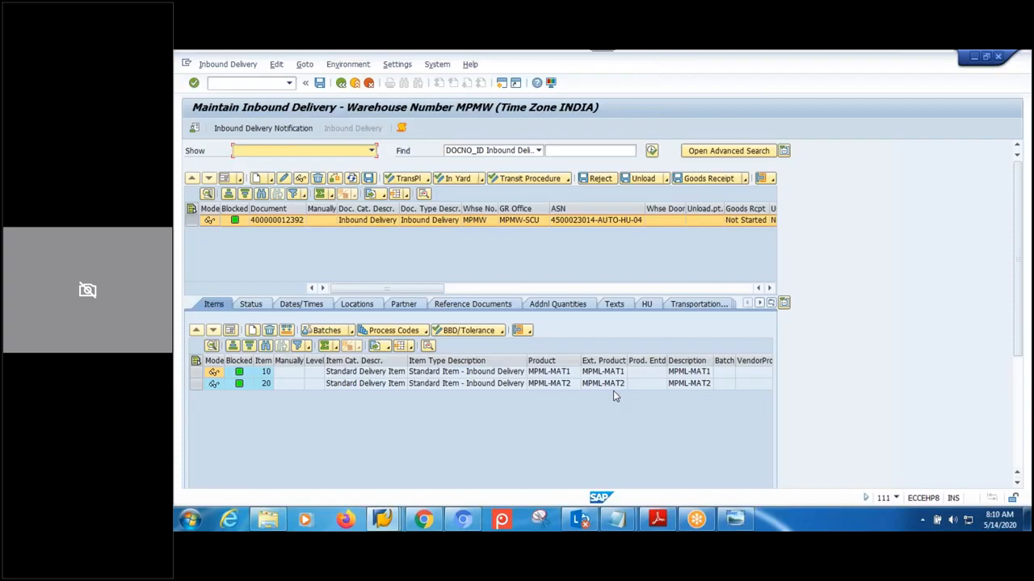
pyautogui.click(644, 305)
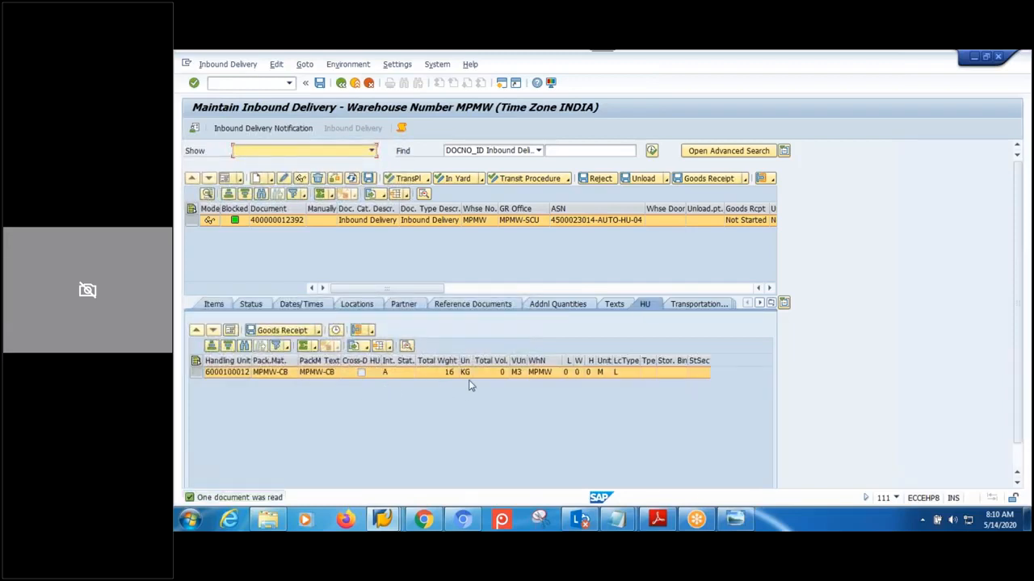
pyautogui.click(370, 331)
pyautogui.click(425, 346)
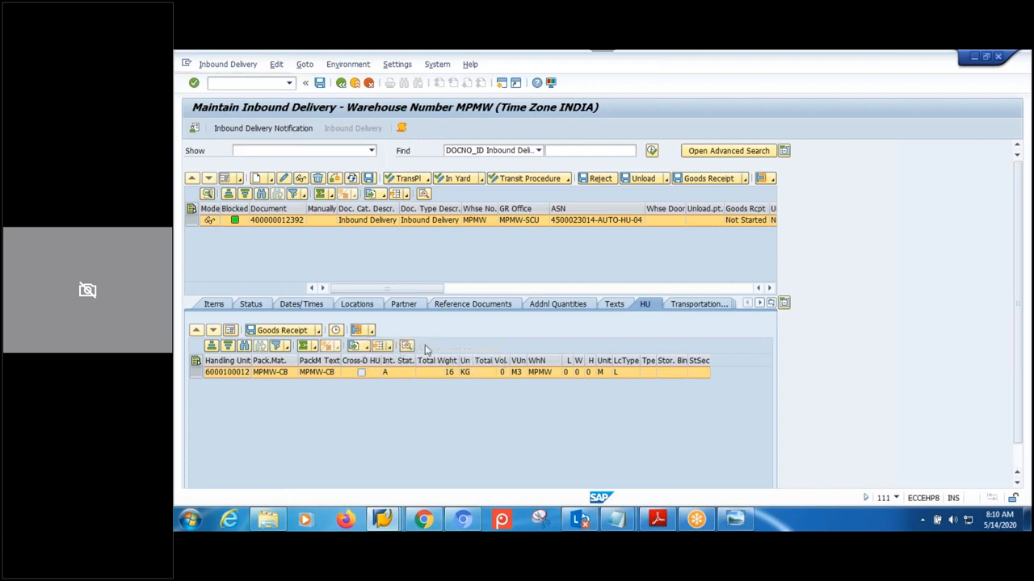
pyautogui.click(193, 176)
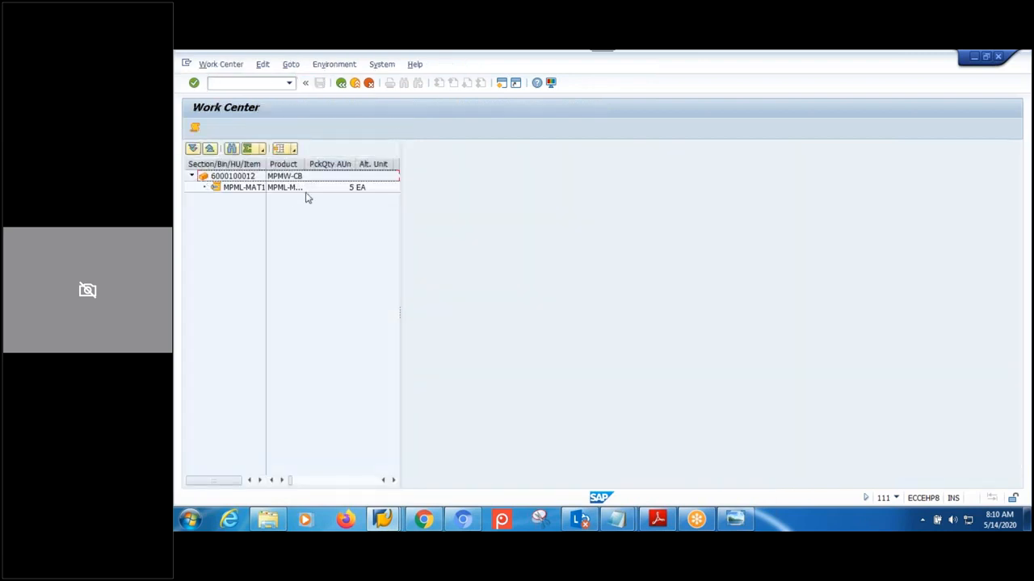
pyautogui.click(340, 84)
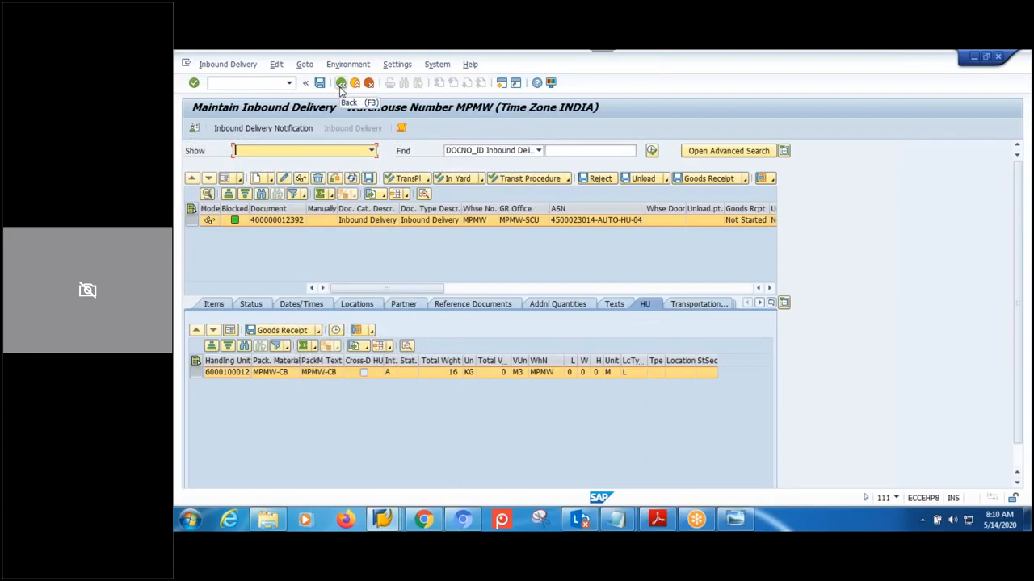
pyautogui.click(683, 181)
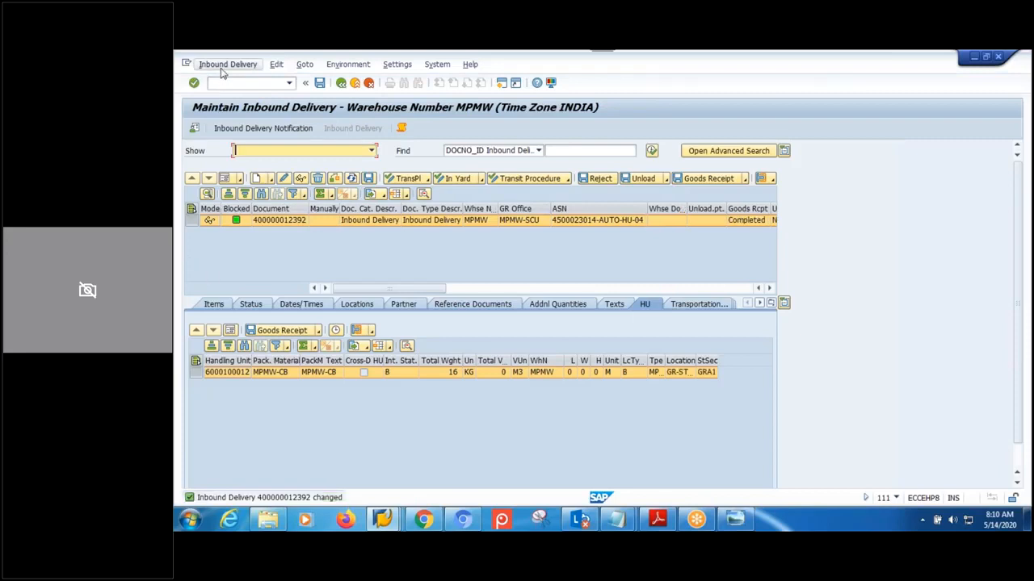
pyautogui.click(225, 304)
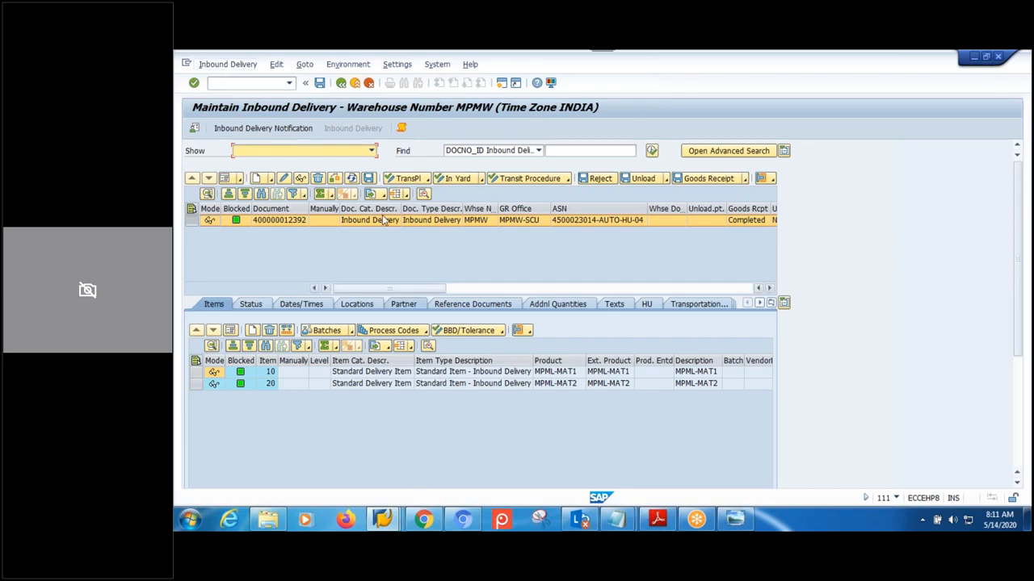
# - Bring up the inbound delivery's follow-on functions from the menu
pyautogui.click(229, 64)
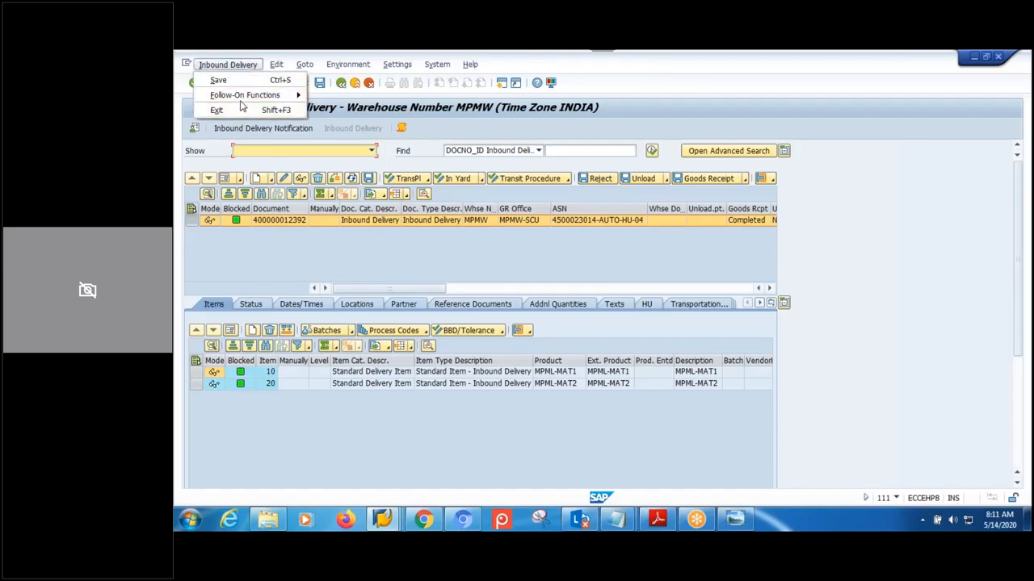
pyautogui.moveTo(242, 95)
pyautogui.click(335, 94)
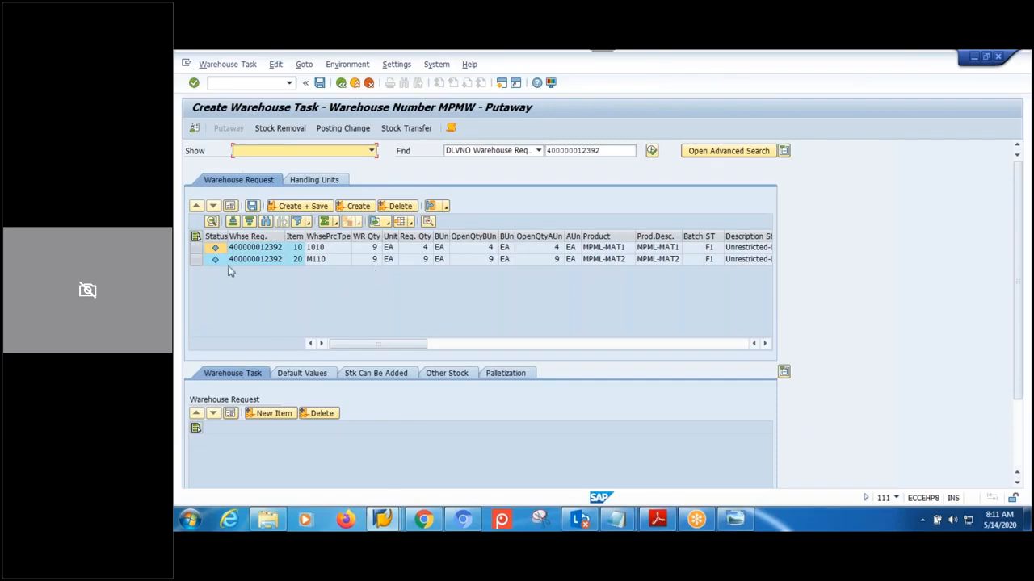
pyautogui.click(196, 248)
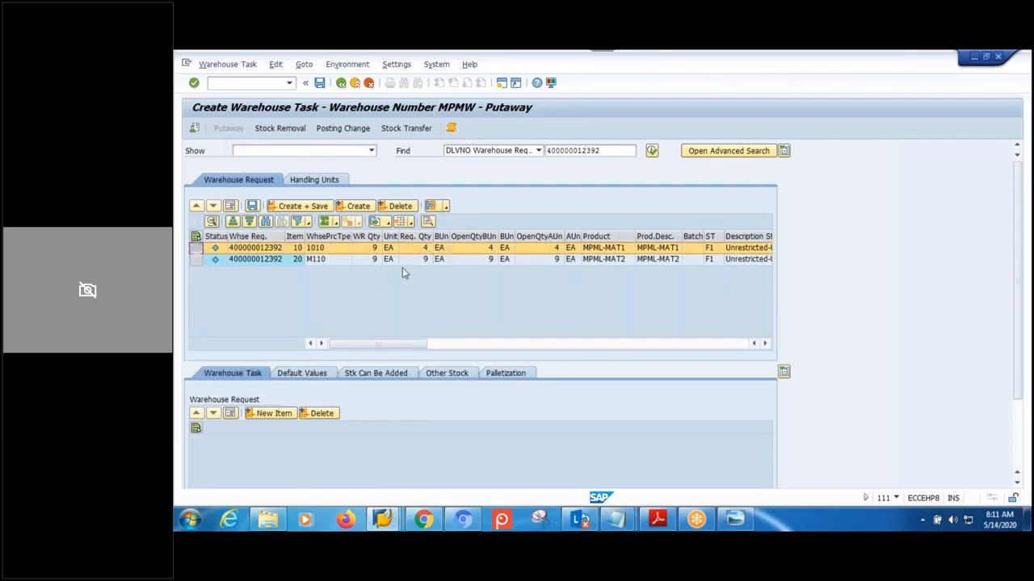
pyautogui.click(356, 260)
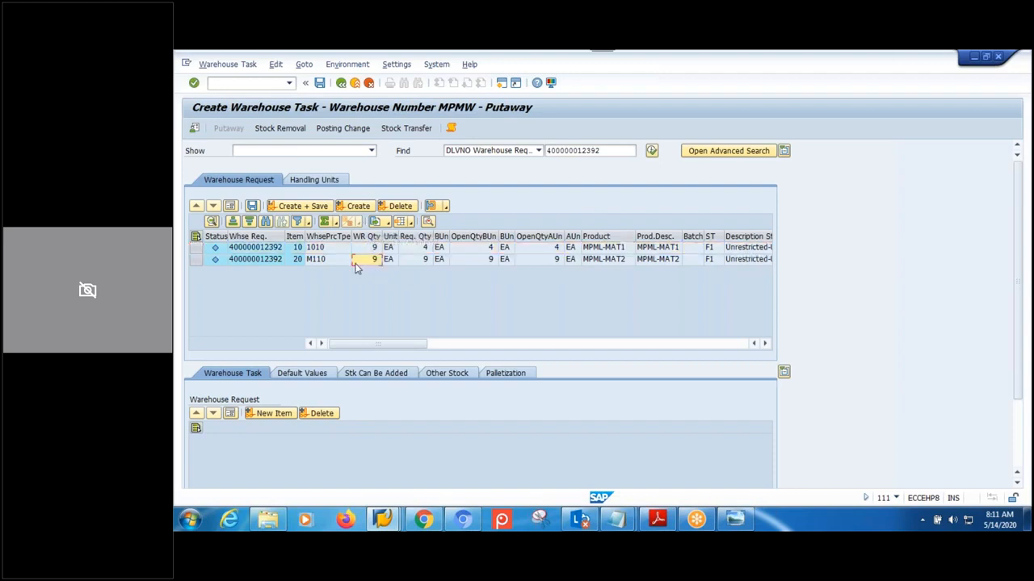
pyautogui.click(196, 260)
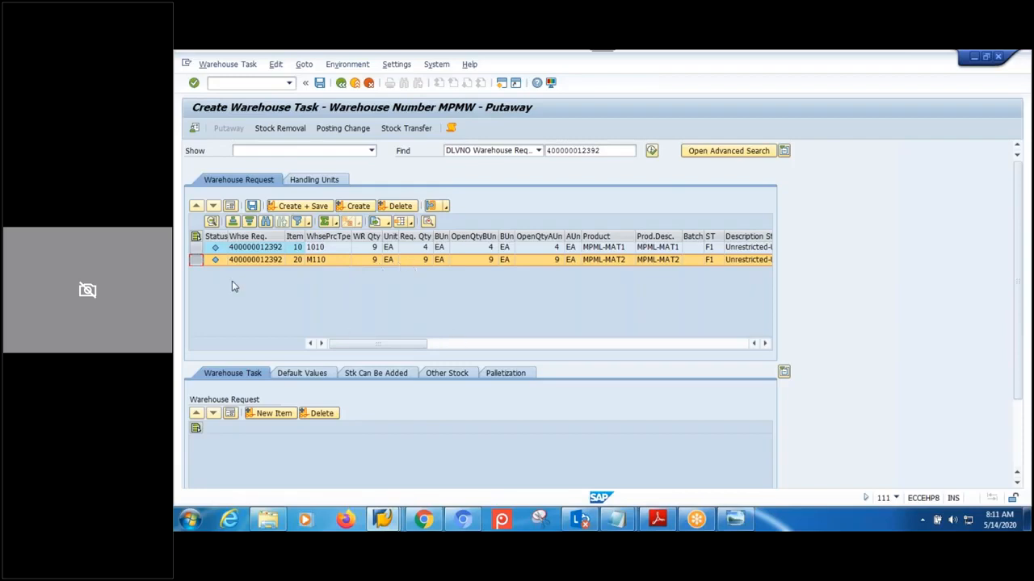
pyautogui.click(196, 248)
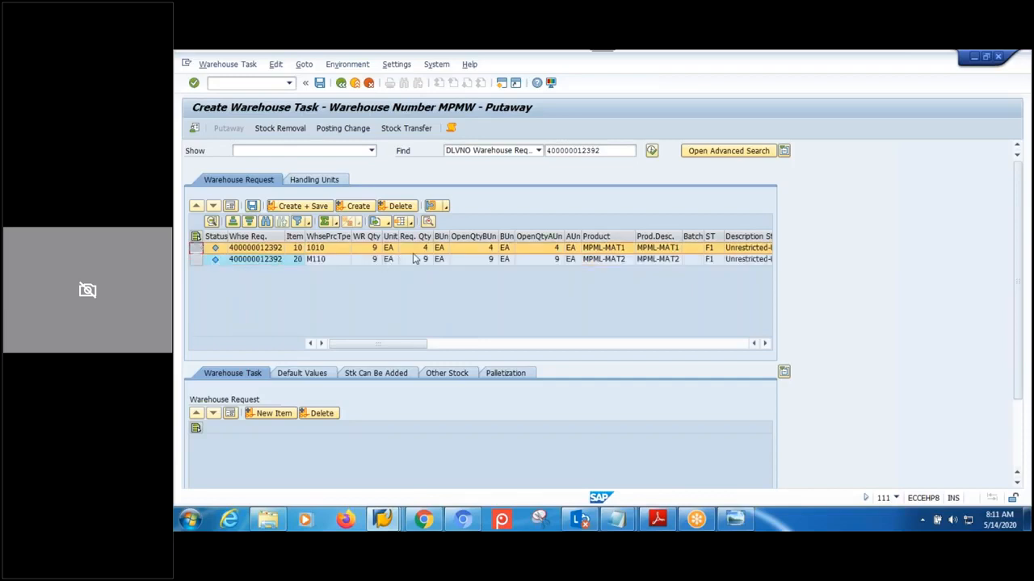
# - Check the handling unit awaiting putaway, then view the packaging specification diagram in Windows Photo Viewer
pyautogui.click(315, 180)
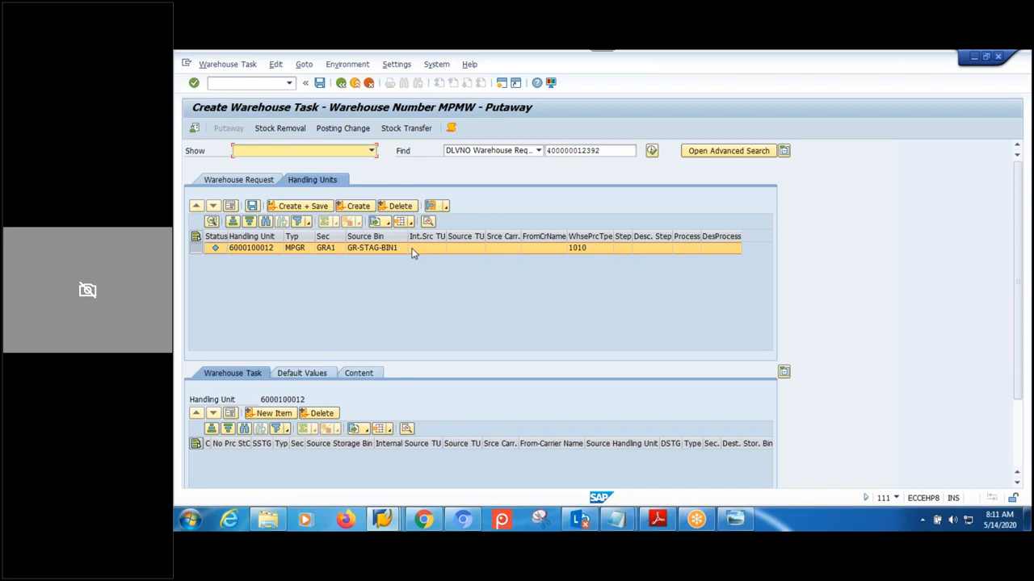
pyautogui.click(260, 182)
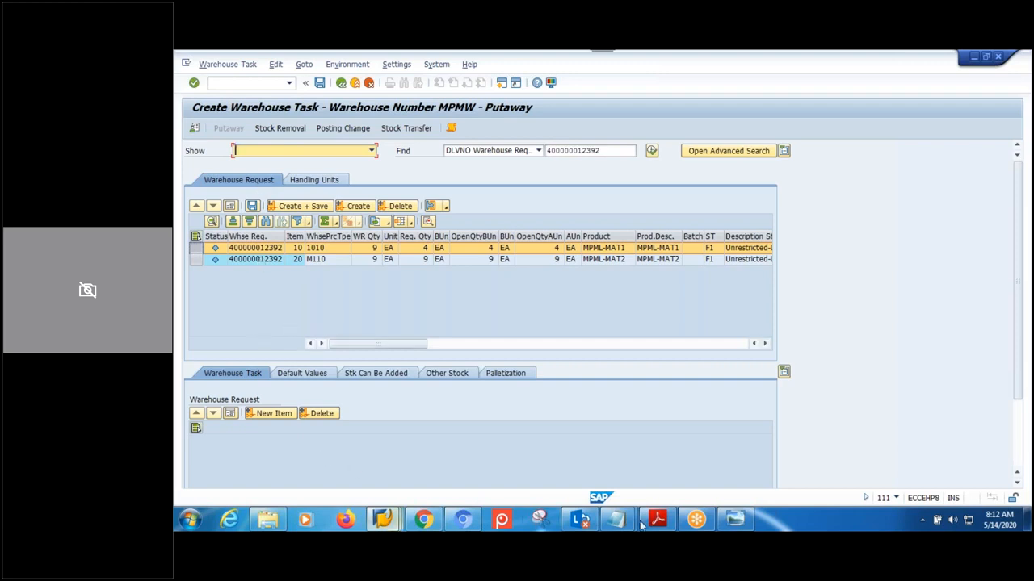
pyautogui.click(734, 519)
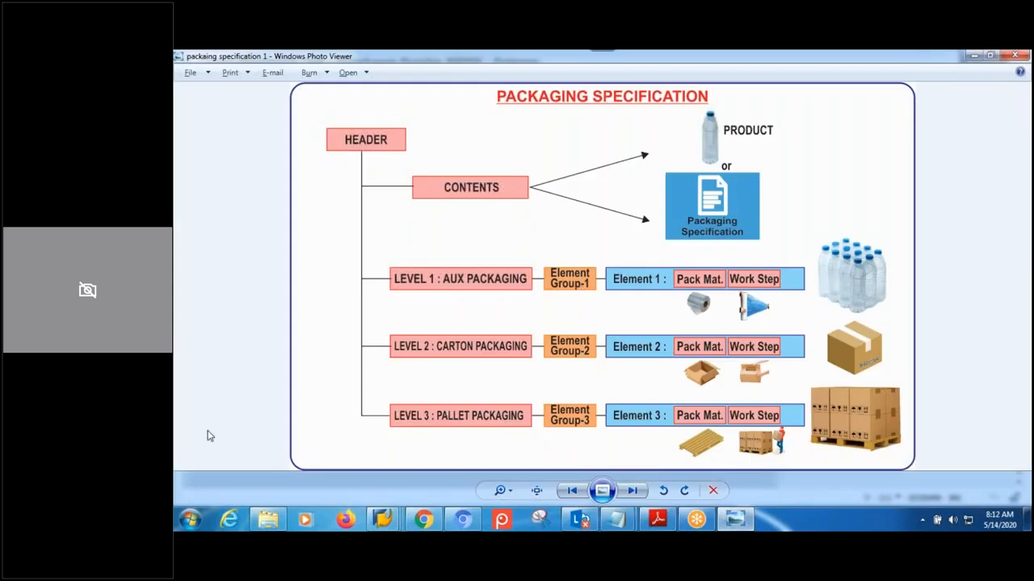
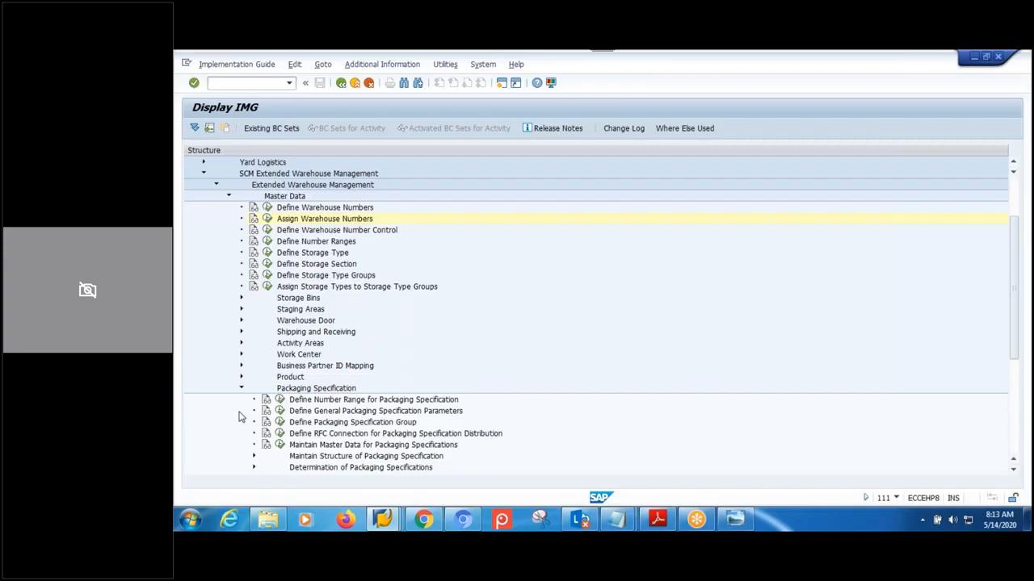
# - Go to Define Level Set under the packaging specification structure settings
pyautogui.click(311, 423)
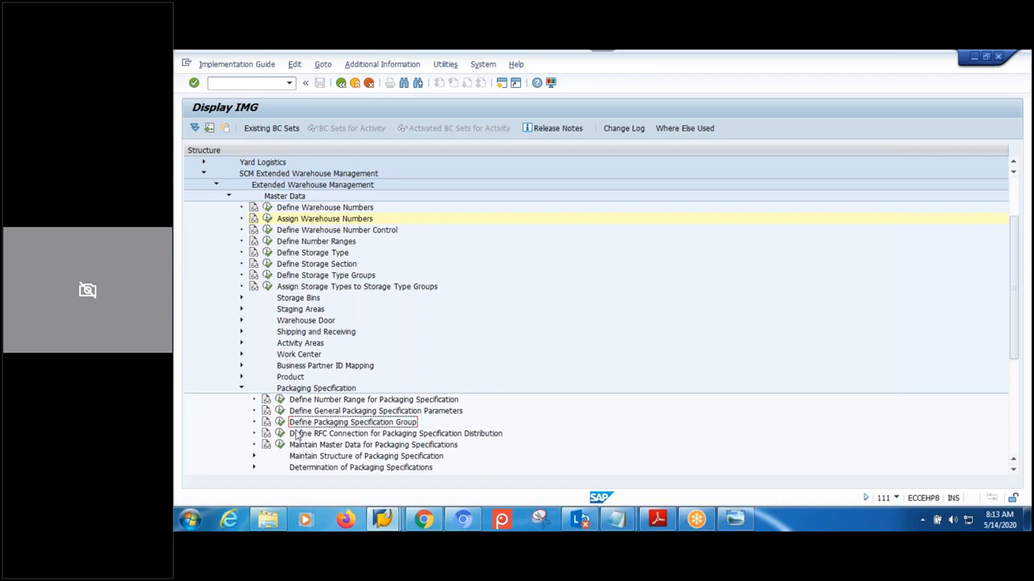
pyautogui.scroll(-1, 377, 426)
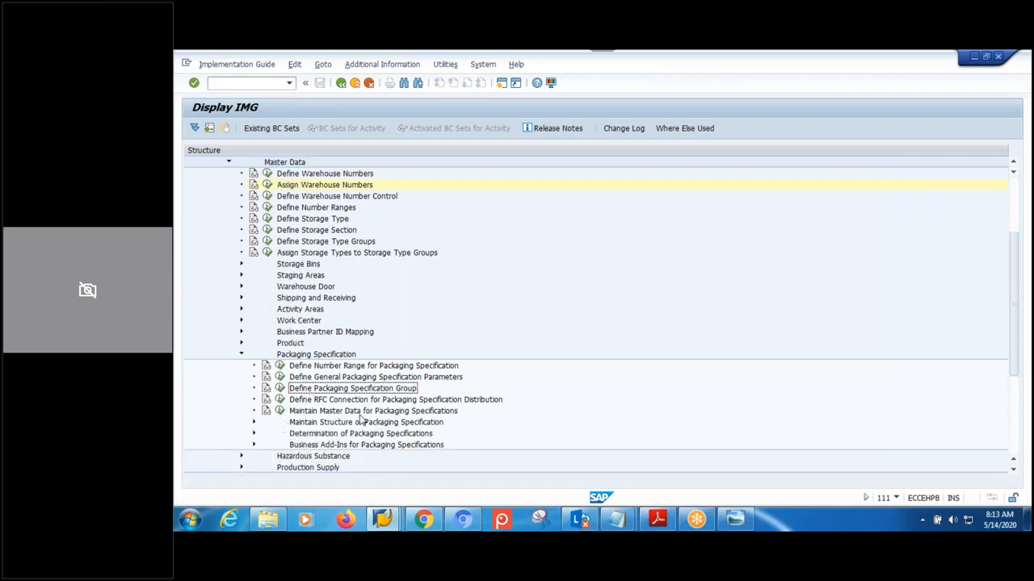
pyautogui.click(361, 423)
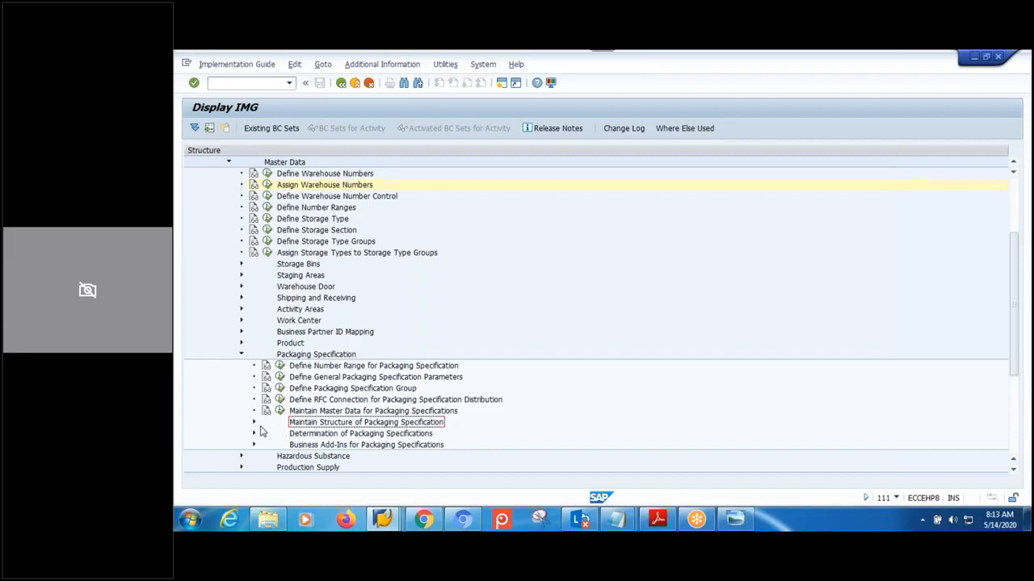
pyautogui.click(253, 424)
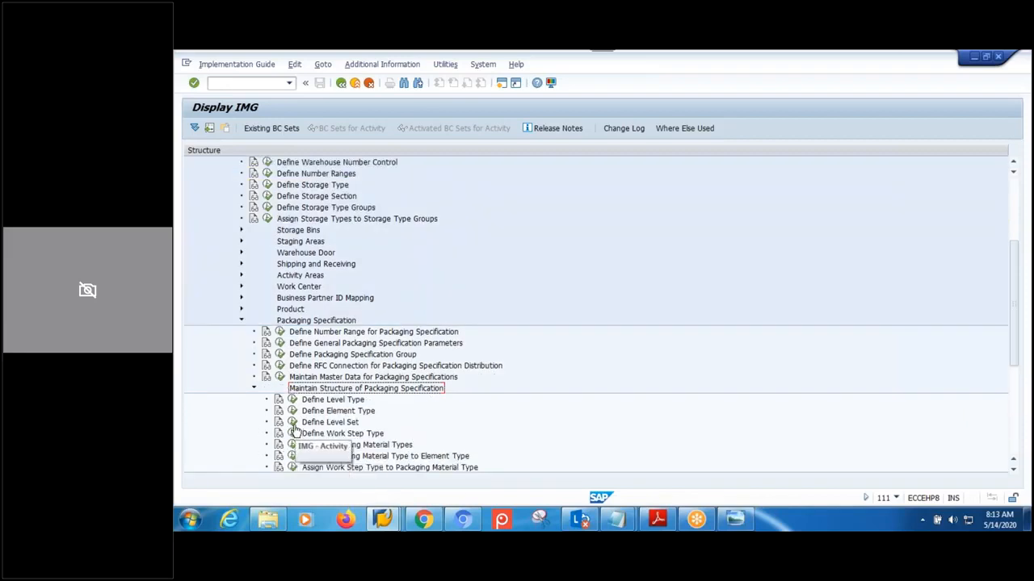
pyautogui.click(292, 421)
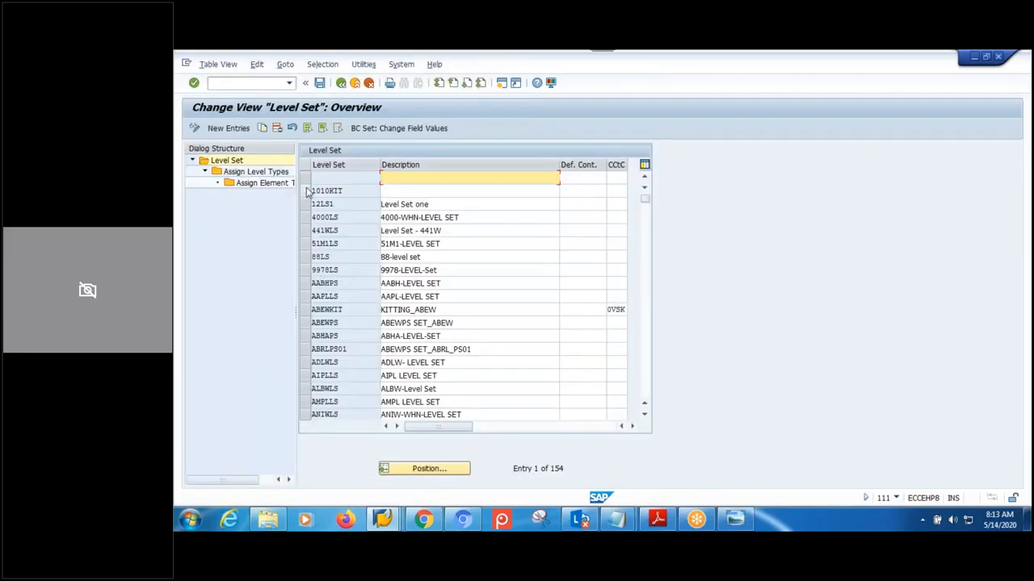
# - Review level set 1010KIT's level types and level type 10CB's element types, then return to packspec 1790
pyautogui.doubleClick(274, 173)
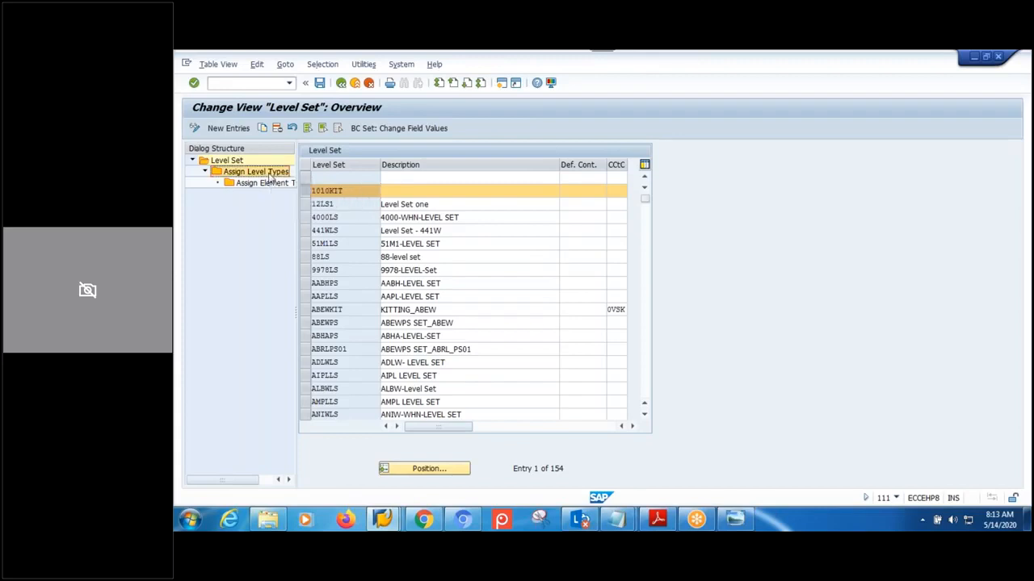
pyautogui.click(305, 219)
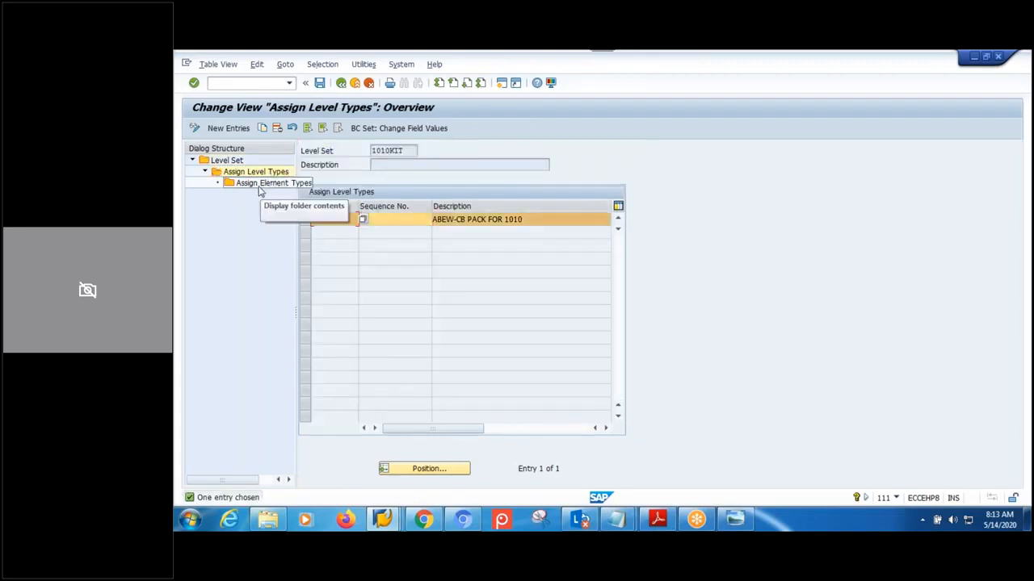
pyautogui.doubleClick(263, 194)
pyautogui.click(370, 234)
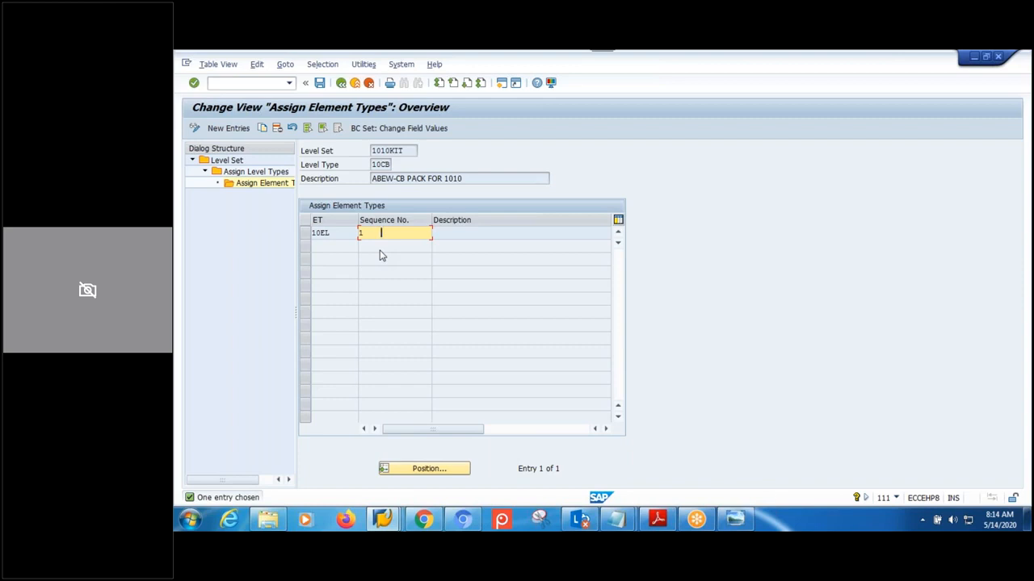
pyautogui.click(340, 82)
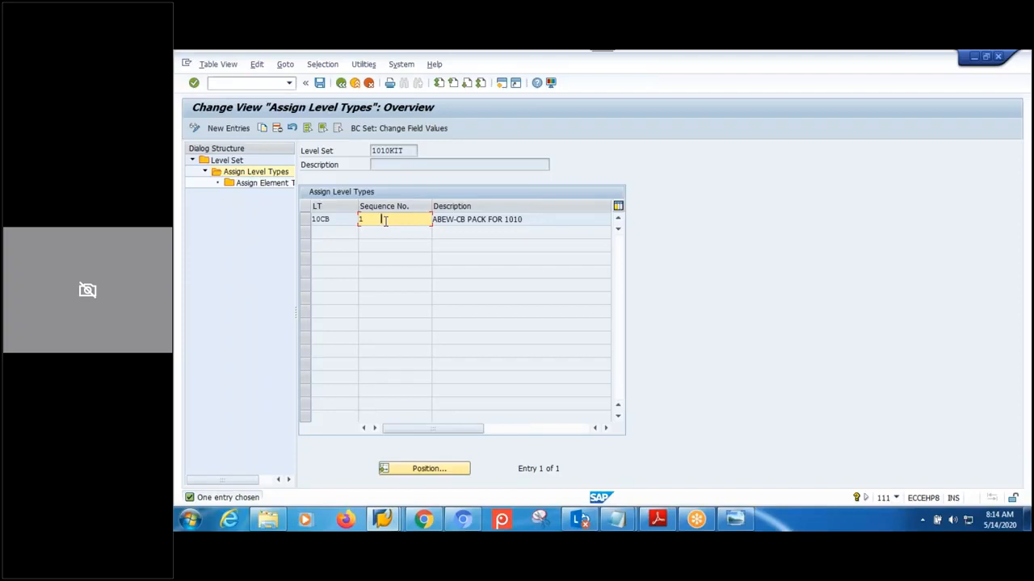
pyautogui.click(341, 82)
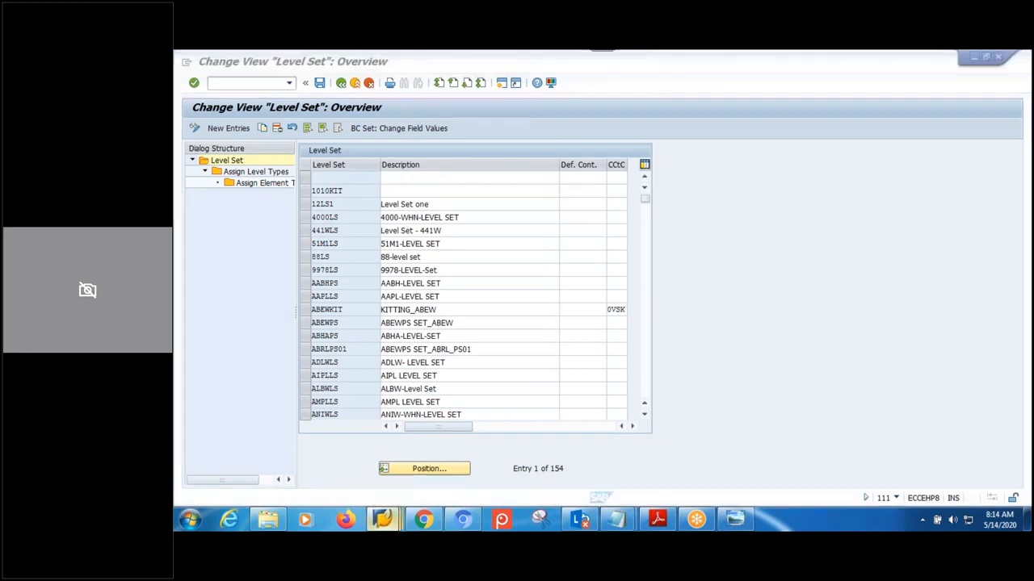
pyautogui.moveTo(382, 519)
pyautogui.click(390, 454)
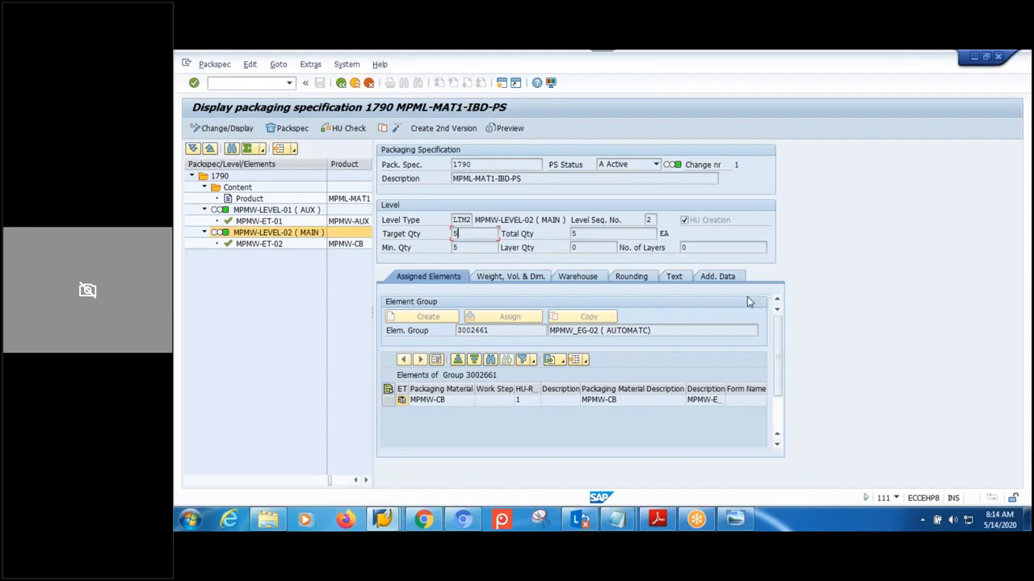
# - Request a print preview of packaging specification 1790 on output device LP01
pyautogui.click(499, 128)
pyautogui.click(328, 171)
pyautogui.click(302, 183)
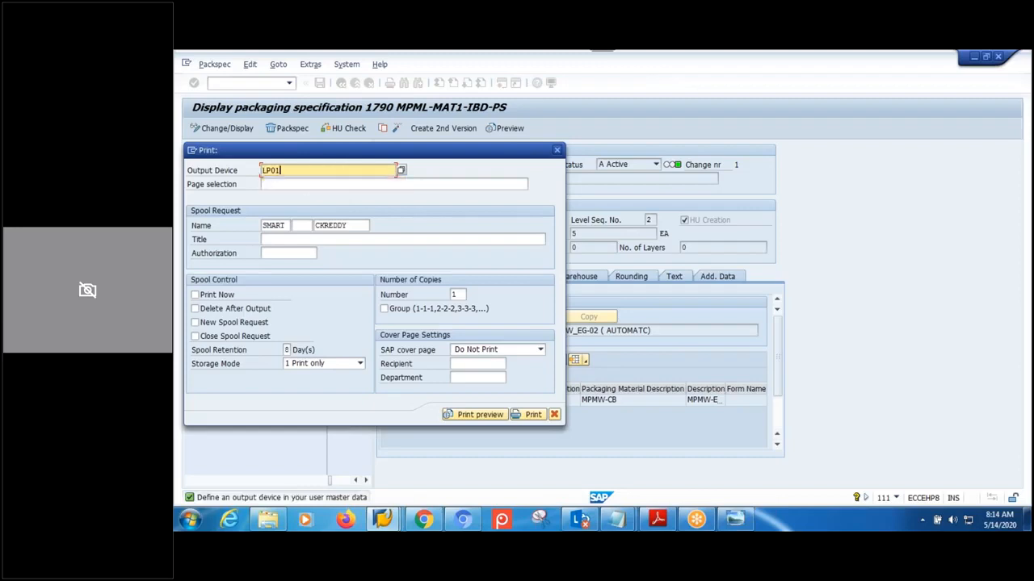
pyautogui.click(469, 415)
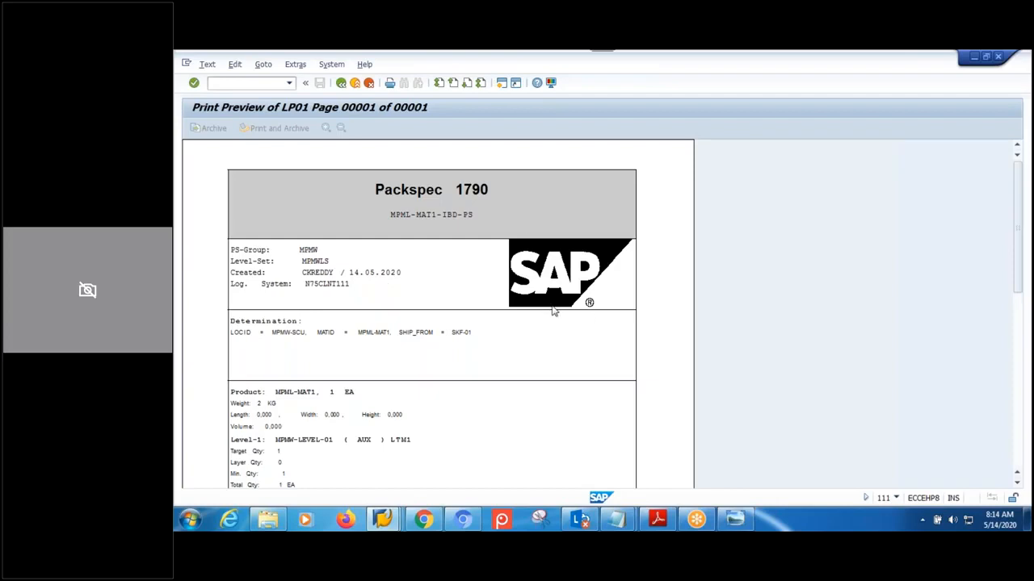
# - Scroll through the preview listing both levels with packaging materials MPMW-AUX and MPMW-CB
pyautogui.scroll(-5, 553, 311)
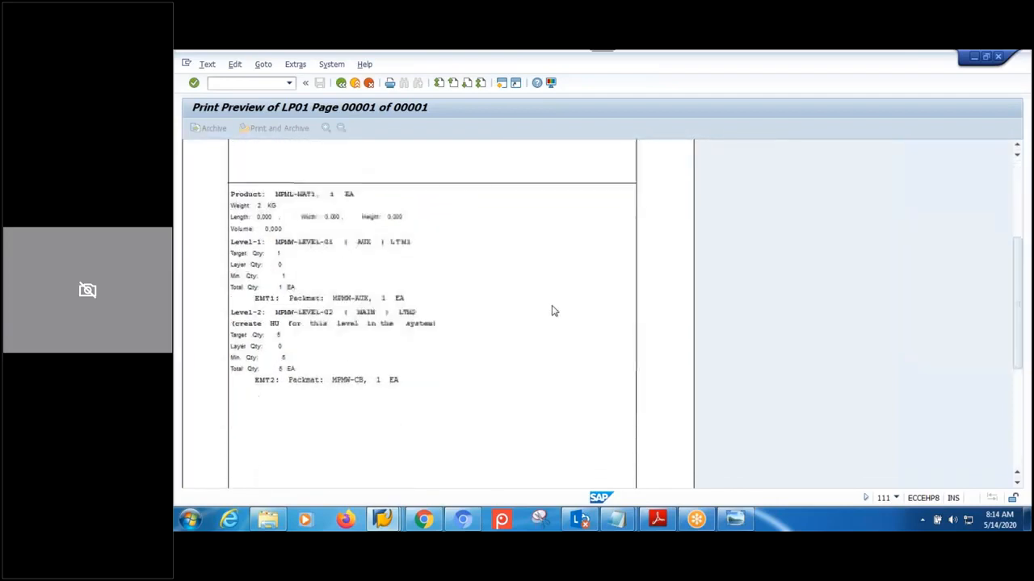
pyautogui.scroll(-4, 553, 311)
pyautogui.scroll(-2, 553, 311)
pyautogui.scroll(7, 554, 311)
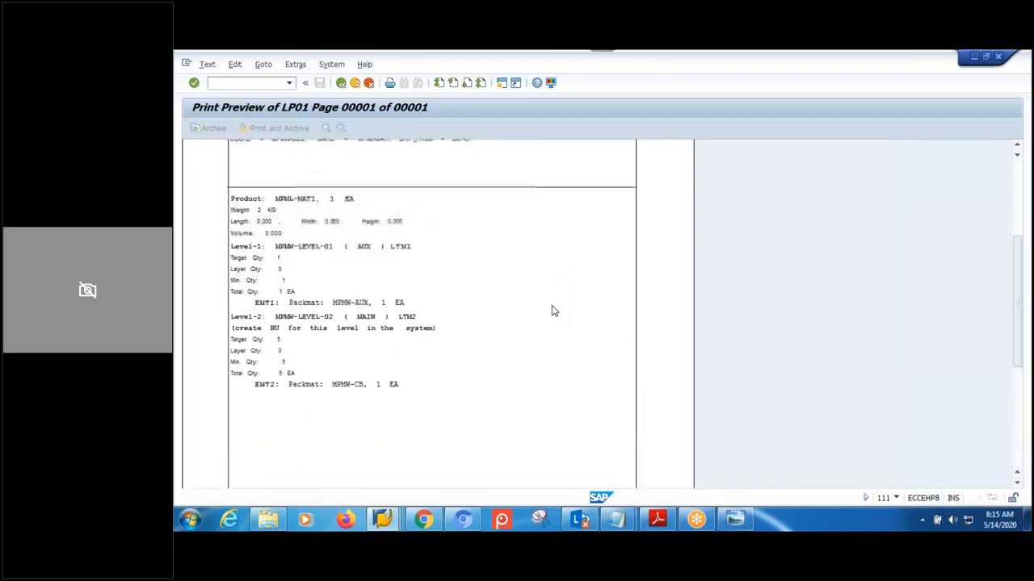
pyautogui.scroll(4, 553, 311)
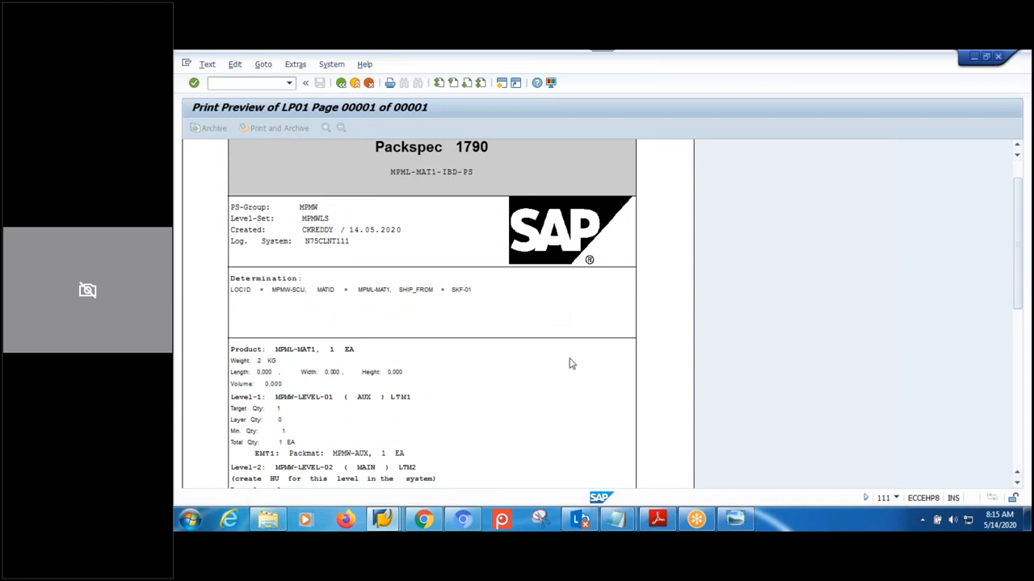
pyautogui.scroll(1, 567, 358)
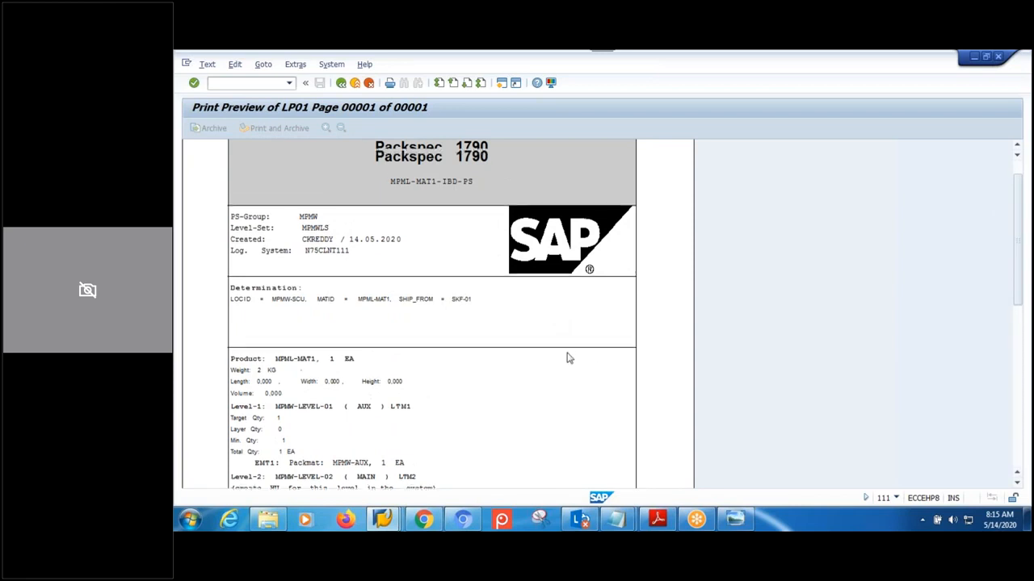
pyautogui.click(382, 523)
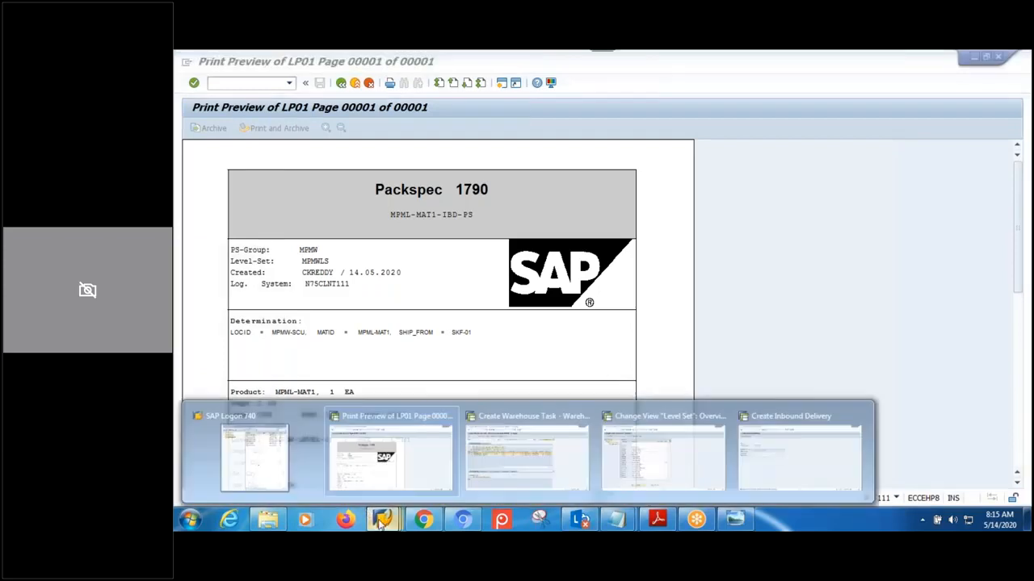
# - Leave the print preview and specification display to get back to the SAP Easy Access menu
pyautogui.click(395, 472)
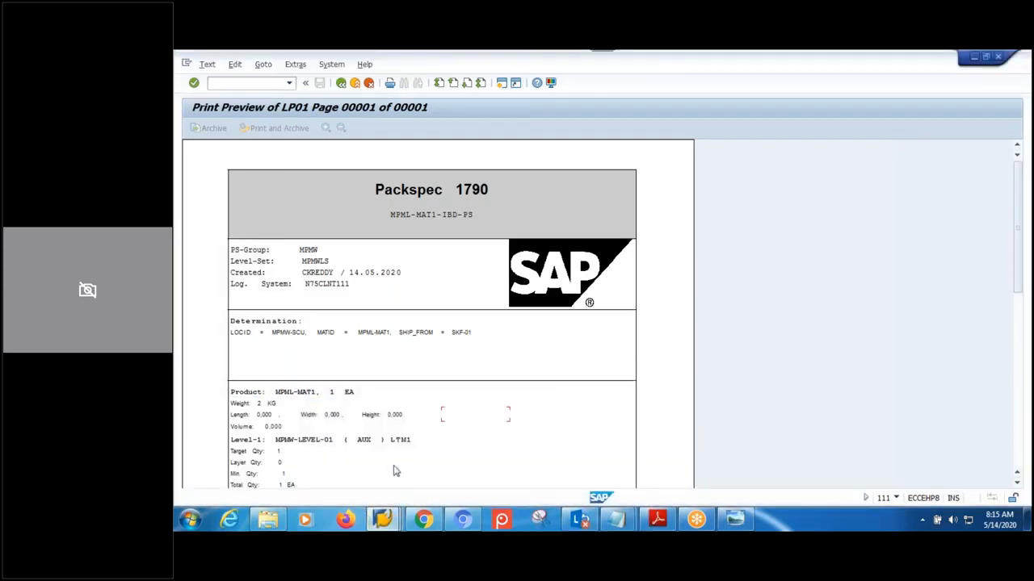
pyautogui.click(382, 521)
pyautogui.click(341, 83)
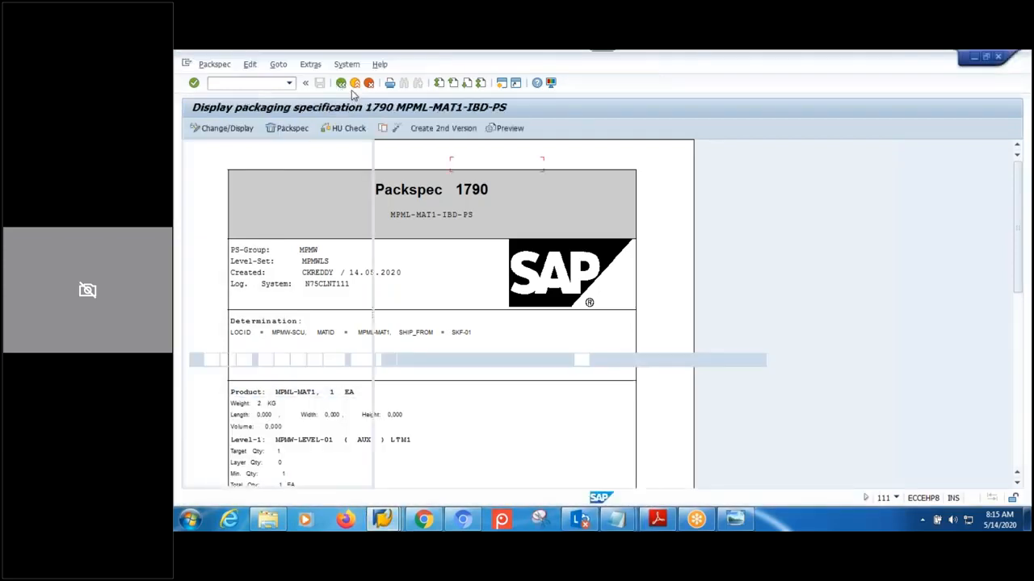
pyautogui.click(341, 83)
pyautogui.click(341, 83)
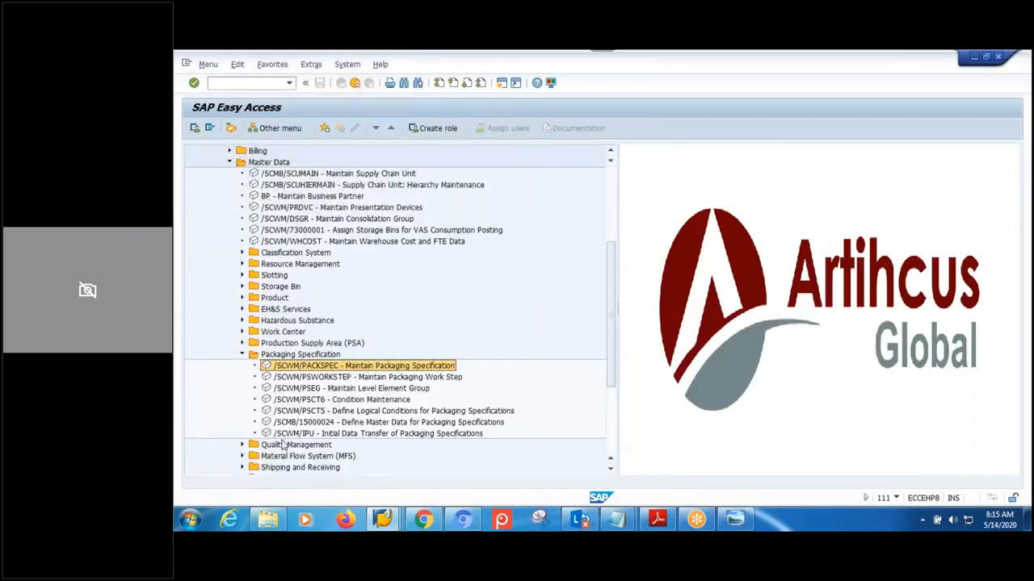
# - Look at the initial packaging specification upload transaction under Interfaces > Data Upload, then return
pyautogui.click(242, 354)
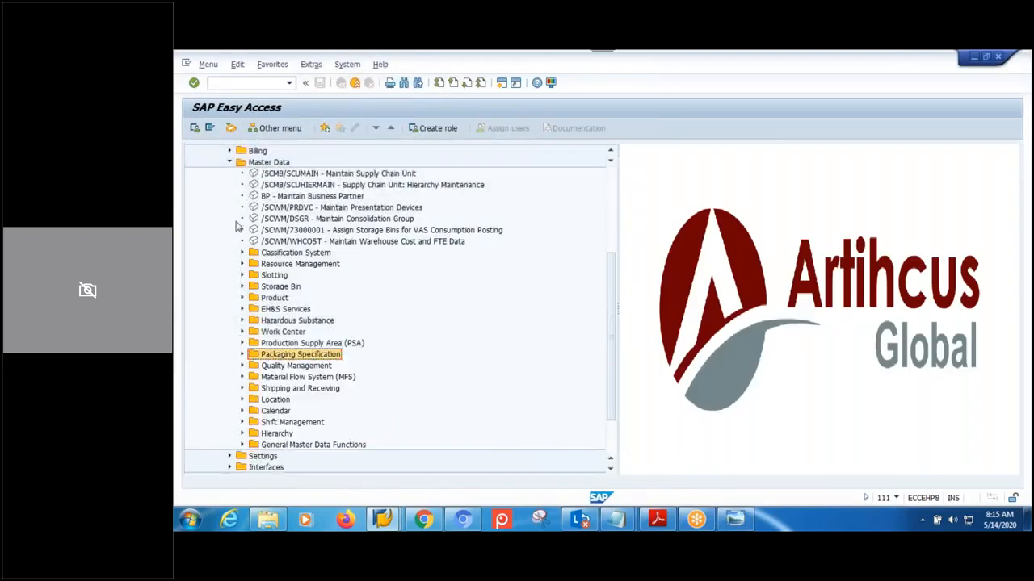
pyautogui.click(230, 162)
pyautogui.click(277, 345)
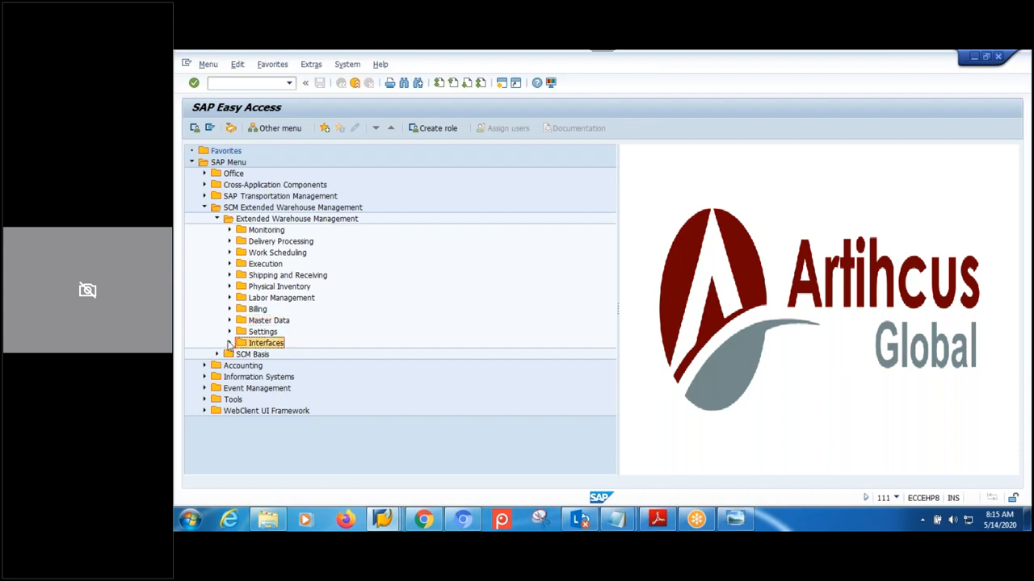
pyautogui.click(229, 343)
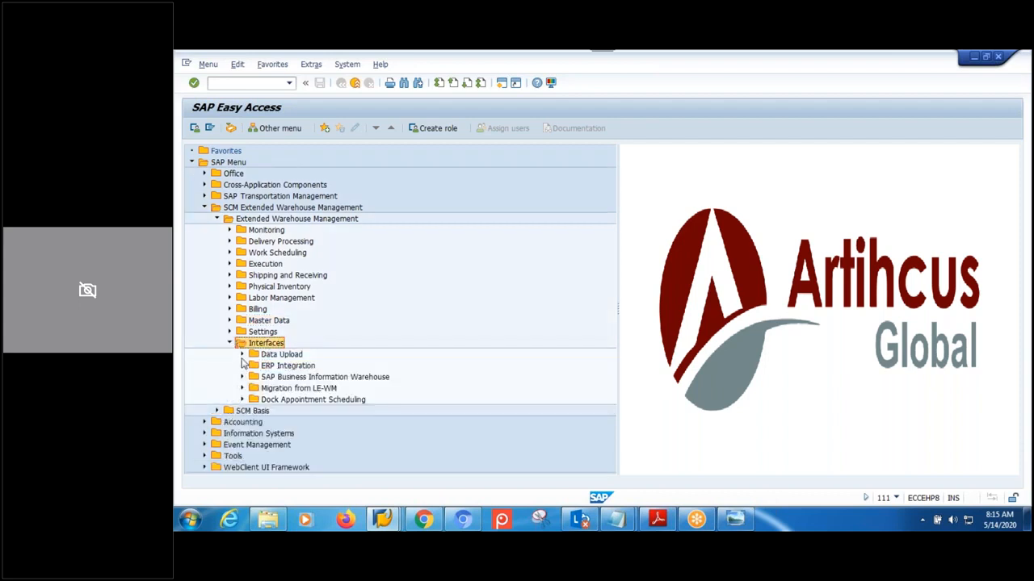
pyautogui.click(242, 355)
pyautogui.scroll(-1, 359, 379)
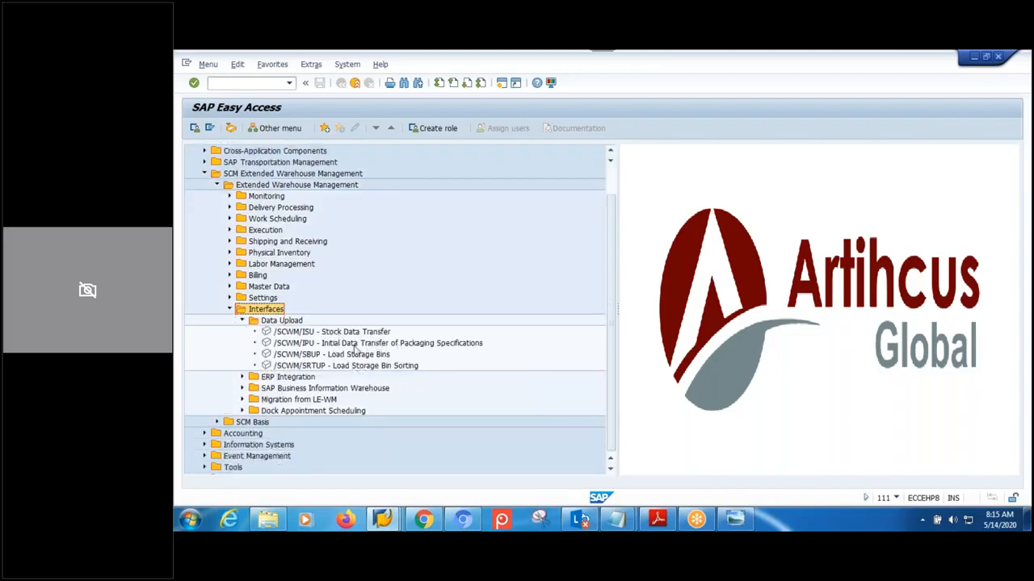
pyautogui.click(355, 346)
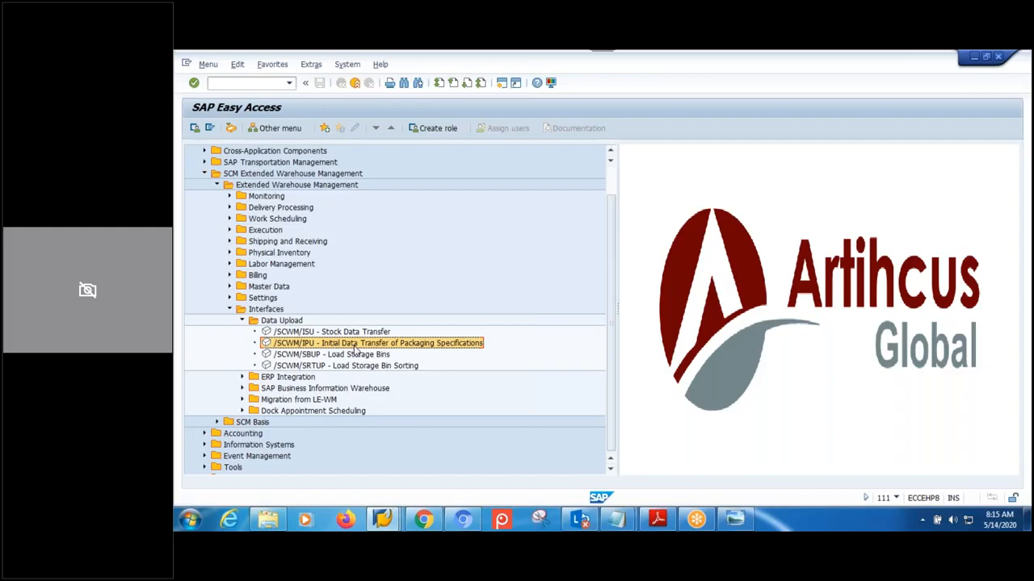
pyautogui.doubleClick(356, 346)
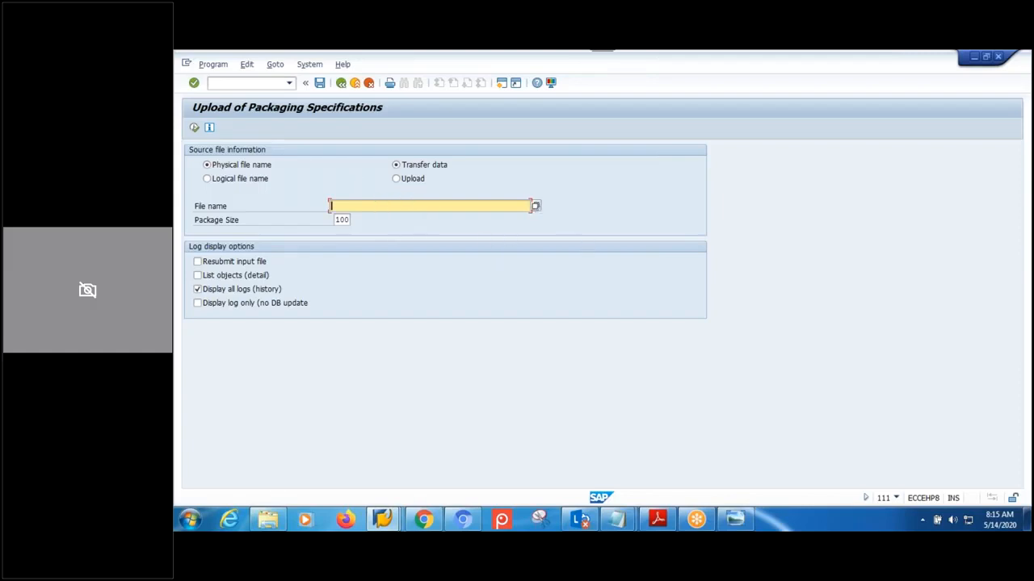
pyautogui.click(341, 84)
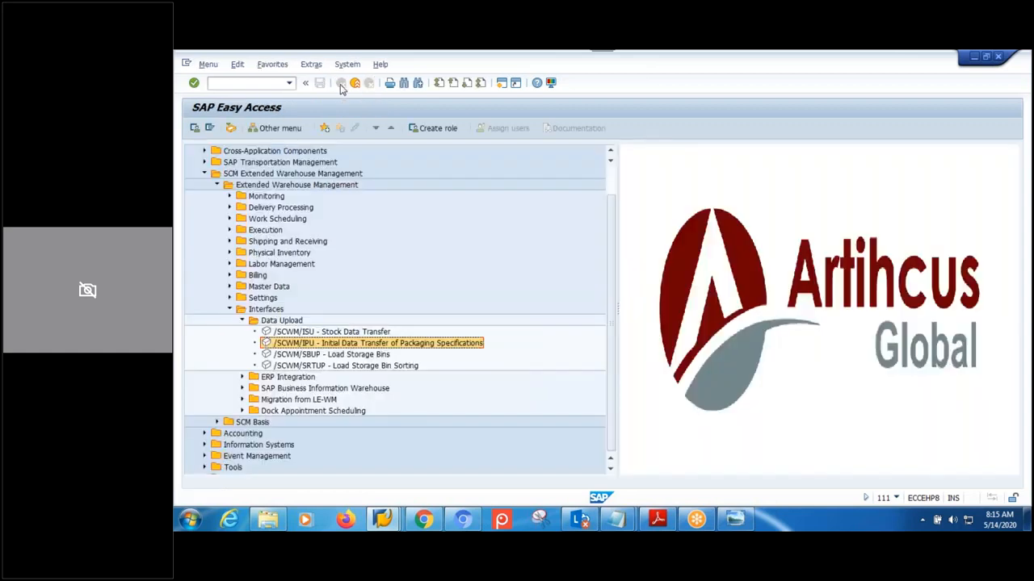
# - Launch /SCWM/PACKSPEC Maintain Packaging Specification from Master Data > Packaging Specification
pyautogui.click(230, 310)
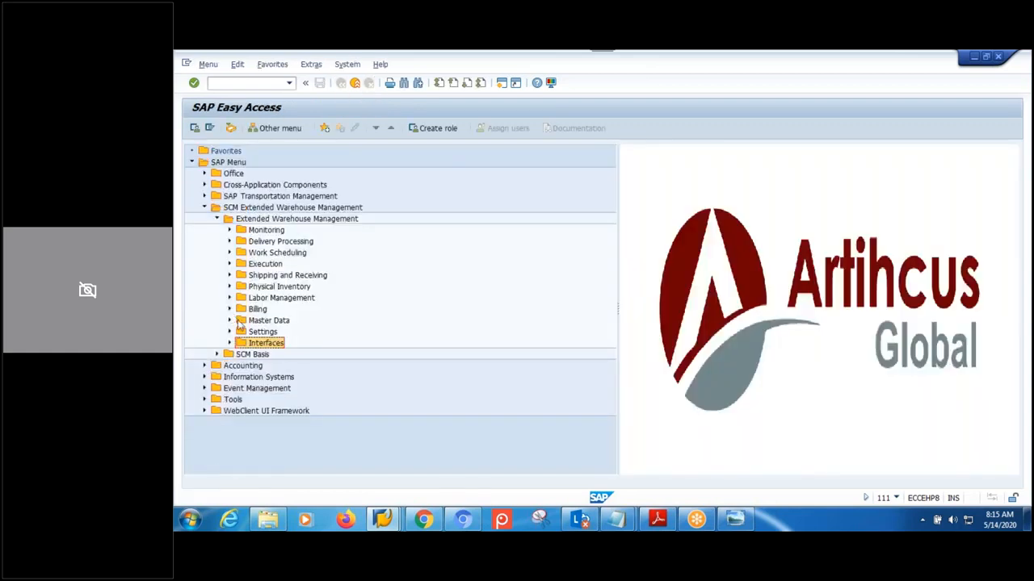
pyautogui.click(230, 320)
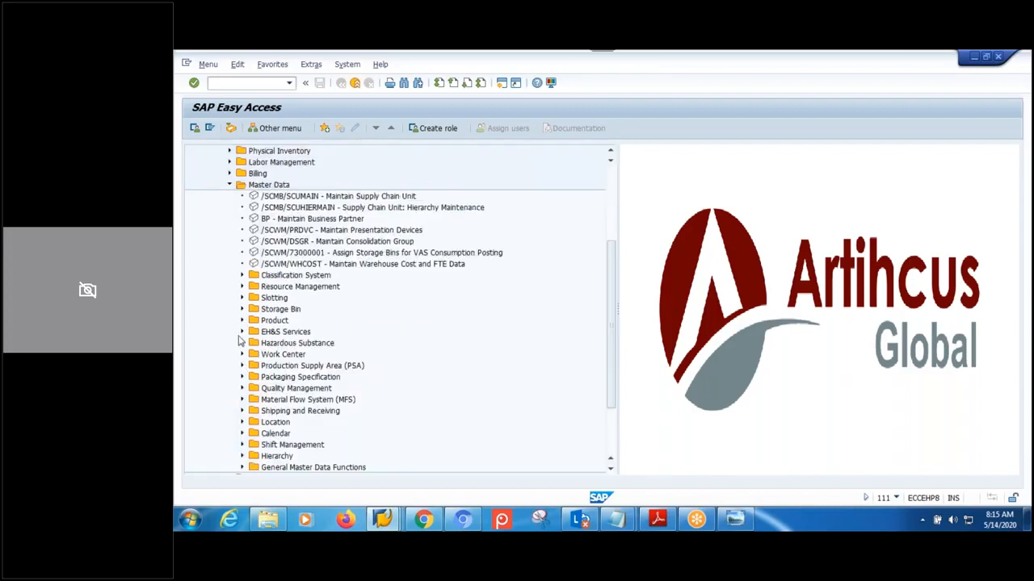
pyautogui.click(242, 377)
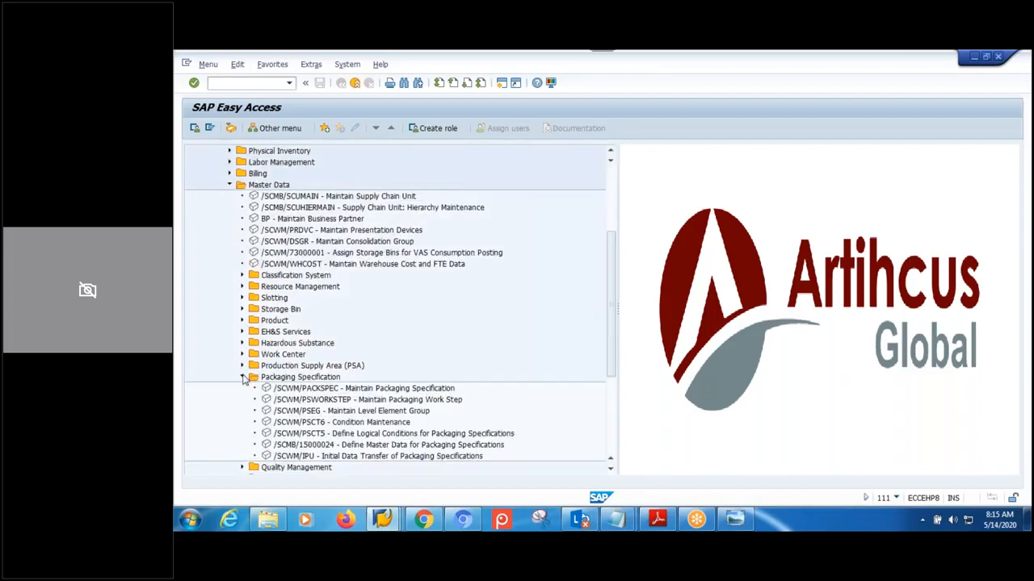
pyautogui.doubleClick(339, 390)
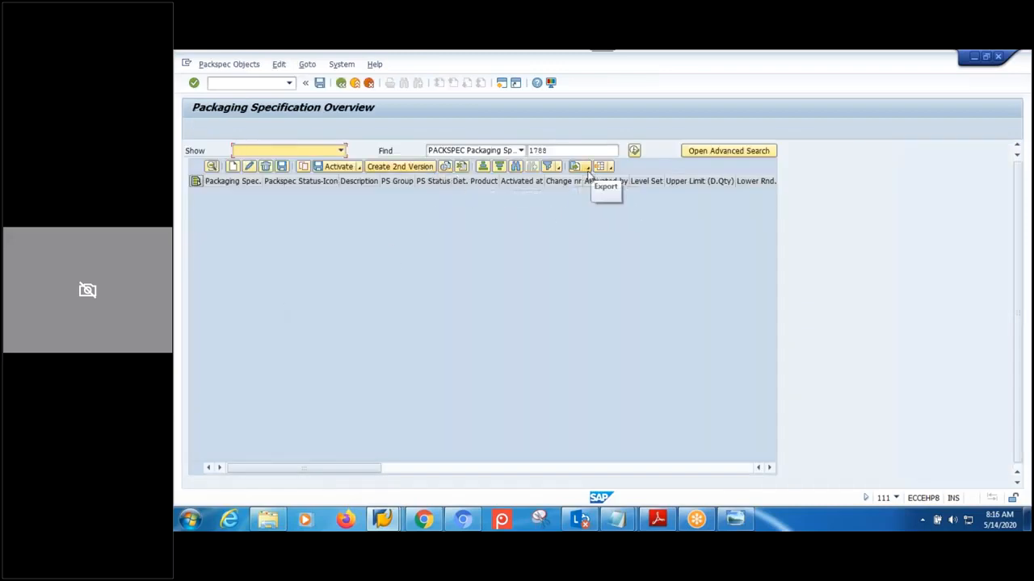
# - Export the overview as a spreadsheet named packspec on the Desktop
pyautogui.click(587, 168)
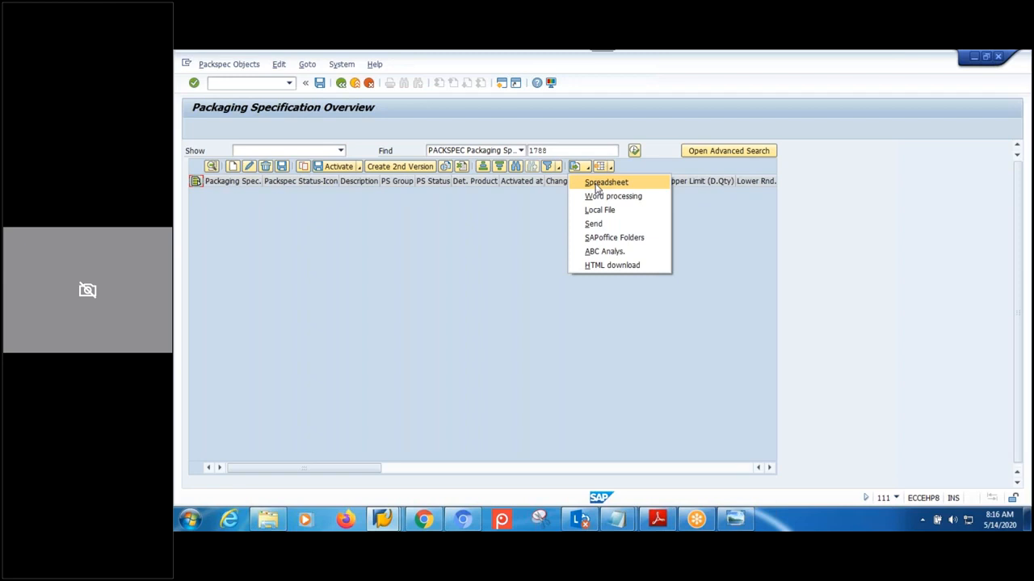
pyautogui.click(596, 184)
pyautogui.click(398, 346)
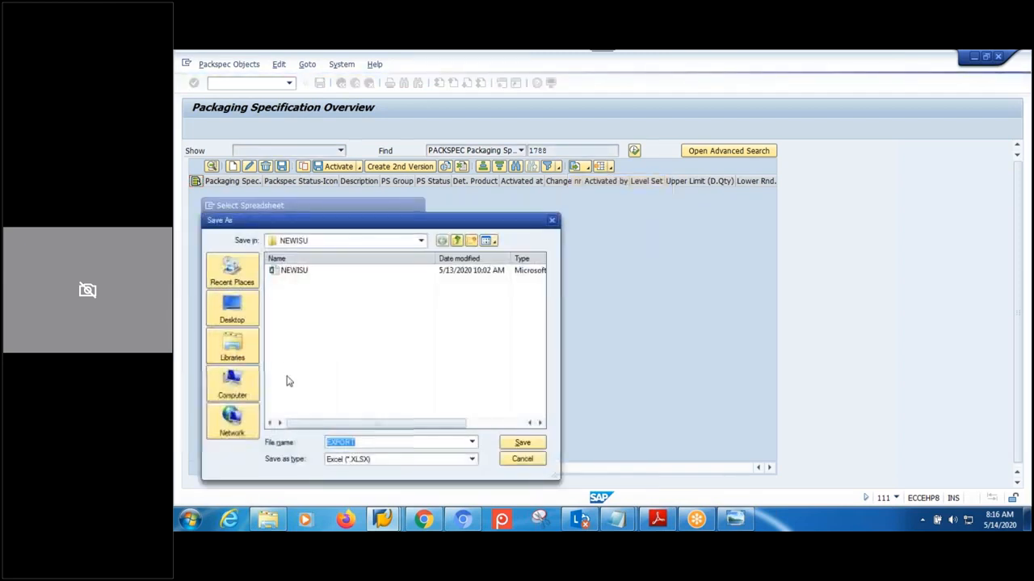
pyautogui.click(240, 316)
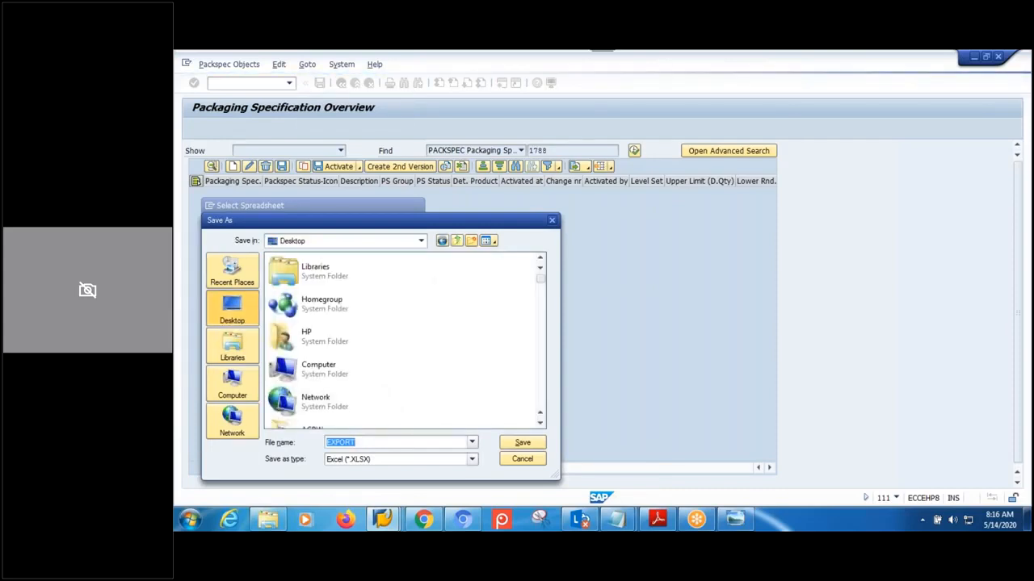
pyautogui.write('packs')
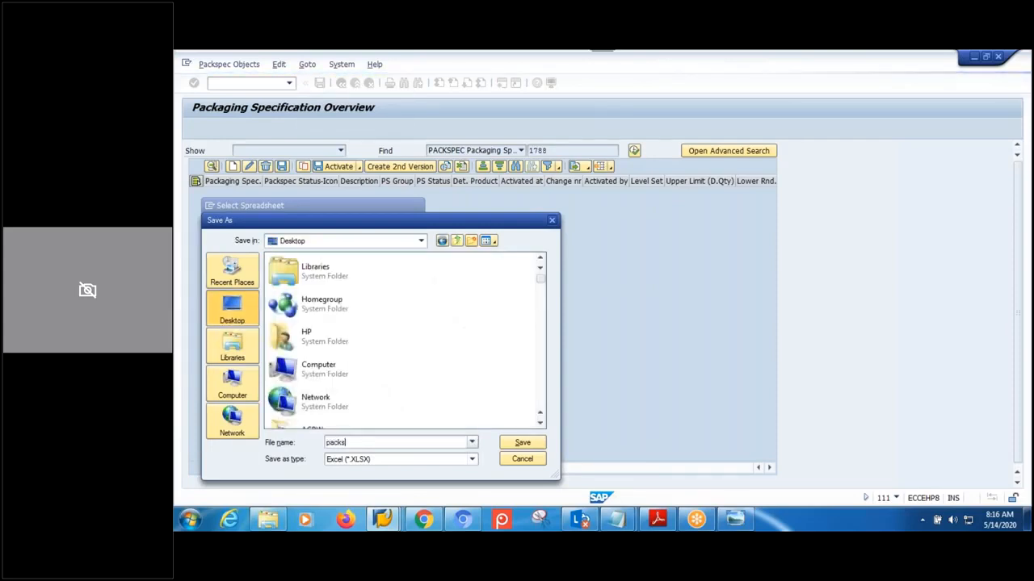
pyautogui.write('pec')
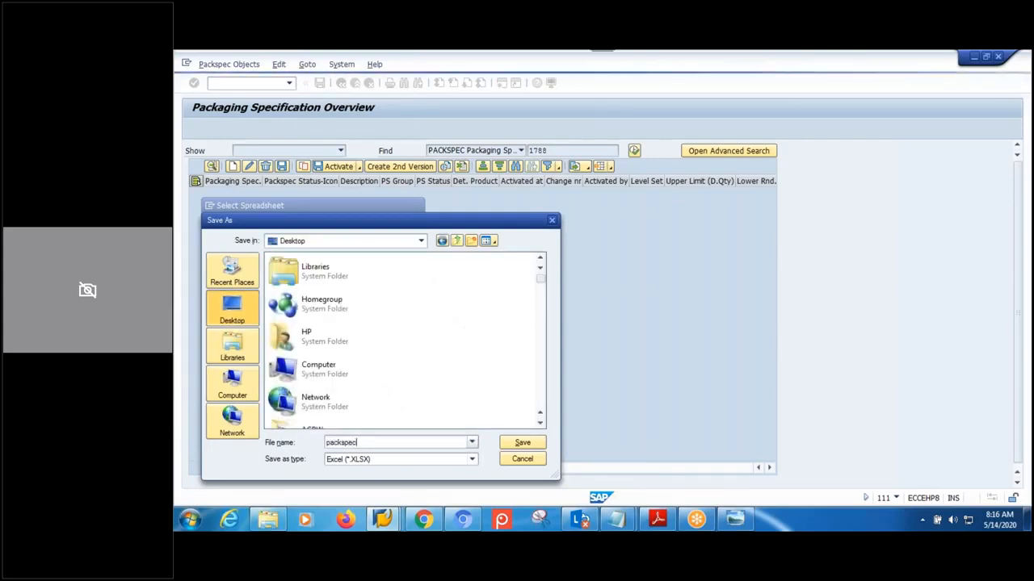
pyautogui.click(517, 442)
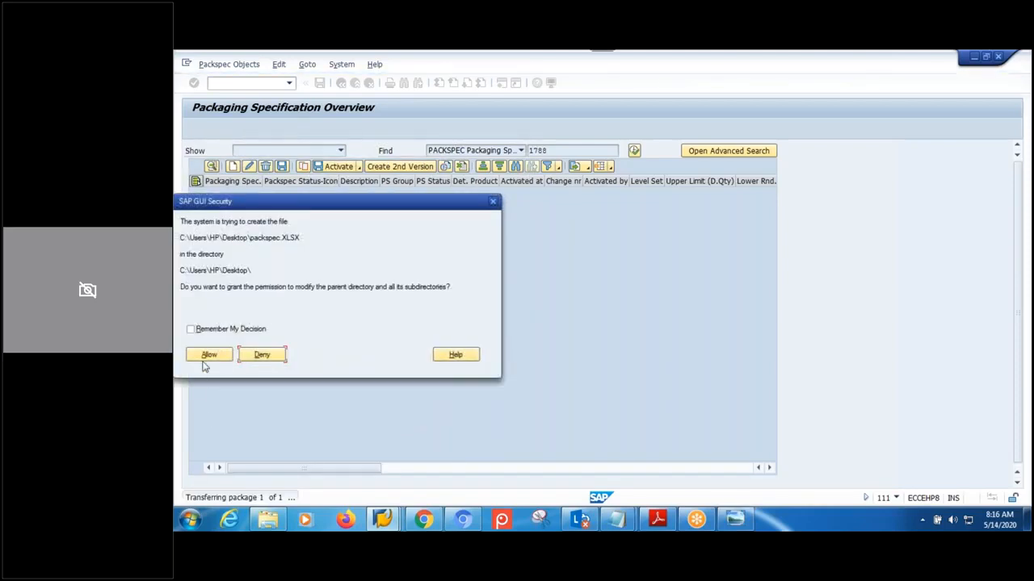
# - Allow the SAP GUI security prompts so packspec.XLSX opens in Excel
pyautogui.click(205, 355)
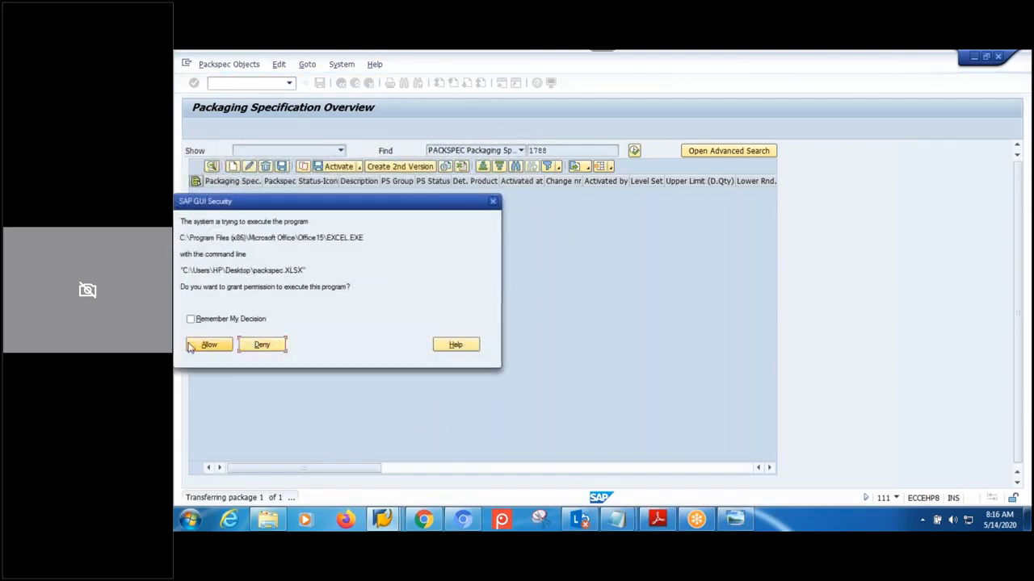
pyautogui.click(207, 345)
pyautogui.click(402, 341)
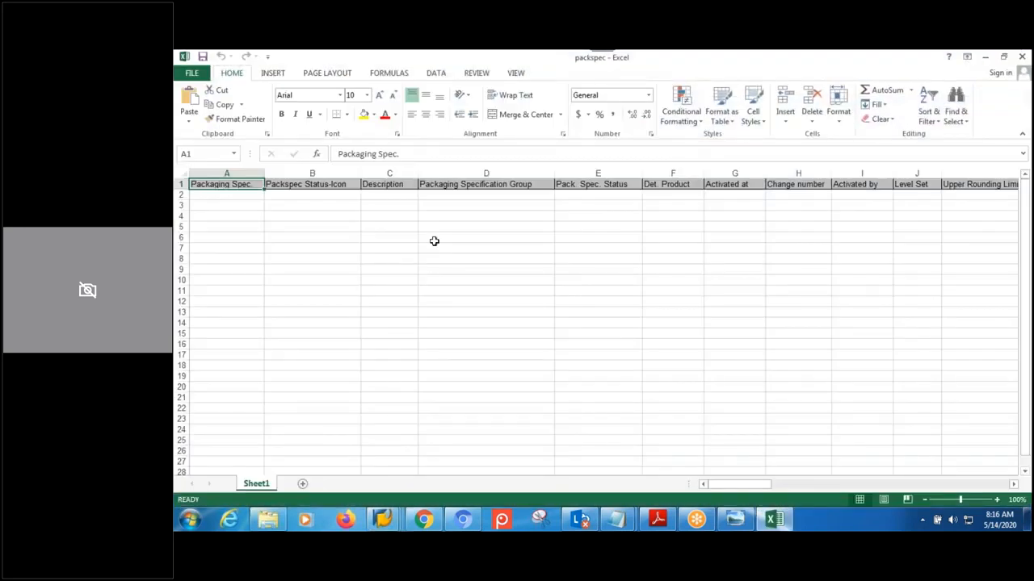
pyautogui.click(312, 194)
pyautogui.click(419, 203)
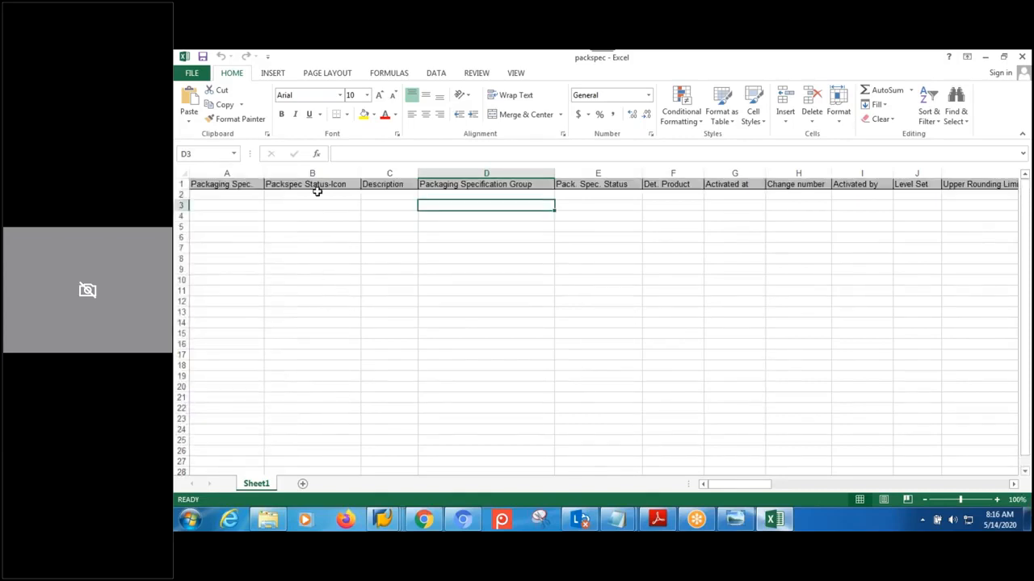
pyautogui.click(804, 75)
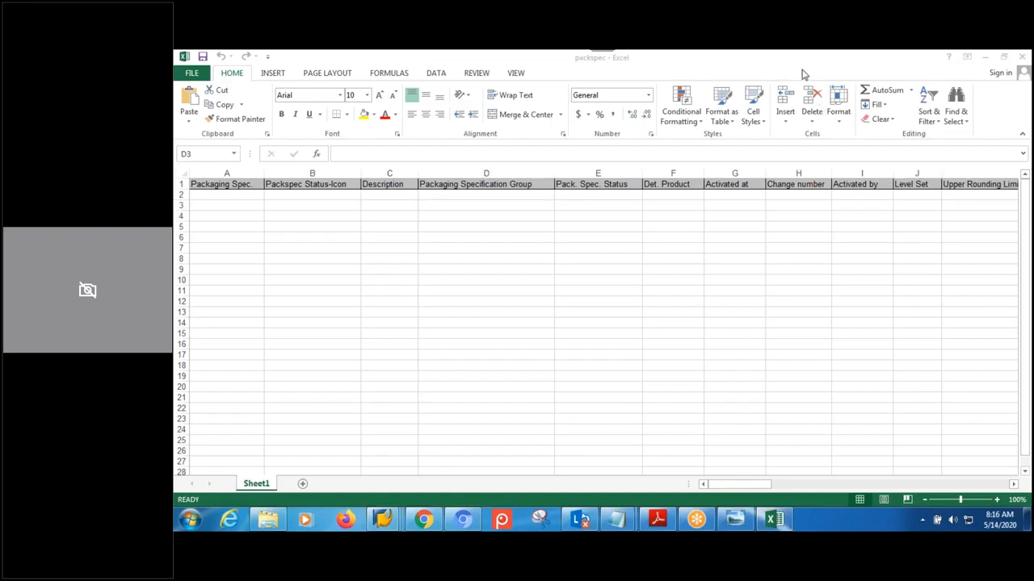